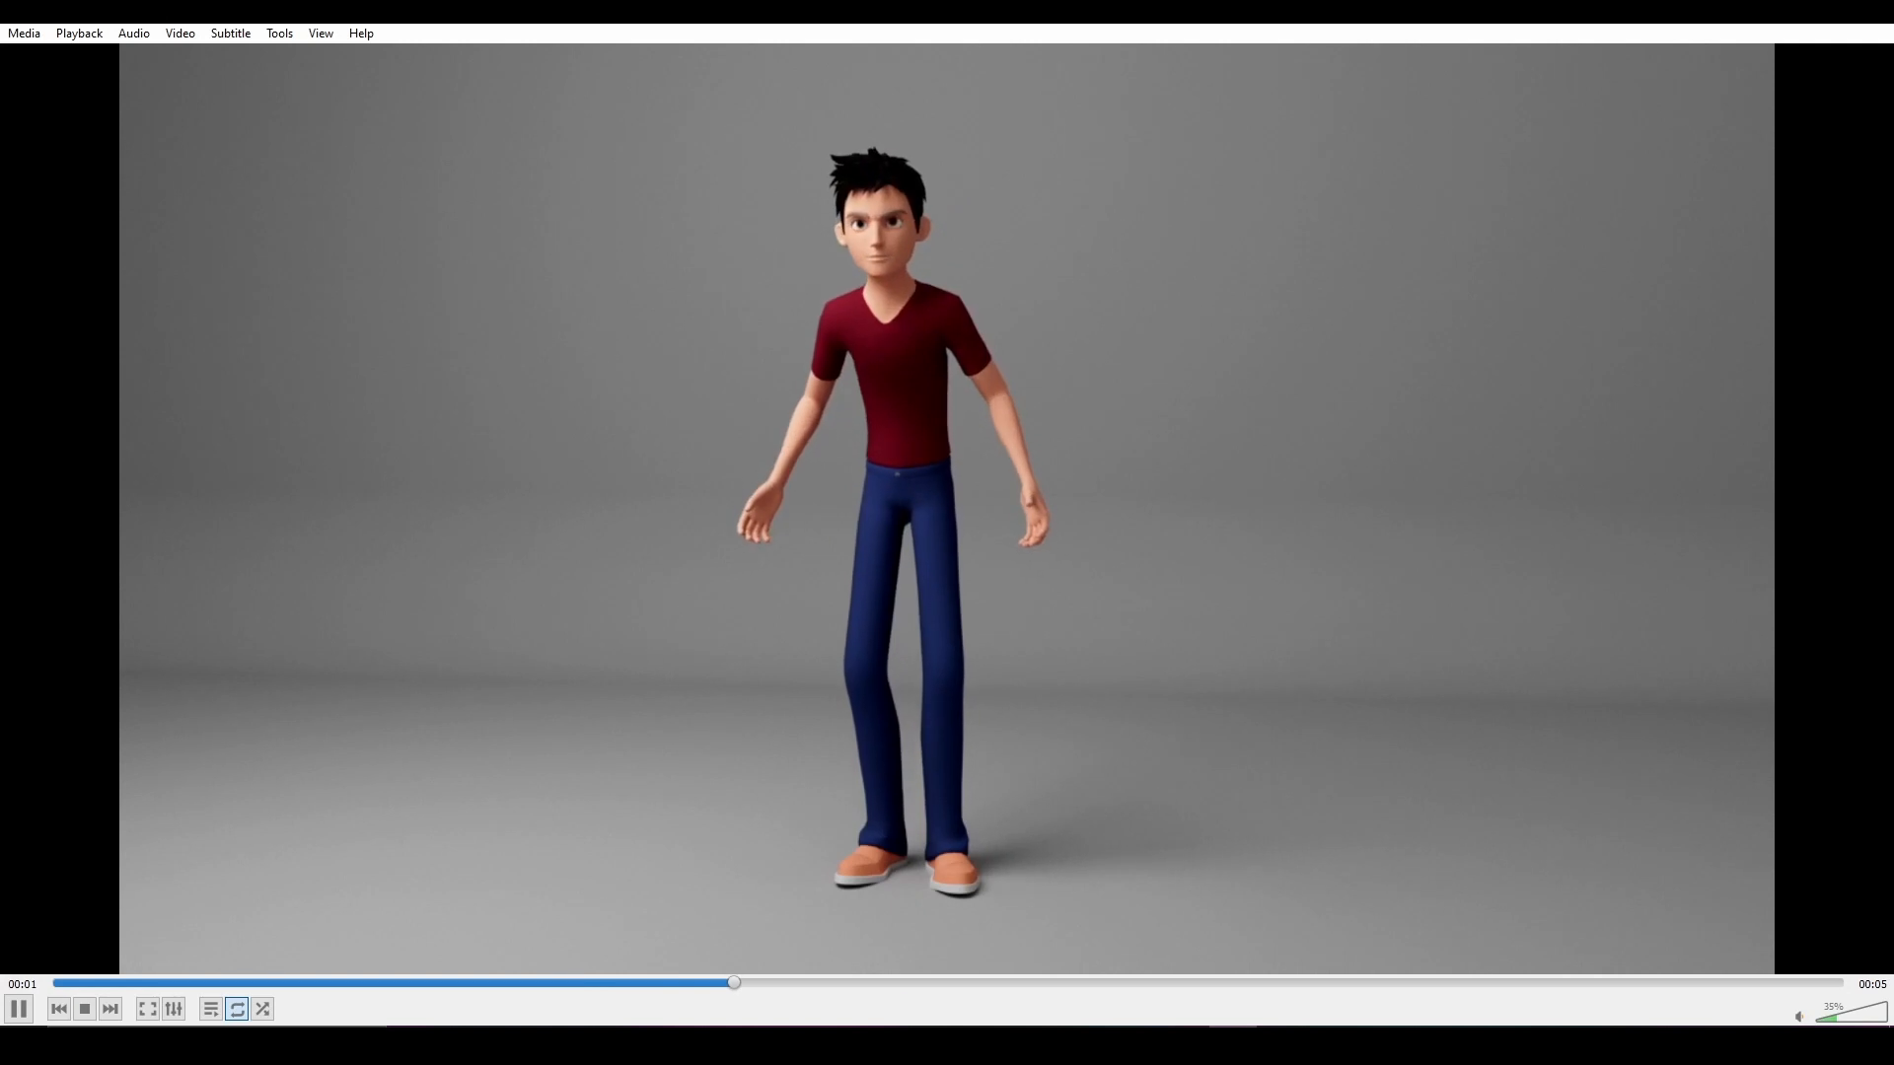
Watch the rendered character animation with the volume raised to 45% and pause it.
{"action": "scroll", "coordinate": [1178, 506], "scroll_direction": "up", "scroll_amount": 2}
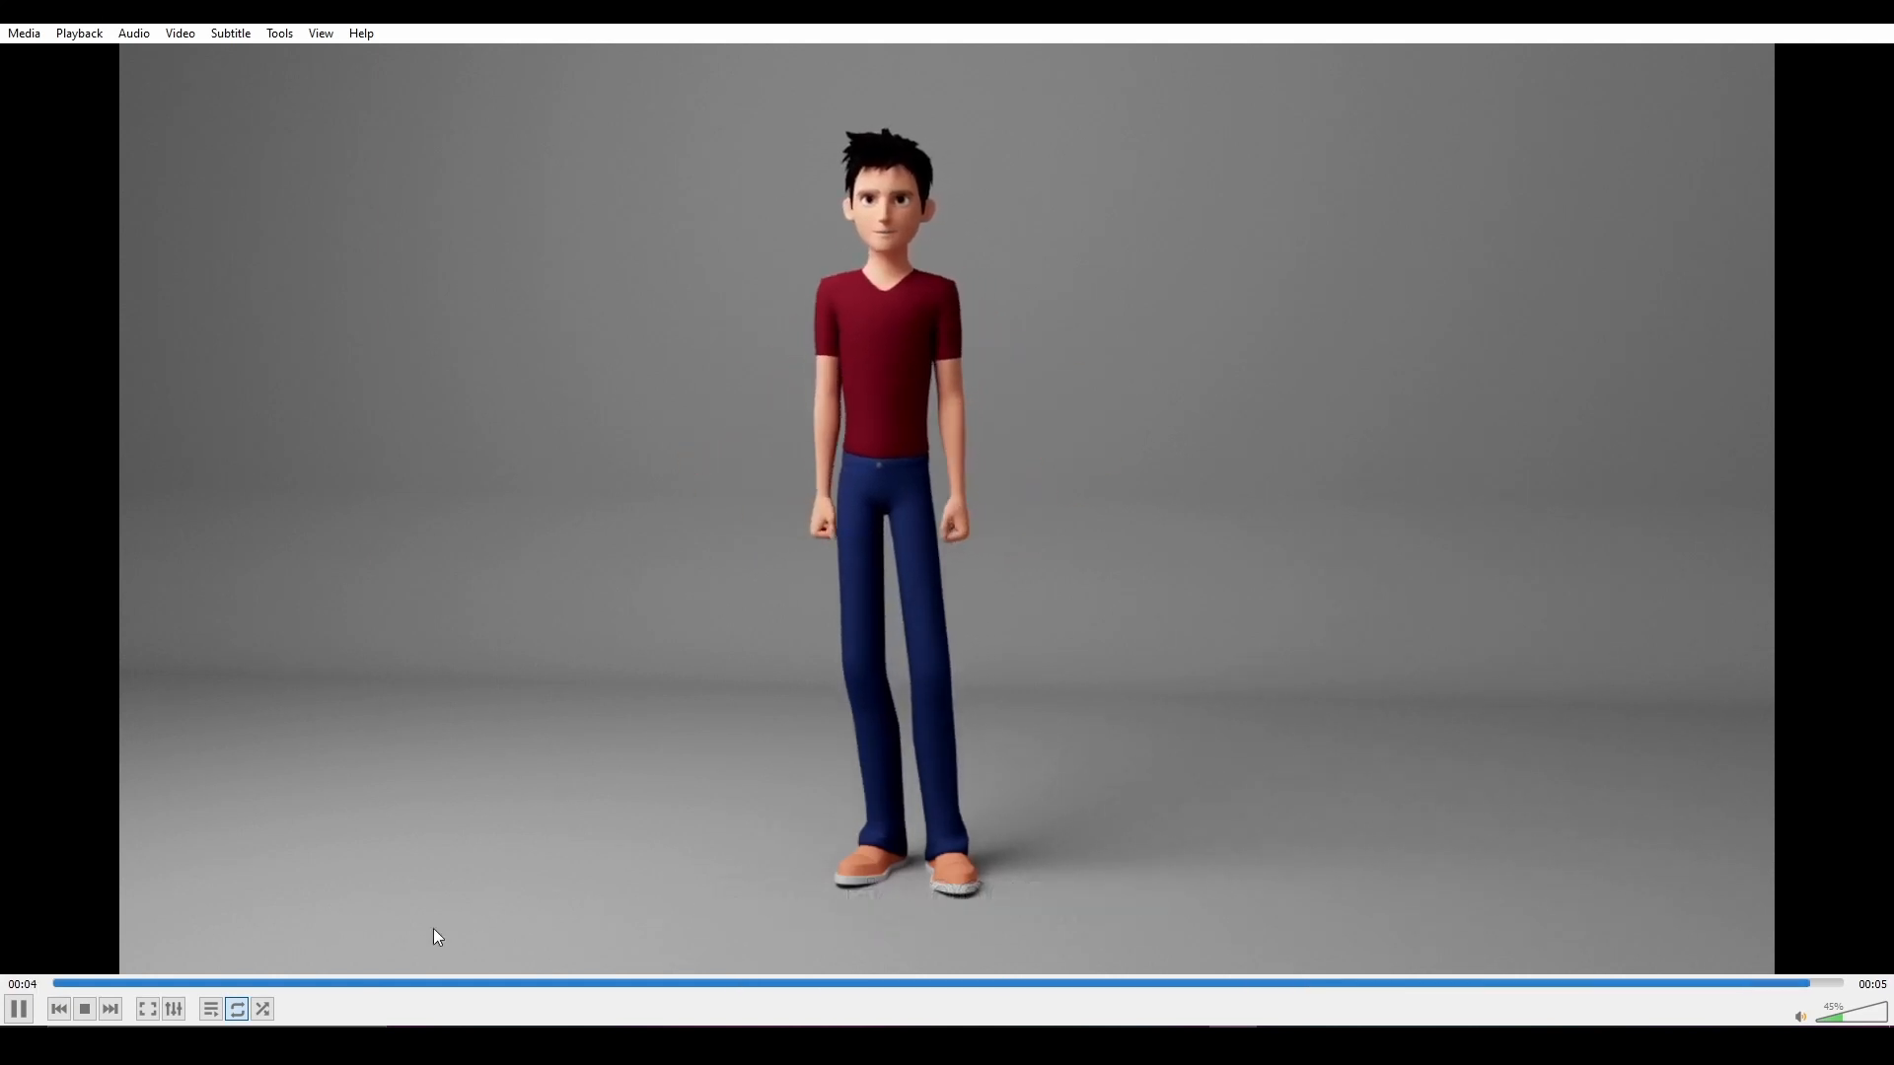
{"action": "key", "text": "space"}
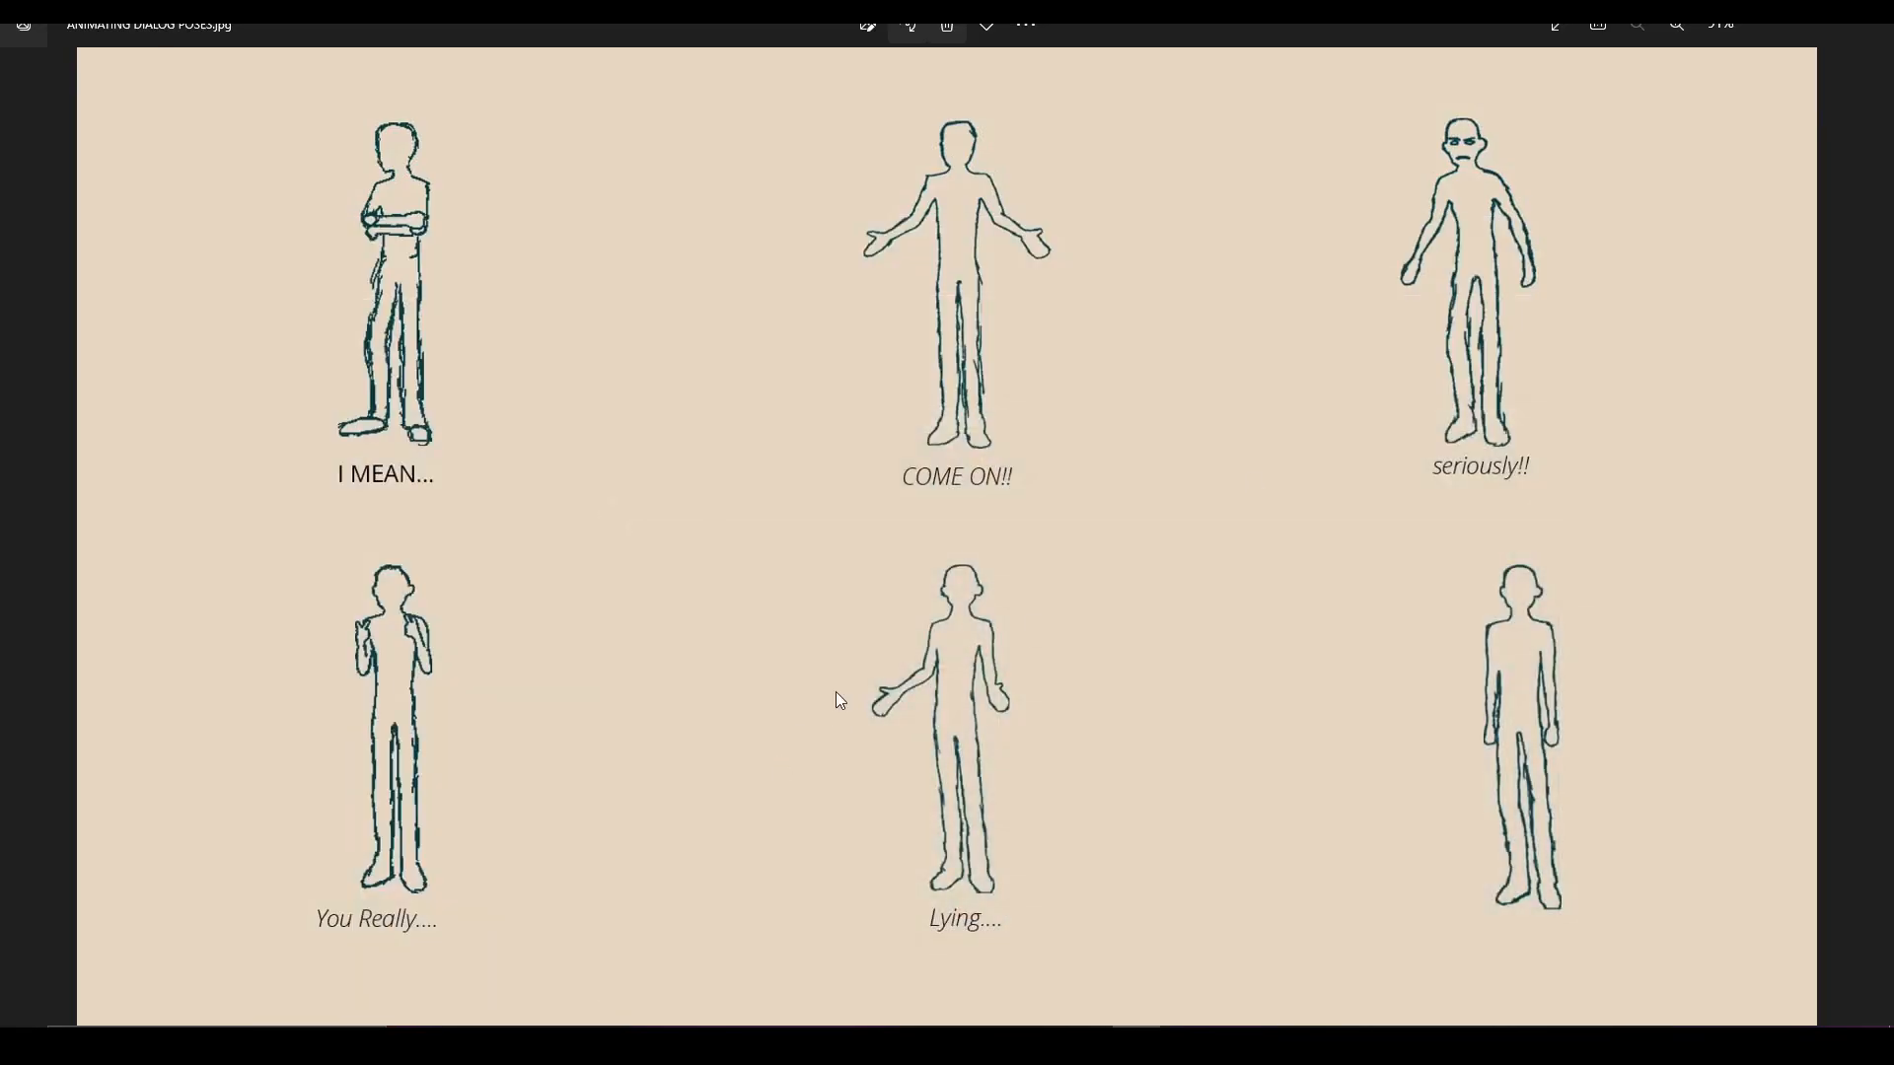
Review the ANIMATING DIALOG POSES.jpg sketches in a smaller window over Maya and minimize the image.
{"action": "left_click_drag", "start_coordinate": [1103, 25], "coordinate": [1115, 177]}
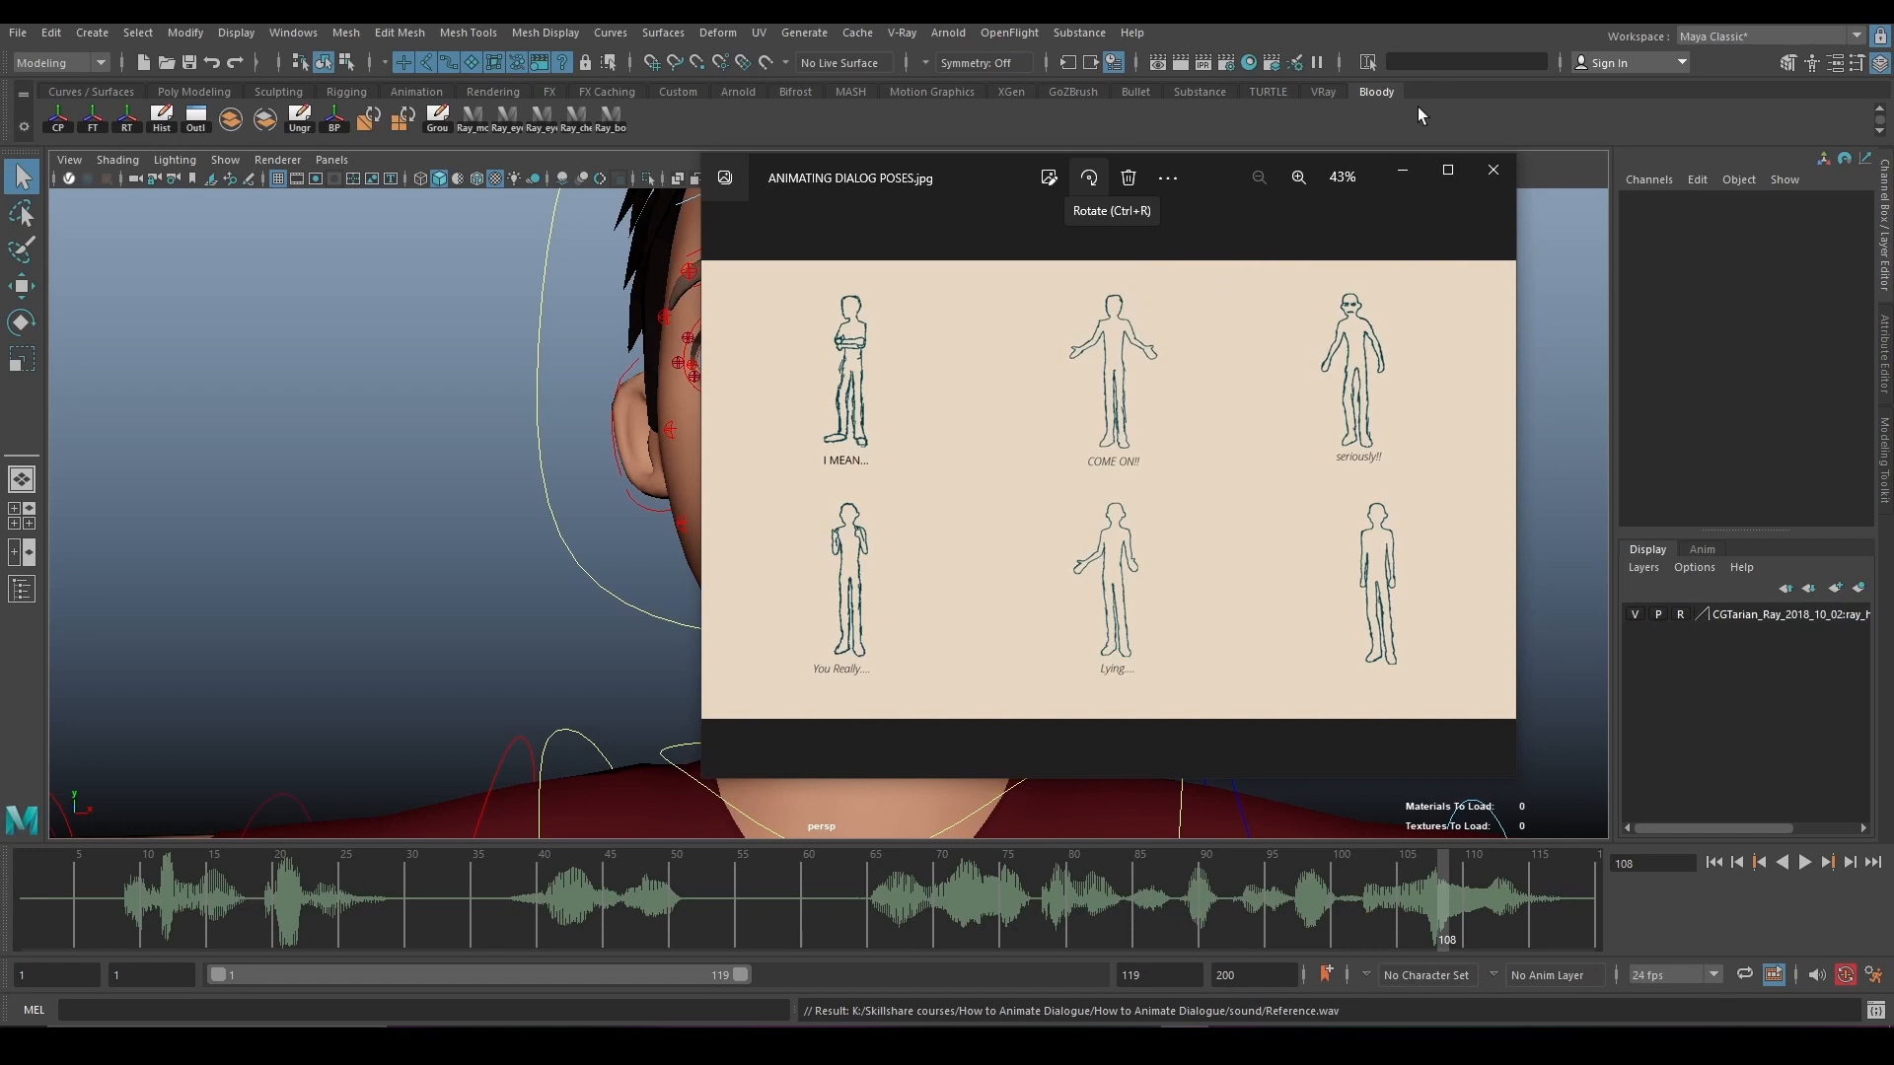
{"action": "left_click_drag", "start_coordinate": [975, 180], "coordinate": [1306, 249]}
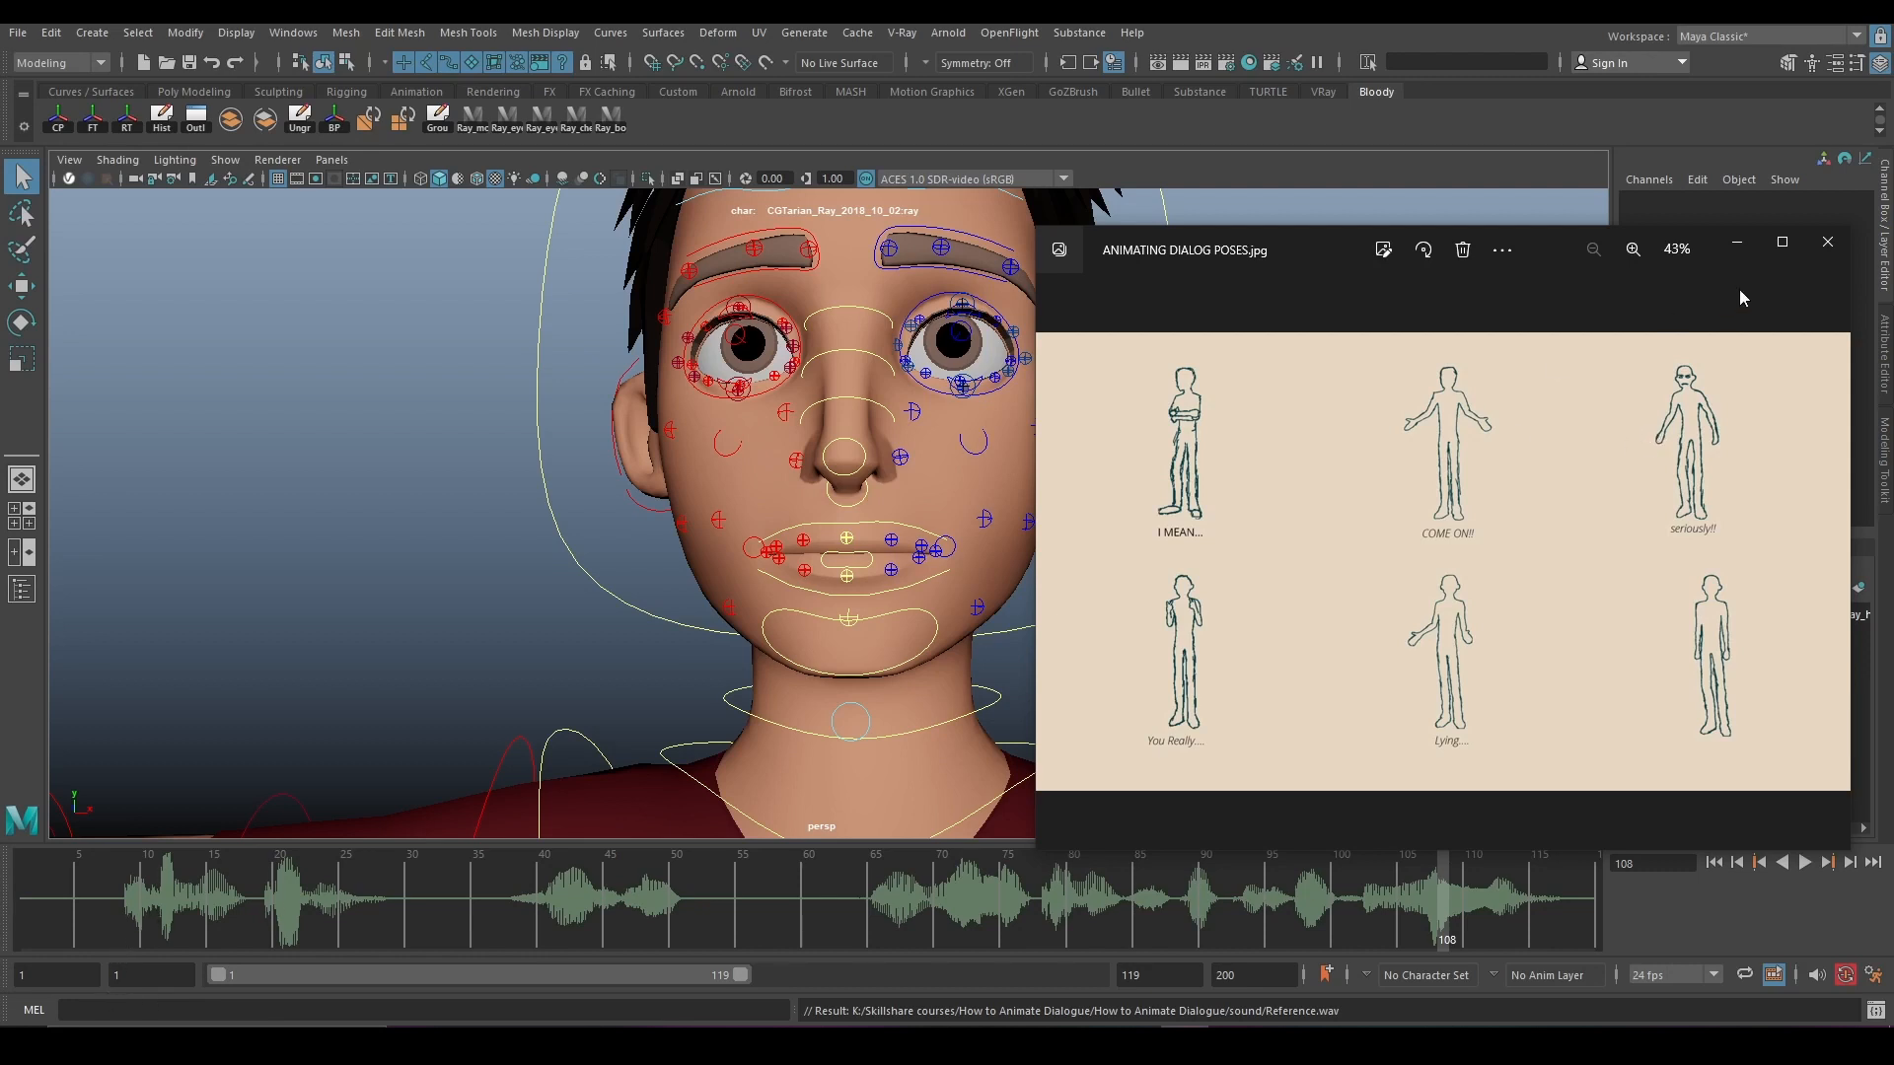
{"action": "left_click", "coordinate": [1738, 247]}
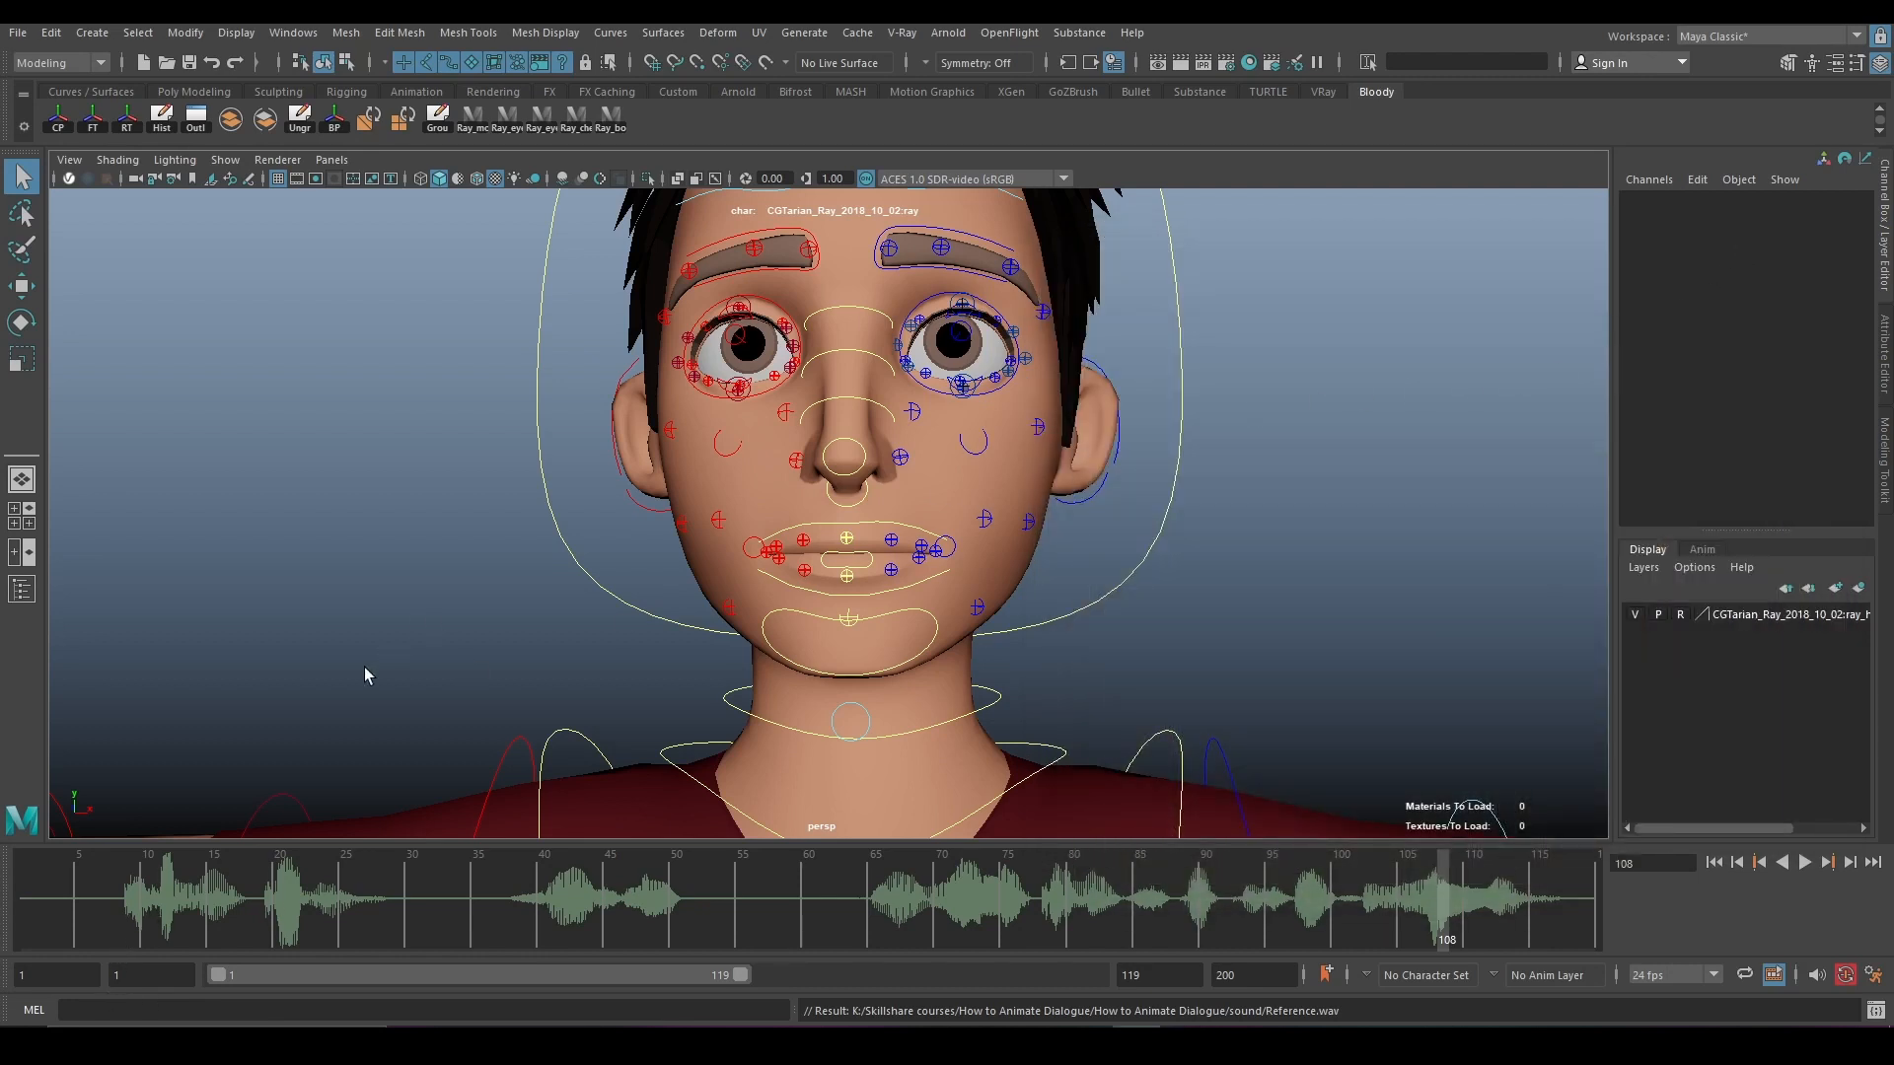
Play the dialogue audio on the timeline from frame 1, stop it and return to frame 1.
{"action": "right_click", "coordinate": [485, 886]}
{"action": "mouse_move", "coordinate": [592, 857]}
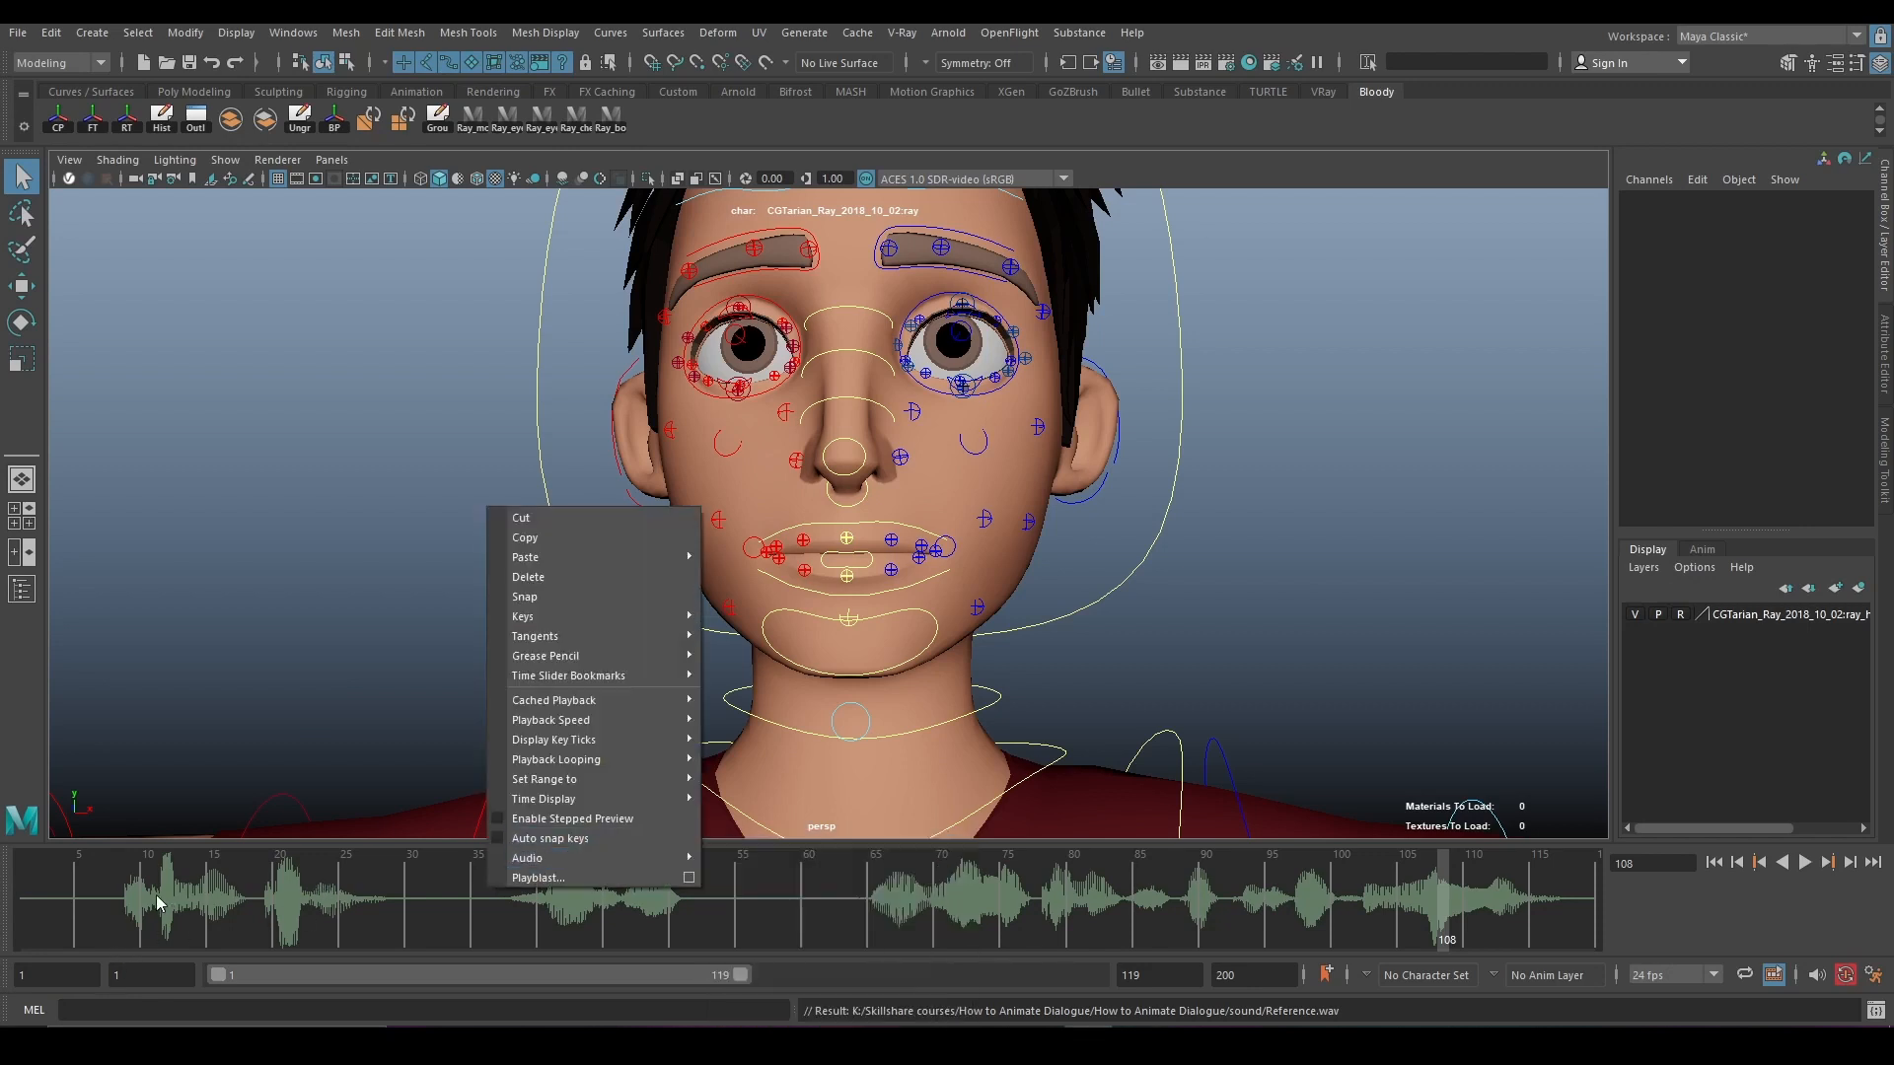
{"action": "left_click", "coordinate": [161, 898]}
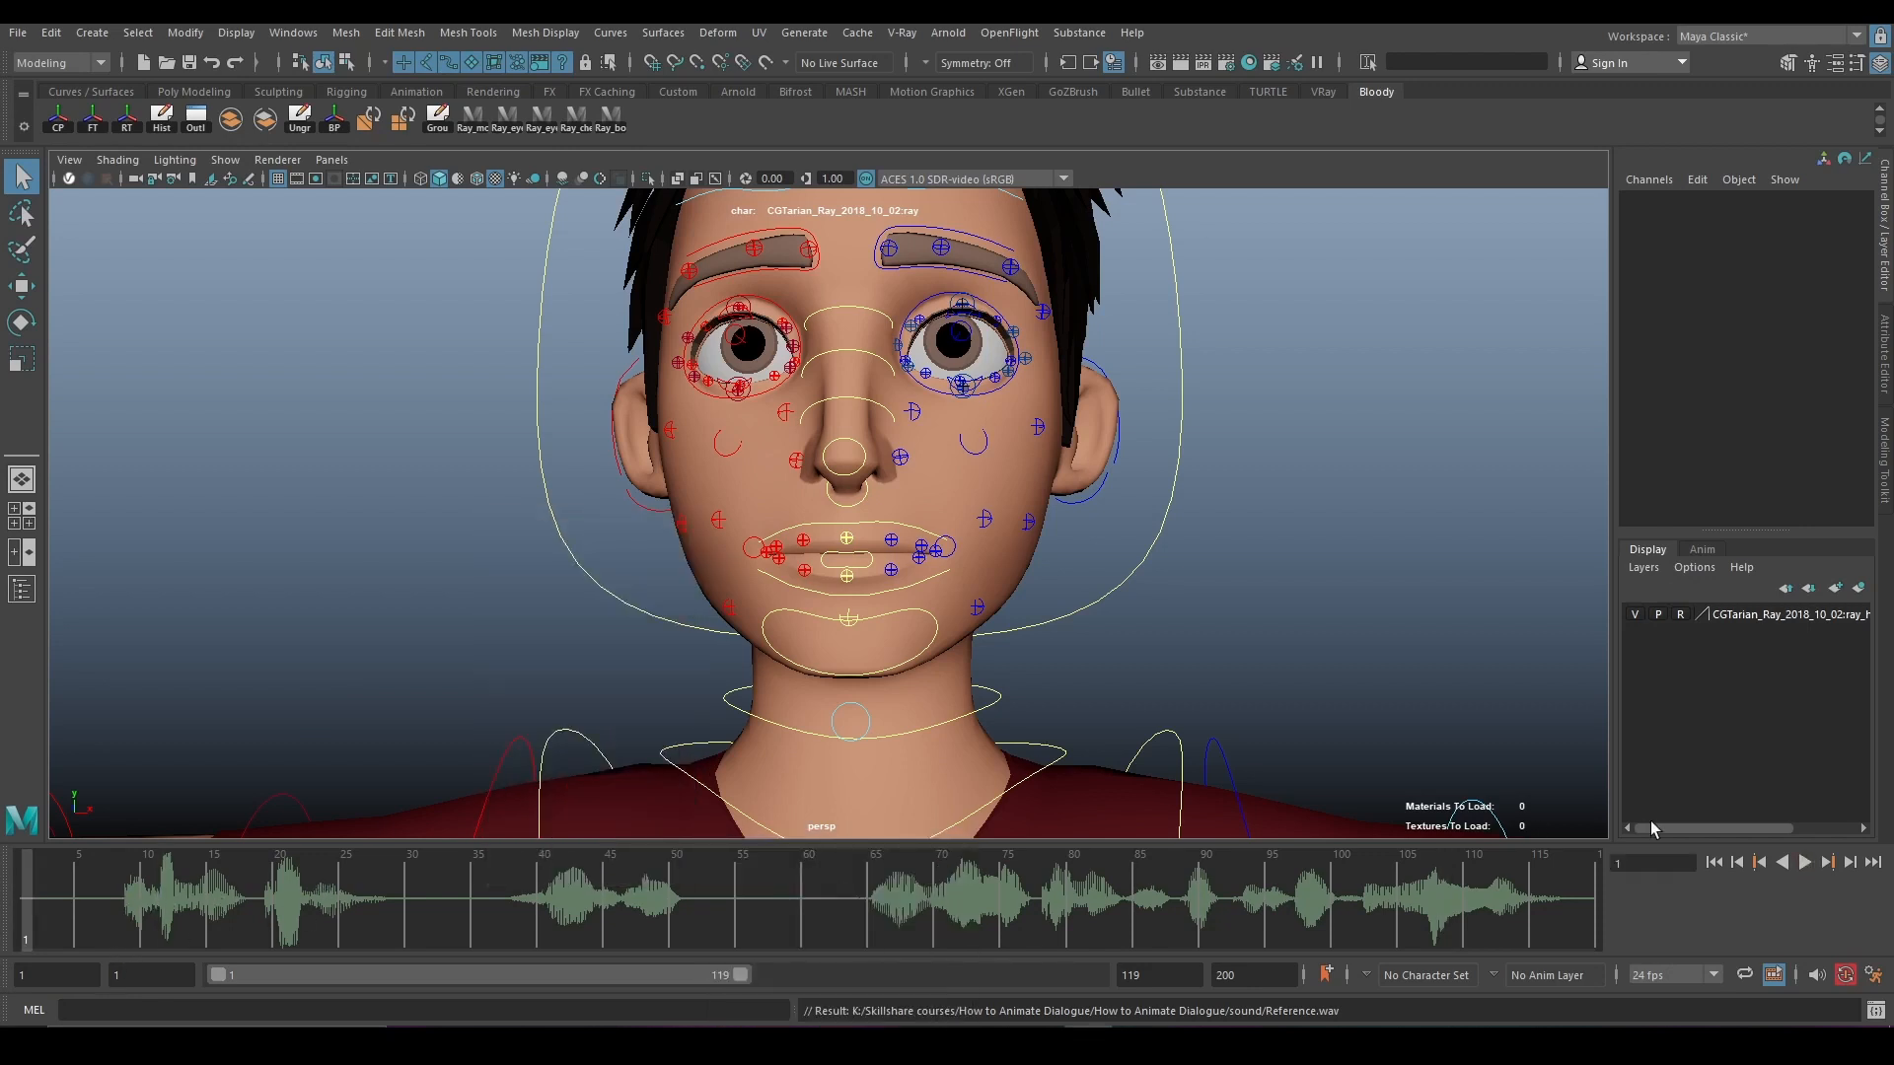
{"action": "left_click", "coordinate": [1805, 862]}
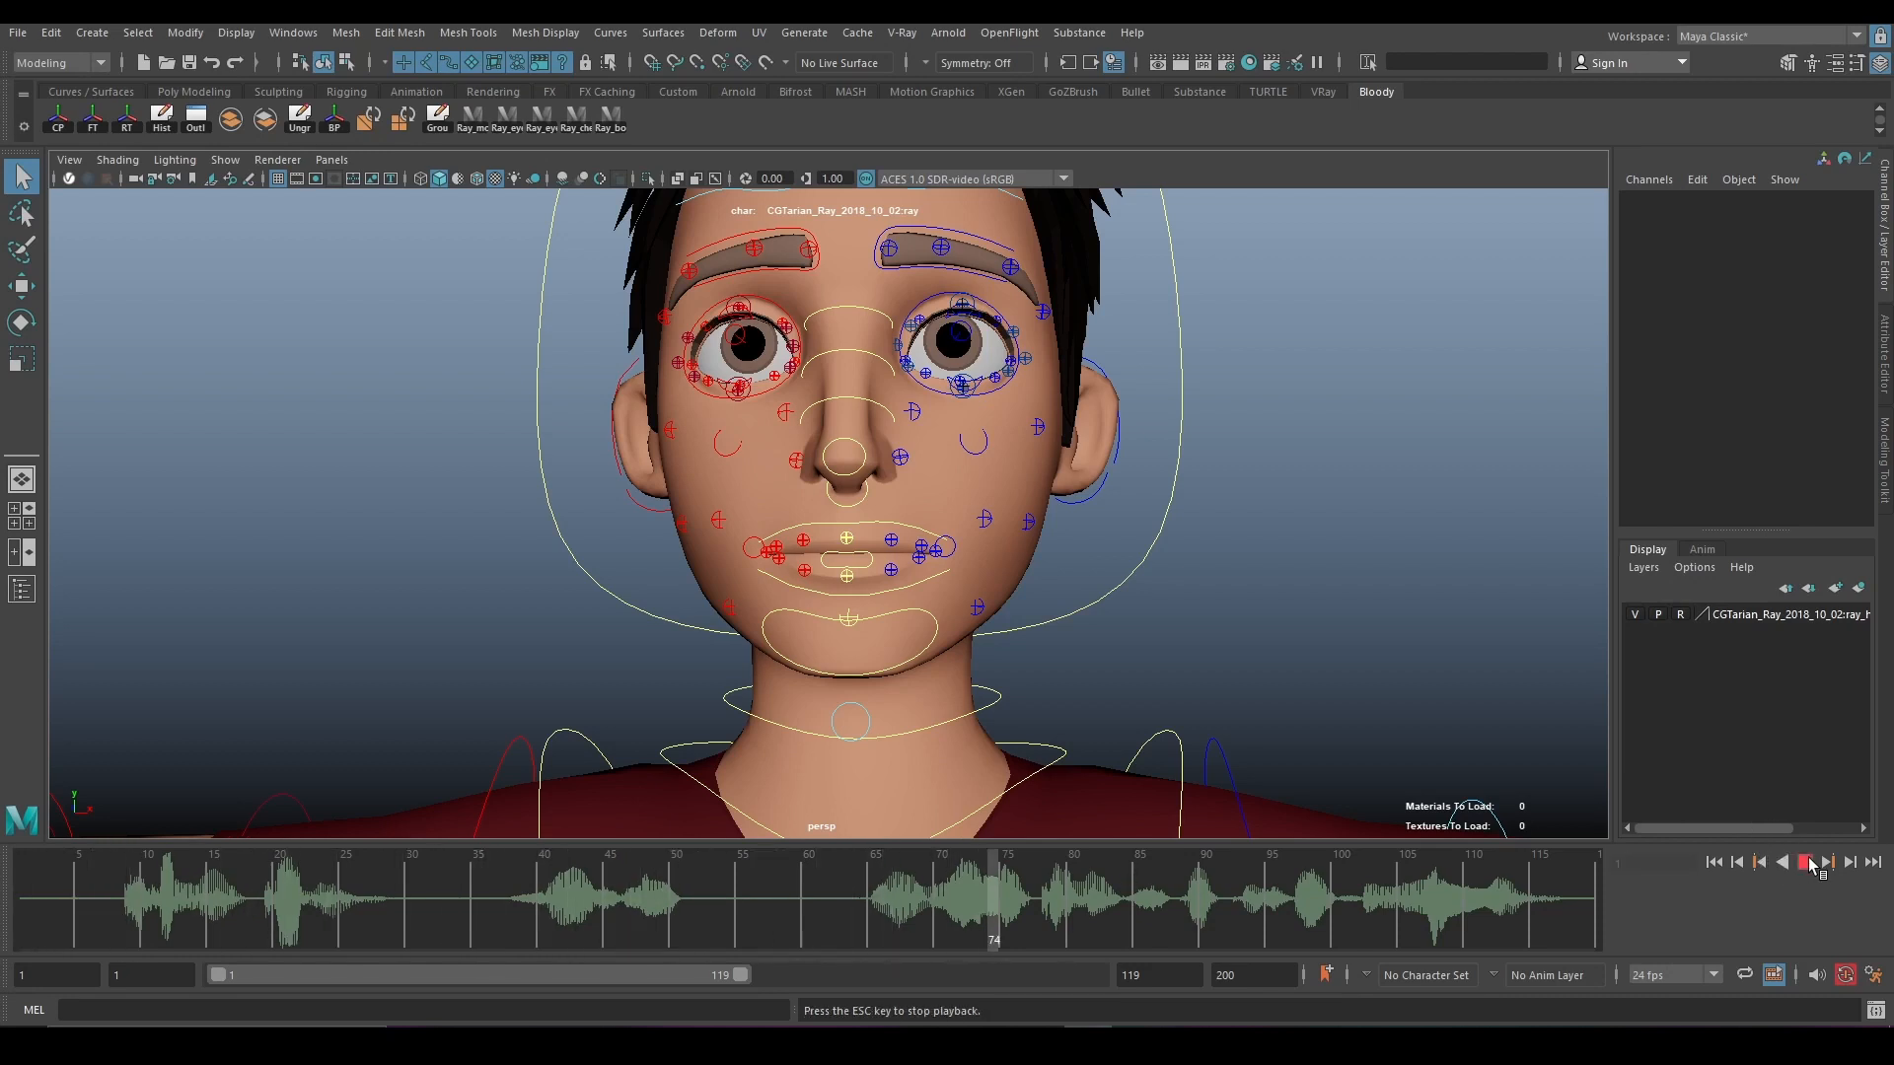
{"action": "left_click", "coordinate": [1808, 865]}
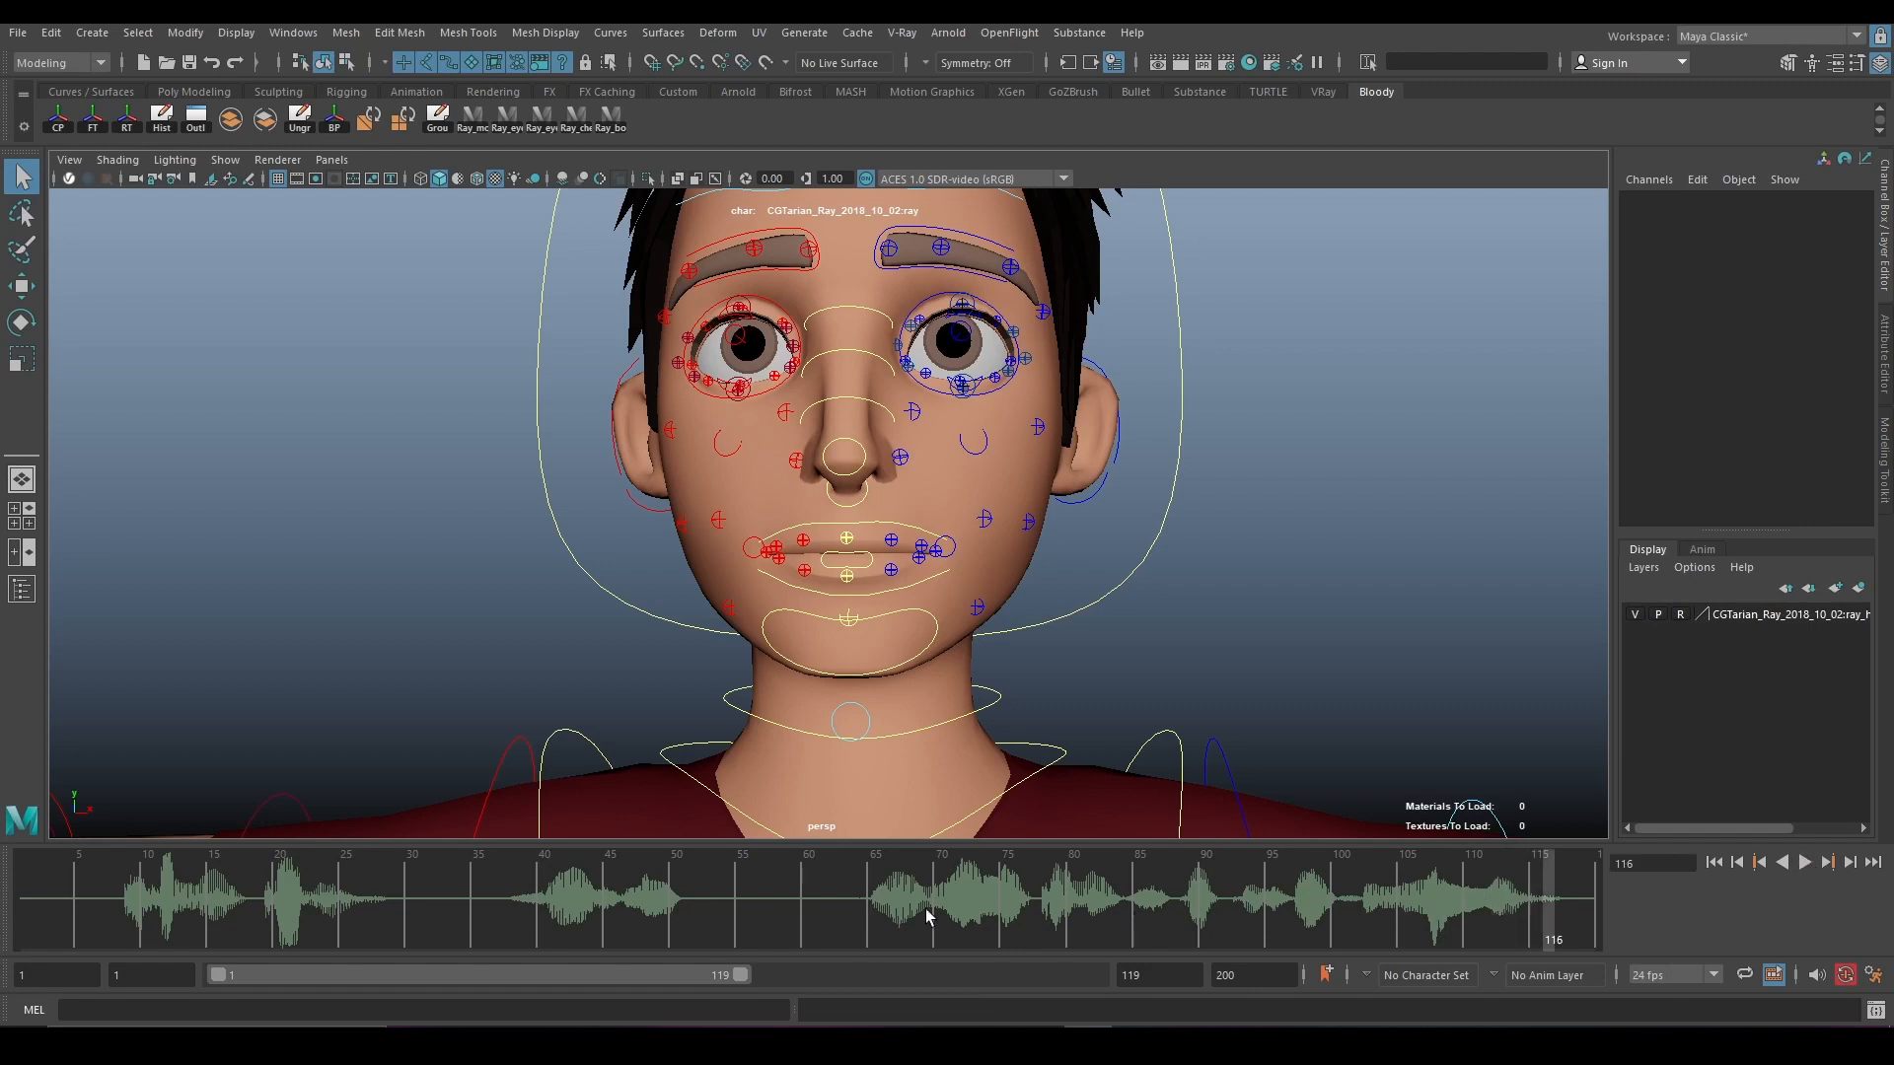
{"action": "left_click", "coordinate": [21, 922]}
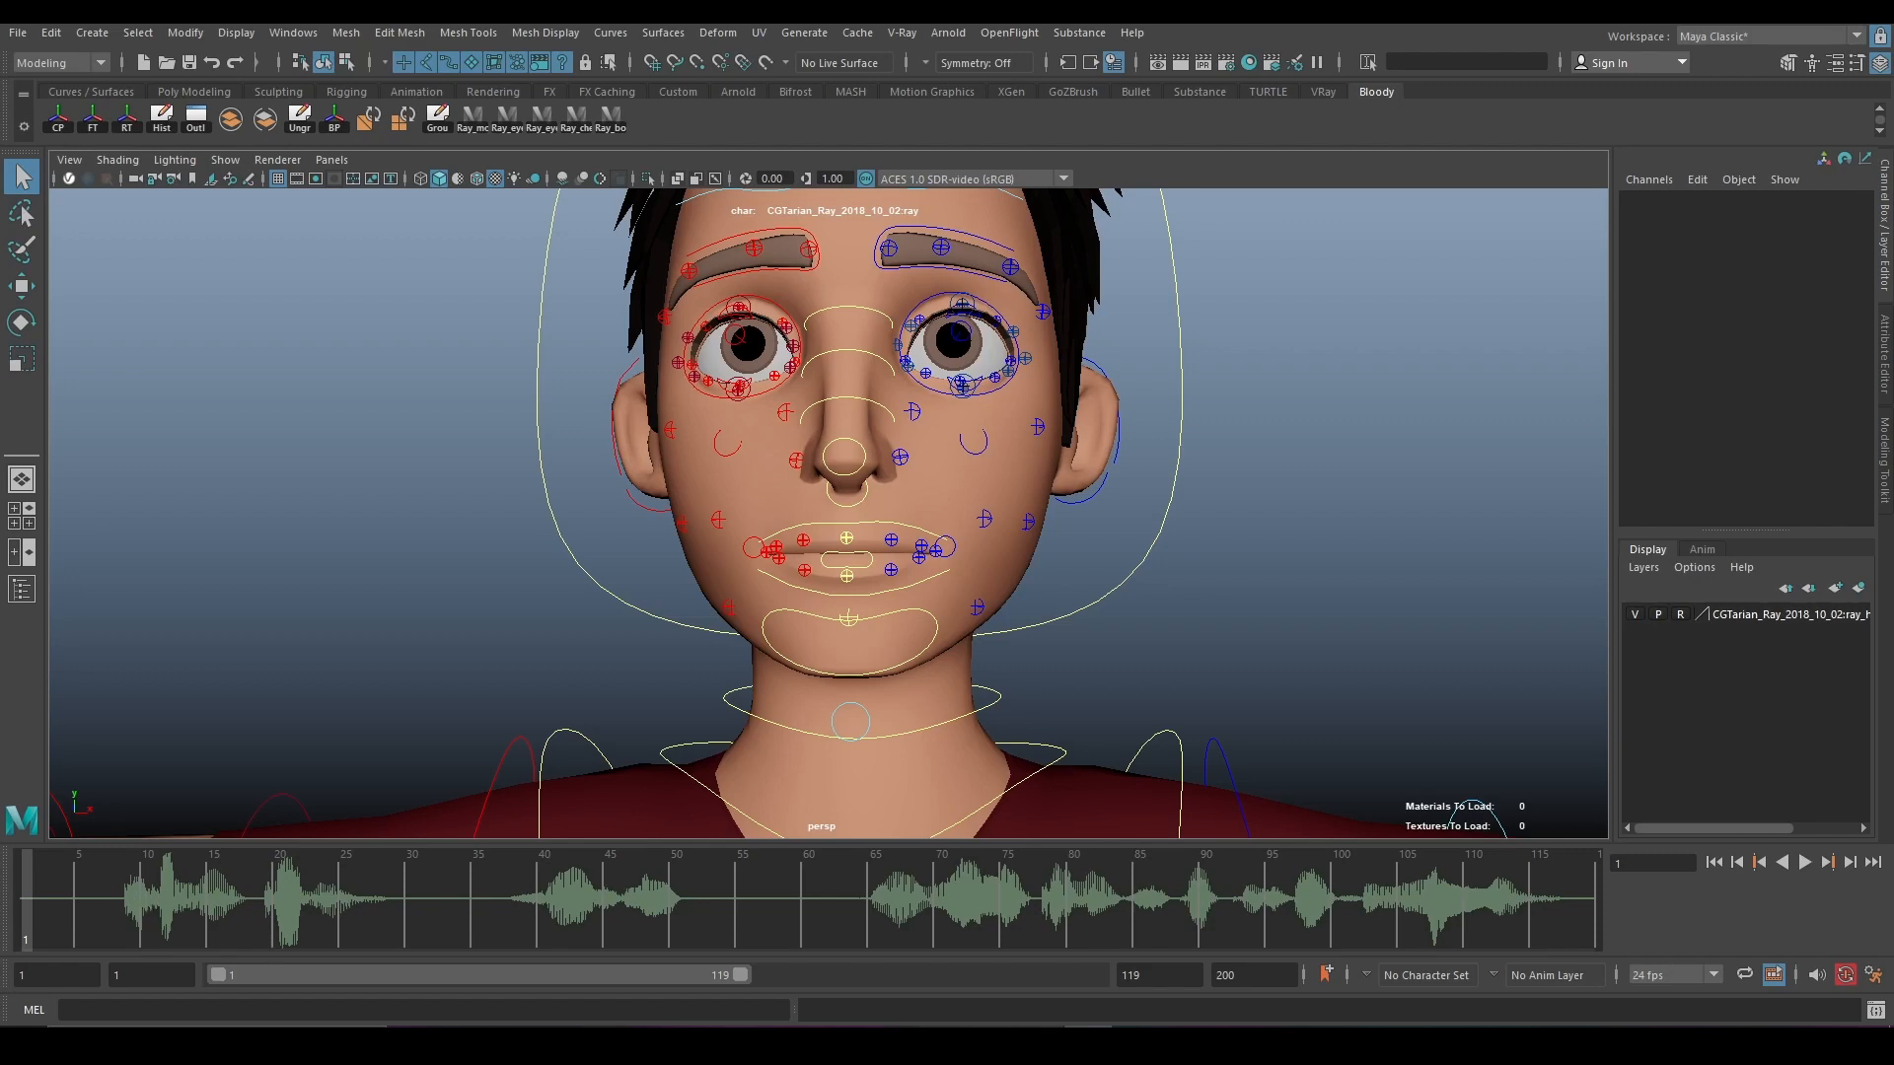
Bring back ANIMATING DIALOG POSES.jpg and enlarge it to full screen.
{"action": "left_click", "coordinate": [1185, 1046]}
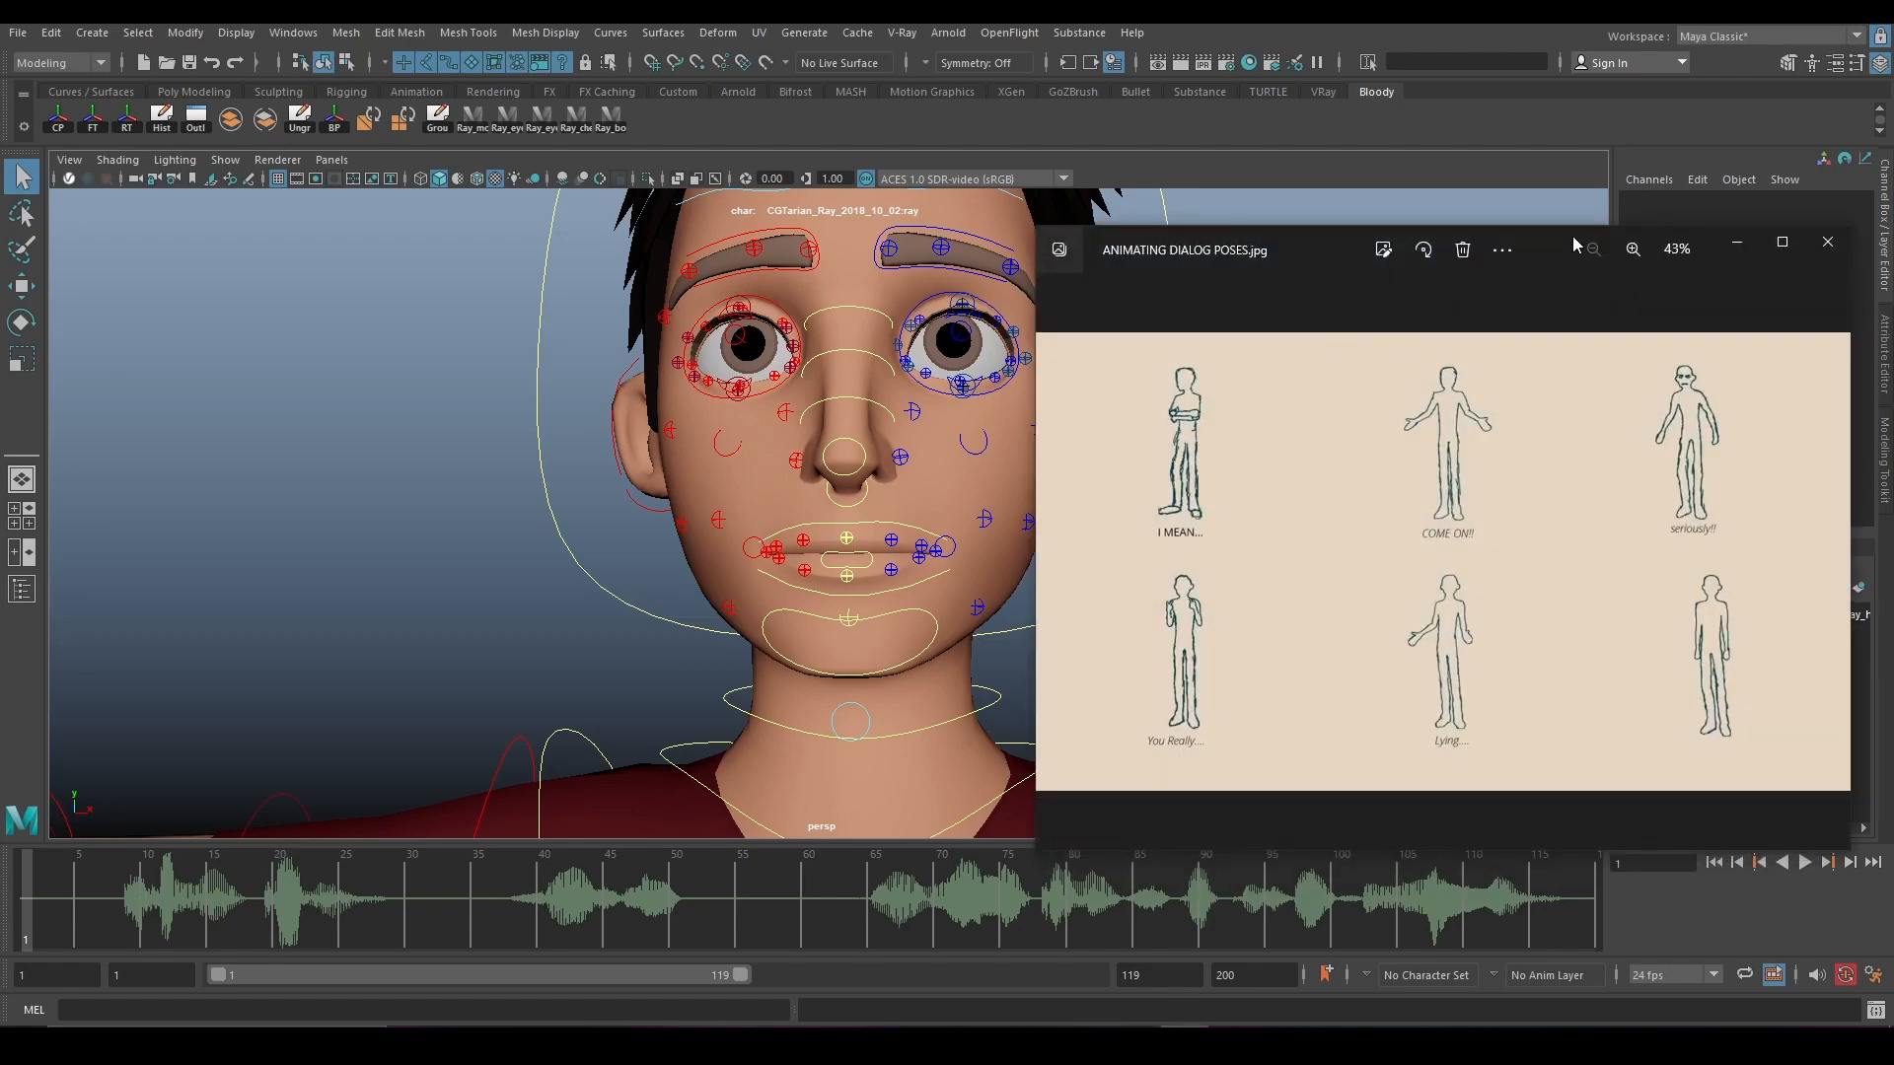
{"action": "left_click_drag", "start_coordinate": [1572, 236], "coordinate": [1527, 1]}
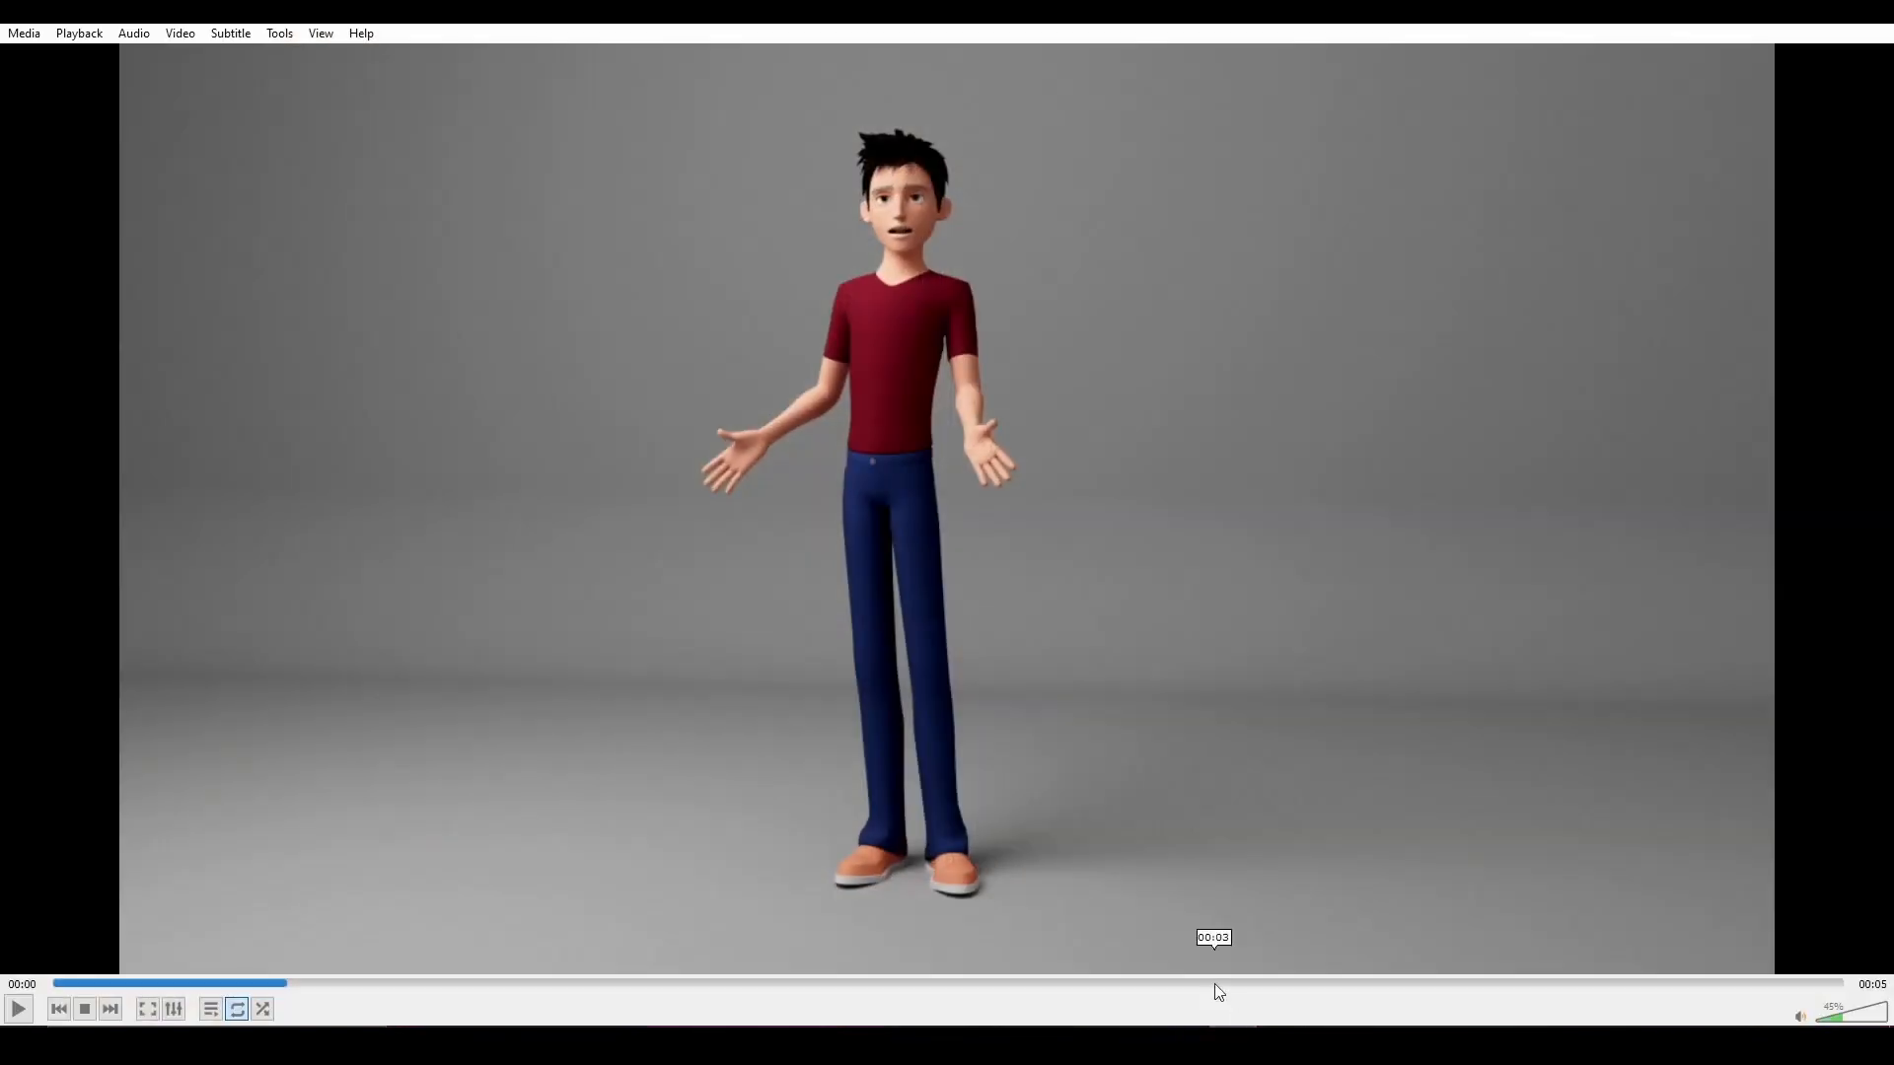
Switch to the media player, play a part of Ray_rig.0009.mov, pause it and put the player away.
{"action": "left_click_drag", "start_coordinate": [1215, 985], "coordinate": [1385, 984]}
{"action": "left_click", "coordinate": [14, 1010]}
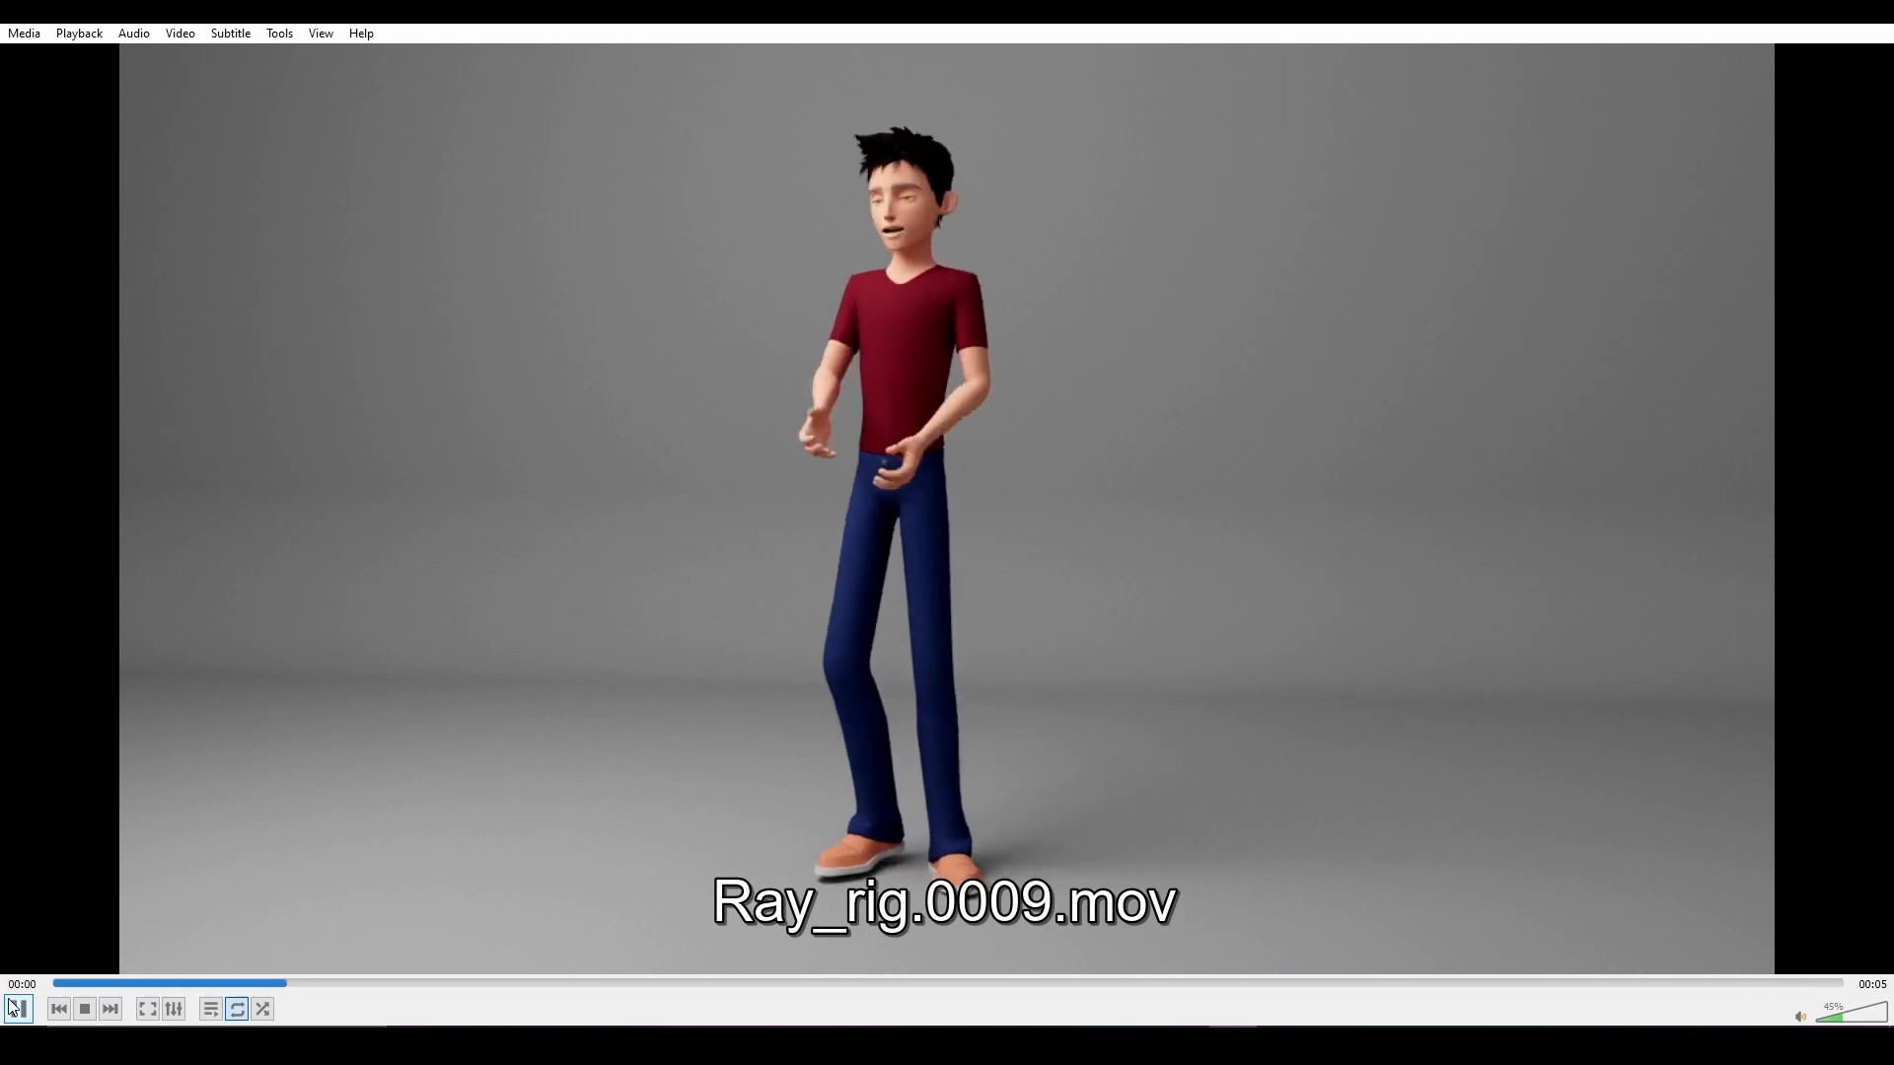
{"action": "left_click", "coordinate": [14, 1010]}
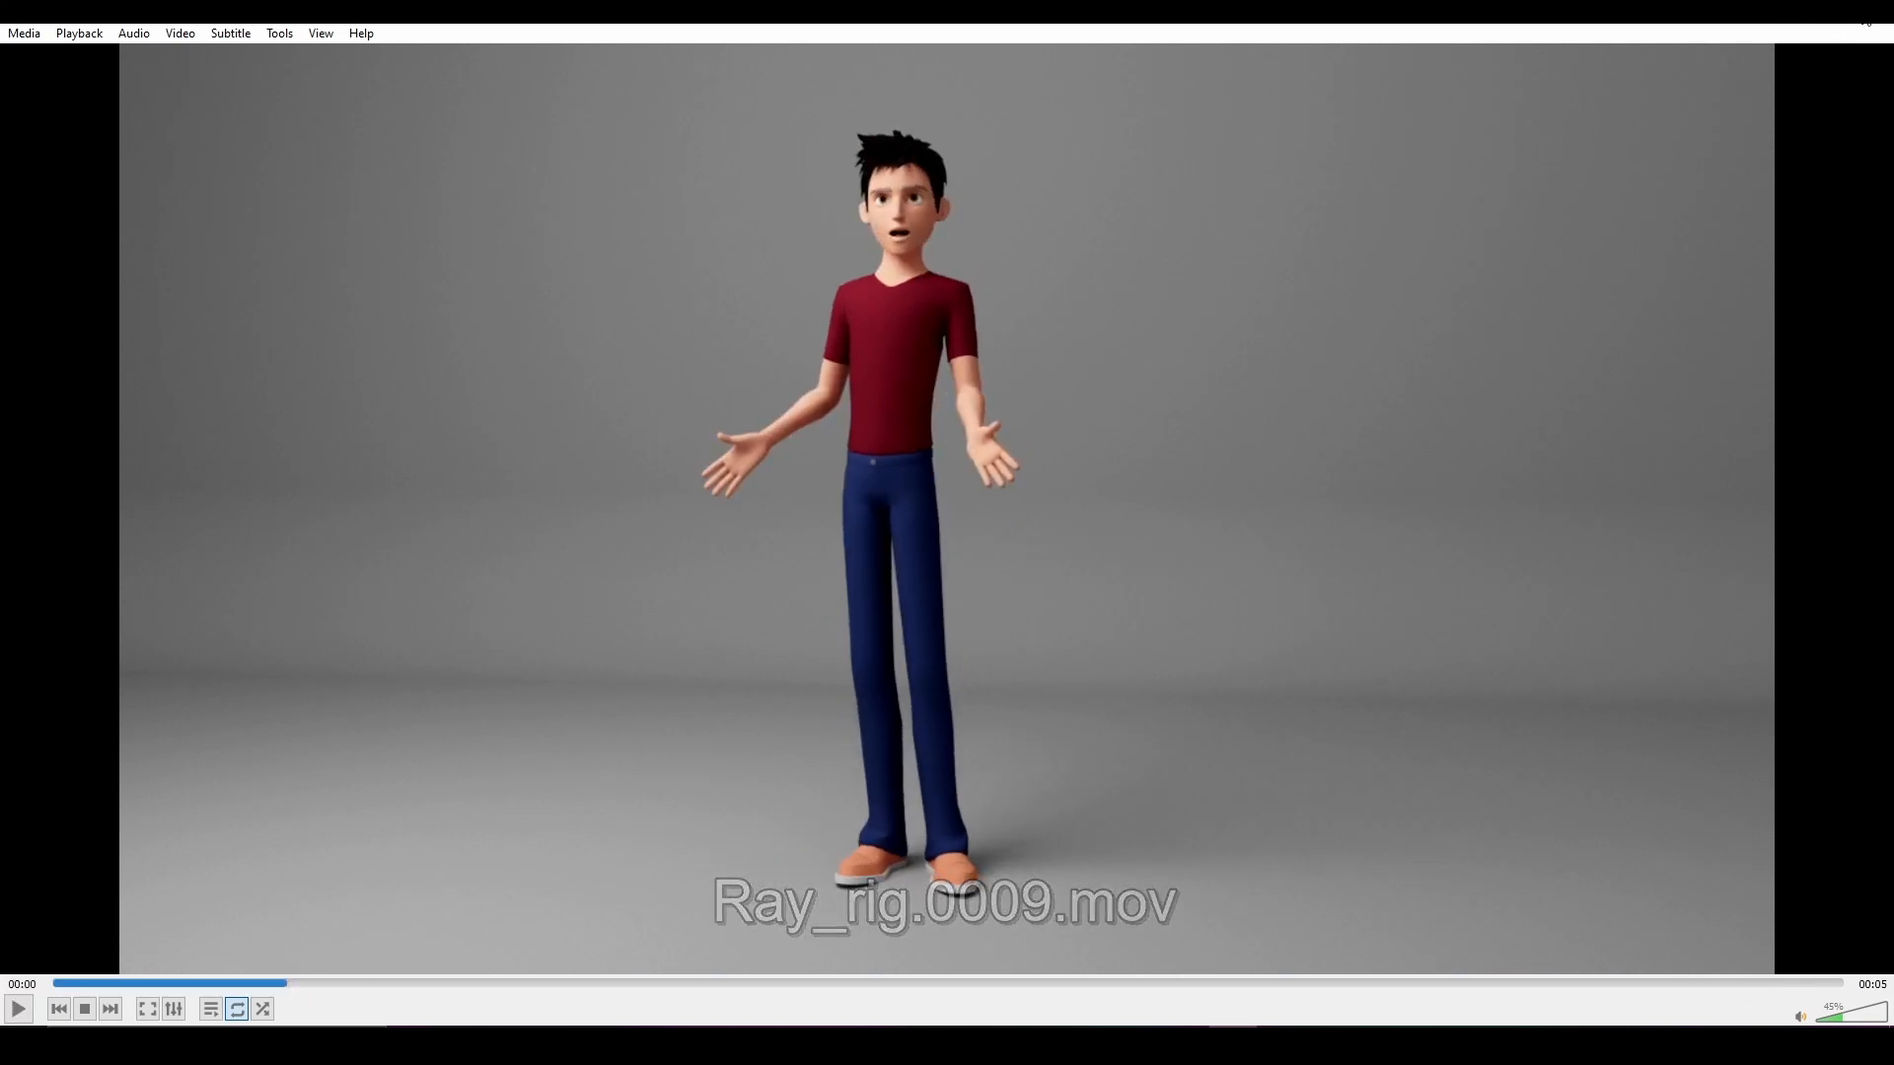
{"action": "left_click", "coordinate": [1762, 14]}
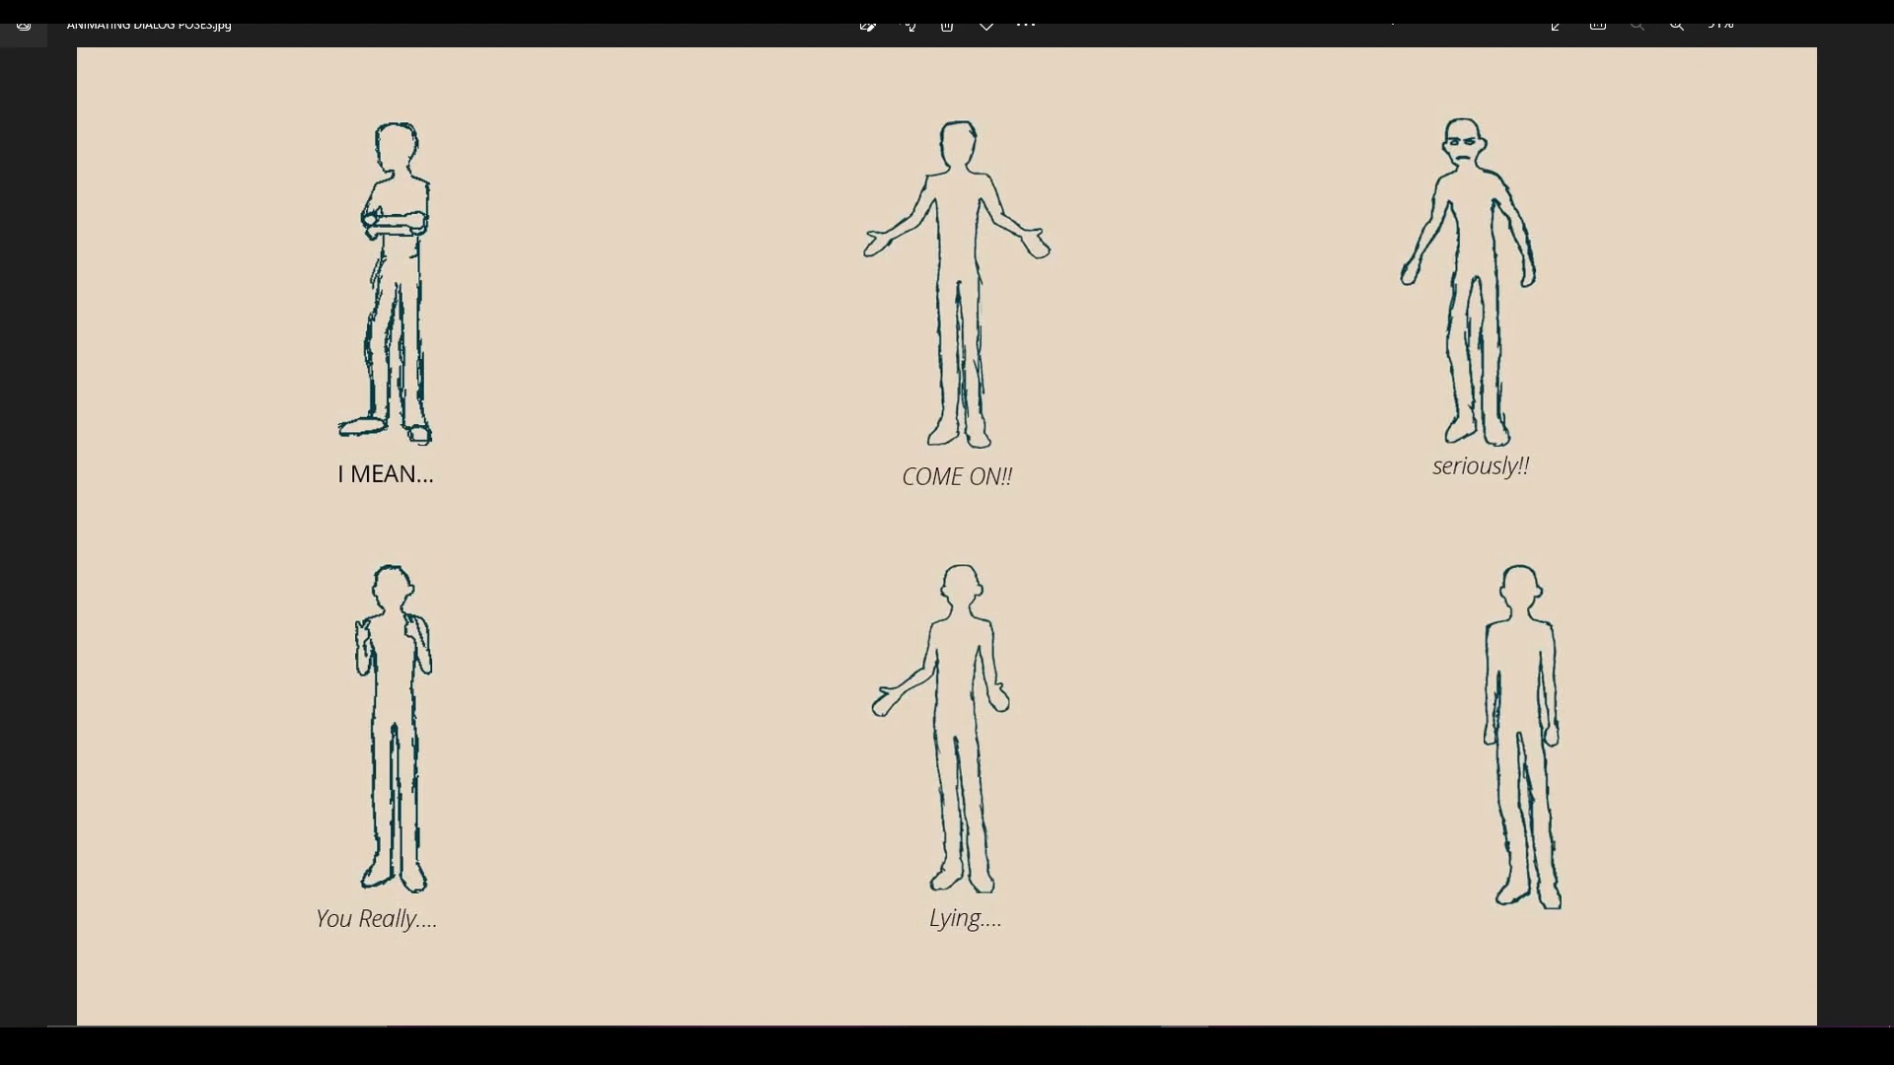
Study the six sketched dialogue poses in the pose sheet and return to Maya.
{"action": "left_click_drag", "start_coordinate": [1289, 30], "coordinate": [1213, 27]}
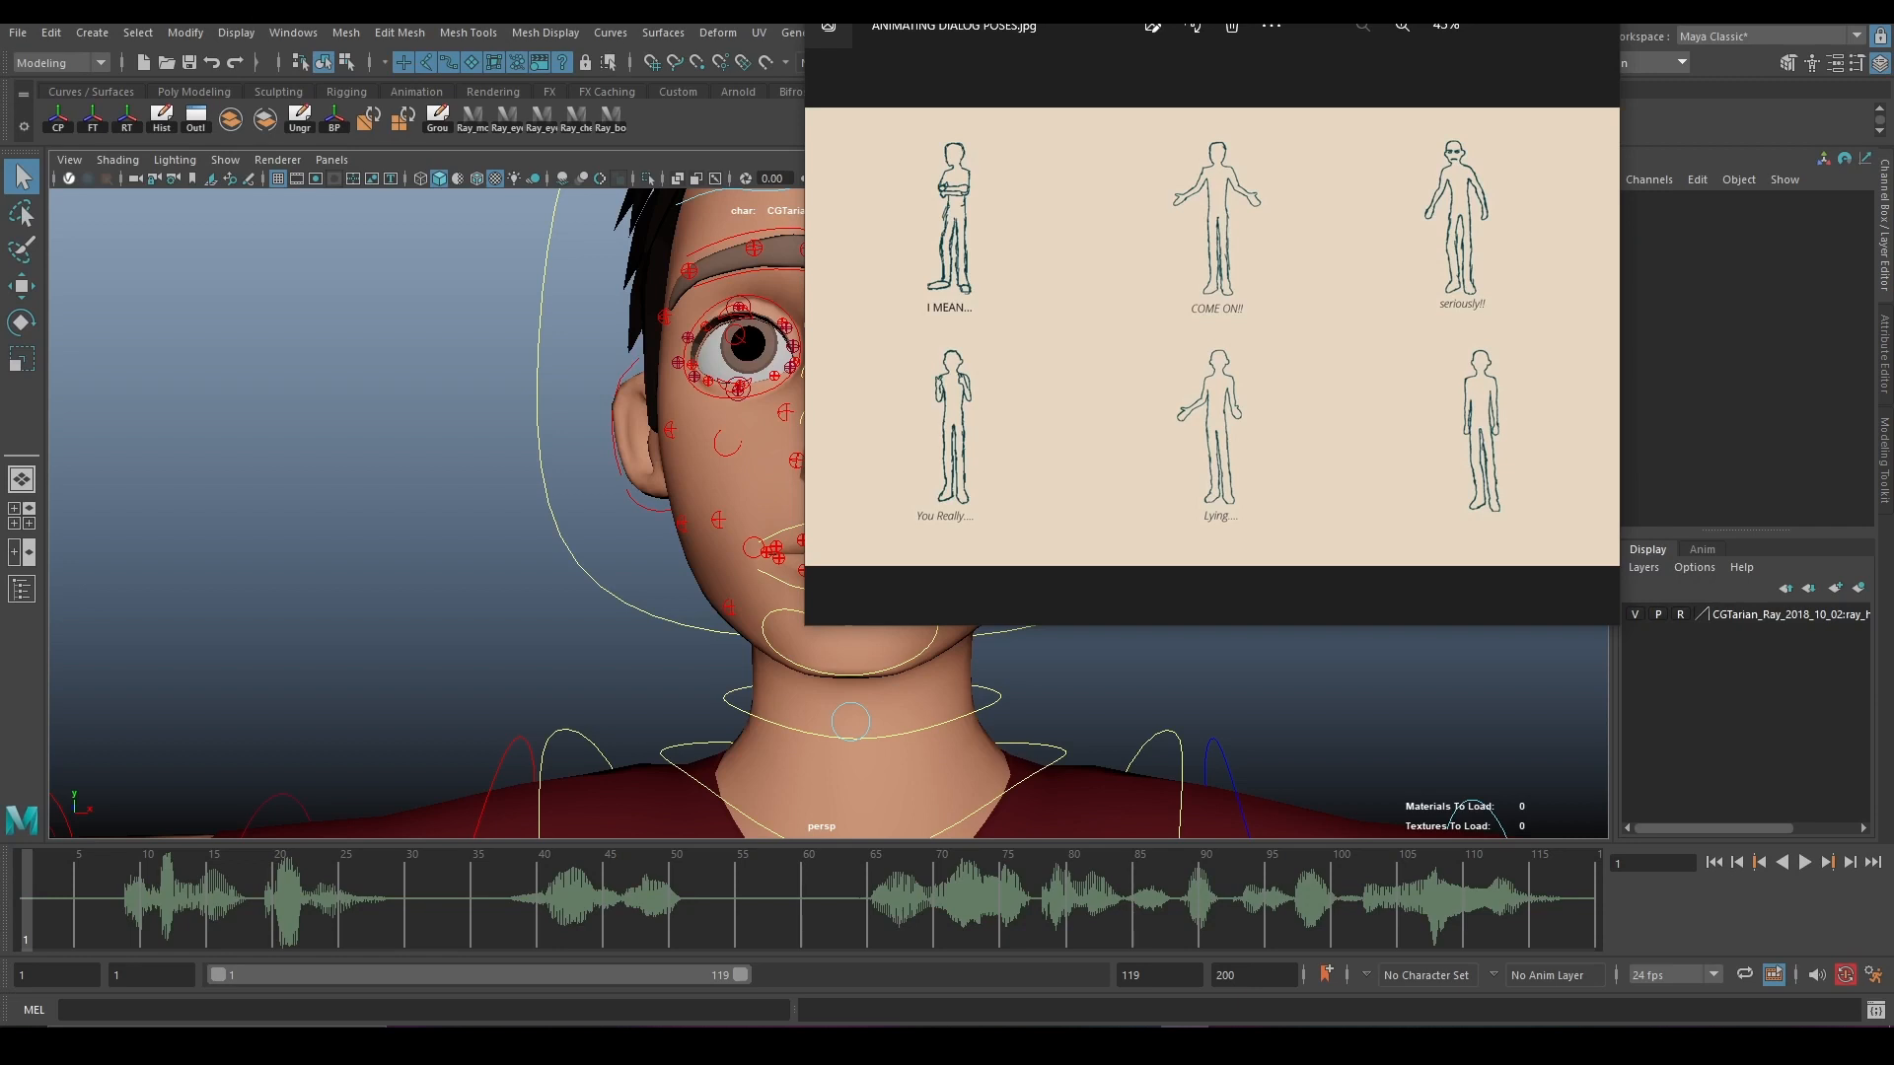
{"action": "left_click_drag", "start_coordinate": [1054, 26], "coordinate": [962, 1]}
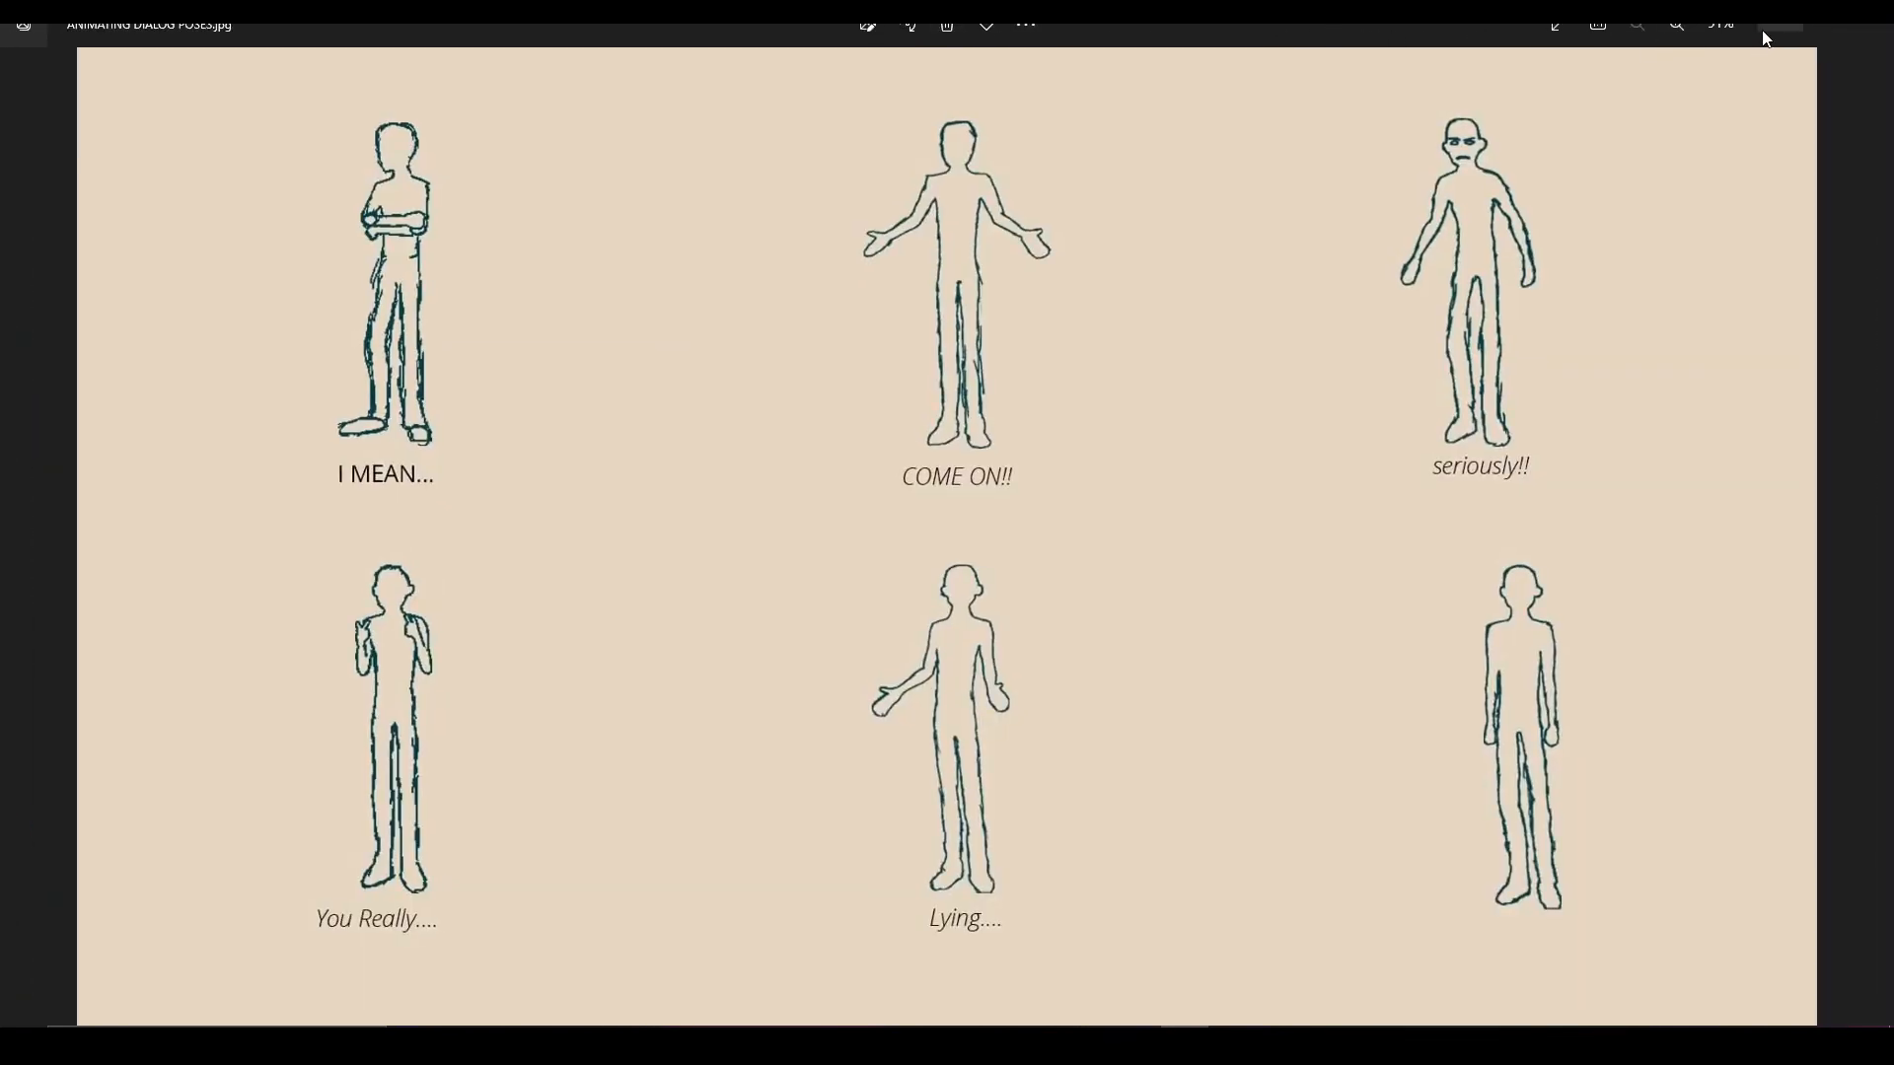
{"action": "left_click_drag", "start_coordinate": [1164, 40], "coordinate": [995, 135]}
{"action": "left_click", "coordinate": [1287, 113]}
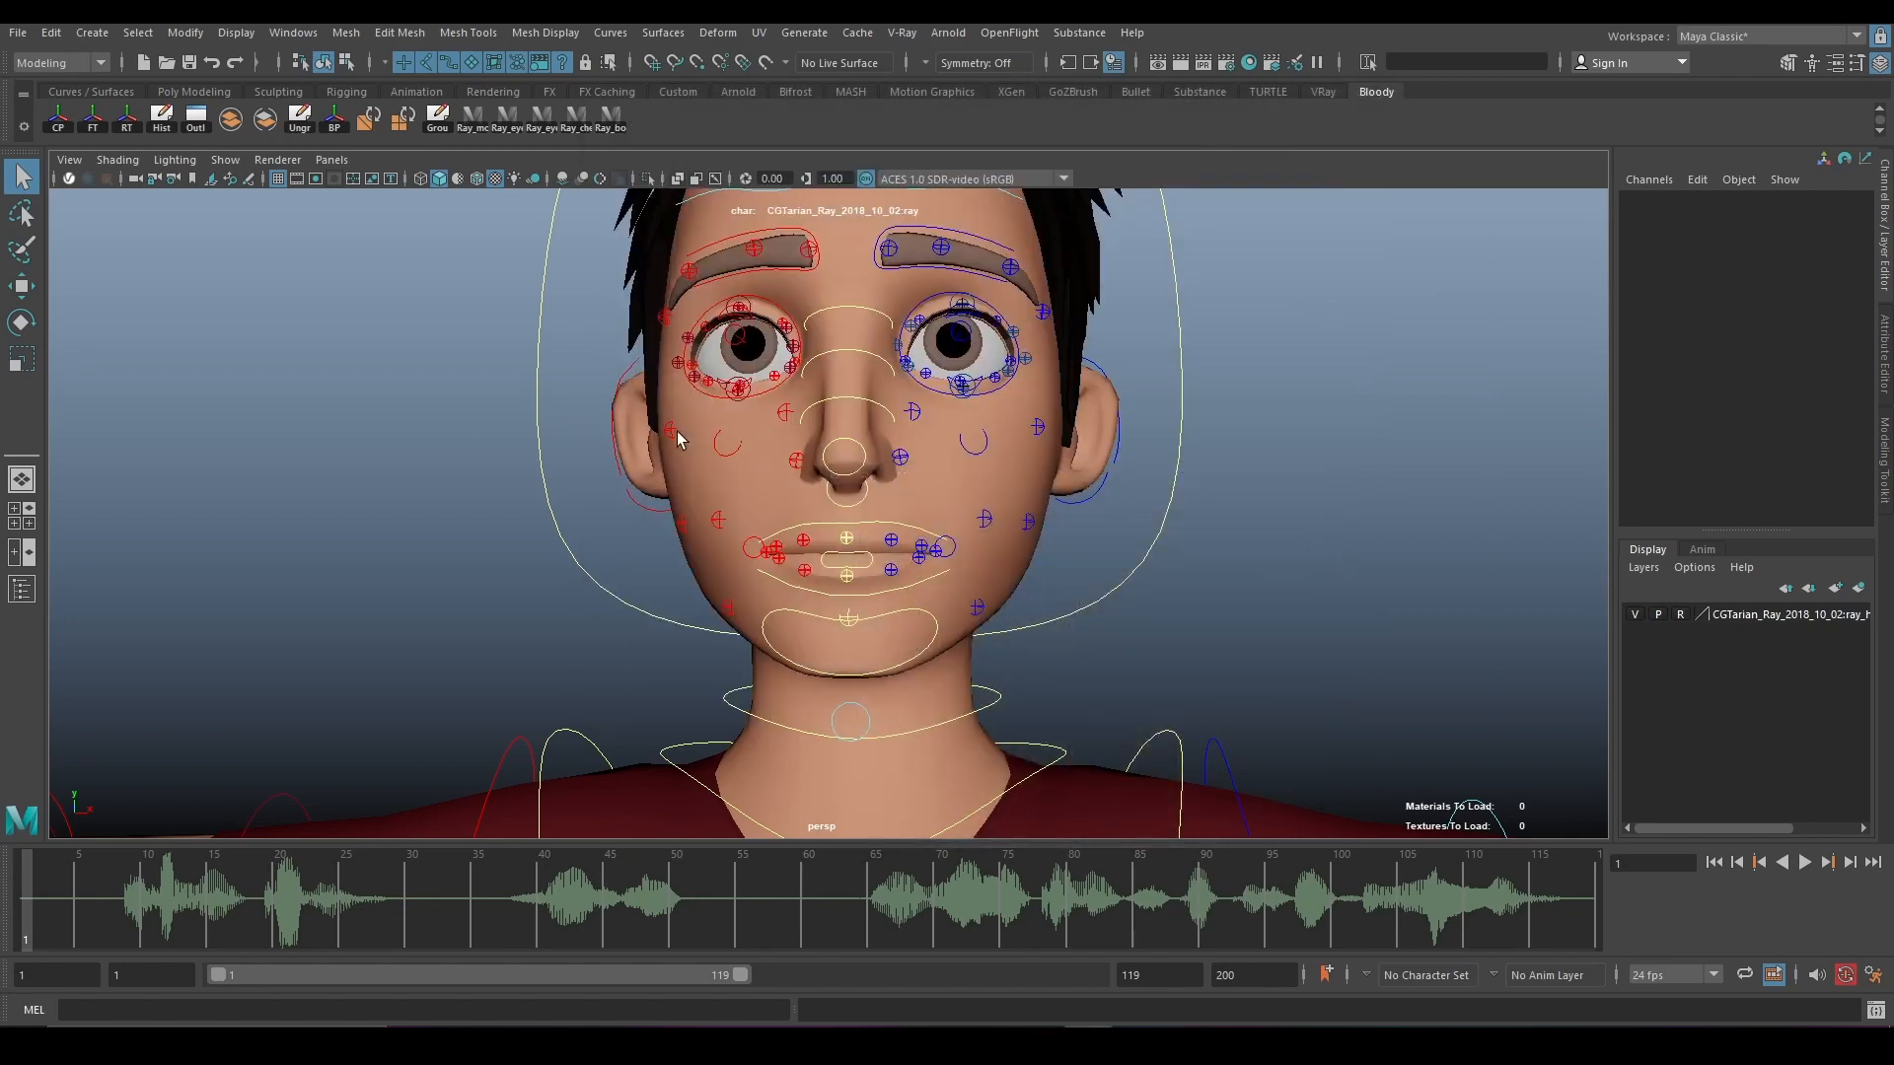
Import ANIMATING DIALOG POSES.jpg from the sourceimages folder as an image plane in the front view.
{"action": "scroll", "coordinate": [677, 430], "scroll_direction": "down", "scroll_amount": 3}
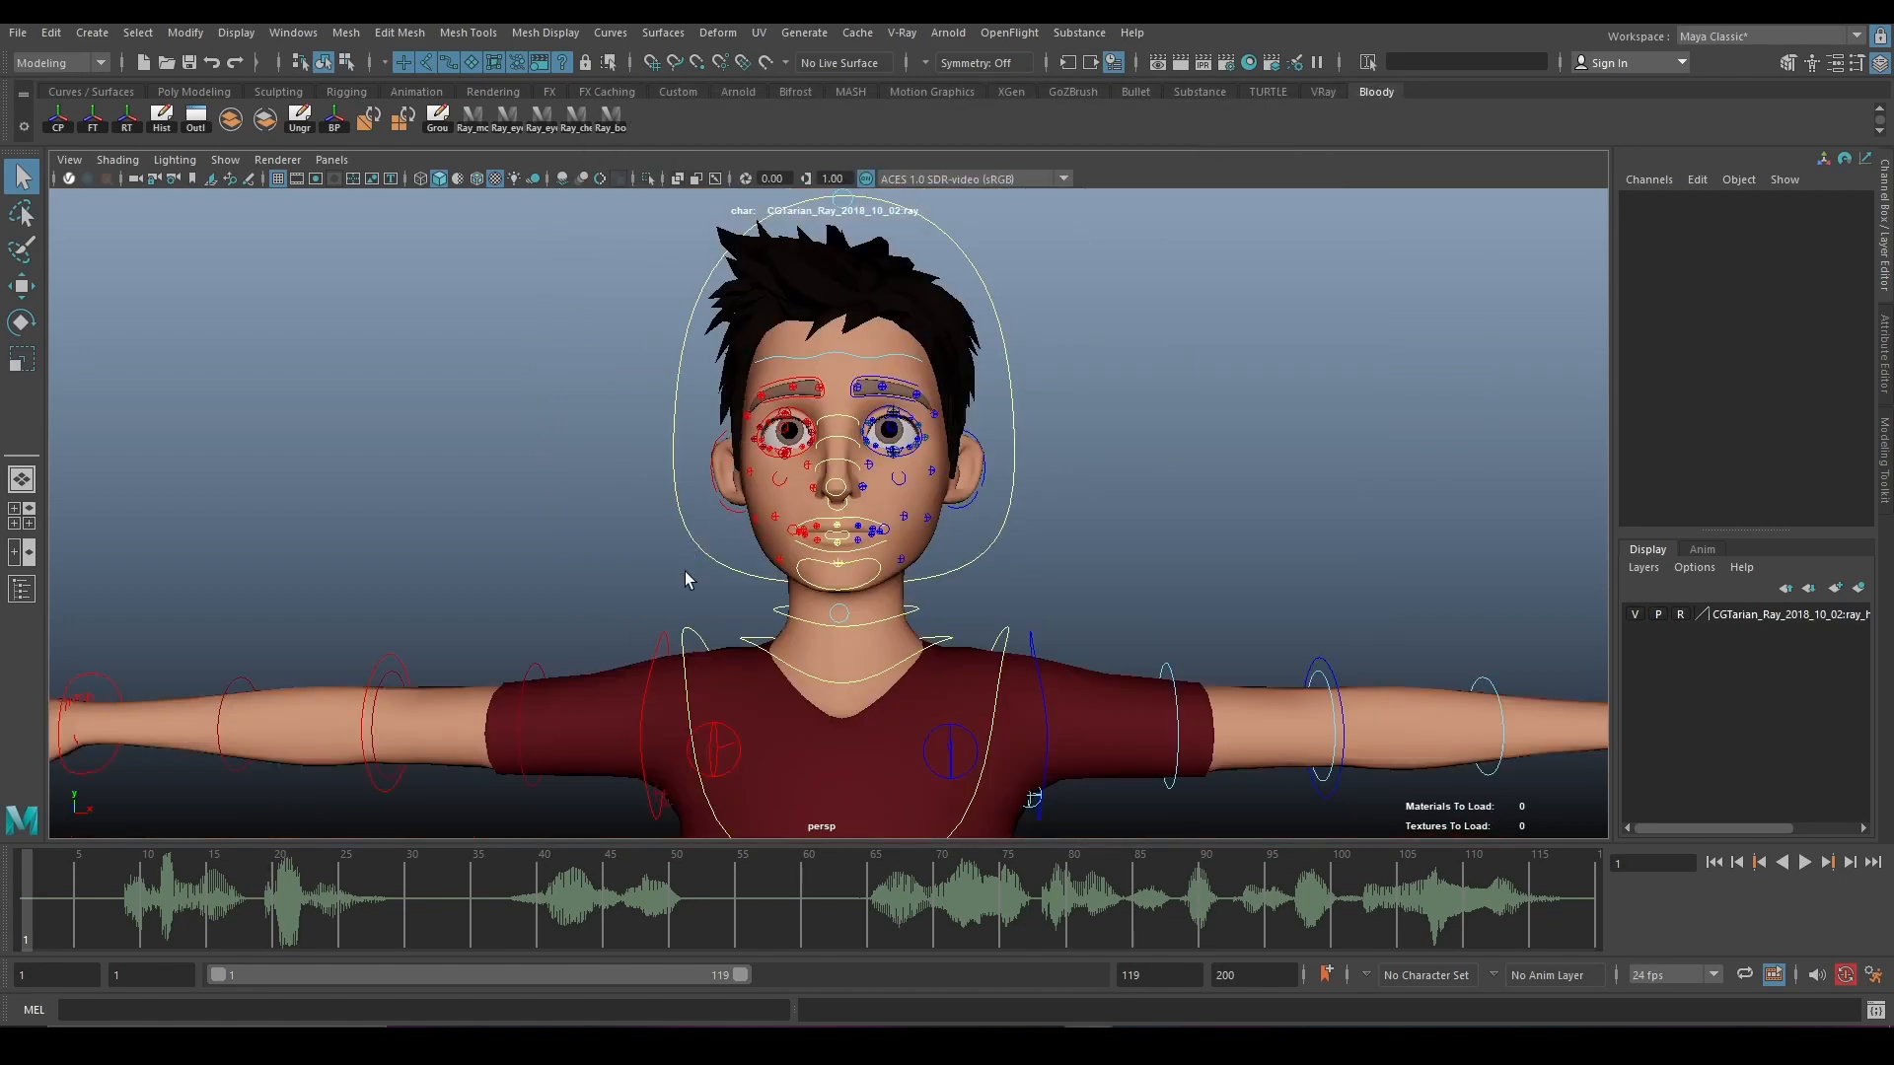
{"action": "key", "text": "space"}
{"action": "key", "text": "space"}
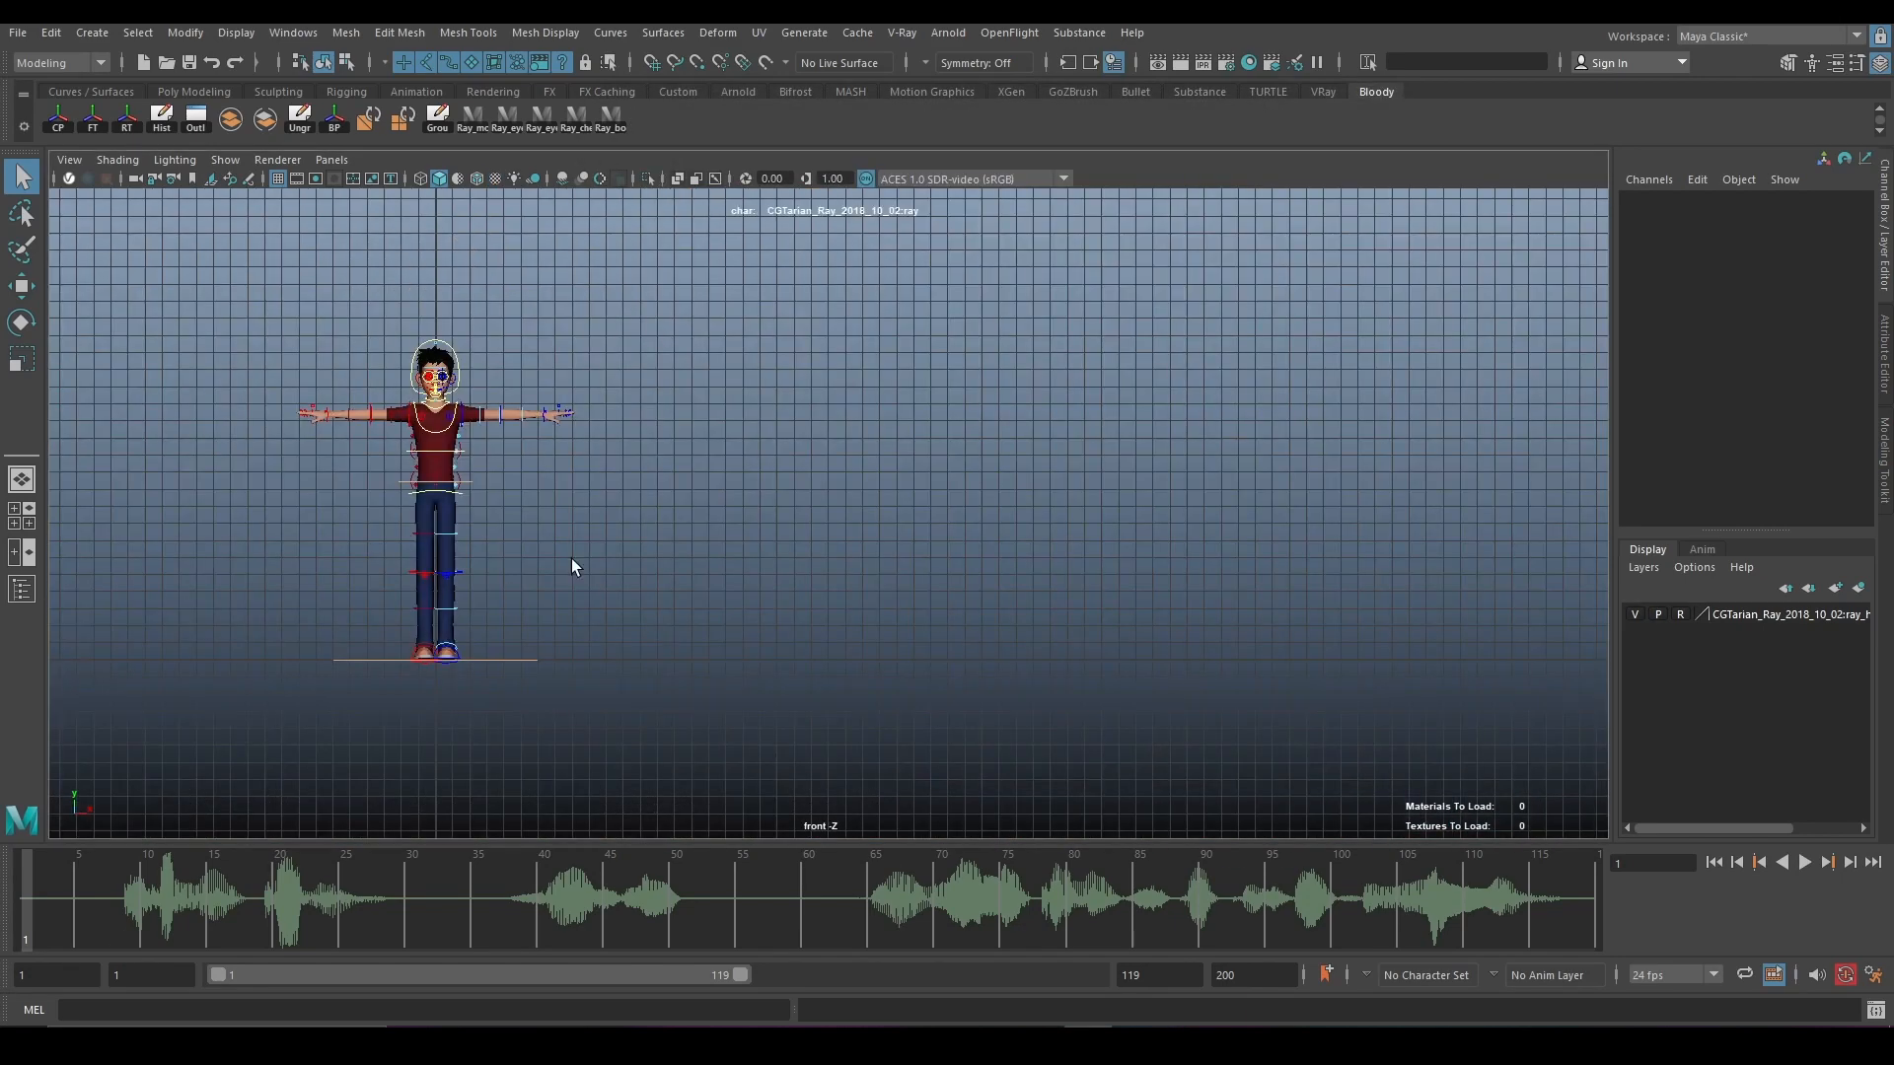
{"action": "left_click", "coordinate": [118, 160]}
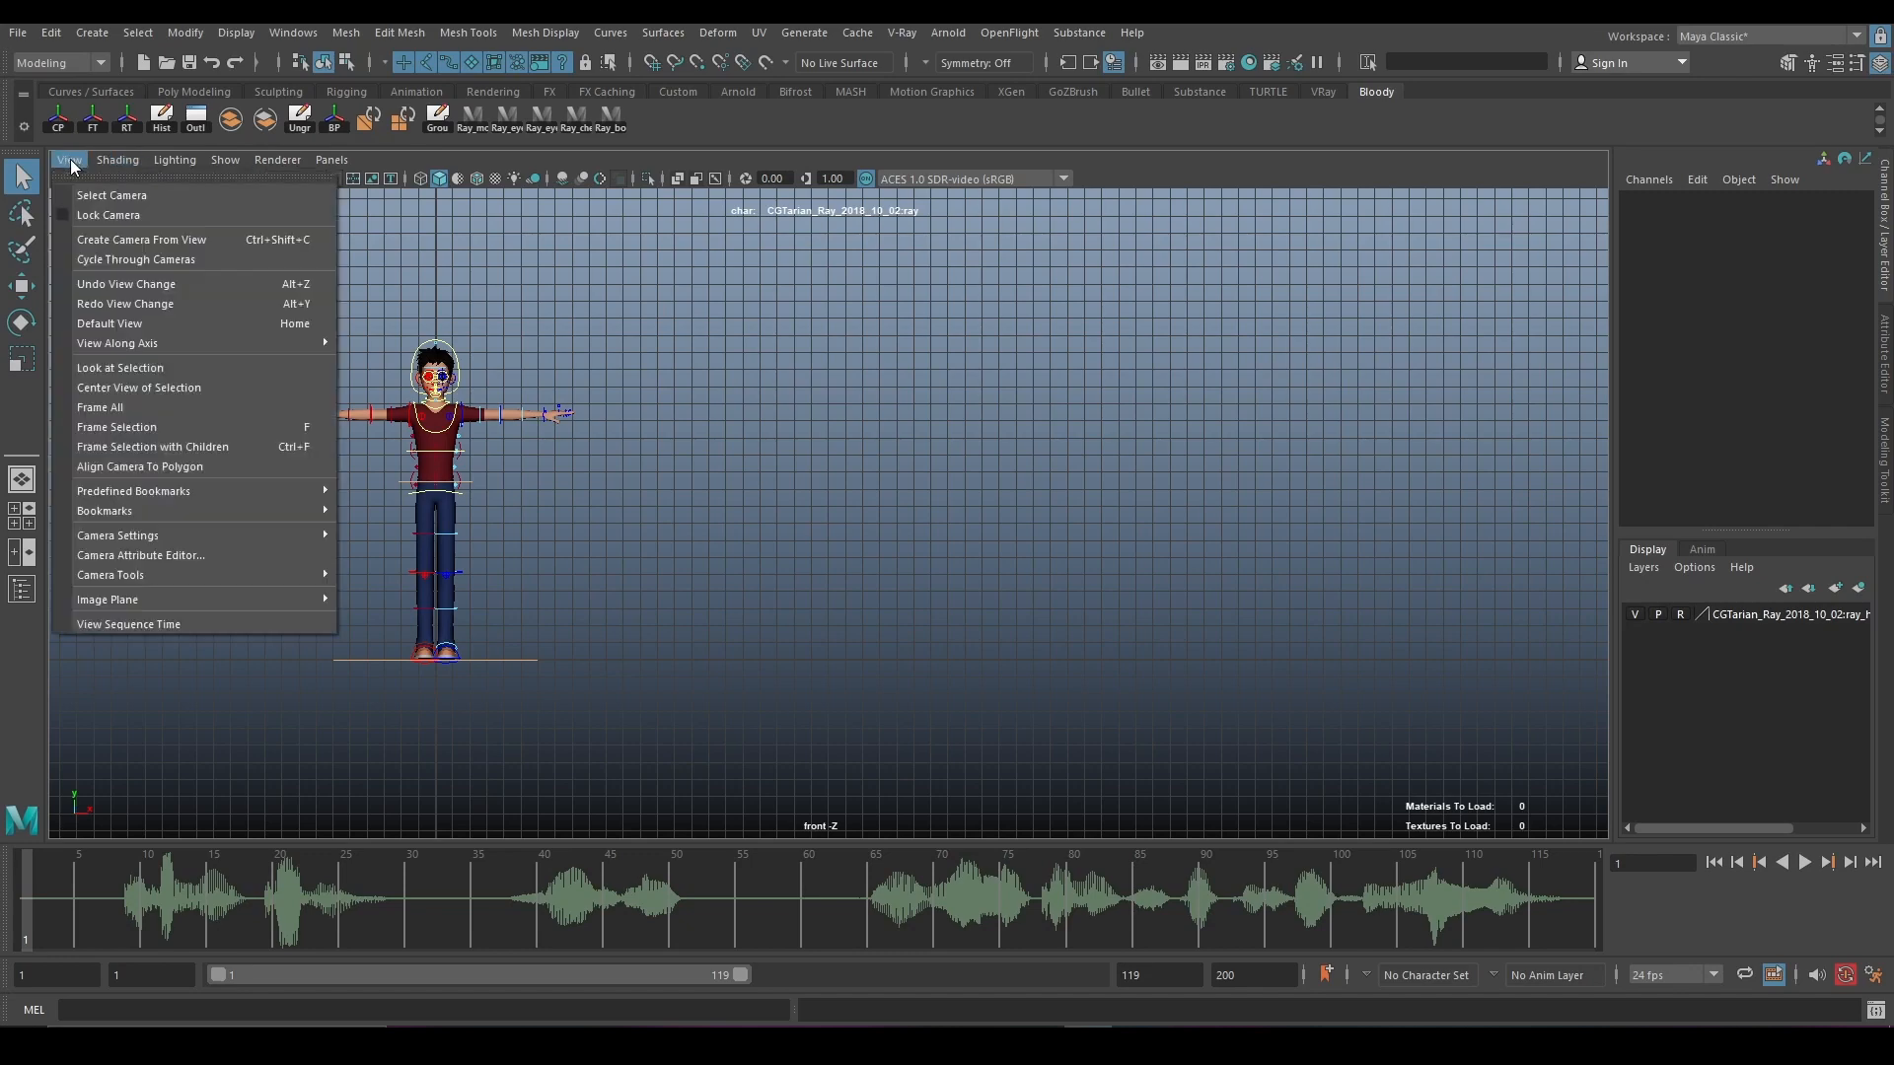
{"action": "mouse_move", "coordinate": [69, 160]}
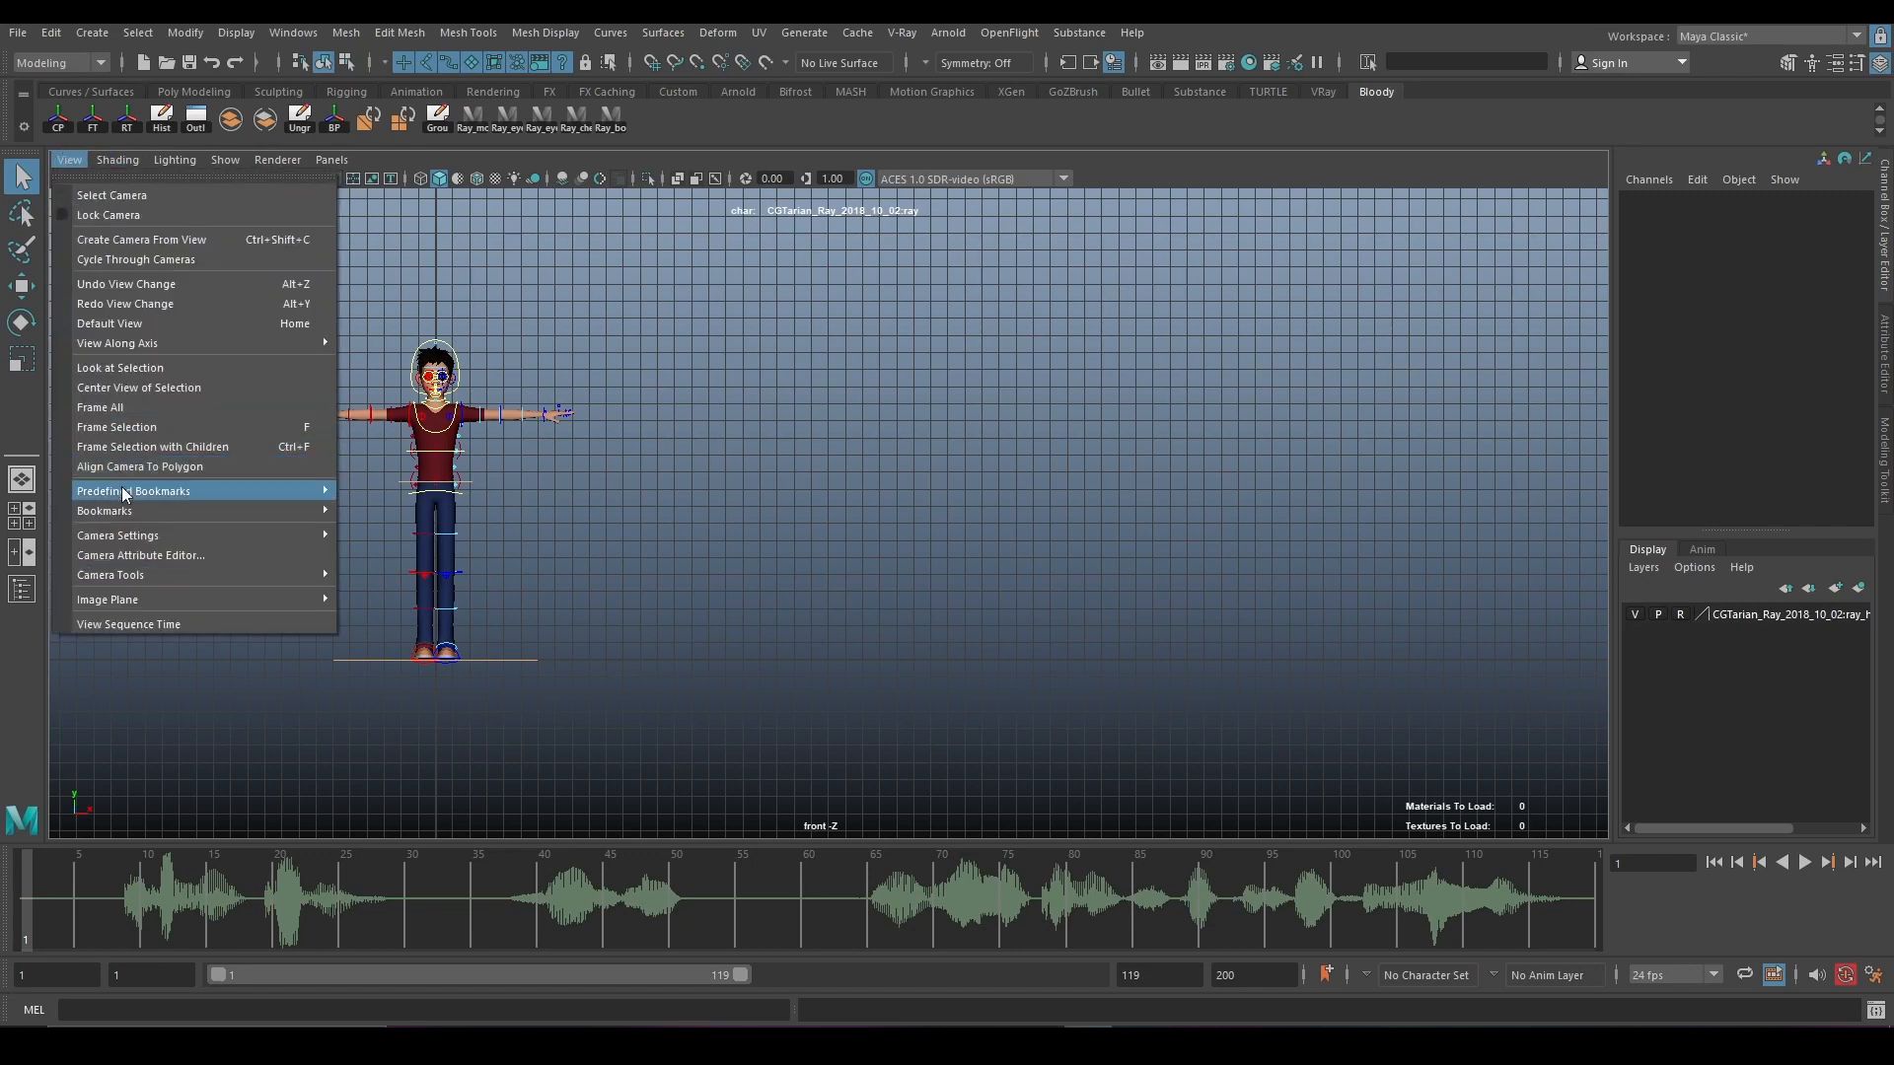
{"action": "mouse_move", "coordinate": [144, 599]}
{"action": "left_click", "coordinate": [399, 617]}
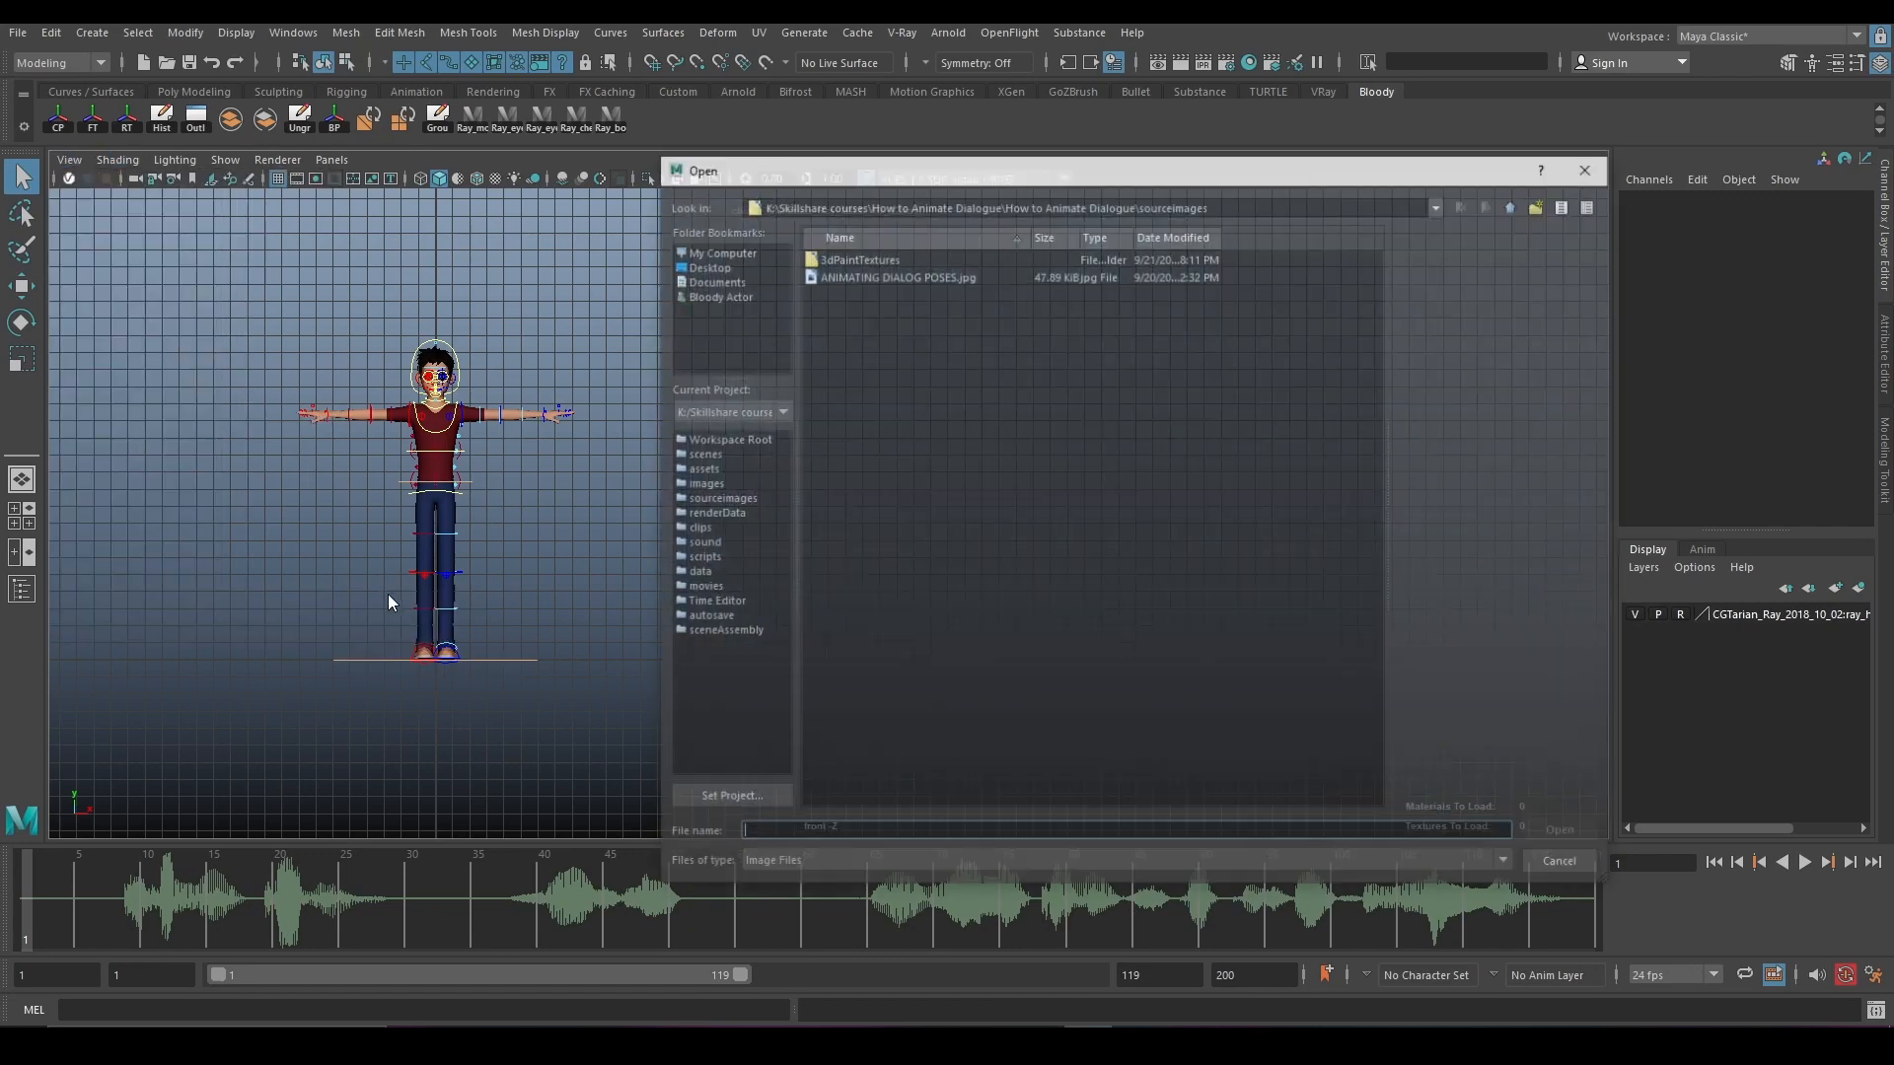
{"action": "left_click", "coordinate": [925, 276]}
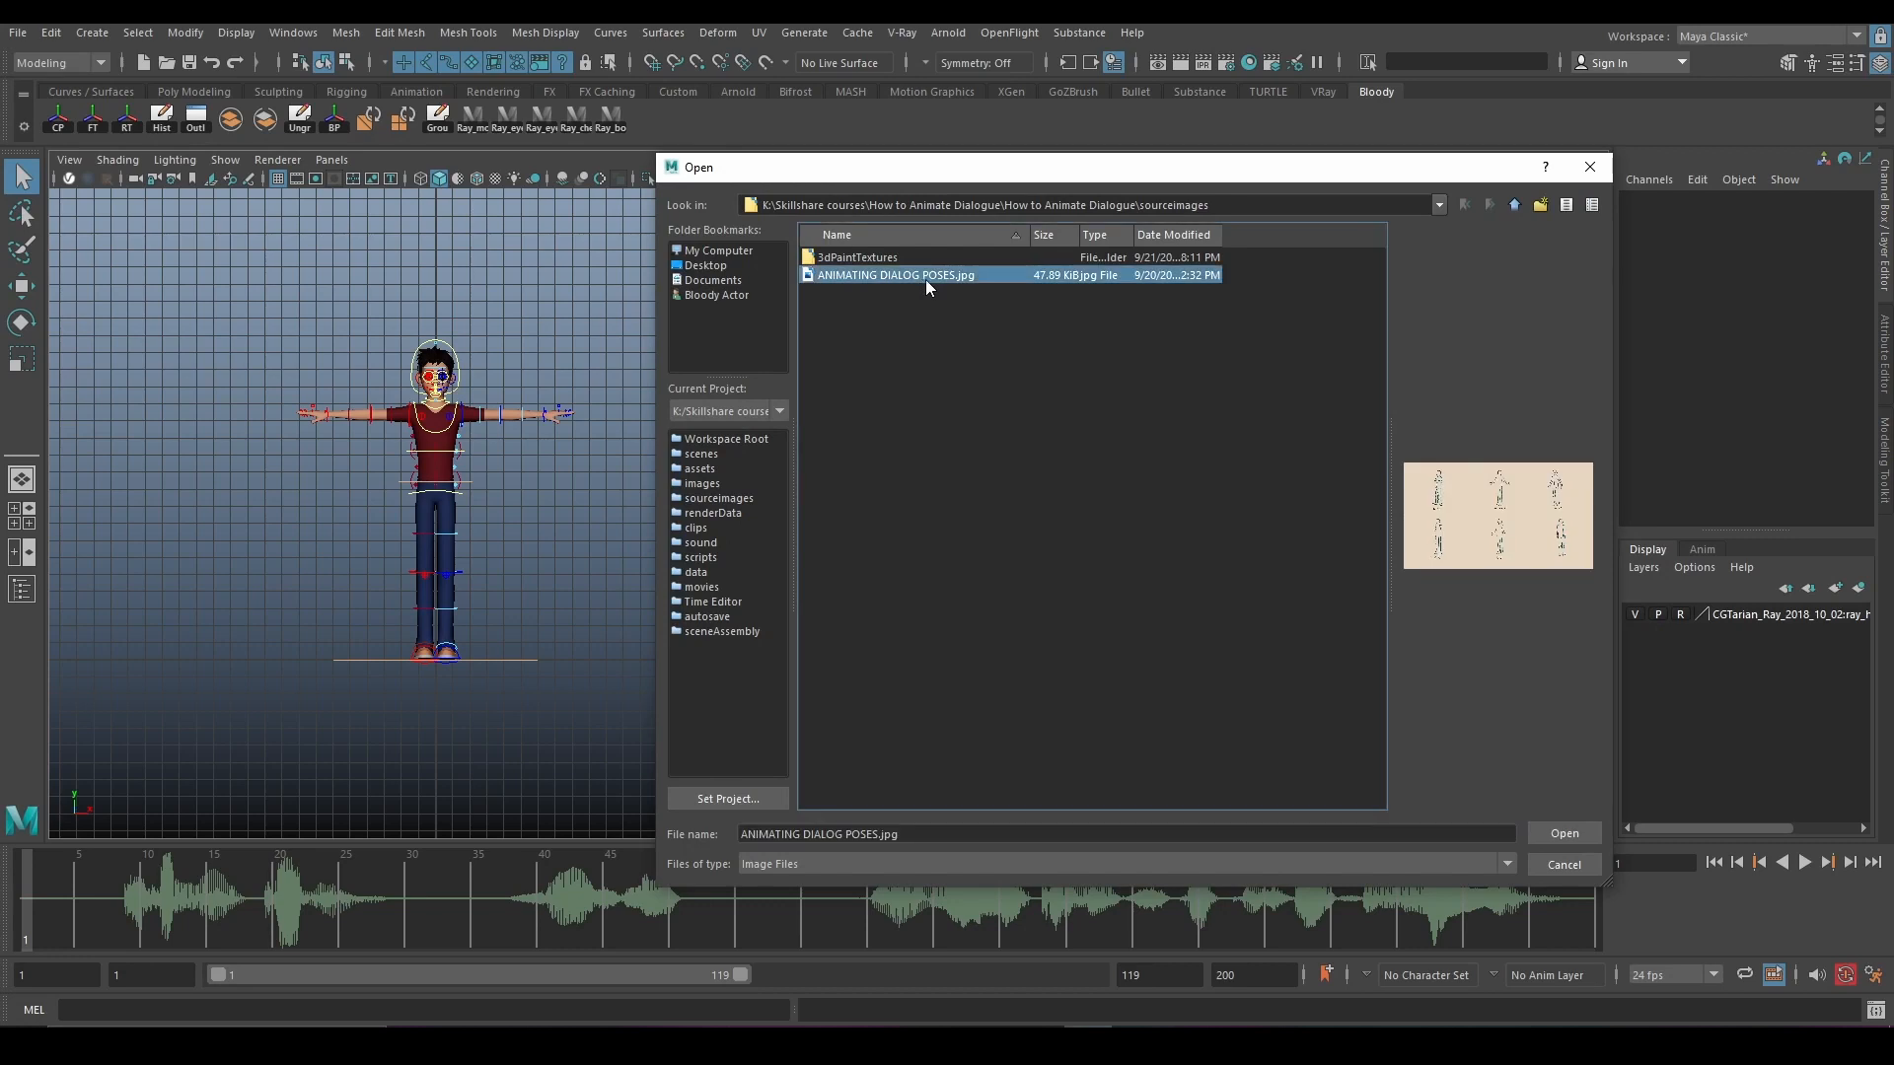
{"action": "left_click", "coordinate": [1563, 833]}
Place the pose image plane beside the character at about X 26.8, Y 9.0 and scale it uniformly to about 1.69.
{"action": "key", "text": "w"}
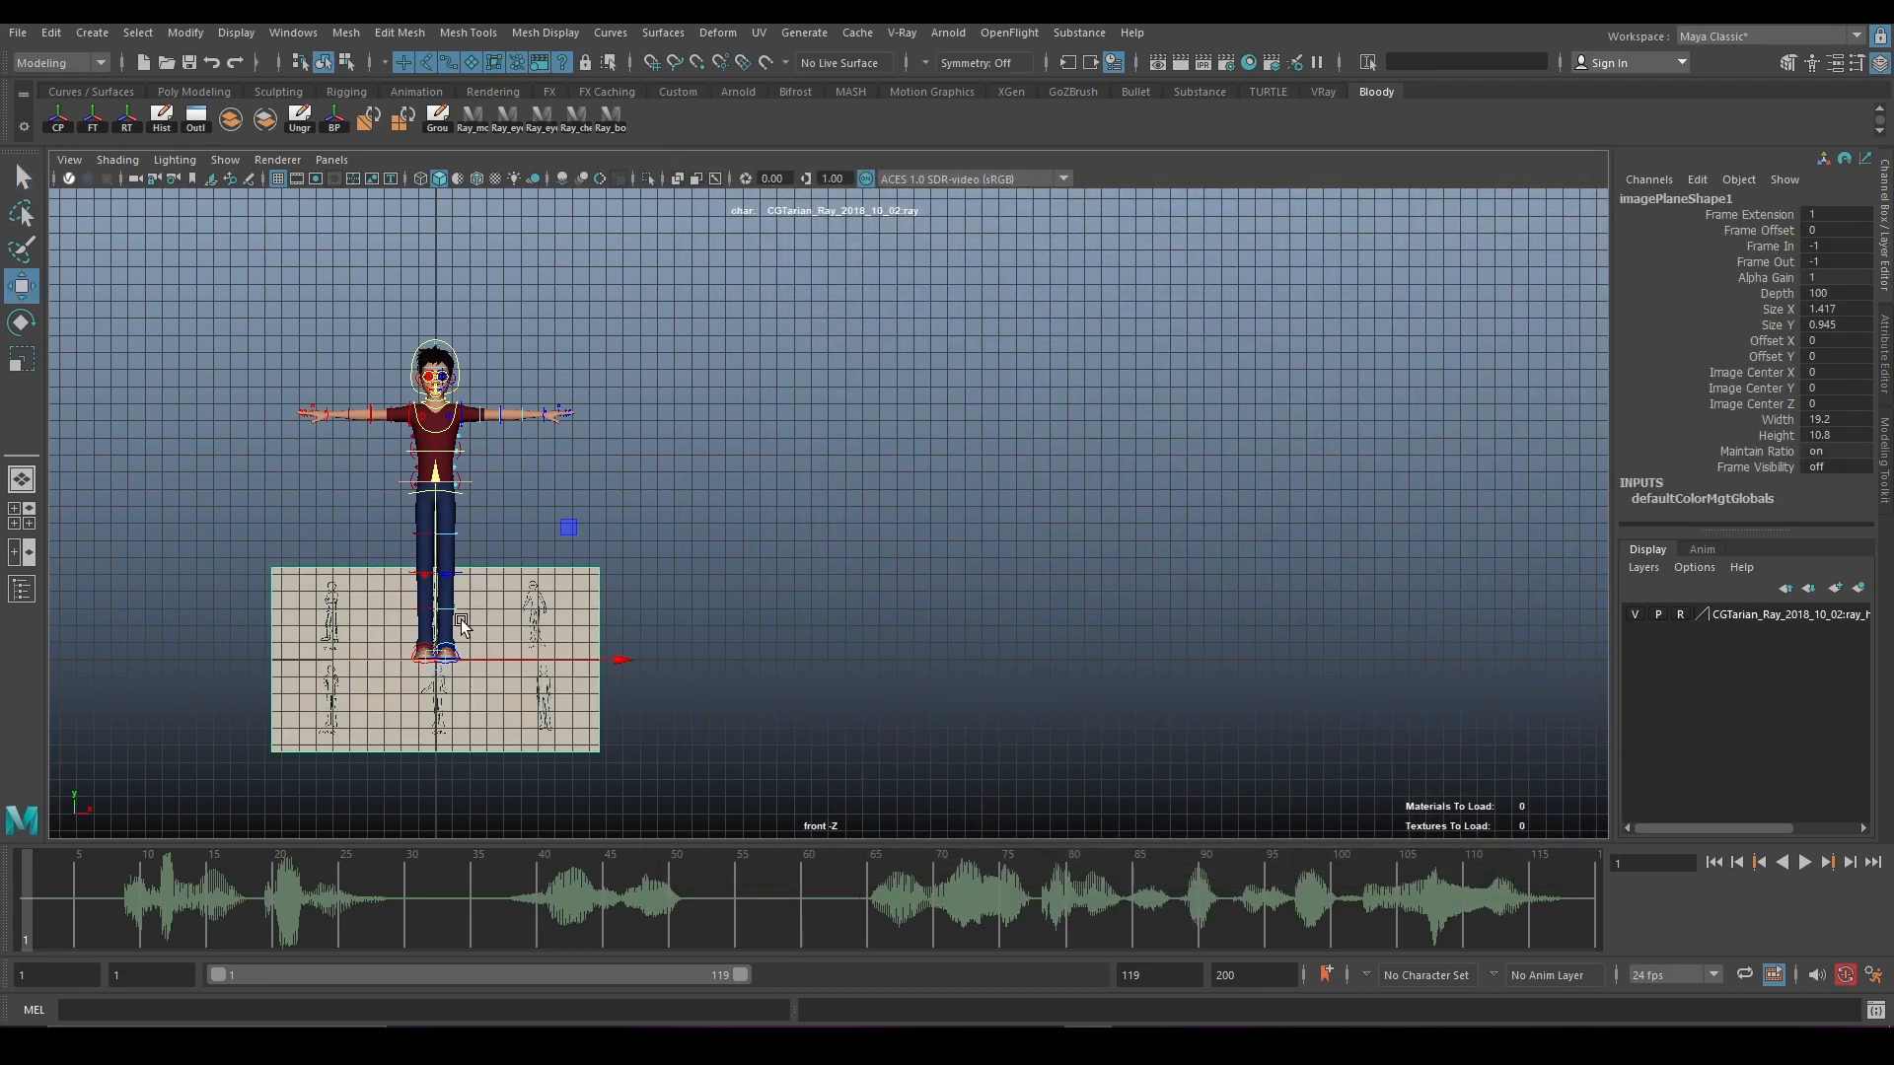
{"action": "left_click_drag", "start_coordinate": [486, 643], "coordinate": [873, 524]}
{"action": "left_click", "coordinate": [511, 648]}
{"action": "key", "text": "r"}
{"action": "key", "text": "w"}
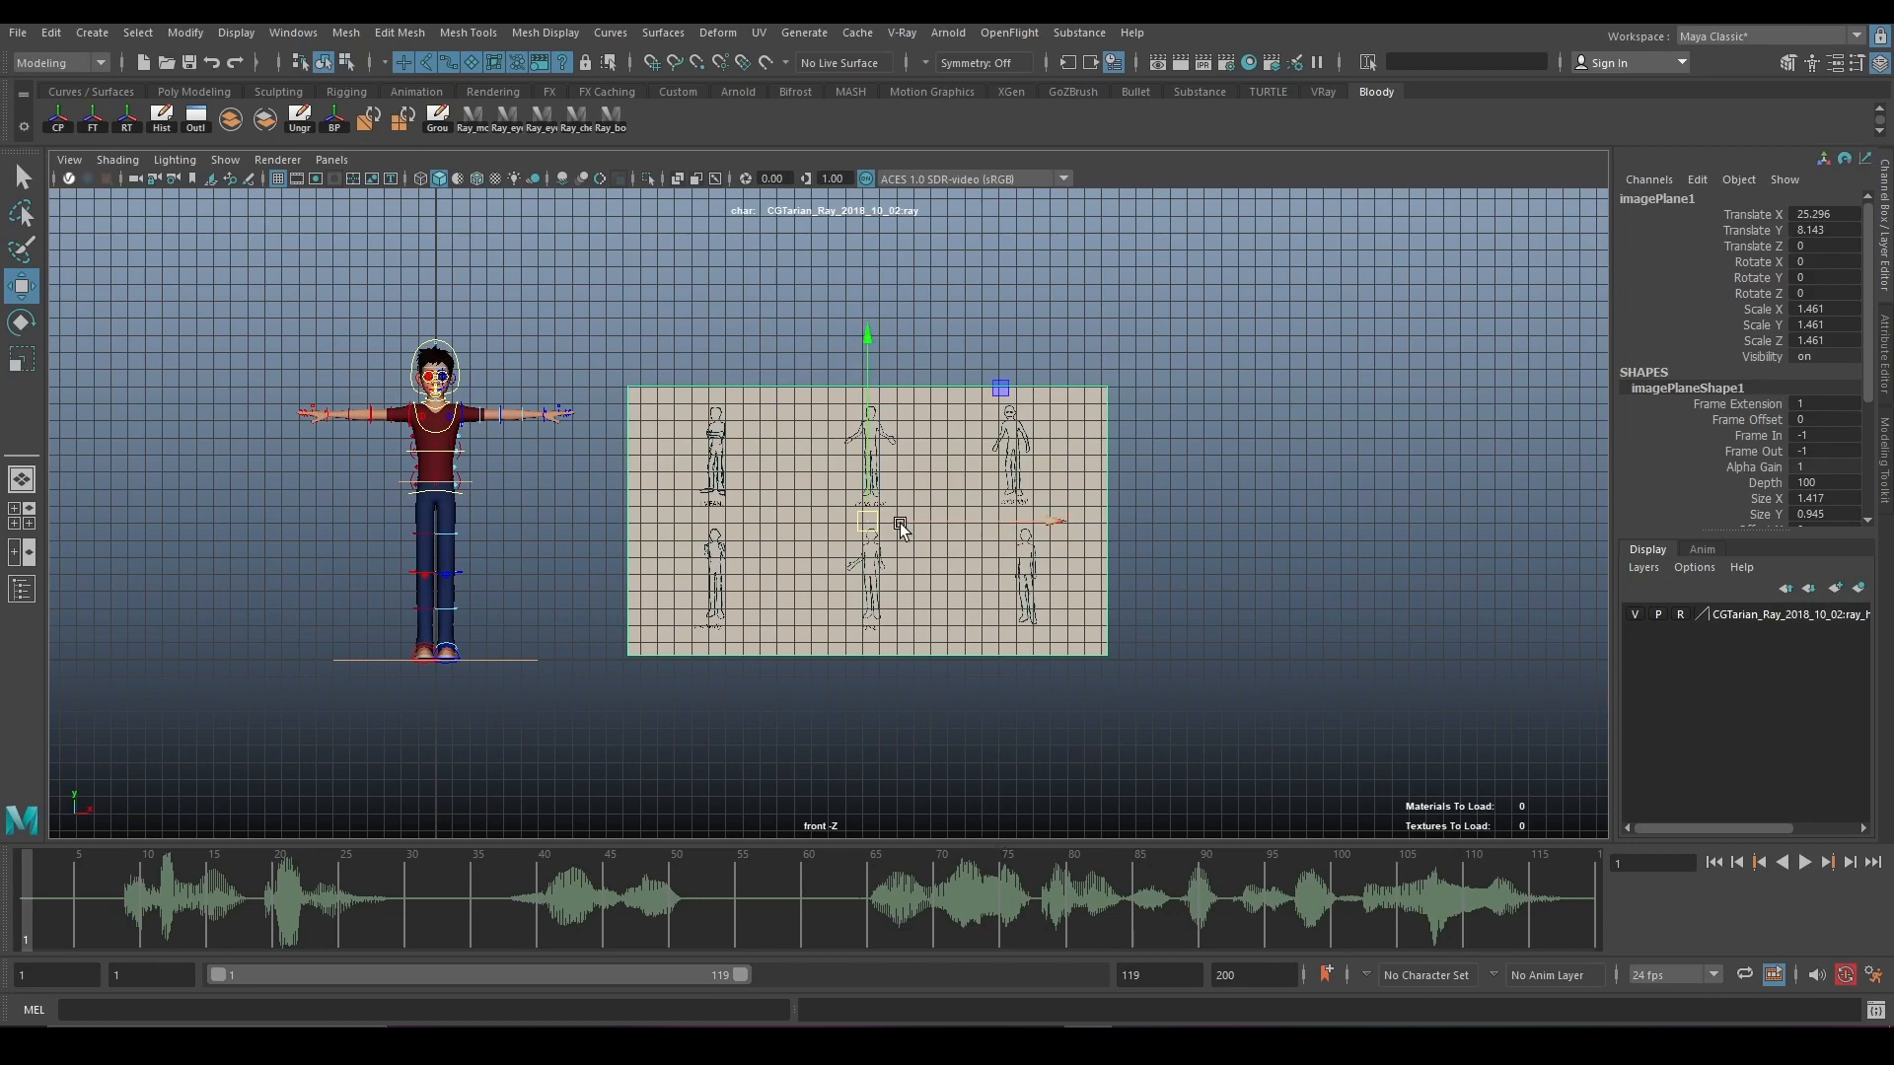
{"action": "key", "text": "r"}
{"action": "mouse_move", "coordinate": [868, 521]}
{"action": "left_mouse_down"}
{"action": "mouse_move", "coordinate": [913, 529]}
{"action": "mouse_move", "coordinate": [897, 507]}
{"action": "left_mouse_up"}
{"action": "key", "text": "w"}
Return to the perspective view and select all of the character's body controls with the saved body selection script.
{"action": "key", "text": "space"}
{"action": "key", "text": "space"}
{"action": "scroll", "coordinate": [1142, 388], "scroll_direction": "down", "scroll_amount": 6}
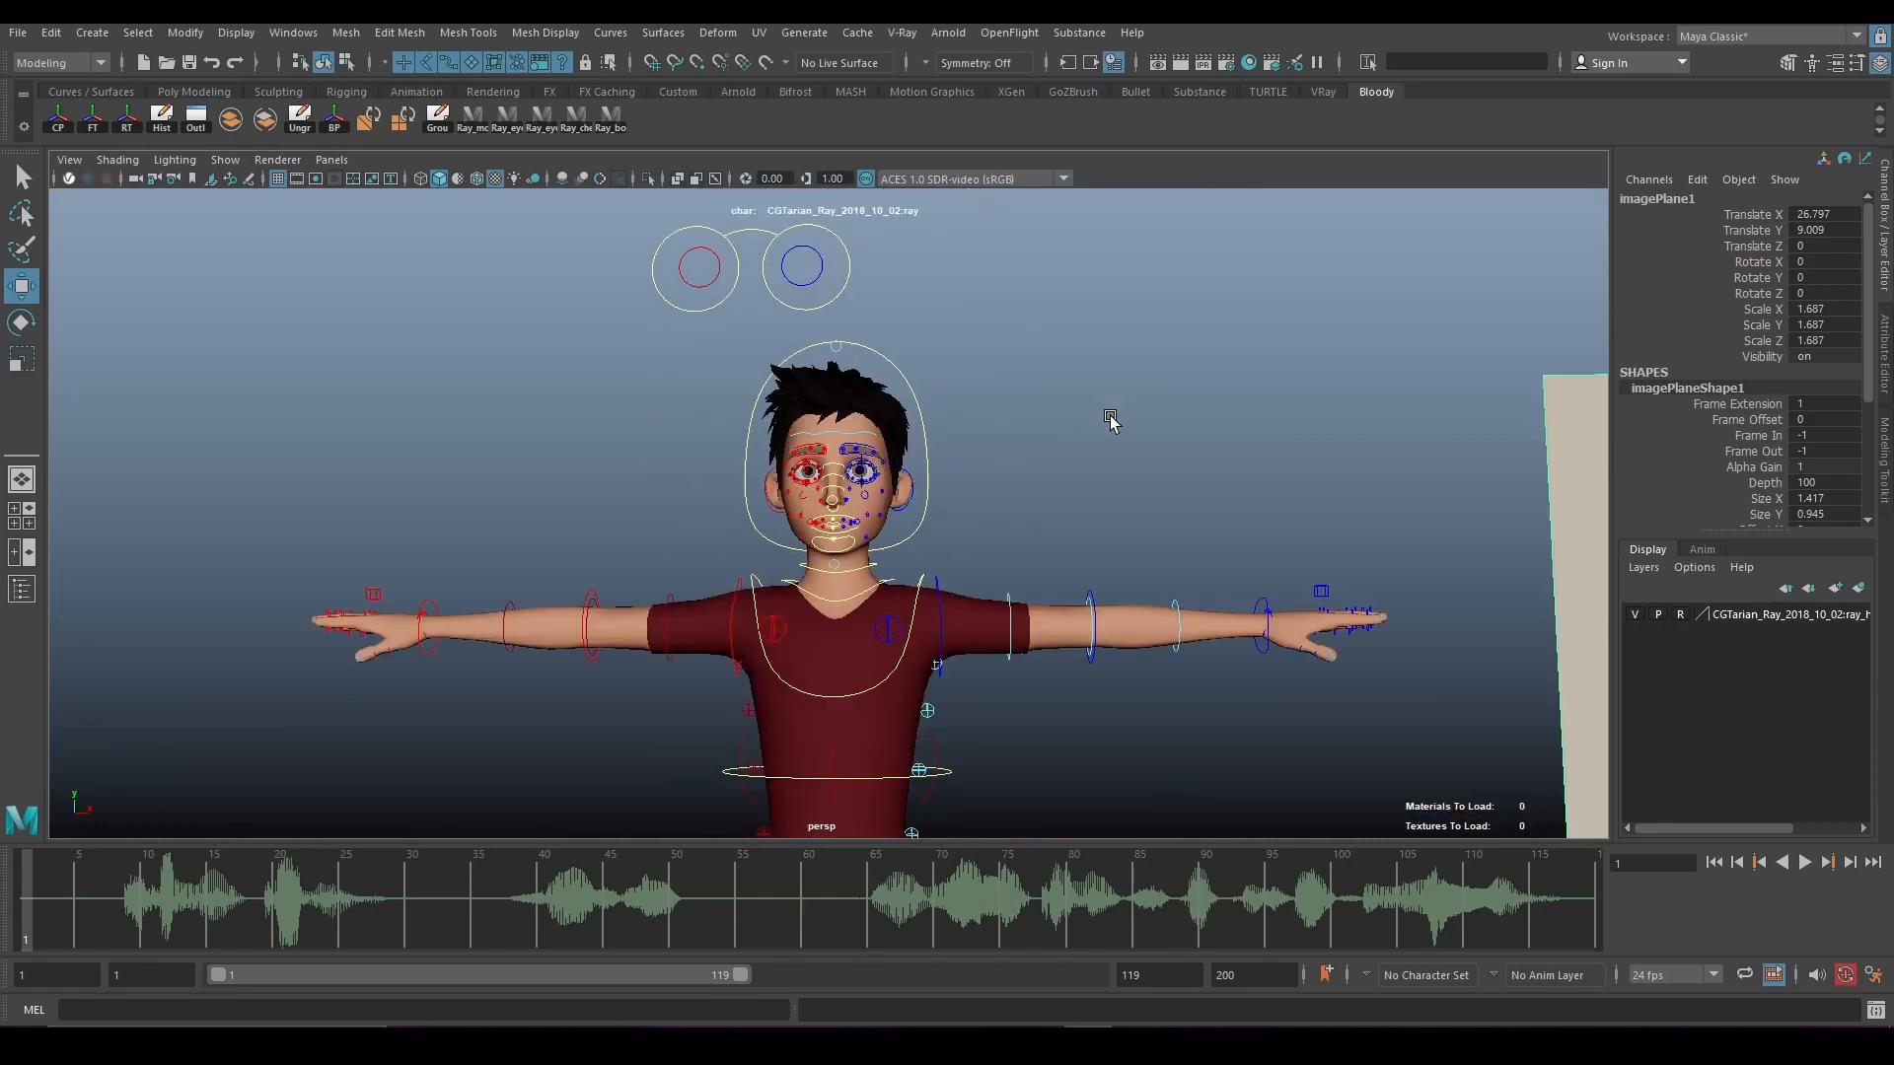
{"action": "scroll", "coordinate": [1066, 487], "scroll_direction": "up", "scroll_amount": 4}
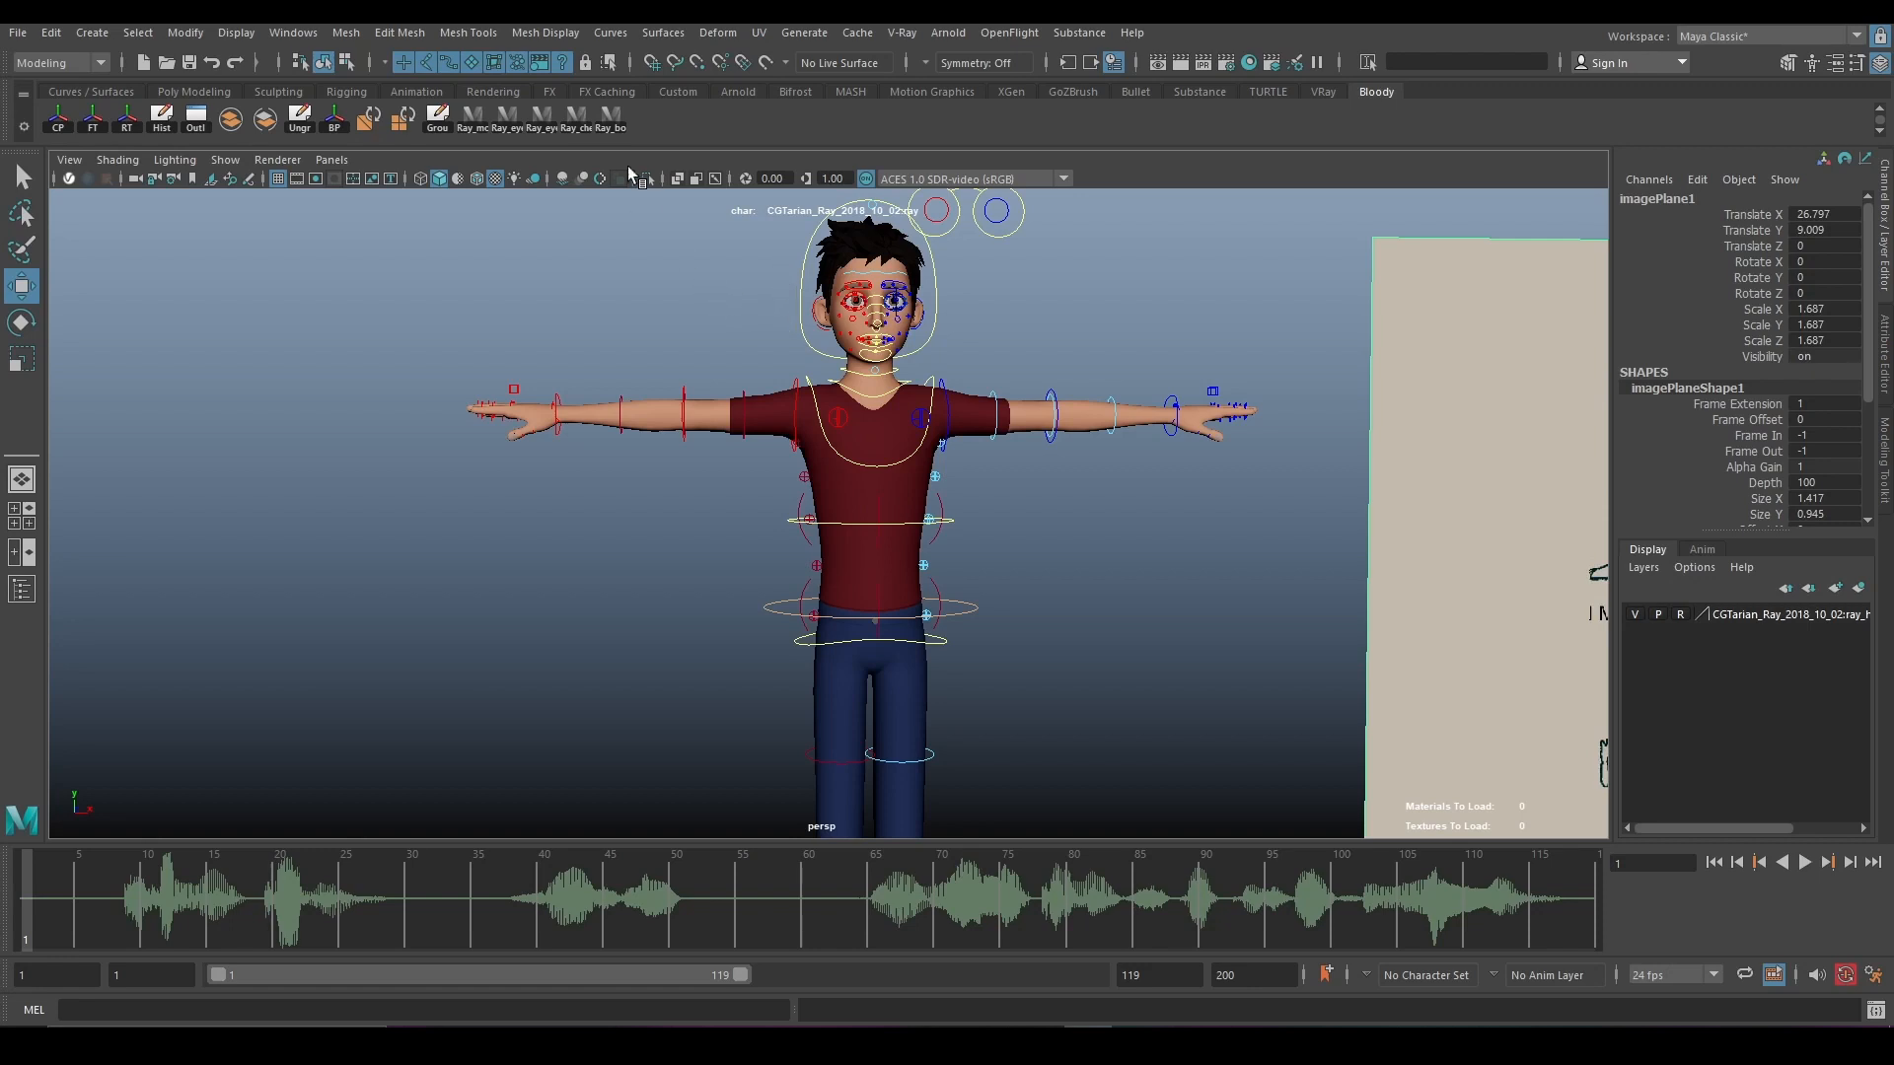
{"action": "left_click", "coordinate": [611, 116]}
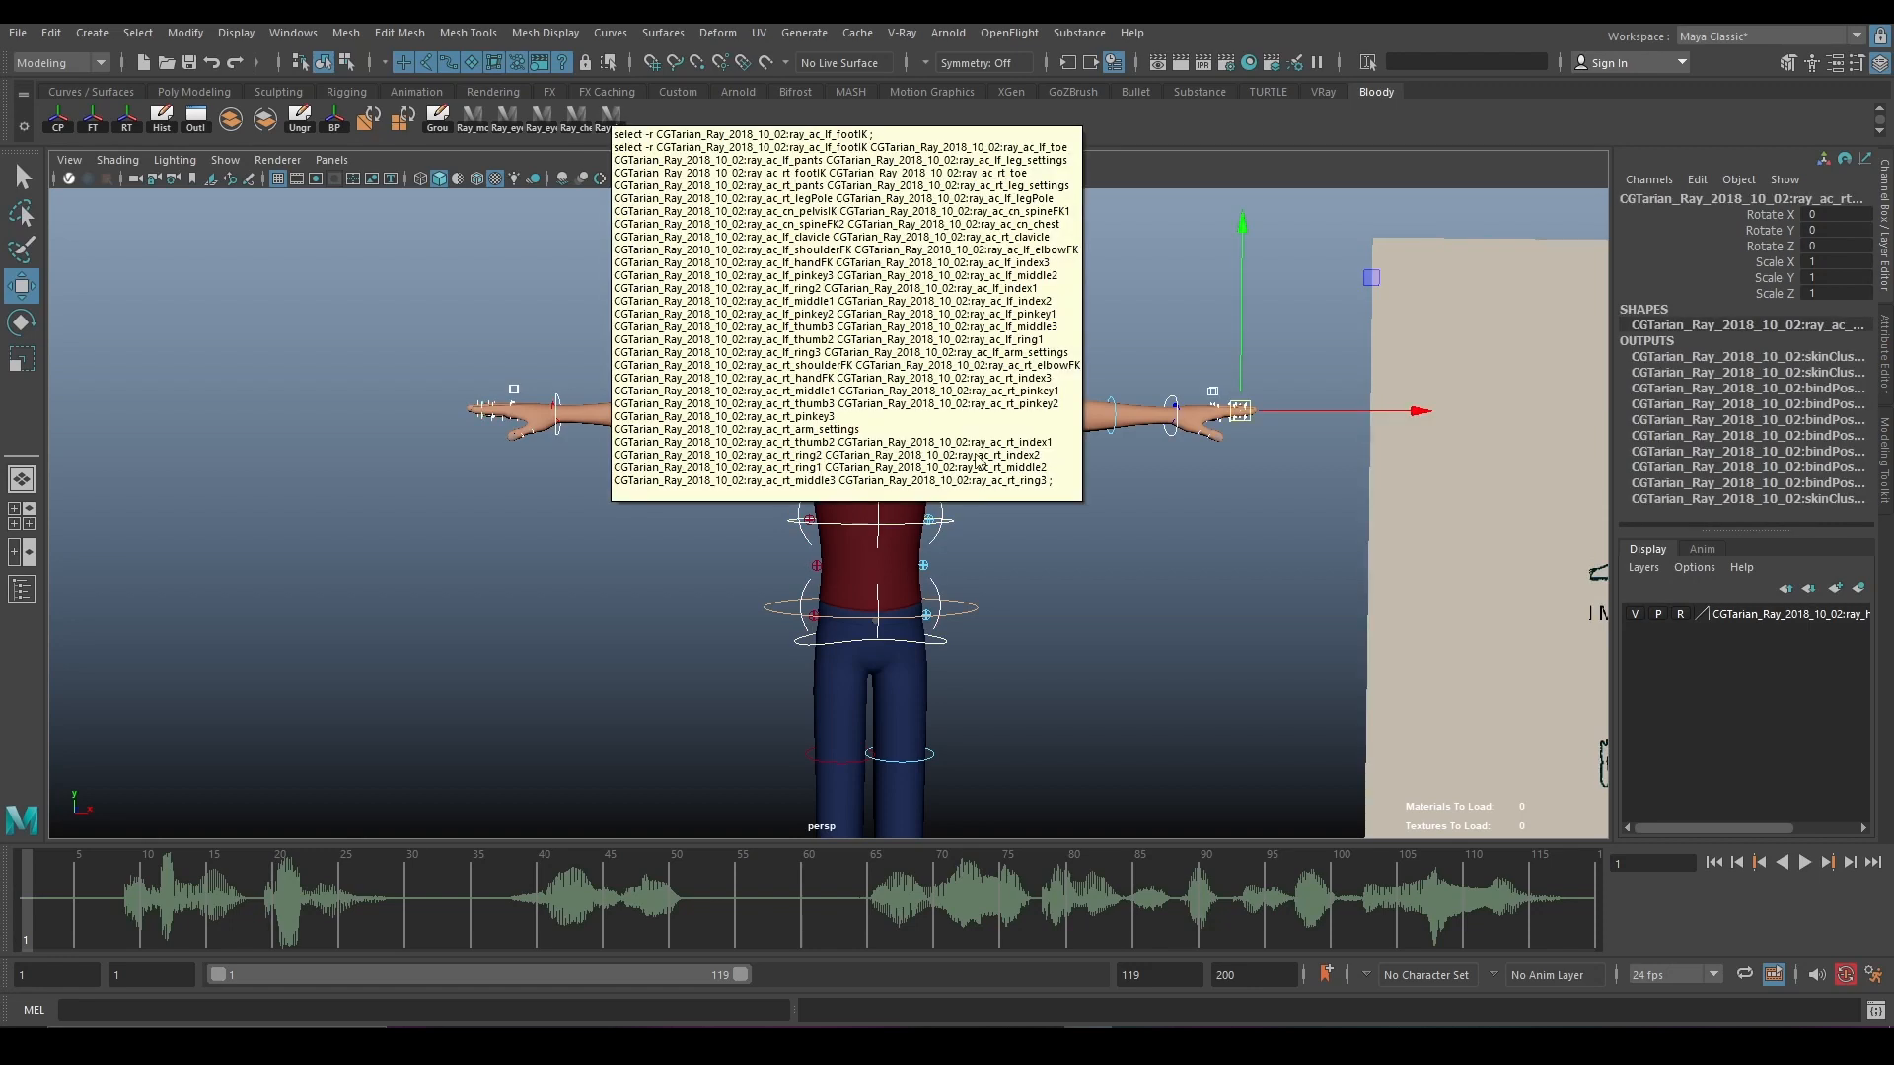
{"action": "scroll", "coordinate": [1142, 575], "scroll_direction": "up", "scroll_amount": 5}
{"action": "middle_click_drag", "start_coordinate": [1088, 654], "coordinate": [1021, 747], "text": "alt"}
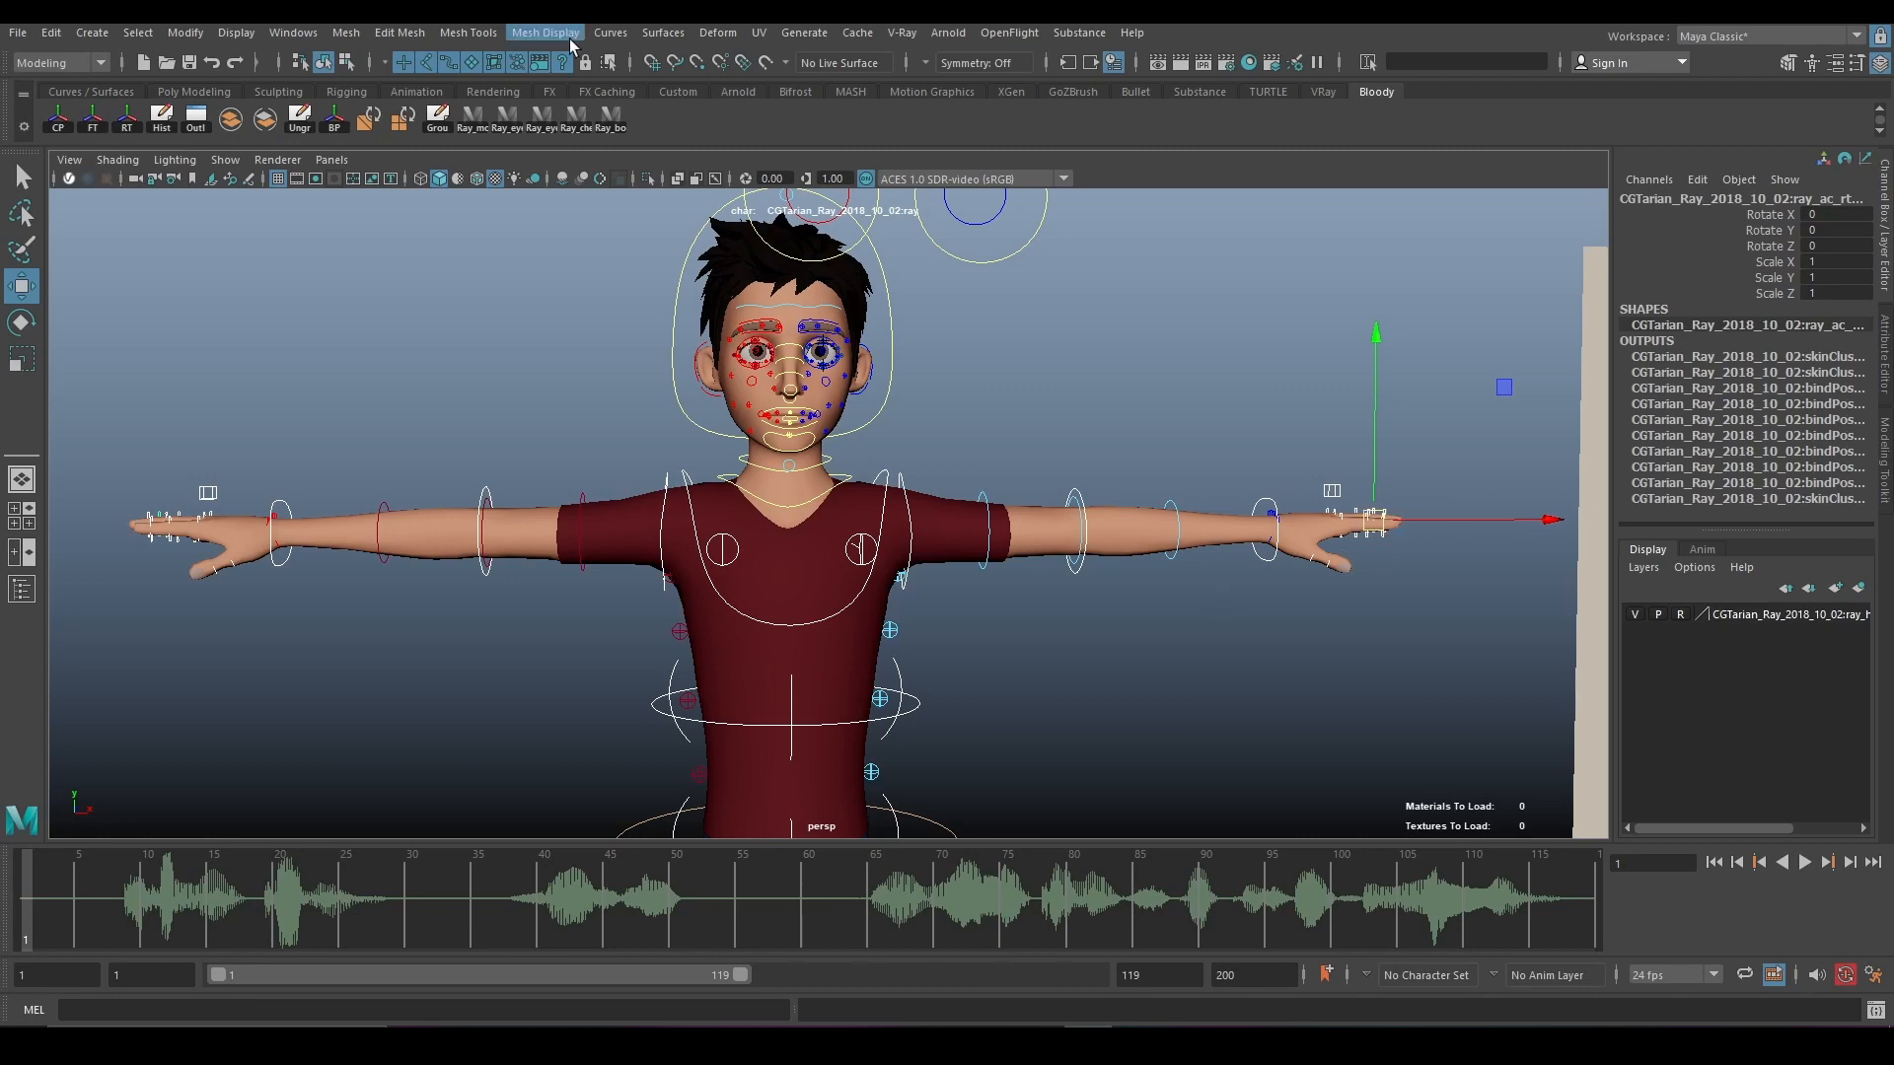
{"action": "left_click_drag", "start_coordinate": [1216, 582], "coordinate": [1048, 519], "text": "alt"}
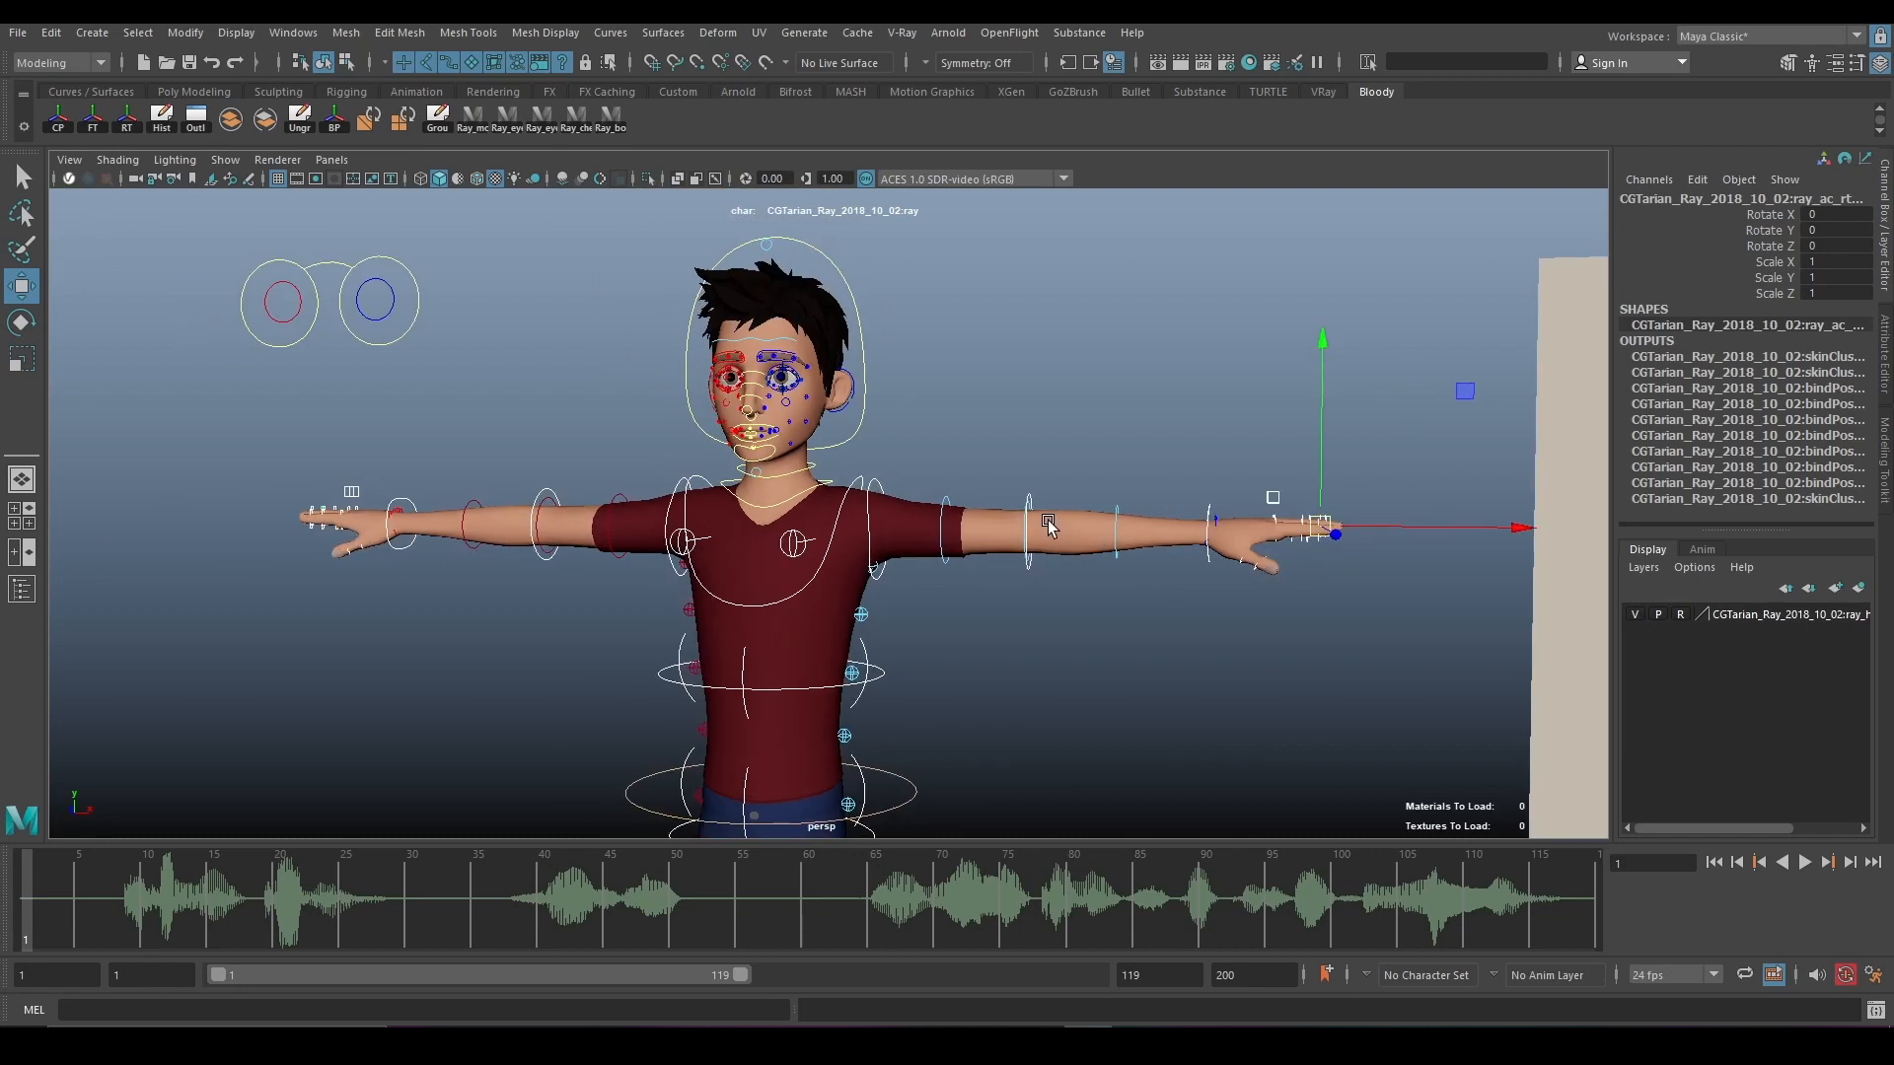
Rotate the character's left shoulder control downward to lower the straight arm diagonally, and clear the selection.
{"action": "left_click", "coordinate": [873, 487]}
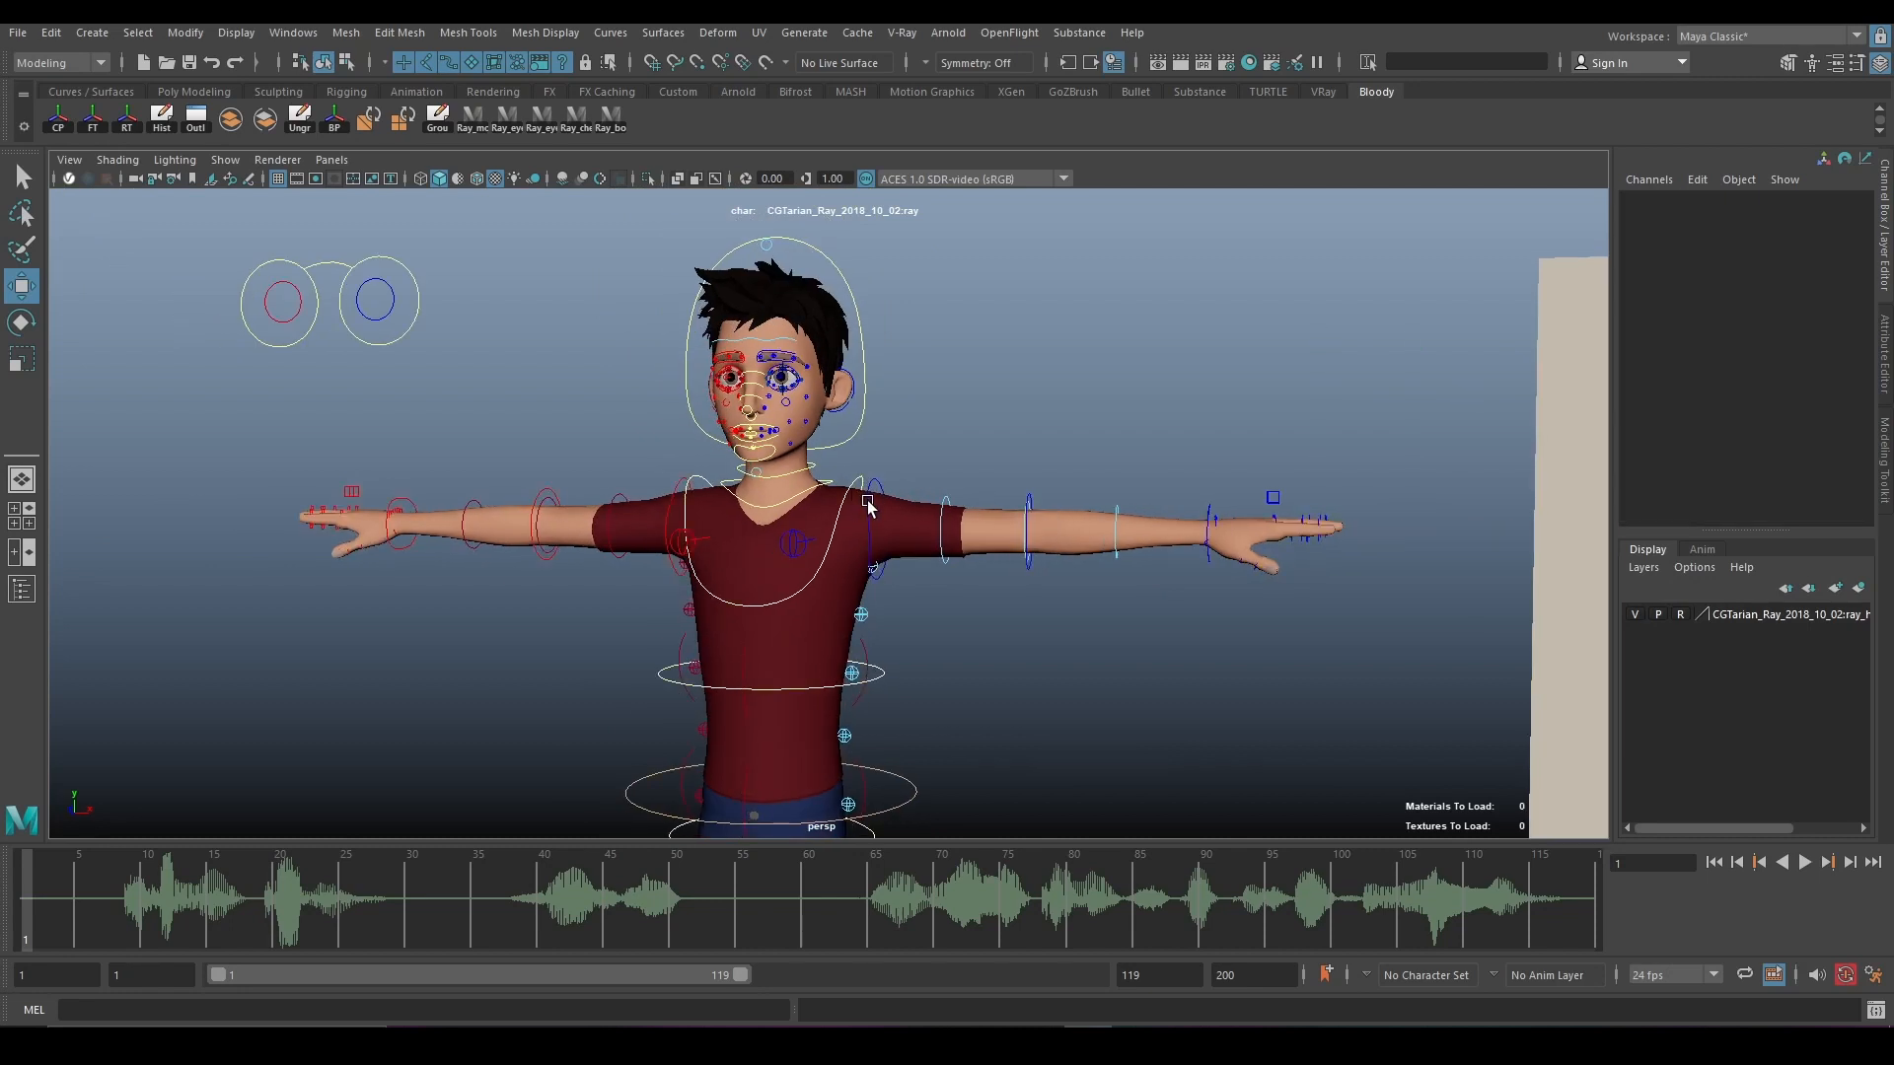
{"action": "left_click", "coordinate": [868, 500]}
{"action": "key", "text": "e"}
{"action": "left_click_drag", "start_coordinate": [994, 410], "coordinate": [1164, 473]}
{"action": "left_click", "coordinate": [1265, 516]}
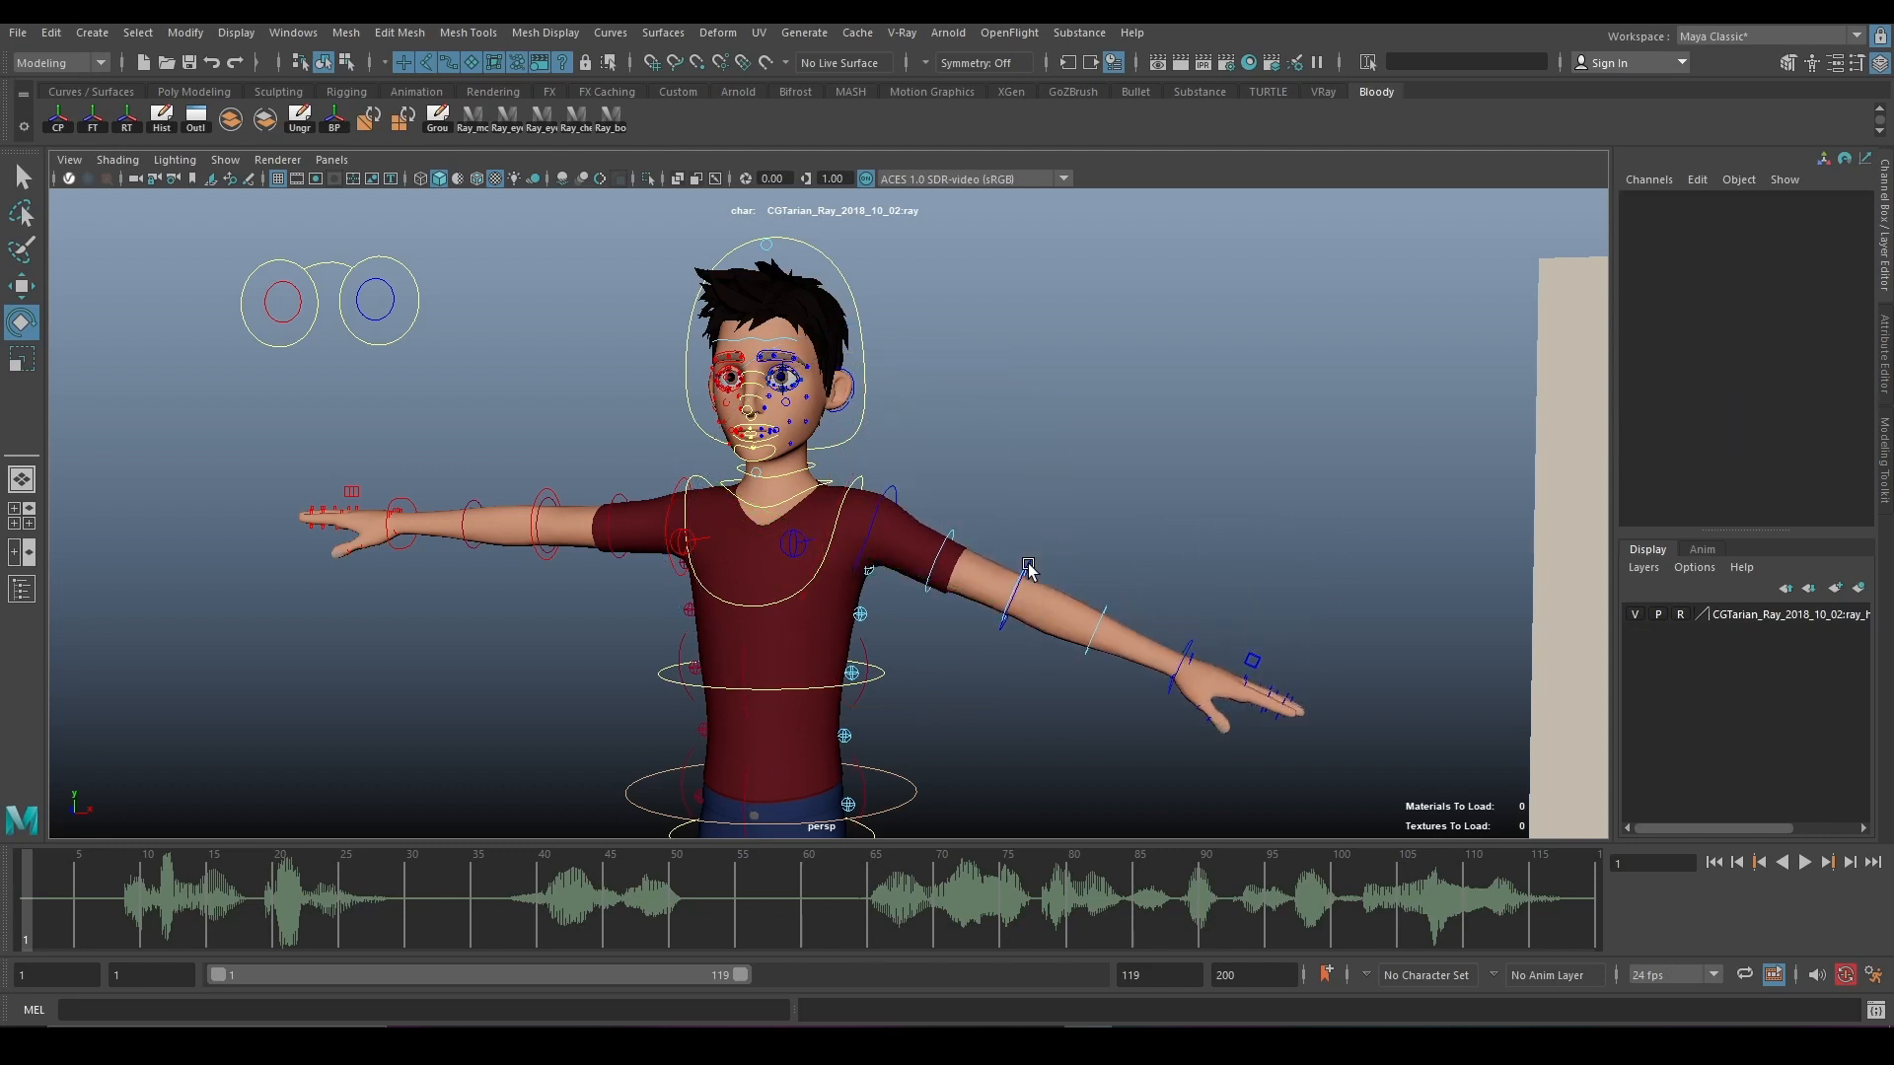
Try bending the character's left elbow to about -71.82 in Rotate Y, and undo the bend.
{"action": "left_click", "coordinate": [1032, 565]}
{"action": "scroll", "coordinate": [1046, 597], "scroll_direction": "up", "scroll_amount": 4}
{"action": "left_click_drag", "start_coordinate": [1062, 630], "coordinate": [789, 602]}
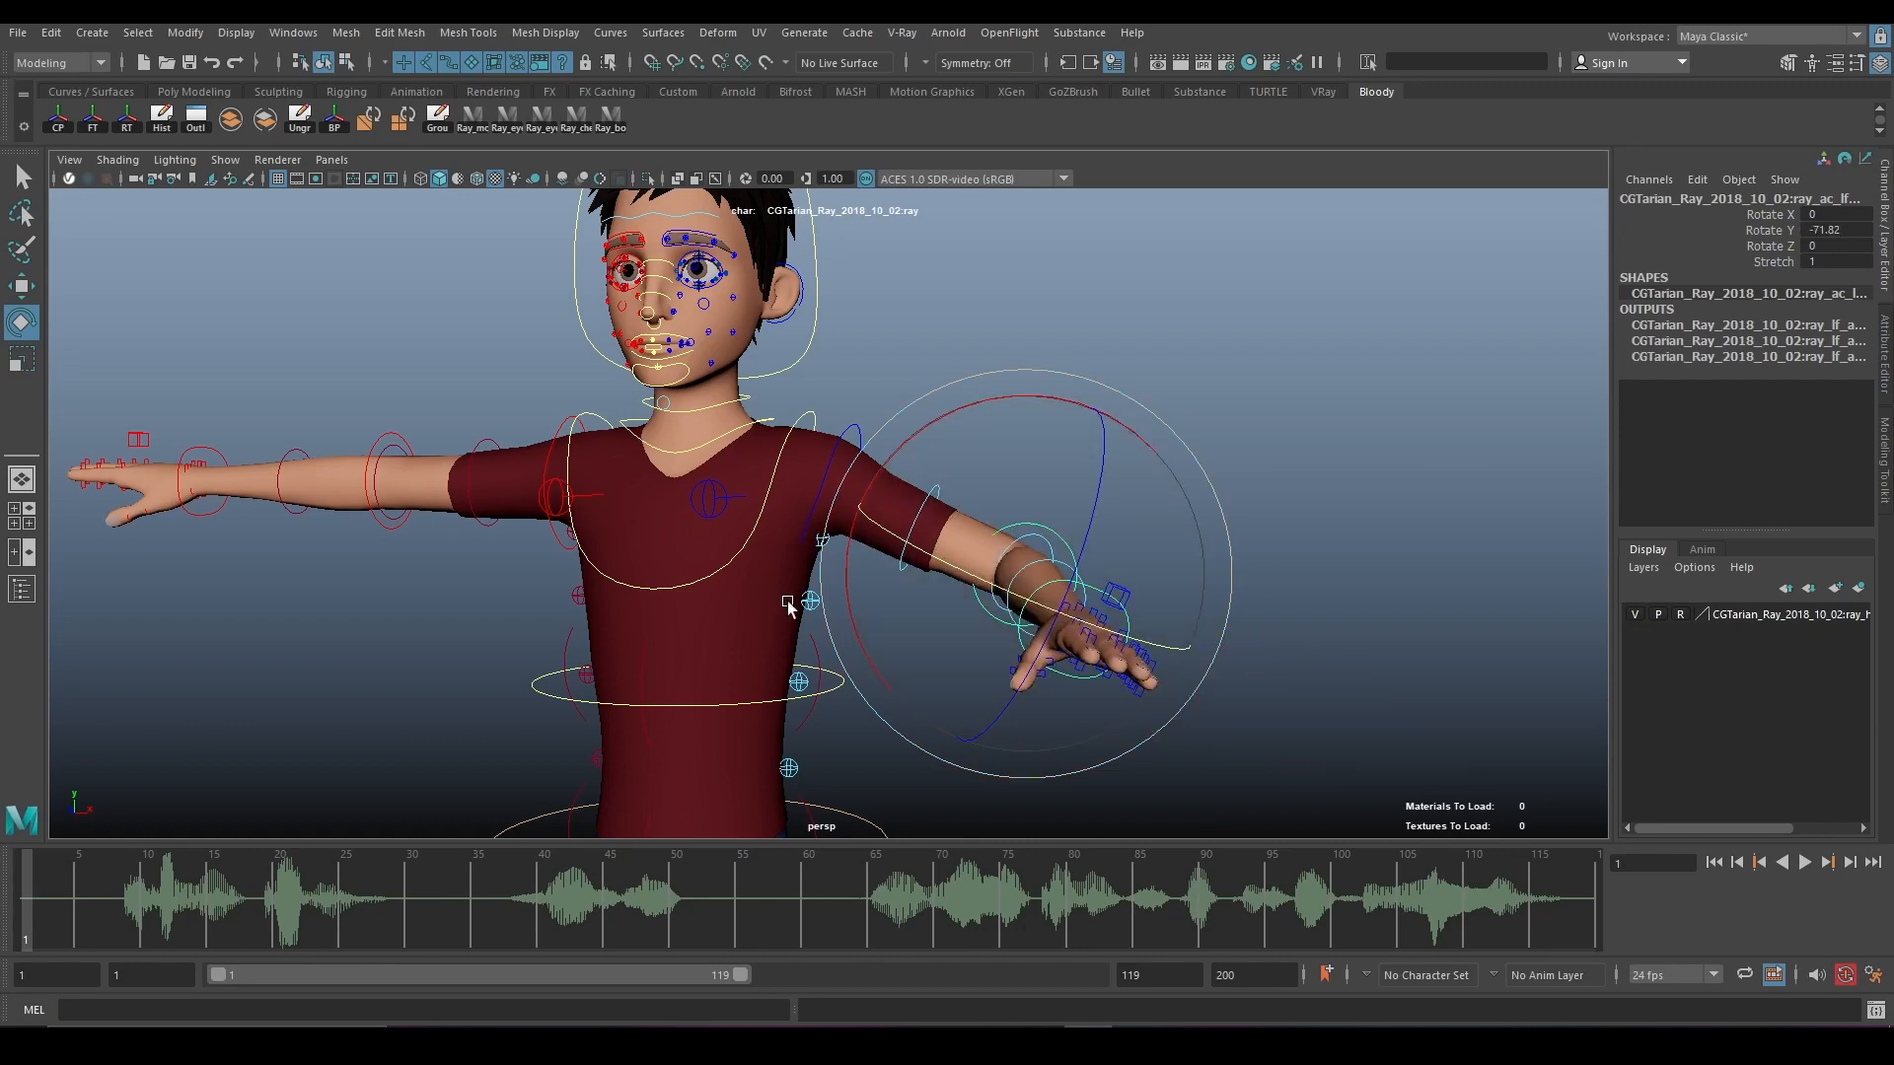
{"action": "left_click_drag", "start_coordinate": [953, 655], "coordinate": [1162, 683], "text": "alt"}
{"action": "key", "text": "ctrl+z"}
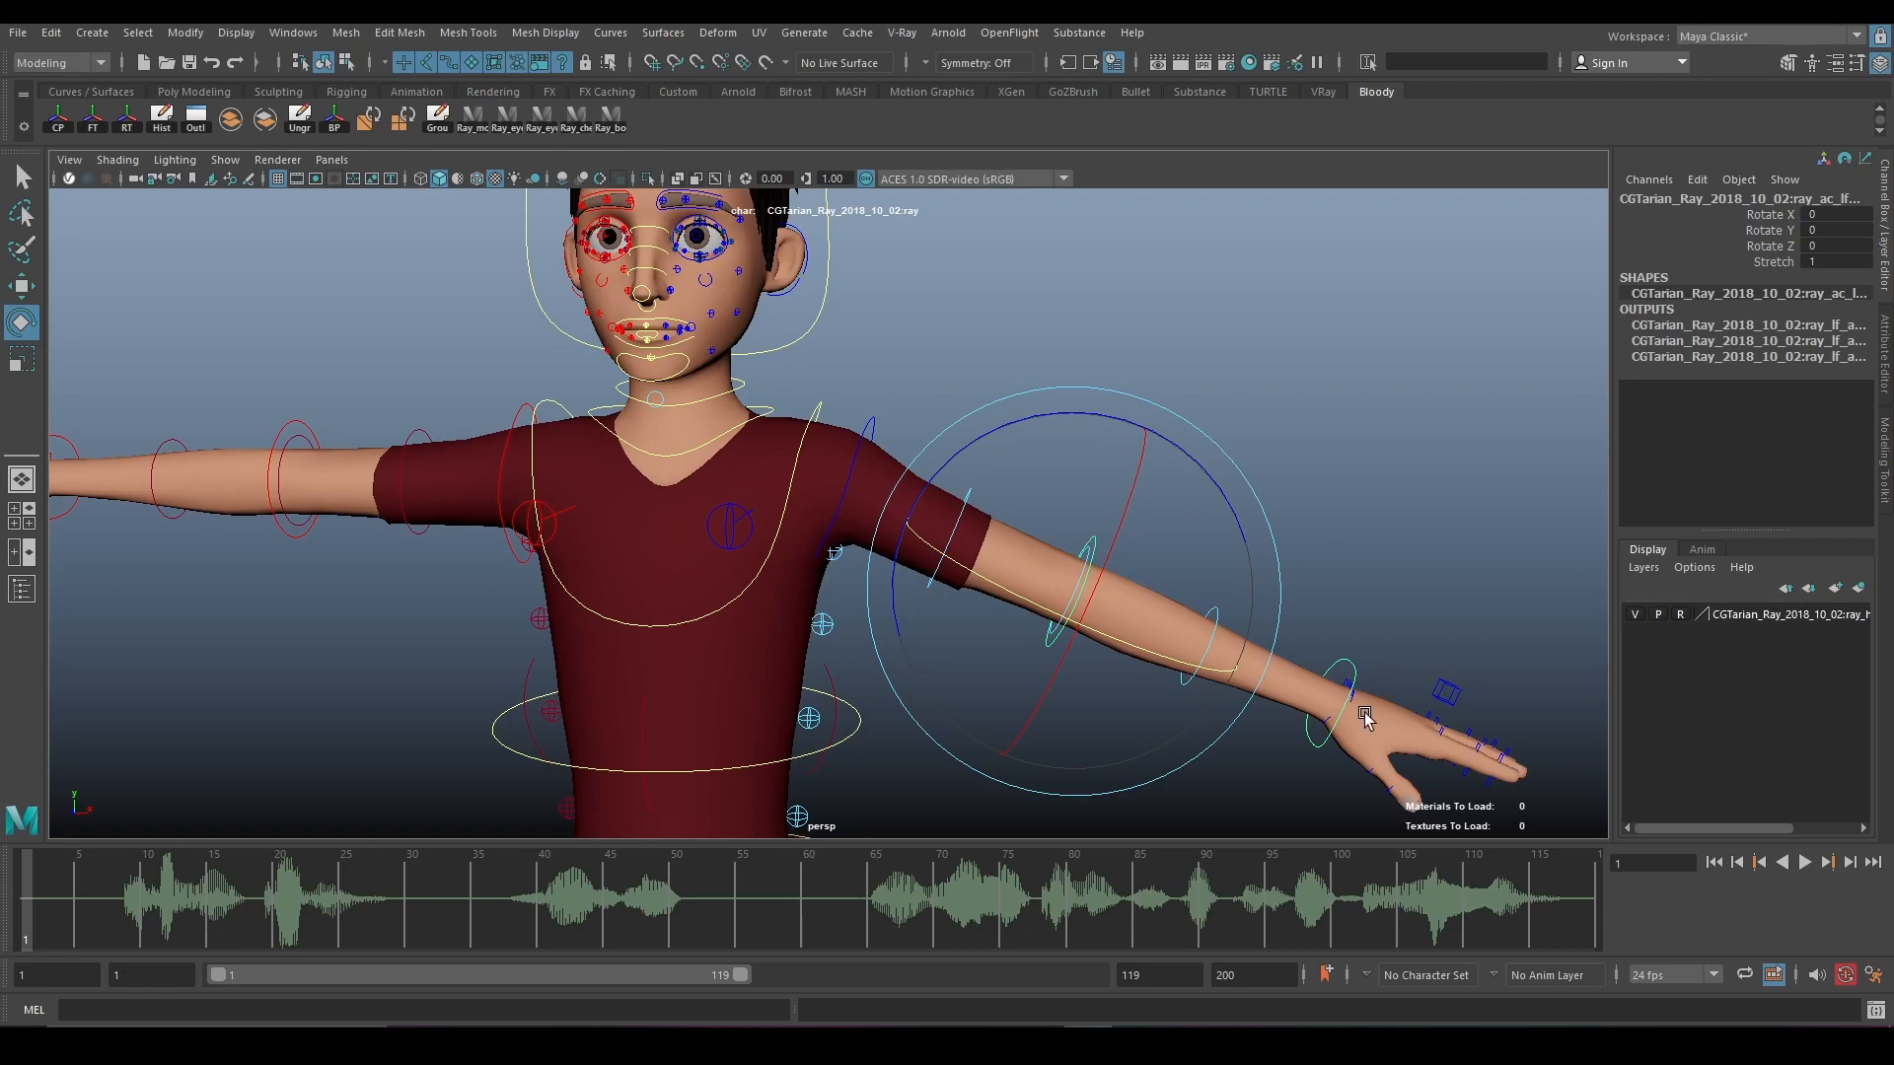
Try lowering the character's left arm to the side with the shoulder control at Rotate Z -79.075, and clear the selection.
{"action": "left_click", "coordinate": [1442, 695]}
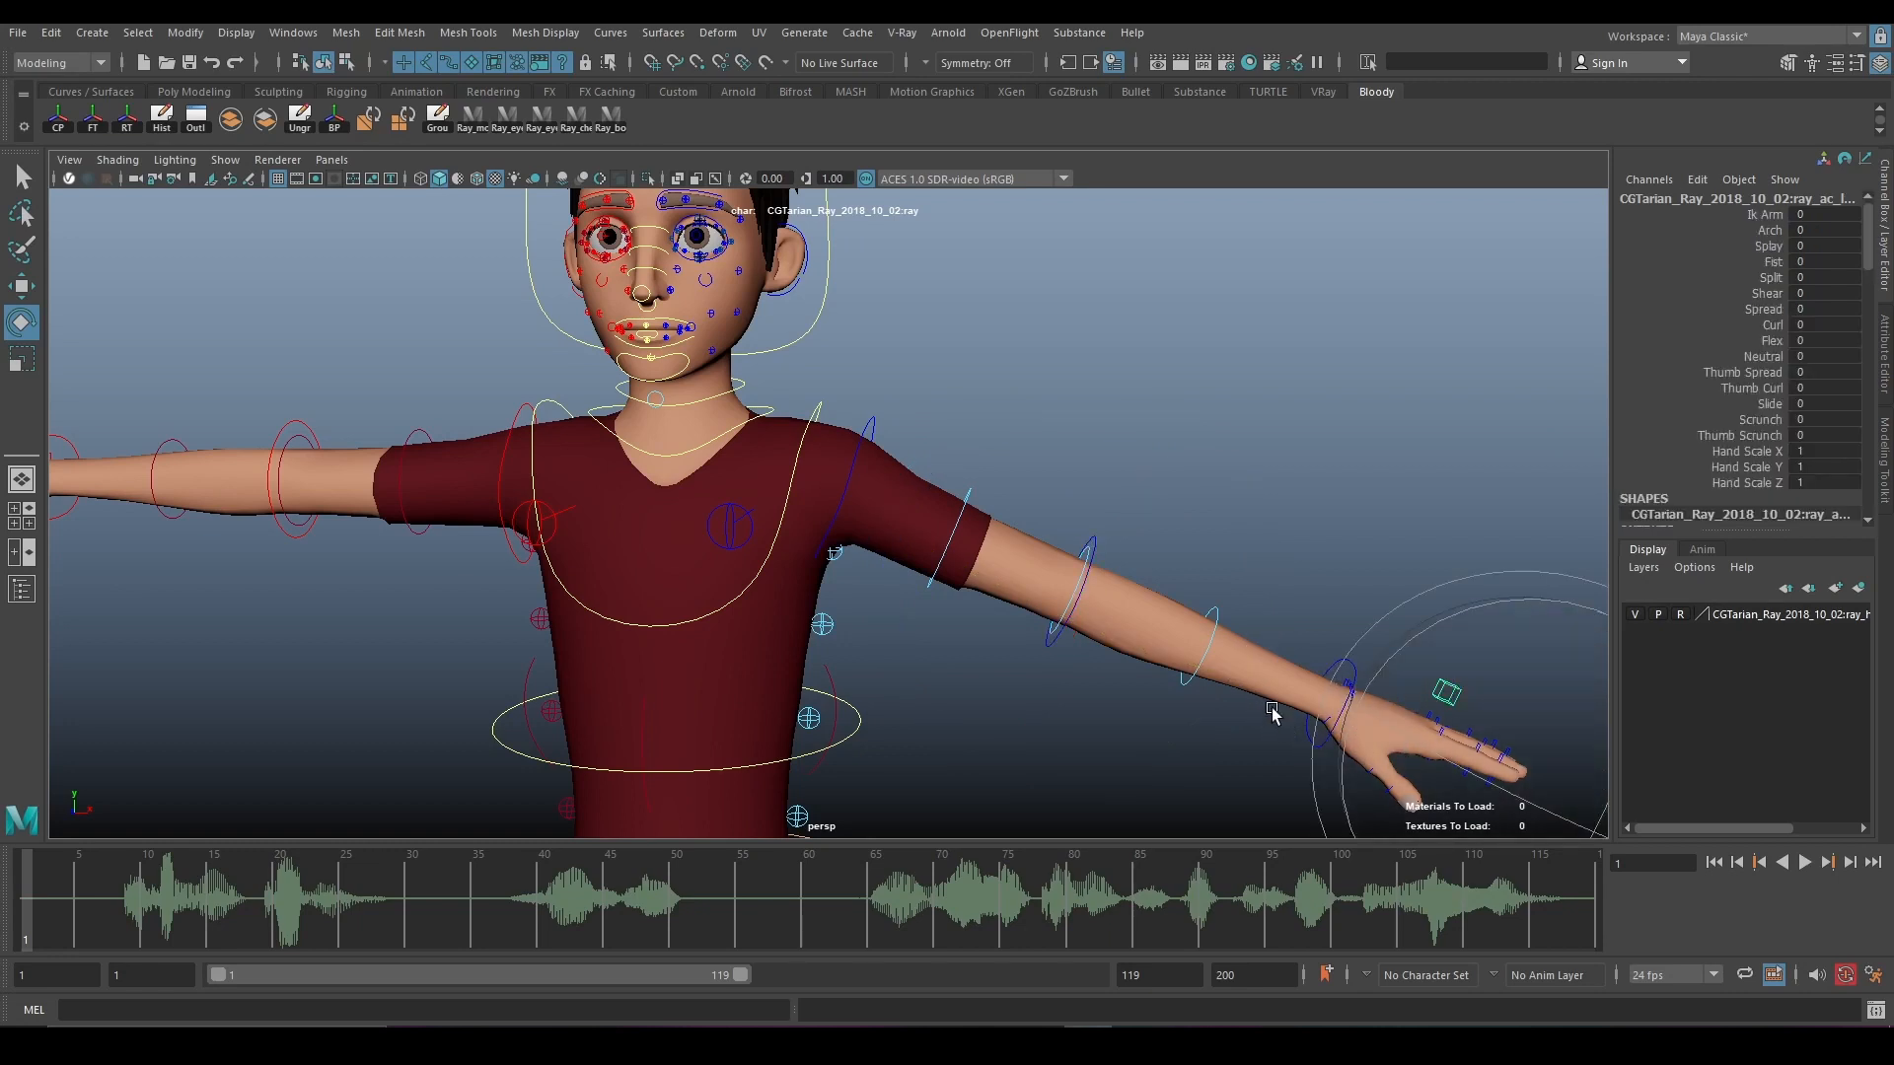
{"action": "left_click", "coordinate": [854, 434]}
{"action": "left_click_drag", "start_coordinate": [972, 412], "coordinate": [972, 552]}
{"action": "scroll", "coordinate": [961, 566], "scroll_direction": "down", "scroll_amount": 5}
{"action": "left_click", "coordinate": [500, 438]}
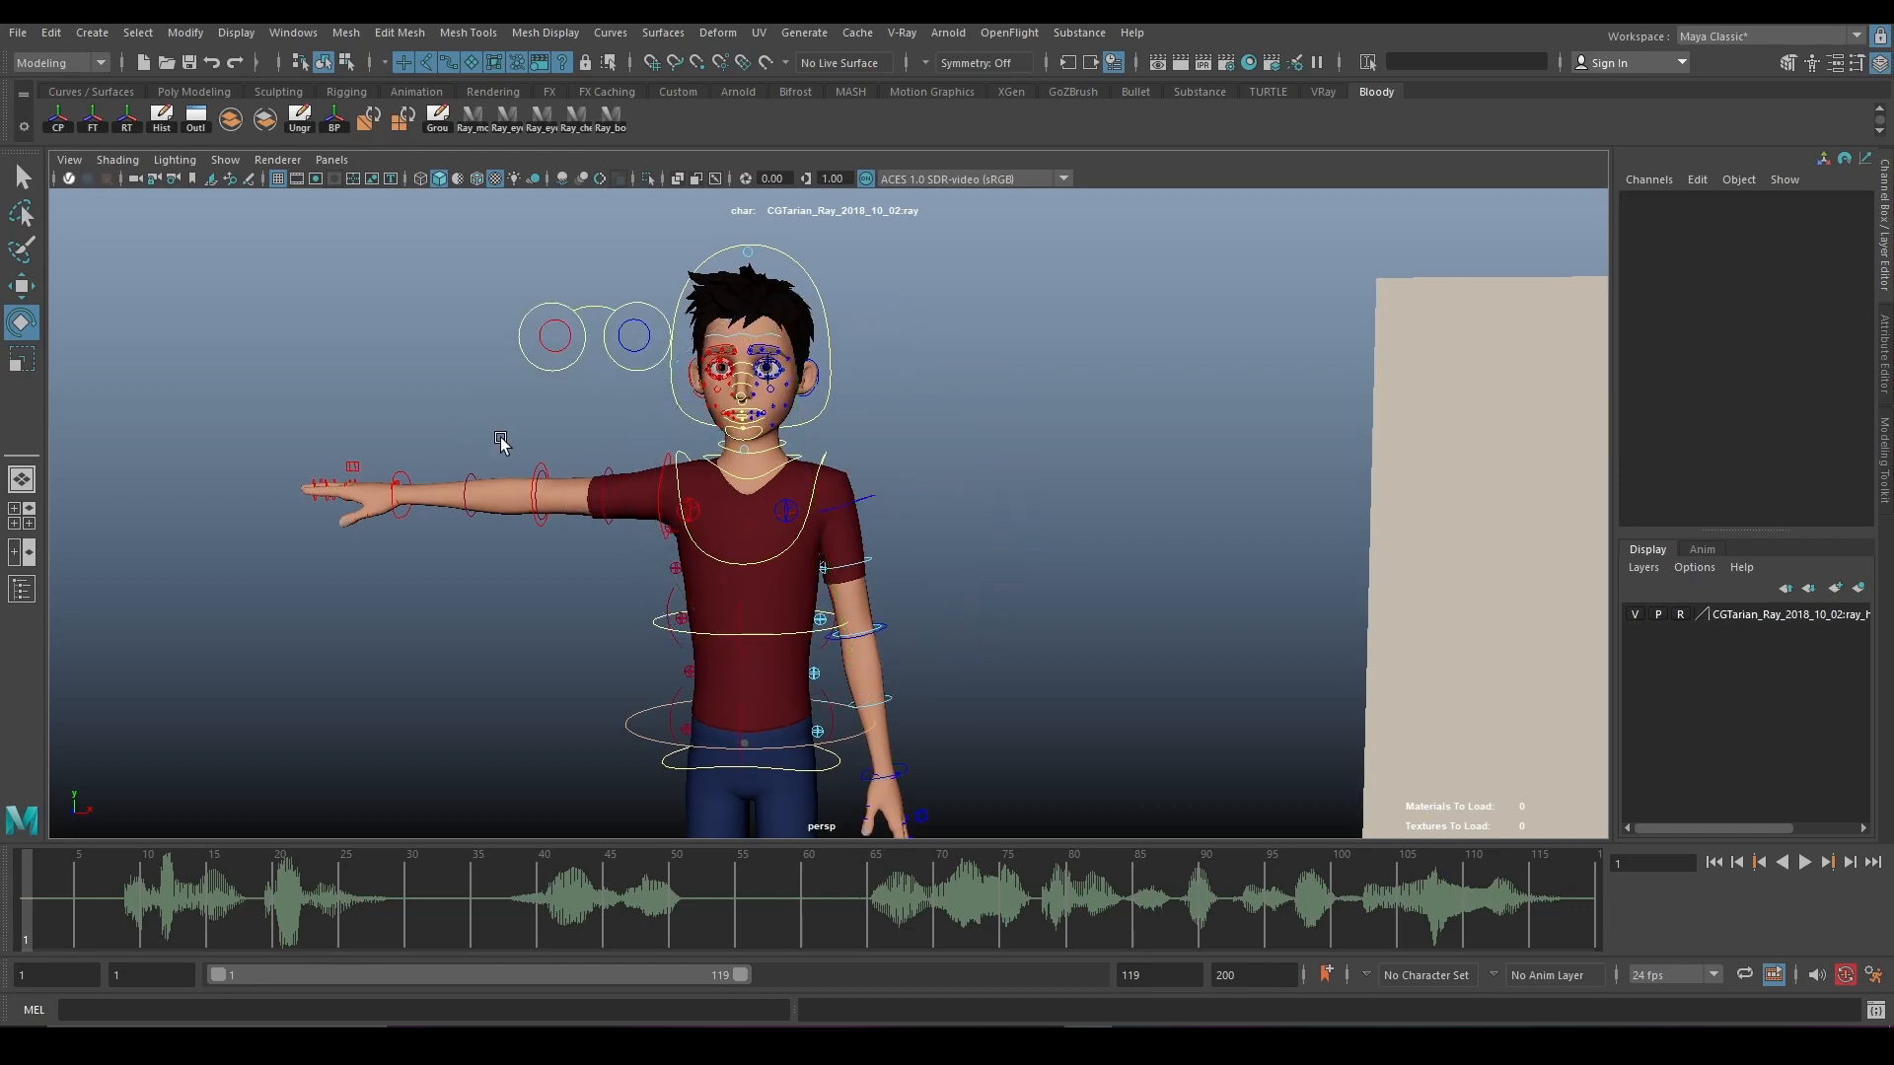
Try raising the left arm partway with the shoulder control to Rotate Z -47.582, and clear the selection.
{"action": "left_click", "coordinate": [868, 498]}
{"action": "left_click_drag", "start_coordinate": [915, 371], "coordinate": [841, 288]}
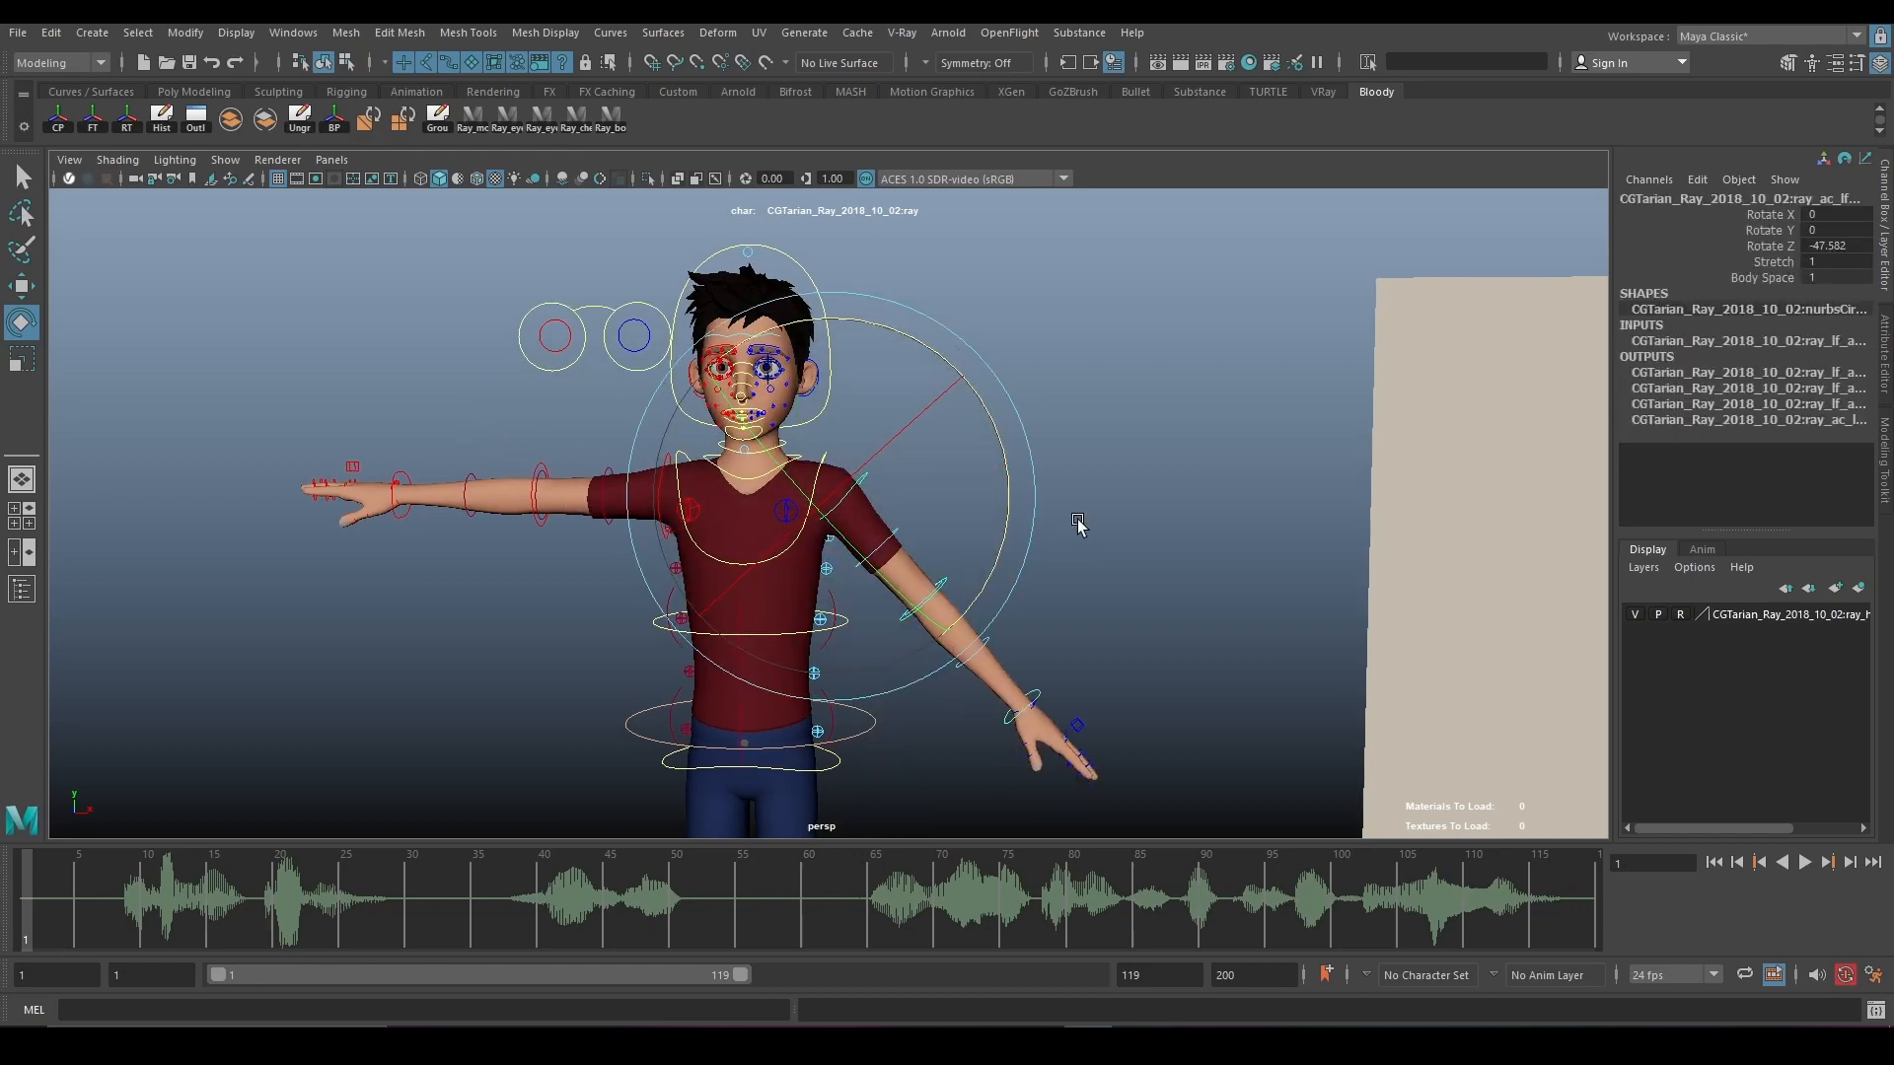
{"action": "left_click", "coordinate": [1079, 523]}
Try rotating the left elbow and the left hand controls slightly, and clear the selection.
{"action": "left_click", "coordinate": [946, 583]}
{"action": "left_click_drag", "start_coordinate": [945, 651], "coordinate": [1026, 632]}
{"action": "left_click", "coordinate": [1149, 625]}
{"action": "left_click", "coordinate": [1024, 686]}
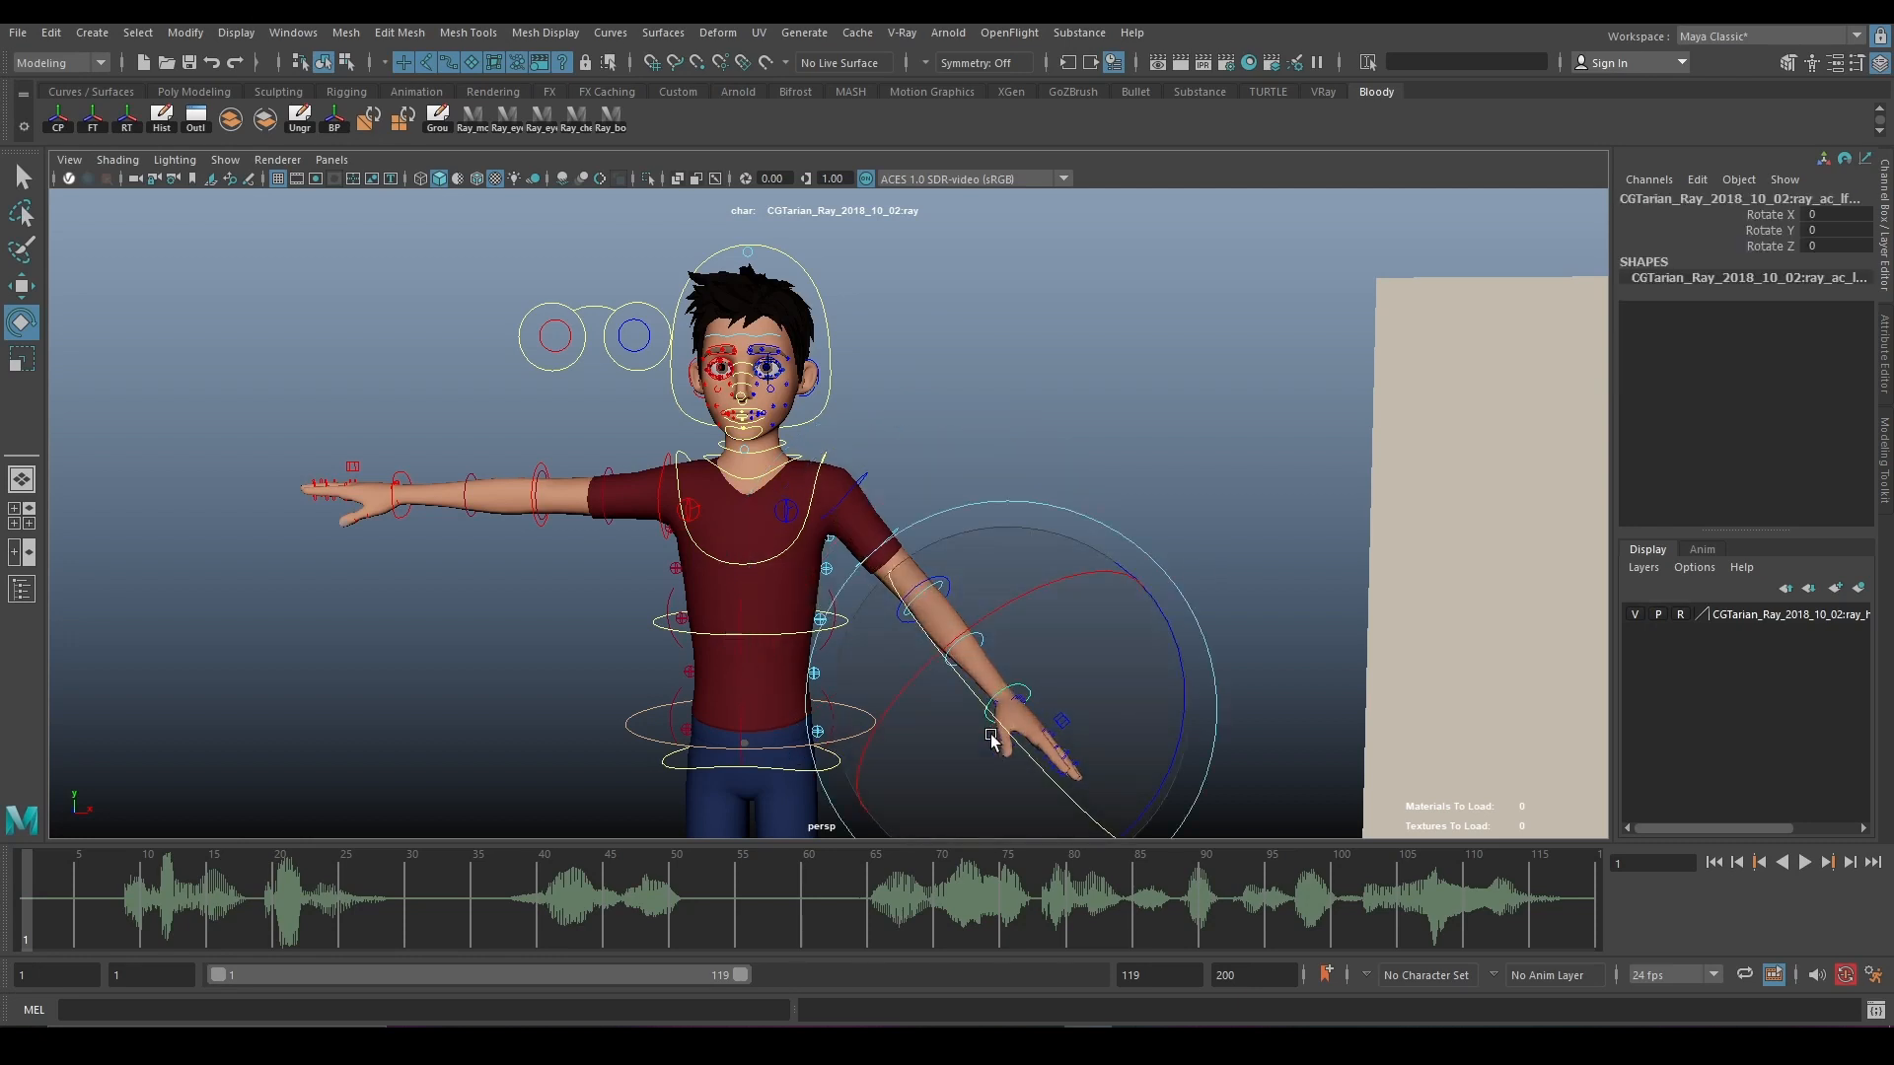
{"action": "left_click_drag", "start_coordinate": [1036, 749], "coordinate": [1016, 681]}
{"action": "left_click", "coordinate": [1112, 452]}
Undo the trial rotations of the left hand, elbow and shoulder.
{"action": "key", "text": "ctrl+z"}
{"action": "key", "text": "ctrl+z"}
{"action": "key", "text": "ctrl+z"}
{"action": "key", "text": "ctrl+z"}
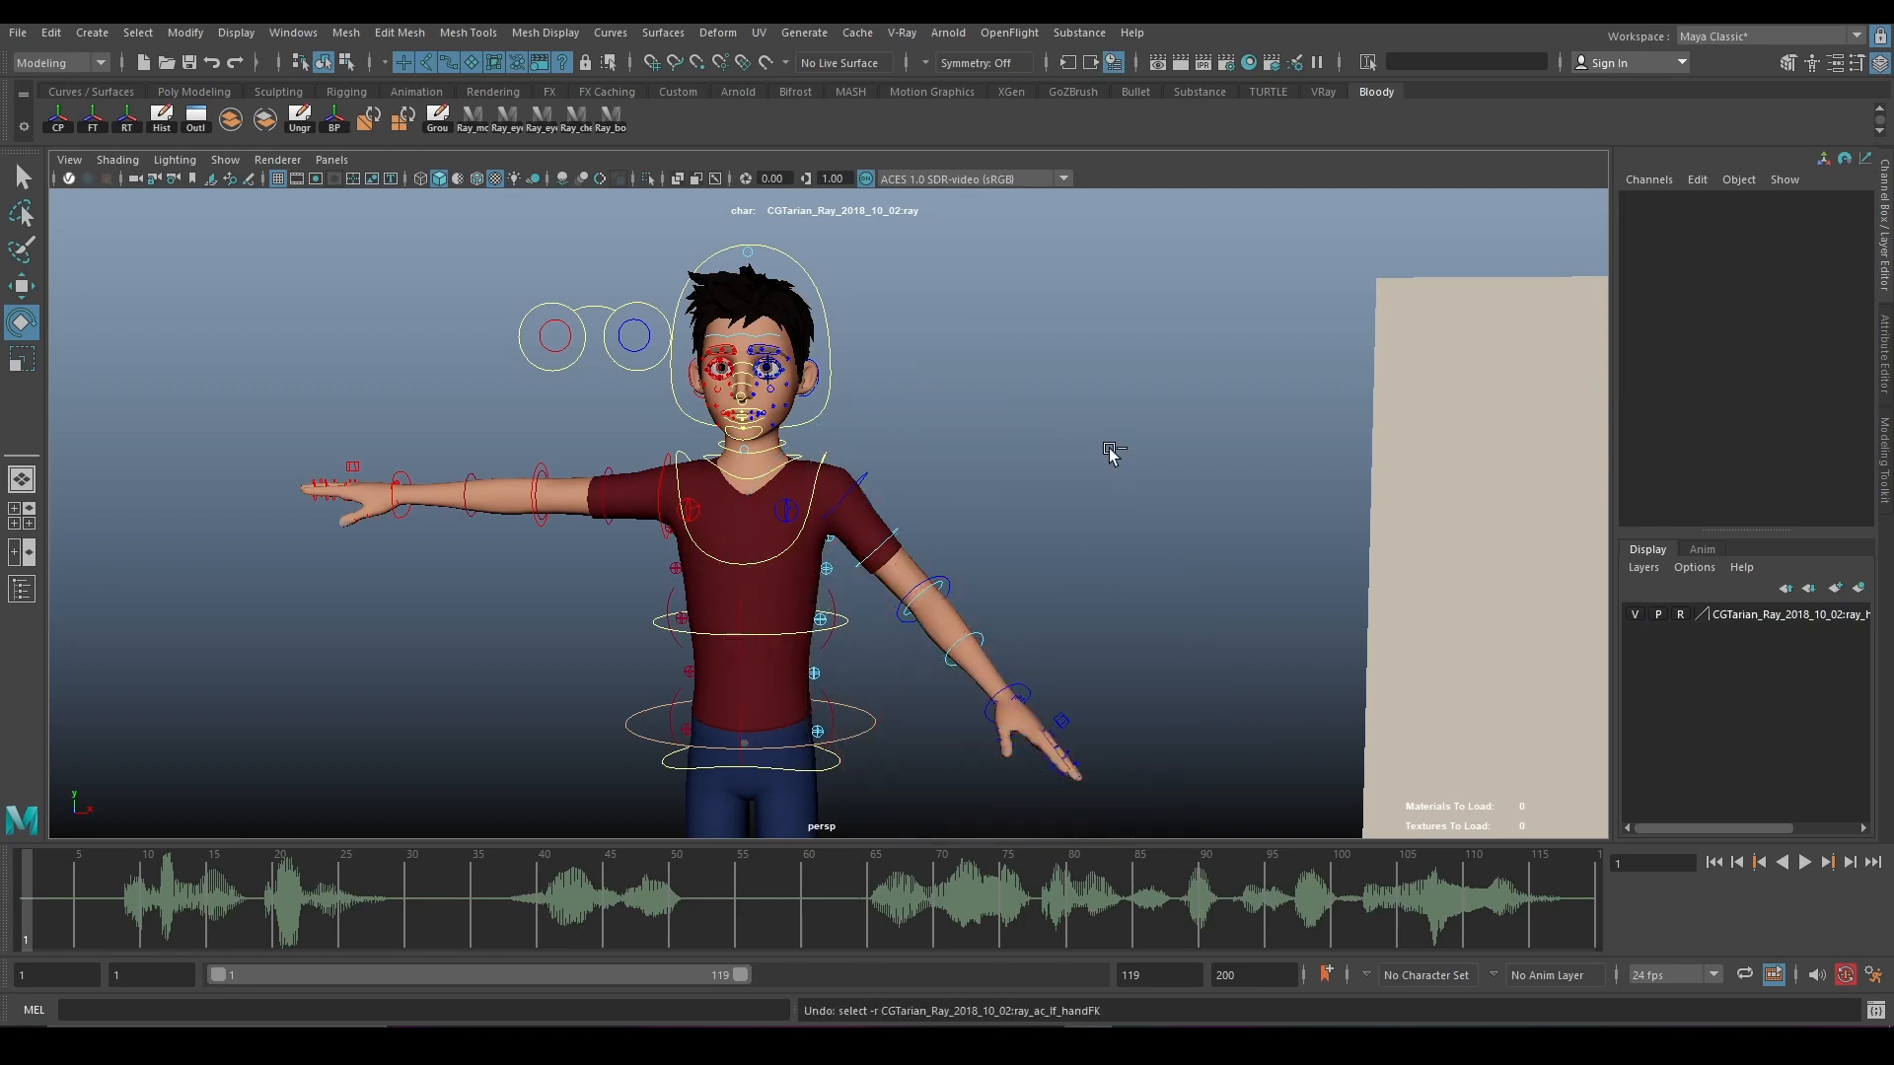
{"action": "key", "text": "ctrl+z"}
{"action": "key", "text": "ctrl+z"}
{"action": "key", "text": "ctrl+z"}
{"action": "key", "text": "ctrl+z"}
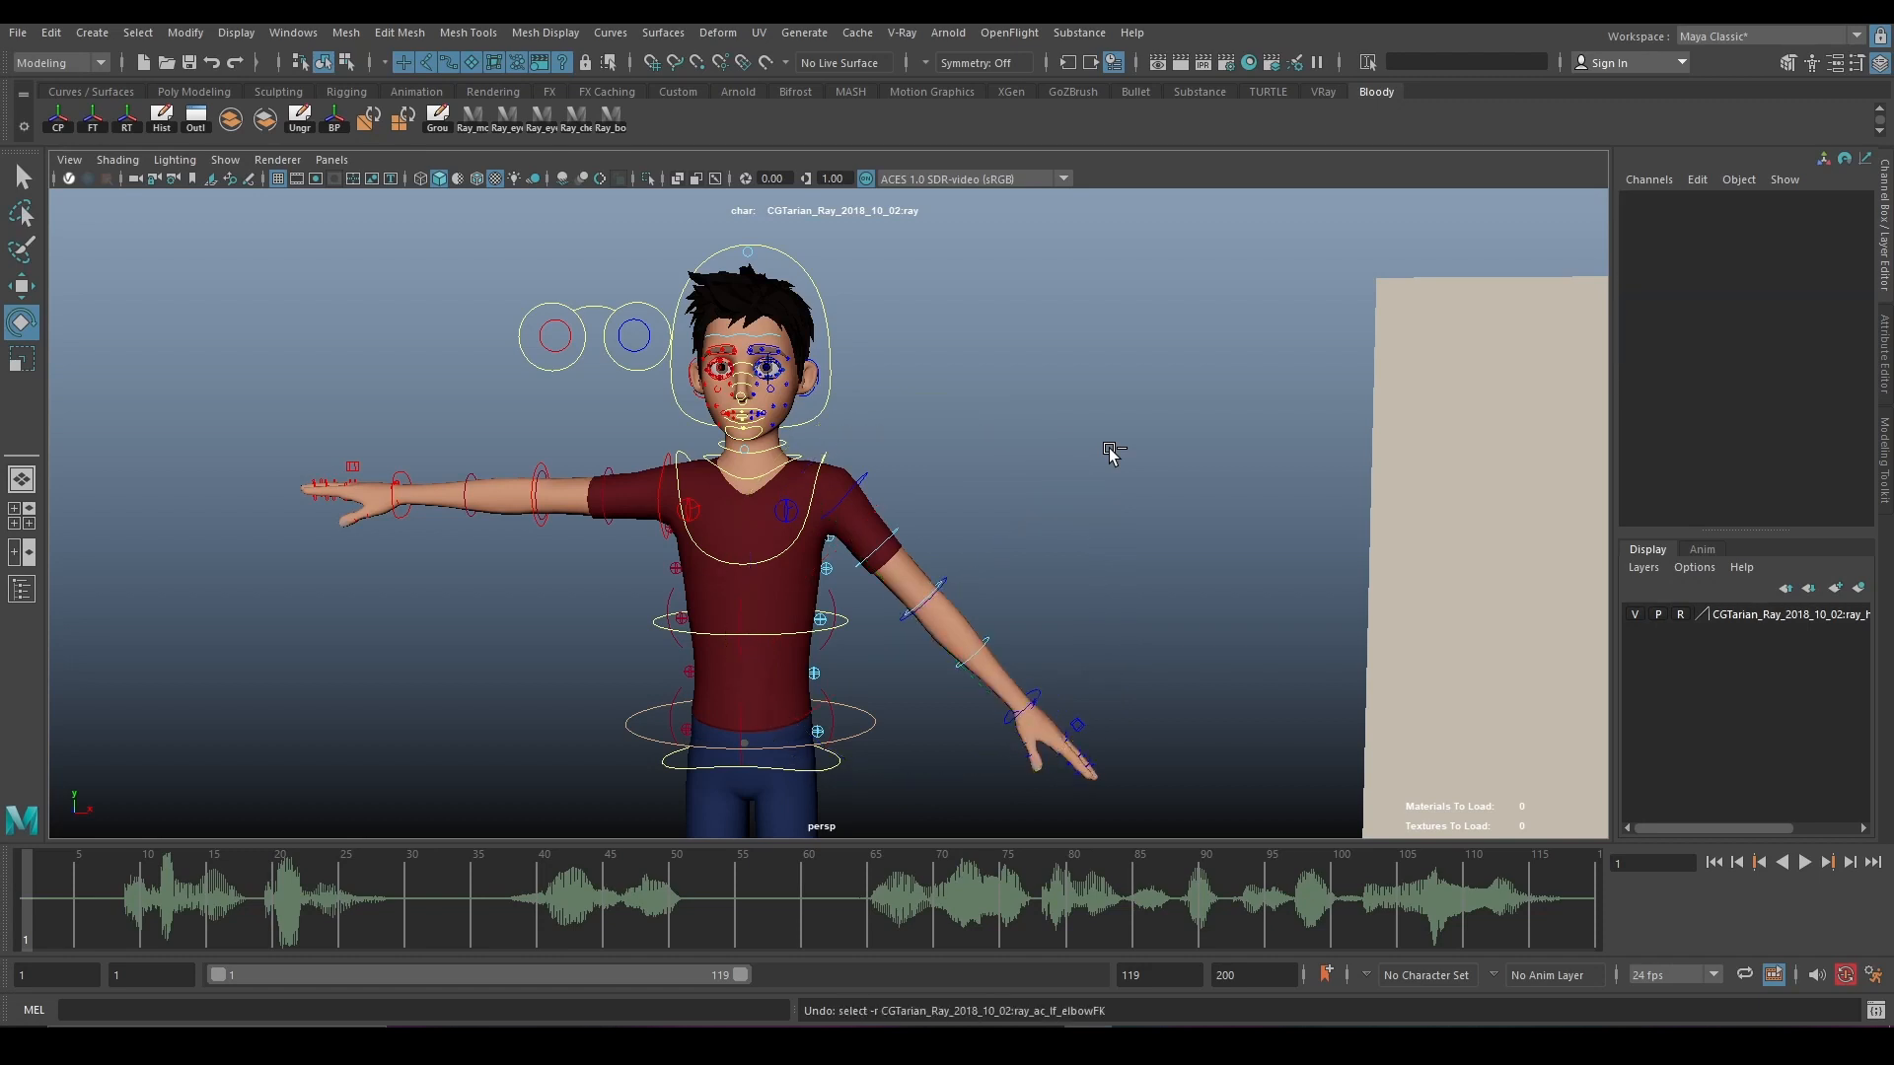
{"action": "key", "text": "ctrl+z"}
{"action": "key", "text": "ctrl+z"}
{"action": "key", "text": "ctrl+z"}
{"action": "key", "text": "ctrl+z"}
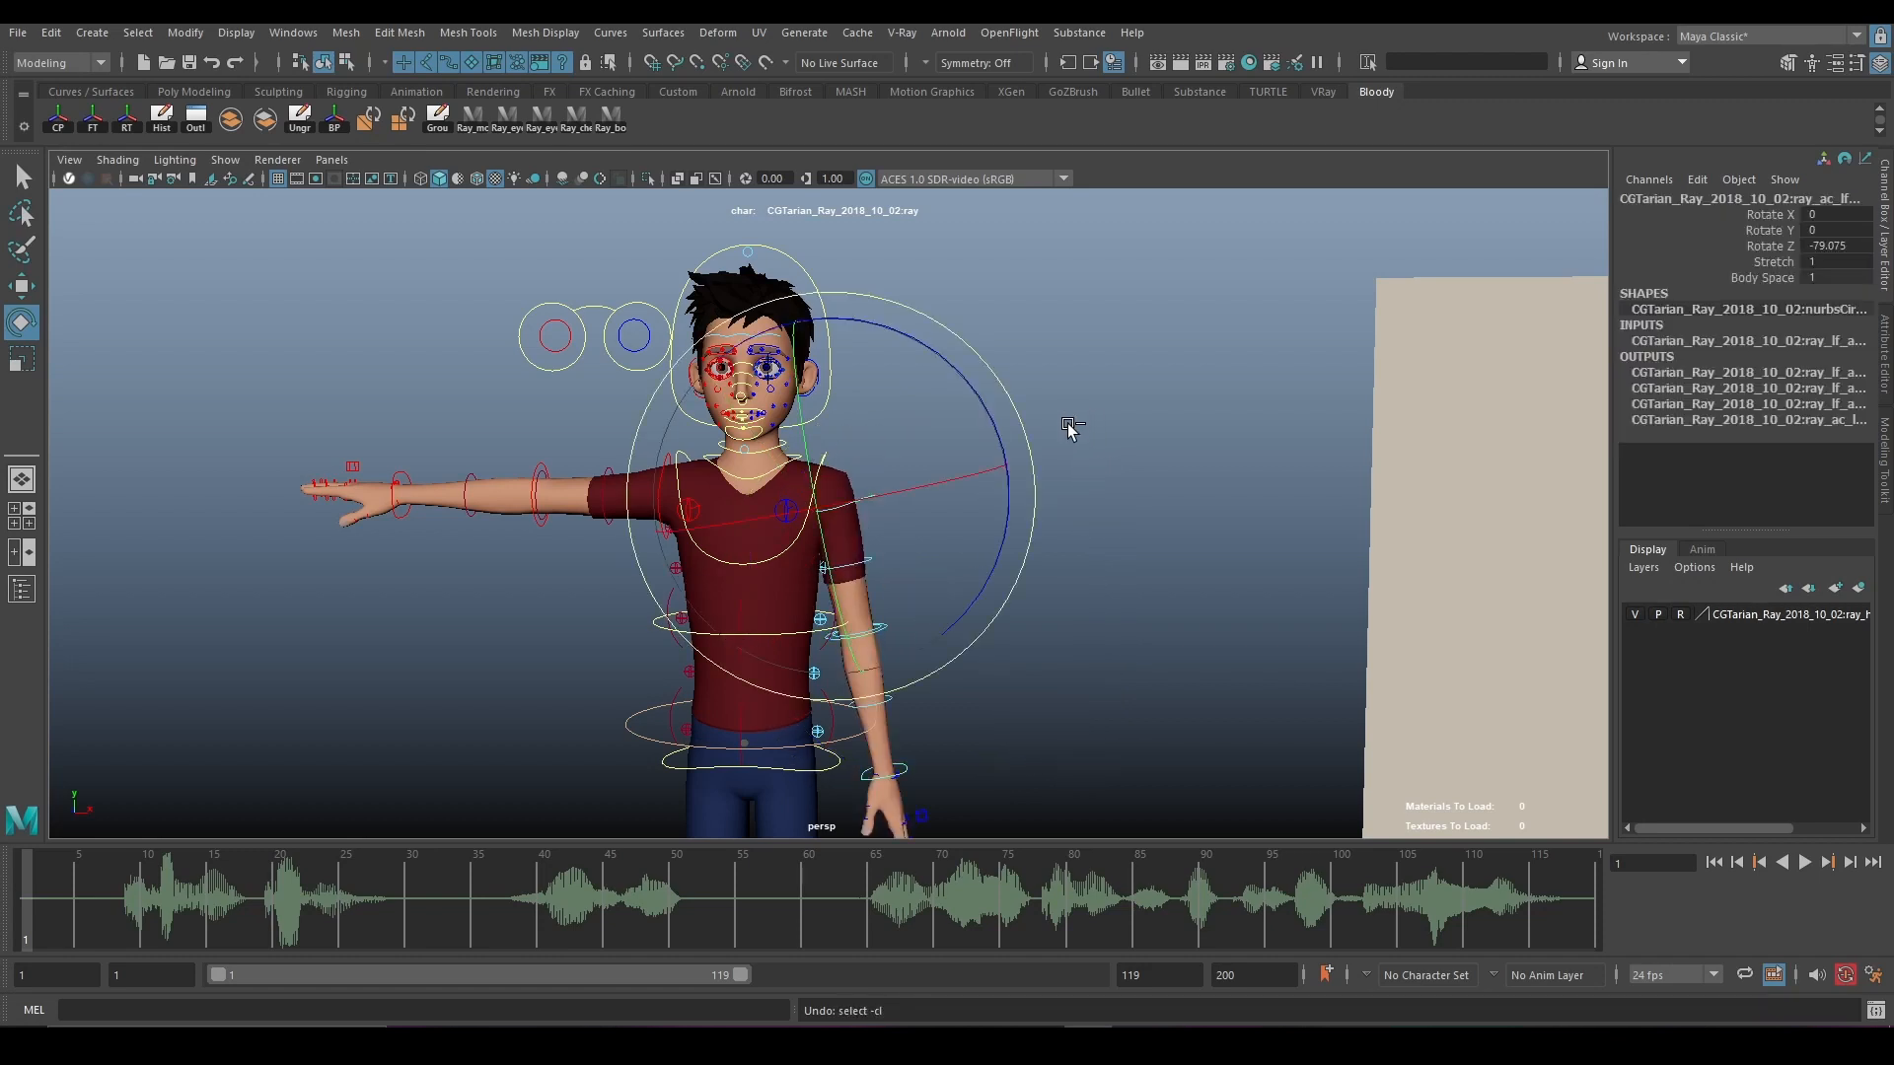
{"action": "key", "text": "ctrl+z"}
{"action": "key", "text": "ctrl+z"}
{"action": "key", "text": "ctrl+z"}
{"action": "key", "text": "ctrl+z"}
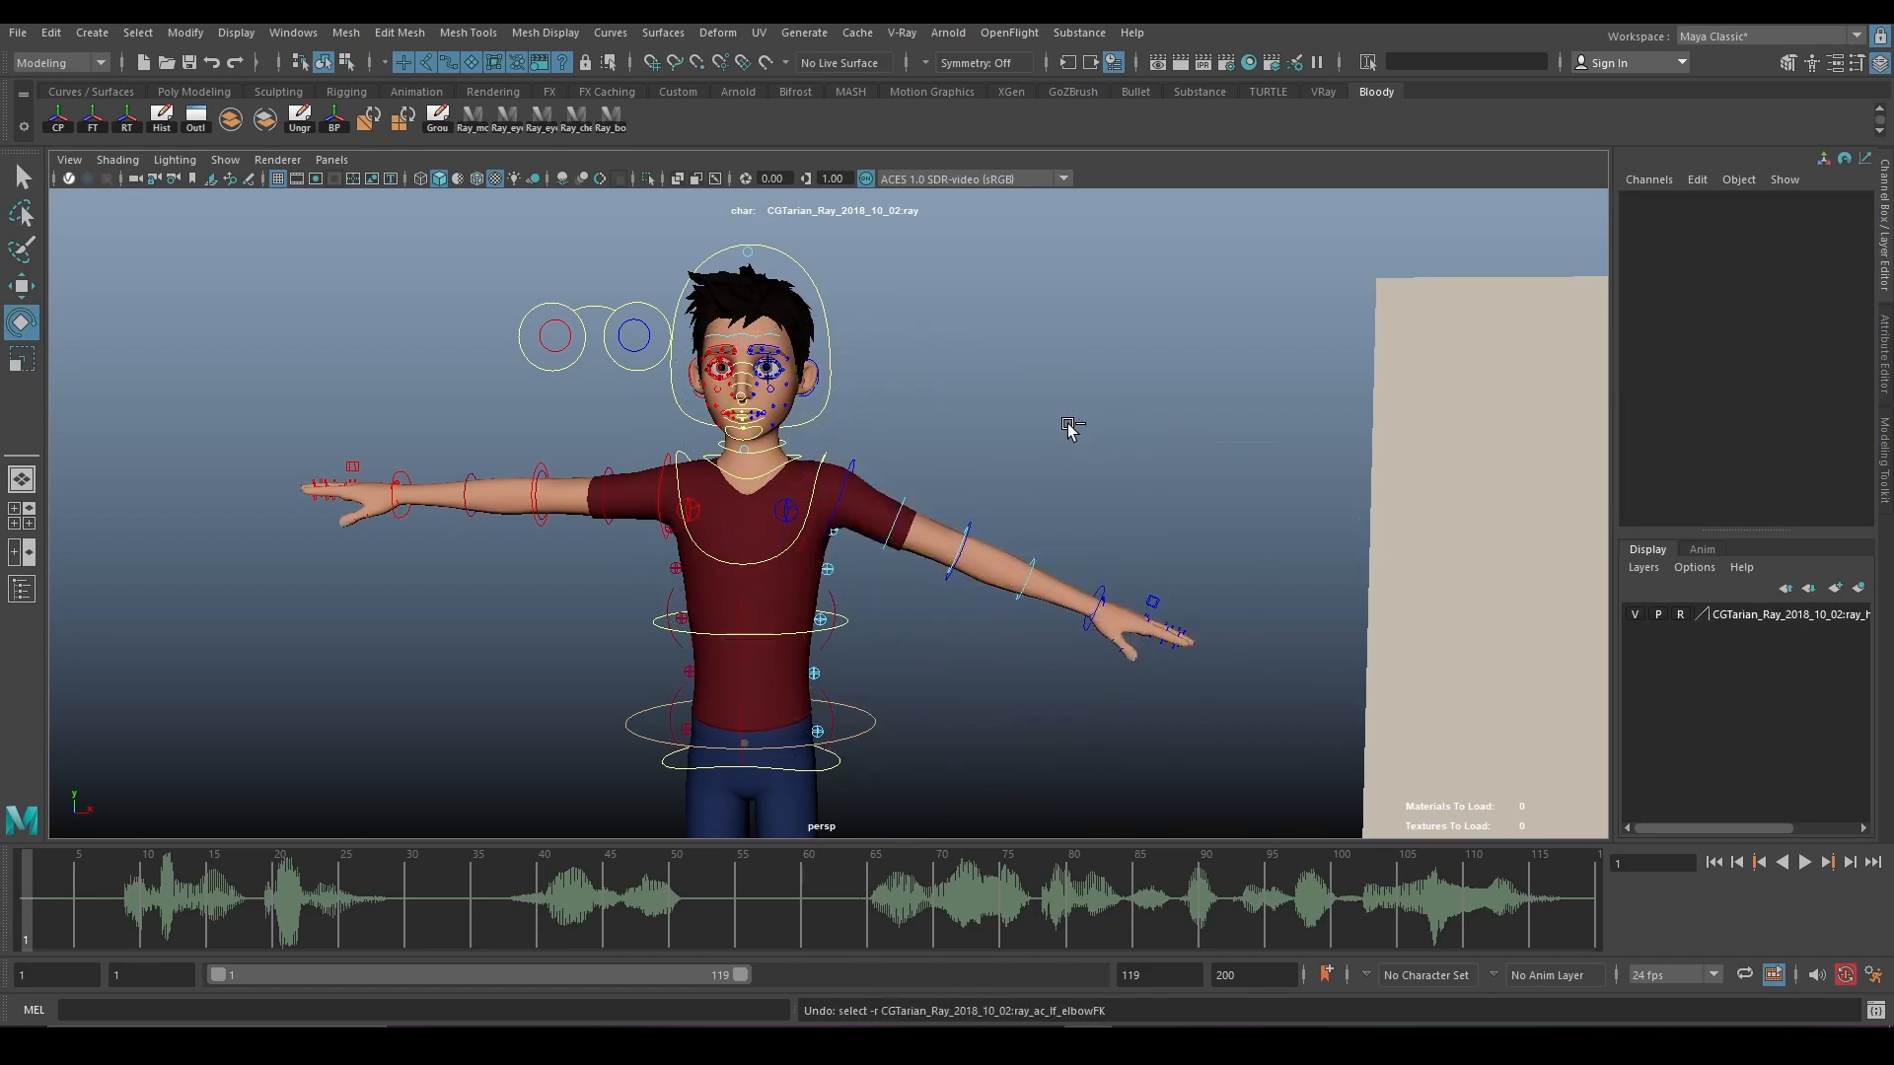
Examine the character's legs and the left foot control with the Move tool active.
{"action": "scroll", "coordinate": [1070, 430], "scroll_direction": "down", "scroll_amount": 5}
{"action": "middle_click_drag", "start_coordinate": [960, 655], "coordinate": [977, 520], "text": "alt"}
{"action": "scroll", "coordinate": [976, 520], "scroll_direction": "up", "scroll_amount": 5}
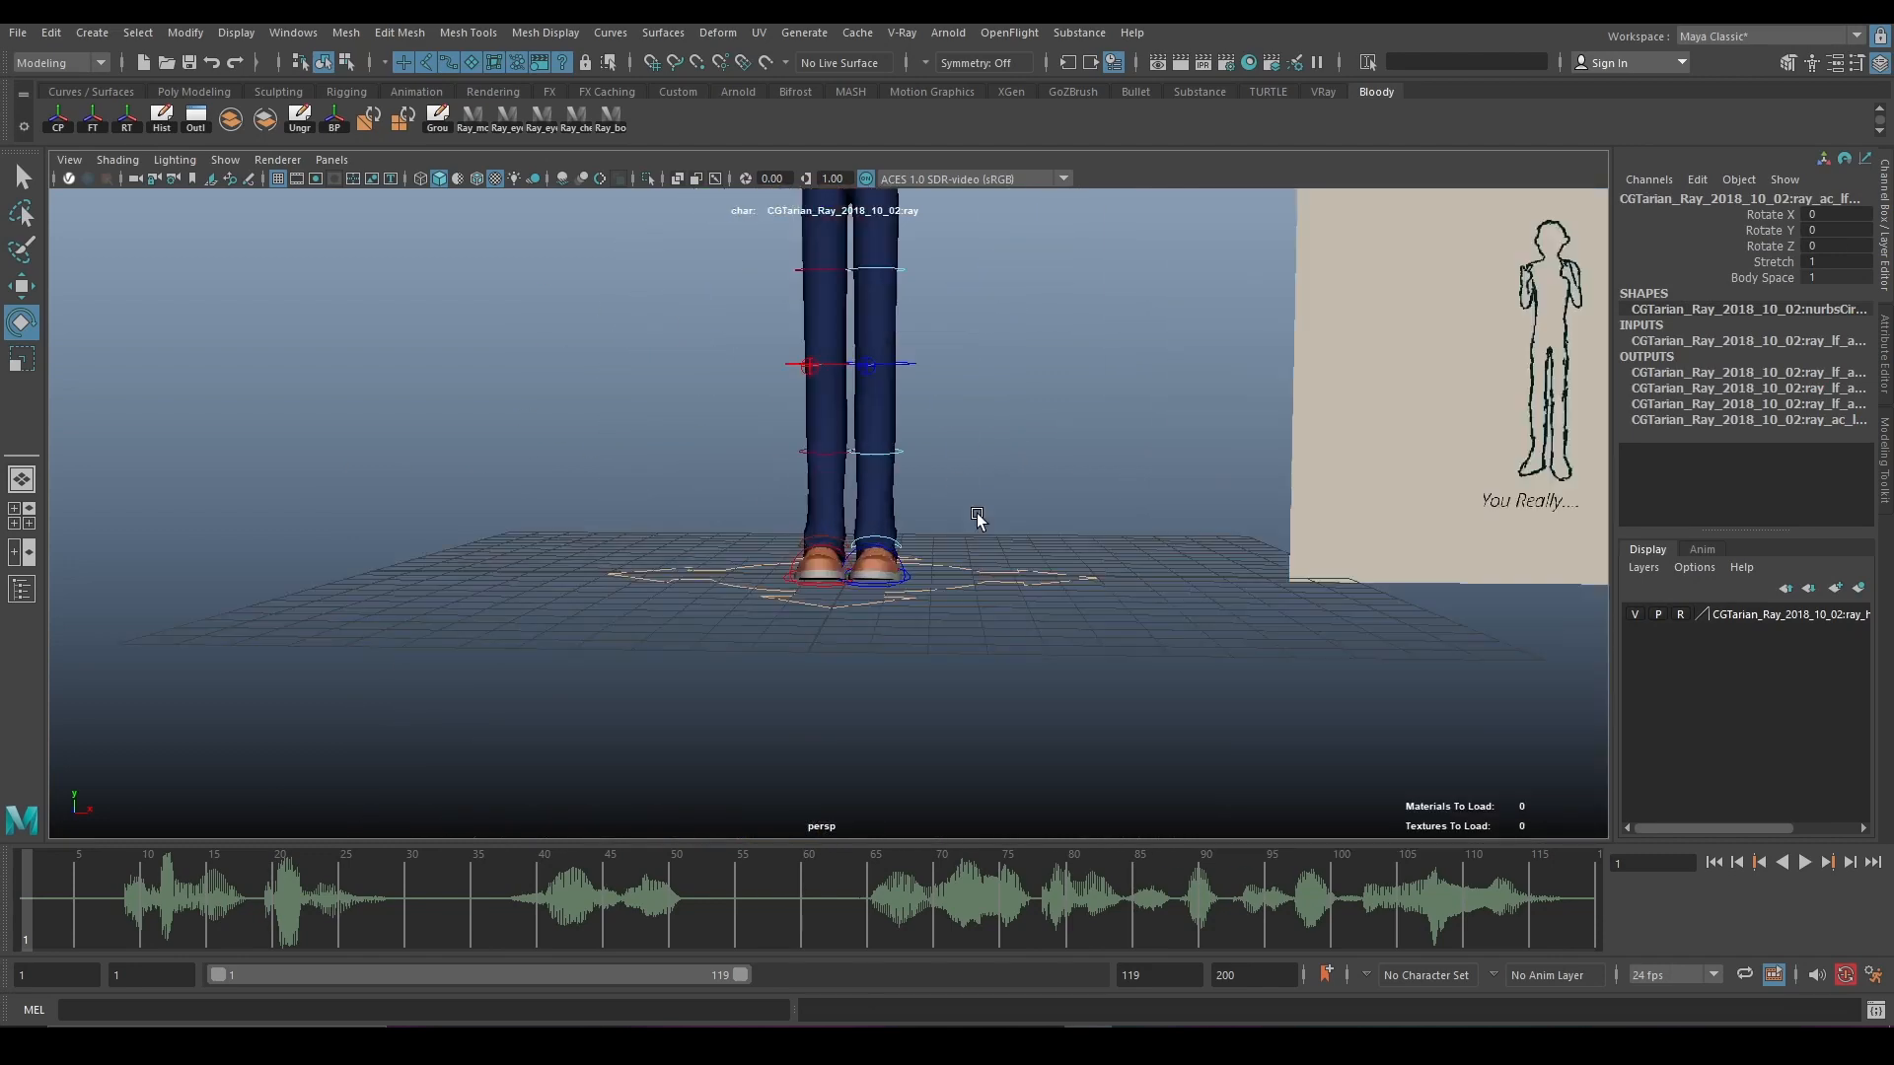
{"action": "left_click_drag", "start_coordinate": [977, 519], "coordinate": [935, 444], "text": "alt"}
{"action": "left_click", "coordinate": [934, 627]}
{"action": "key", "text": "w"}
{"action": "key", "text": "ctrl+z"}
{"action": "scroll", "coordinate": [848, 414], "scroll_direction": "down", "scroll_amount": 3}
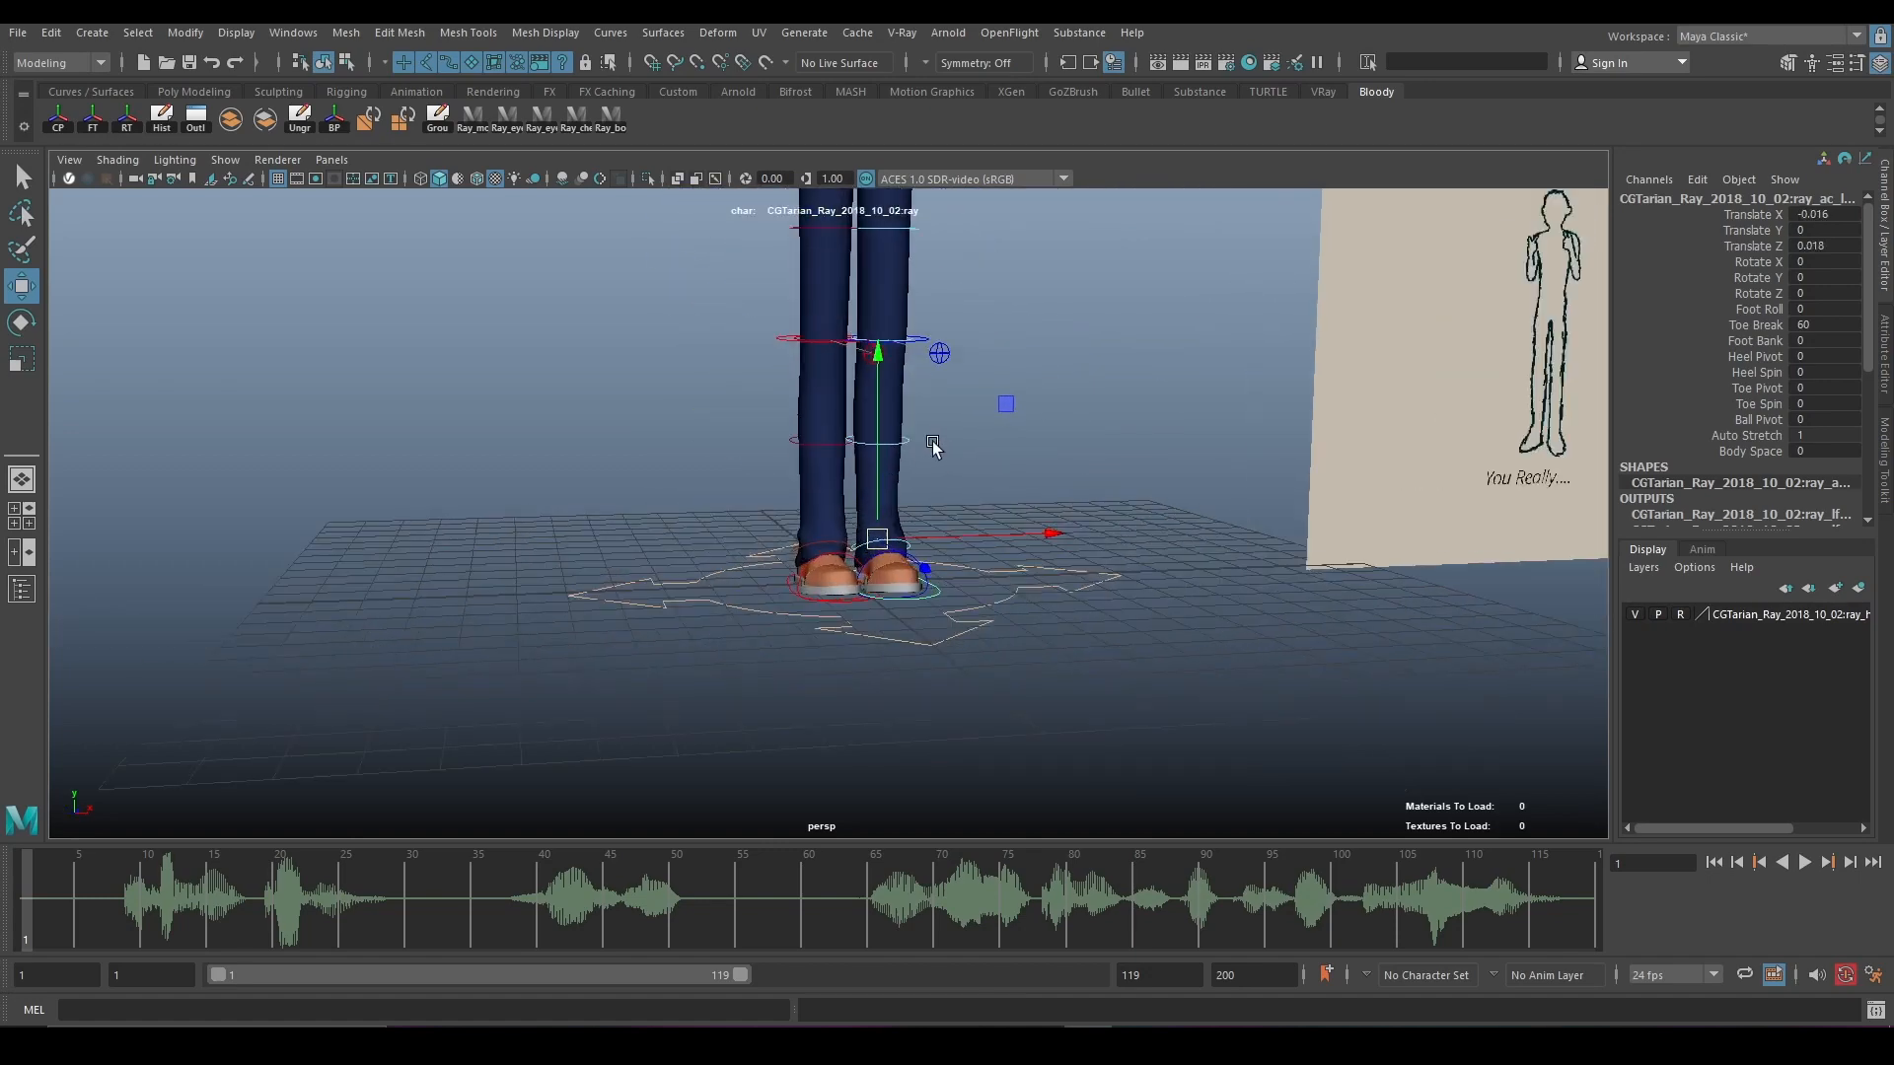
{"action": "middle_click_drag", "start_coordinate": [935, 444], "coordinate": [787, 588], "text": "alt"}
{"action": "scroll", "coordinate": [786, 588], "scroll_direction": "up", "scroll_amount": 3}
{"action": "left_click_drag", "start_coordinate": [786, 588], "coordinate": [1067, 425], "text": "alt"}
{"action": "left_click_drag", "start_coordinate": [954, 357], "coordinate": [845, 674], "text": "alt"}
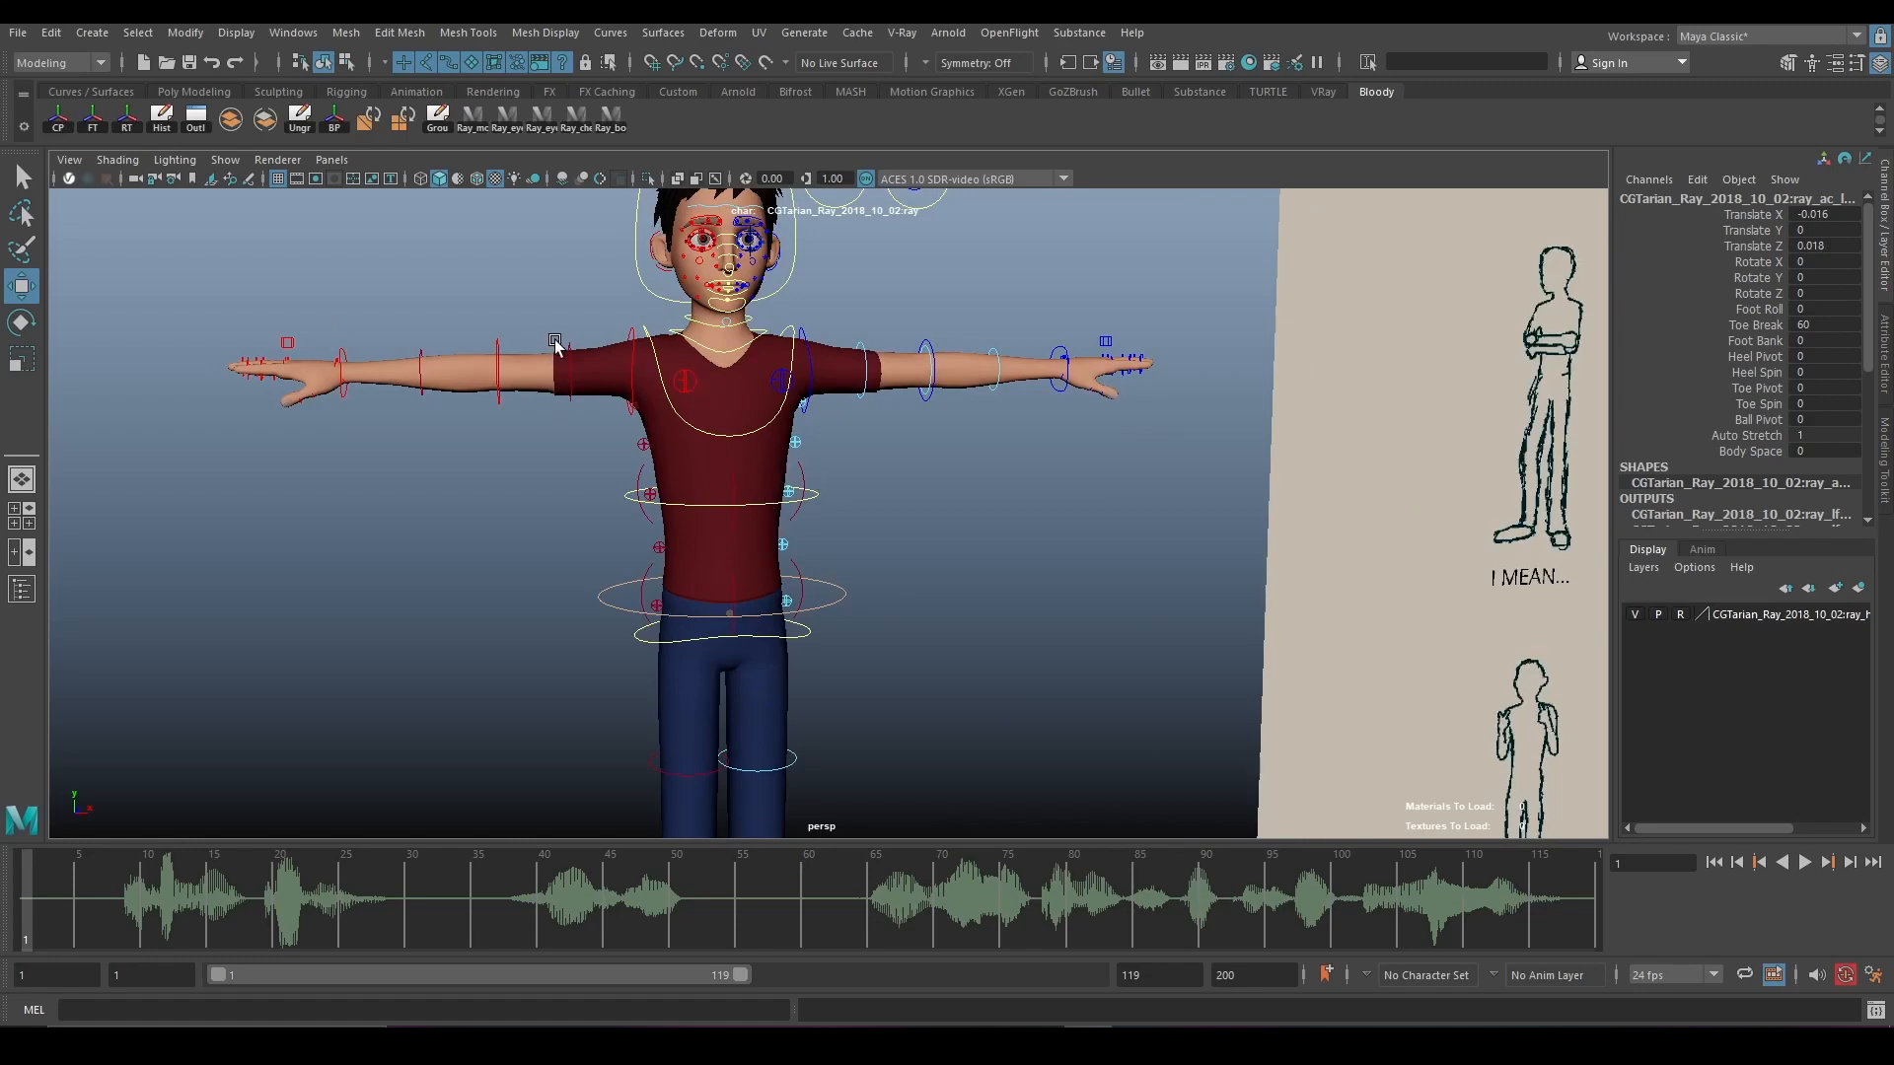
Examine the upper body and the right knee control from several angles, clear the selection and frame the torso from the front.
{"action": "scroll", "coordinate": [600, 357], "scroll_direction": "up", "scroll_amount": 5}
{"action": "middle_click_drag", "start_coordinate": [596, 357], "coordinate": [700, 477], "text": "alt"}
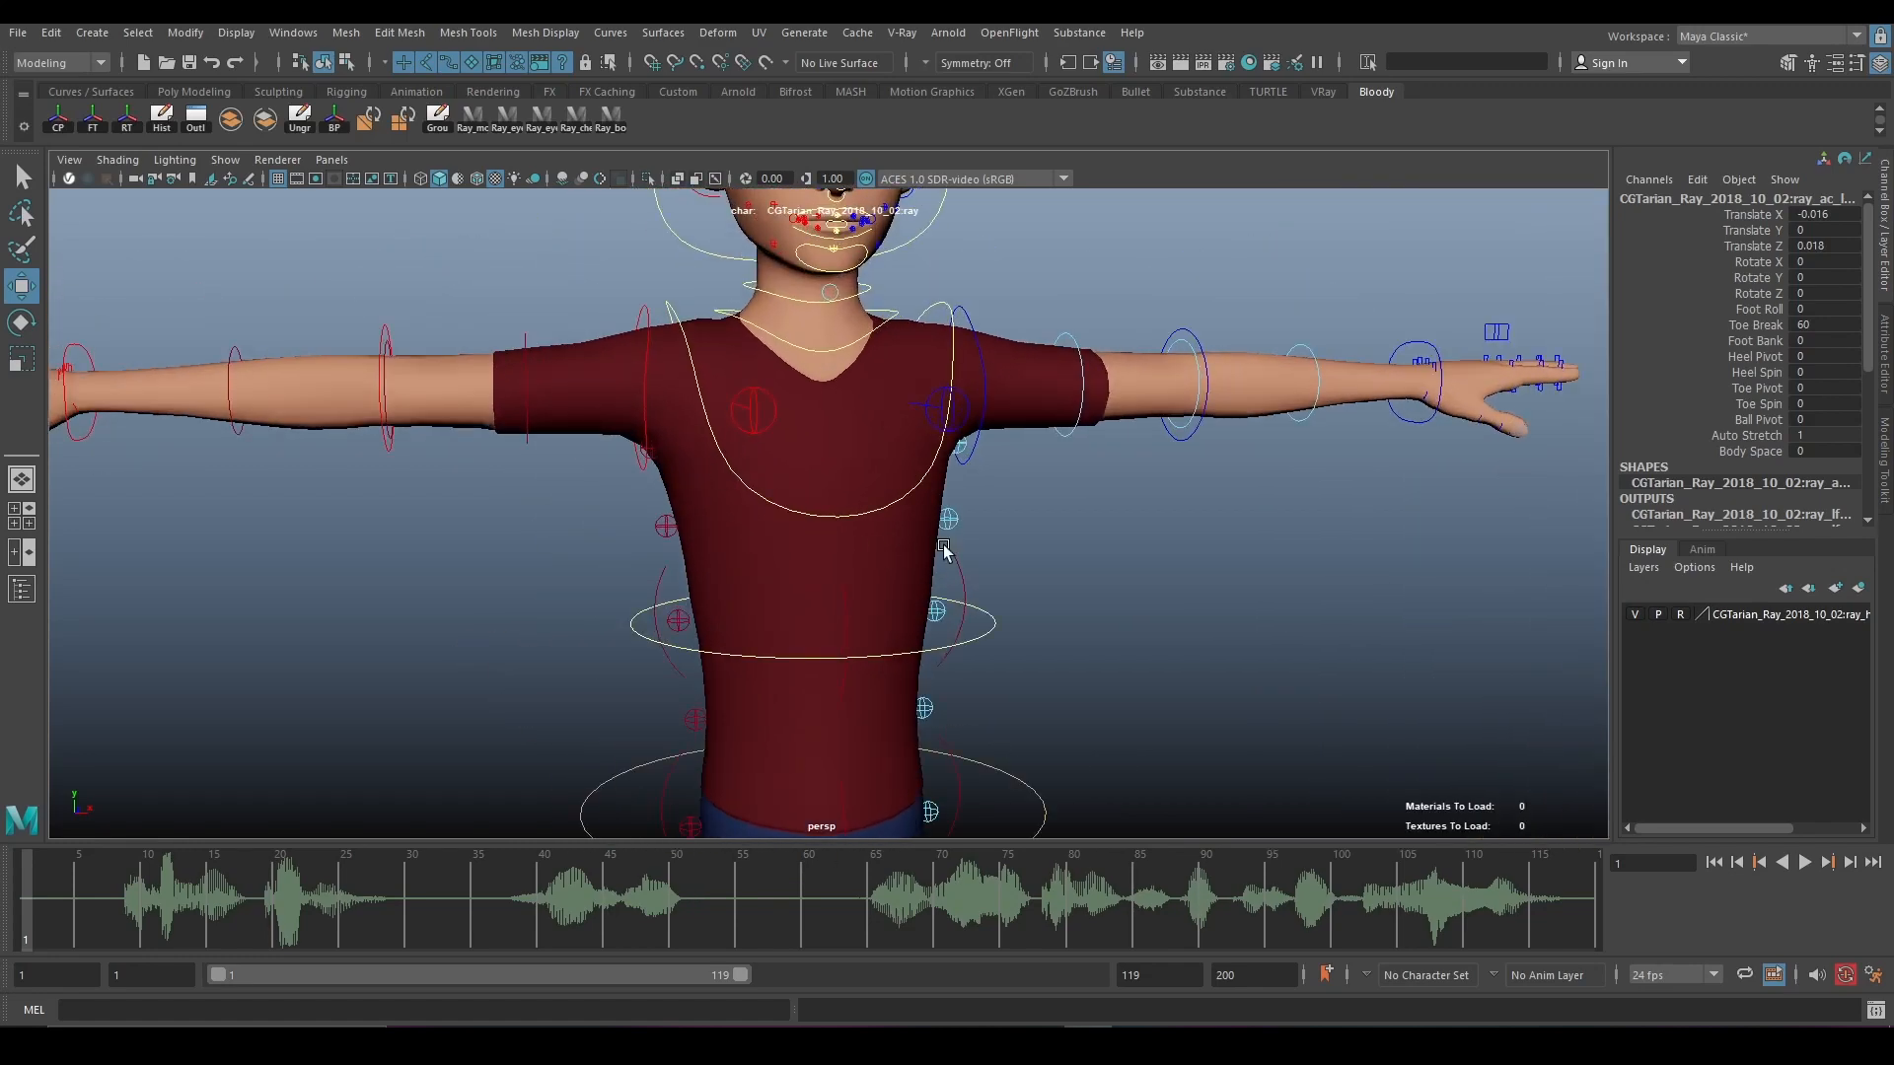
{"action": "scroll", "coordinate": [944, 552], "scroll_direction": "down", "scroll_amount": 5}
{"action": "left_click_drag", "start_coordinate": [944, 552], "coordinate": [1024, 479], "text": "alt"}
{"action": "scroll", "coordinate": [930, 801], "scroll_direction": "up", "scroll_amount": 5}
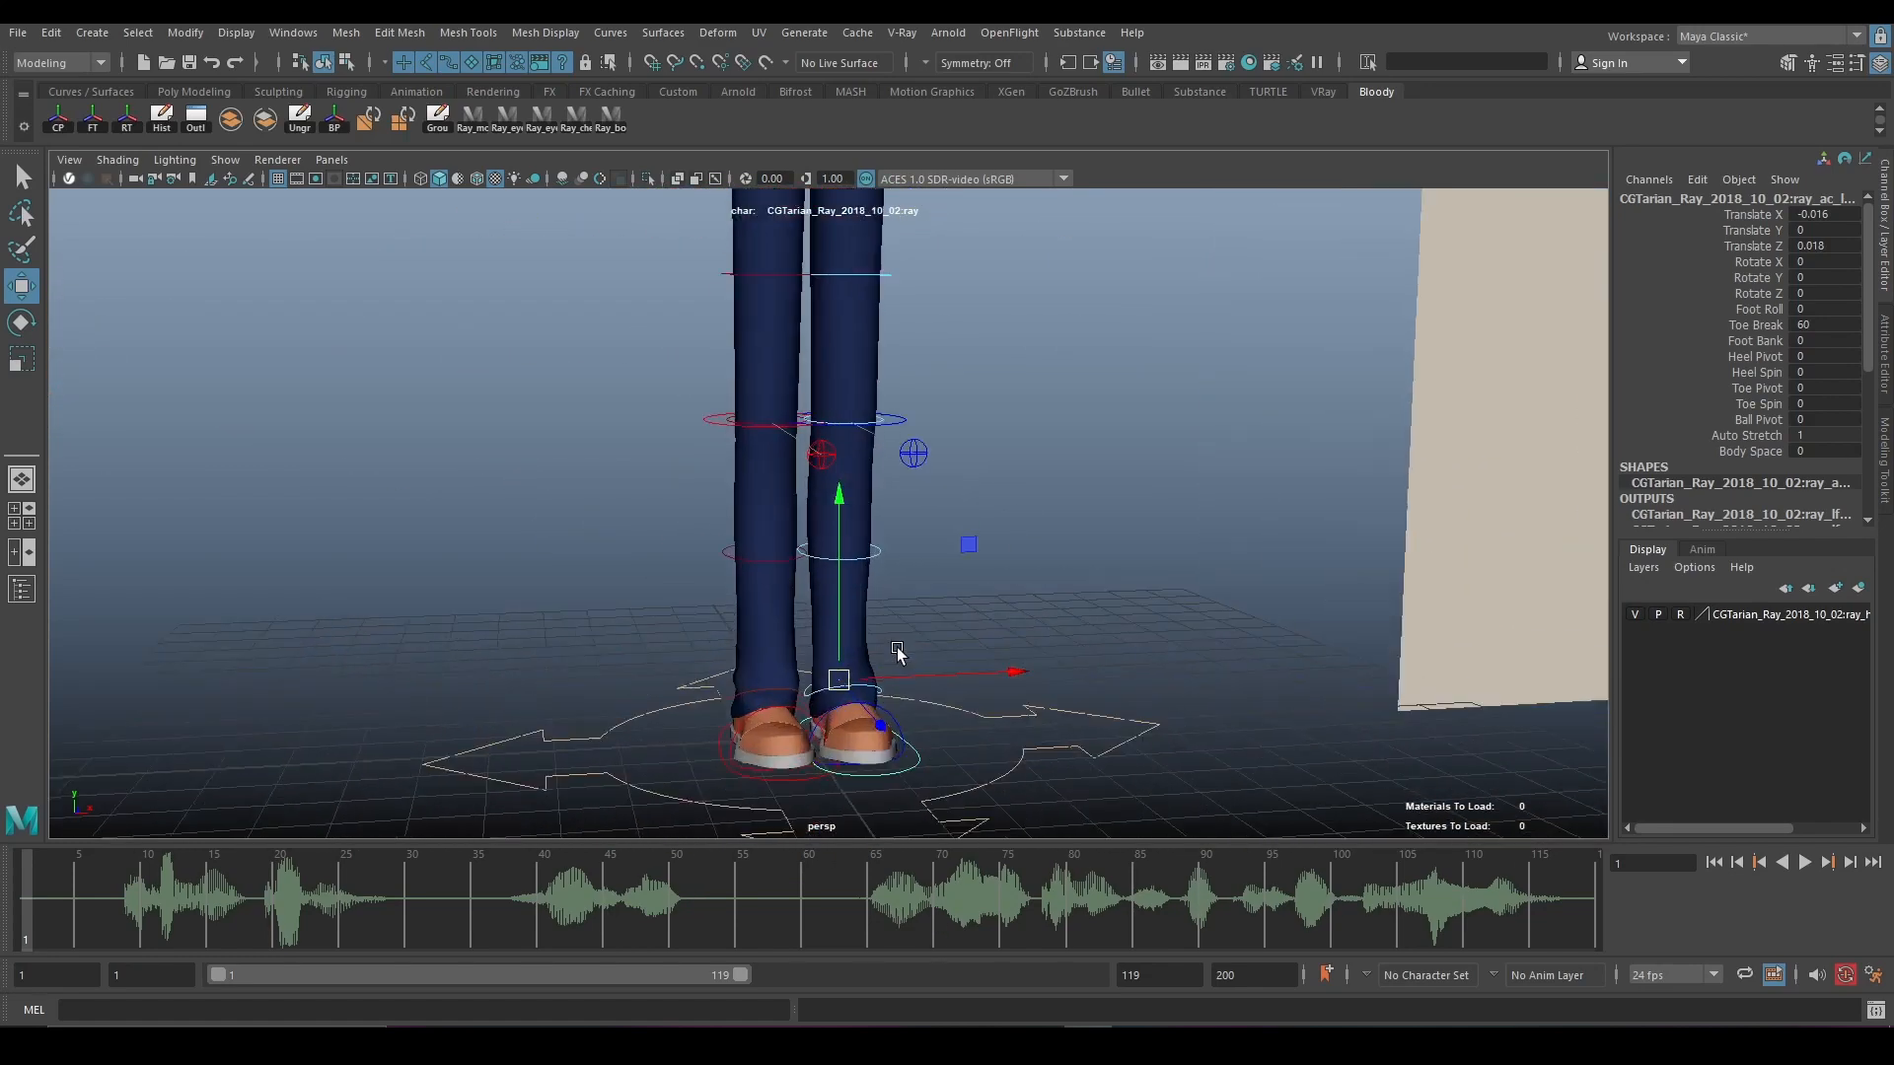
{"action": "left_click_drag", "start_coordinate": [794, 644], "coordinate": [1098, 488], "text": "alt"}
{"action": "left_click", "coordinate": [1047, 416]}
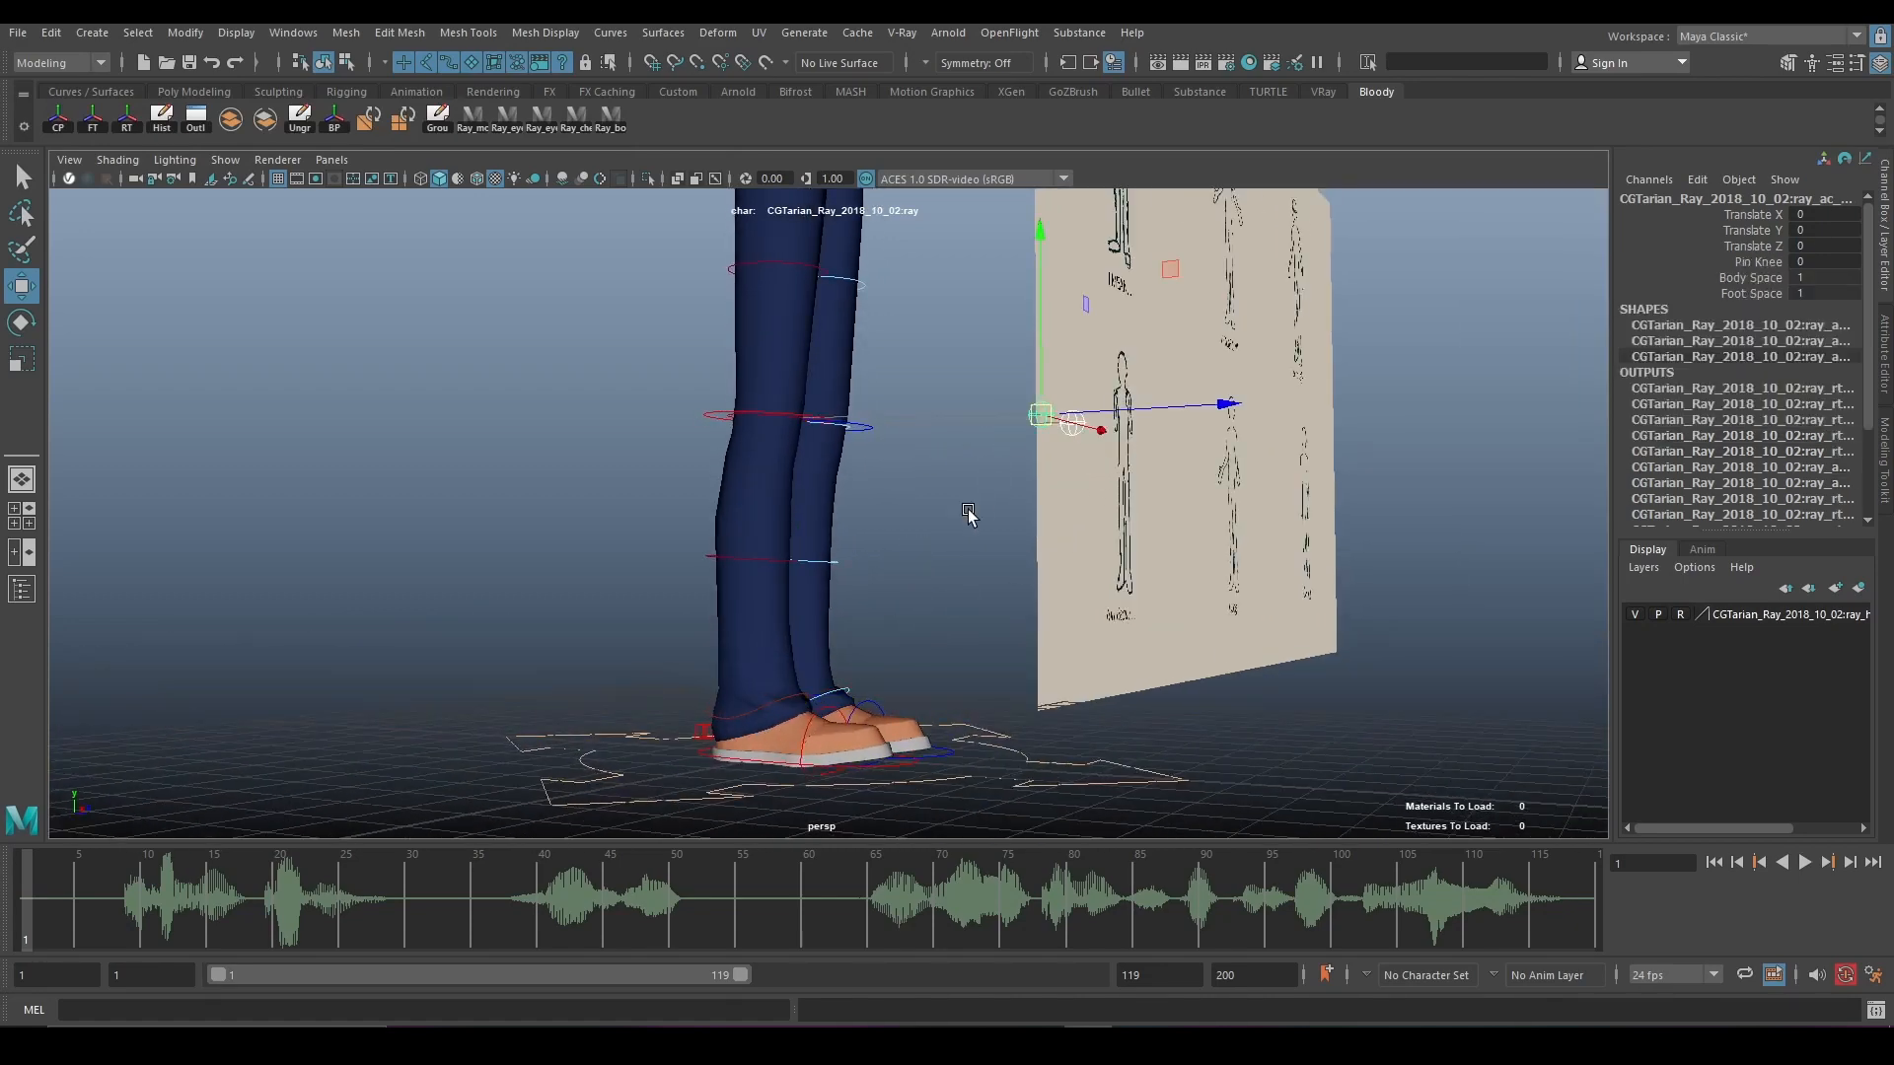
{"action": "left_click_drag", "start_coordinate": [967, 516], "coordinate": [1019, 490], "text": "alt"}
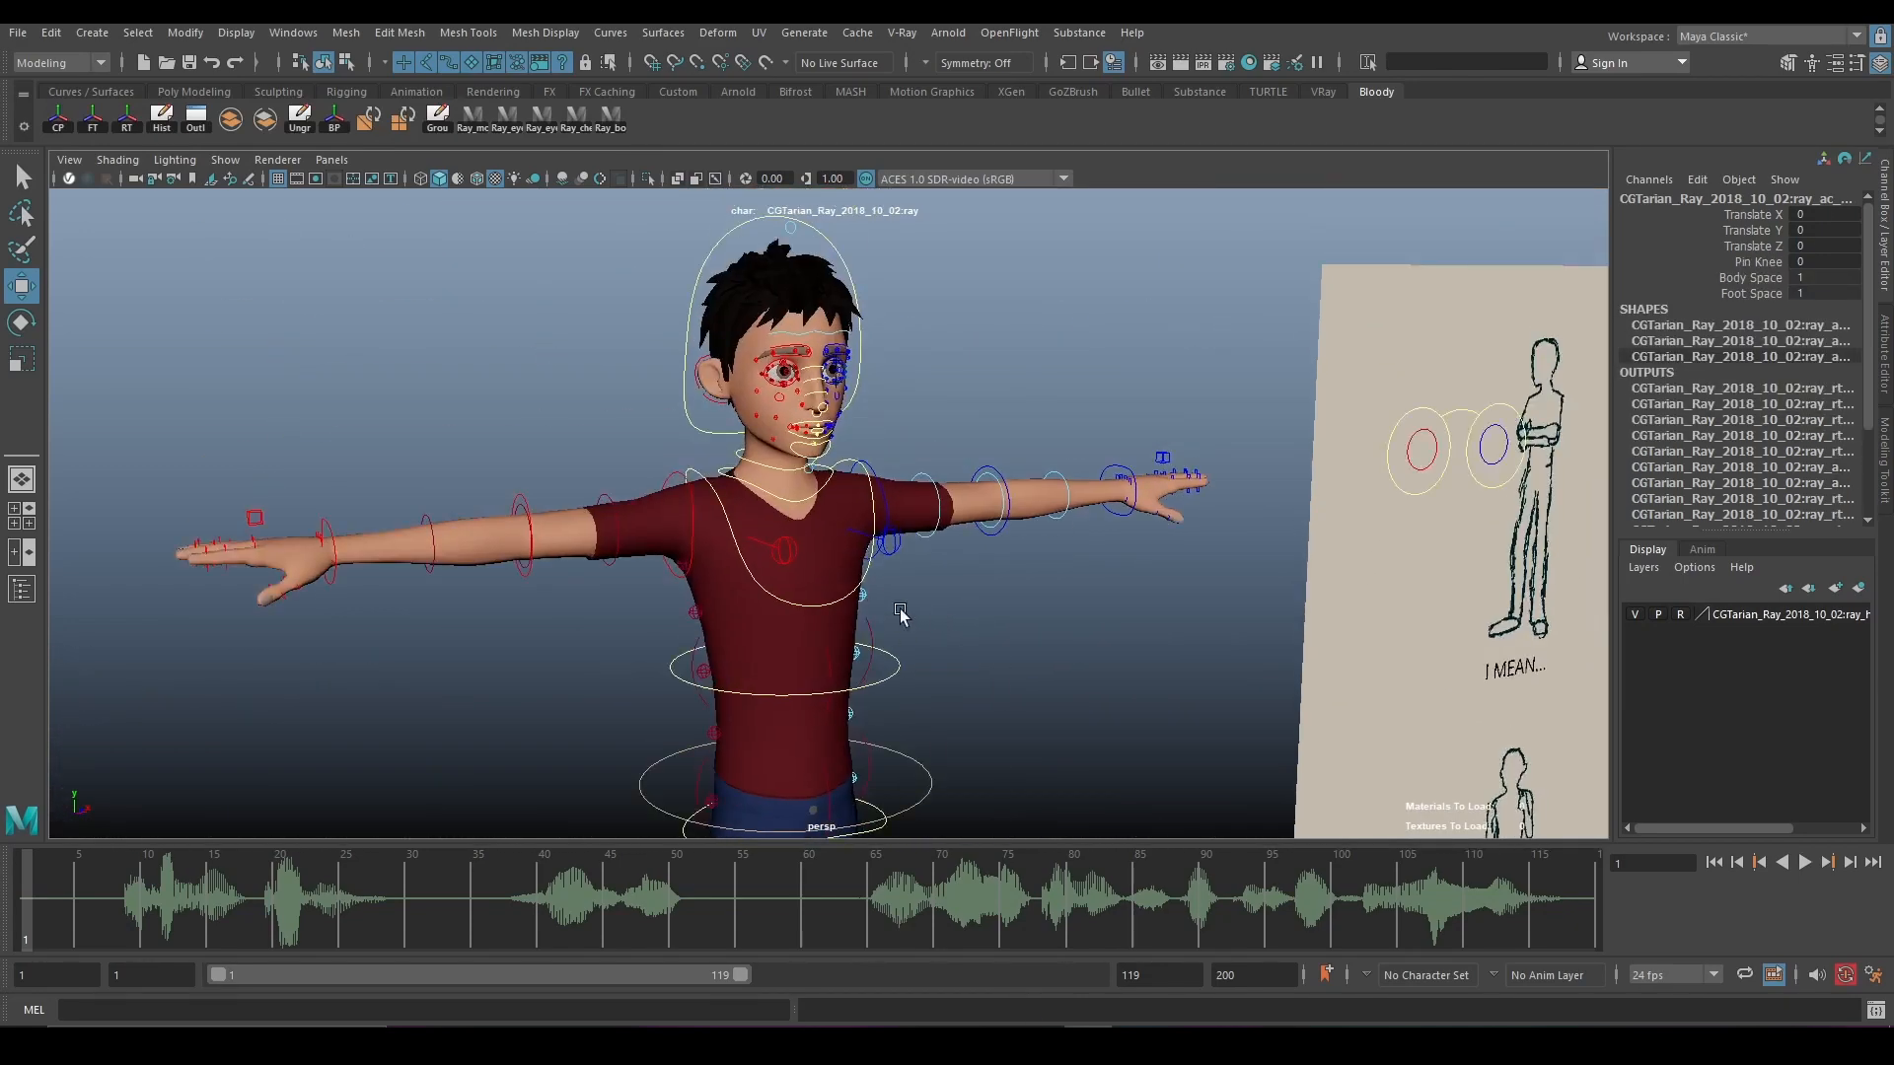
{"action": "left_click", "coordinate": [886, 548]}
{"action": "scroll", "coordinate": [902, 603], "scroll_direction": "down", "scroll_amount": 3}
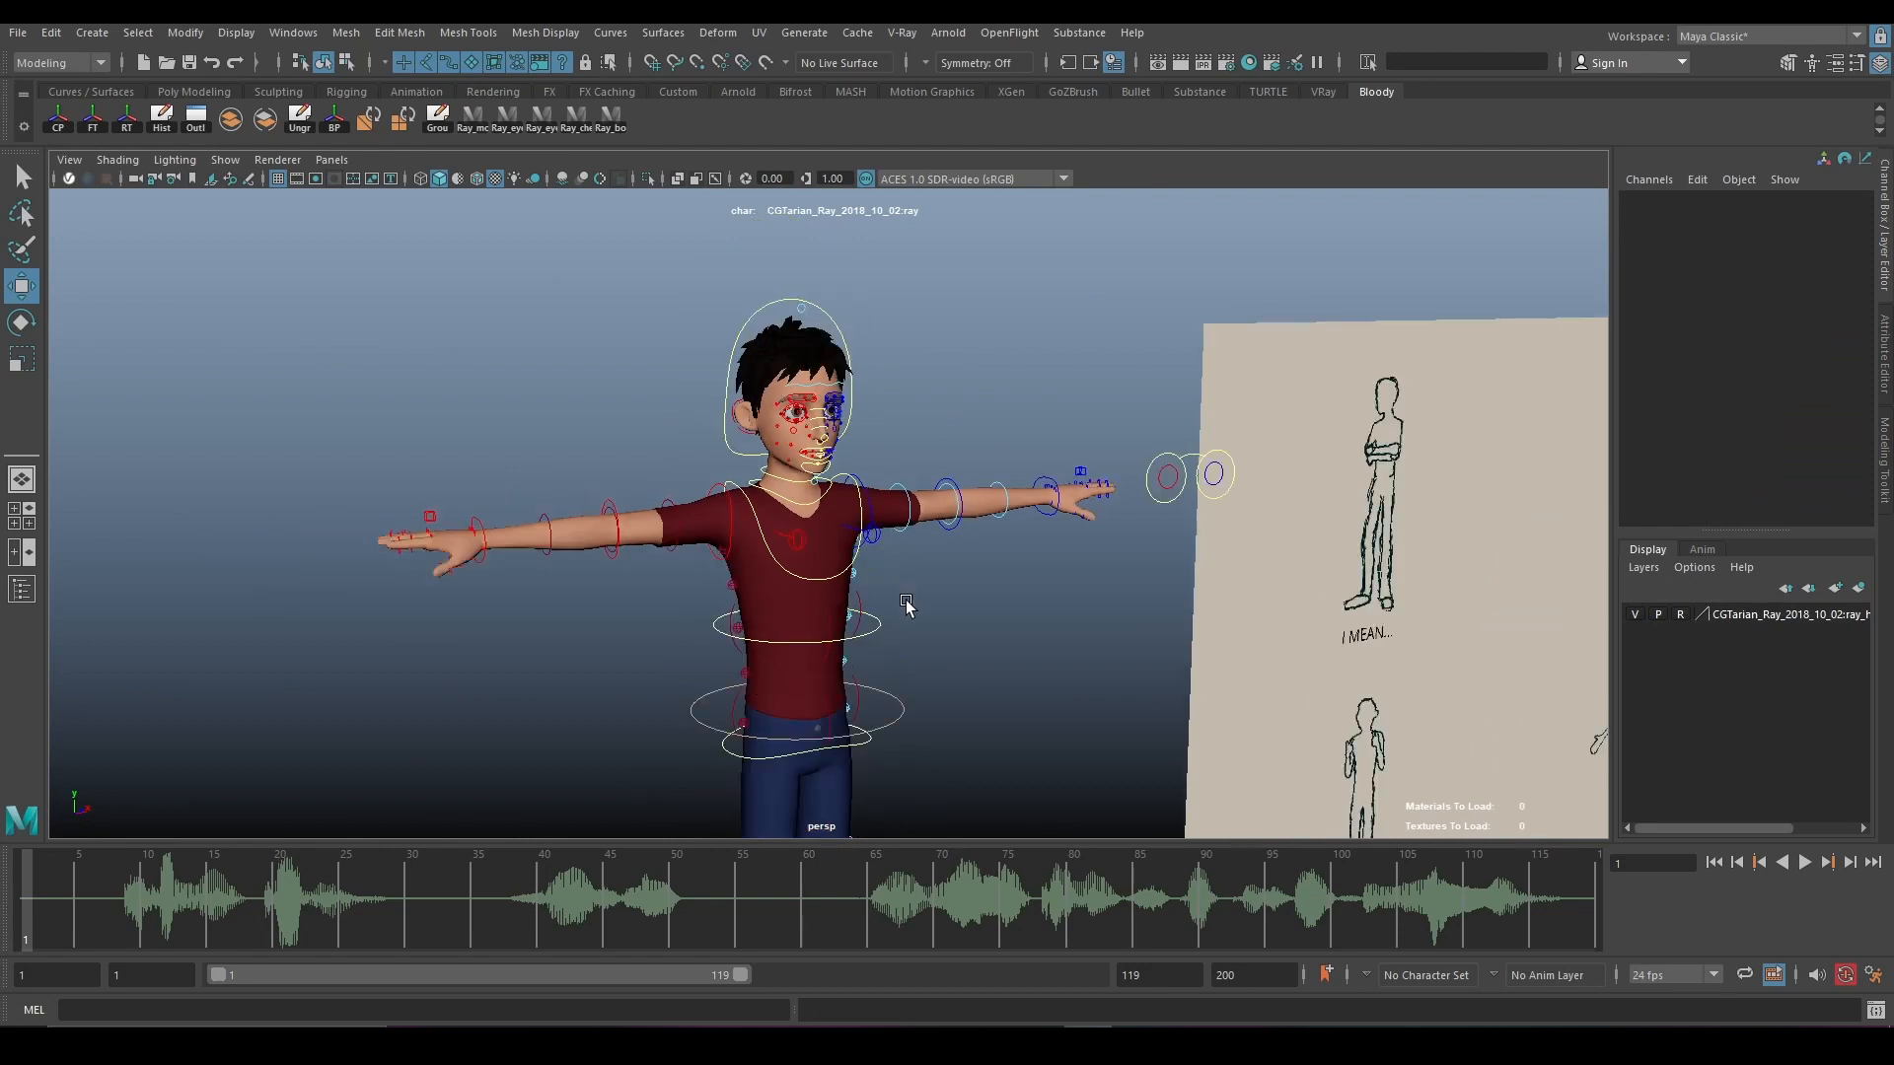
{"action": "left_click_drag", "start_coordinate": [905, 608], "coordinate": [841, 601], "text": "alt"}
{"action": "scroll", "coordinate": [842, 602], "scroll_direction": "up", "scroll_amount": 4}
Select all body controls with the saved selection script and shorten the playback range to frames 1 to 34.
{"action": "left_click", "coordinate": [609, 118]}
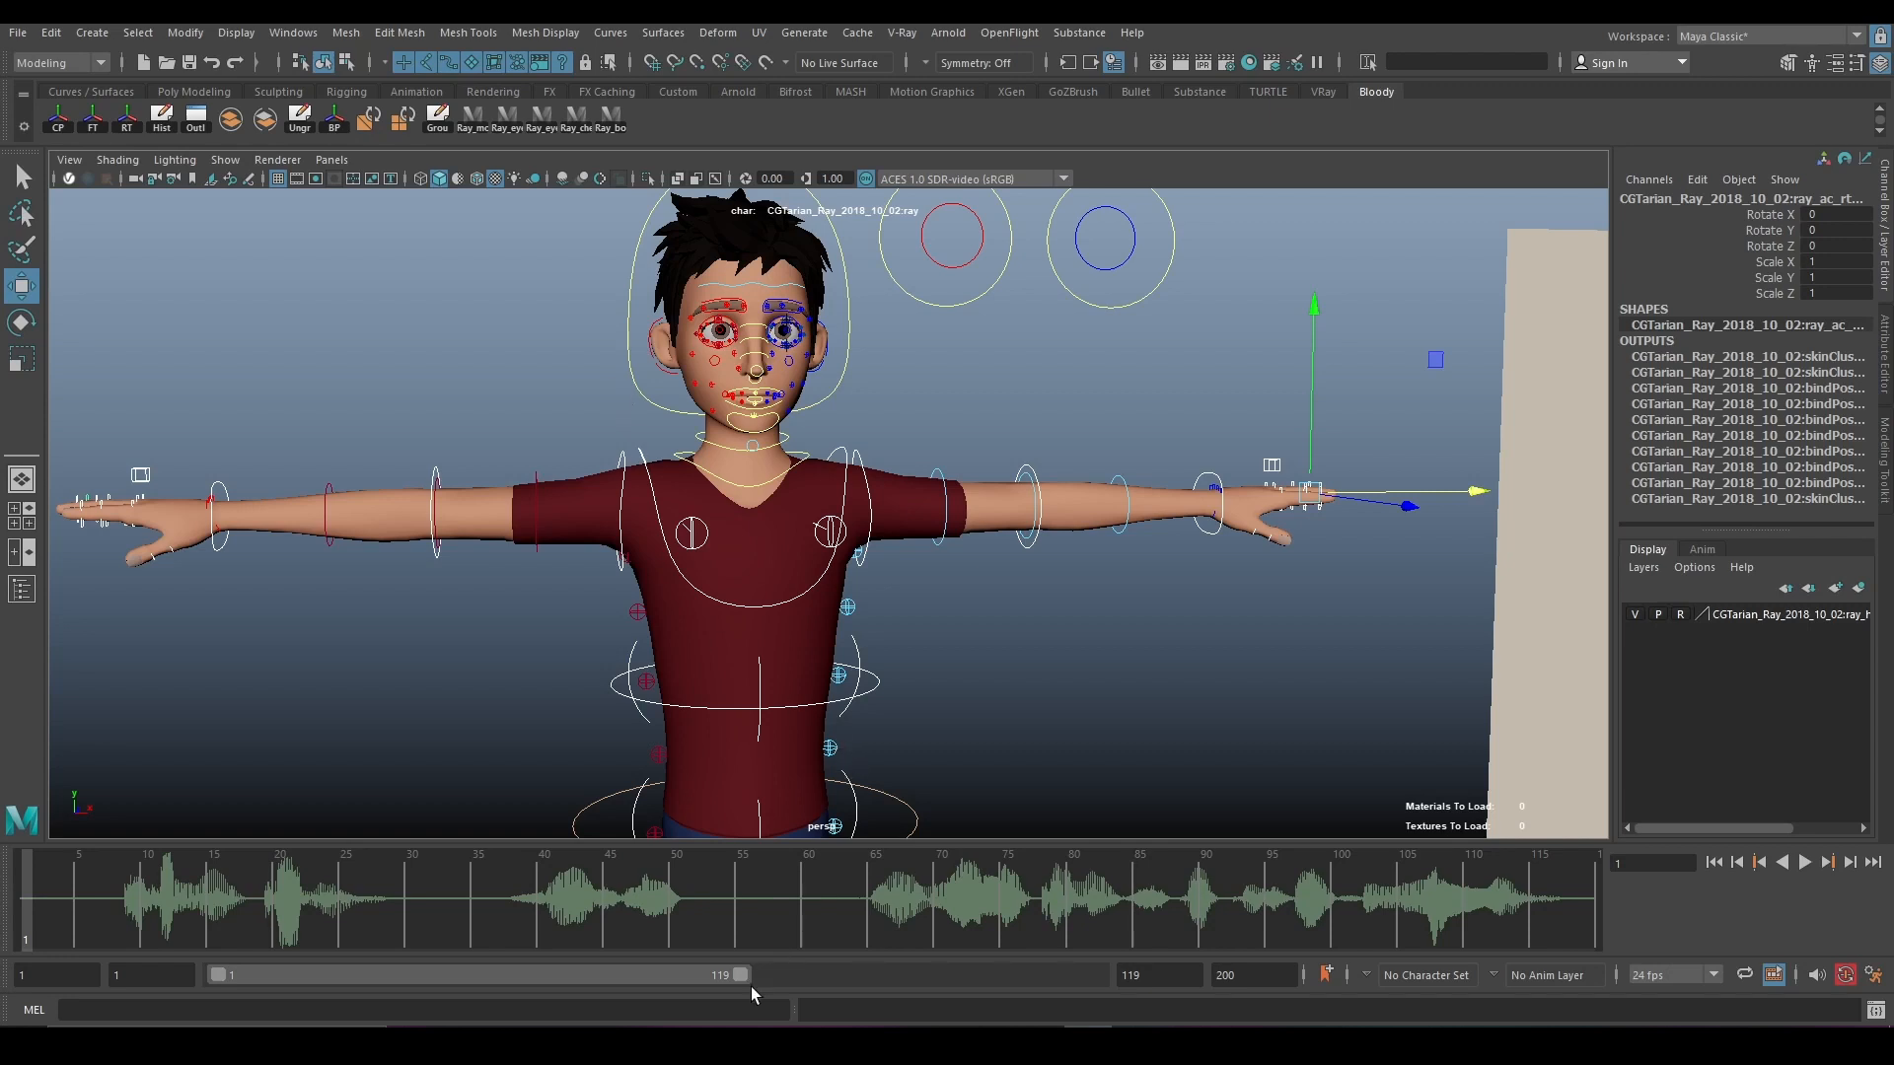
{"action": "left_click_drag", "start_coordinate": [741, 981], "coordinate": [258, 900]}
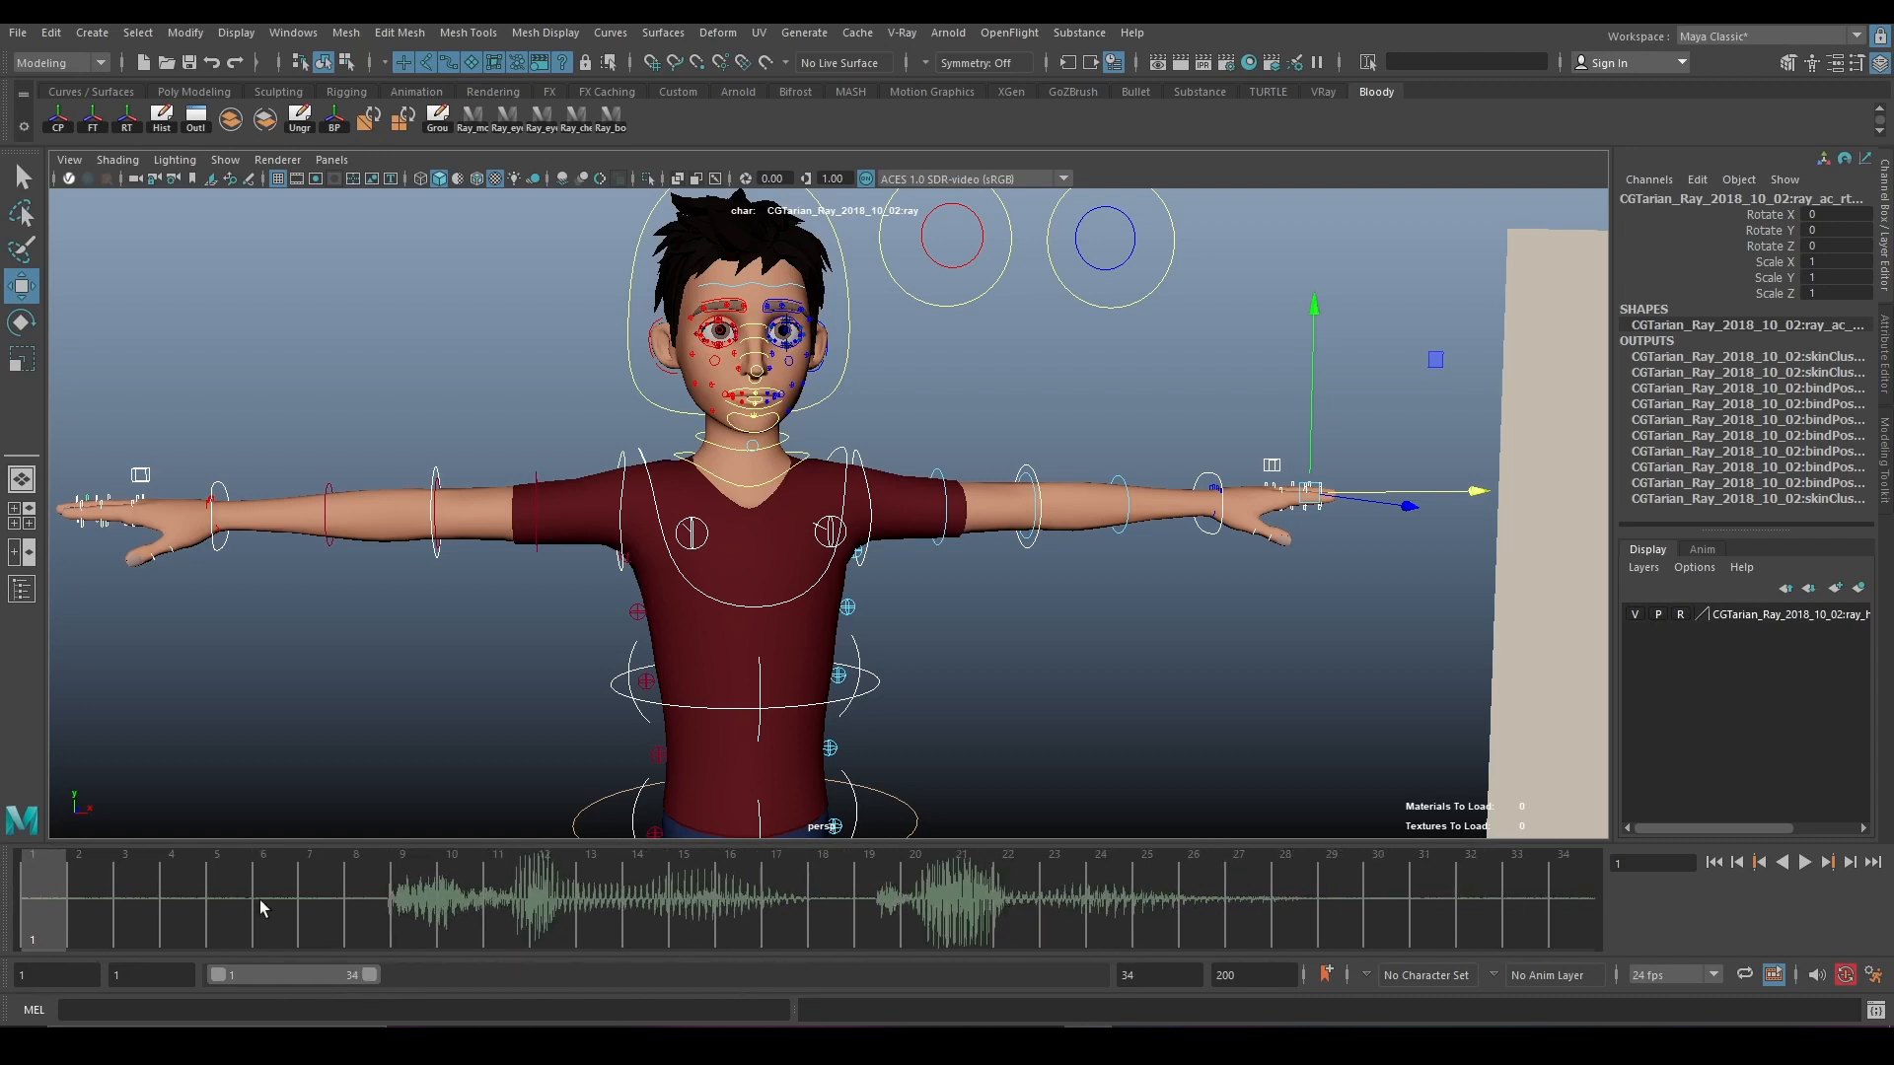
Play back the opening dialogue audio and shorten the playback range to end at frame 18.
{"action": "left_click", "coordinate": [1807, 864]}
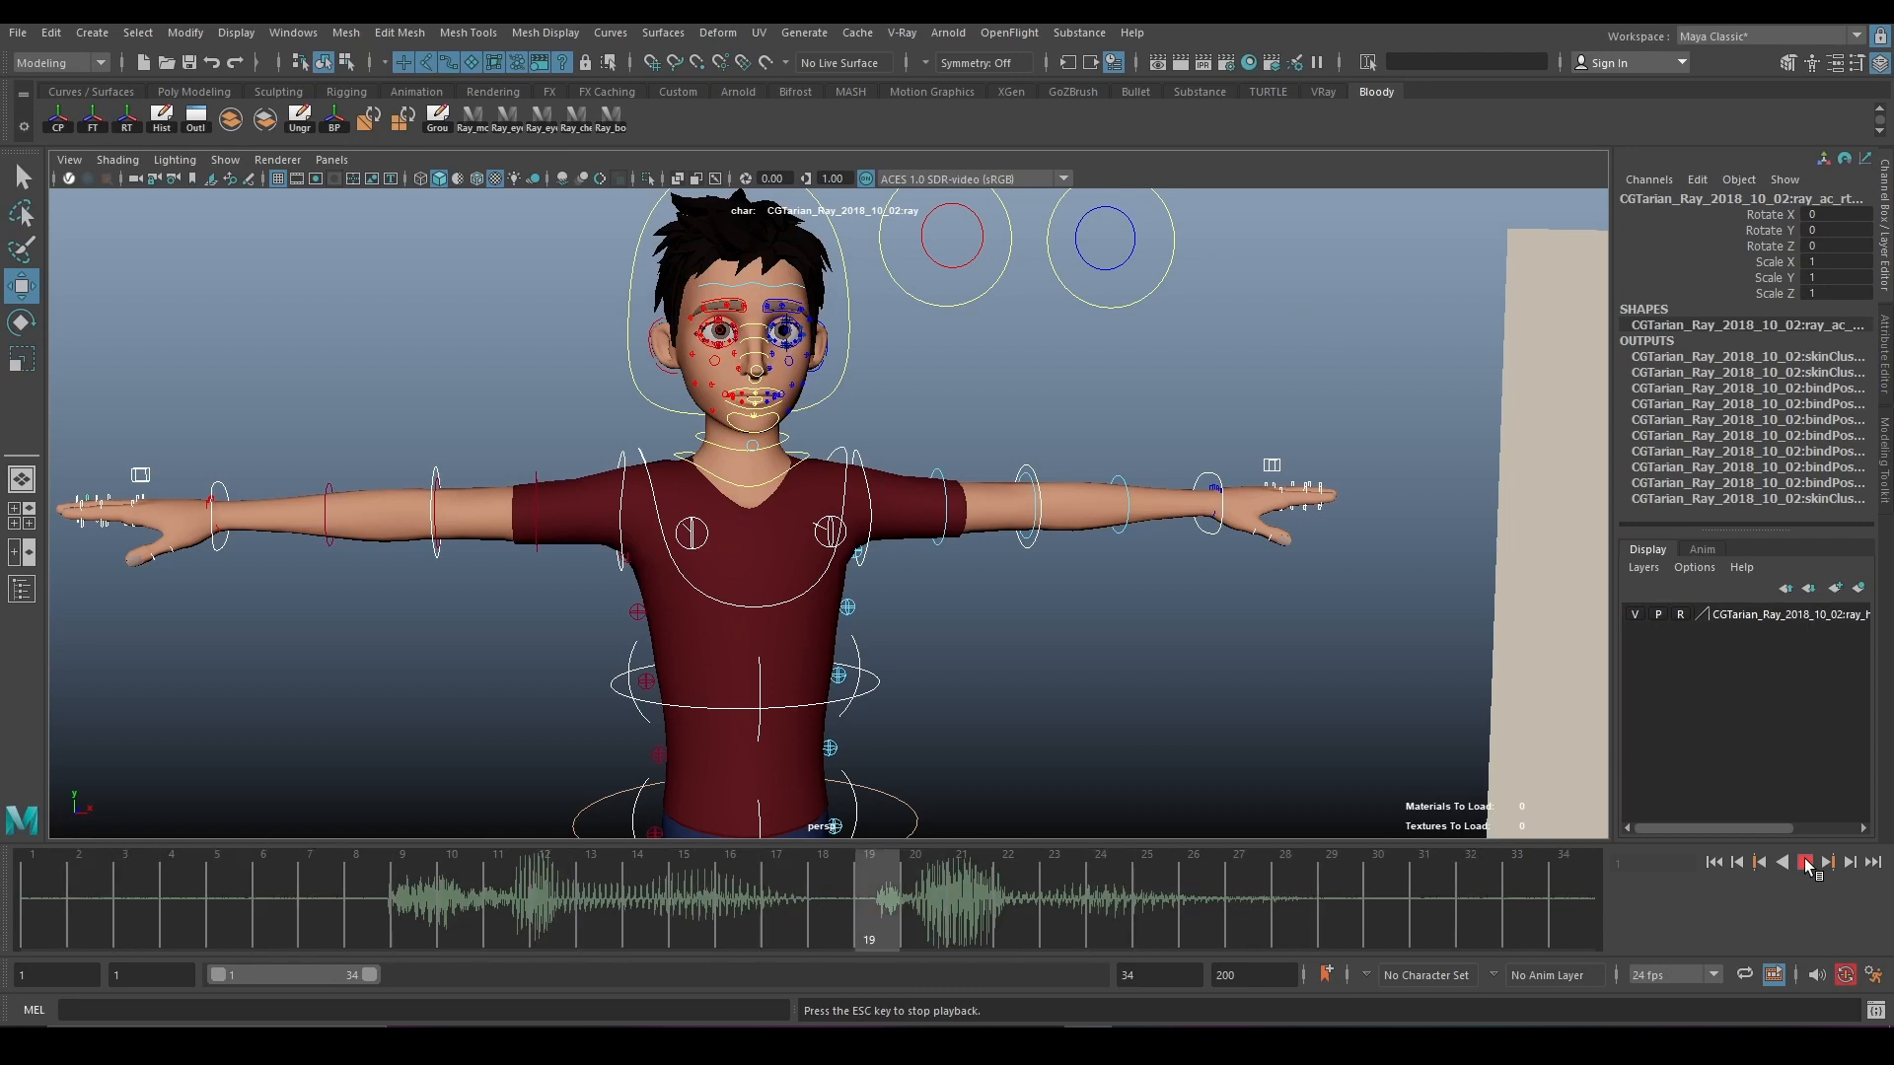
{"action": "left_click", "coordinate": [1806, 865]}
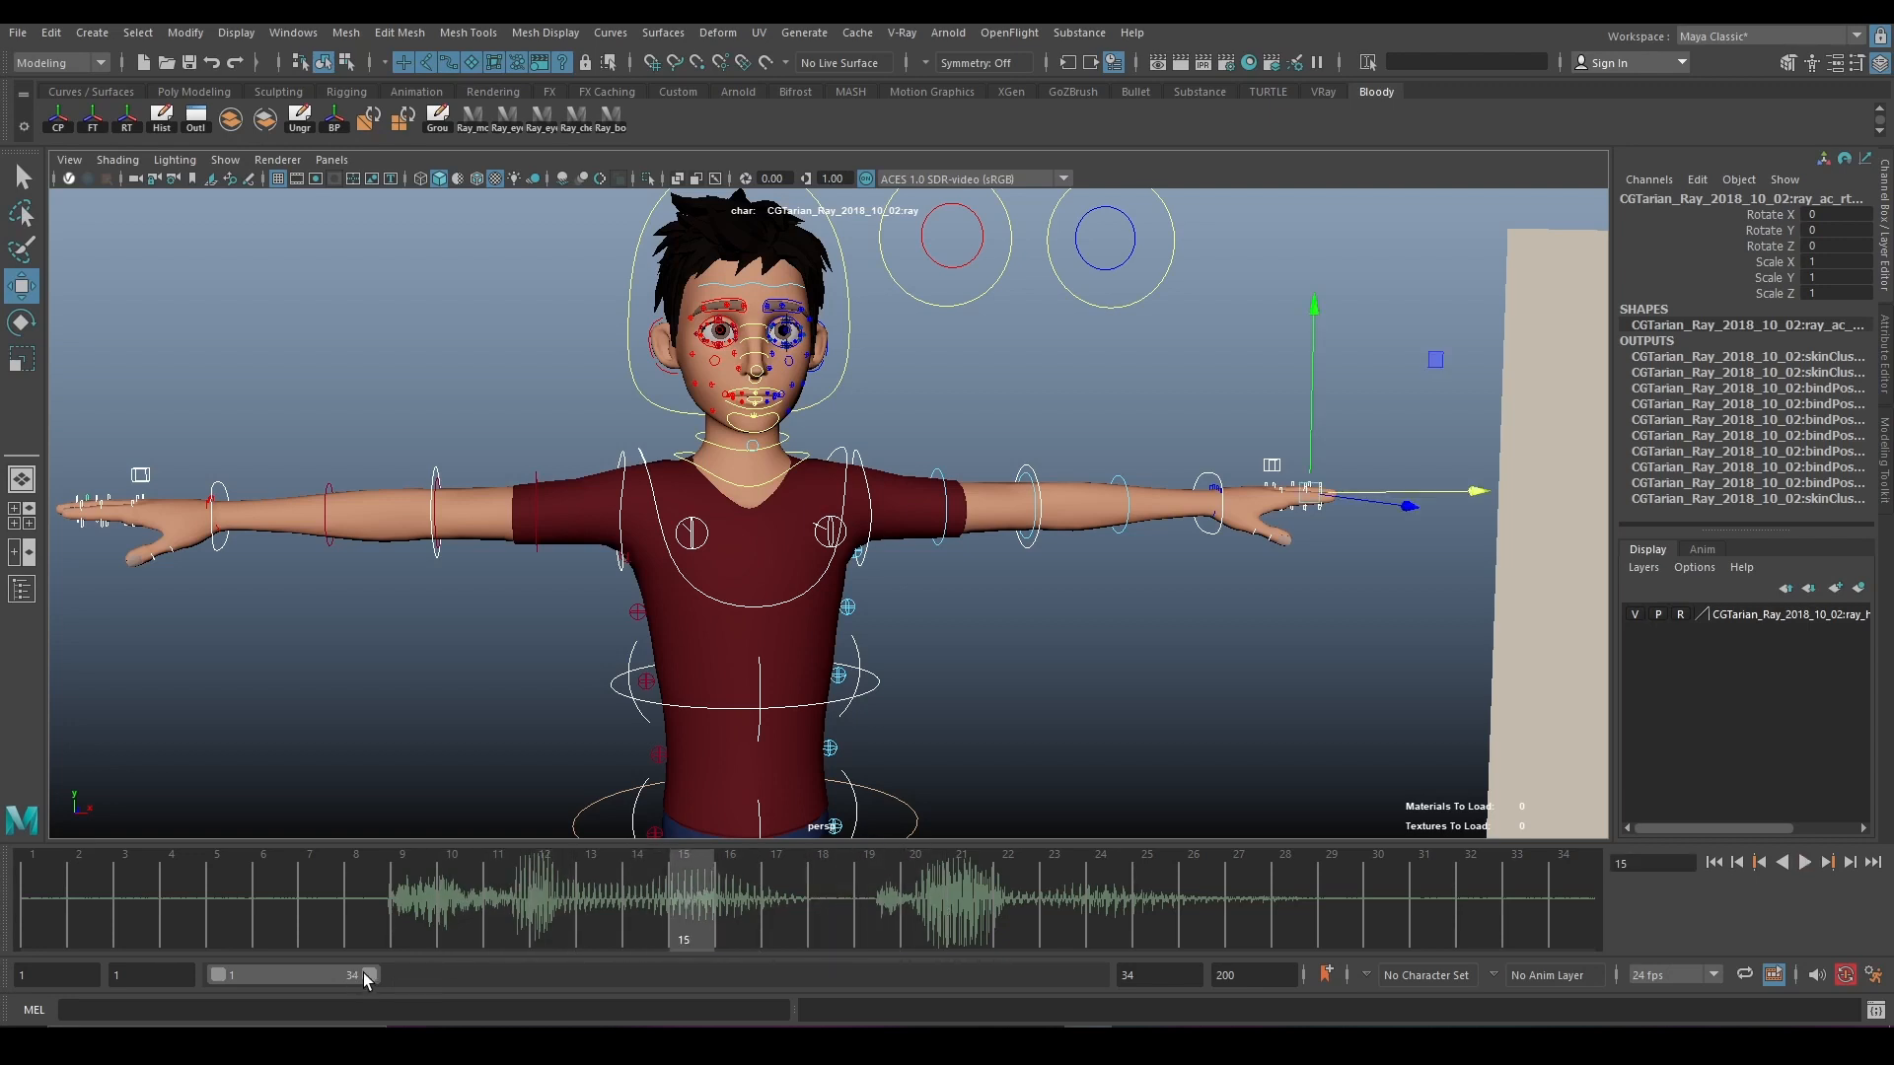
{"action": "left_click_drag", "start_coordinate": [365, 976], "coordinate": [300, 979]}
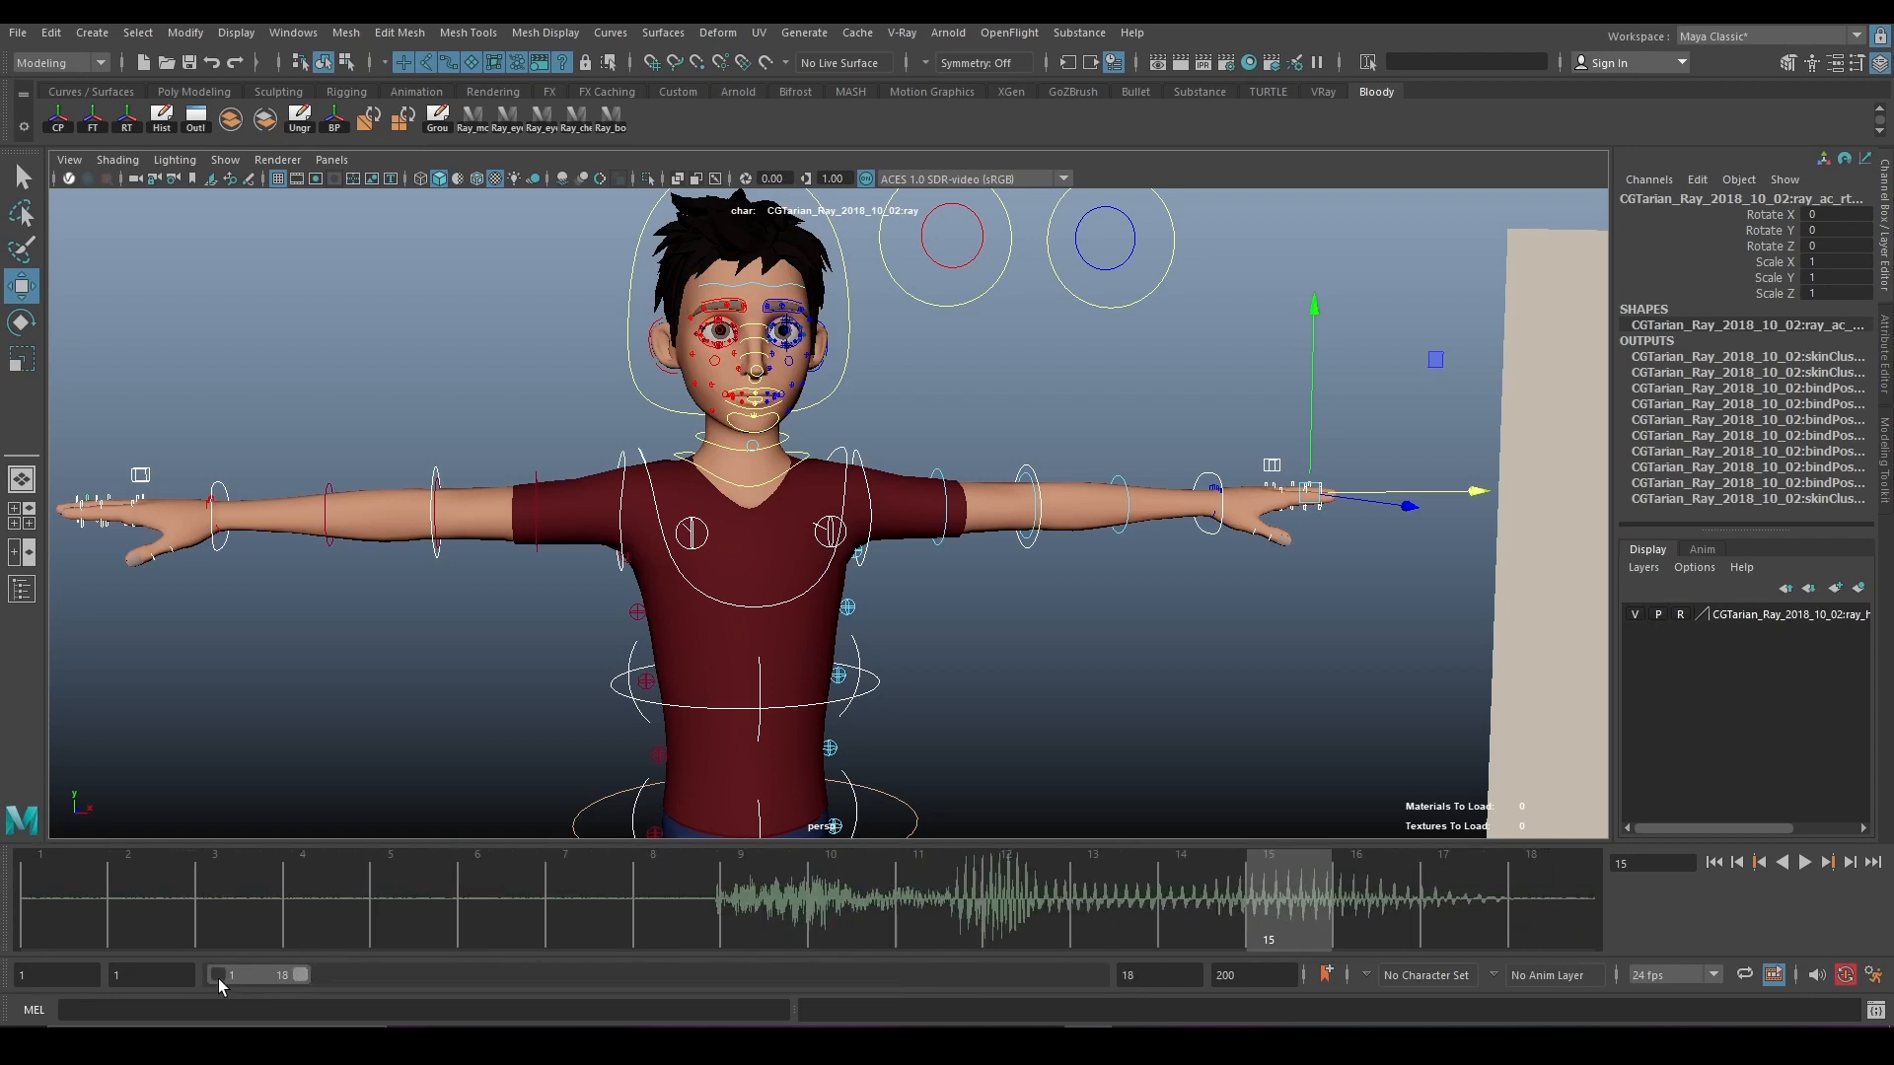
Replay the opening of the dialogue and check the pose sketches in ANIMATING DIALOG POSES.jpg.
{"action": "left_click", "coordinate": [2, 905]}
{"action": "key", "text": "alt+v"}
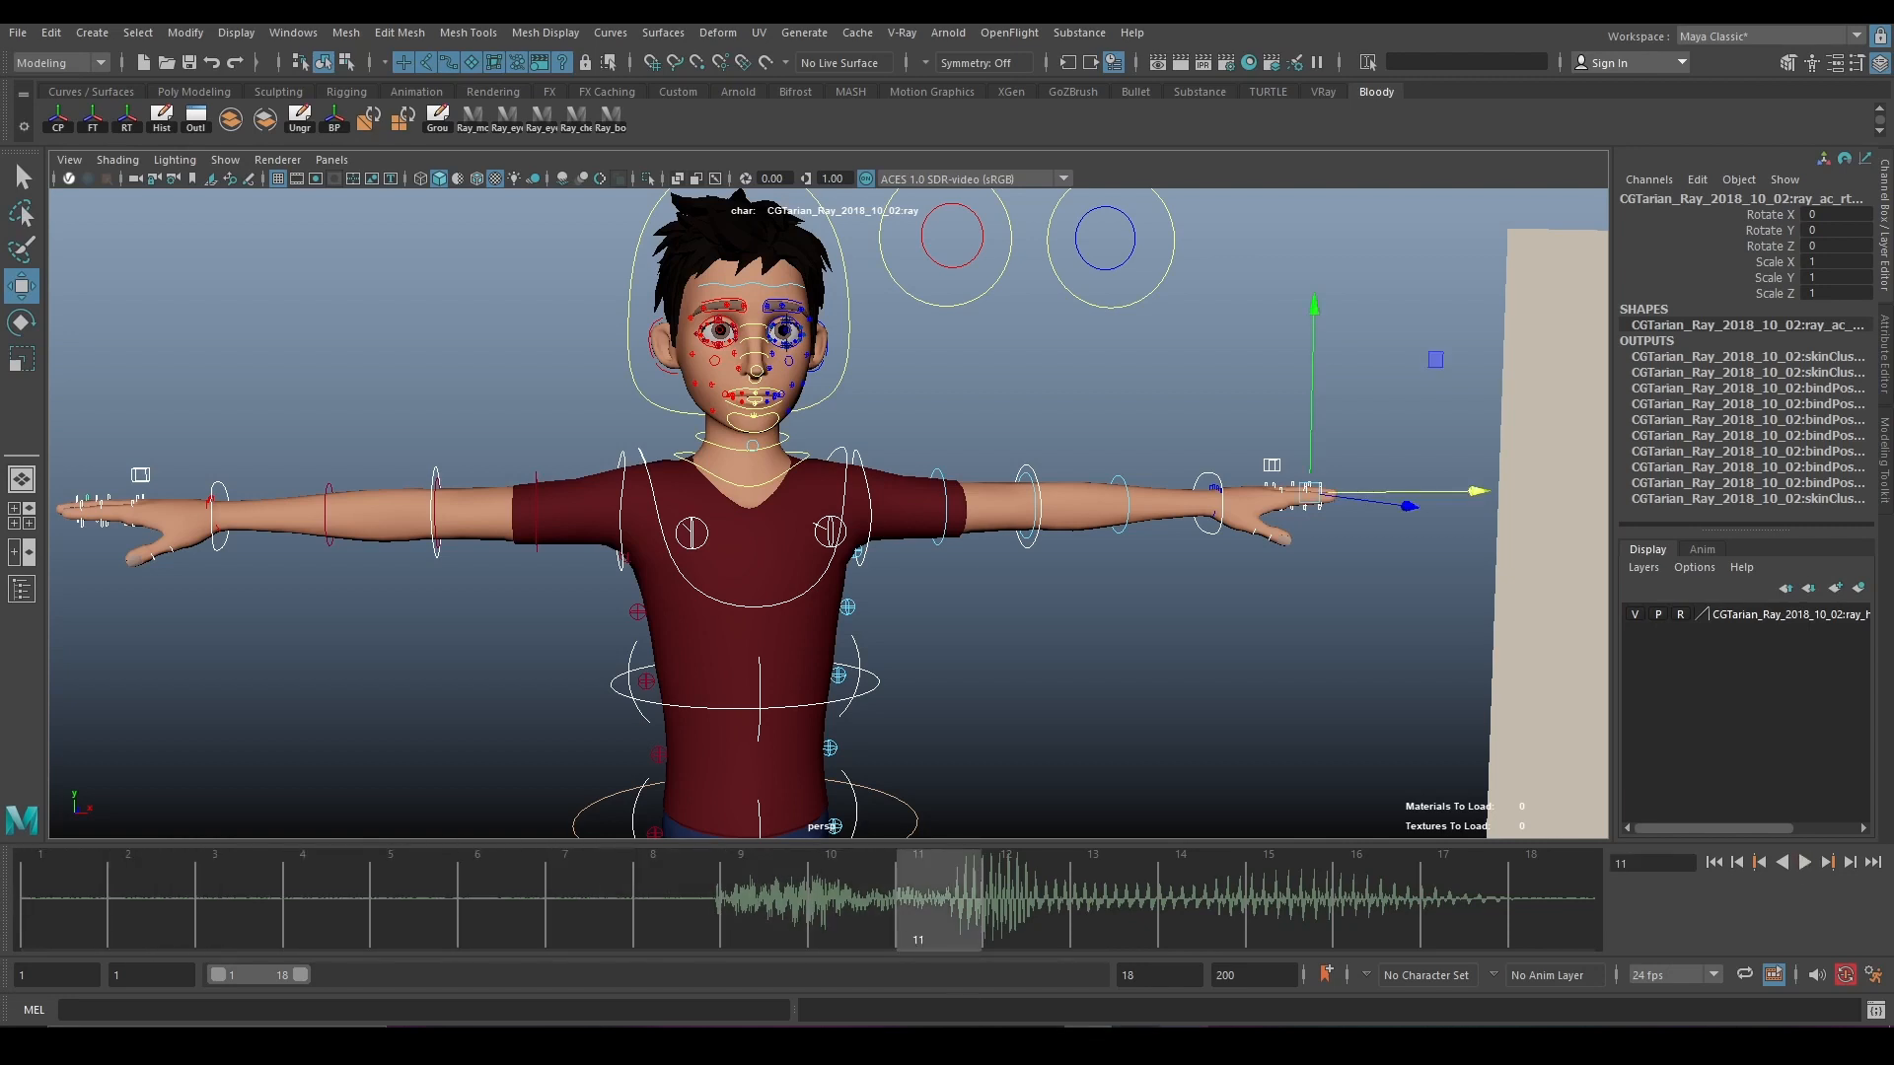
{"action": "left_click", "coordinate": [1184, 1044]}
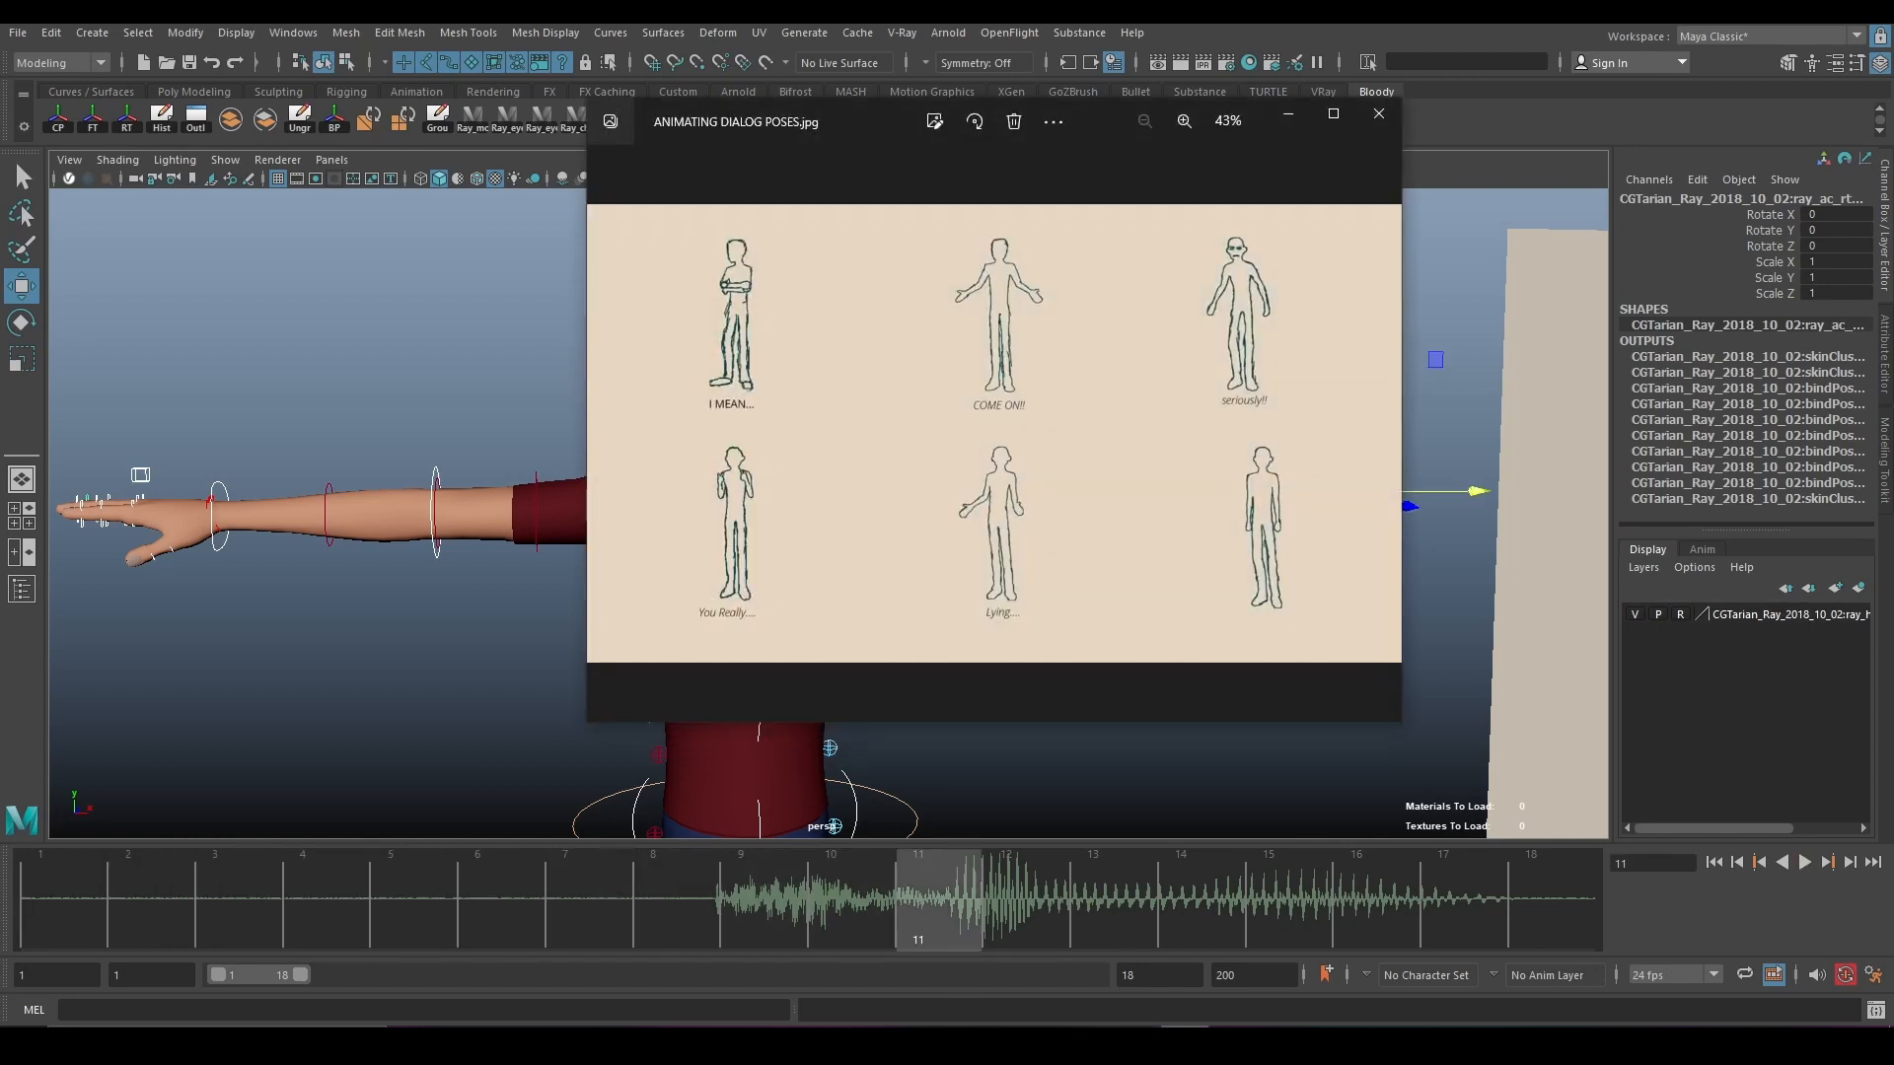
{"action": "left_click", "coordinate": [1282, 117]}
{"action": "left_click", "coordinate": [116, 913]}
{"action": "key", "text": "alt+v"}
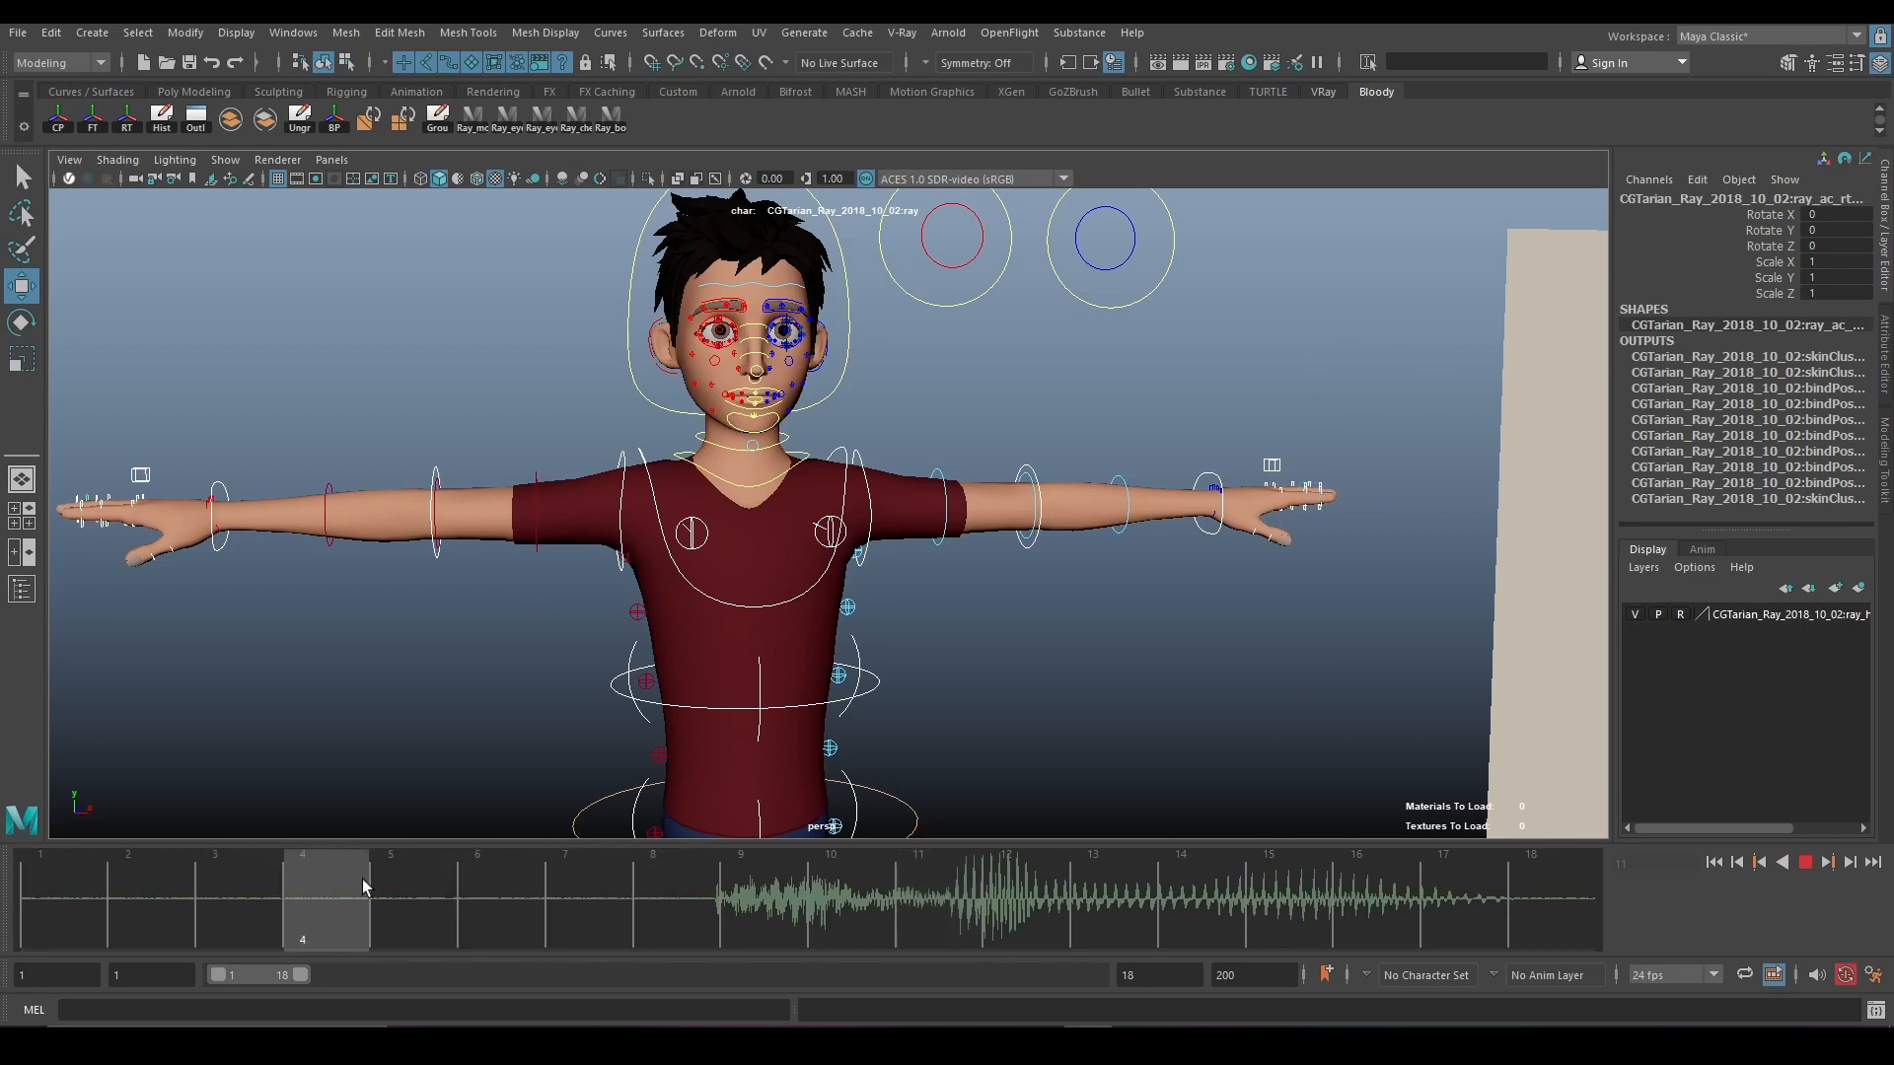
{"action": "key", "text": "alt+v"}
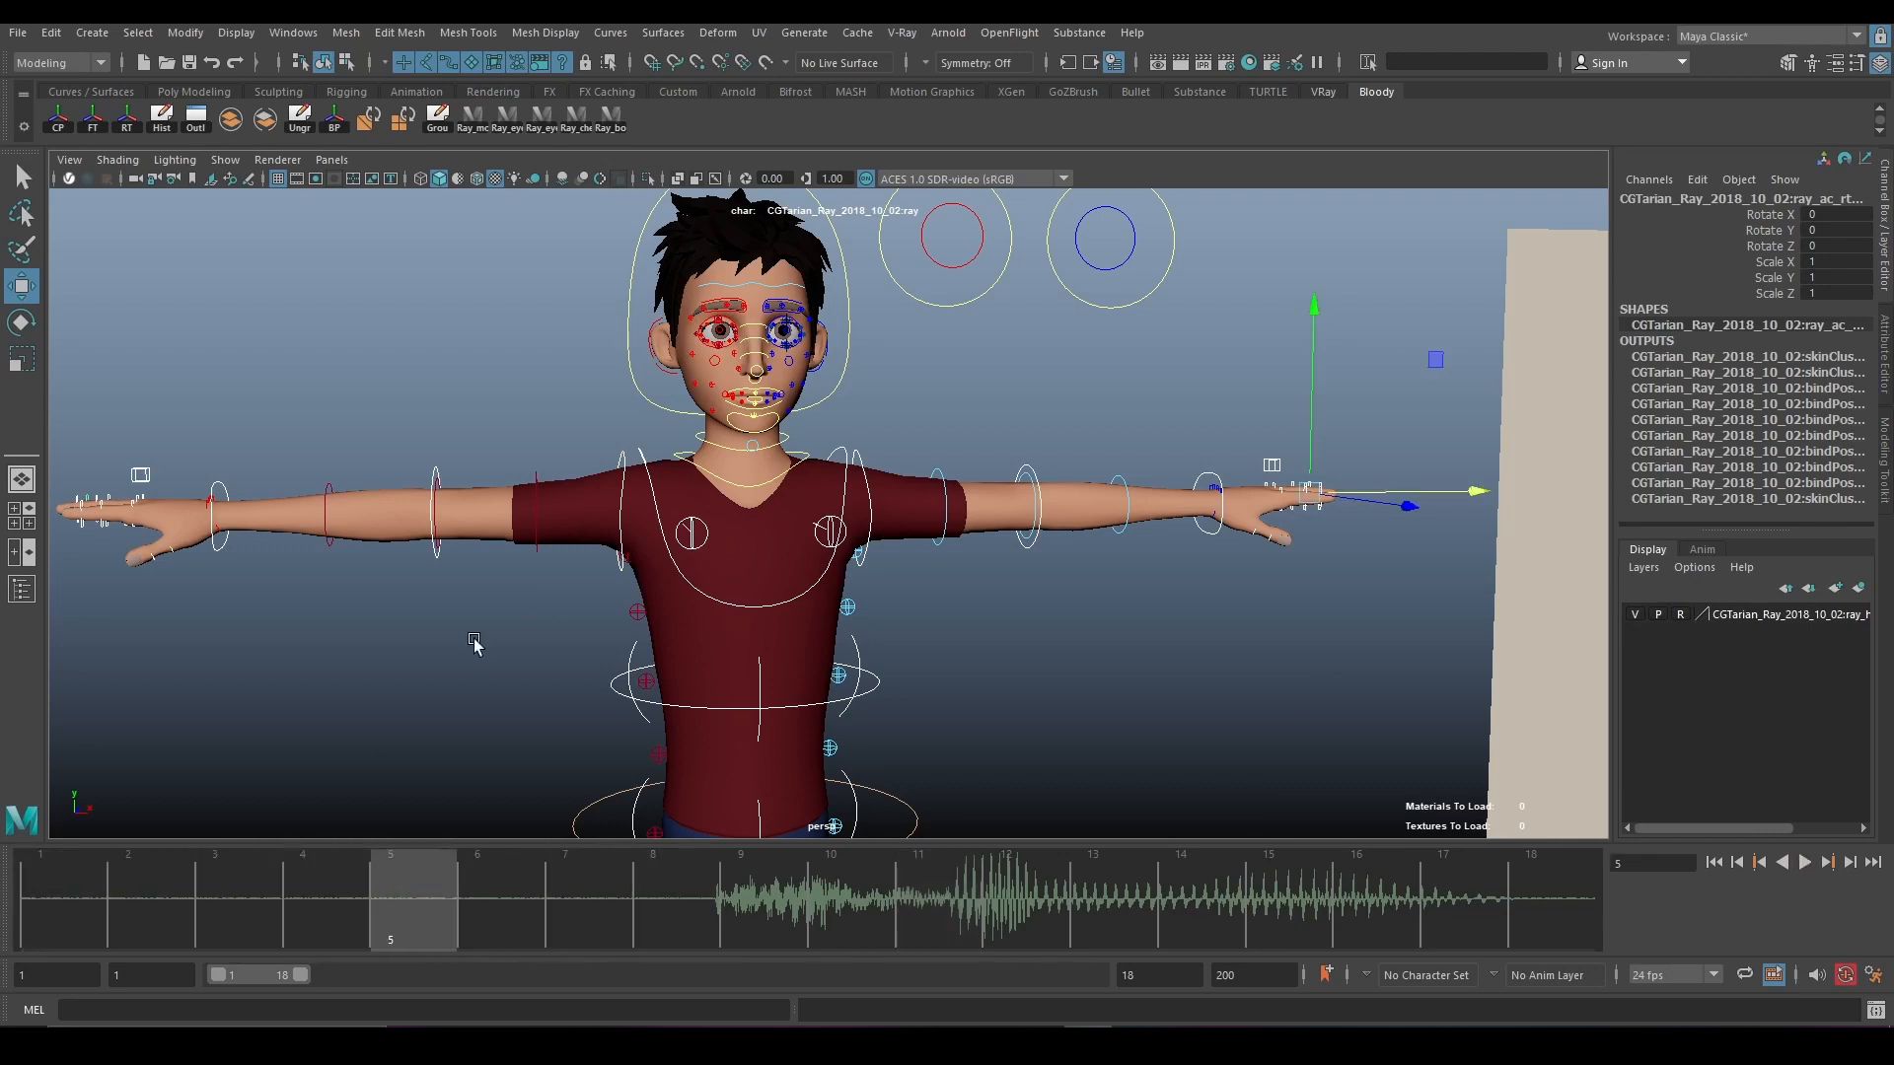
Move the soundtrack clip earlier in the Trax Editor so the dialogue starts around frame 3, and close the editor.
{"action": "left_click", "coordinate": [446, 33]}
{"action": "mouse_move", "coordinate": [287, 49]}
{"action": "mouse_move", "coordinate": [365, 142]}
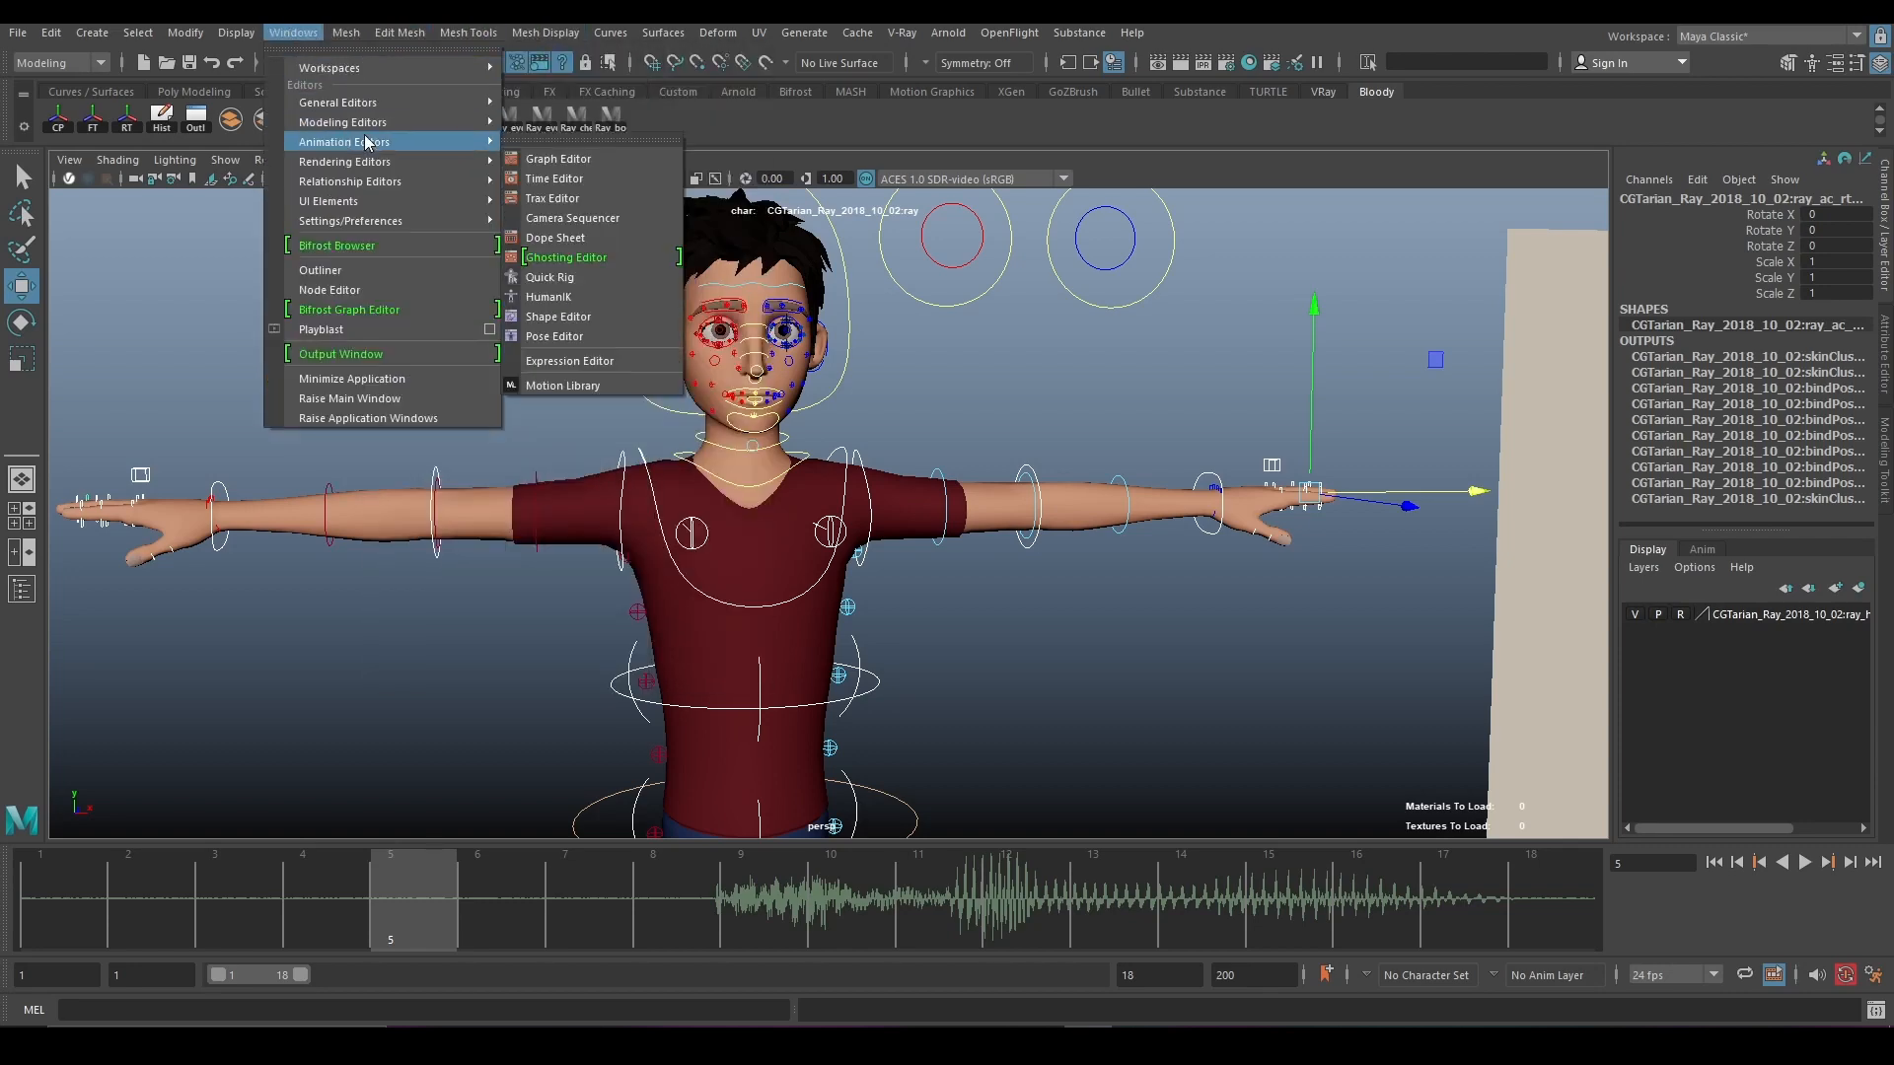
{"action": "left_click", "coordinate": [599, 197]}
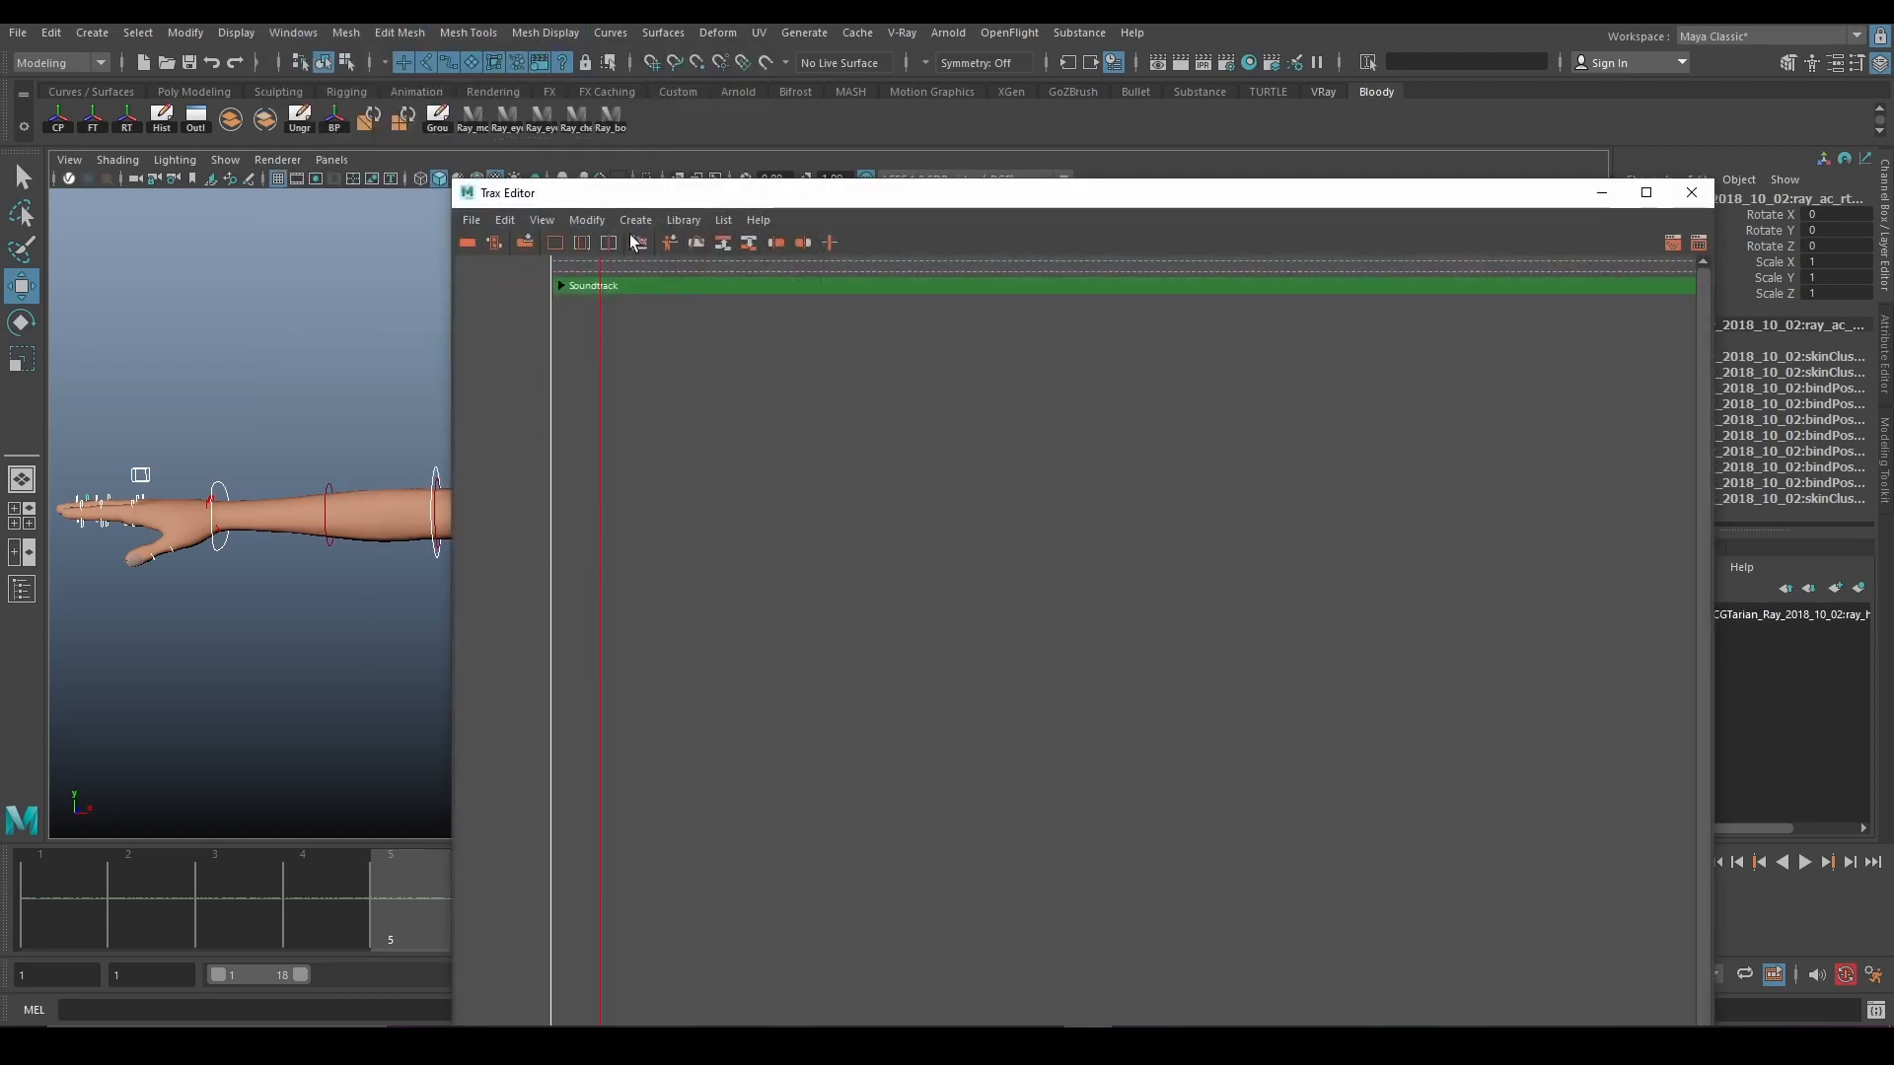
{"action": "left_click", "coordinate": [559, 286]}
{"action": "left_click", "coordinate": [713, 323]}
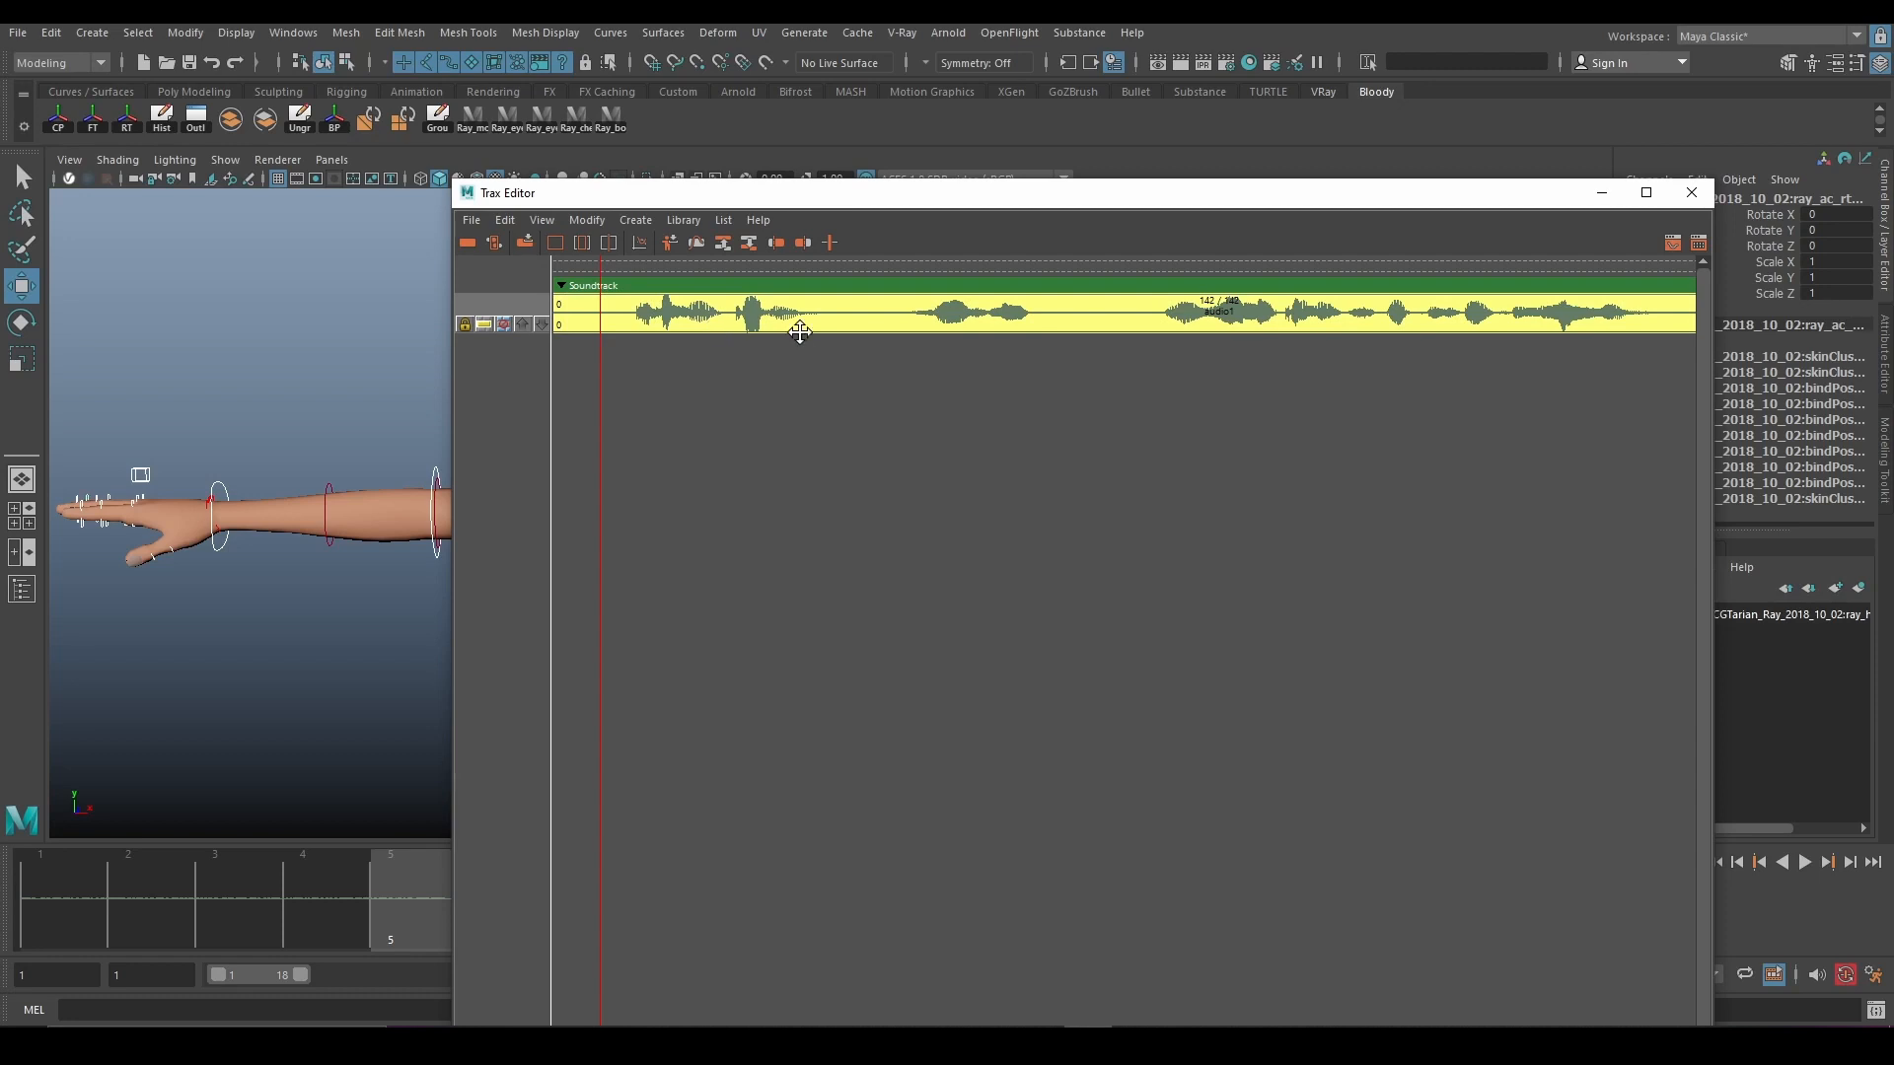
{"action": "left_click_drag", "start_coordinate": [800, 332], "coordinate": [739, 335]}
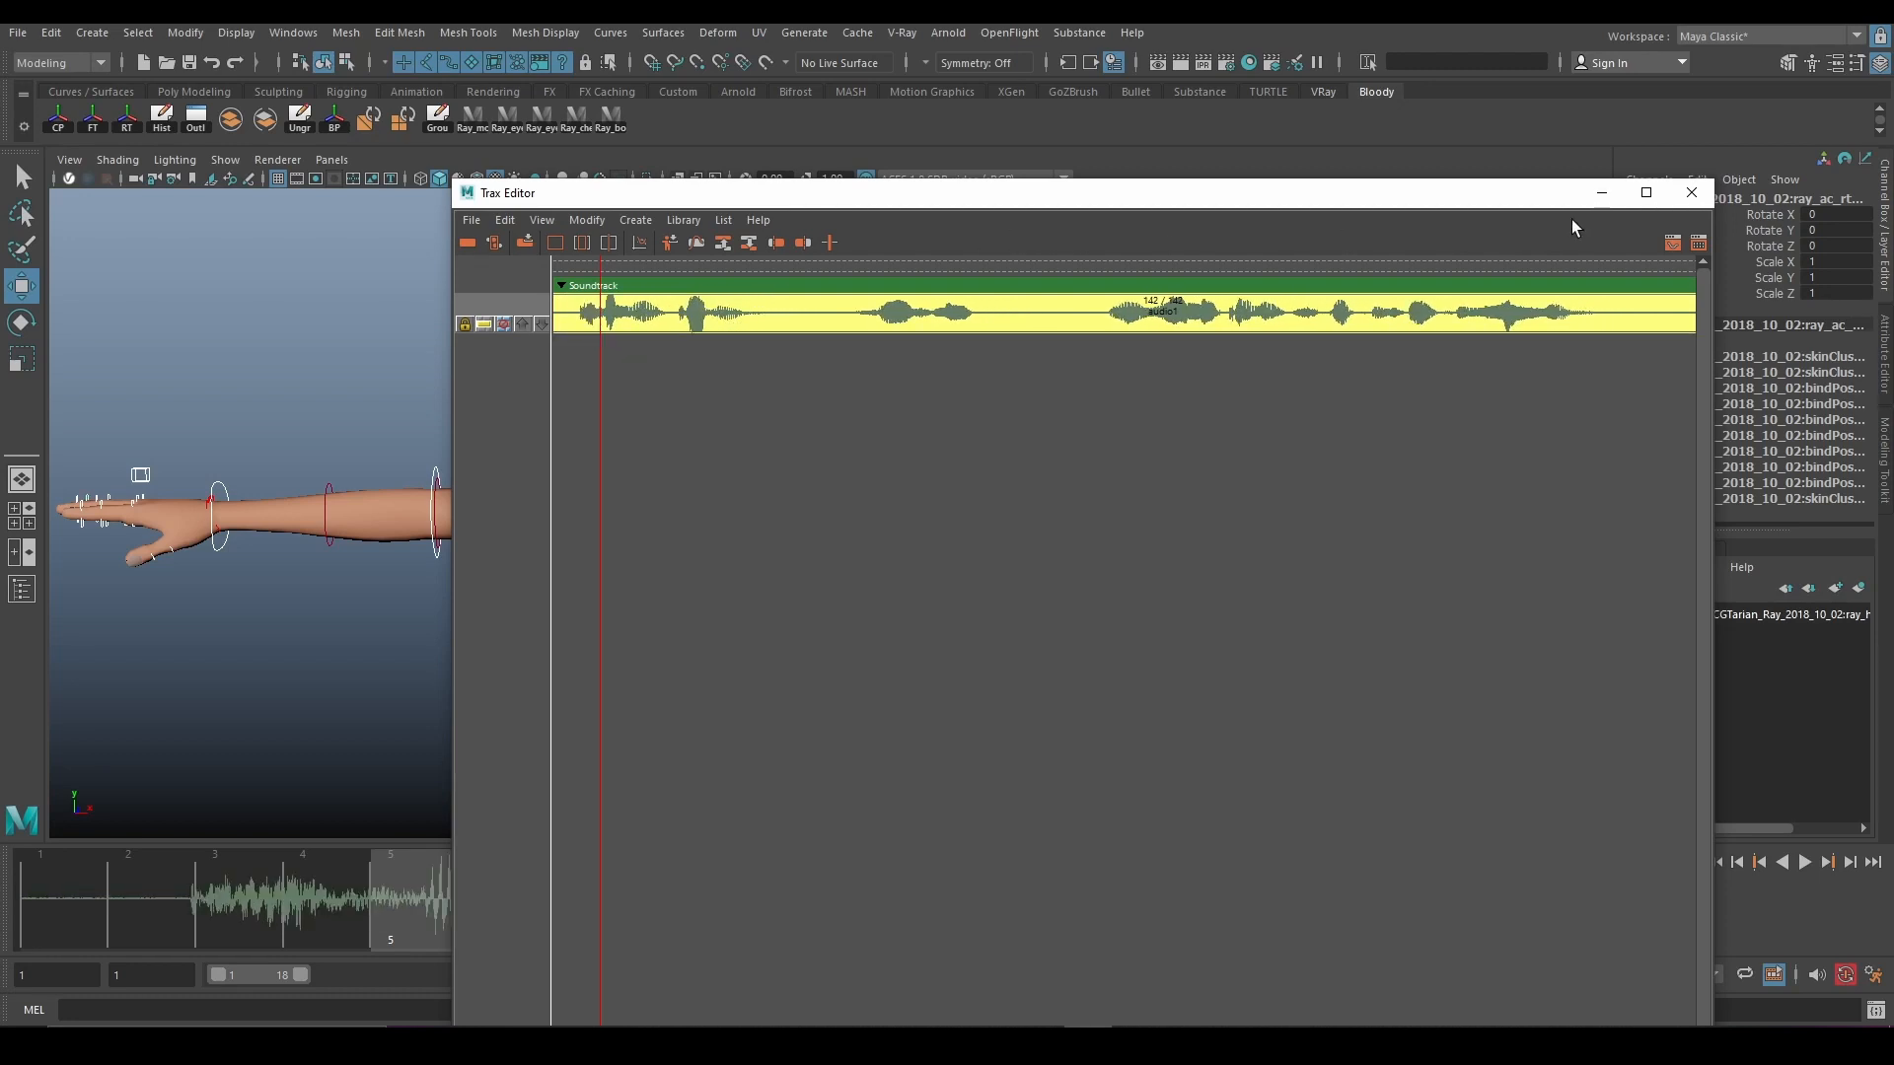
{"action": "left_click", "coordinate": [1697, 201]}
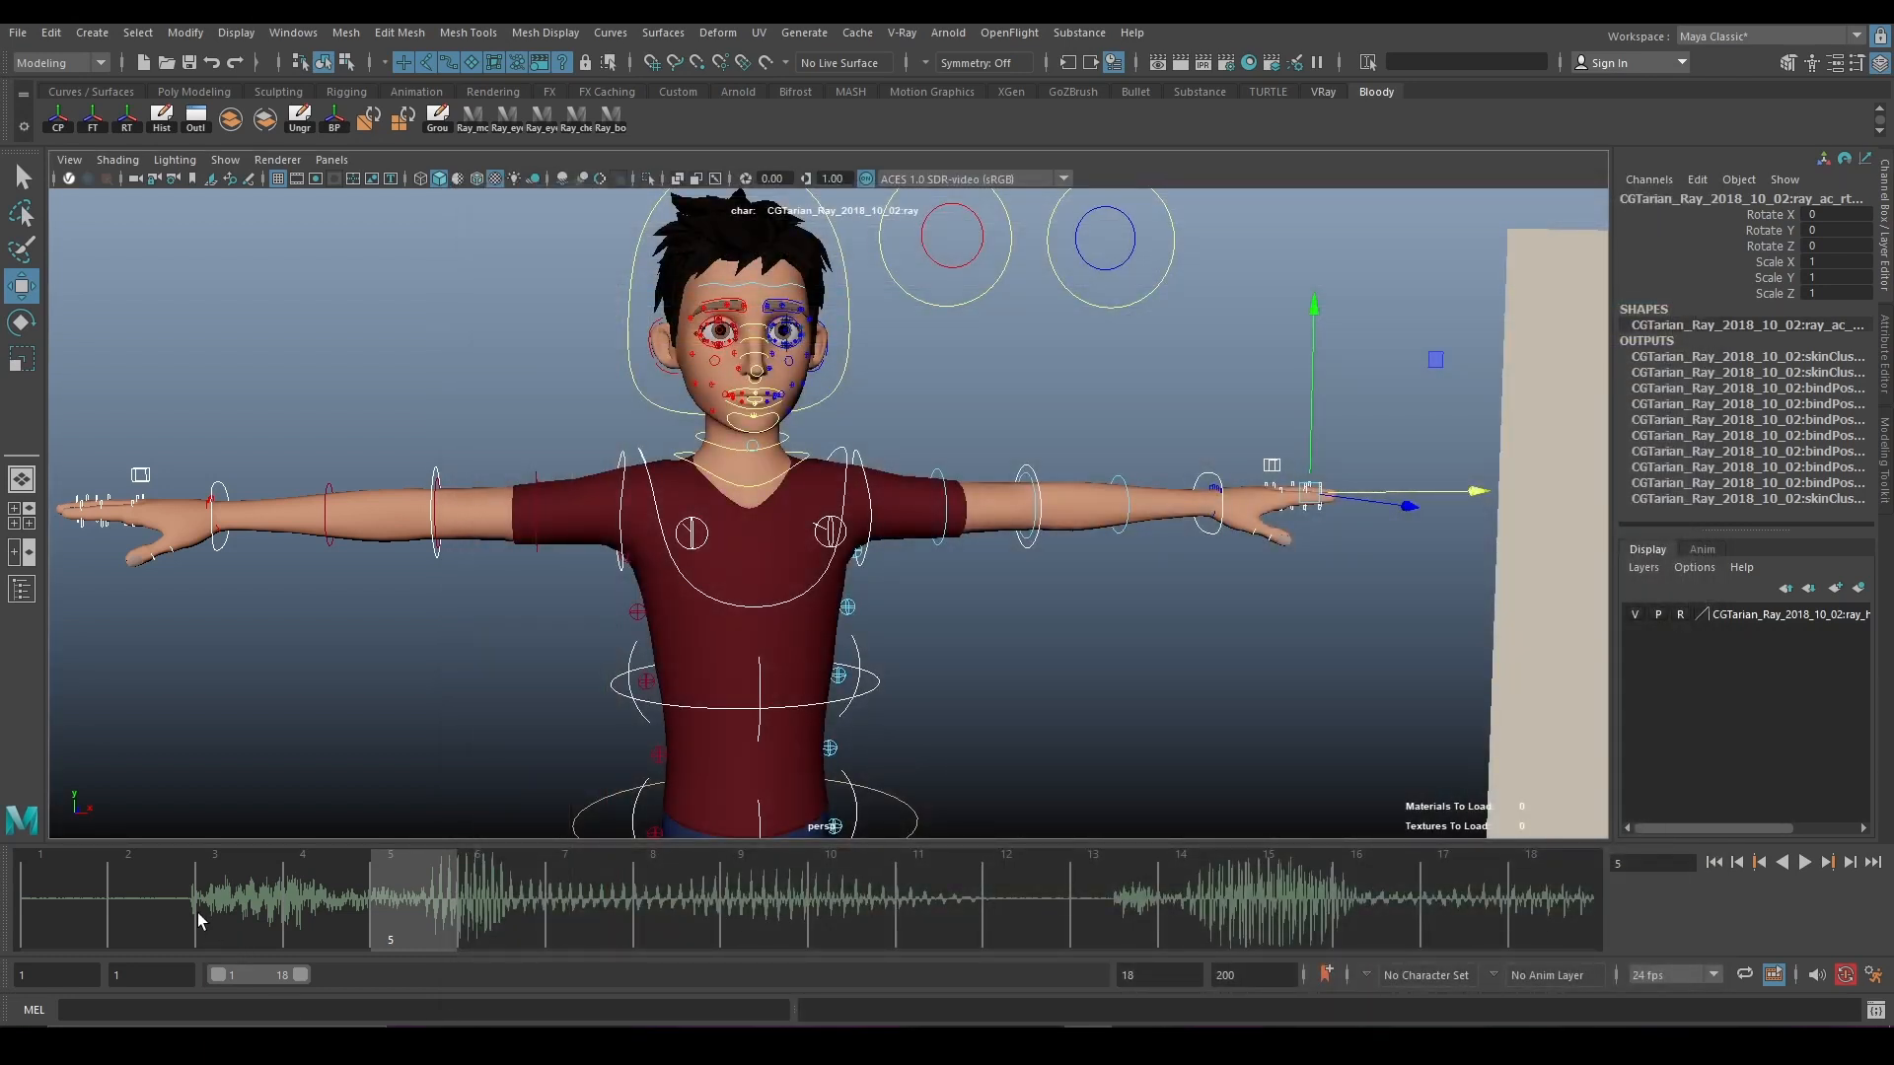
Play the shifted dialogue audio from the start of the timeline to check its timing.
{"action": "left_click_drag", "start_coordinate": [197, 913], "coordinate": [2, 868]}
{"action": "left_click", "coordinate": [1803, 862]}
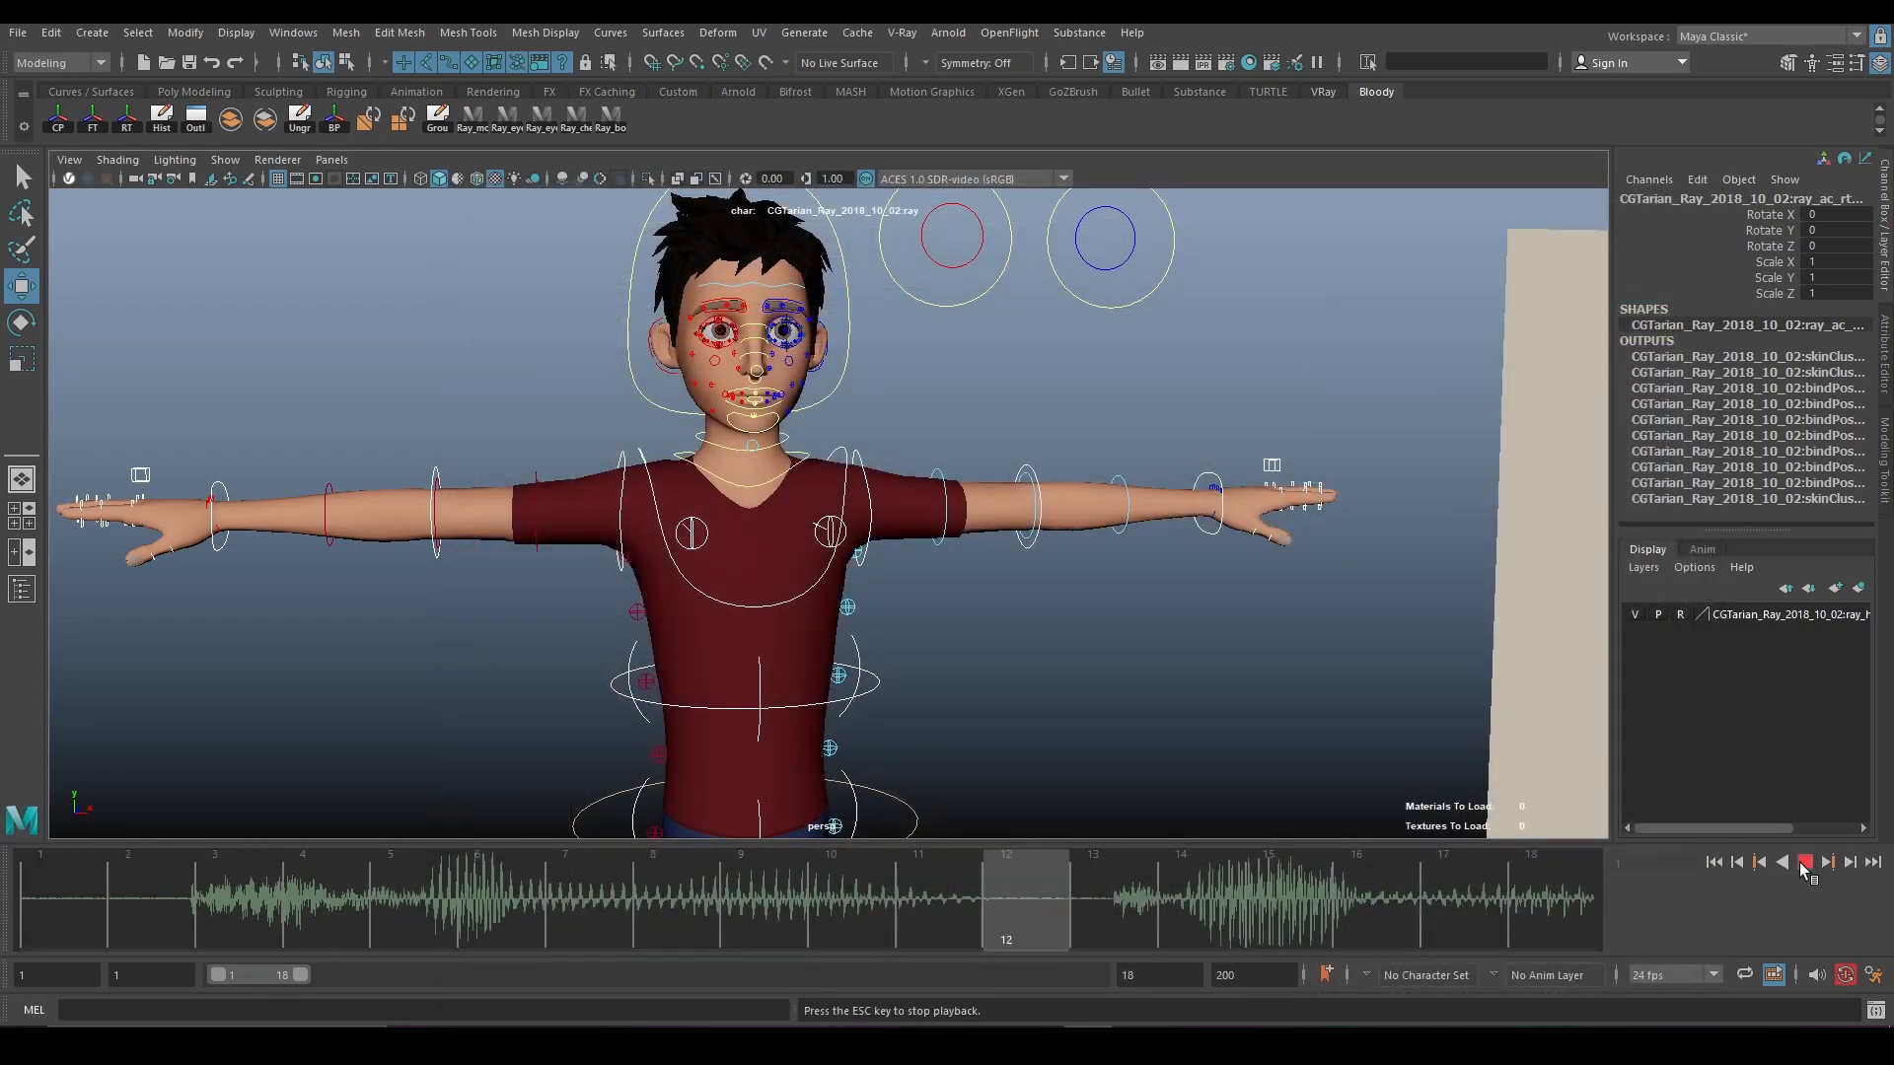
{"action": "left_click", "coordinate": [1802, 863]}
Return to frame 1 and key all the selected body controls.
{"action": "left_click", "coordinate": [27, 923]}
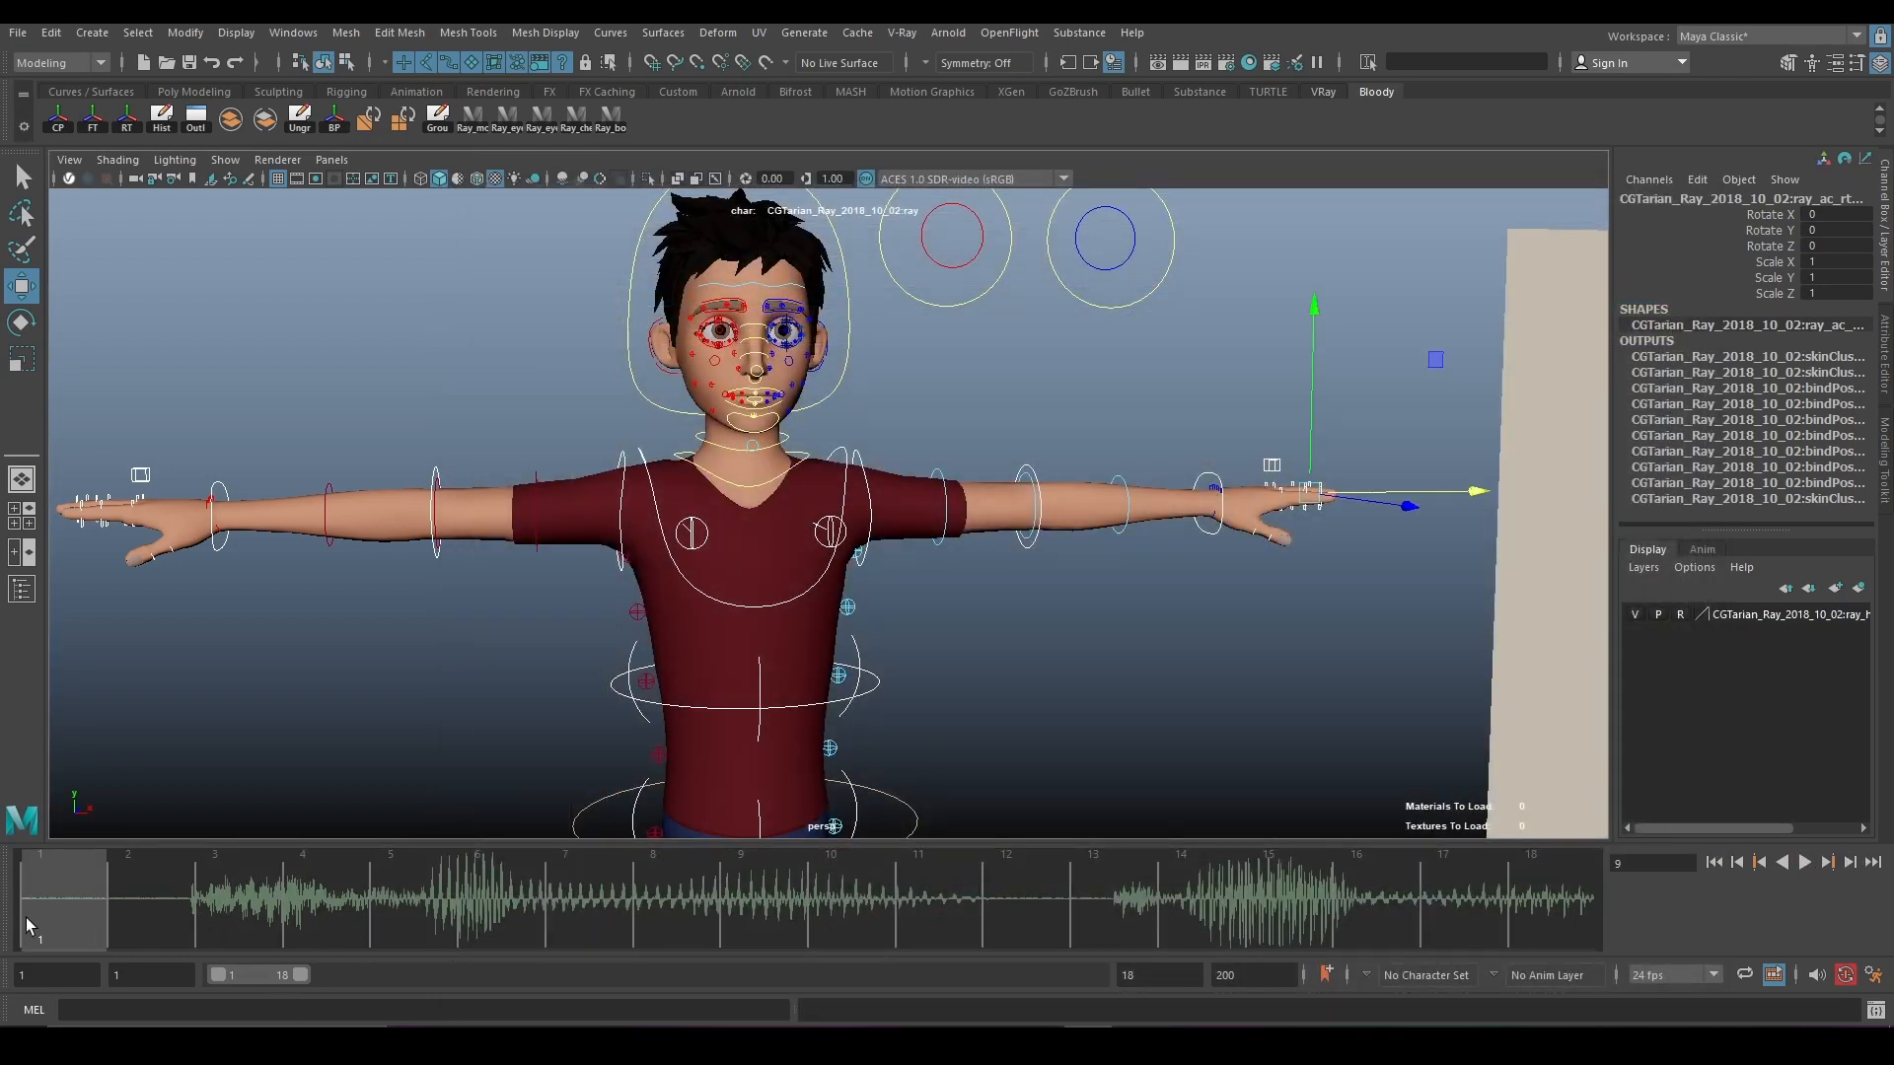
{"action": "mouse_move", "coordinate": [25, 917]}
{"action": "left_mouse_down"}
{"action": "mouse_move", "coordinate": [119, 924]}
{"action": "mouse_move", "coordinate": [2, 921]}
{"action": "left_mouse_up"}
Rotate the left shoulder control downward so the left arm hangs beside the body.
{"action": "left_click", "coordinate": [867, 471]}
{"action": "left_click_drag", "start_coordinate": [866, 507], "coordinate": [833, 499], "text": "alt"}
{"action": "key", "text": "e"}
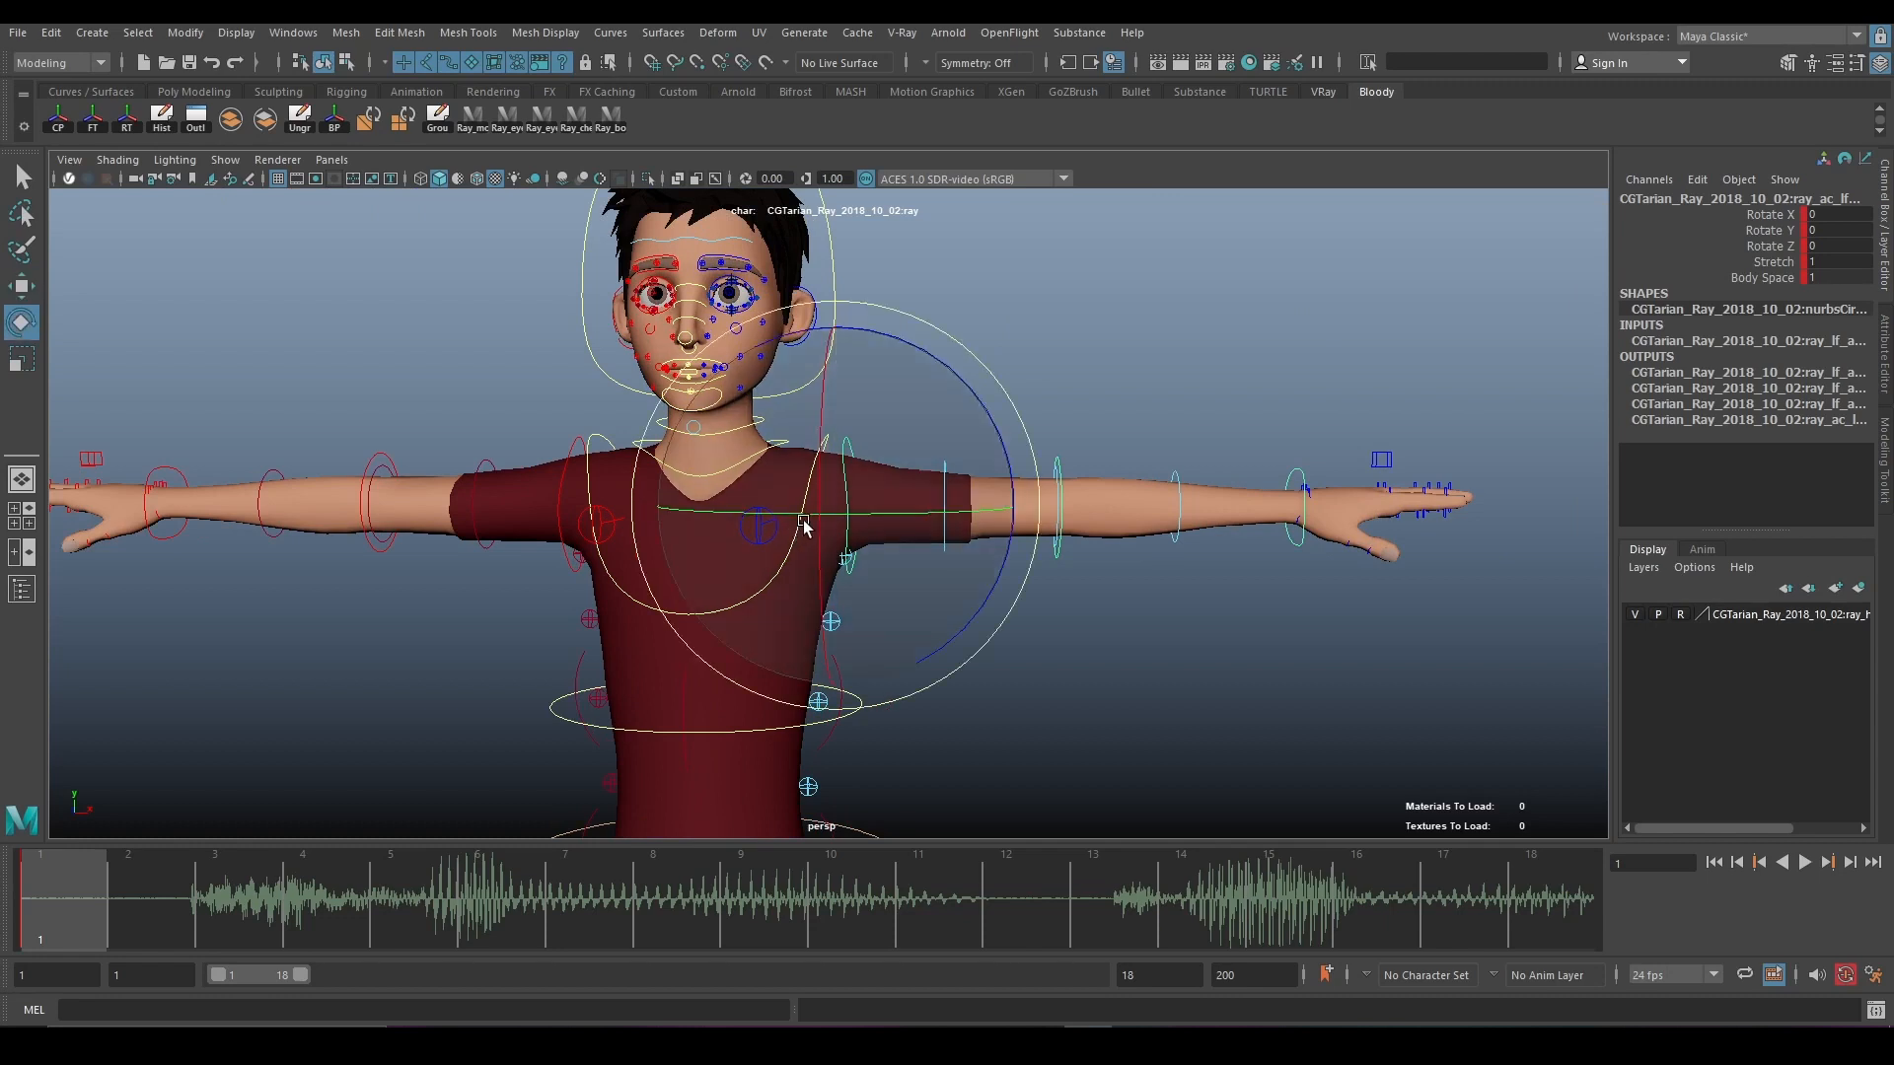
{"action": "left_click_drag", "start_coordinate": [965, 409], "coordinate": [915, 611]}
Bend the left elbow so the forearm points forward, with about Rotate X 112.656, Rotate Y -39.202 and Rotate Z -87.772.
{"action": "middle_click_drag", "start_coordinate": [915, 605], "coordinate": [899, 330], "text": "alt"}
{"action": "right_click_drag", "start_coordinate": [900, 331], "coordinate": [917, 437], "text": "alt"}
{"action": "left_click", "coordinate": [914, 421]}
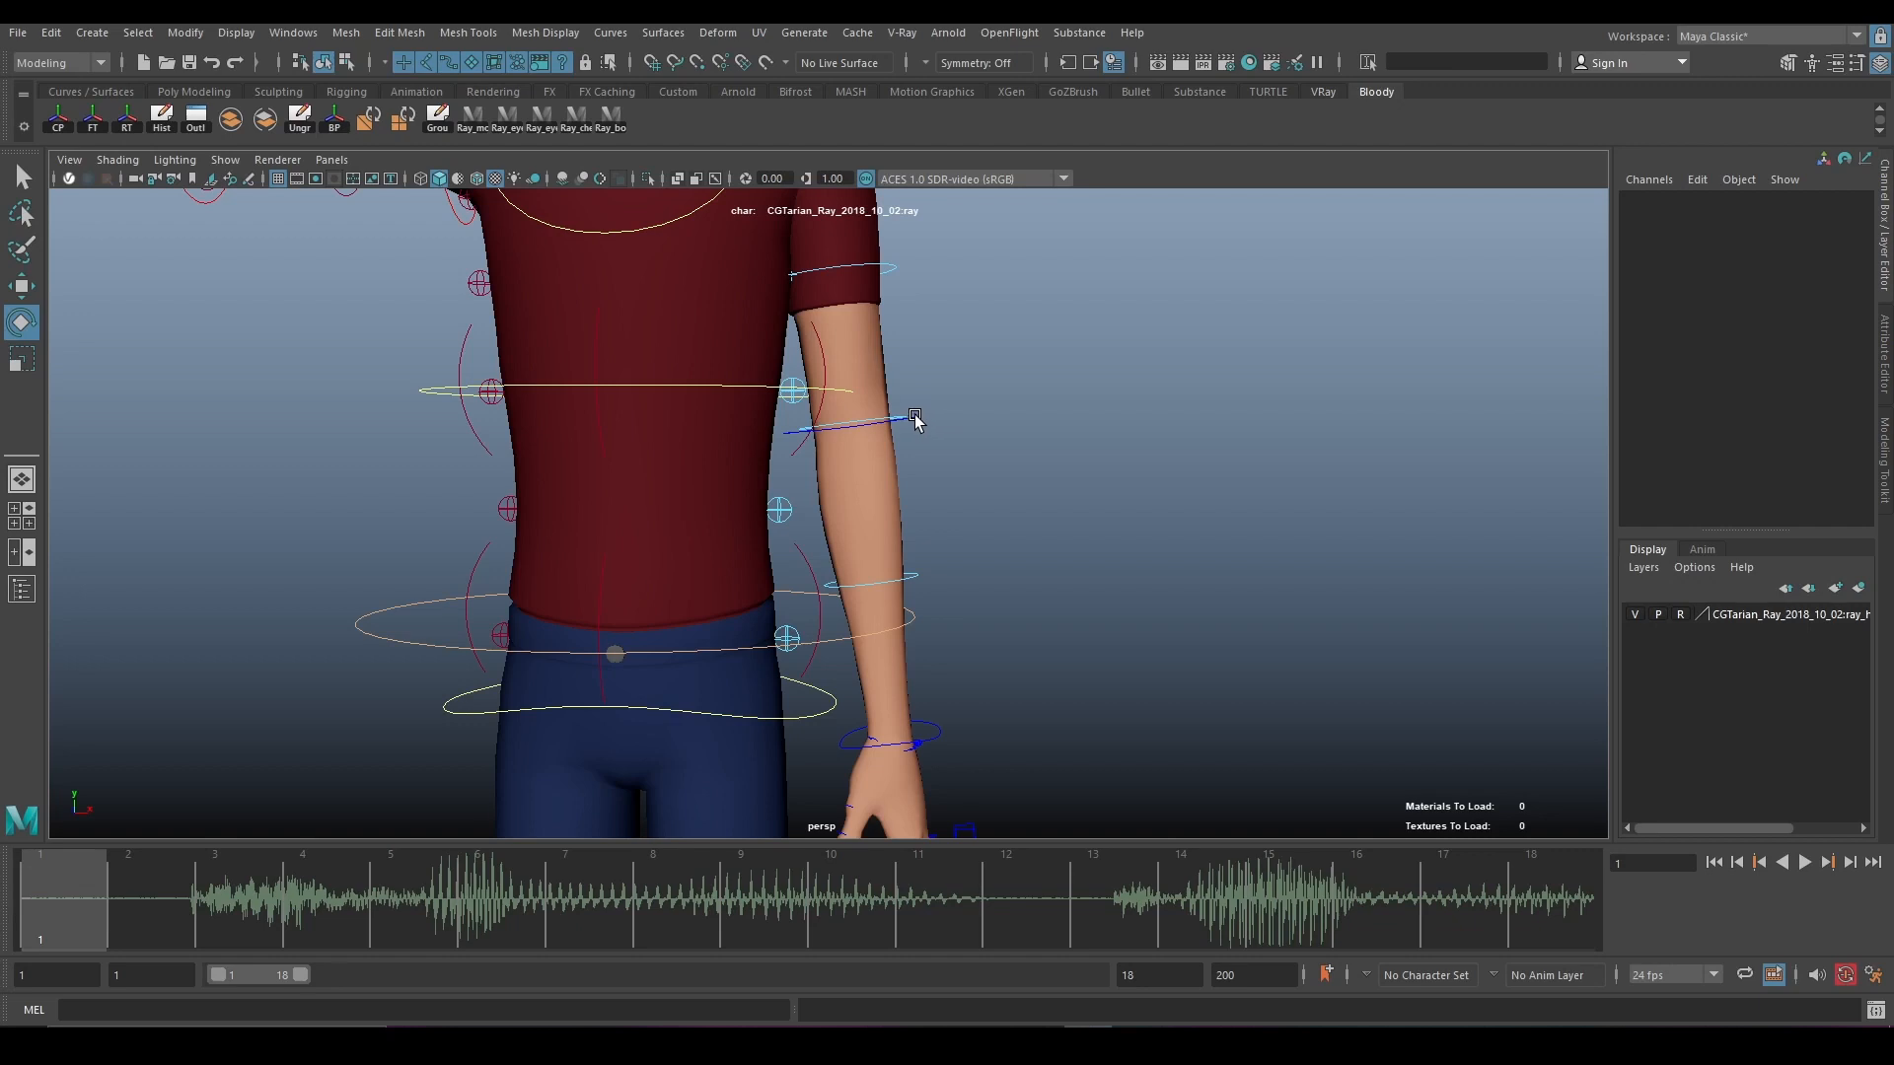
{"action": "left_click", "coordinate": [892, 422]}
{"action": "mouse_move", "coordinate": [832, 449]}
{"action": "left_mouse_down"}
{"action": "mouse_move", "coordinate": [655, 317]}
{"action": "mouse_move", "coordinate": [745, 409]}
{"action": "mouse_move", "coordinate": [1004, 493]}
{"action": "mouse_move", "coordinate": [837, 469]}
{"action": "left_mouse_up"}
{"action": "middle_click_drag", "start_coordinate": [838, 470], "coordinate": [837, 631], "text": "alt"}
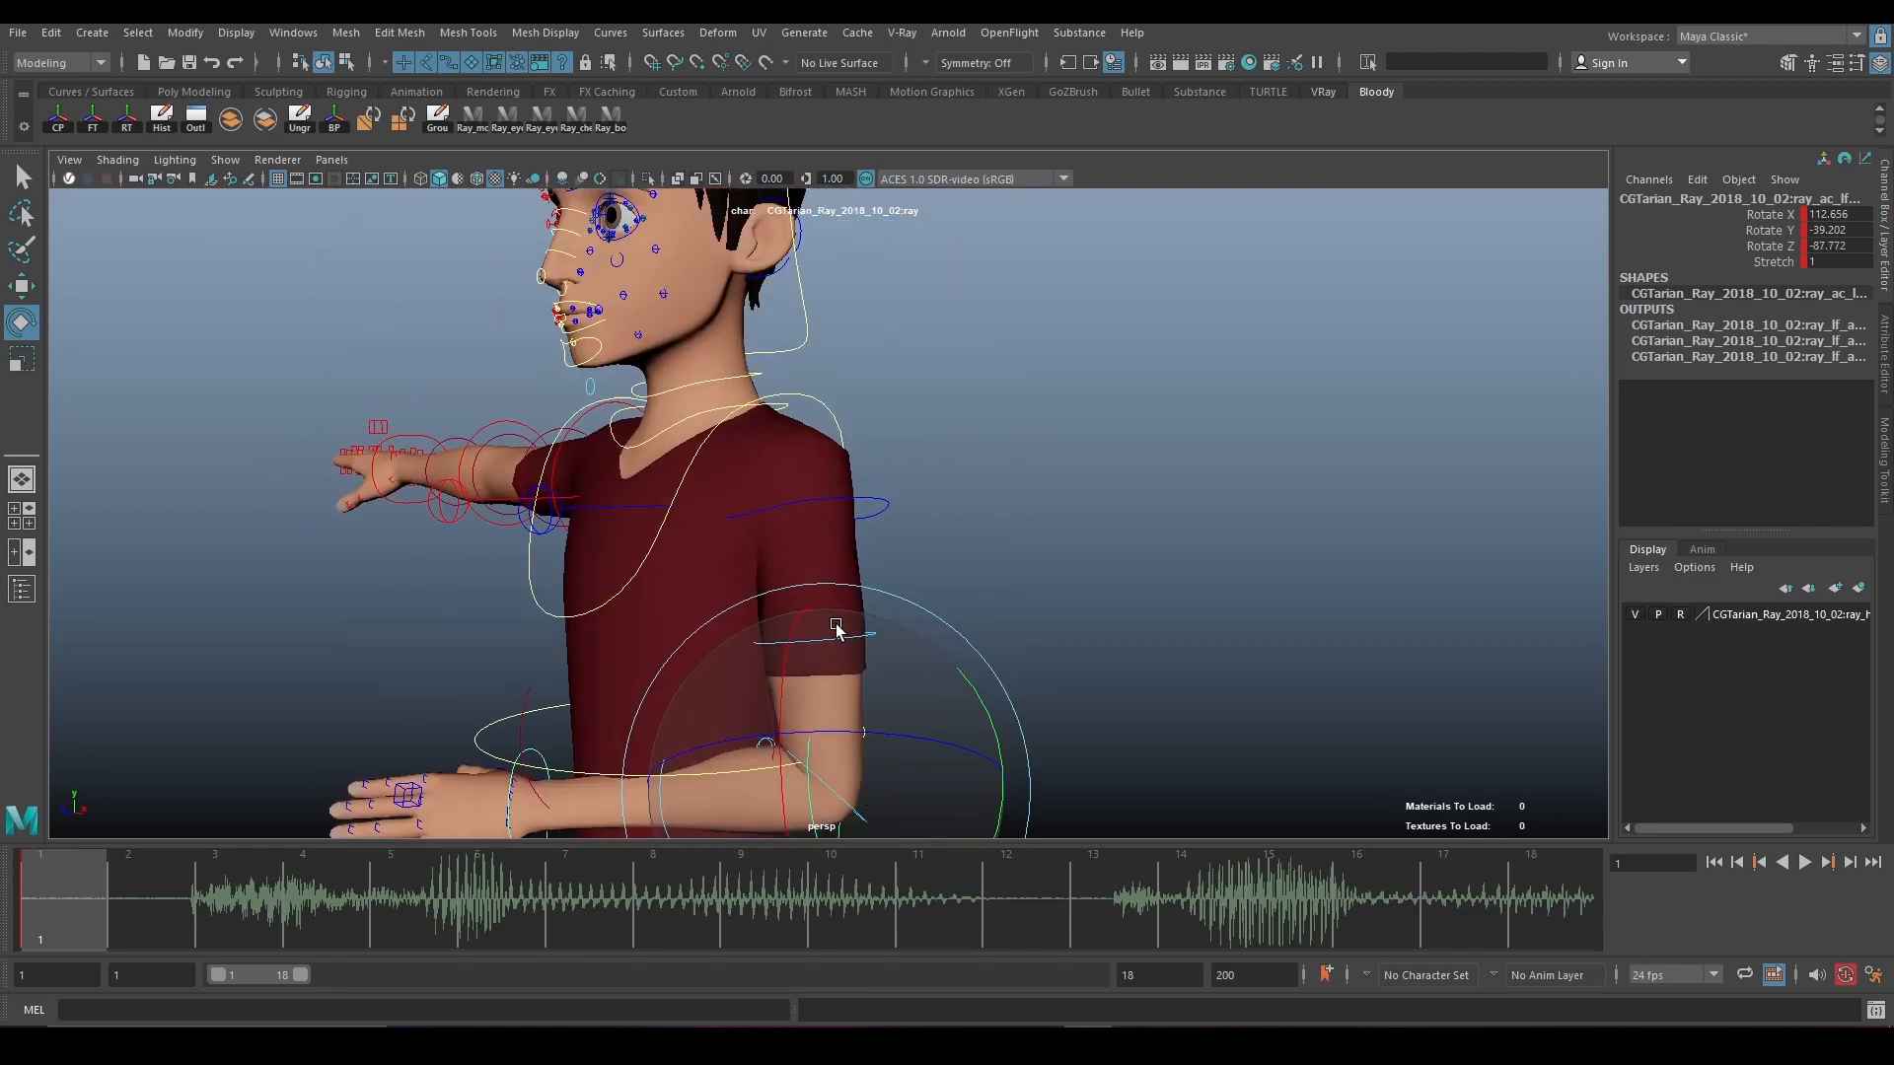
Lower the left clavicle control to about Rotate Z -2.9 and rotate the left upper arm slightly away from the torso.
{"action": "left_click_drag", "start_coordinate": [837, 630], "coordinate": [860, 426], "text": "alt"}
{"action": "left_click", "coordinate": [815, 508]}
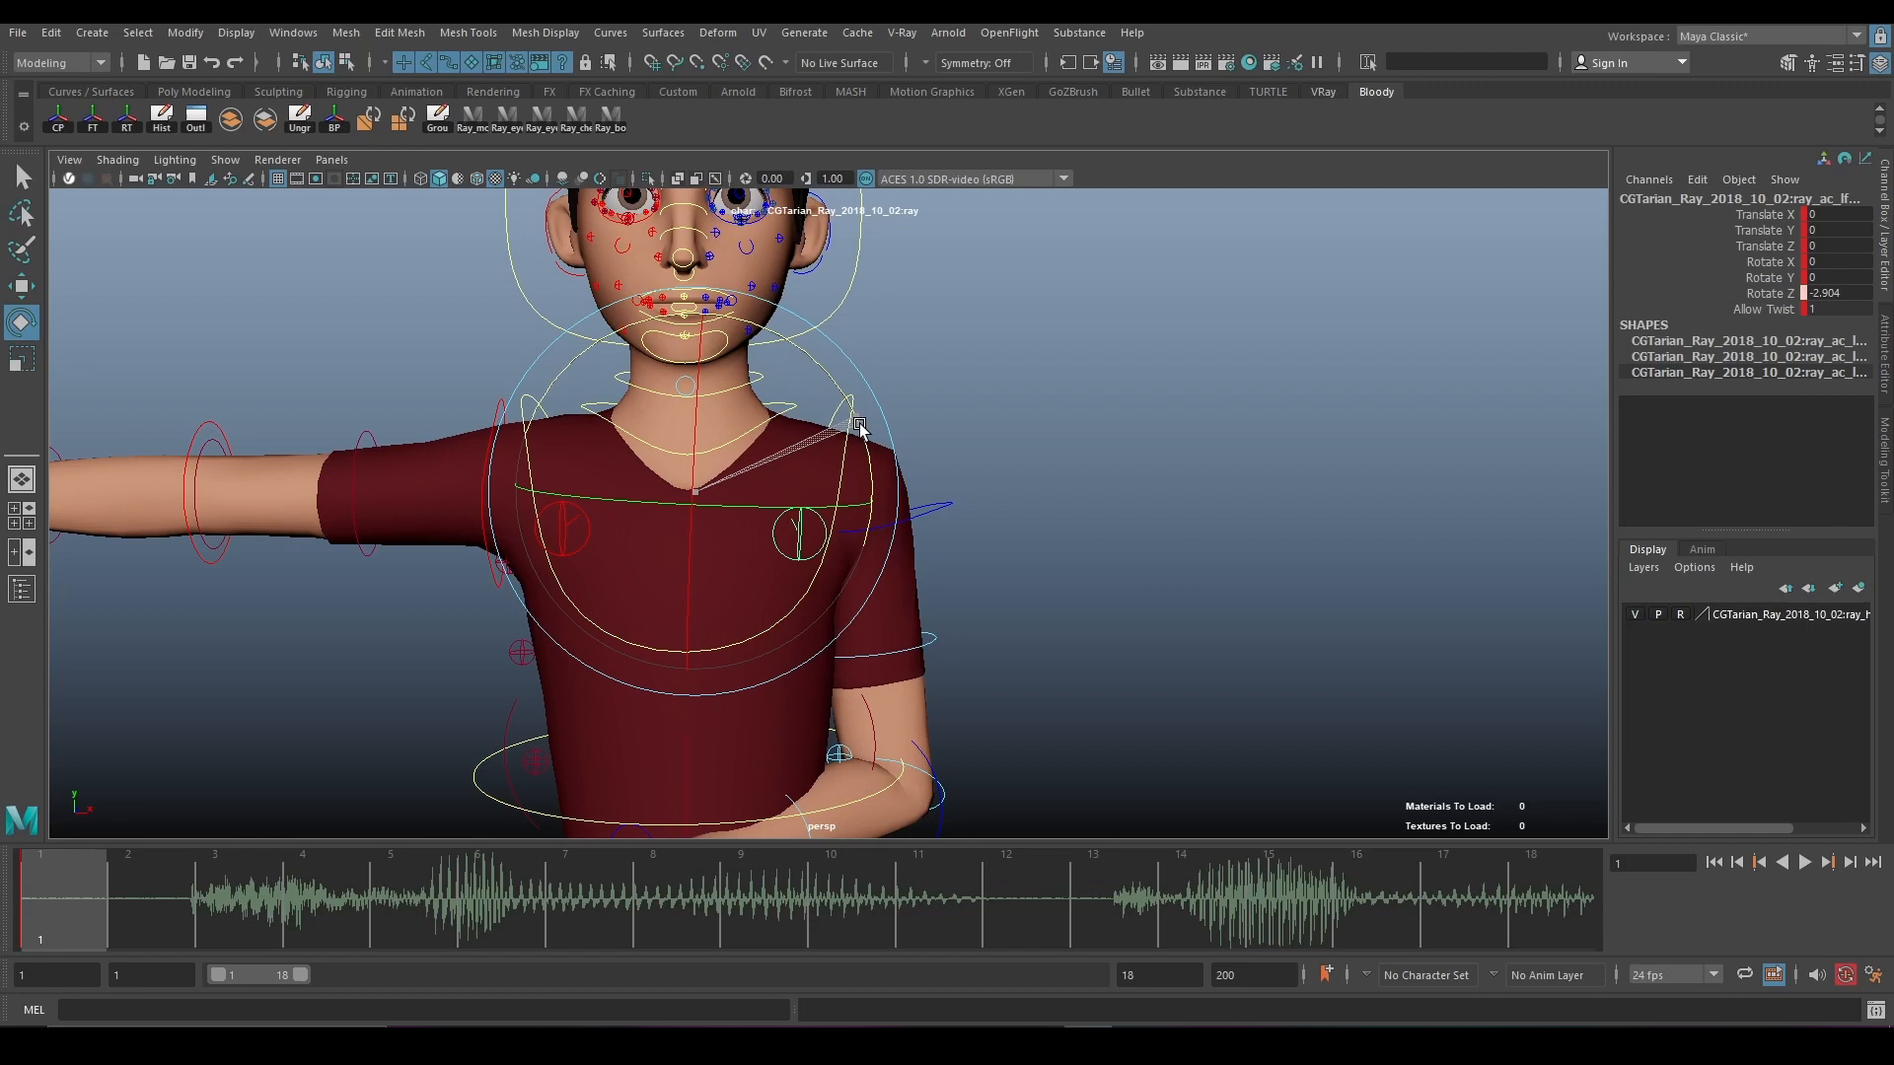
{"action": "left_click", "coordinate": [939, 513]}
{"action": "mouse_move", "coordinate": [936, 538]}
{"action": "left_mouse_down", "text": "alt"}
{"action": "mouse_move", "coordinate": [896, 531]}
{"action": "mouse_move", "coordinate": [912, 530]}
{"action": "left_mouse_up", "text": "alt"}
{"action": "left_click", "coordinate": [922, 508]}
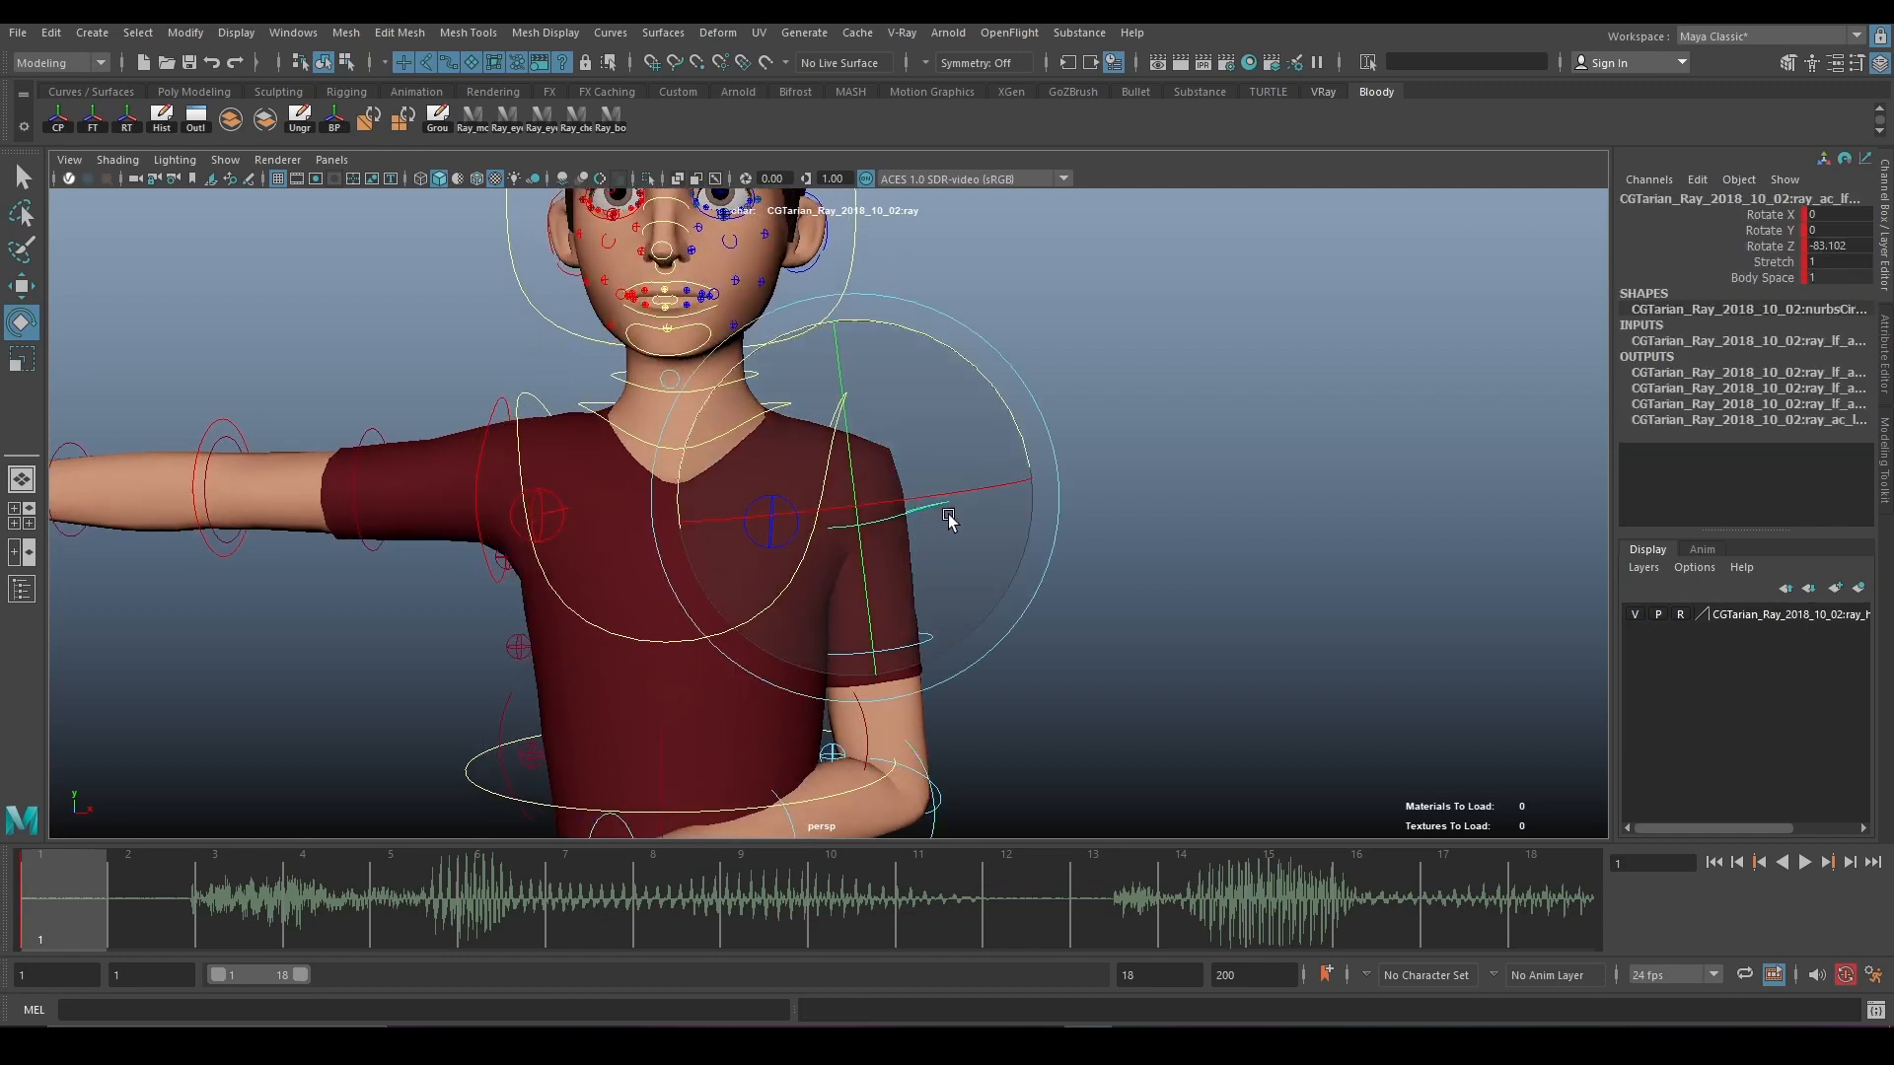
{"action": "mouse_move", "coordinate": [977, 393]}
{"action": "left_mouse_down"}
{"action": "mouse_move", "coordinate": [993, 410]}
{"action": "mouse_move", "coordinate": [977, 380]}
{"action": "left_mouse_up"}
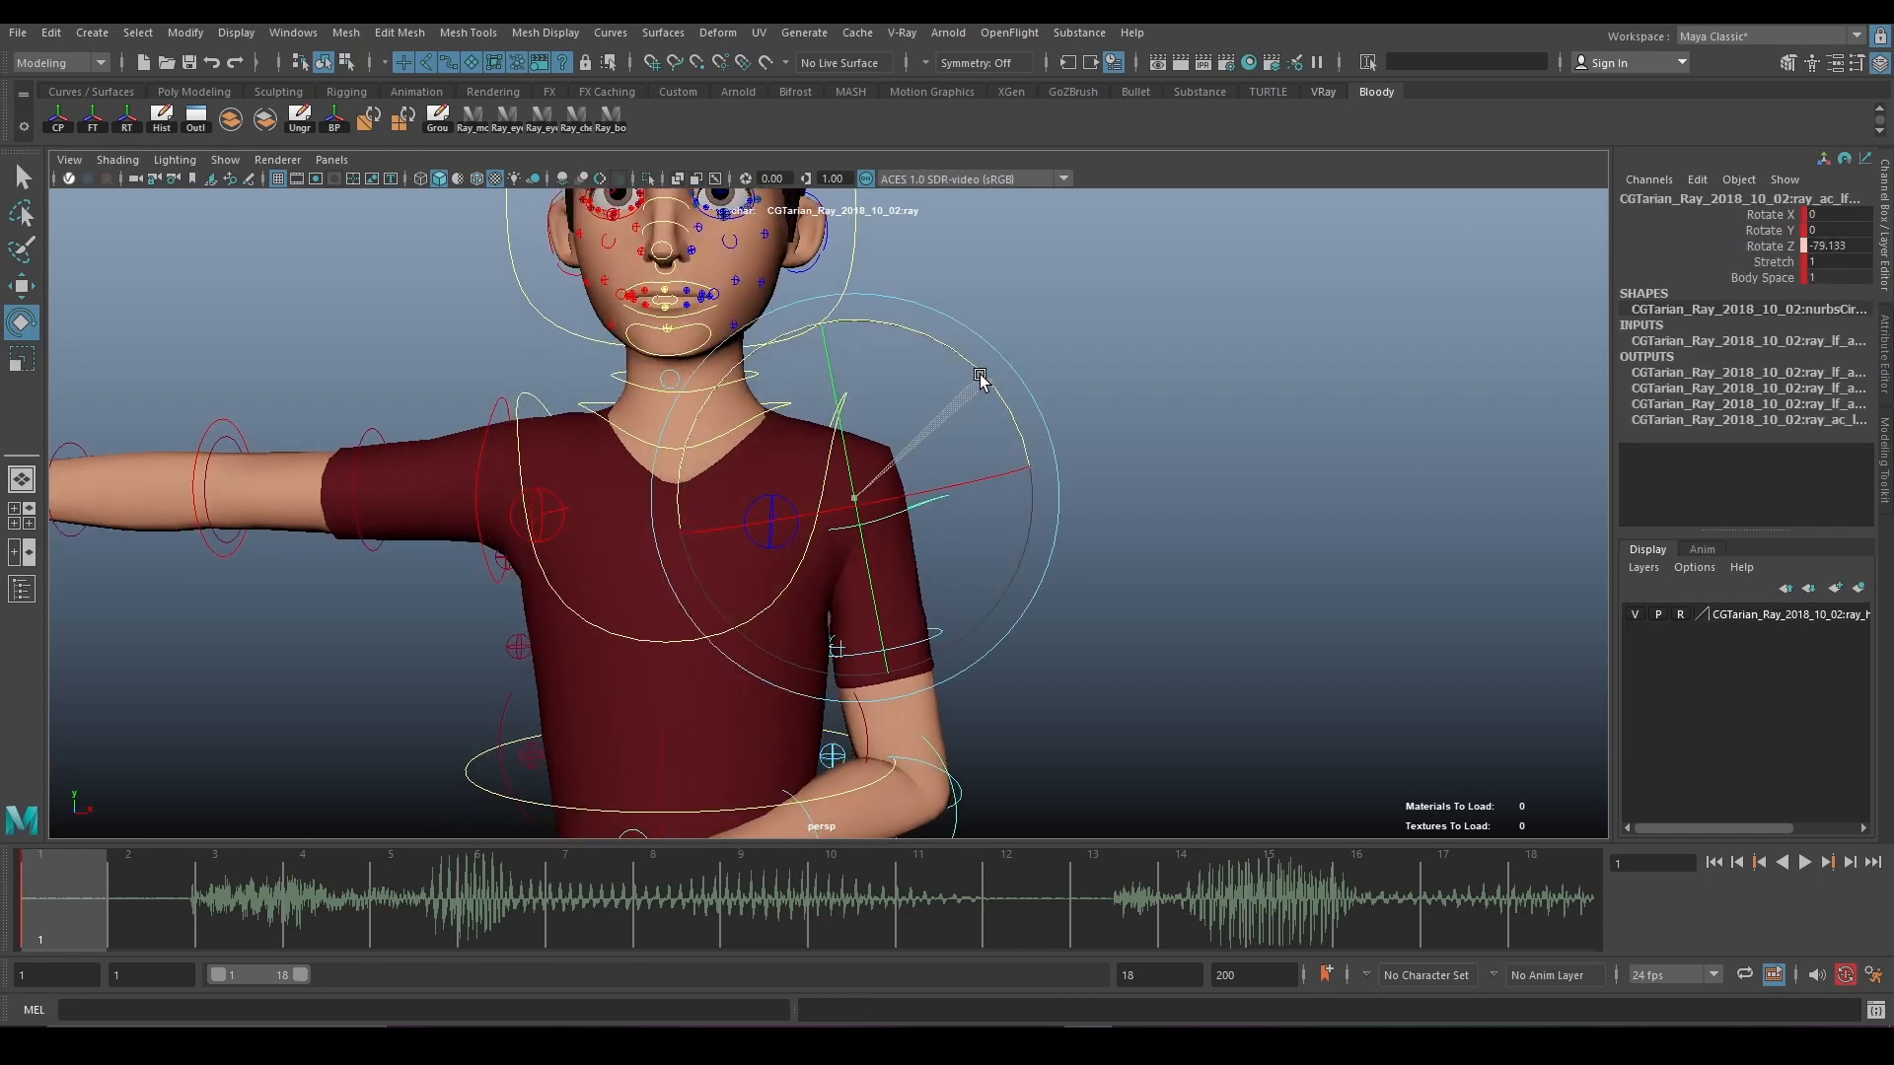
{"action": "left_click_drag", "start_coordinate": [858, 584], "coordinate": [854, 572]}
{"action": "left_click_drag", "start_coordinate": [935, 651], "coordinate": [700, 648], "text": "alt"}
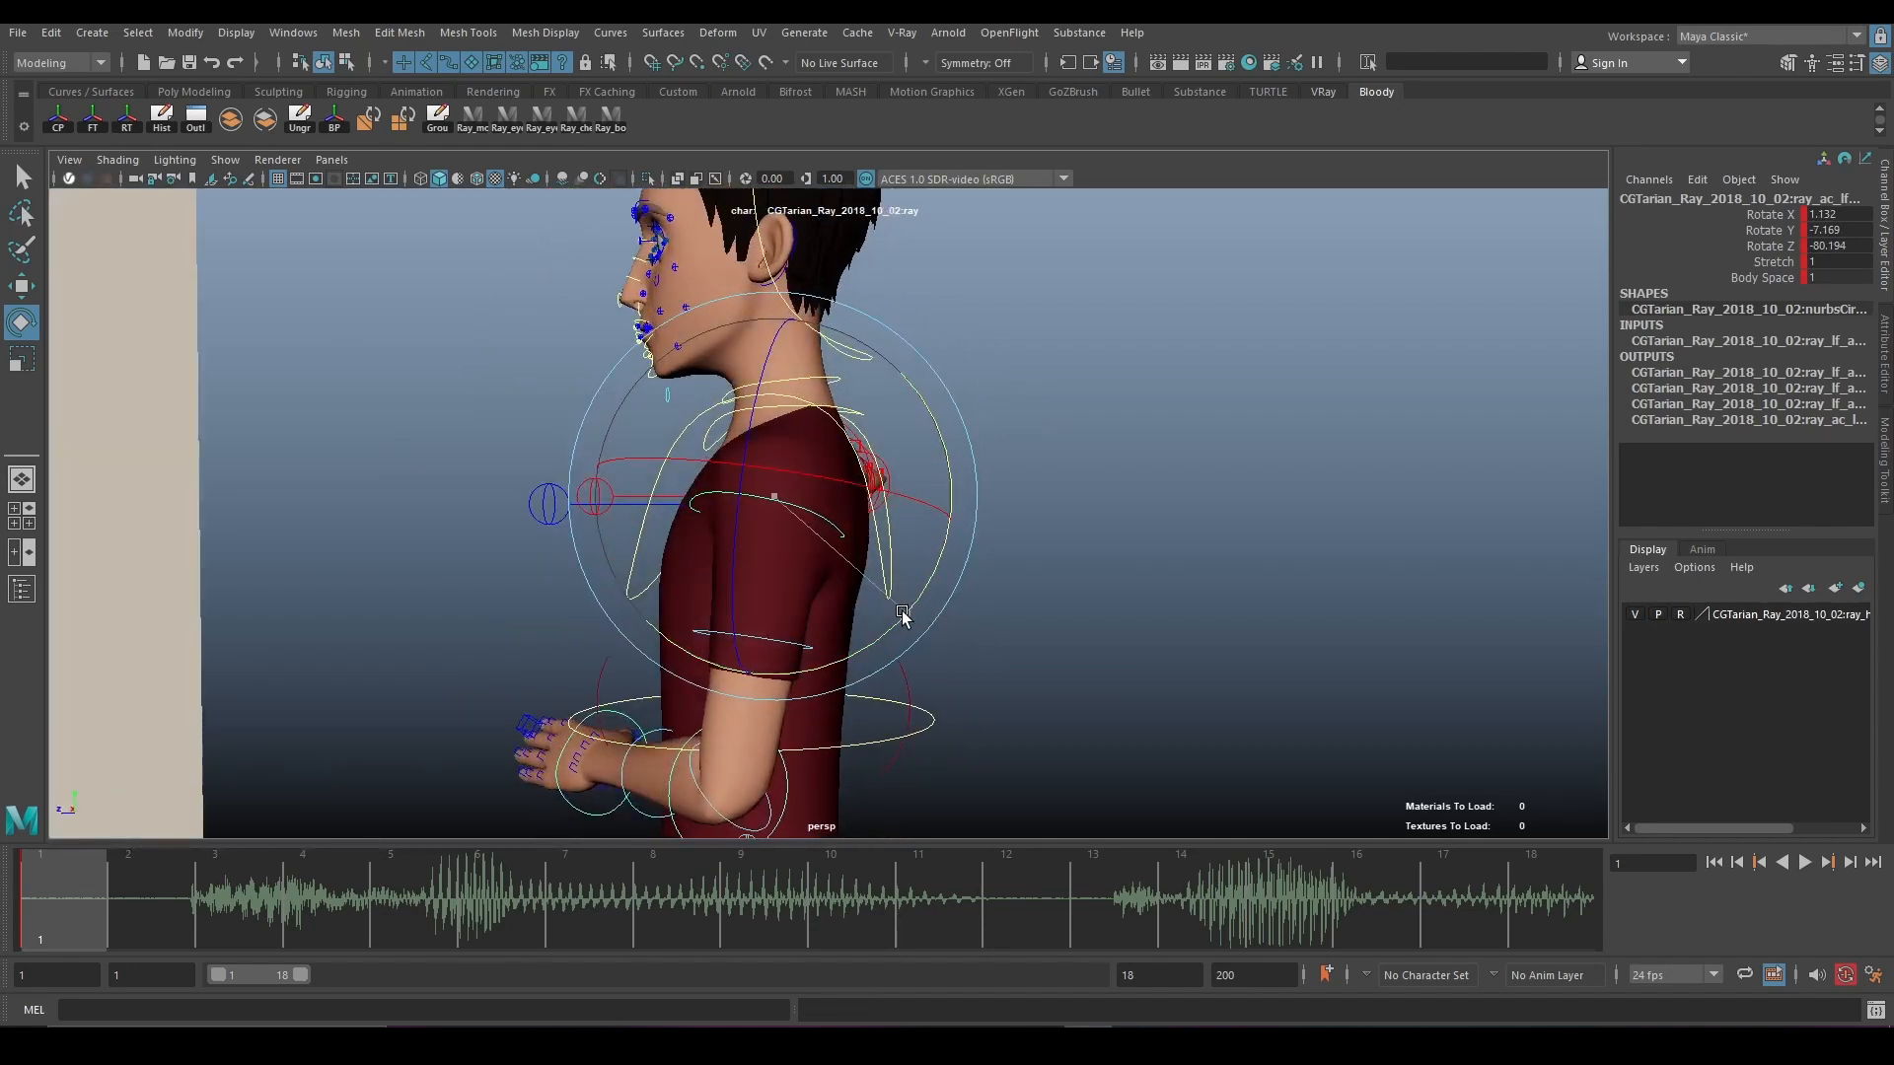
{"action": "left_click_drag", "start_coordinate": [902, 617], "coordinate": [1071, 651]}
Rotate the left elbow so the forearm lies across the stomach, at about Rotate X 97.024, Rotate Y -12.046 and Rotate Z -96.146.
{"action": "left_click", "coordinate": [750, 742]}
{"action": "left_click_drag", "start_coordinate": [980, 606], "coordinate": [753, 570]}
{"action": "left_click_drag", "start_coordinate": [756, 688], "coordinate": [947, 701], "text": "alt"}
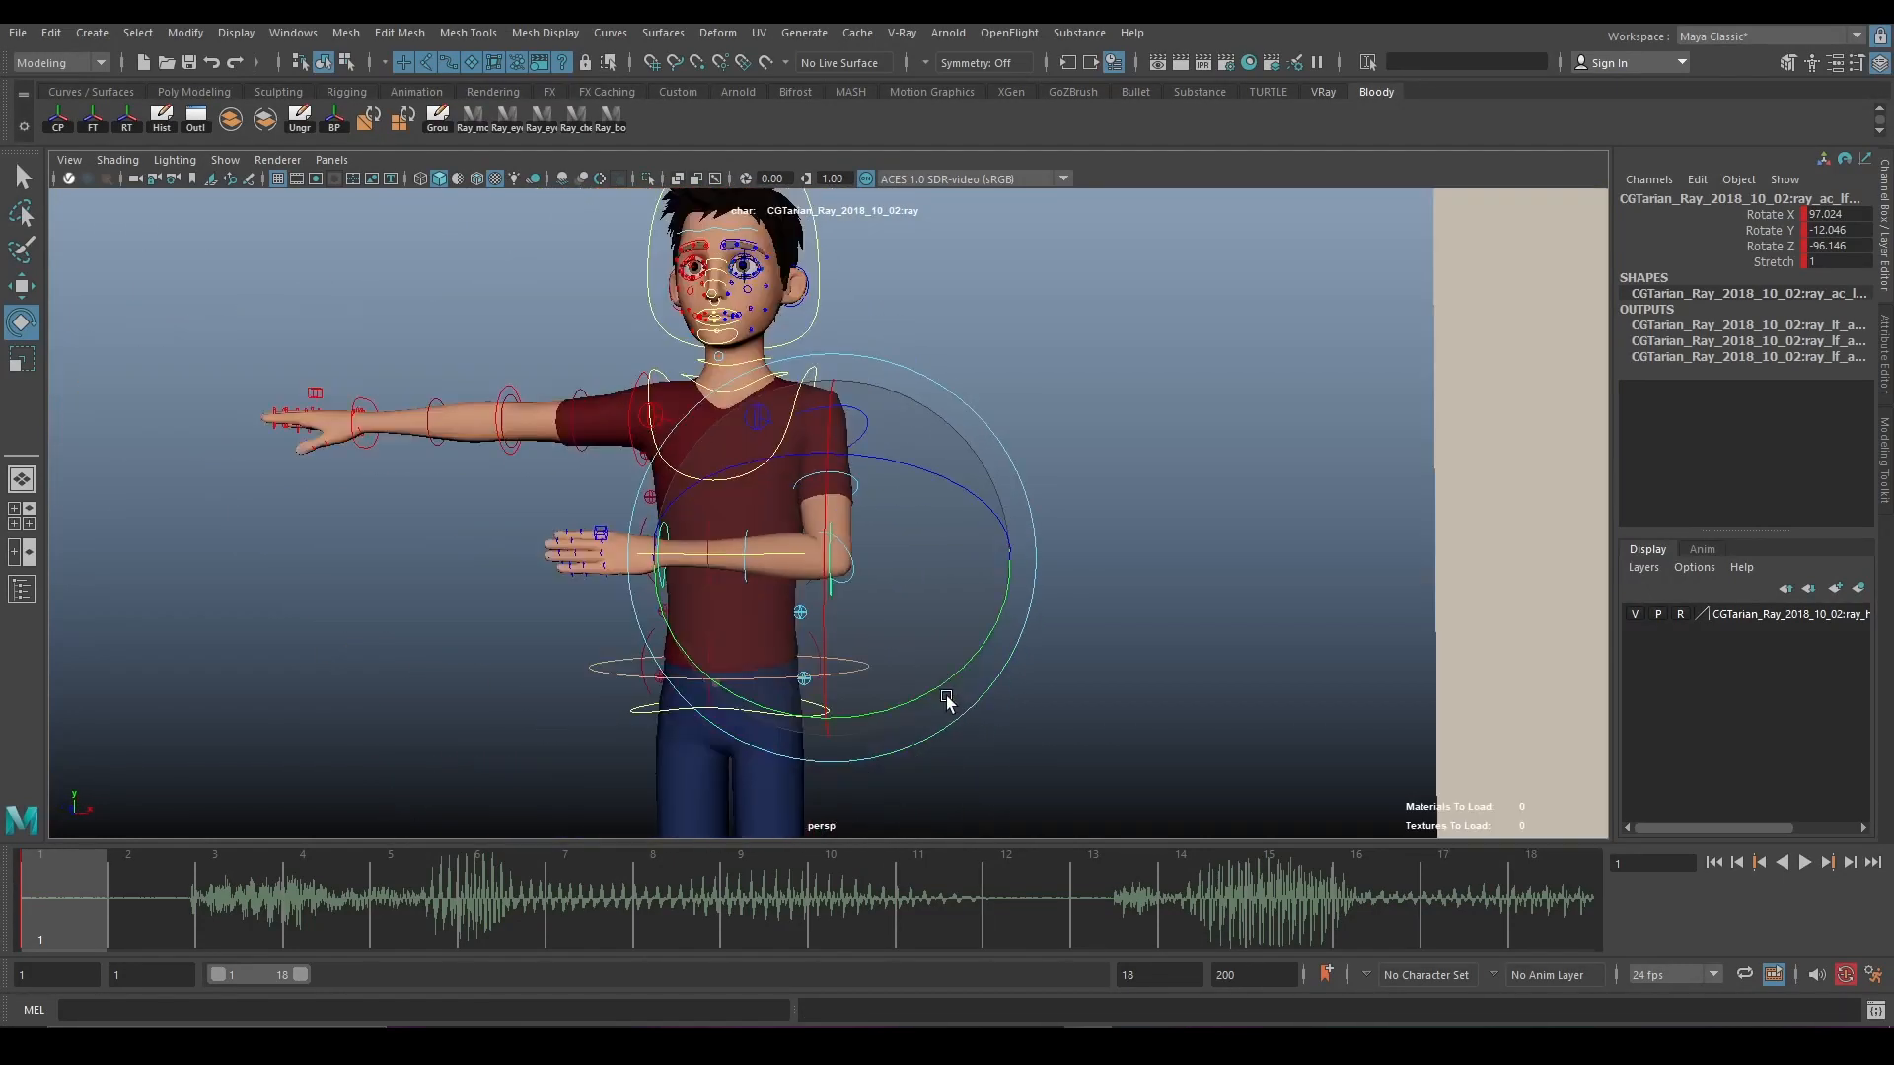
Curl all the left-hand fingers into a fist by rotating their joint controls together to about Rotate Z -66.987.
{"action": "scroll", "coordinate": [924, 698], "scroll_direction": "up", "scroll_amount": 5}
{"action": "middle_click_drag", "start_coordinate": [921, 698], "coordinate": [1003, 618], "text": "alt"}
{"action": "scroll", "coordinate": [889, 638], "scroll_direction": "up", "scroll_amount": 3}
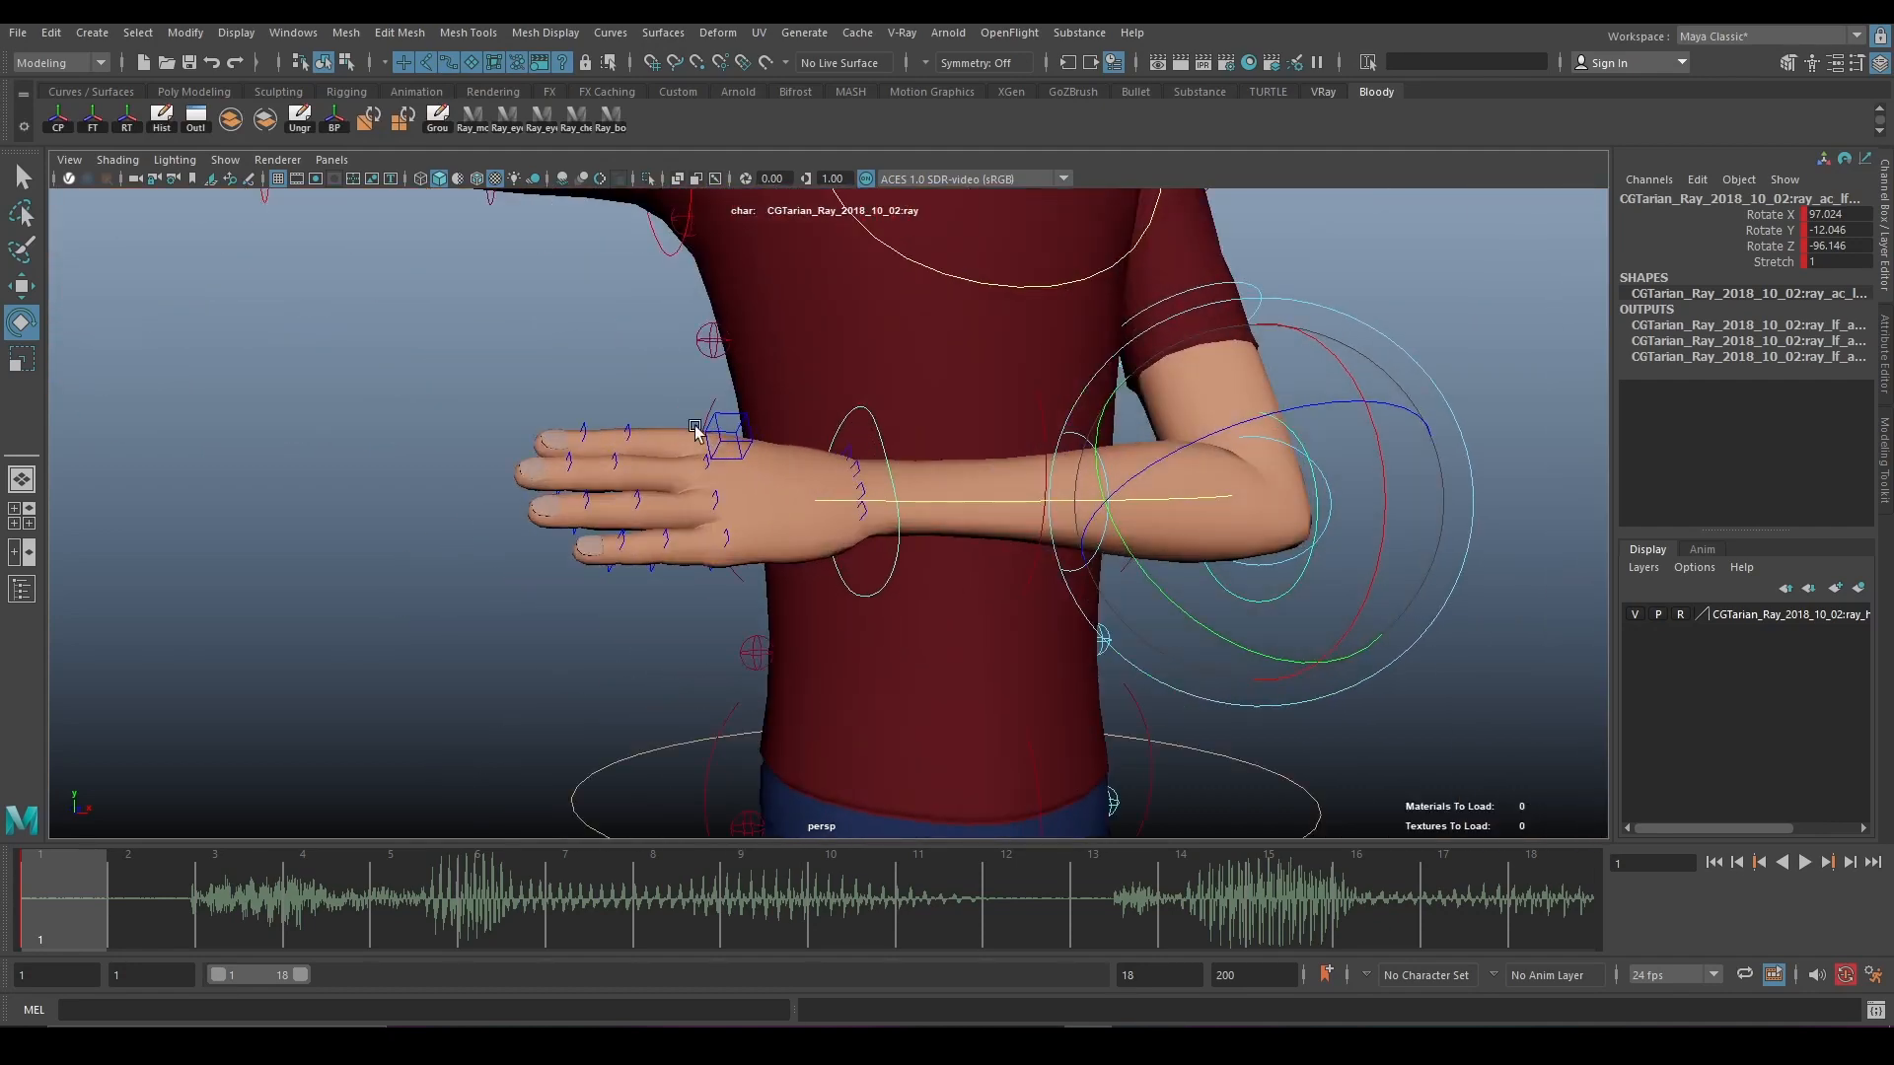
{"action": "left_click_drag", "start_coordinate": [708, 484], "coordinate": [649, 474], "text": "alt"}
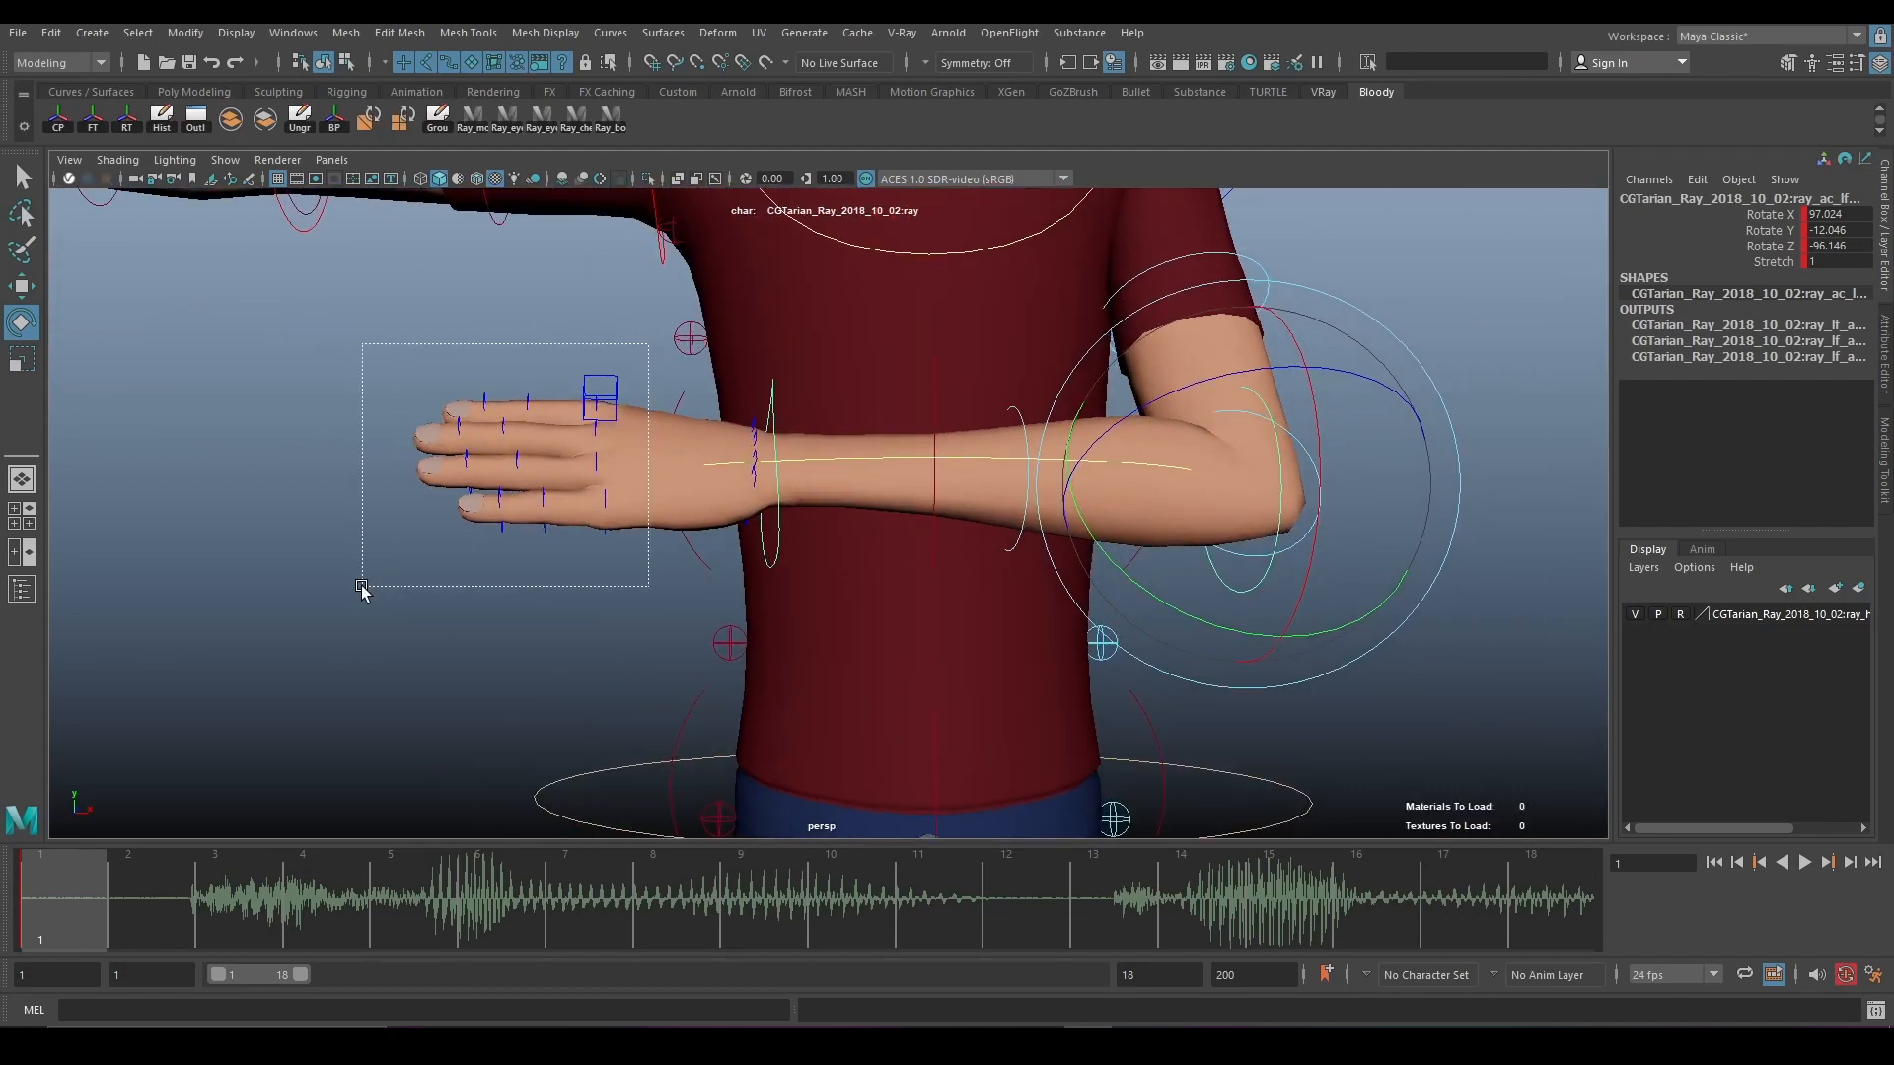
{"action": "left_click_drag", "start_coordinate": [362, 586], "coordinate": [361, 587]}
{"action": "left_click_drag", "start_coordinate": [457, 470], "coordinate": [480, 461], "text": "alt"}
{"action": "key", "text": "q"}
{"action": "middle_click_drag", "start_coordinate": [534, 450], "coordinate": [555, 645], "text": "alt"}
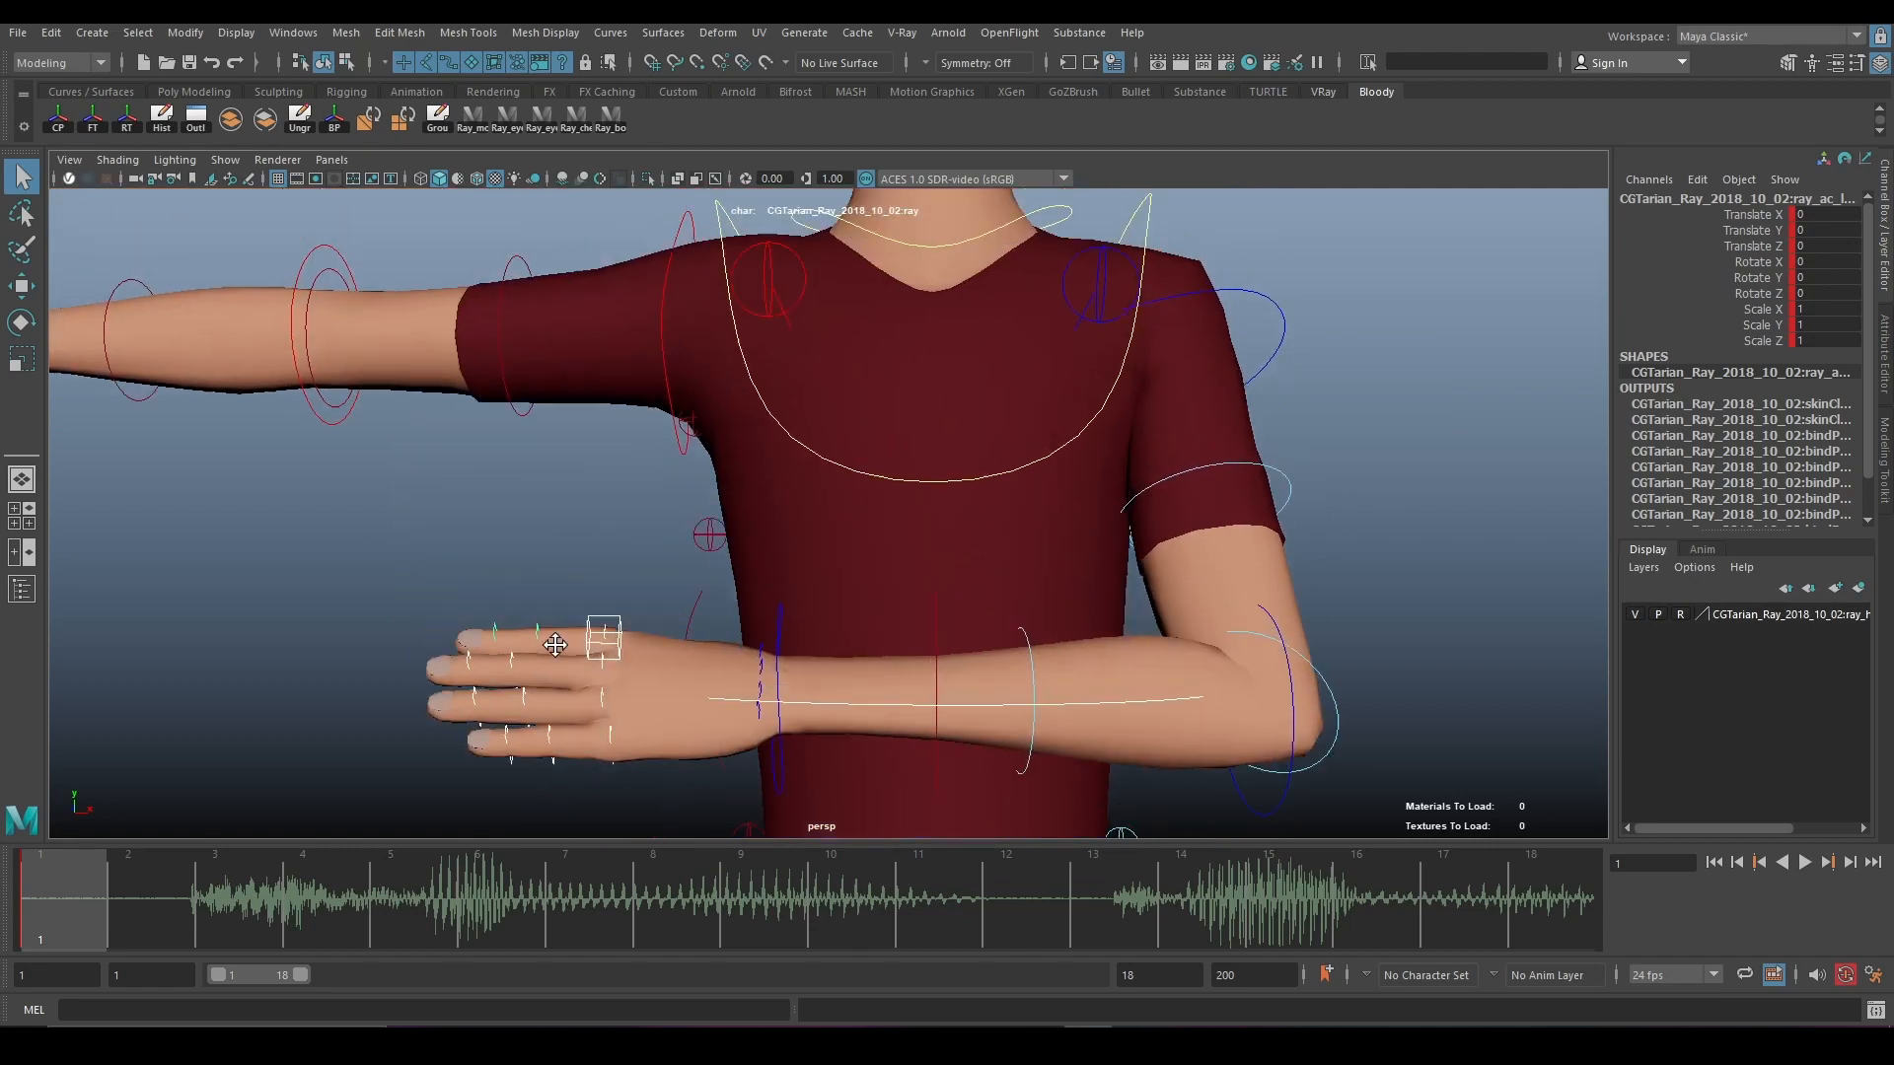
{"action": "left_click_drag", "start_coordinate": [555, 644], "coordinate": [565, 653], "text": "alt"}
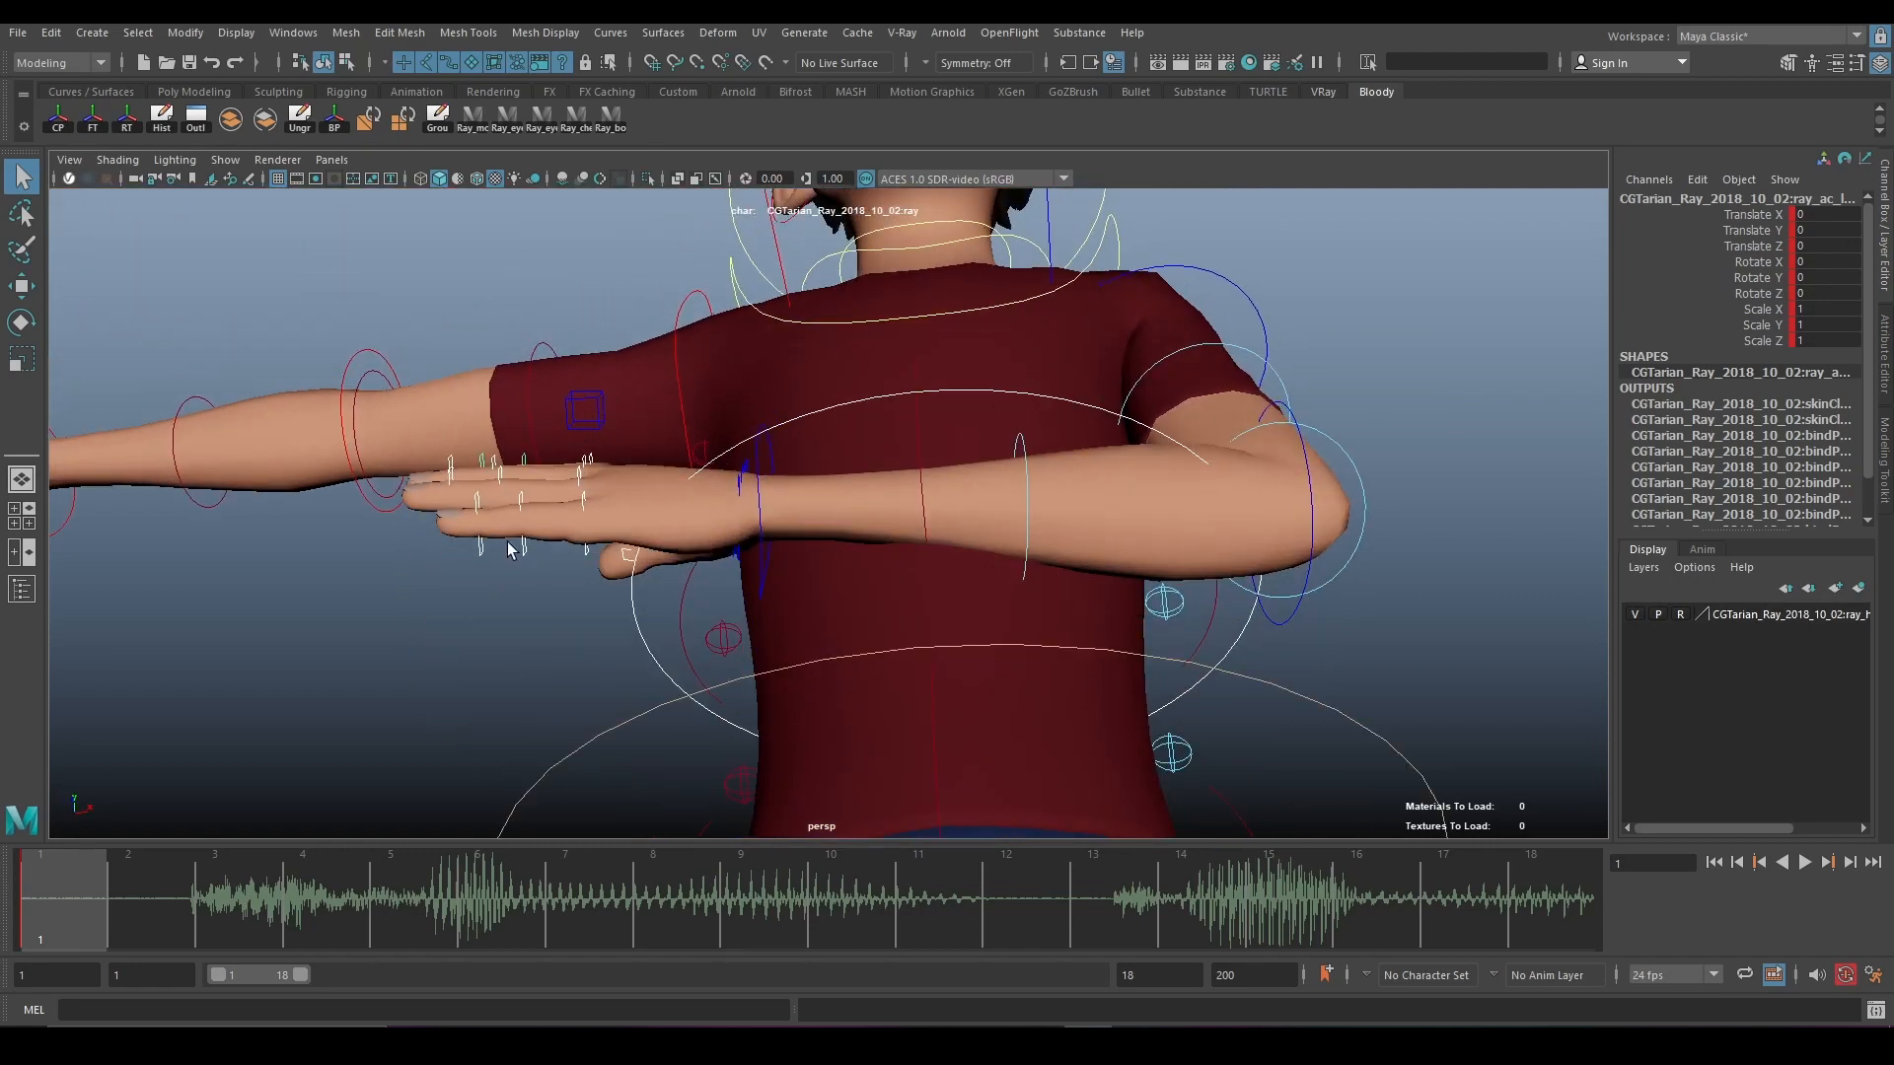
{"action": "left_click_drag", "start_coordinate": [507, 550], "coordinate": [656, 396], "text": "alt"}
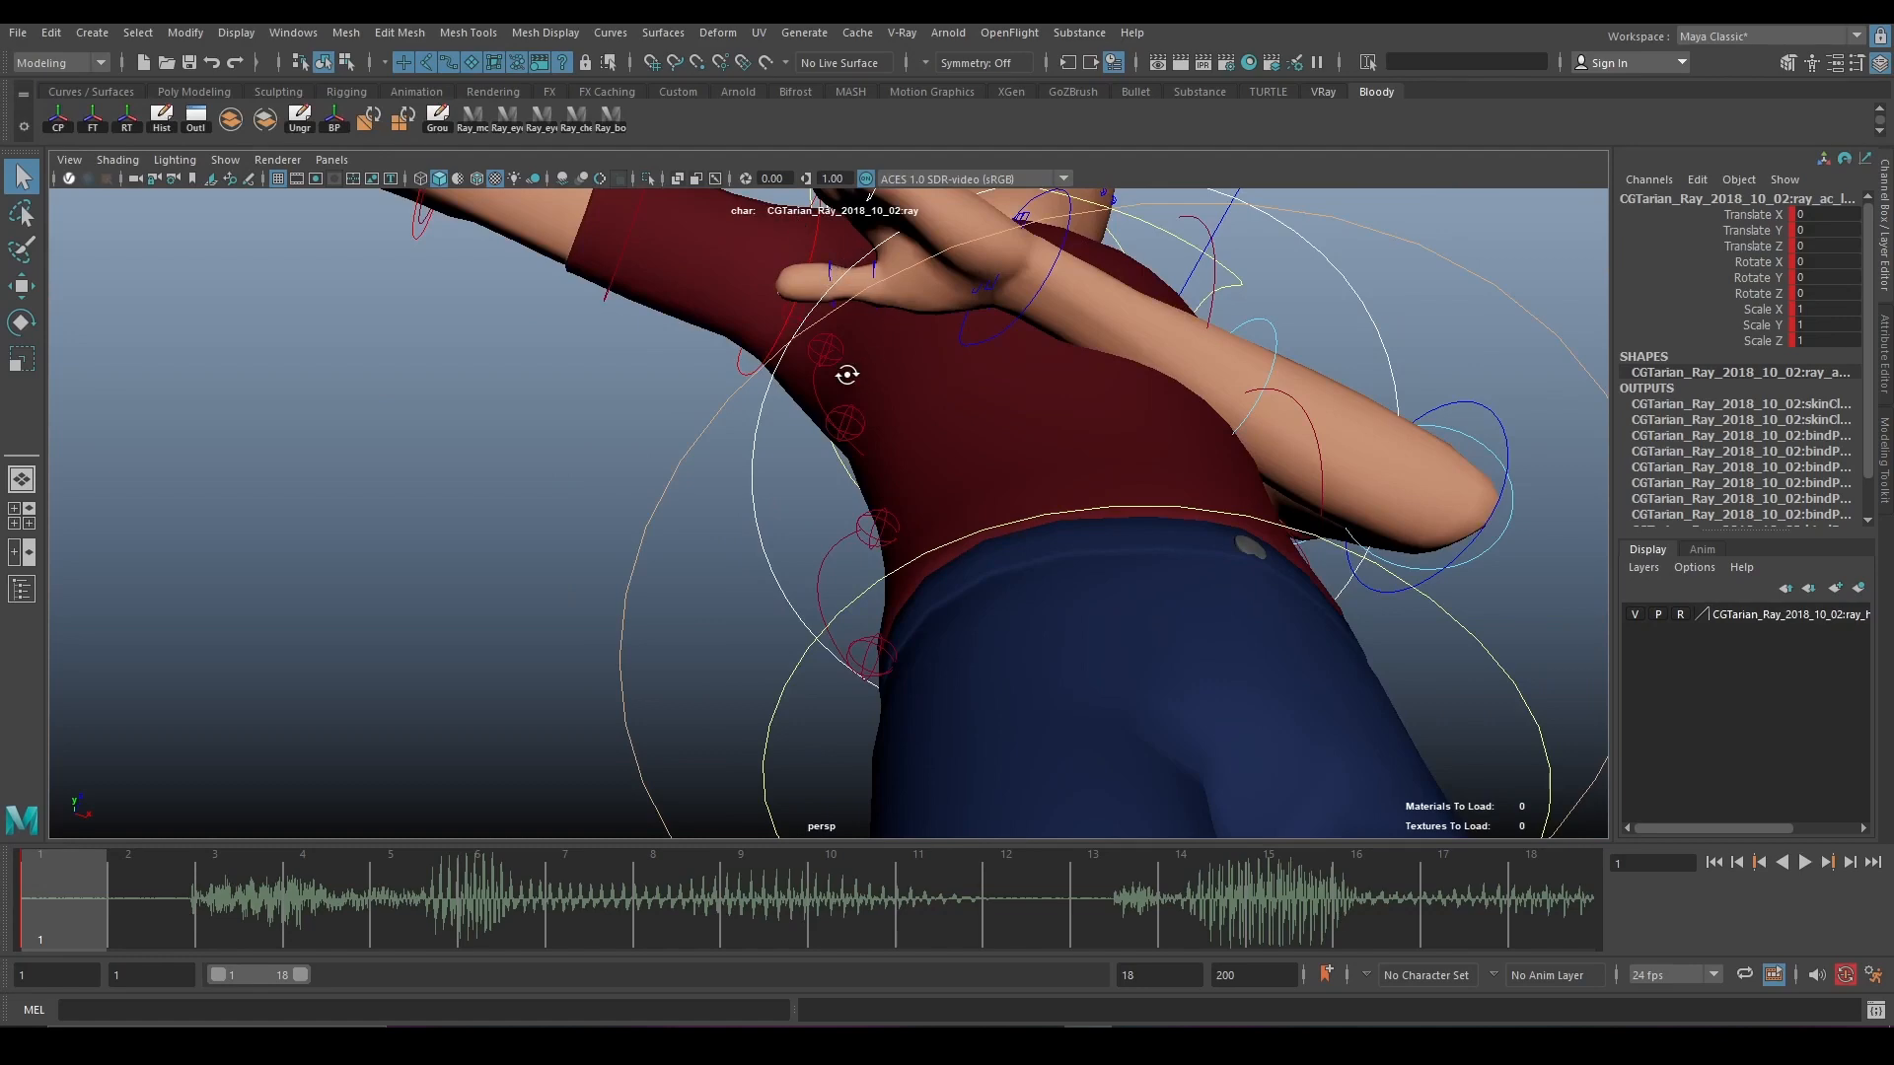
{"action": "left_click_drag", "start_coordinate": [848, 375], "coordinate": [744, 535], "text": "alt"}
{"action": "middle_click_drag", "start_coordinate": [661, 527], "coordinate": [732, 513], "text": "alt"}
{"action": "key", "text": "e"}
{"action": "left_click_drag", "start_coordinate": [678, 542], "coordinate": [720, 562], "text": "alt"}
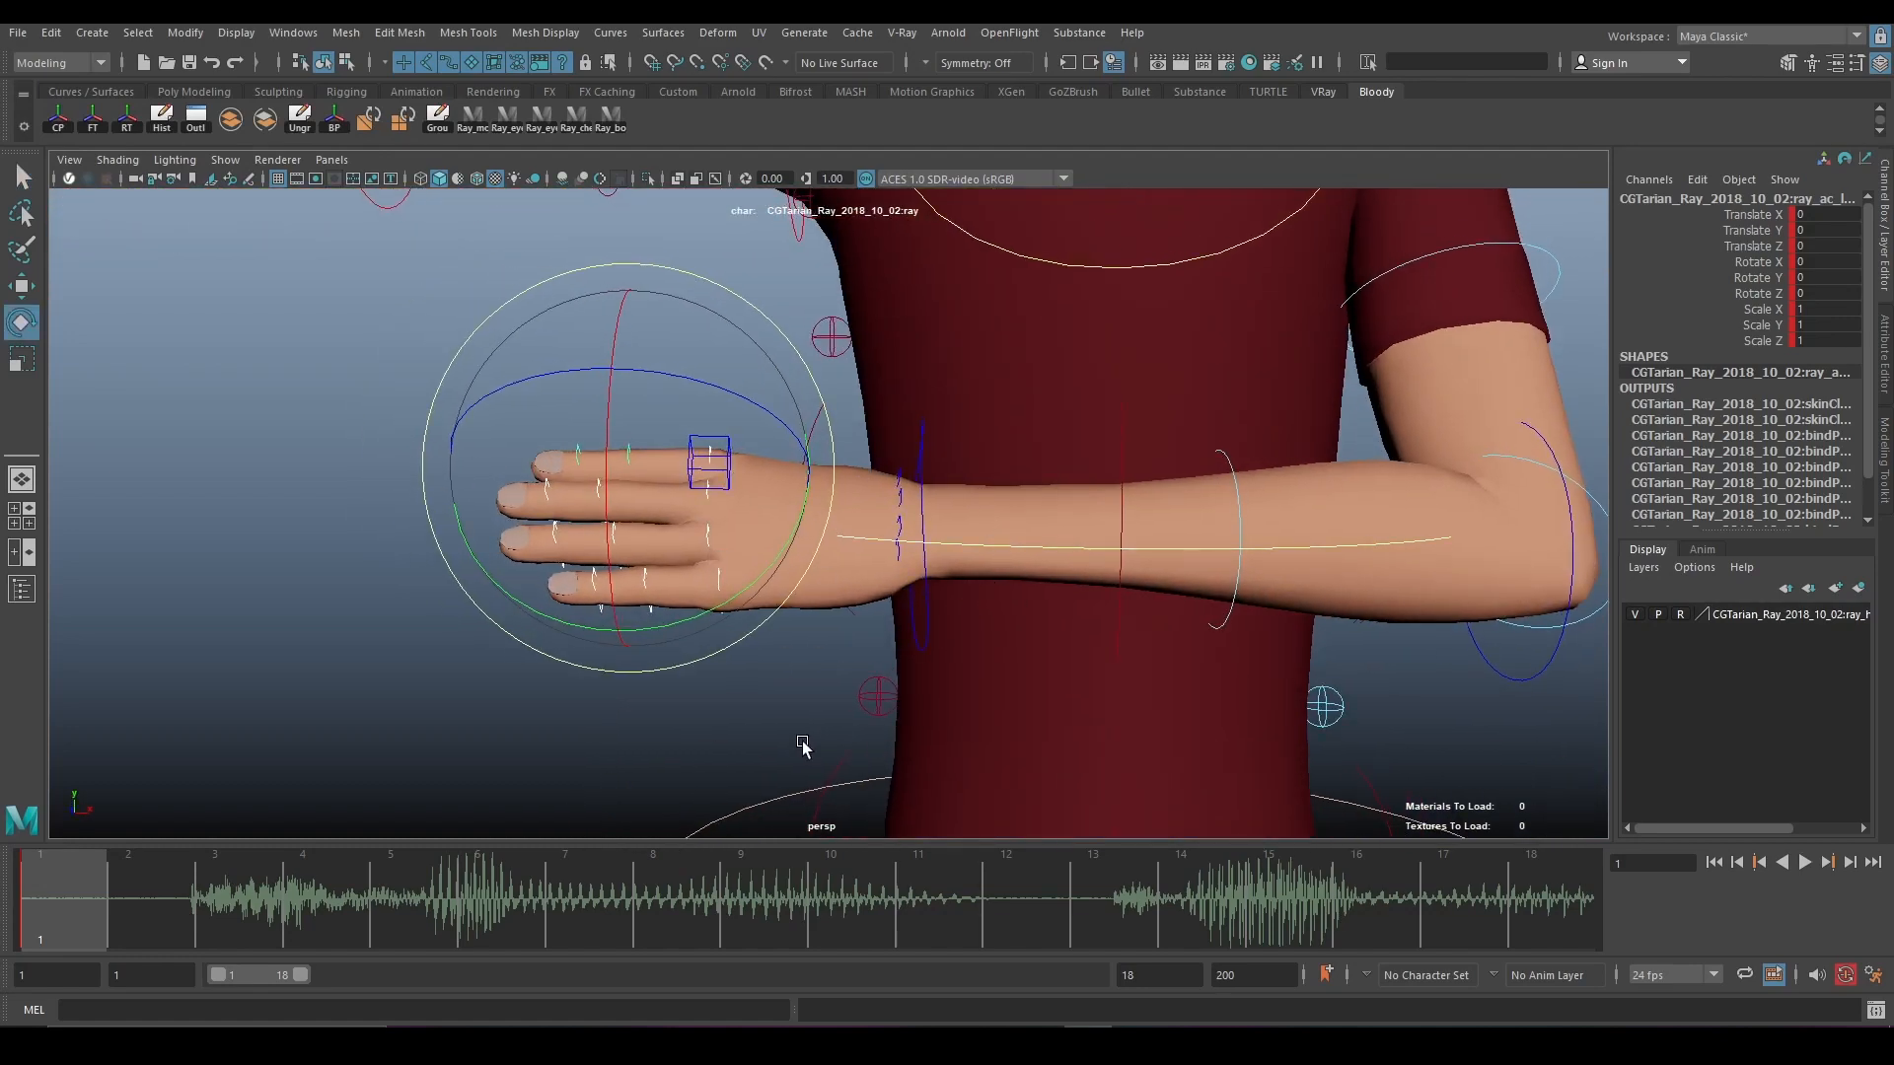
{"action": "mouse_move", "coordinate": [802, 747]}
{"action": "left_mouse_down", "text": "alt"}
{"action": "mouse_move", "coordinate": [750, 799]}
{"action": "mouse_move", "coordinate": [849, 765]}
{"action": "mouse_move", "coordinate": [807, 746]}
{"action": "left_mouse_up", "text": "alt"}
{"action": "left_click_drag", "start_coordinate": [783, 465], "coordinate": [639, 418]}
{"action": "key", "text": "ctrl+z"}
{"action": "left_click_drag", "start_coordinate": [755, 442], "coordinate": [577, 589]}
Rotate the left thumb's joint controls to fold the thumb in toward the curled fingers.
{"action": "left_click_drag", "start_coordinate": [732, 682], "coordinate": [828, 740], "text": "alt"}
{"action": "middle_click_drag", "start_coordinate": [829, 740], "coordinate": [896, 478], "text": "alt"}
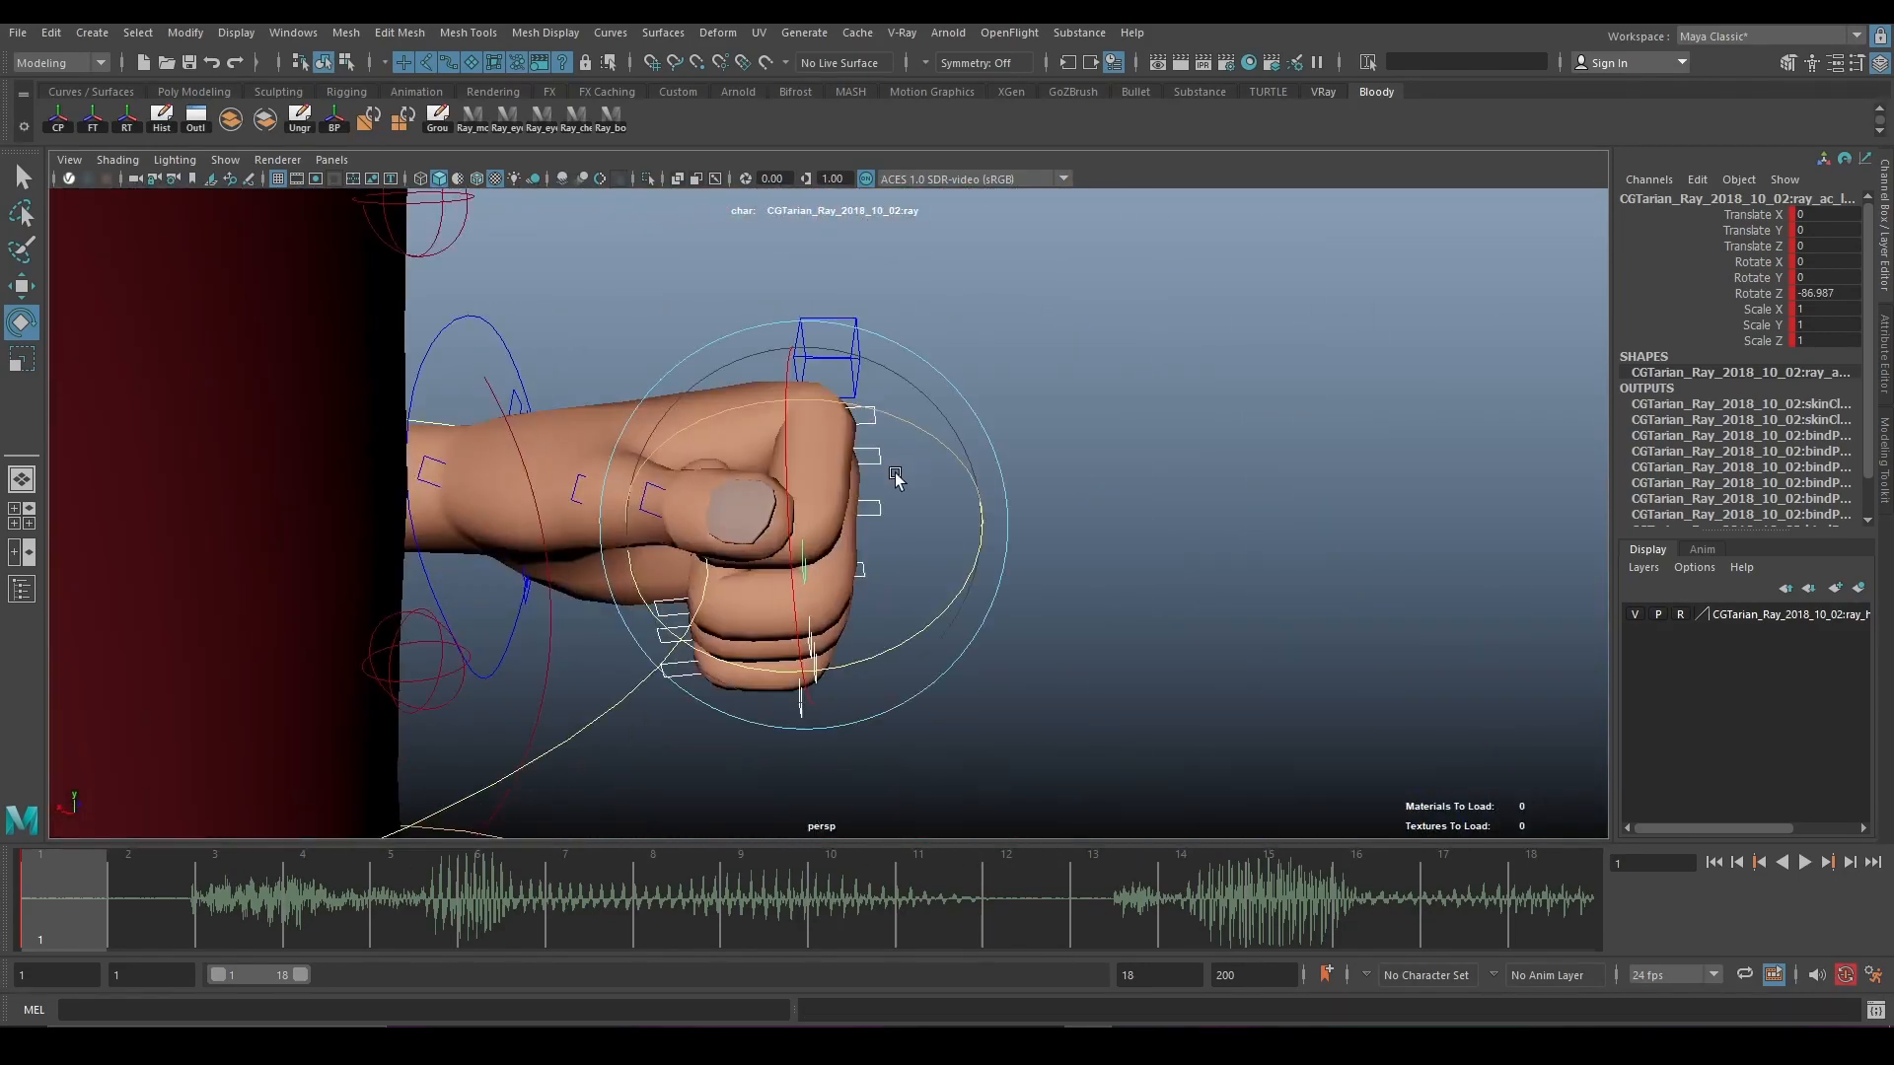
{"action": "left_click_drag", "start_coordinate": [896, 478], "coordinate": [1150, 524], "text": "alt"}
{"action": "left_click", "coordinate": [1202, 446]}
{"action": "left_click_drag", "start_coordinate": [852, 560], "coordinate": [691, 470], "text": "alt"}
{"action": "left_click", "coordinate": [620, 446]}
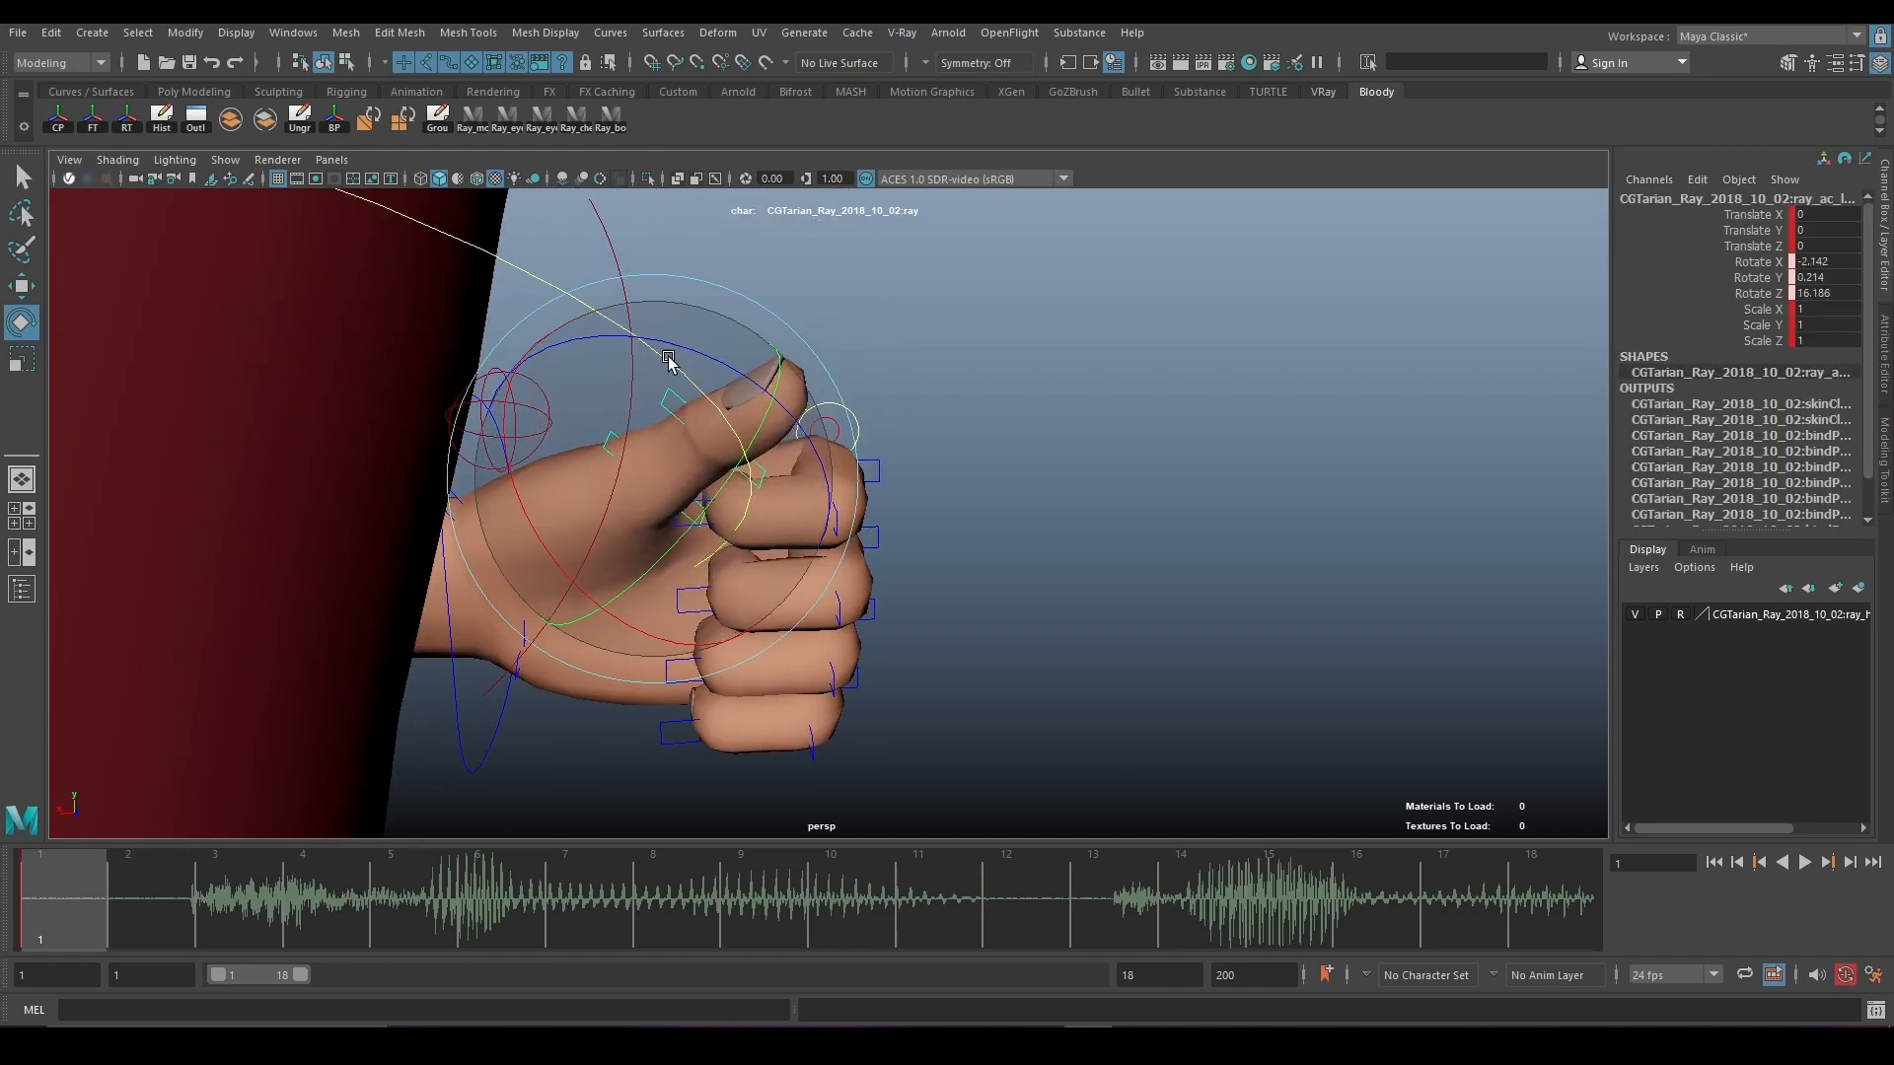
{"action": "left_click_drag", "start_coordinate": [668, 361], "coordinate": [770, 367]}
{"action": "left_click_drag", "start_coordinate": [738, 390], "coordinate": [609, 420]}
{"action": "left_click", "coordinate": [940, 347]}
{"action": "left_click", "coordinate": [679, 405]}
{"action": "left_click", "coordinate": [1006, 372]}
Refine the left thumb's base control to about Rotate X -15.449, Rotate Y 16 and Rotate Z -13.599.
{"action": "left_click", "coordinate": [501, 496]}
{"action": "left_click_drag", "start_coordinate": [669, 507], "coordinate": [725, 530], "text": "alt"}
{"action": "left_click_drag", "start_coordinate": [605, 473], "coordinate": [560, 578]}
{"action": "key", "text": "ctrl+z"}
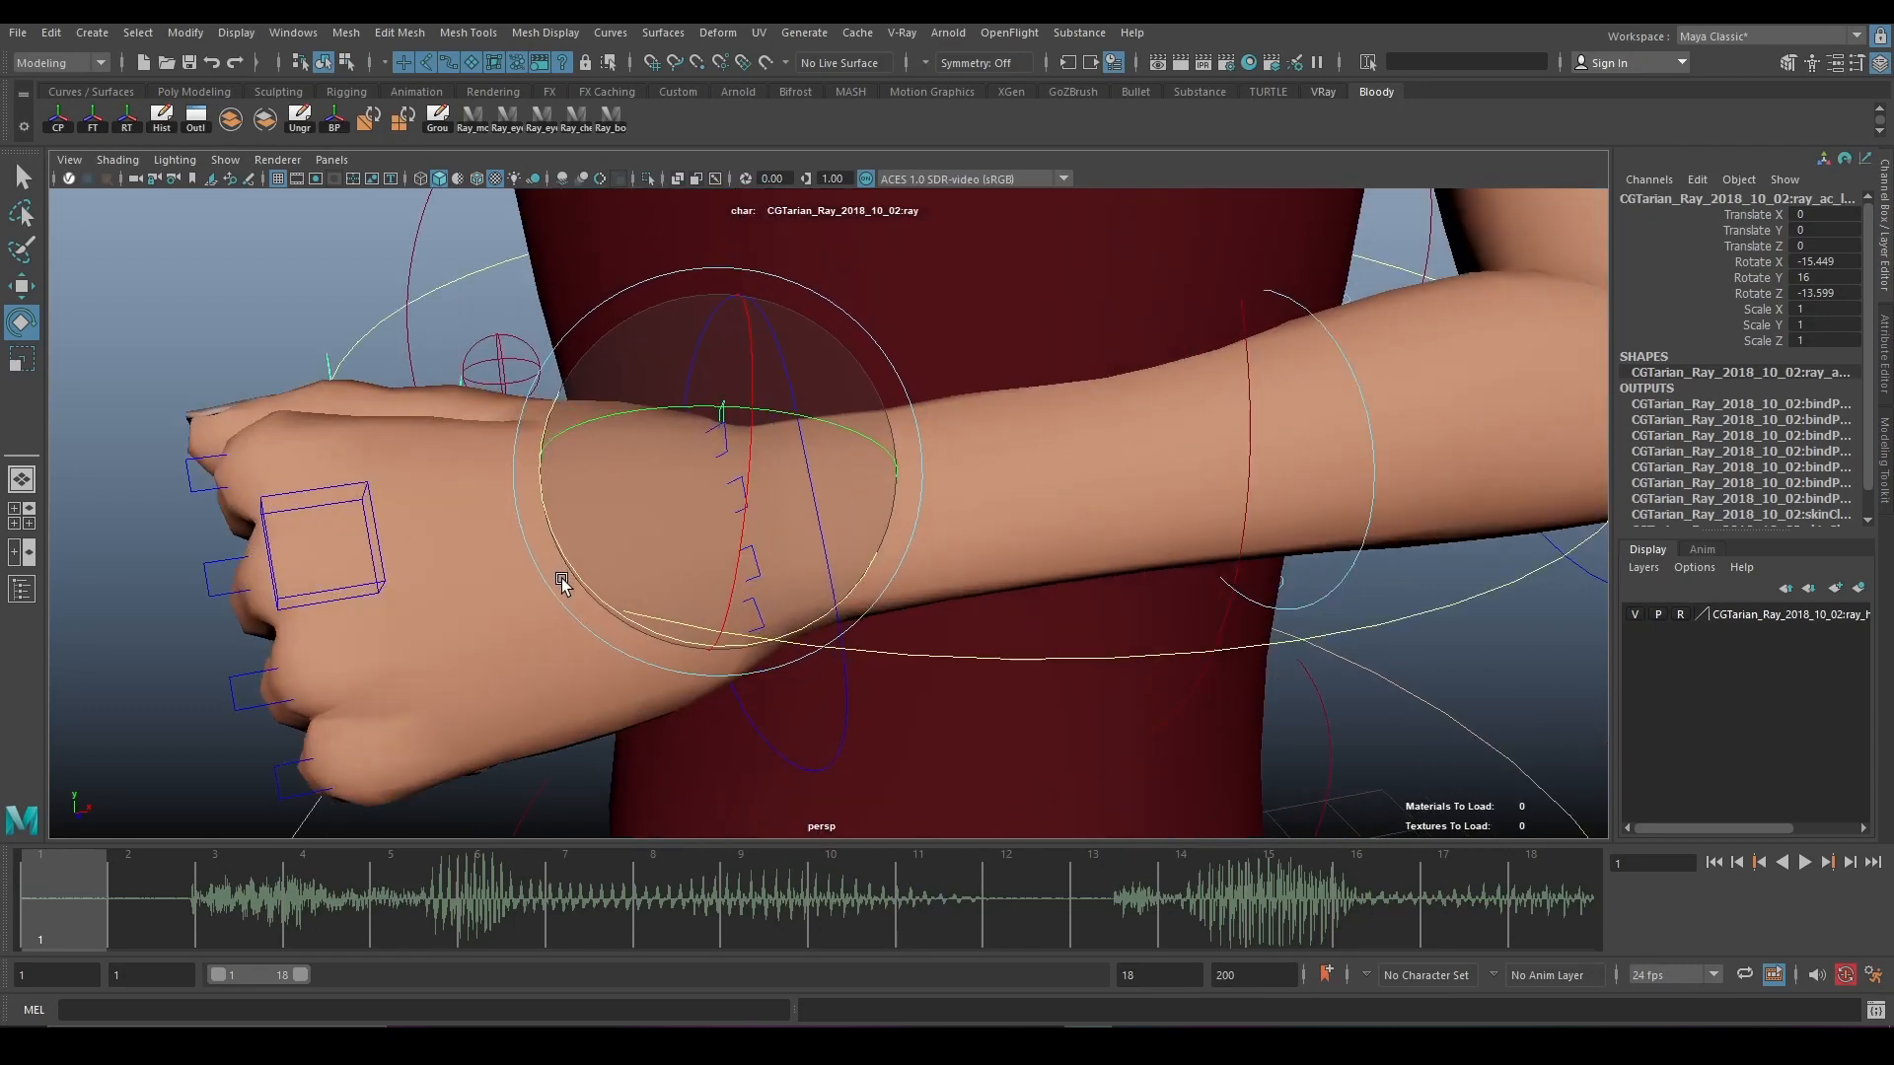
Select the base controls of the left thumb and fingers near the wrist.
{"action": "key", "text": "q"}
{"action": "middle_click_drag", "start_coordinate": [561, 578], "coordinate": [582, 430], "text": "alt"}
{"action": "left_click_drag", "start_coordinate": [582, 430], "coordinate": [723, 442], "text": "alt"}
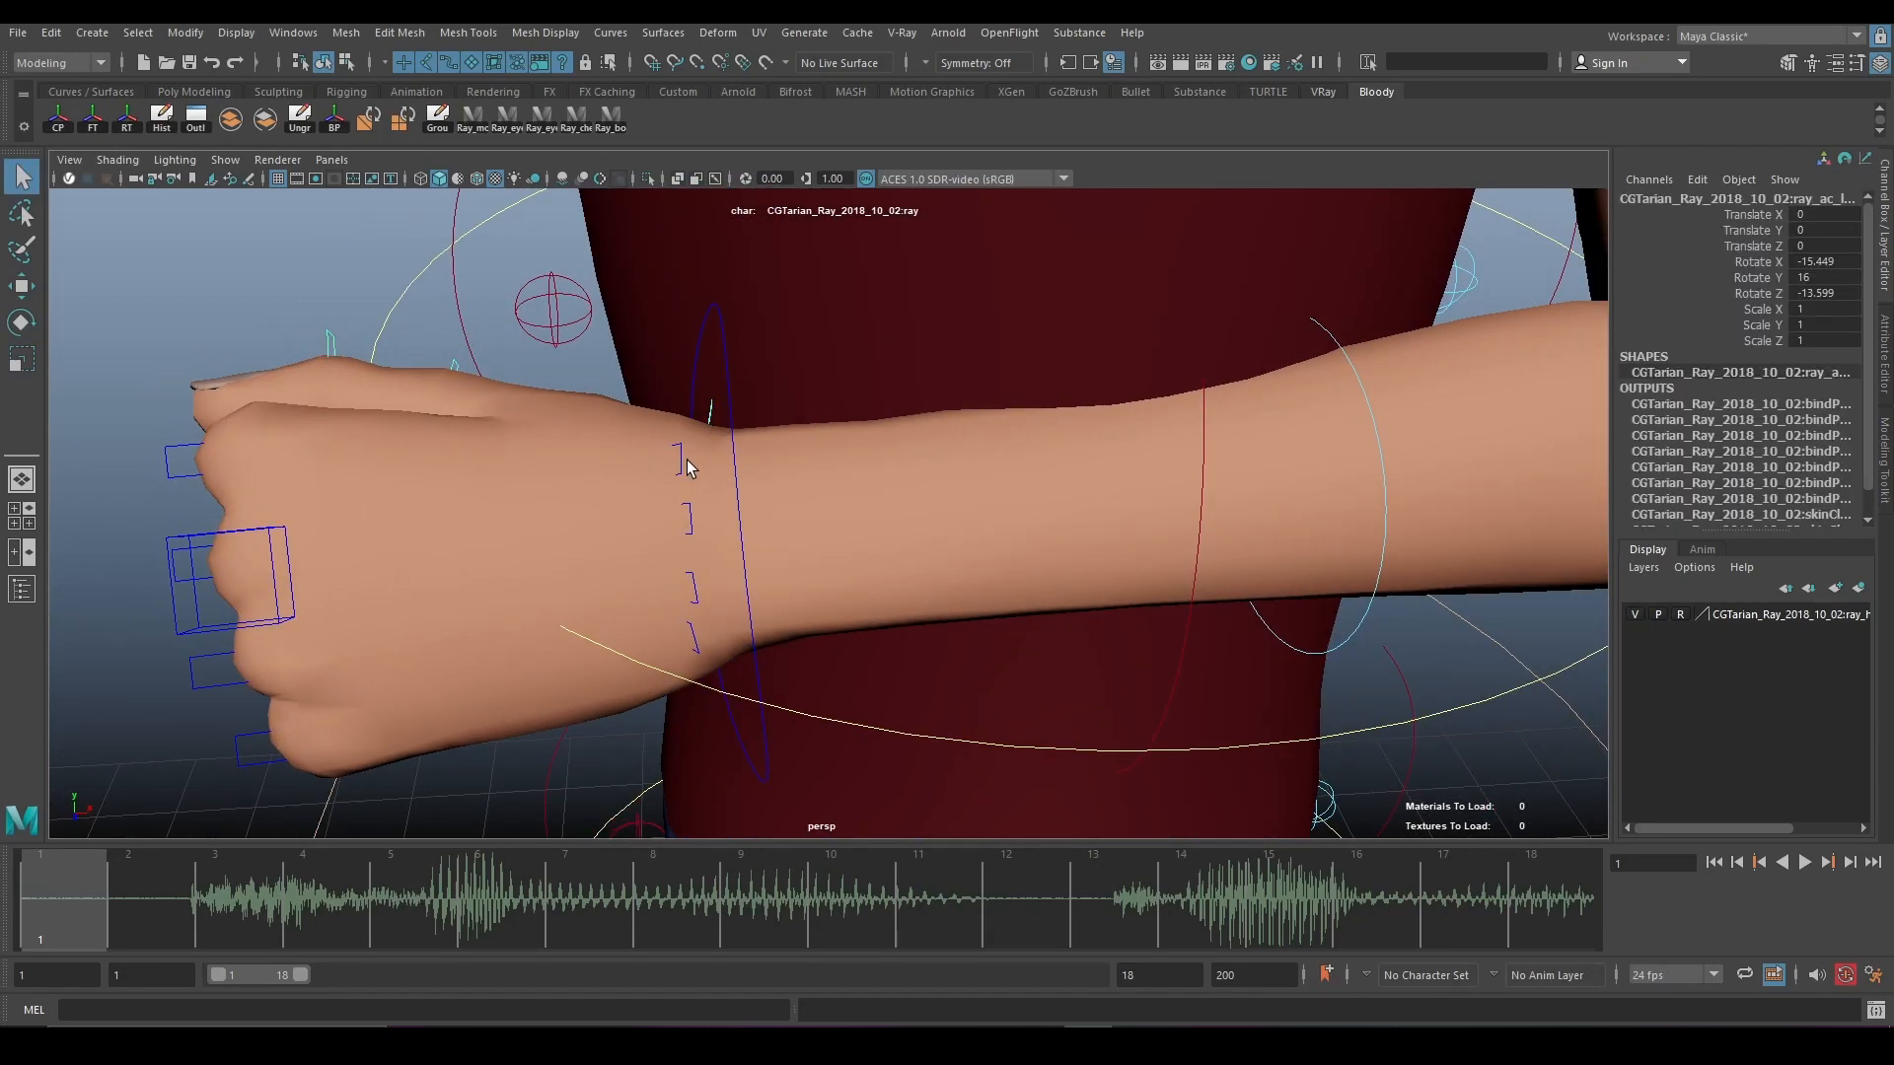
{"action": "left_click", "coordinate": [680, 461]}
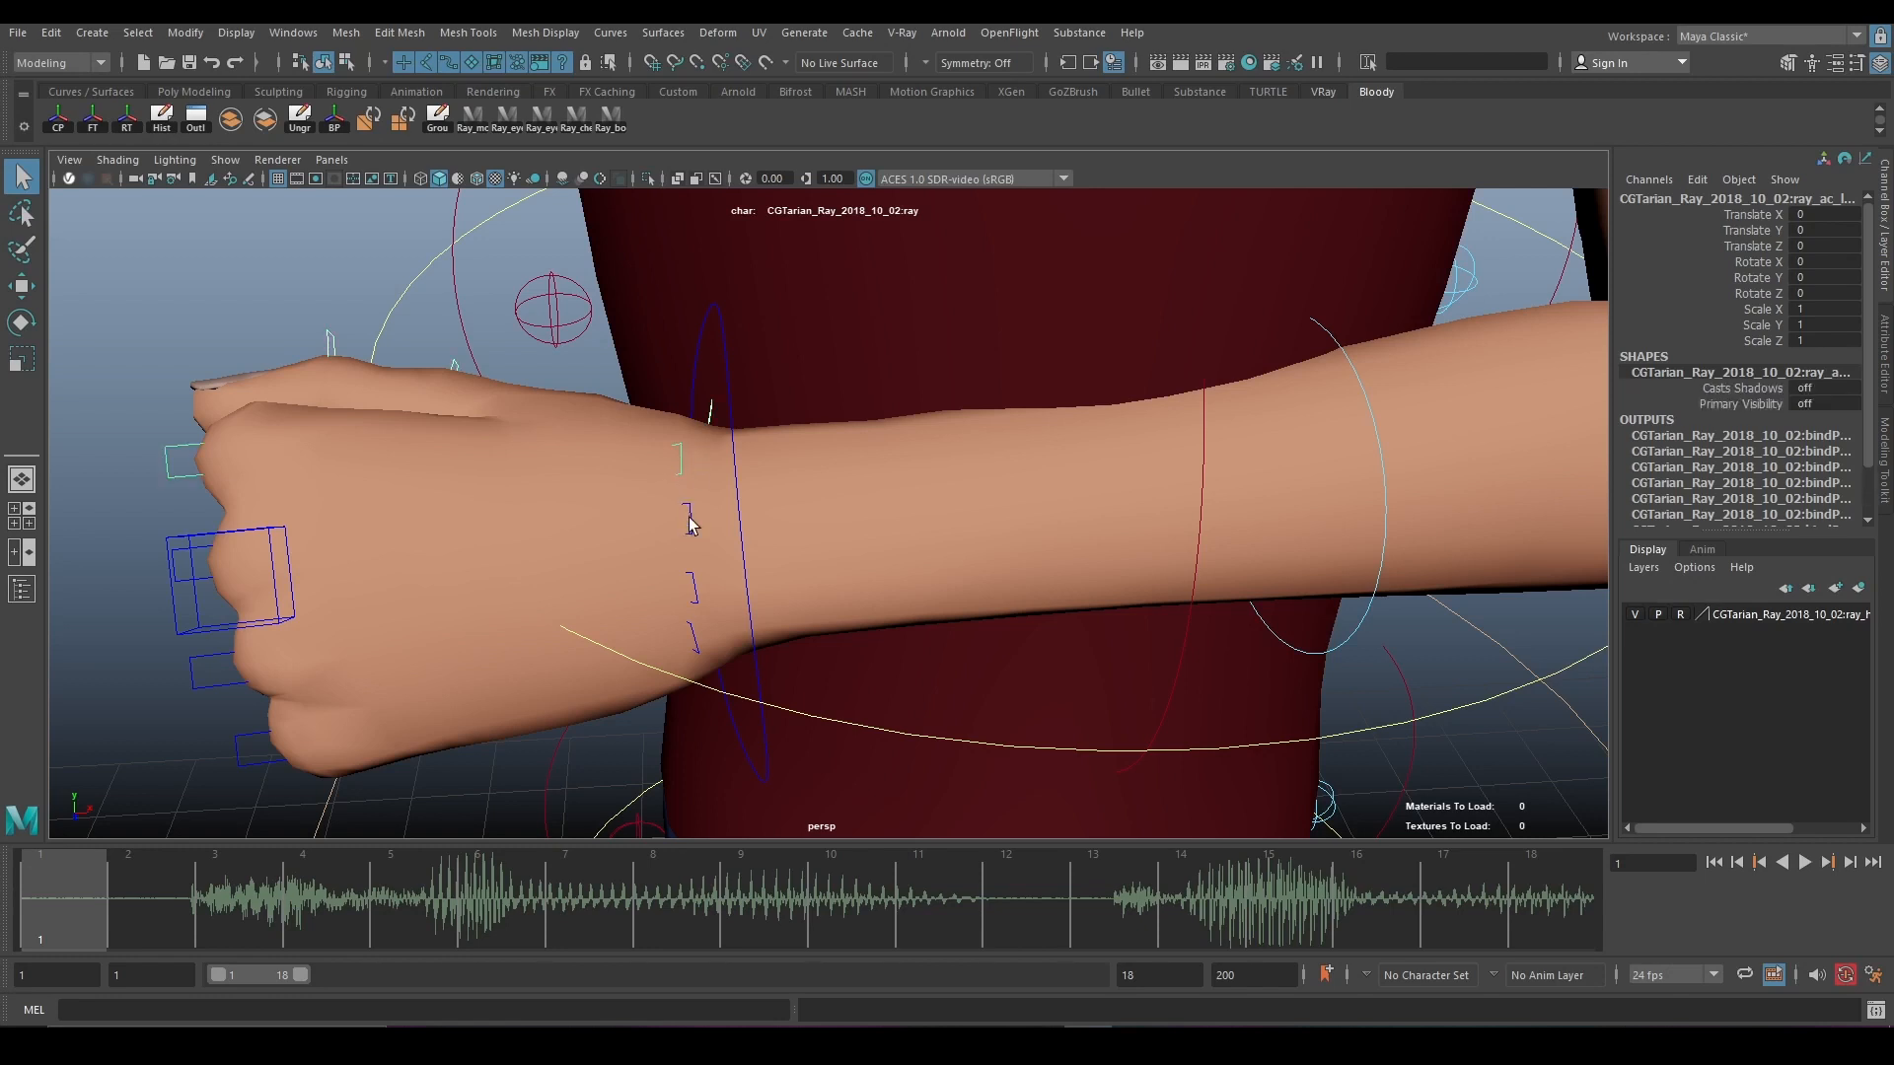
{"action": "left_click", "coordinate": [687, 518], "text": "shift"}
{"action": "left_click", "coordinate": [695, 590], "text": "shift"}
Open the Outliner and shrink and reposition its window so the character remains in view.
{"action": "left_click", "coordinate": [97, 35]}
{"action": "mouse_move", "coordinate": [183, 493]}
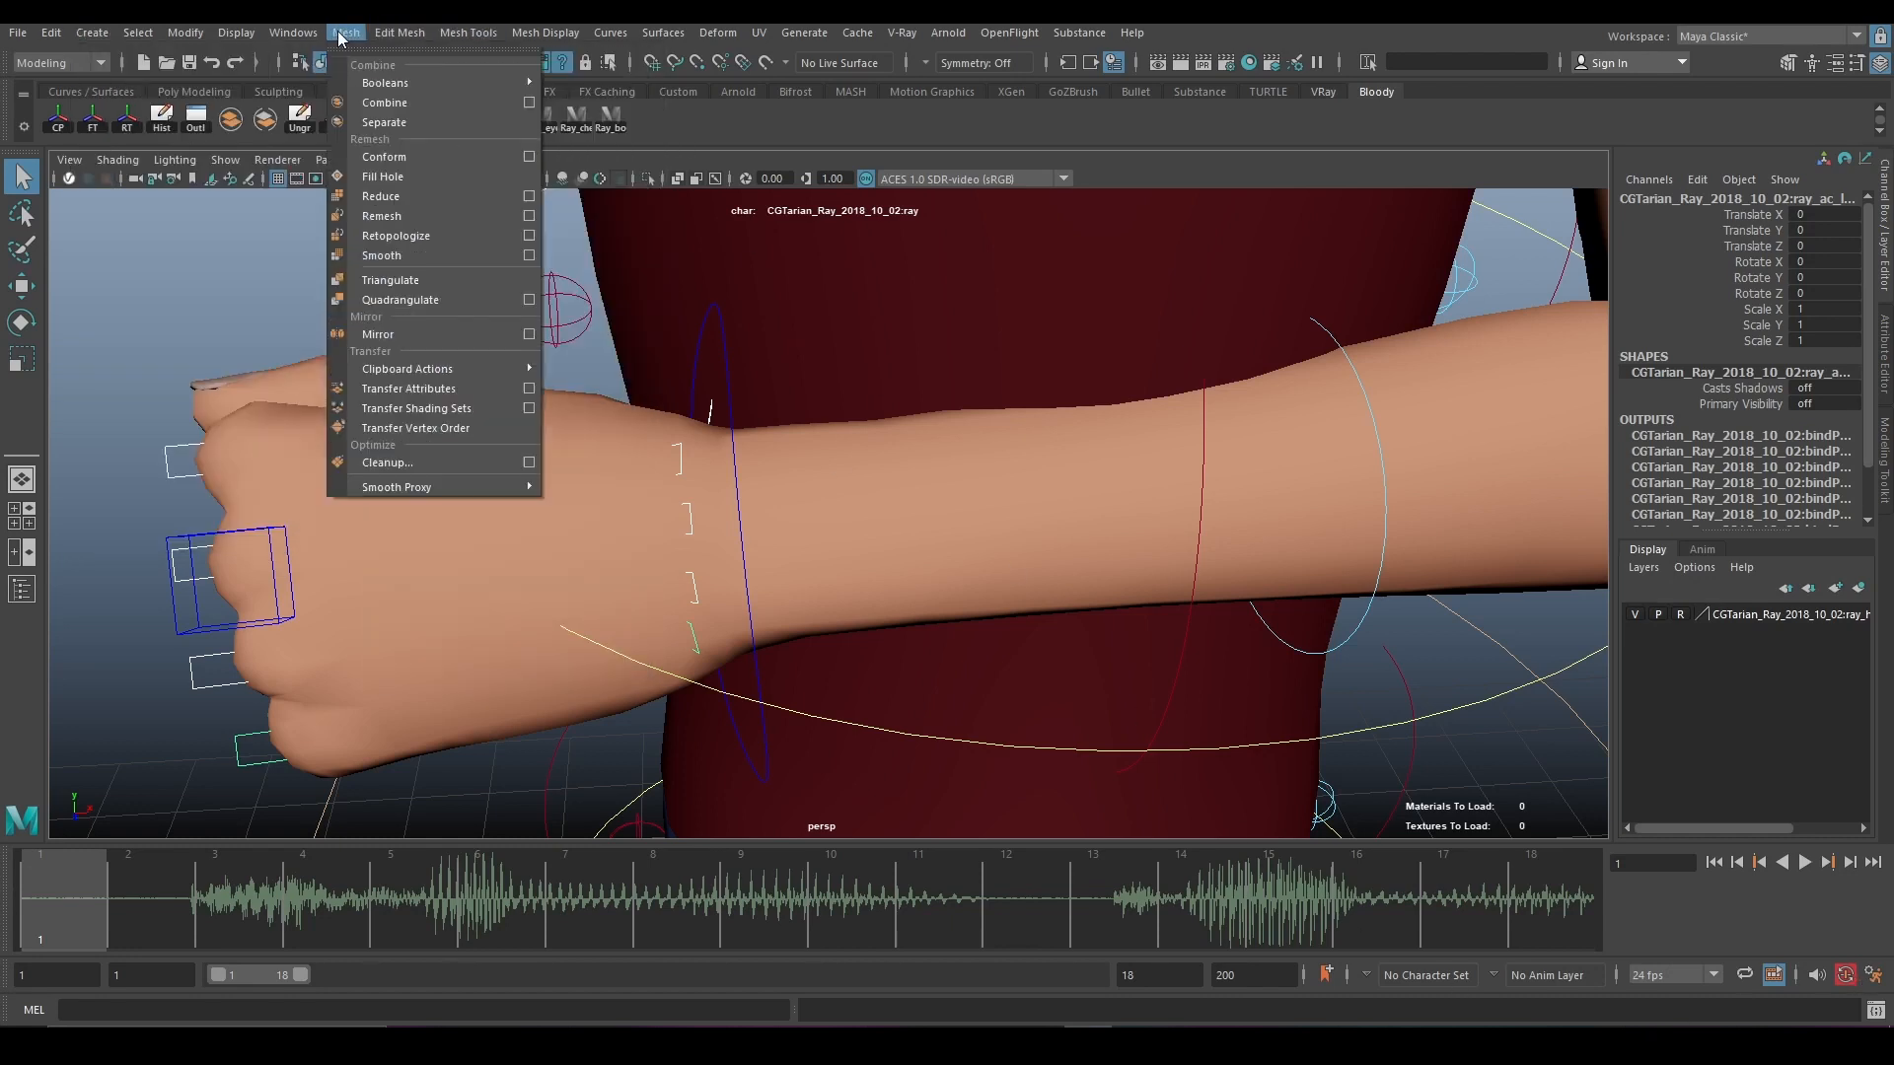
{"action": "left_click", "coordinate": [270, 35]}
{"action": "left_click", "coordinate": [270, 34]}
{"action": "left_click", "coordinate": [323, 272]}
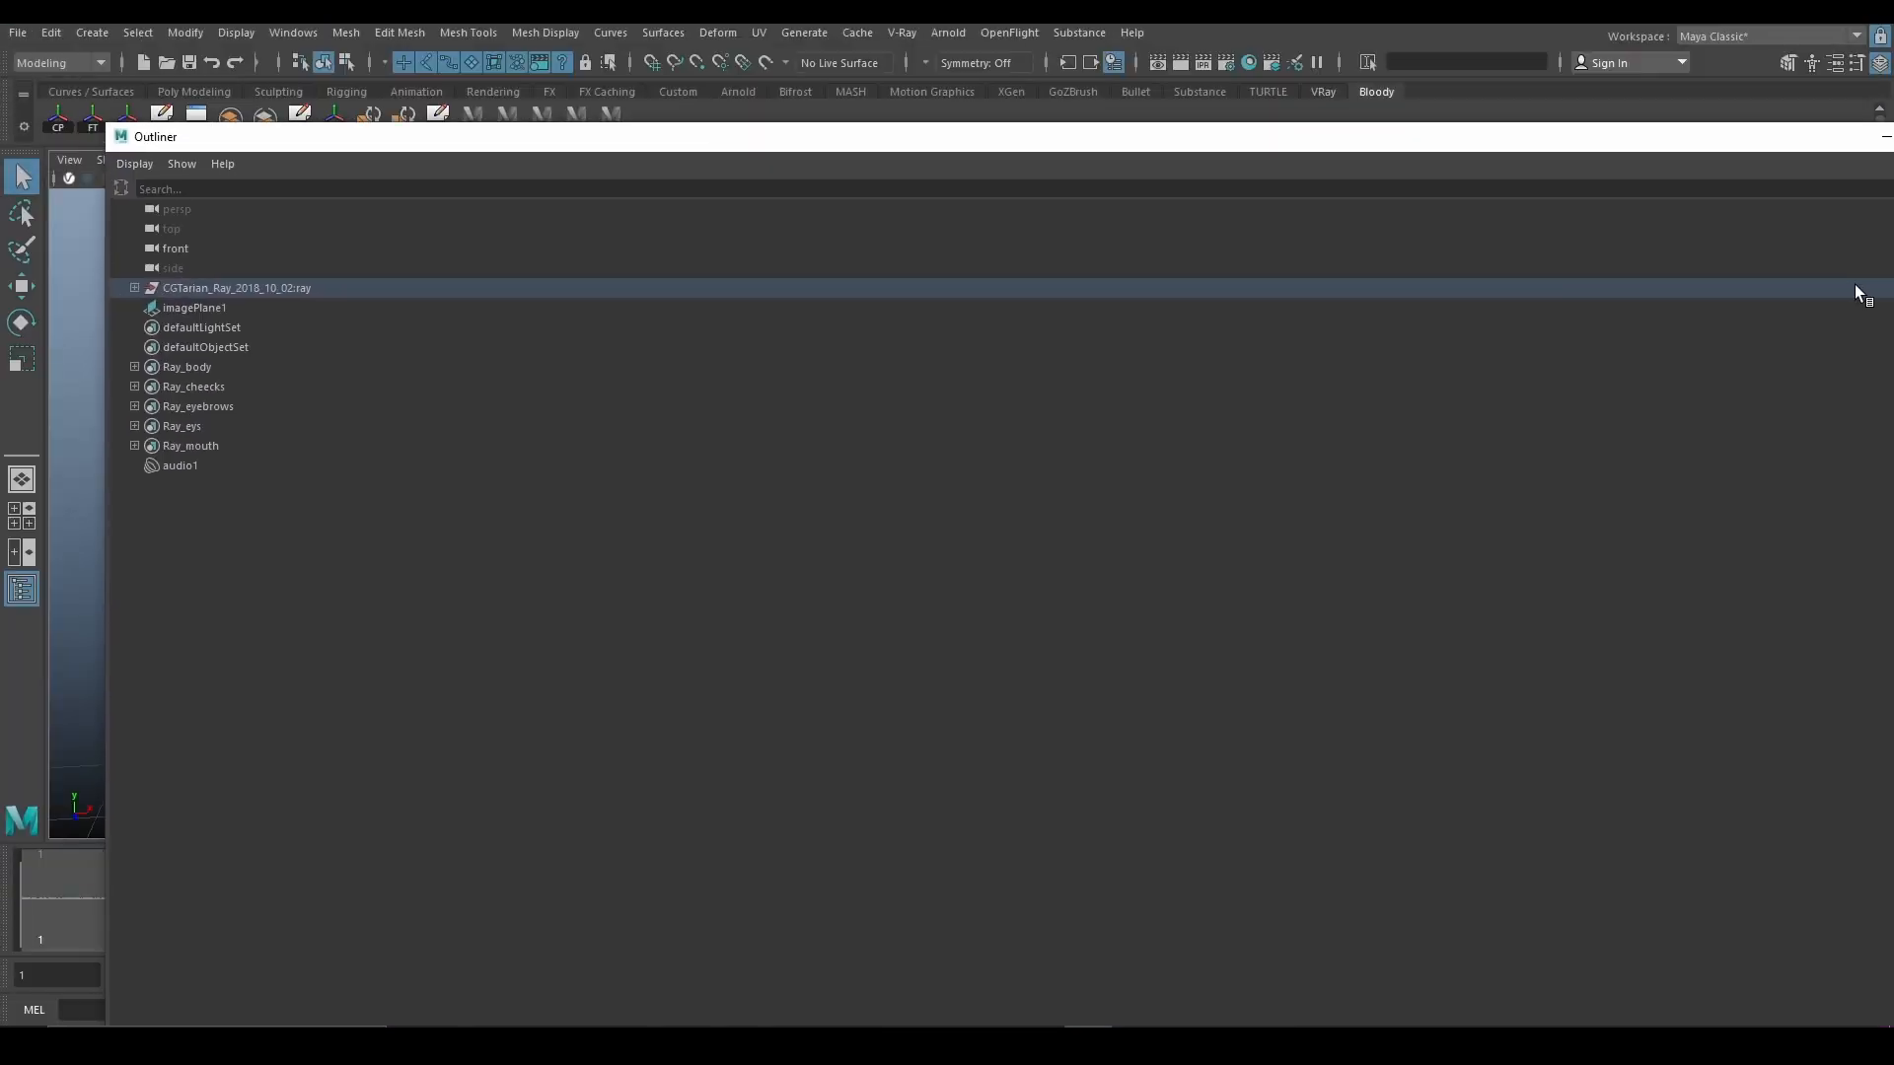
{"action": "left_click_drag", "start_coordinate": [1891, 394], "coordinate": [342, 393]}
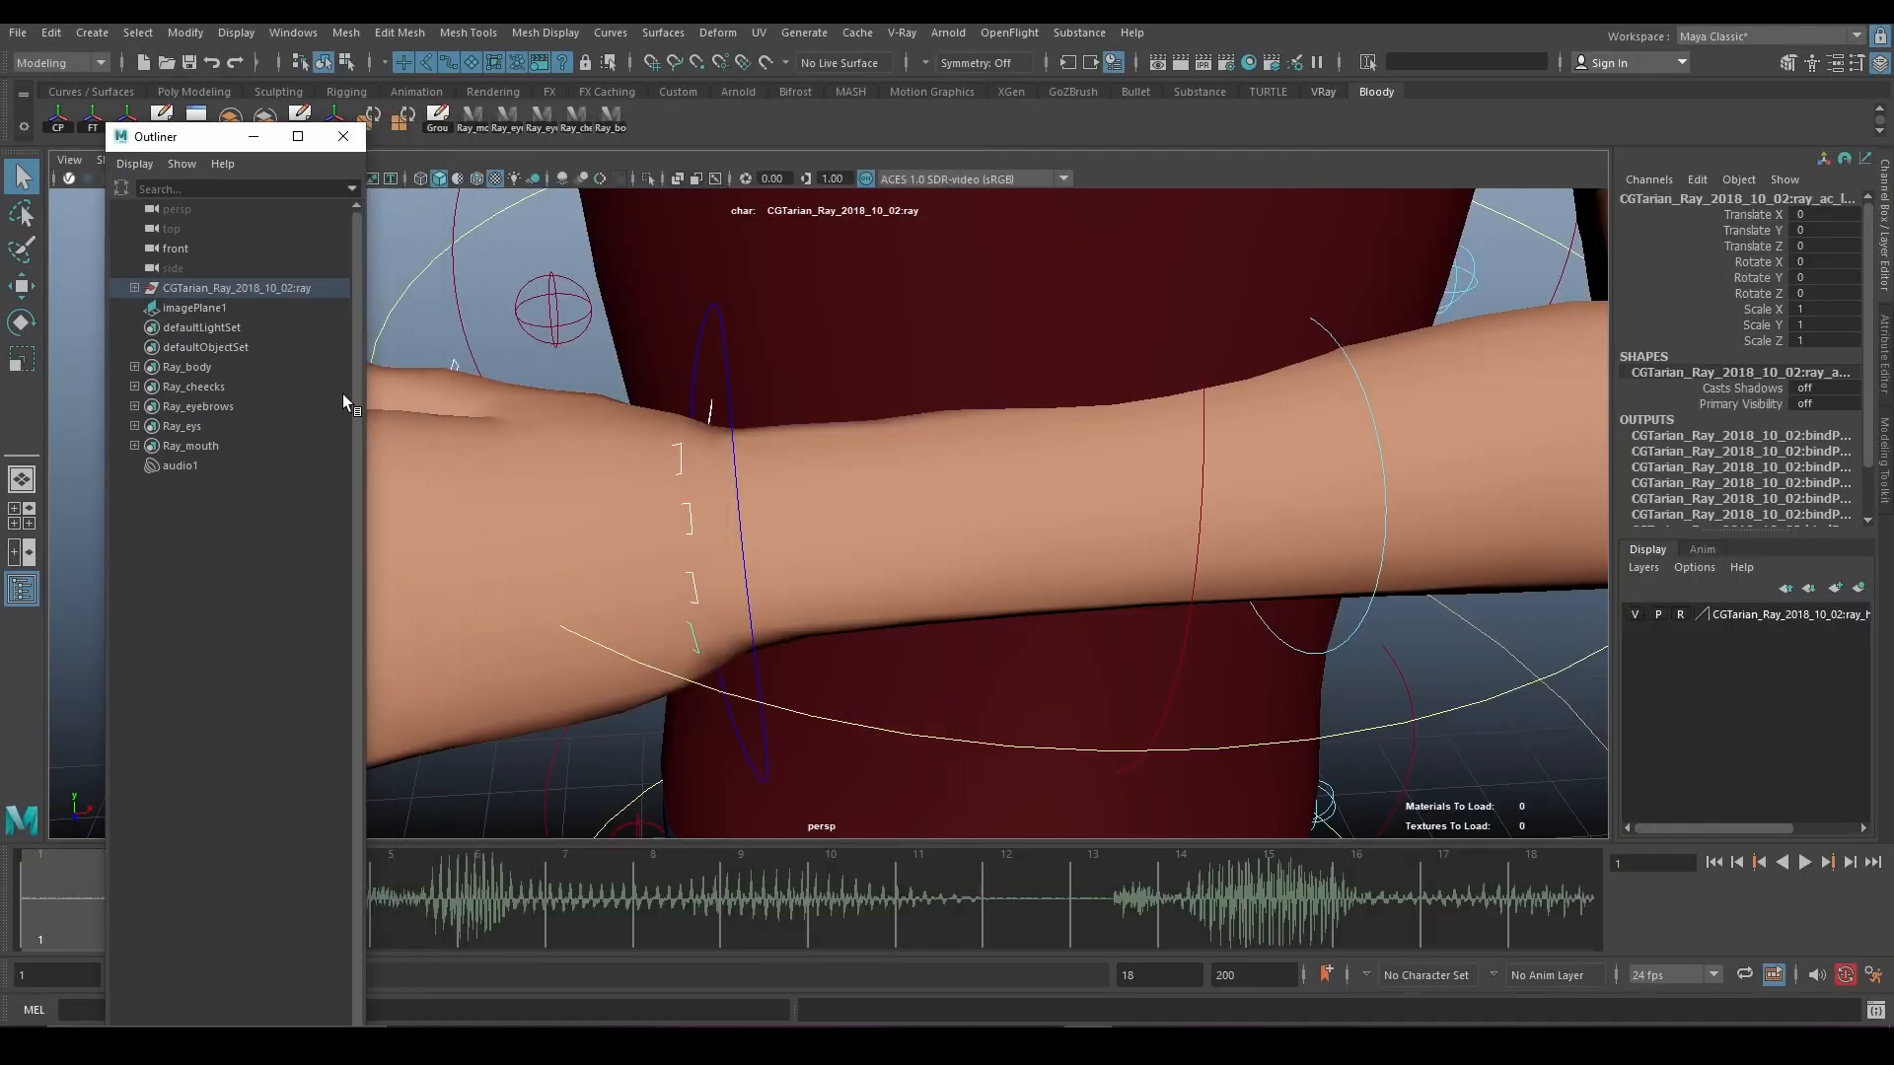
{"action": "left_click_drag", "start_coordinate": [204, 126], "coordinate": [212, 56]}
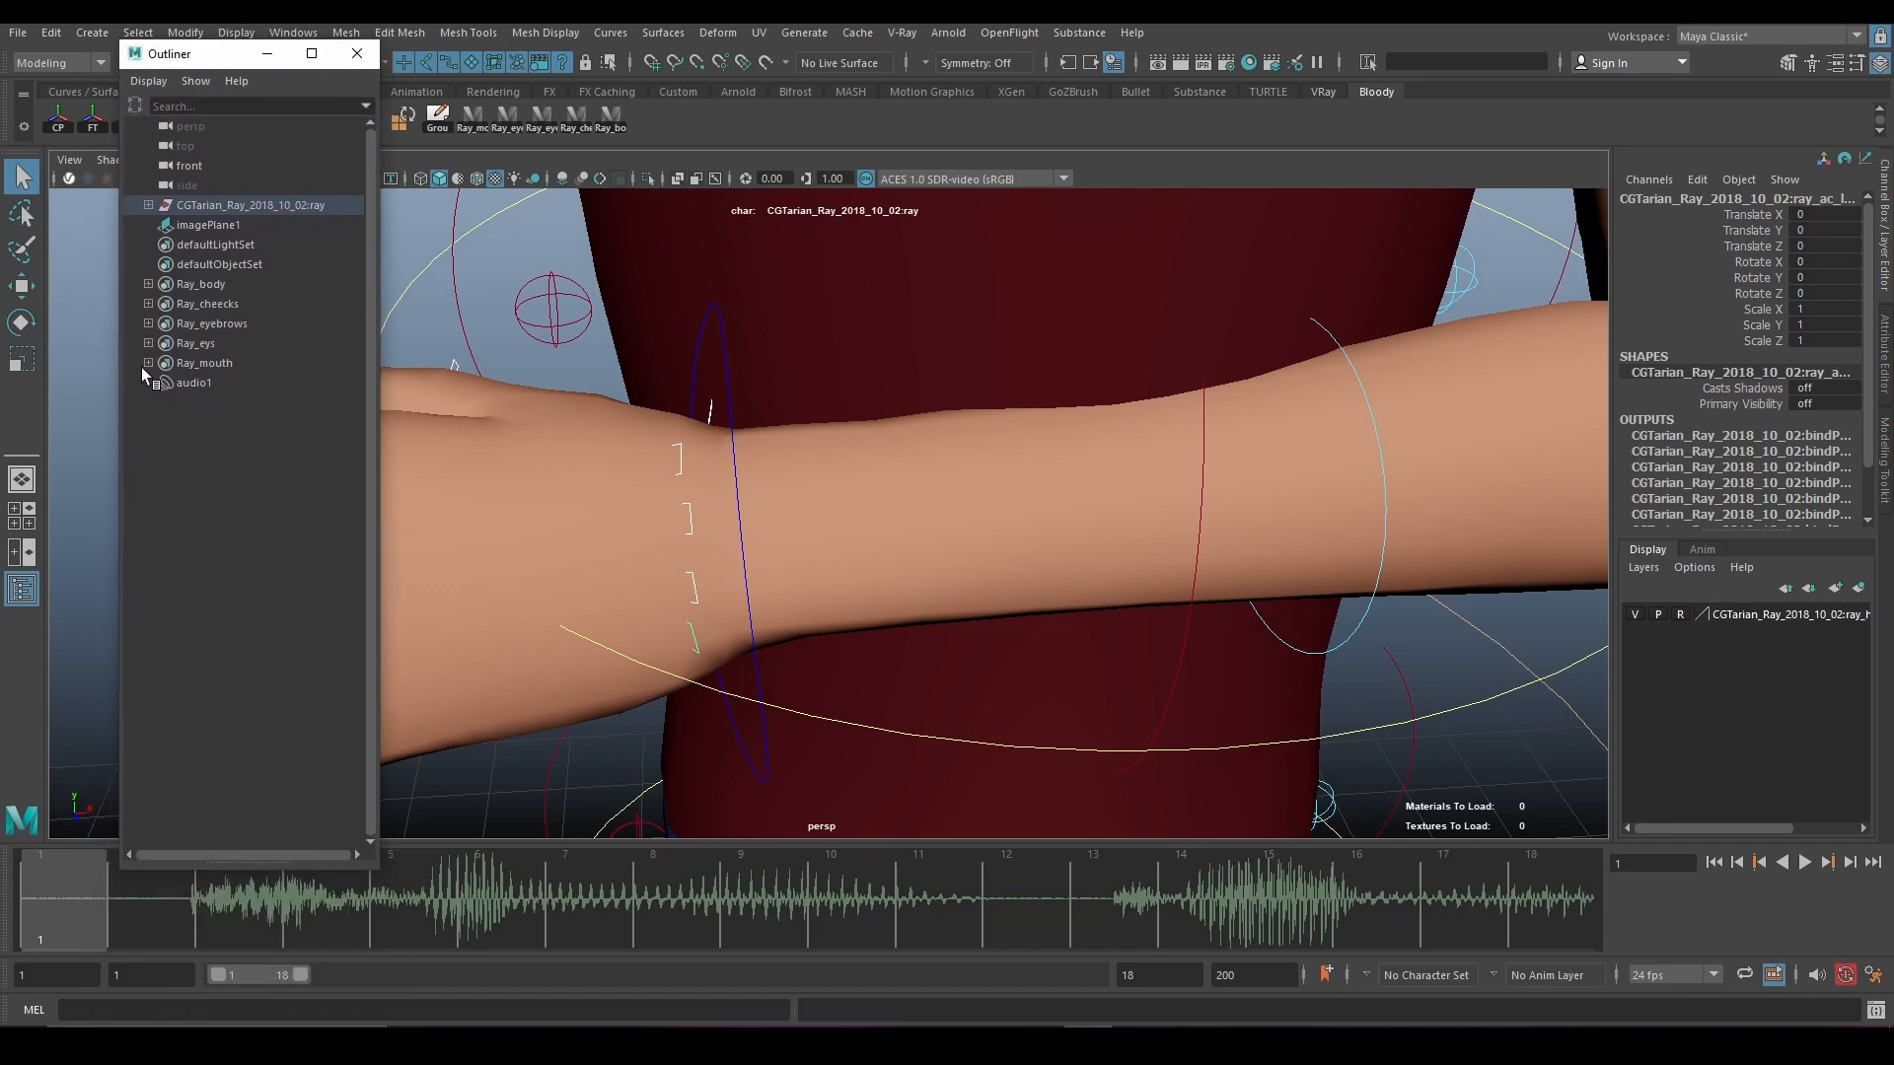
Expand the Ray_body selection set and select the first control listed in it.
{"action": "left_click", "coordinate": [148, 284]}
{"action": "left_click", "coordinate": [198, 286]}
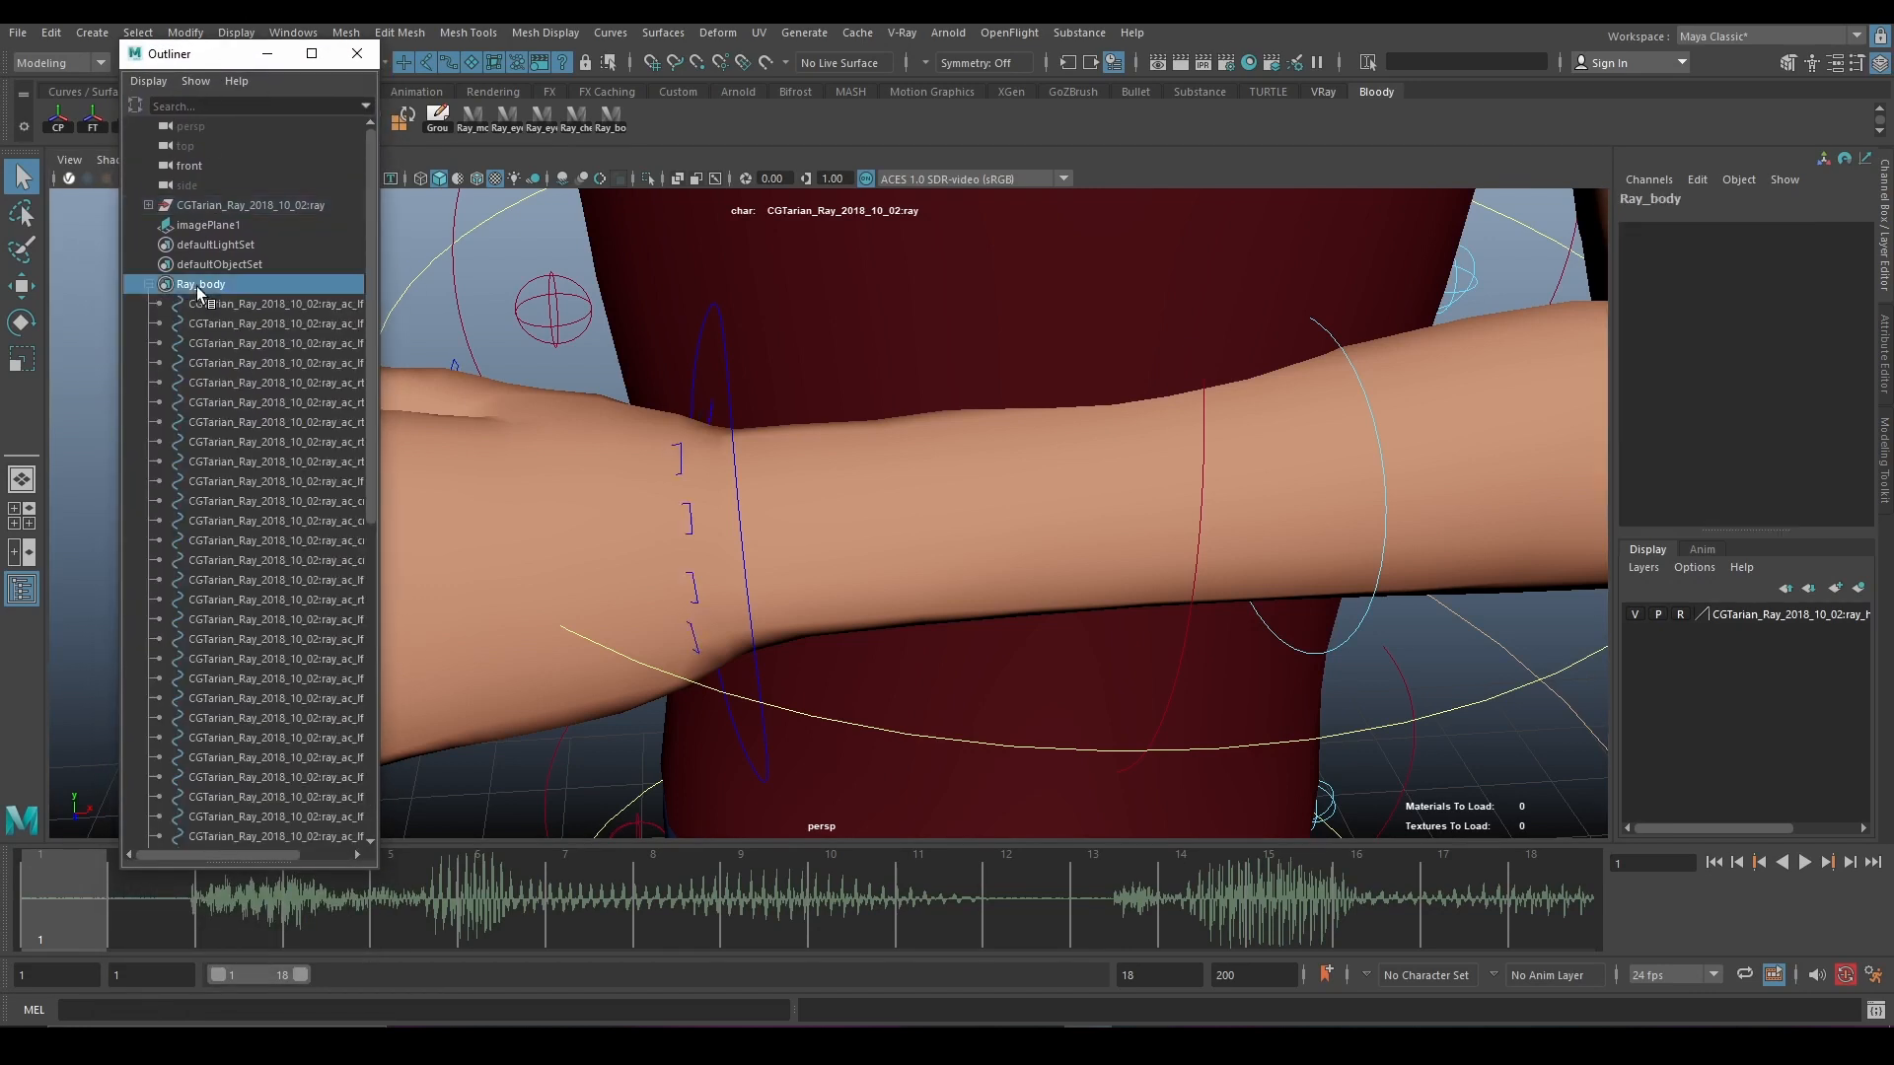
{"action": "left_click", "coordinate": [250, 302]}
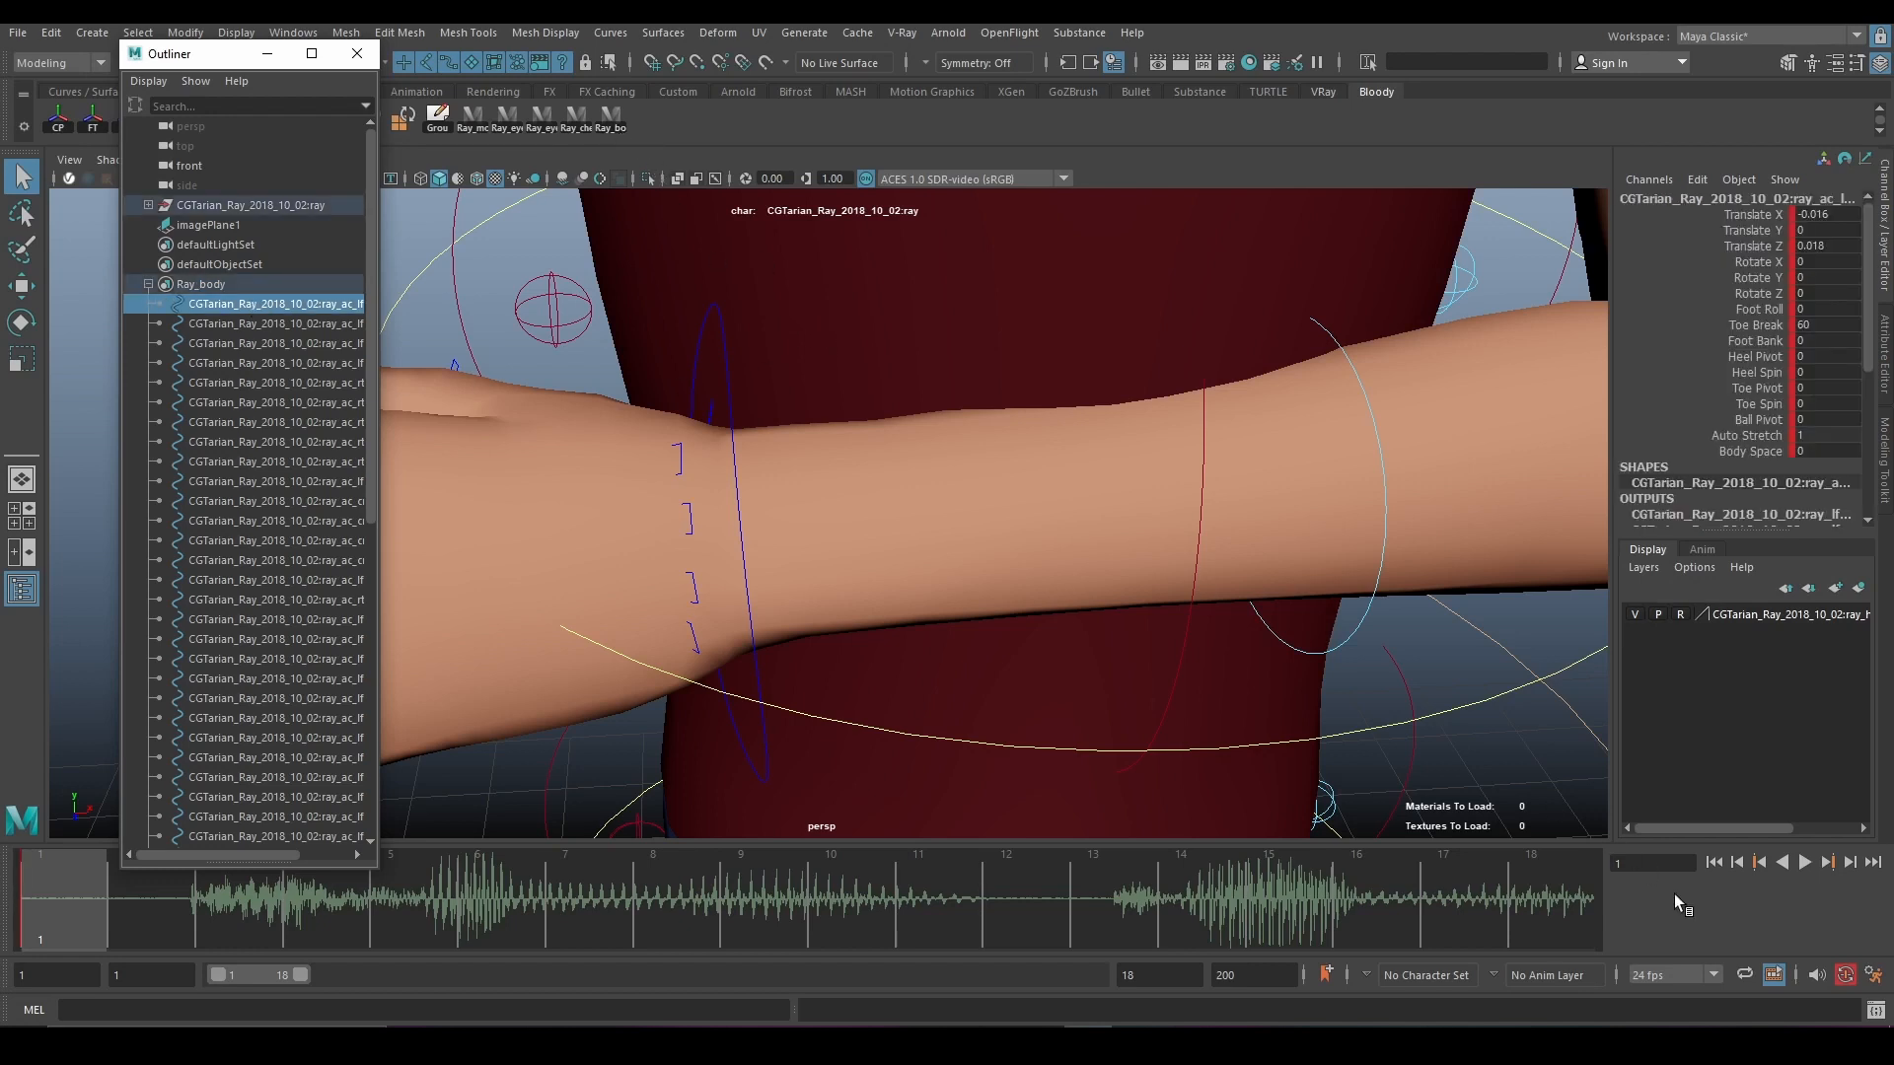
Open the Script Editor, try logging single selections of the left handFK and footIK controls, and clear its history.
{"action": "left_click", "coordinate": [1876, 1010]}
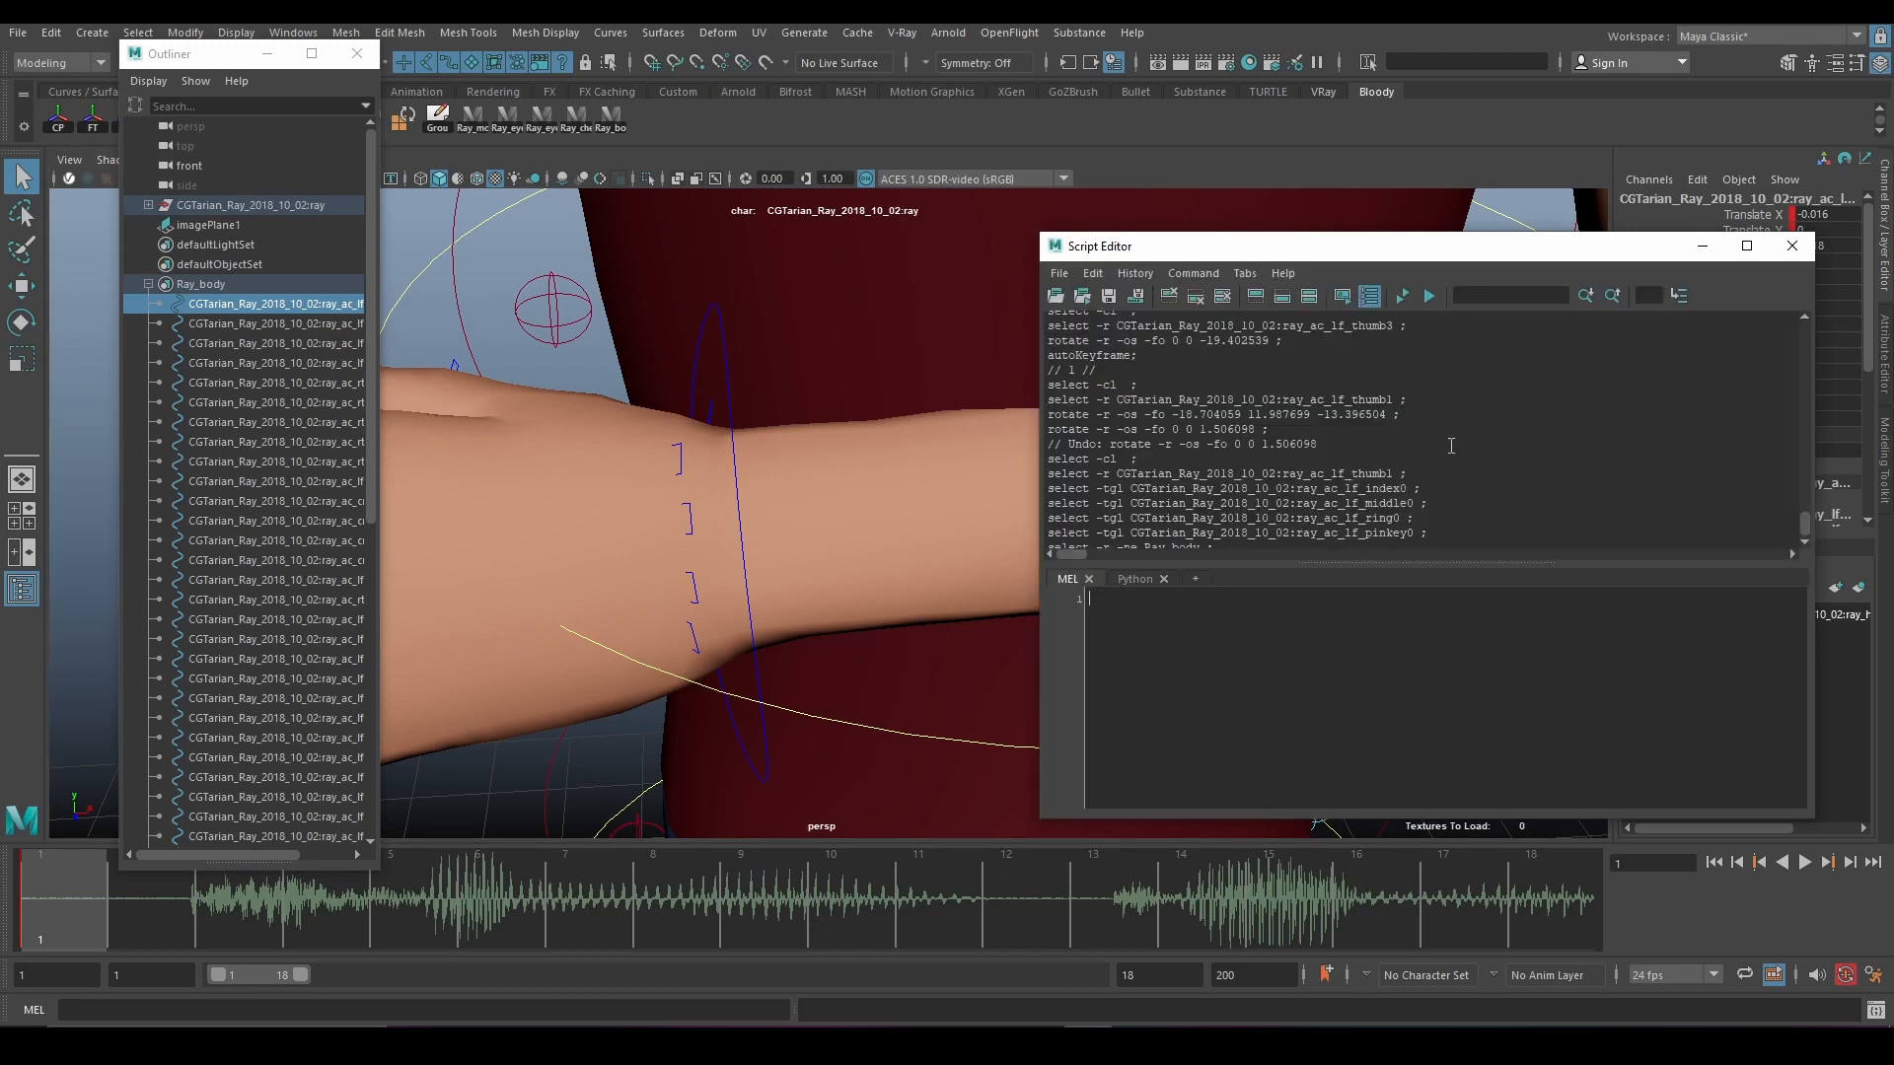
{"action": "left_click", "coordinate": [1221, 297]}
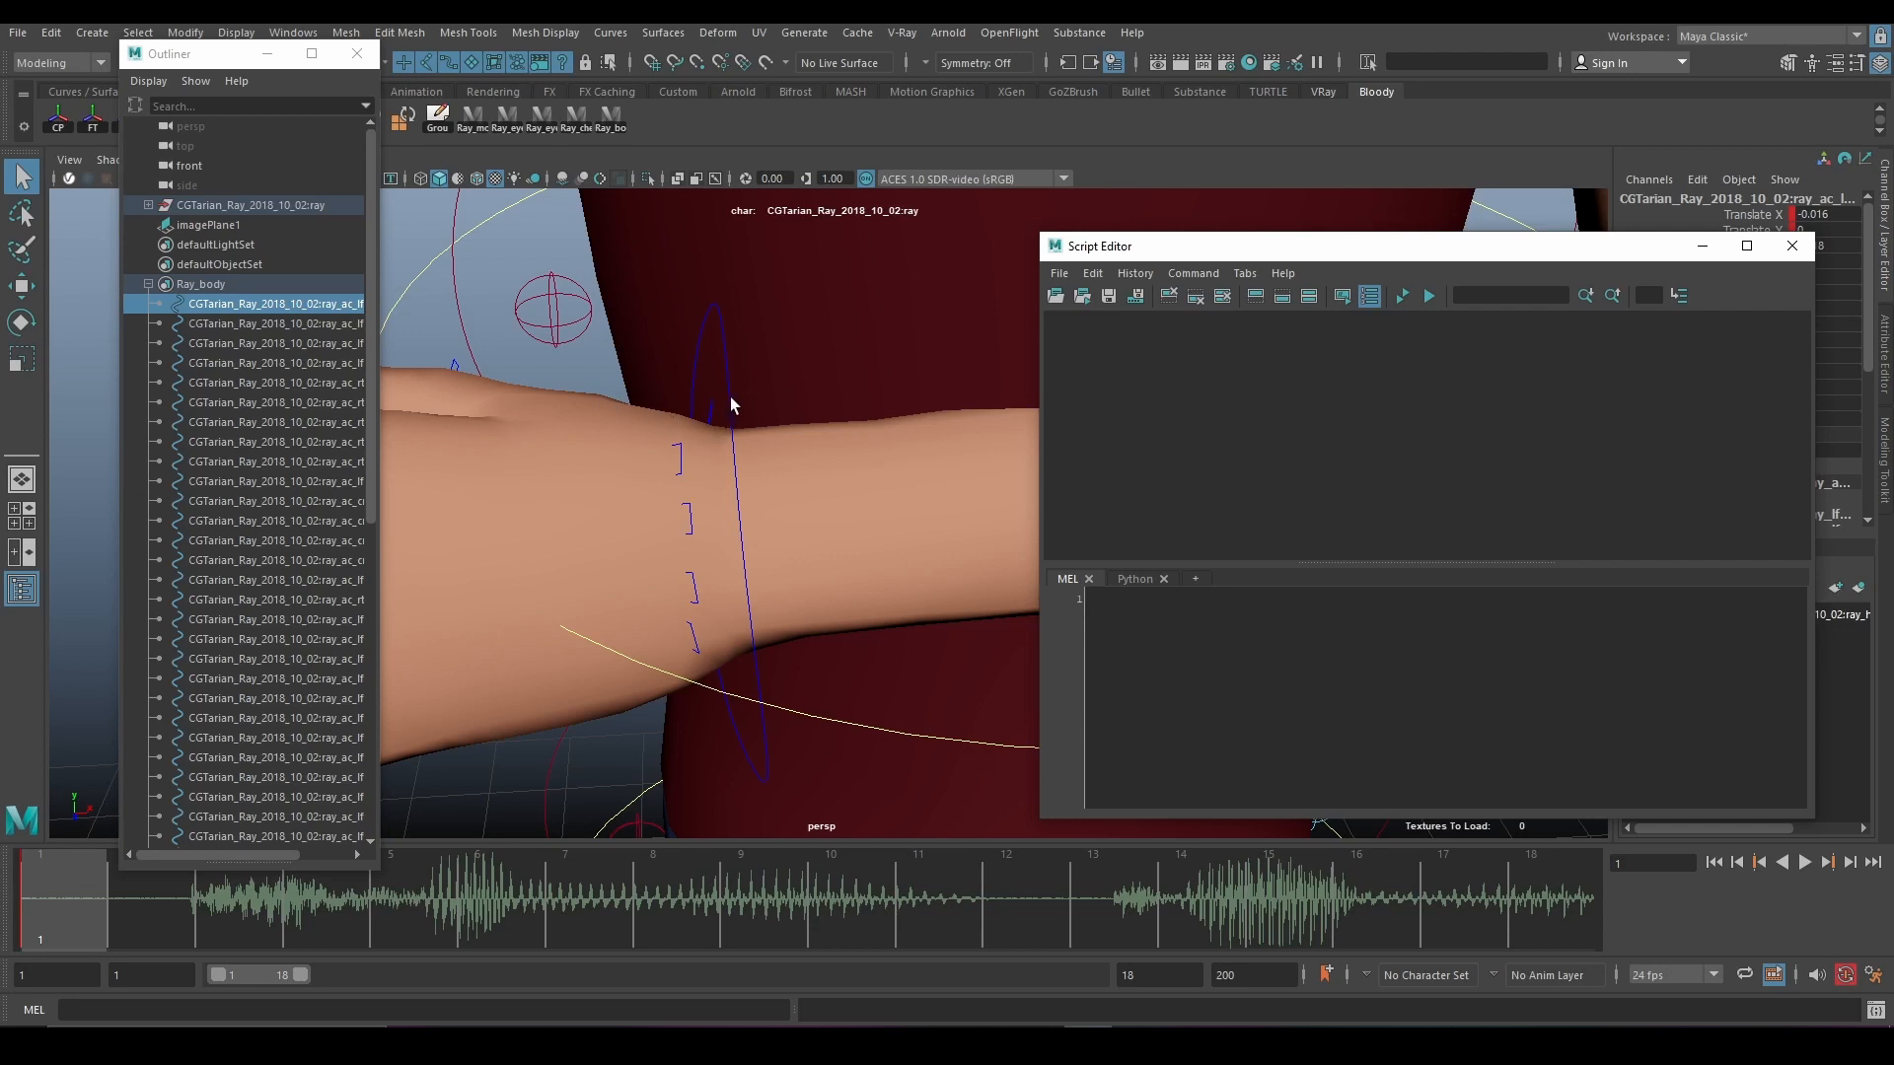
{"action": "left_click", "coordinate": [712, 415]}
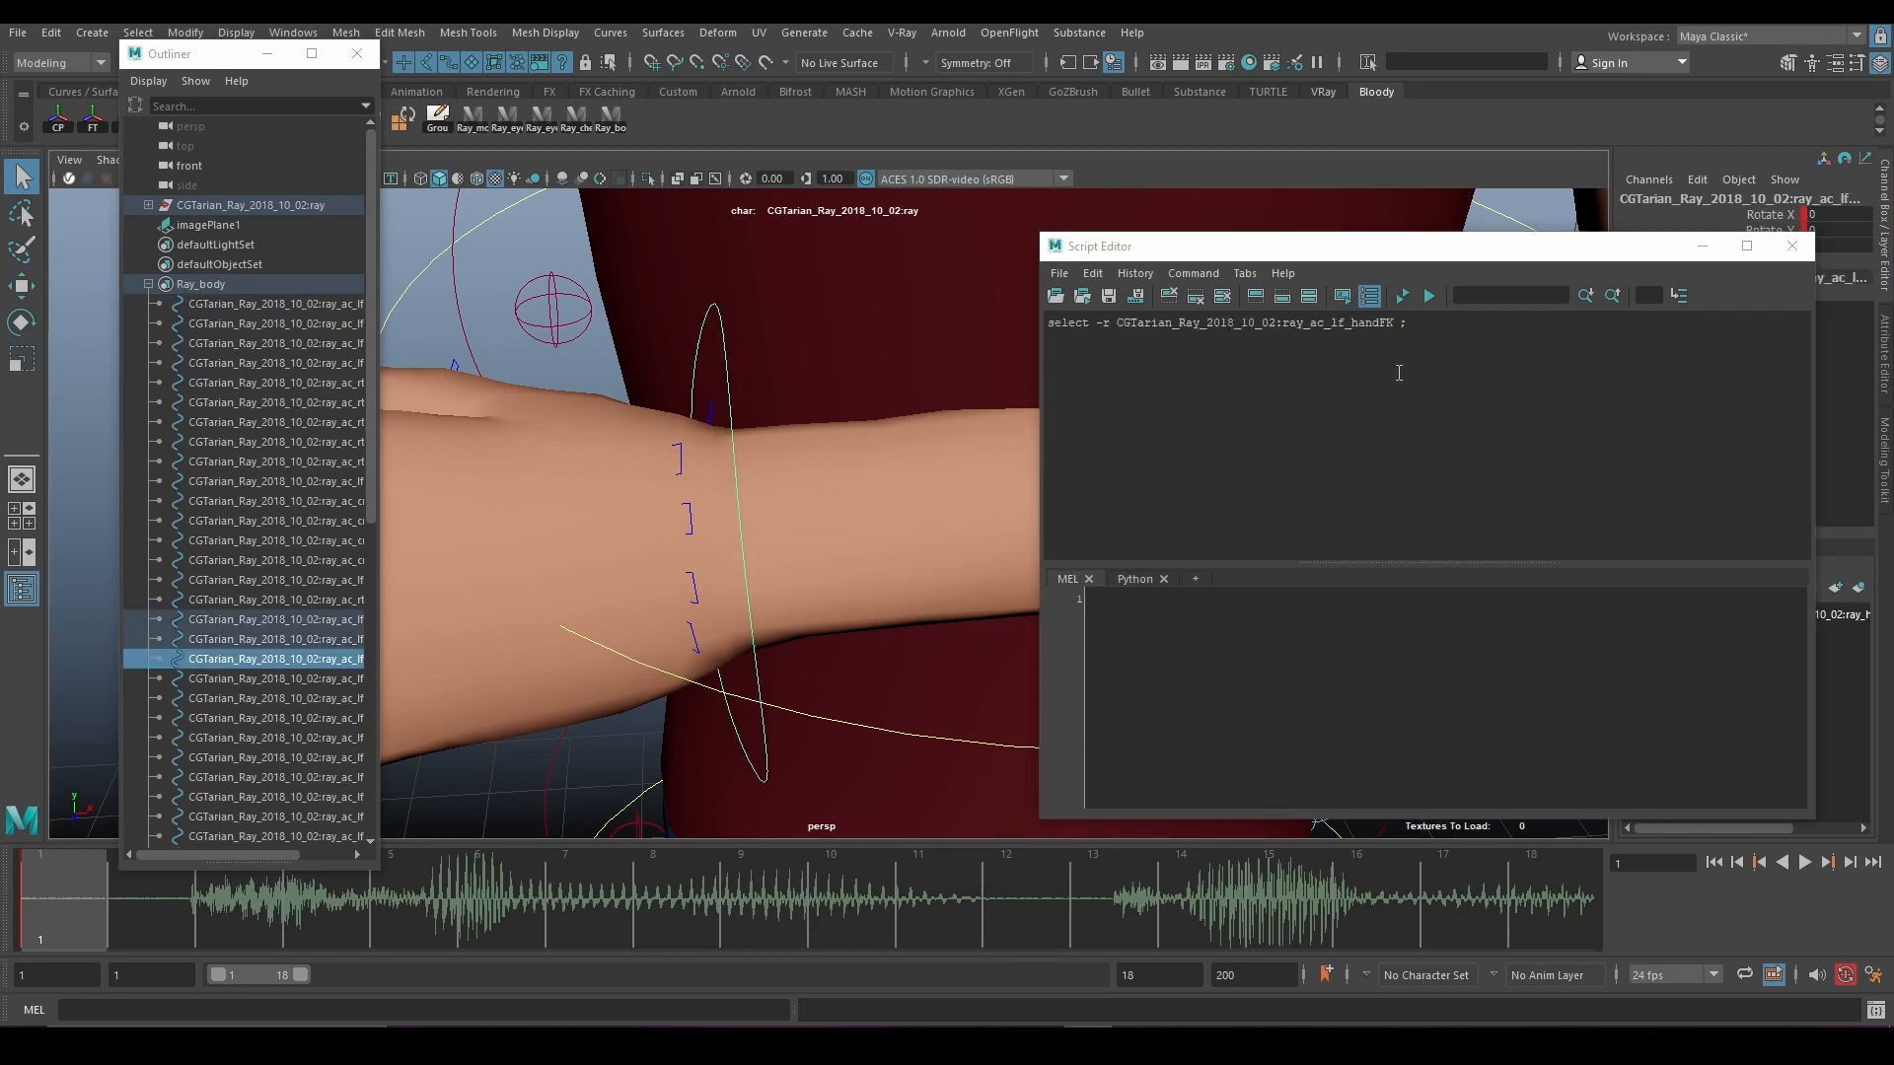
{"action": "left_click", "coordinate": [262, 304]}
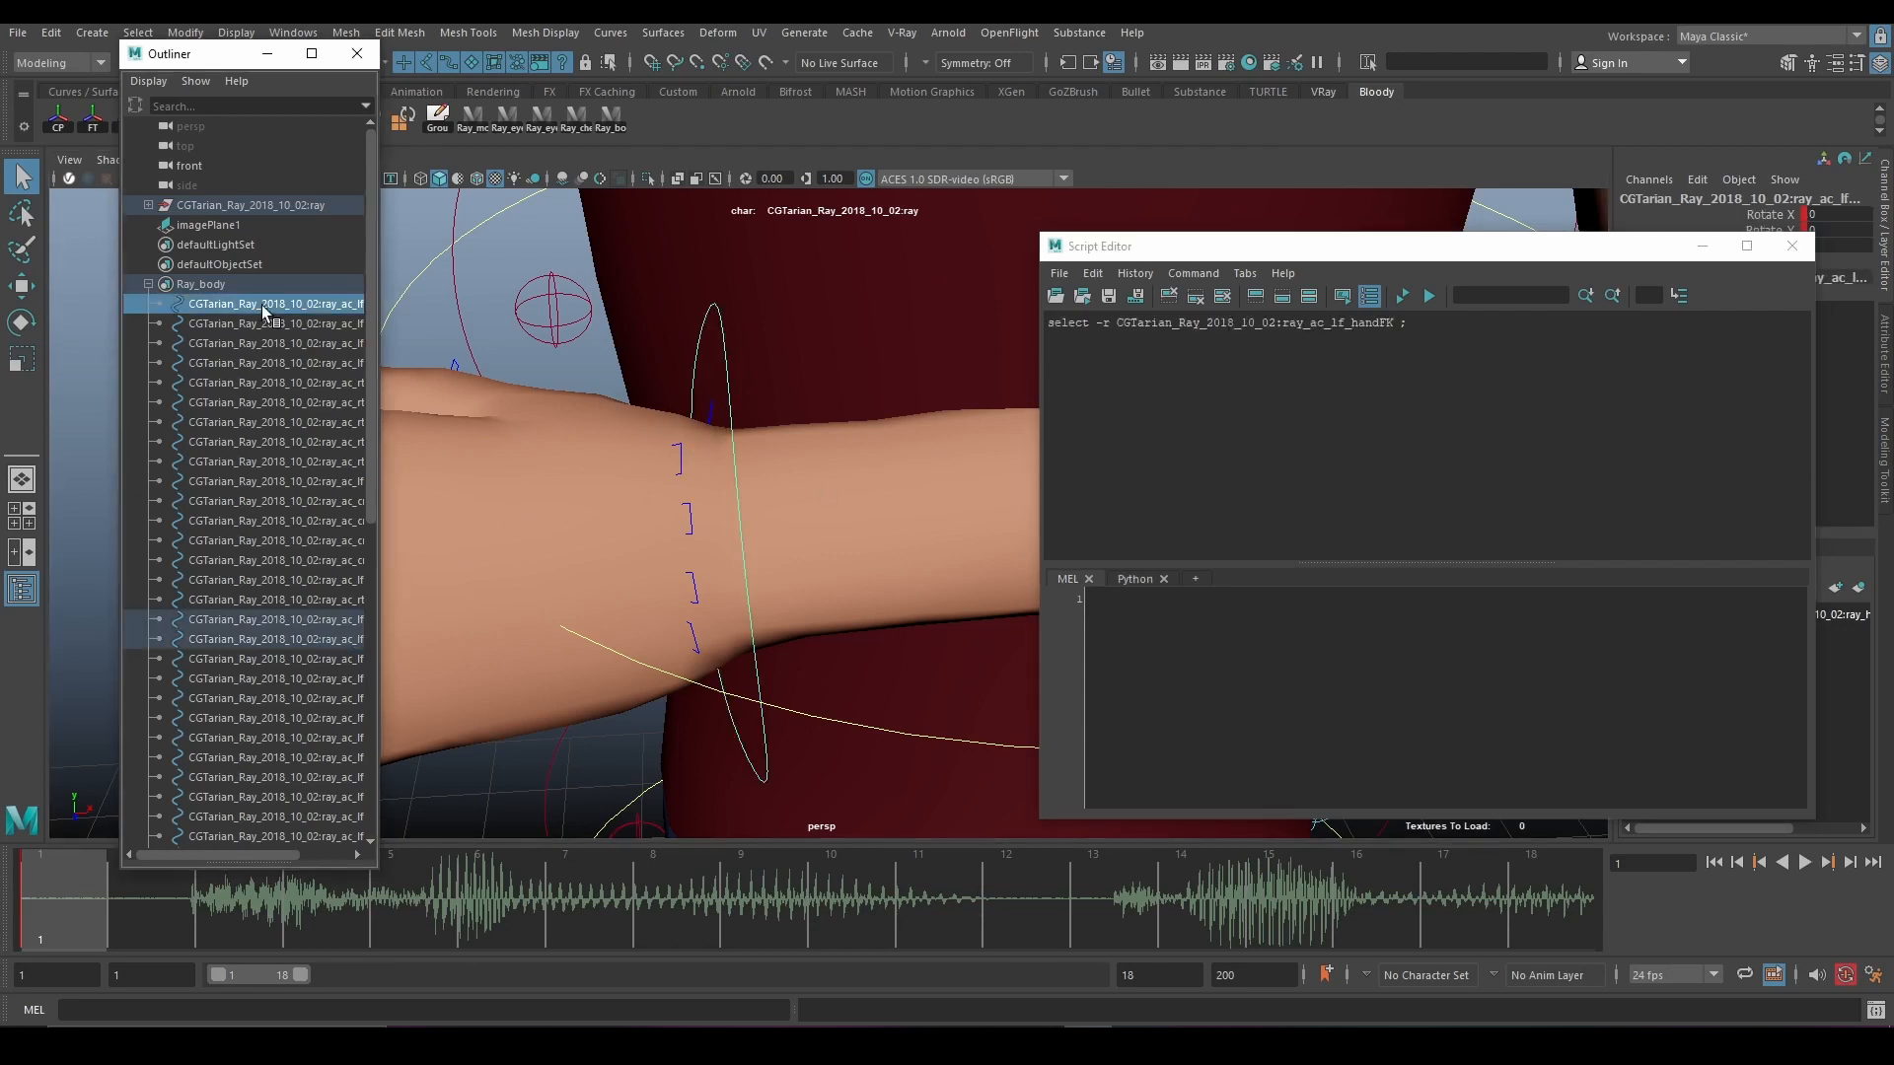
{"action": "left_click_drag", "start_coordinate": [371, 227], "coordinate": [377, 509]}
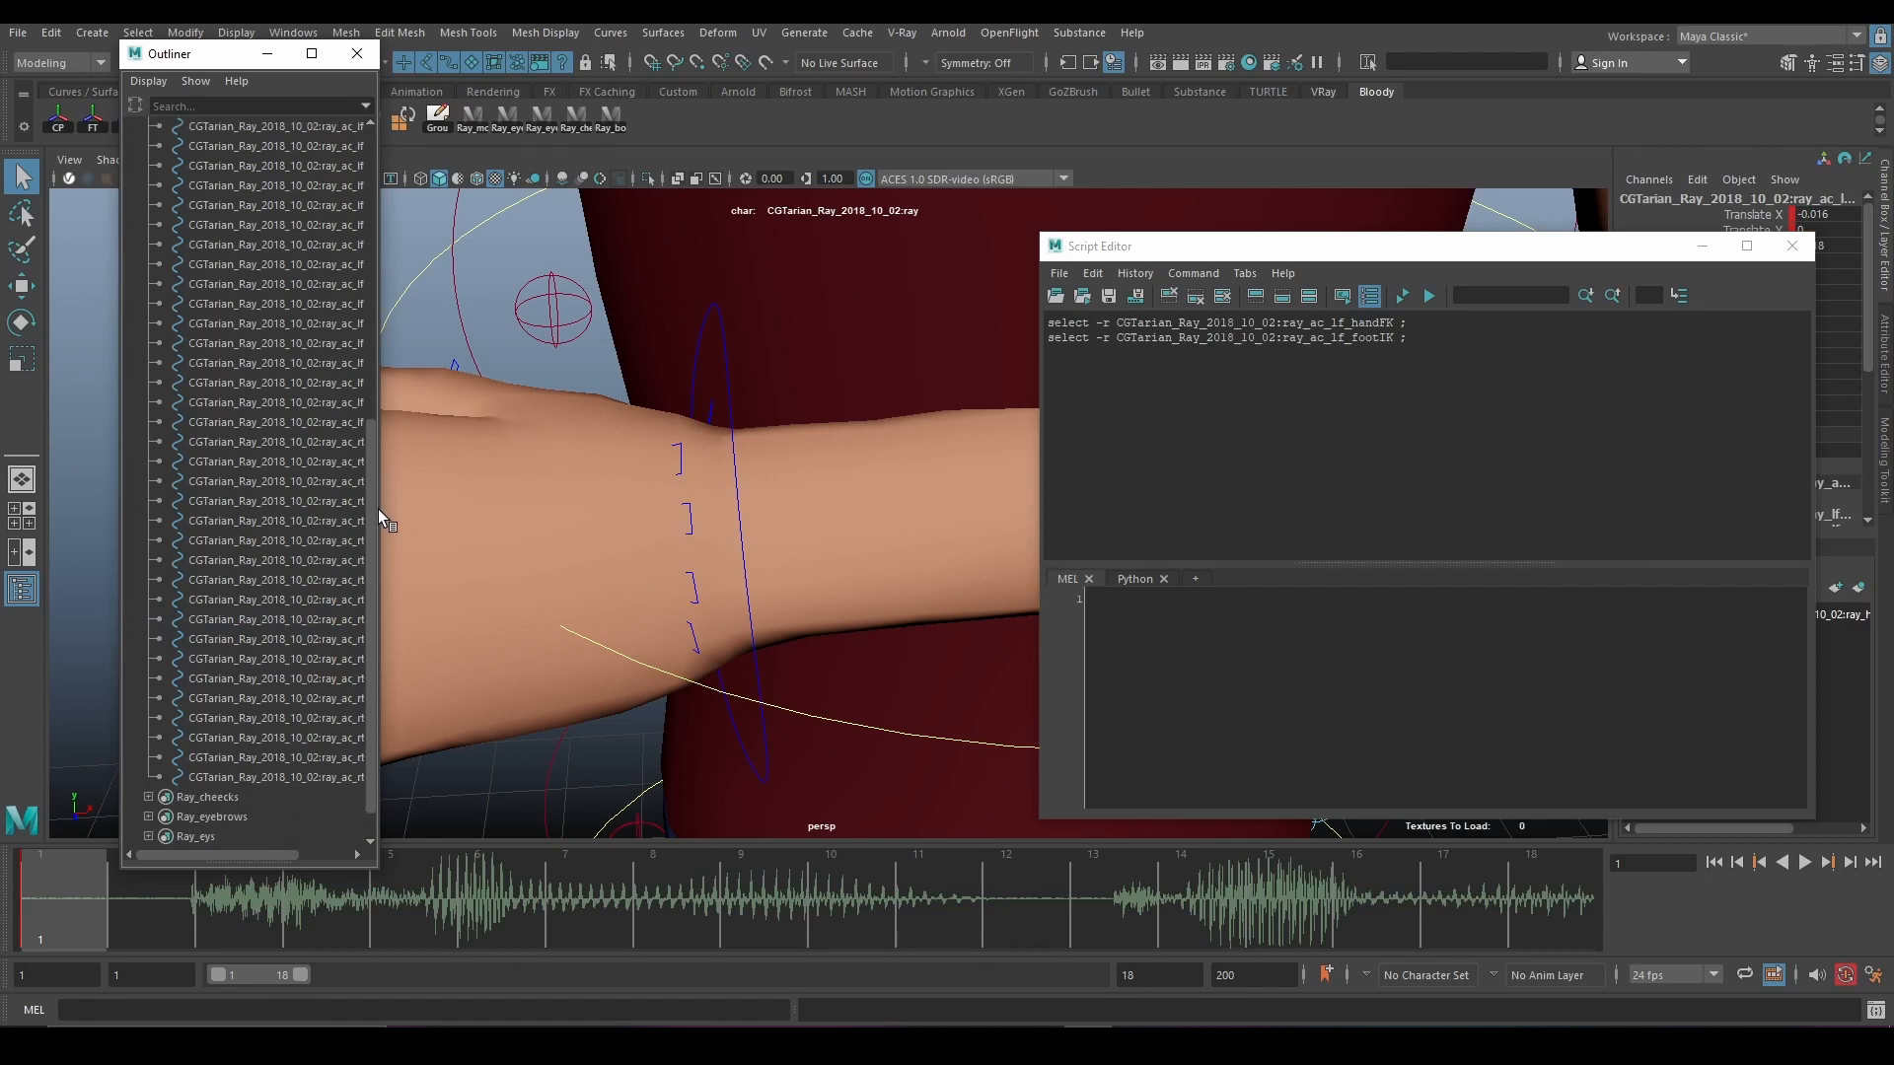
{"action": "left_click", "coordinate": [1223, 297]}
{"action": "left_click_drag", "start_coordinate": [369, 466], "coordinate": [389, 221]}
{"action": "left_click", "coordinate": [415, 249]}
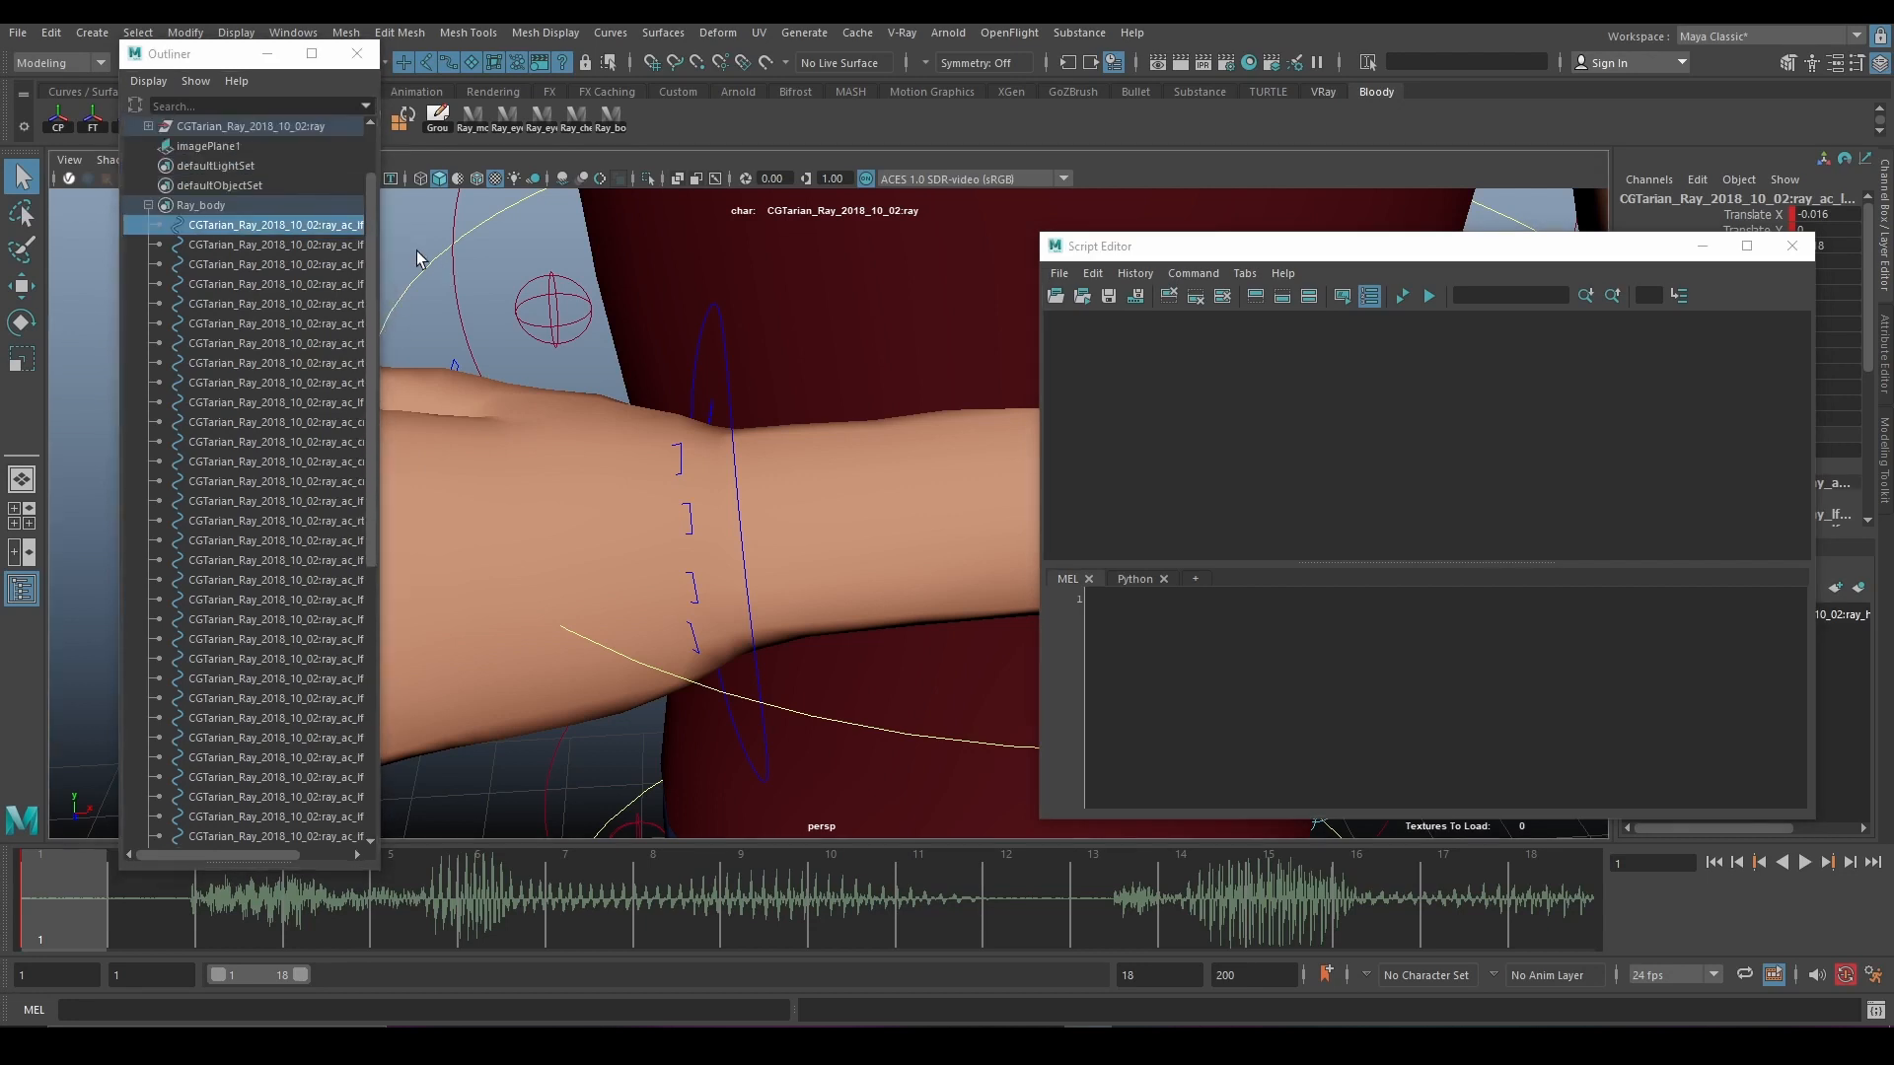
{"action": "left_click", "coordinate": [1215, 298]}
Select every control in the Ray_body set, from the left footIK control to the last member.
{"action": "left_click", "coordinate": [256, 224]}
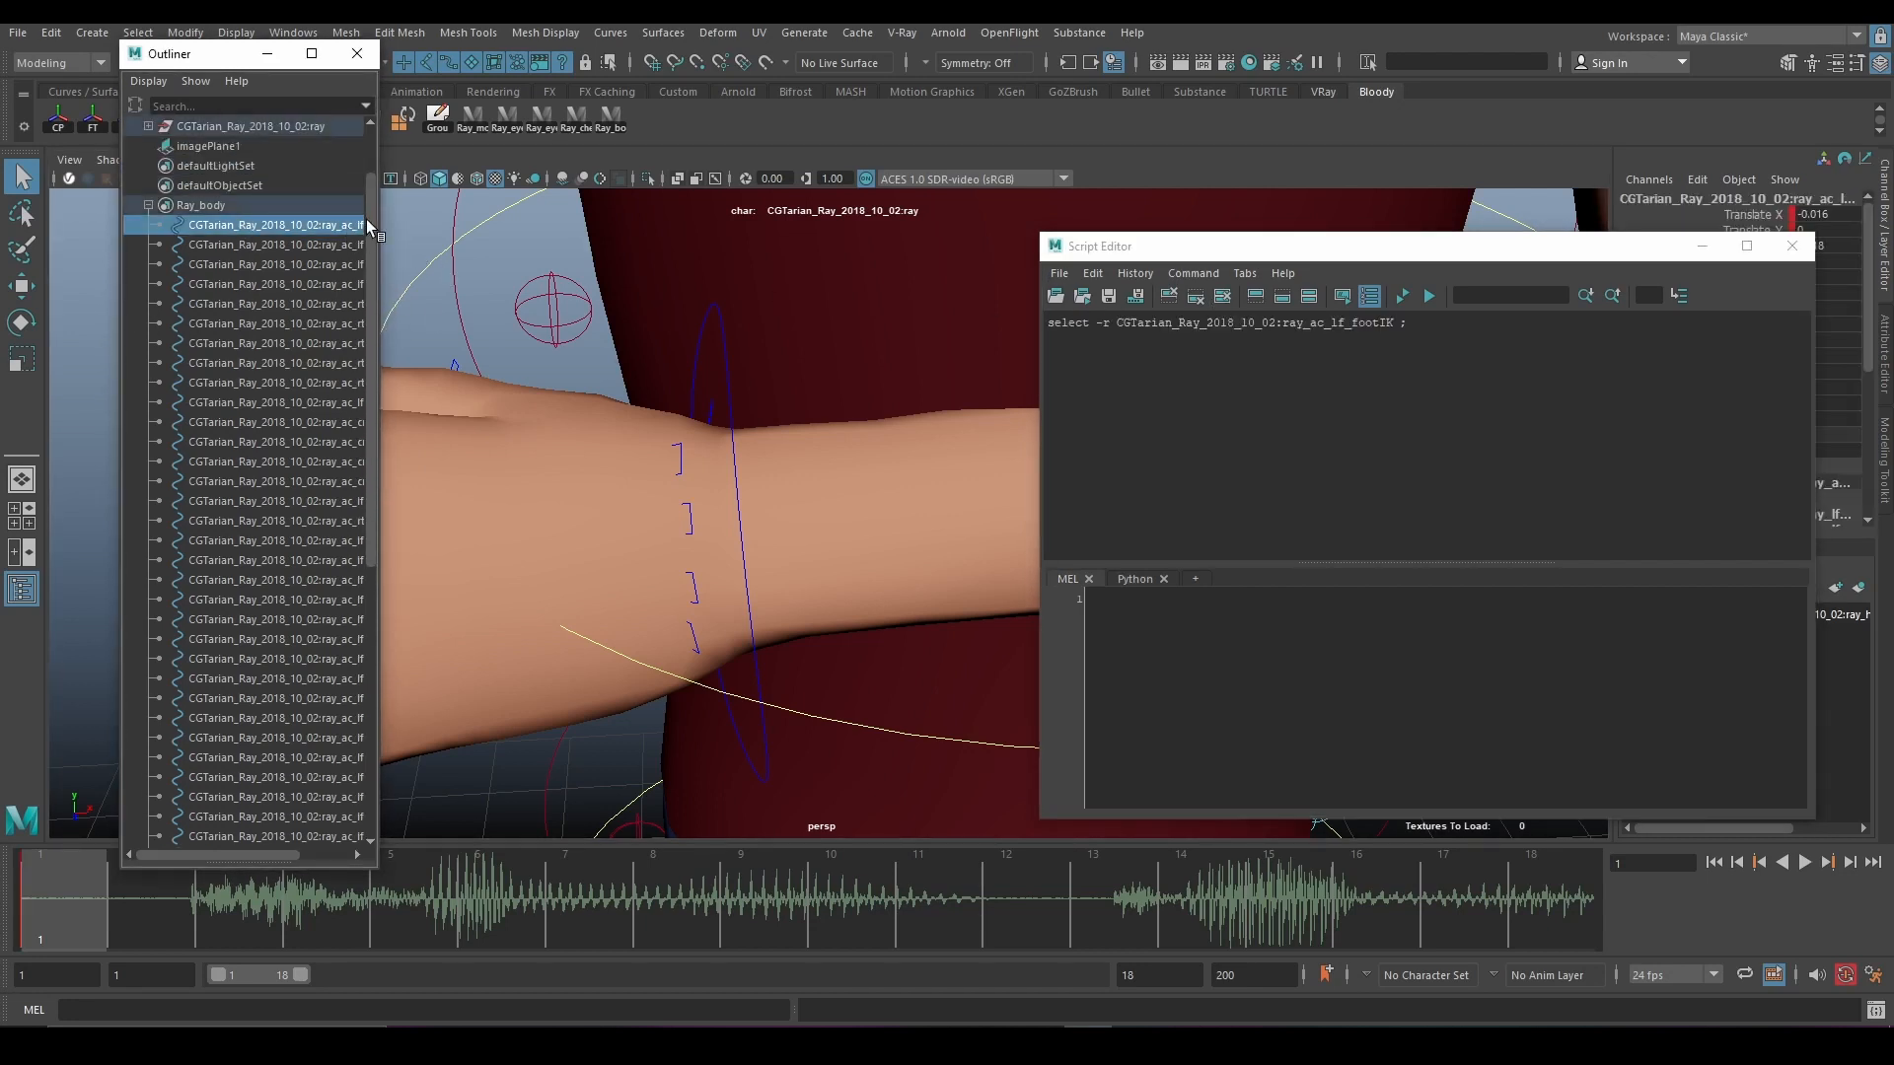
{"action": "left_click_drag", "start_coordinate": [367, 225], "coordinate": [324, 491]}
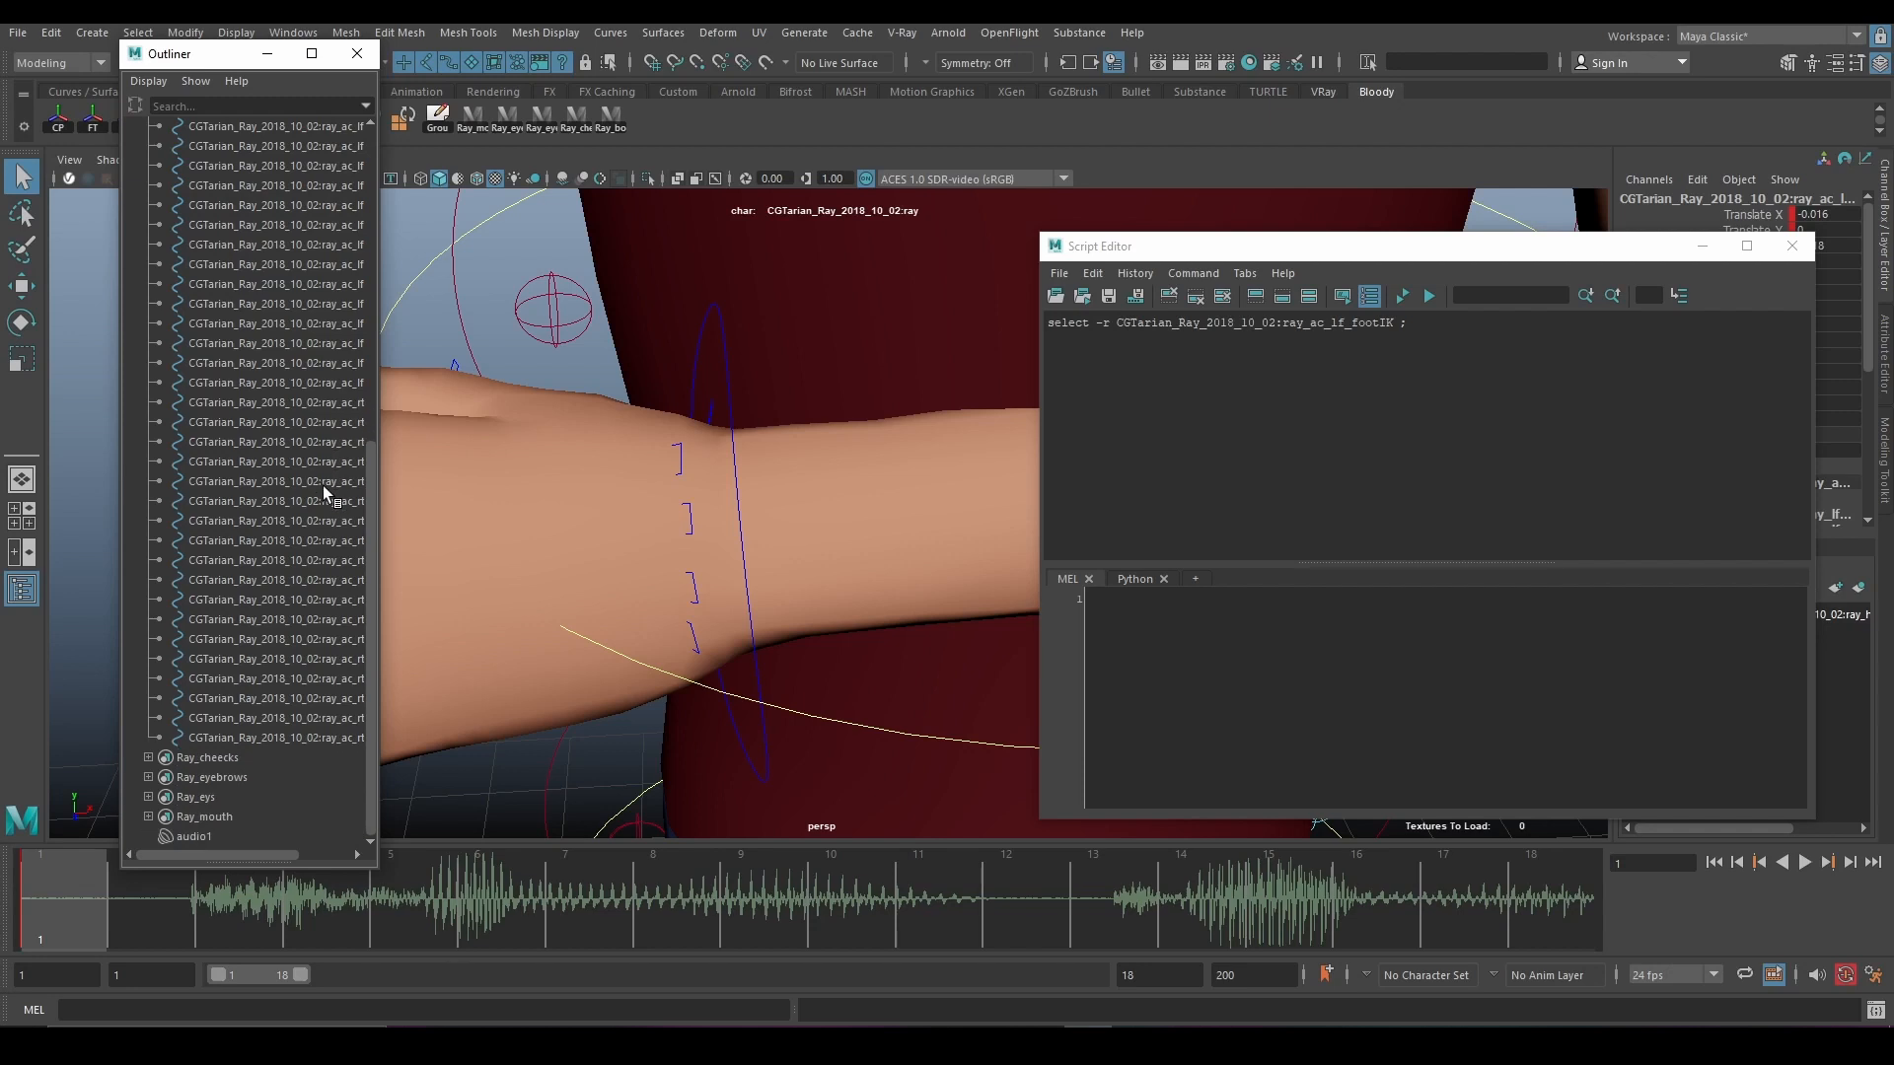
{"action": "left_click", "coordinate": [296, 746], "text": "shift"}
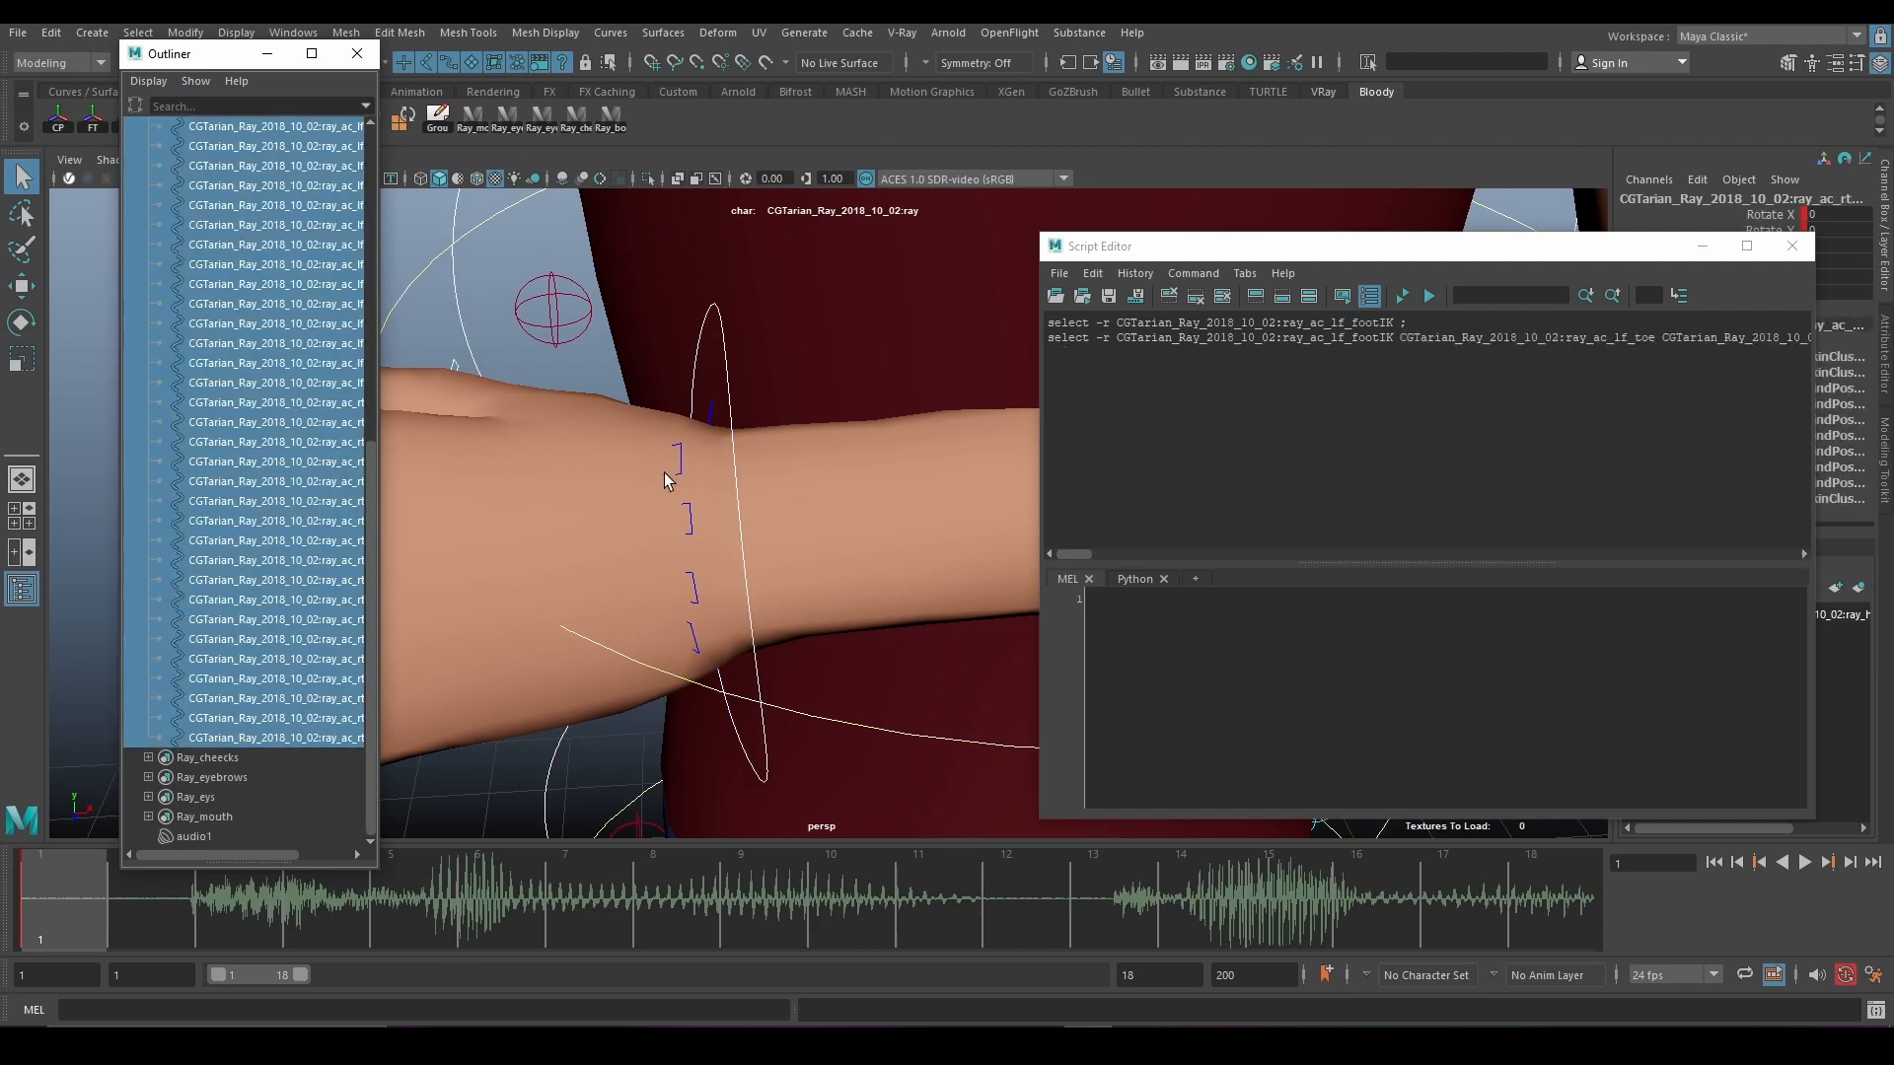
Add the left thumb1, index0, middle0, ring0 and pinkey0 controls to the current body selection.
{"action": "left_click_drag", "start_coordinate": [663, 480], "coordinate": [676, 478], "text": "alt"}
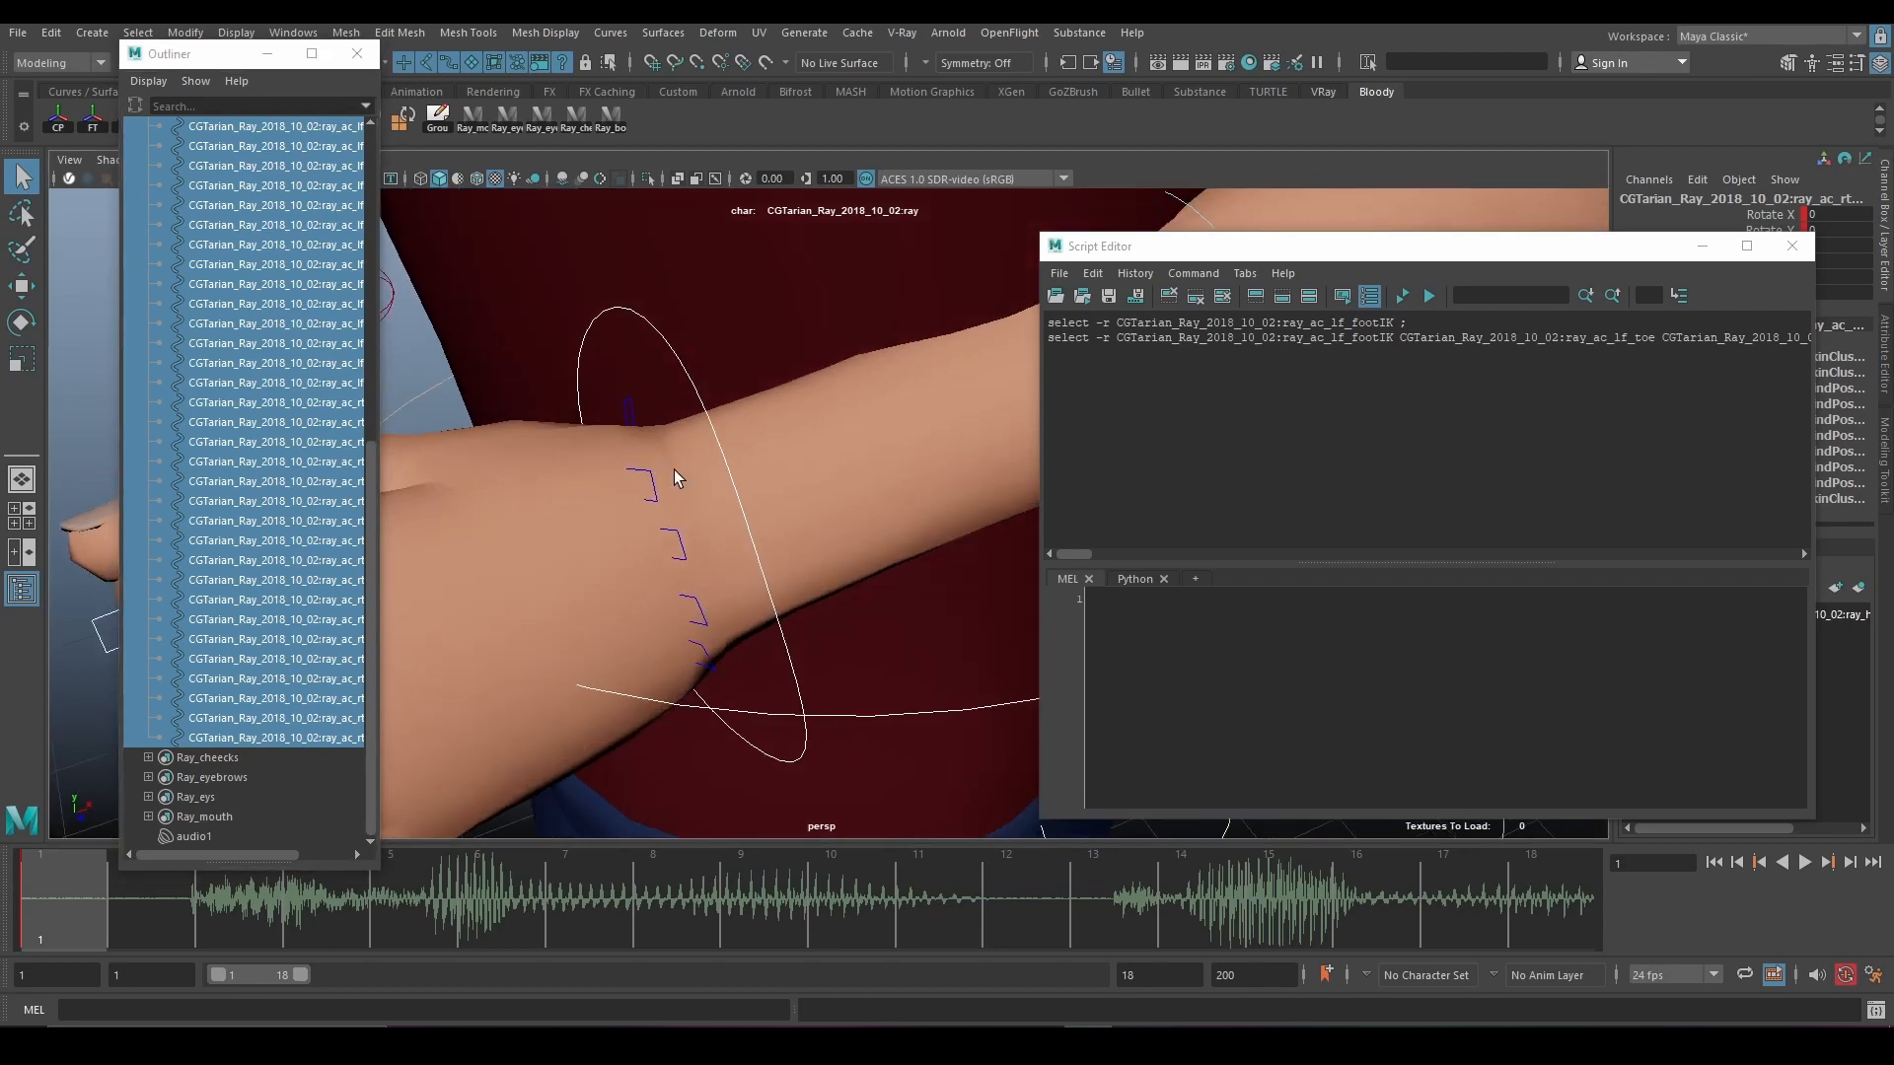
{"action": "left_click", "coordinate": [629, 408], "text": "shift"}
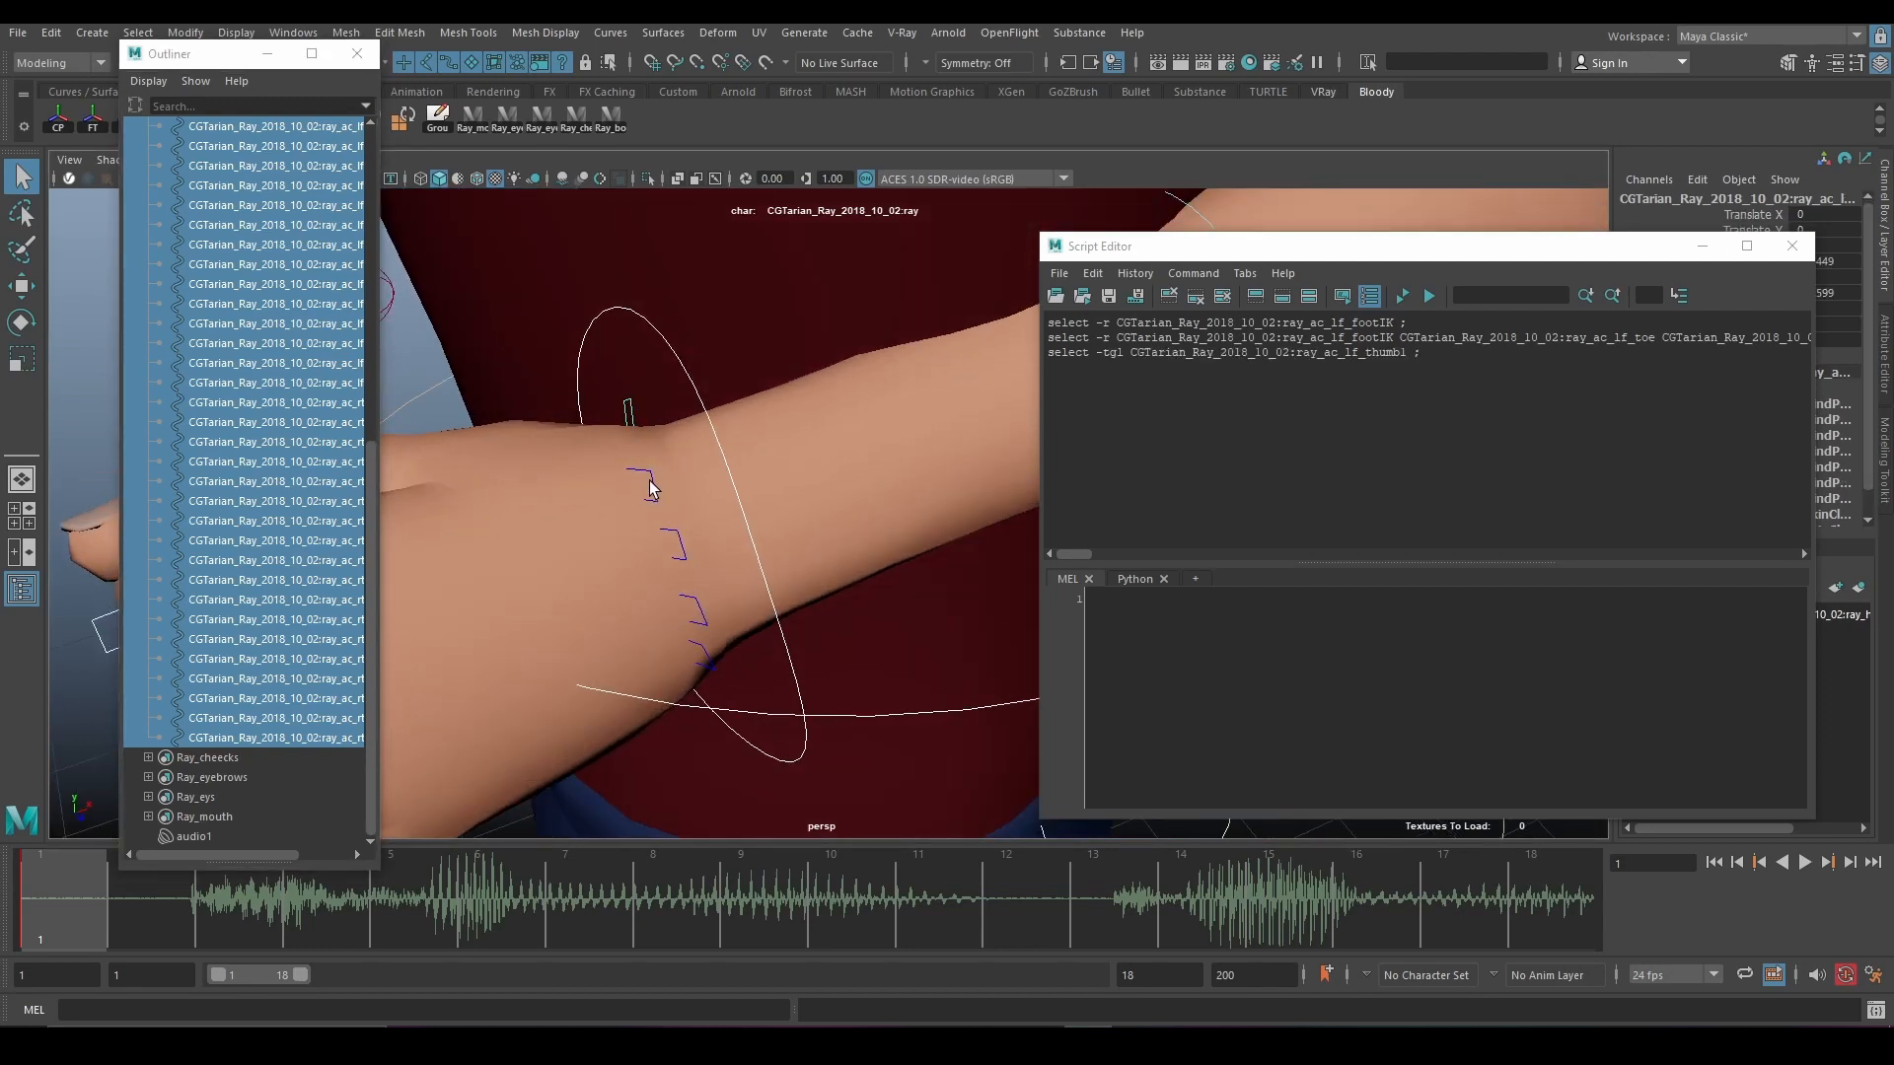
{"action": "left_click", "coordinate": [657, 482], "text": "shift"}
{"action": "left_click", "coordinate": [680, 538], "text": "shift"}
{"action": "left_click", "coordinate": [696, 619], "text": "shift"}
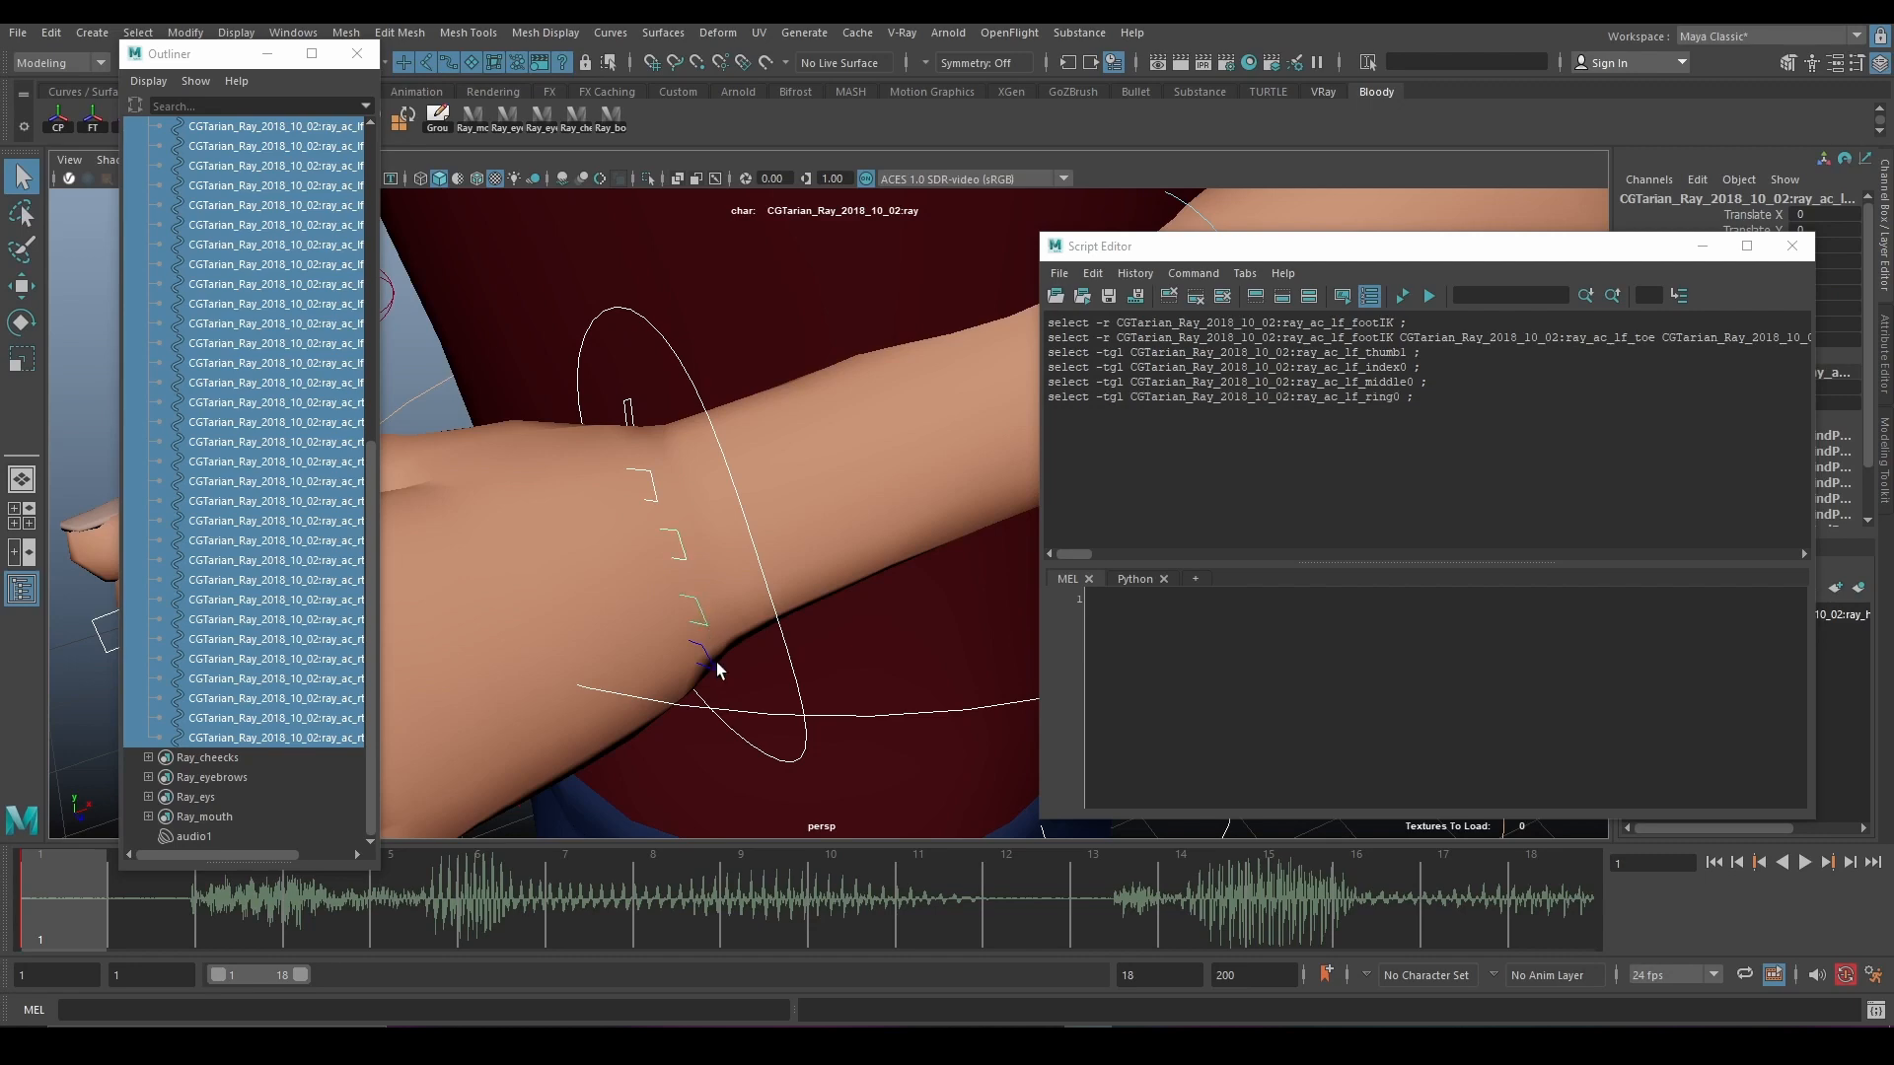
{"action": "left_click", "coordinate": [702, 653], "text": "shift"}
{"action": "scroll", "coordinate": [842, 623], "scroll_direction": "down", "scroll_amount": 4}
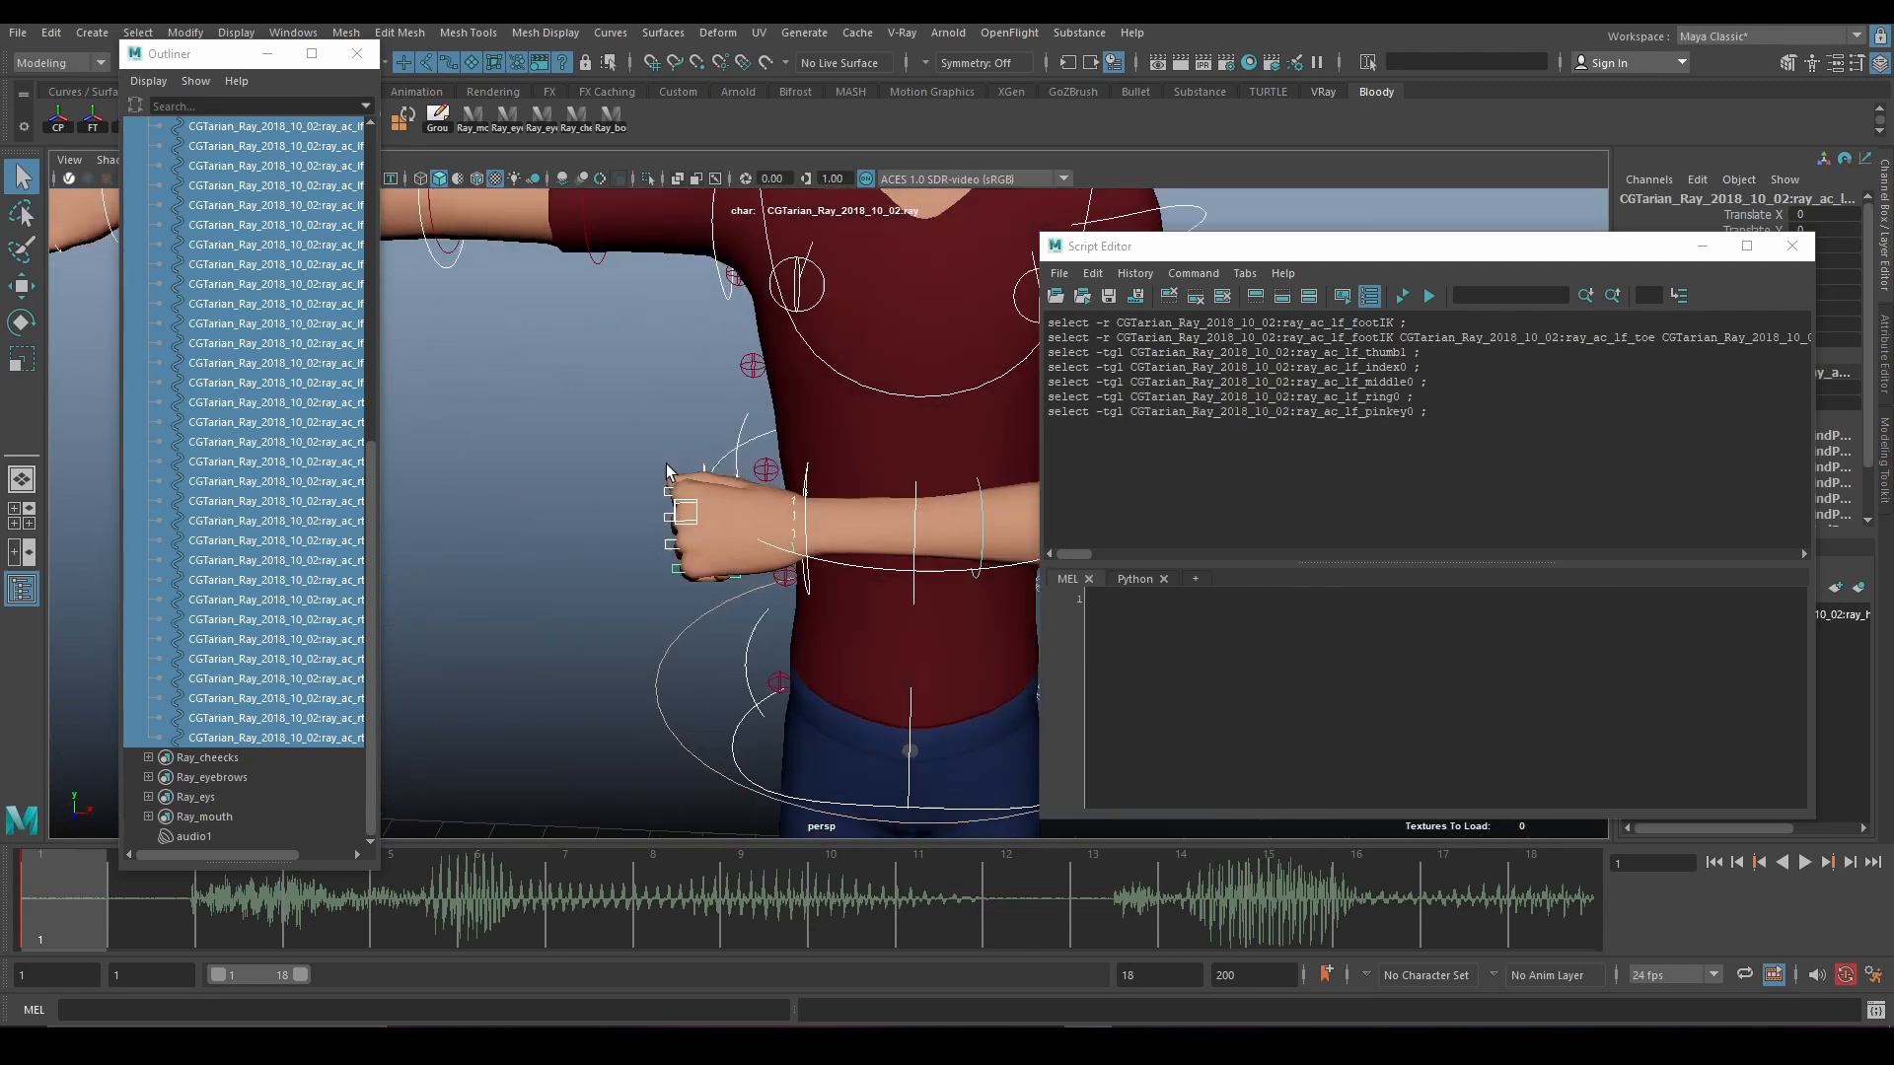
Add the right thumb1, index0, middle0, ring0 and pinkey0 controls to the current body selection.
{"action": "middle_click_drag", "start_coordinate": [843, 623], "coordinate": [1282, 681], "text": "alt"}
{"action": "scroll", "coordinate": [606, 419], "scroll_direction": "up", "scroll_amount": 3}
{"action": "left_click_drag", "start_coordinate": [604, 420], "coordinate": [833, 526], "text": "alt"}
{"action": "scroll", "coordinate": [664, 393], "scroll_direction": "up", "scroll_amount": 4}
{"action": "left_click", "coordinate": [484, 434], "text": "shift"}
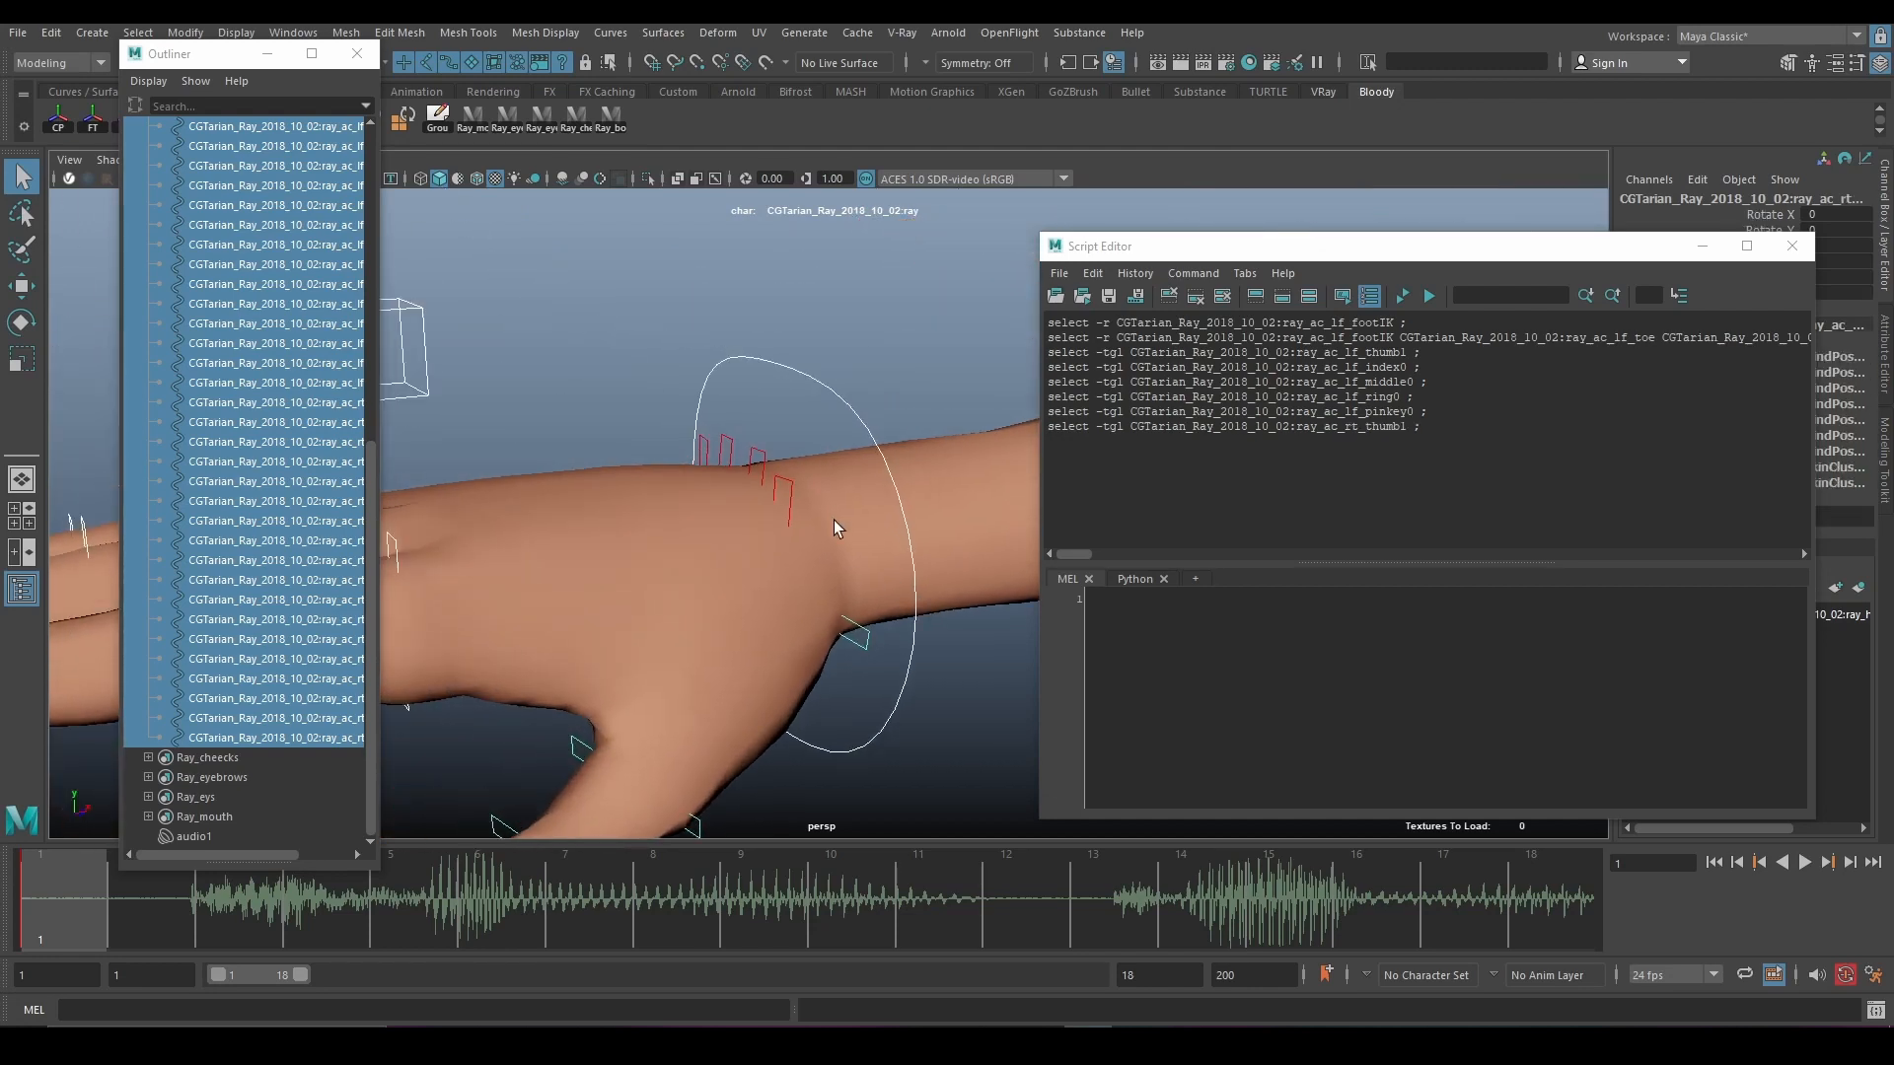
{"action": "left_click", "coordinate": [793, 482], "text": "shift"}
{"action": "left_click", "coordinate": [760, 452], "text": "shift"}
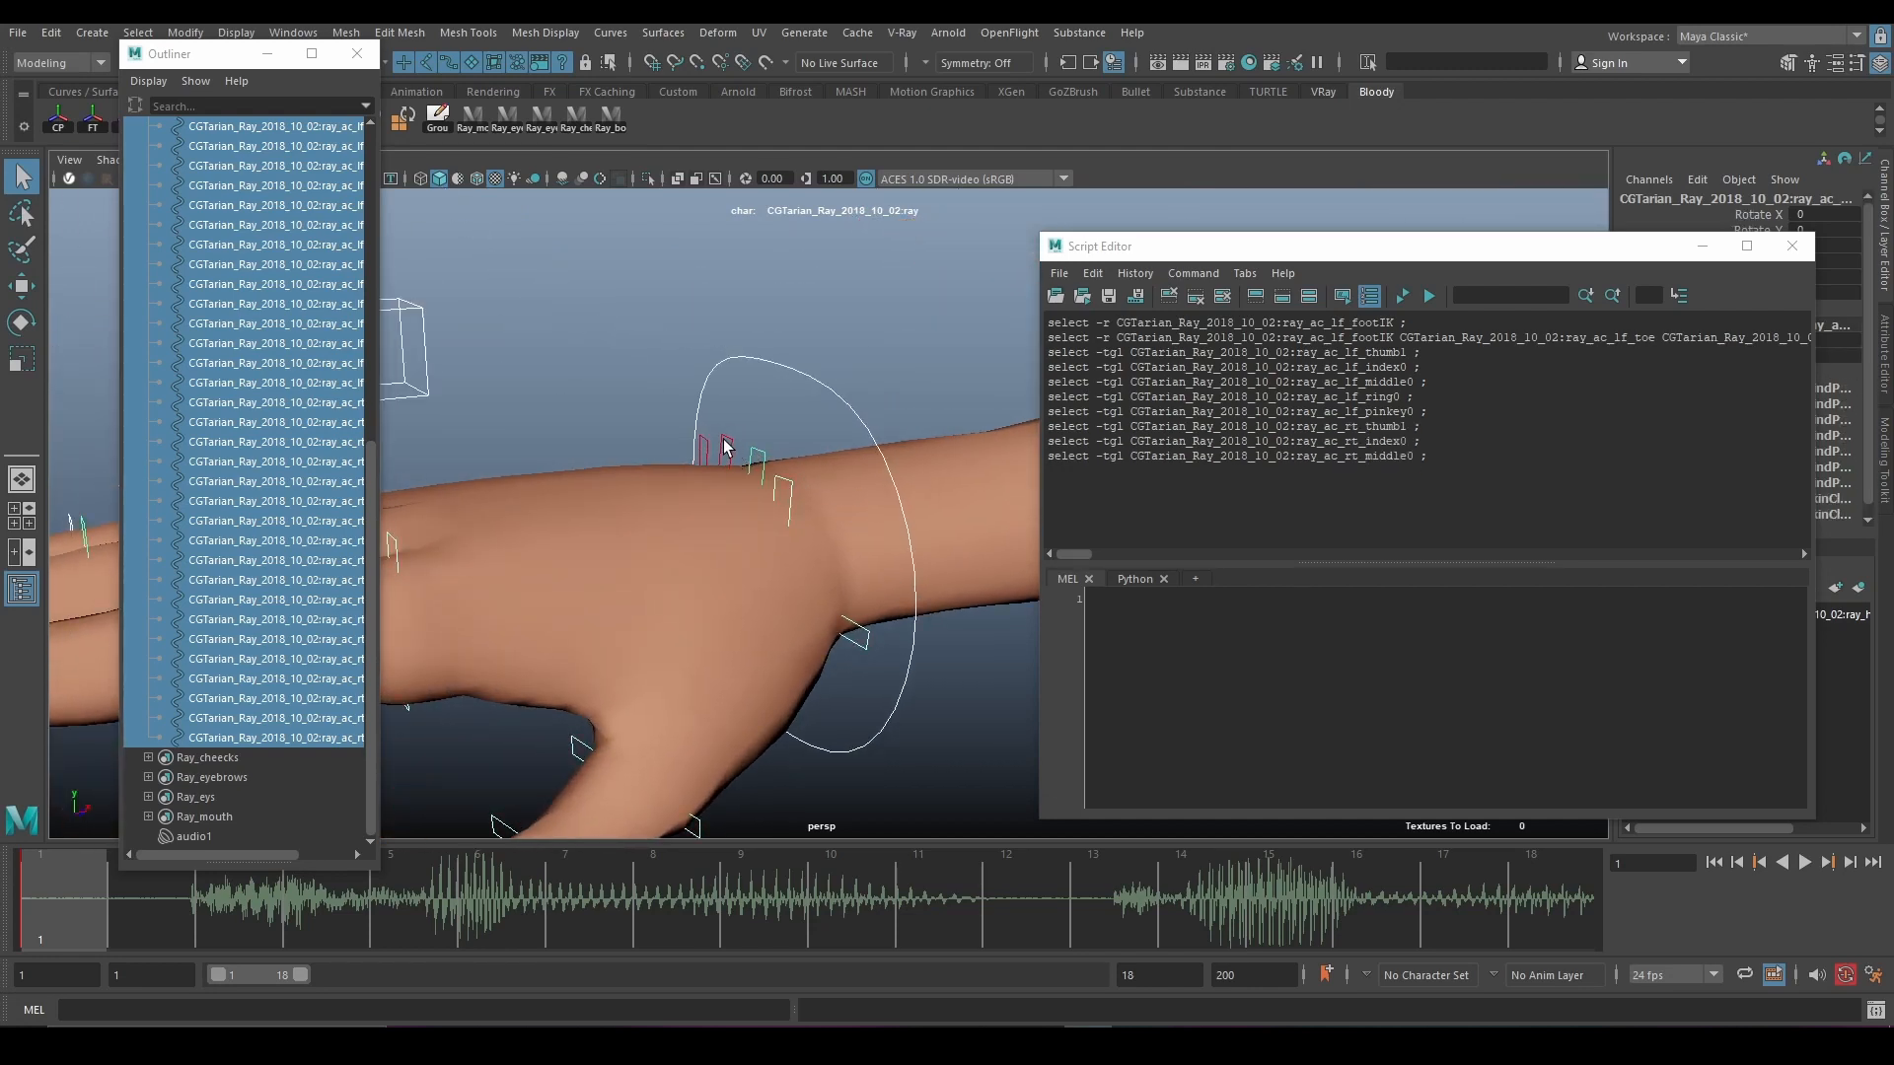
{"action": "left_click", "coordinate": [726, 446], "text": "shift"}
{"action": "left_click", "coordinate": [704, 449], "text": "shift"}
Examine both arms and hands for controls still left out of the body selection.
{"action": "left_click_drag", "start_coordinate": [715, 463], "coordinate": [728, 587], "text": "alt"}
{"action": "scroll", "coordinate": [688, 443], "scroll_direction": "down", "scroll_amount": 4}
{"action": "scroll", "coordinate": [728, 590], "scroll_direction": "down", "scroll_amount": 5}
{"action": "middle_click_drag", "start_coordinate": [727, 592], "coordinate": [18, 635], "text": "alt"}
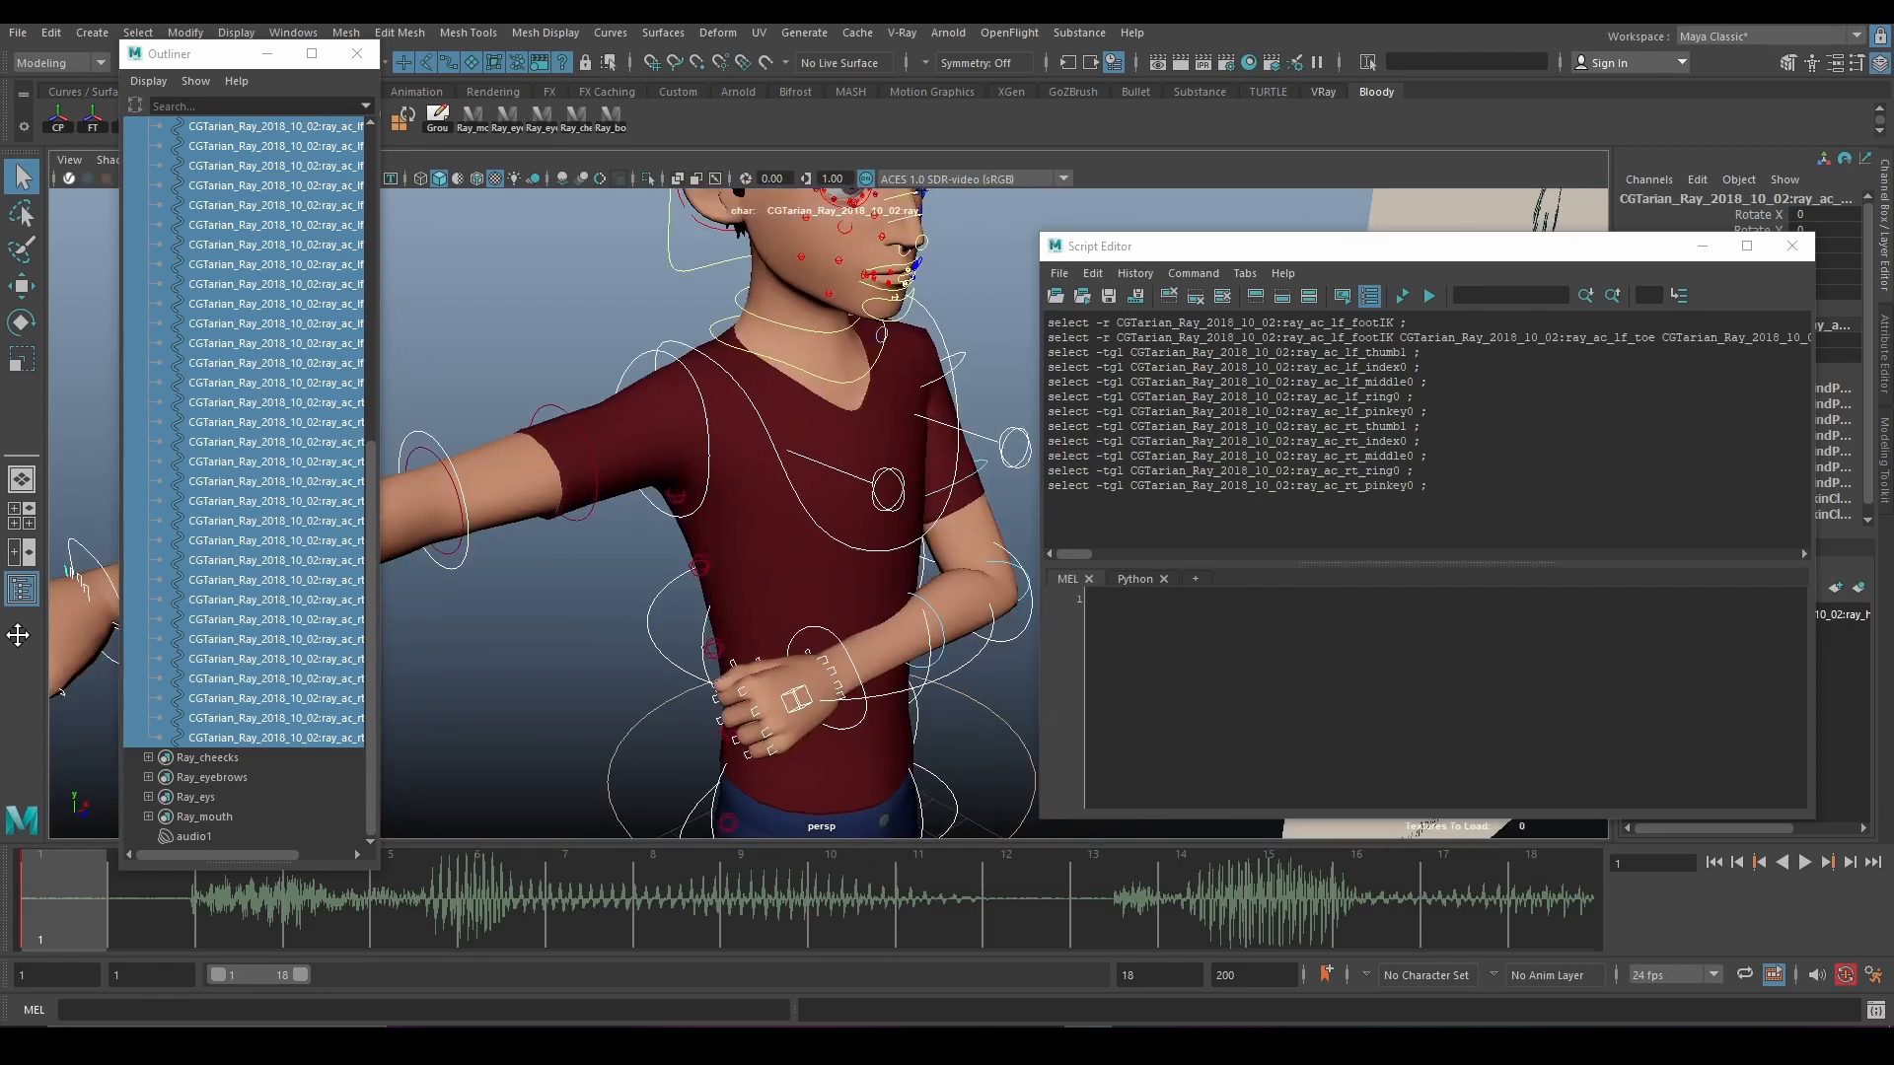
{"action": "scroll", "coordinate": [647, 477], "scroll_direction": "down", "scroll_amount": 4}
{"action": "left_click_drag", "start_coordinate": [647, 478], "coordinate": [706, 499], "text": "alt"}
{"action": "middle_click_drag", "start_coordinate": [707, 499], "coordinate": [341, 435], "text": "alt"}
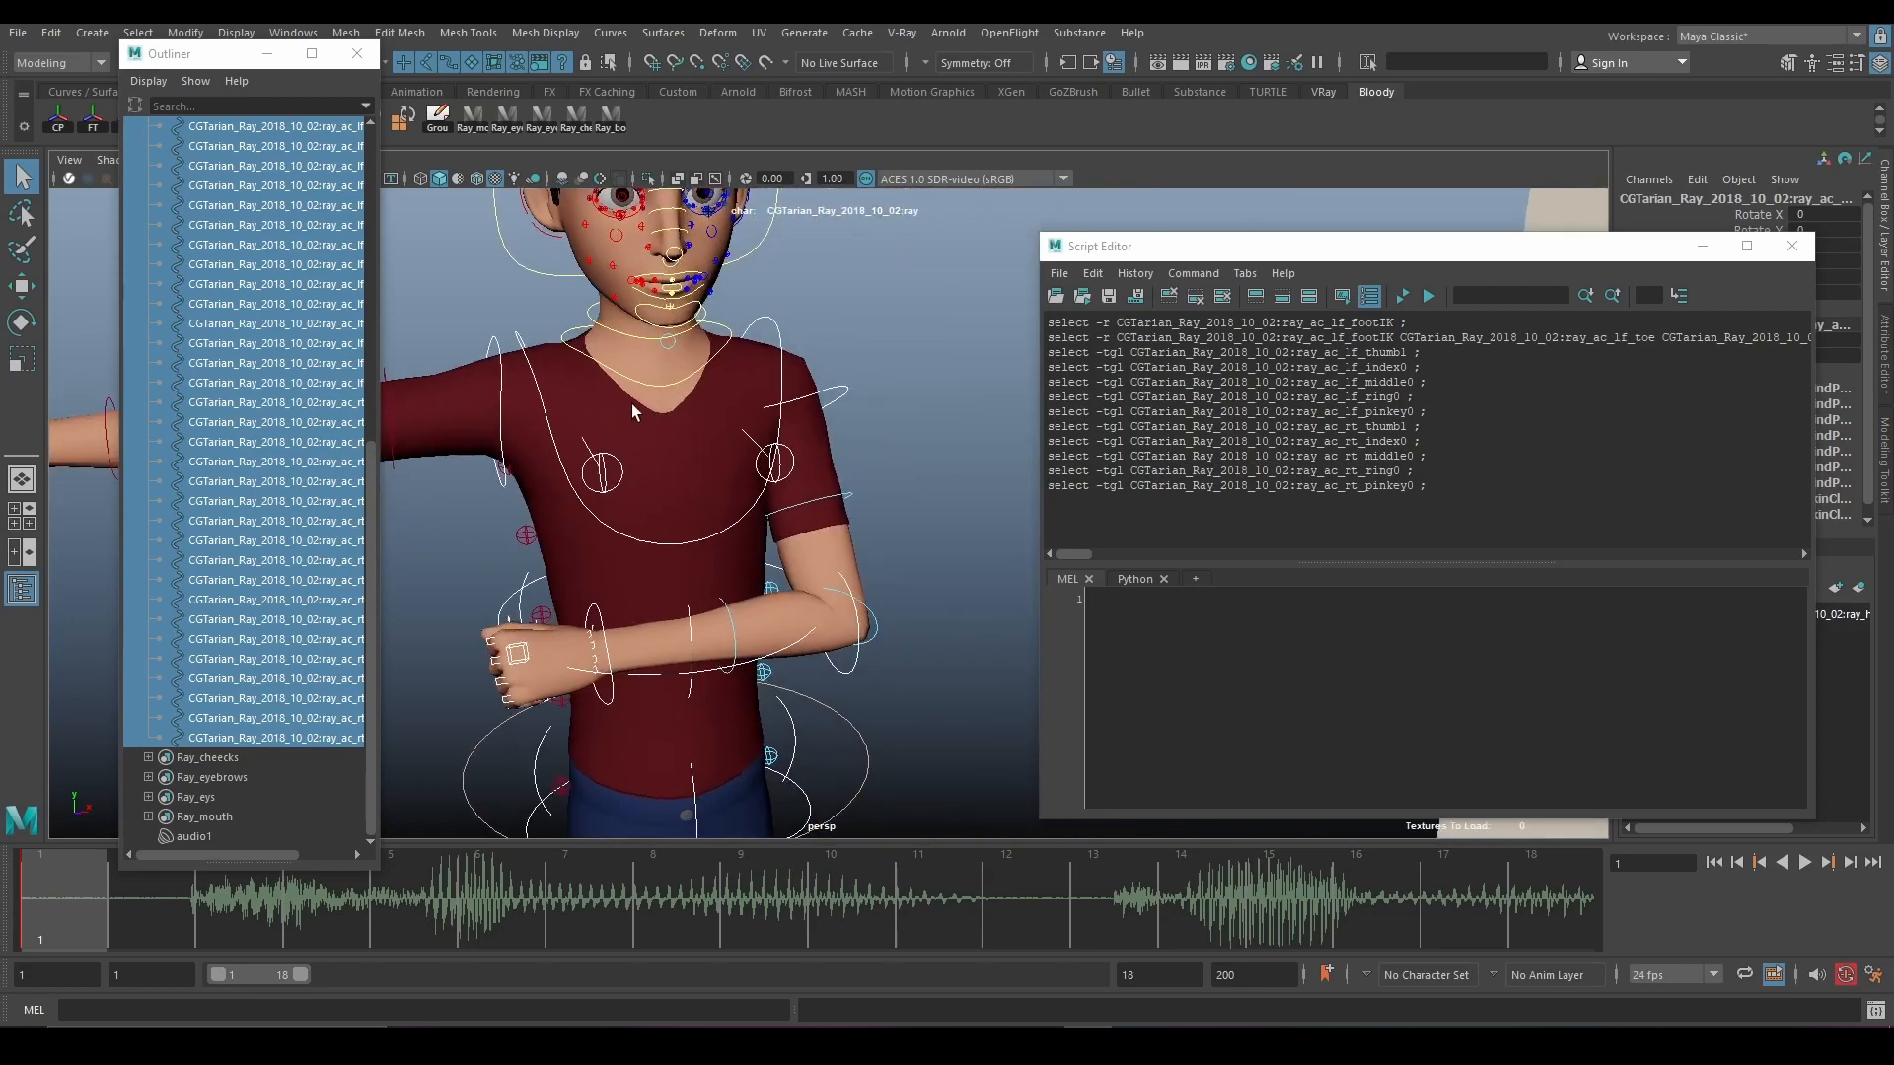
{"action": "scroll", "coordinate": [635, 412], "scroll_direction": "down", "scroll_amount": 3}
{"action": "middle_click_drag", "start_coordinate": [635, 412], "coordinate": [1060, 501], "text": "alt"}
{"action": "scroll", "coordinate": [690, 505], "scroll_direction": "up", "scroll_amount": 3}
{"action": "middle_click_drag", "start_coordinate": [541, 511], "coordinate": [1110, 461], "text": "alt"}
{"action": "scroll", "coordinate": [748, 429], "scroll_direction": "up", "scroll_amount": 3}
{"action": "middle_click_drag", "start_coordinate": [747, 430], "coordinate": [509, 474], "text": "alt"}
{"action": "scroll", "coordinate": [768, 481], "scroll_direction": "up", "scroll_amount": 2}
Save all the logged selection commands to the Bloody shelf as a MEL script and open the new script's edit options.
{"action": "left_click_drag", "start_coordinate": [1427, 499], "coordinate": [961, 312]}
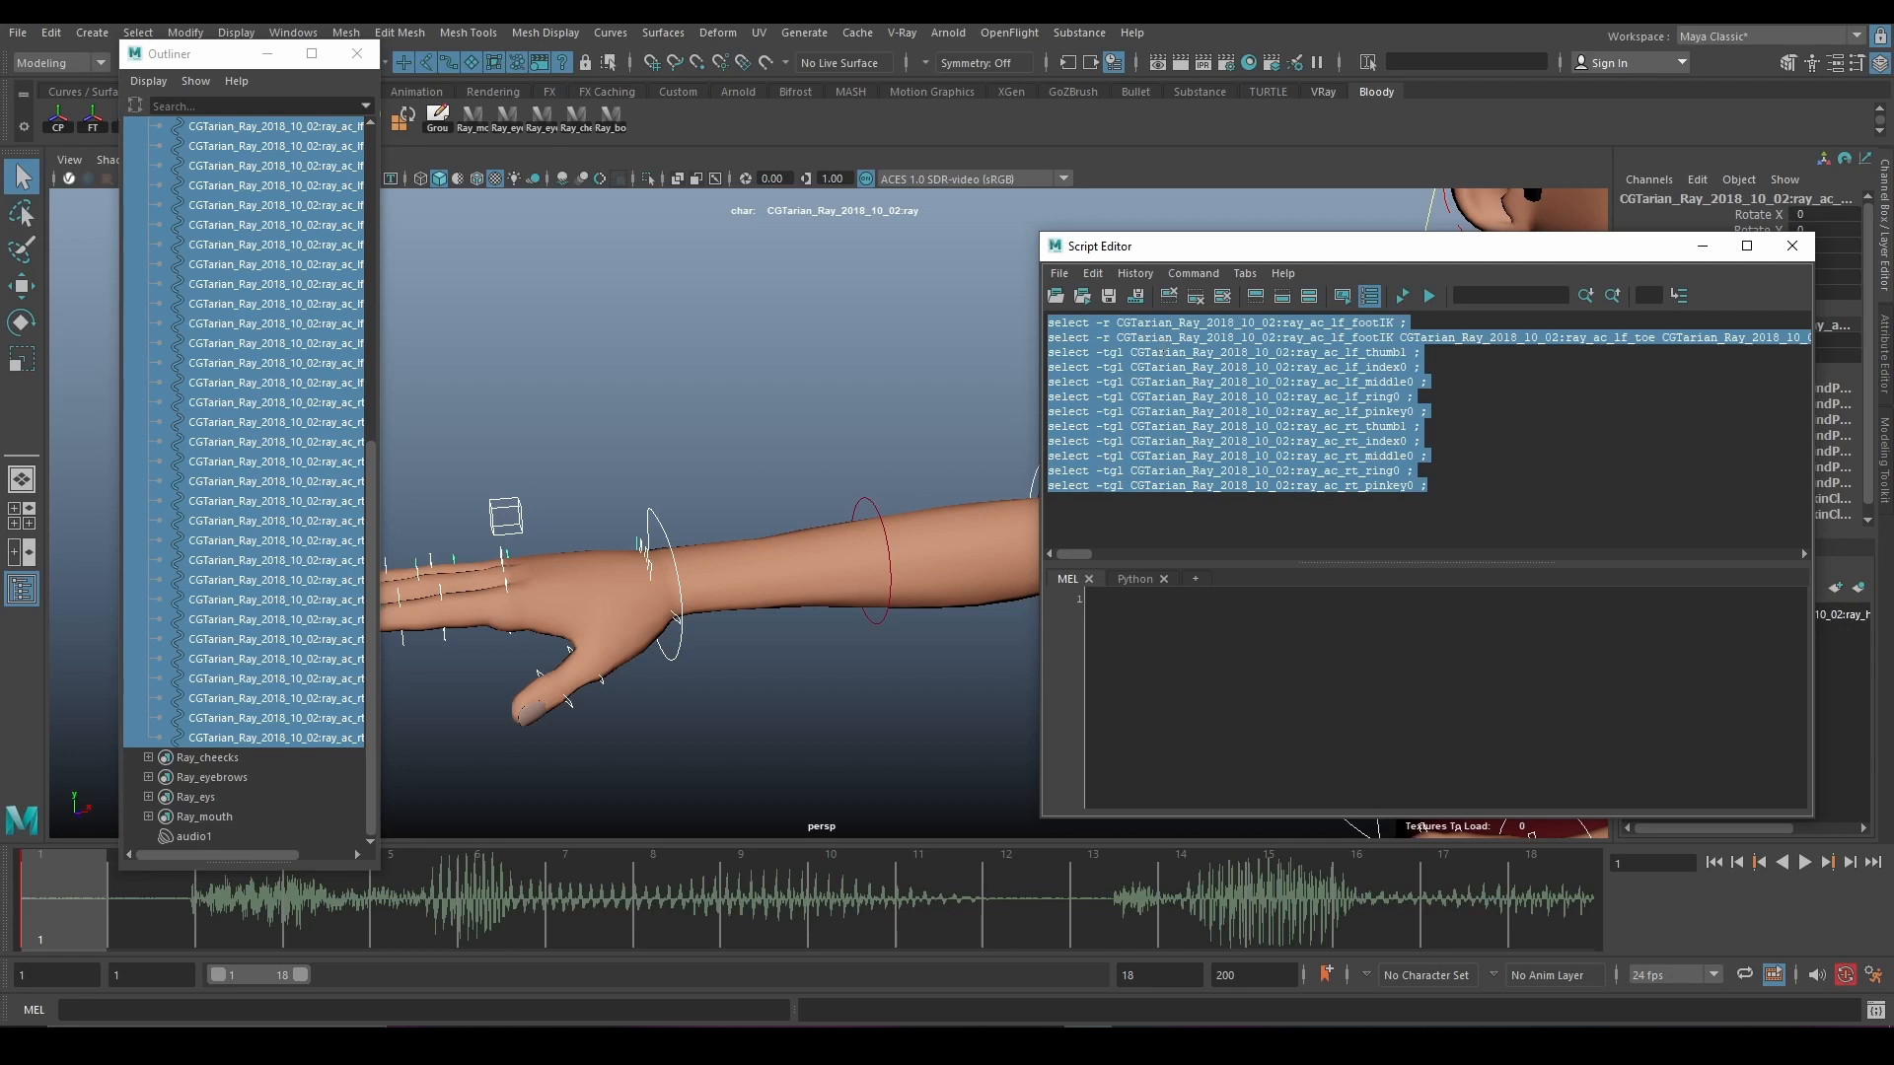
{"action": "middle_click_drag", "start_coordinate": [921, 290], "coordinate": [704, 121]}
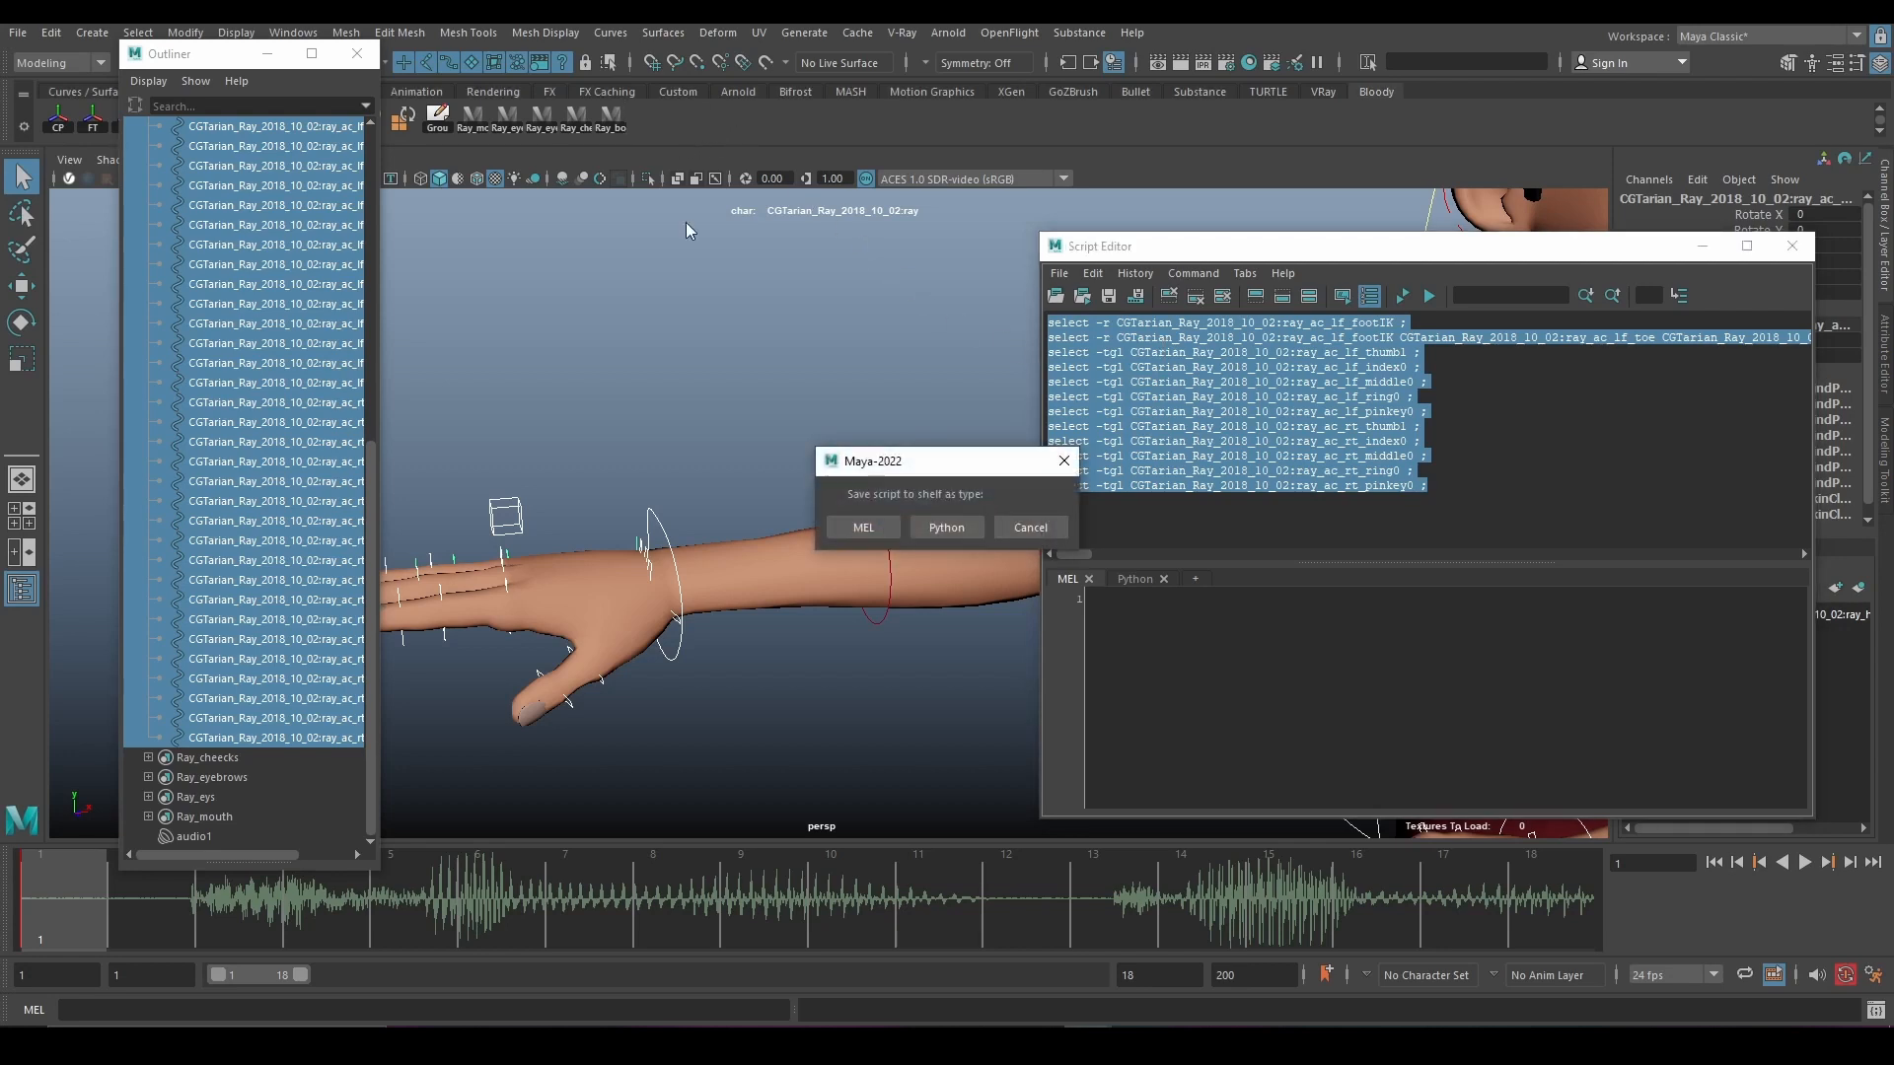
{"action": "left_click", "coordinate": [868, 526]}
{"action": "right_click", "coordinate": [643, 125]}
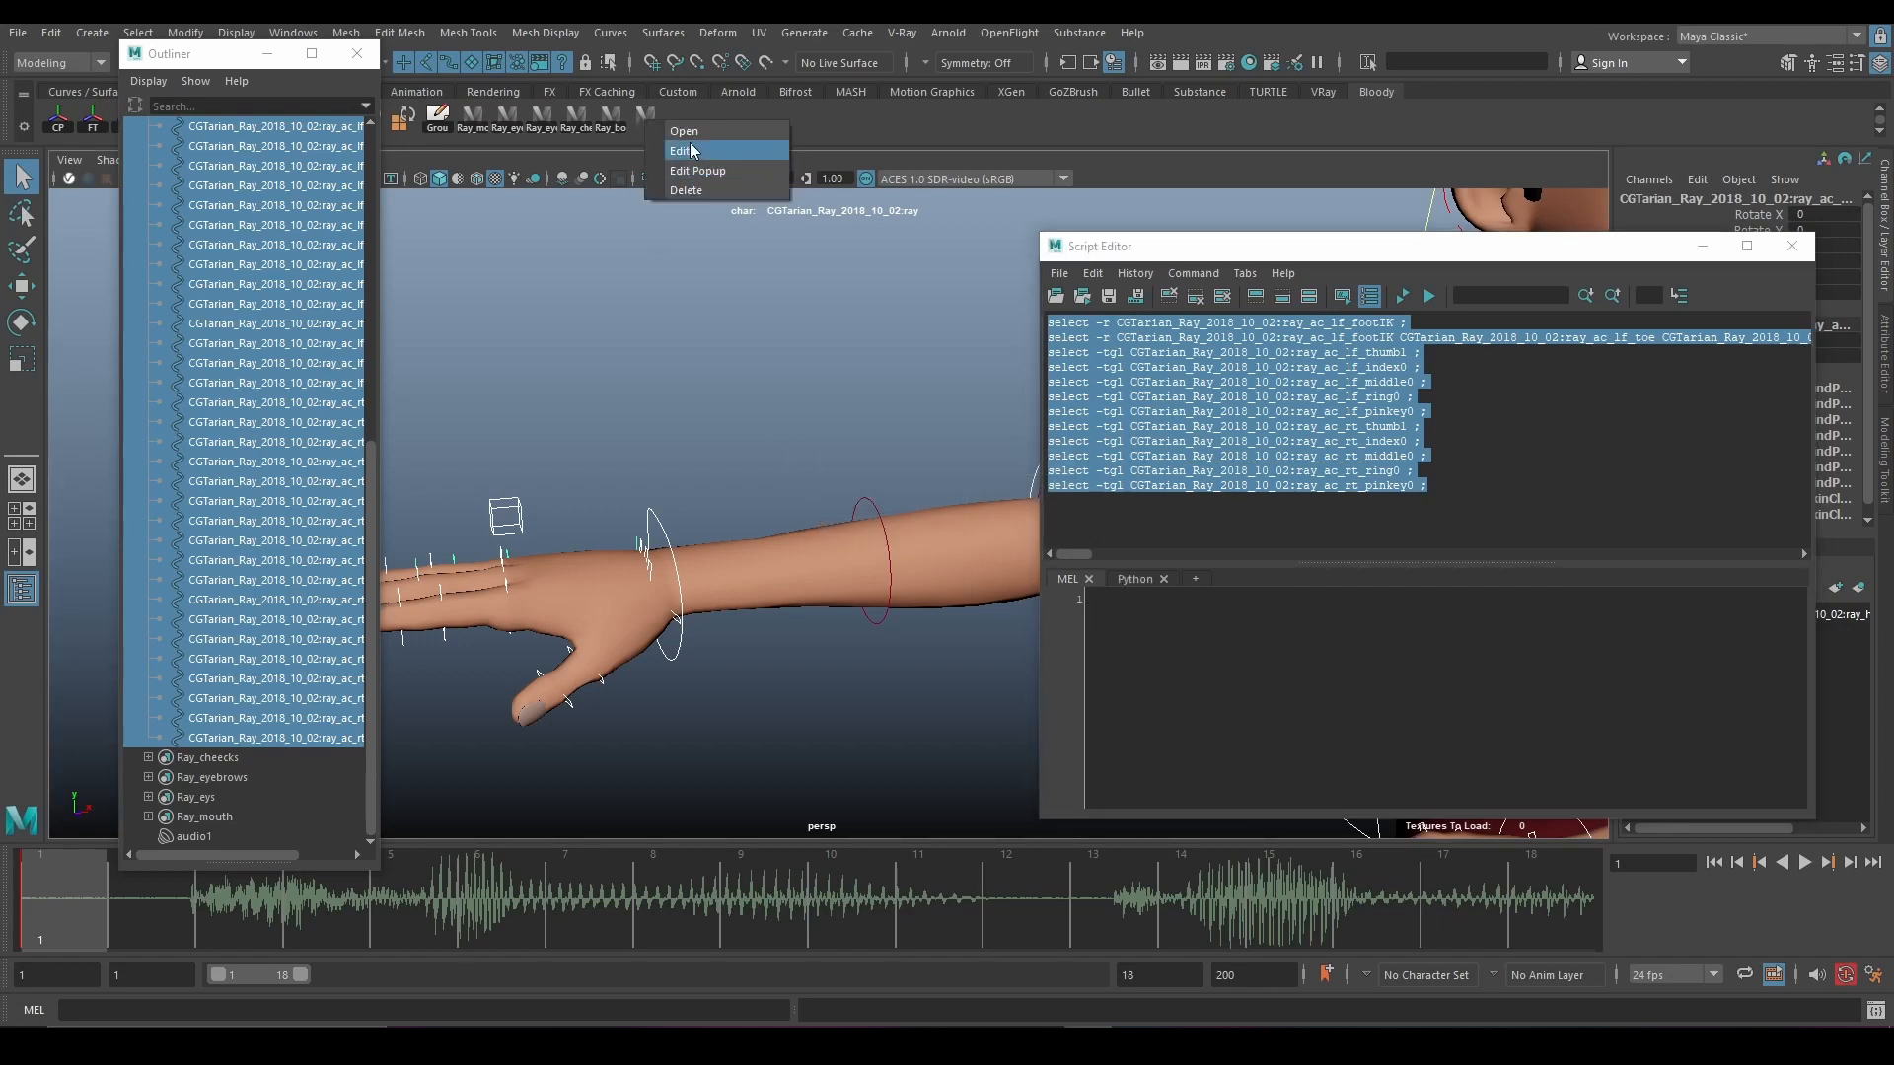
{"action": "left_click", "coordinate": [688, 146]}
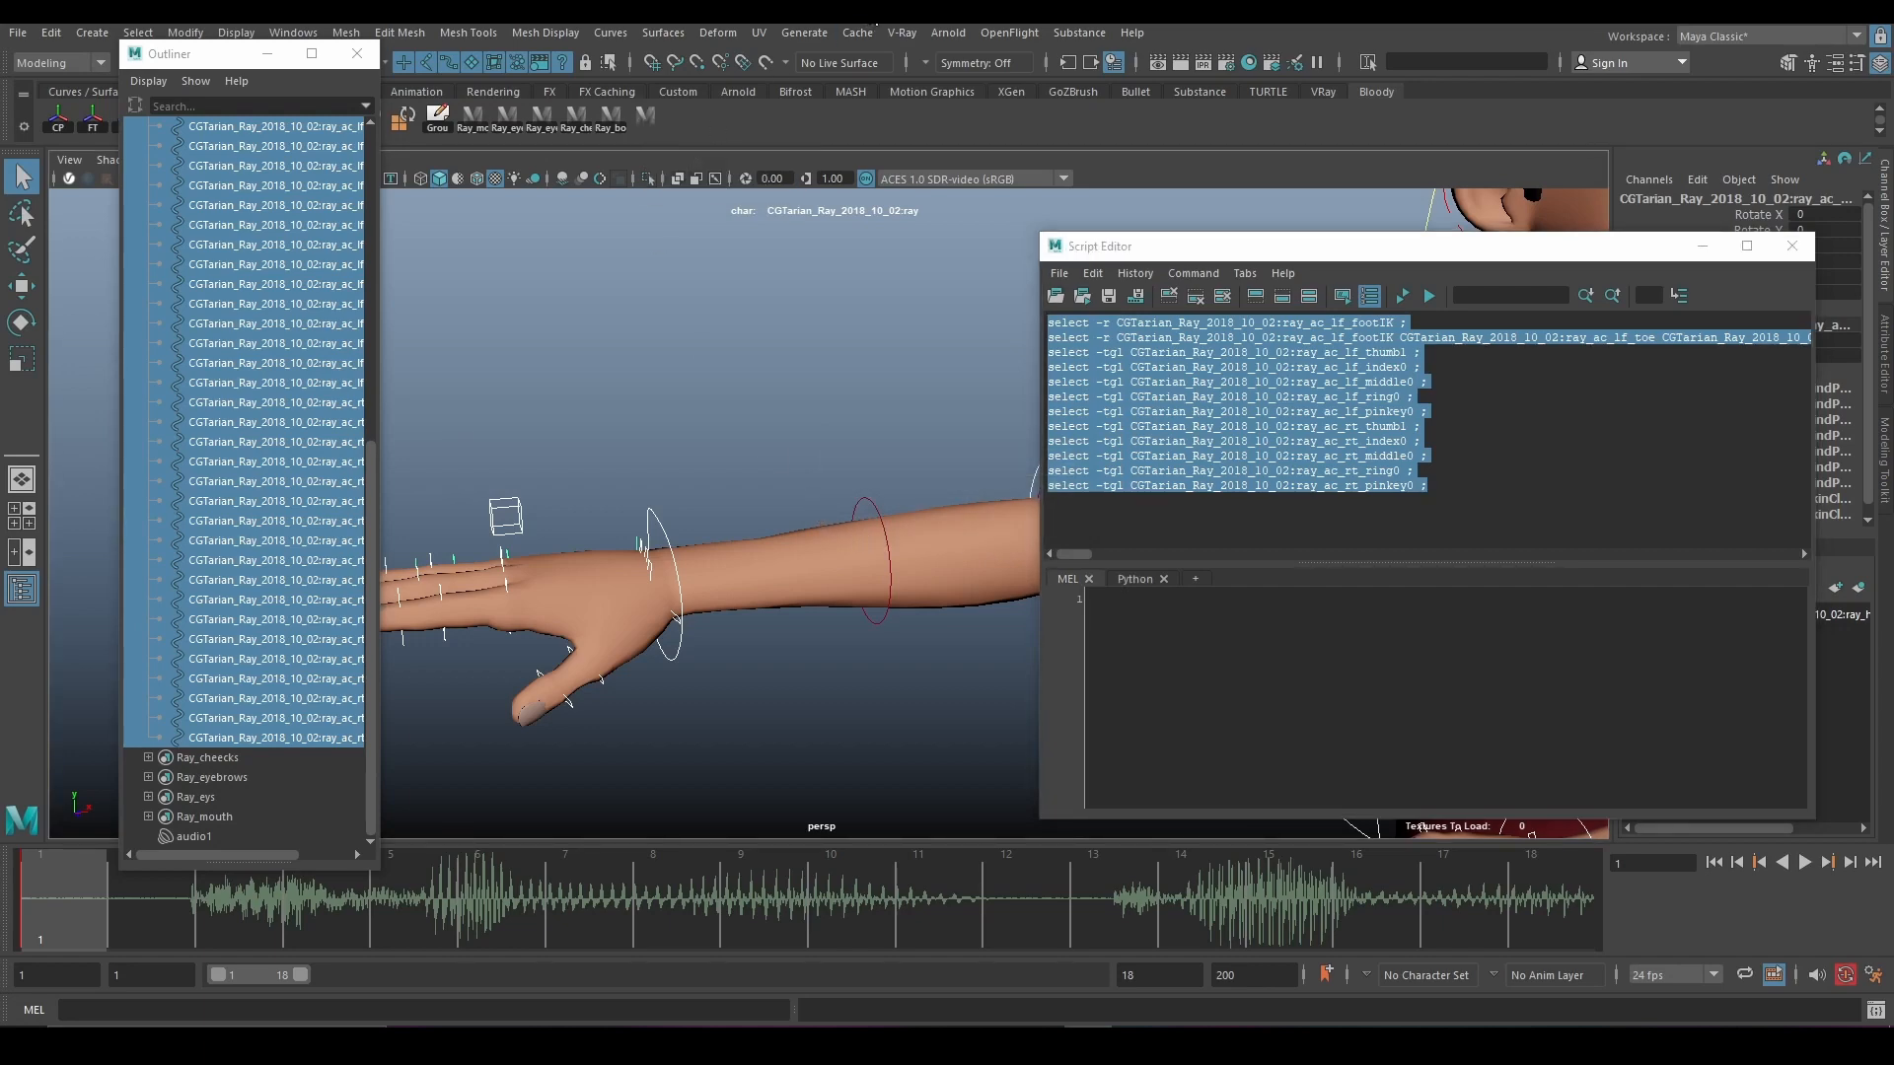
Minimize the Outliner and Script Editor, and test the new body selection script on the deselected rig.
{"action": "left_click", "coordinate": [267, 53]}
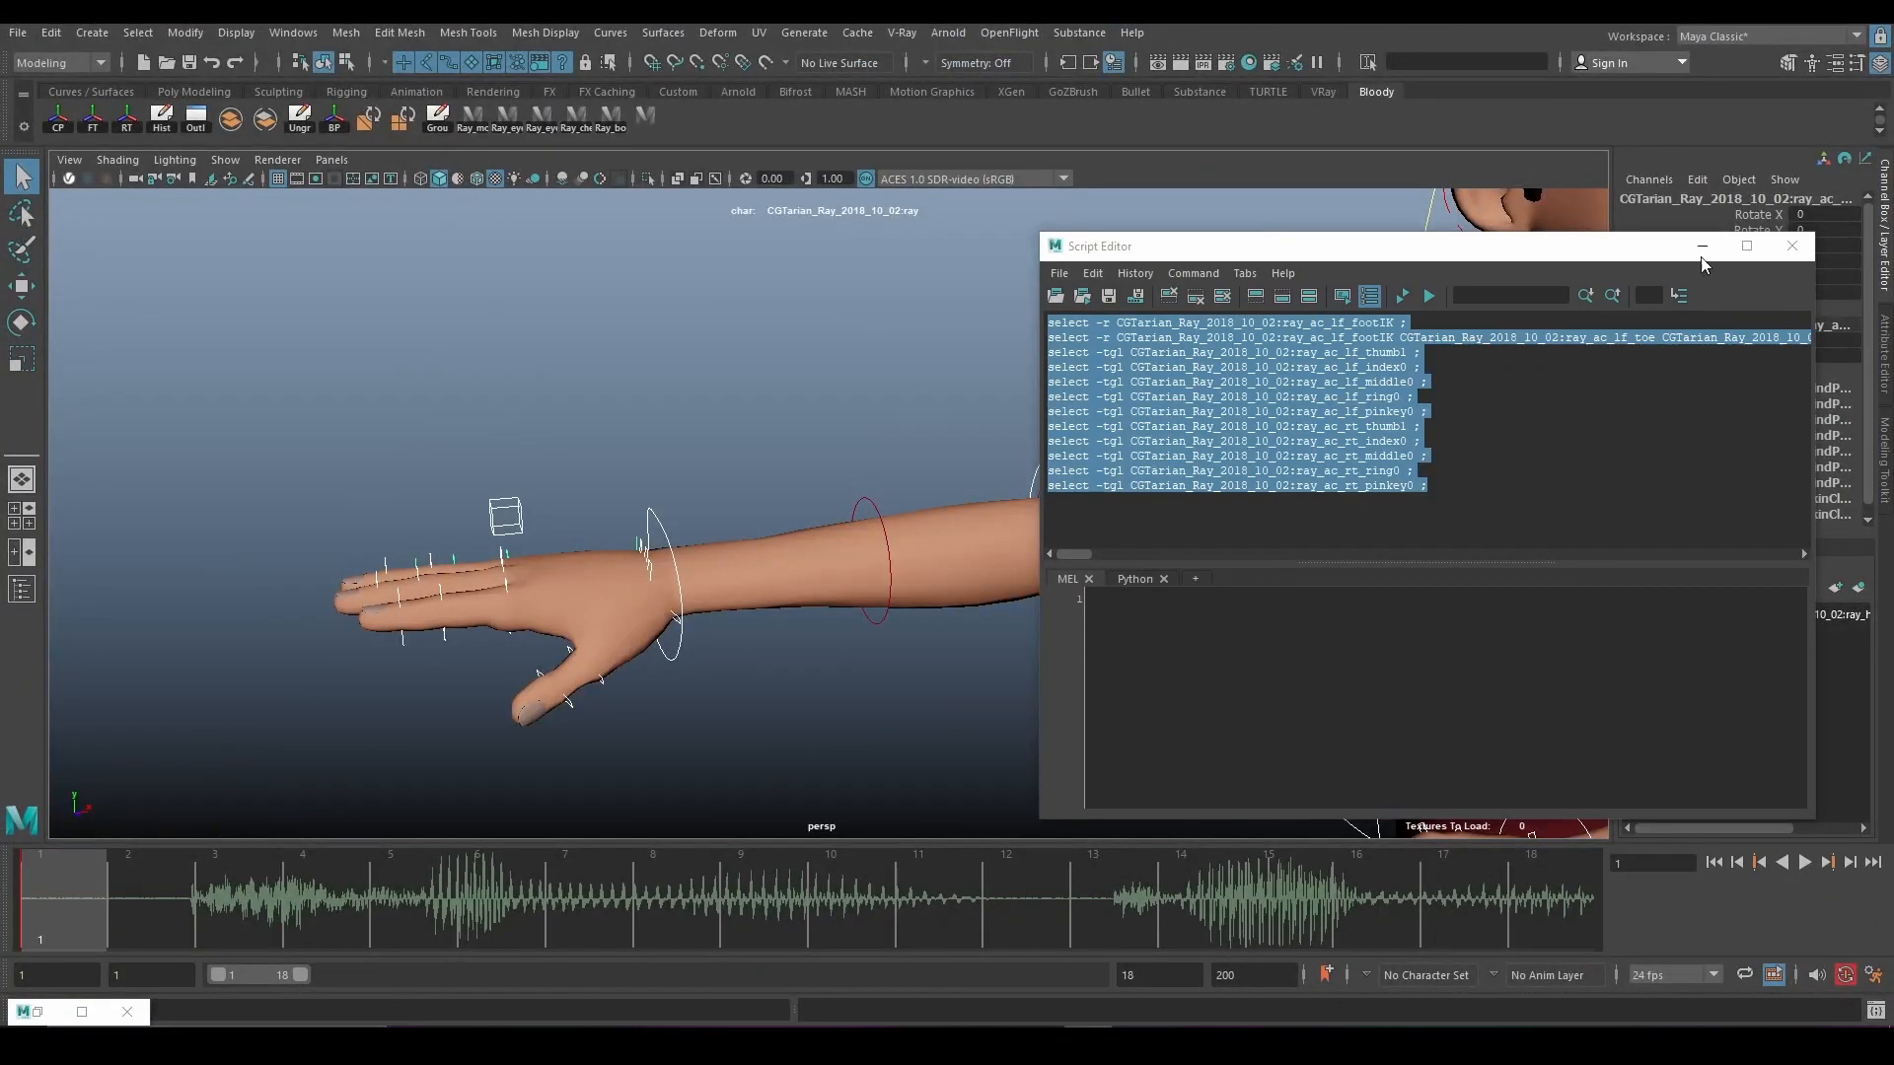
{"action": "left_click", "coordinate": [1702, 245]}
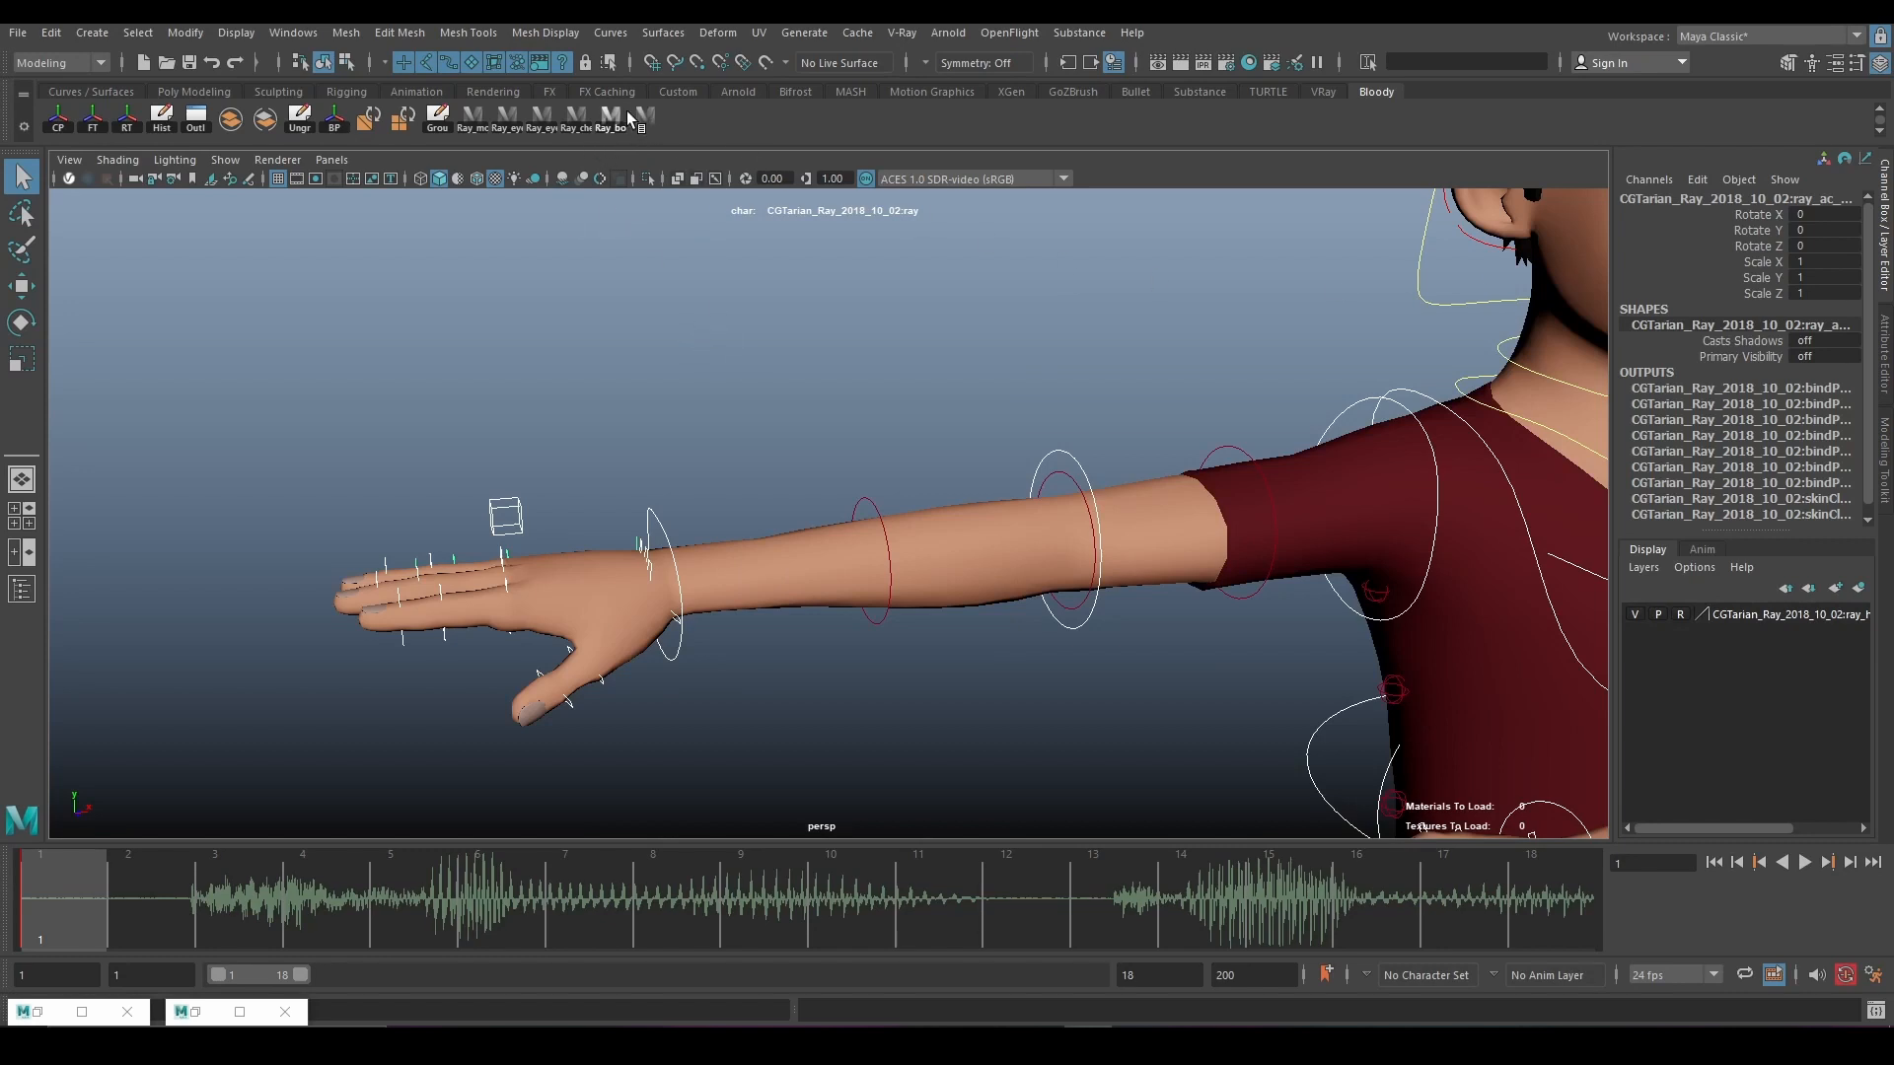
{"action": "left_click", "coordinate": [546, 410]}
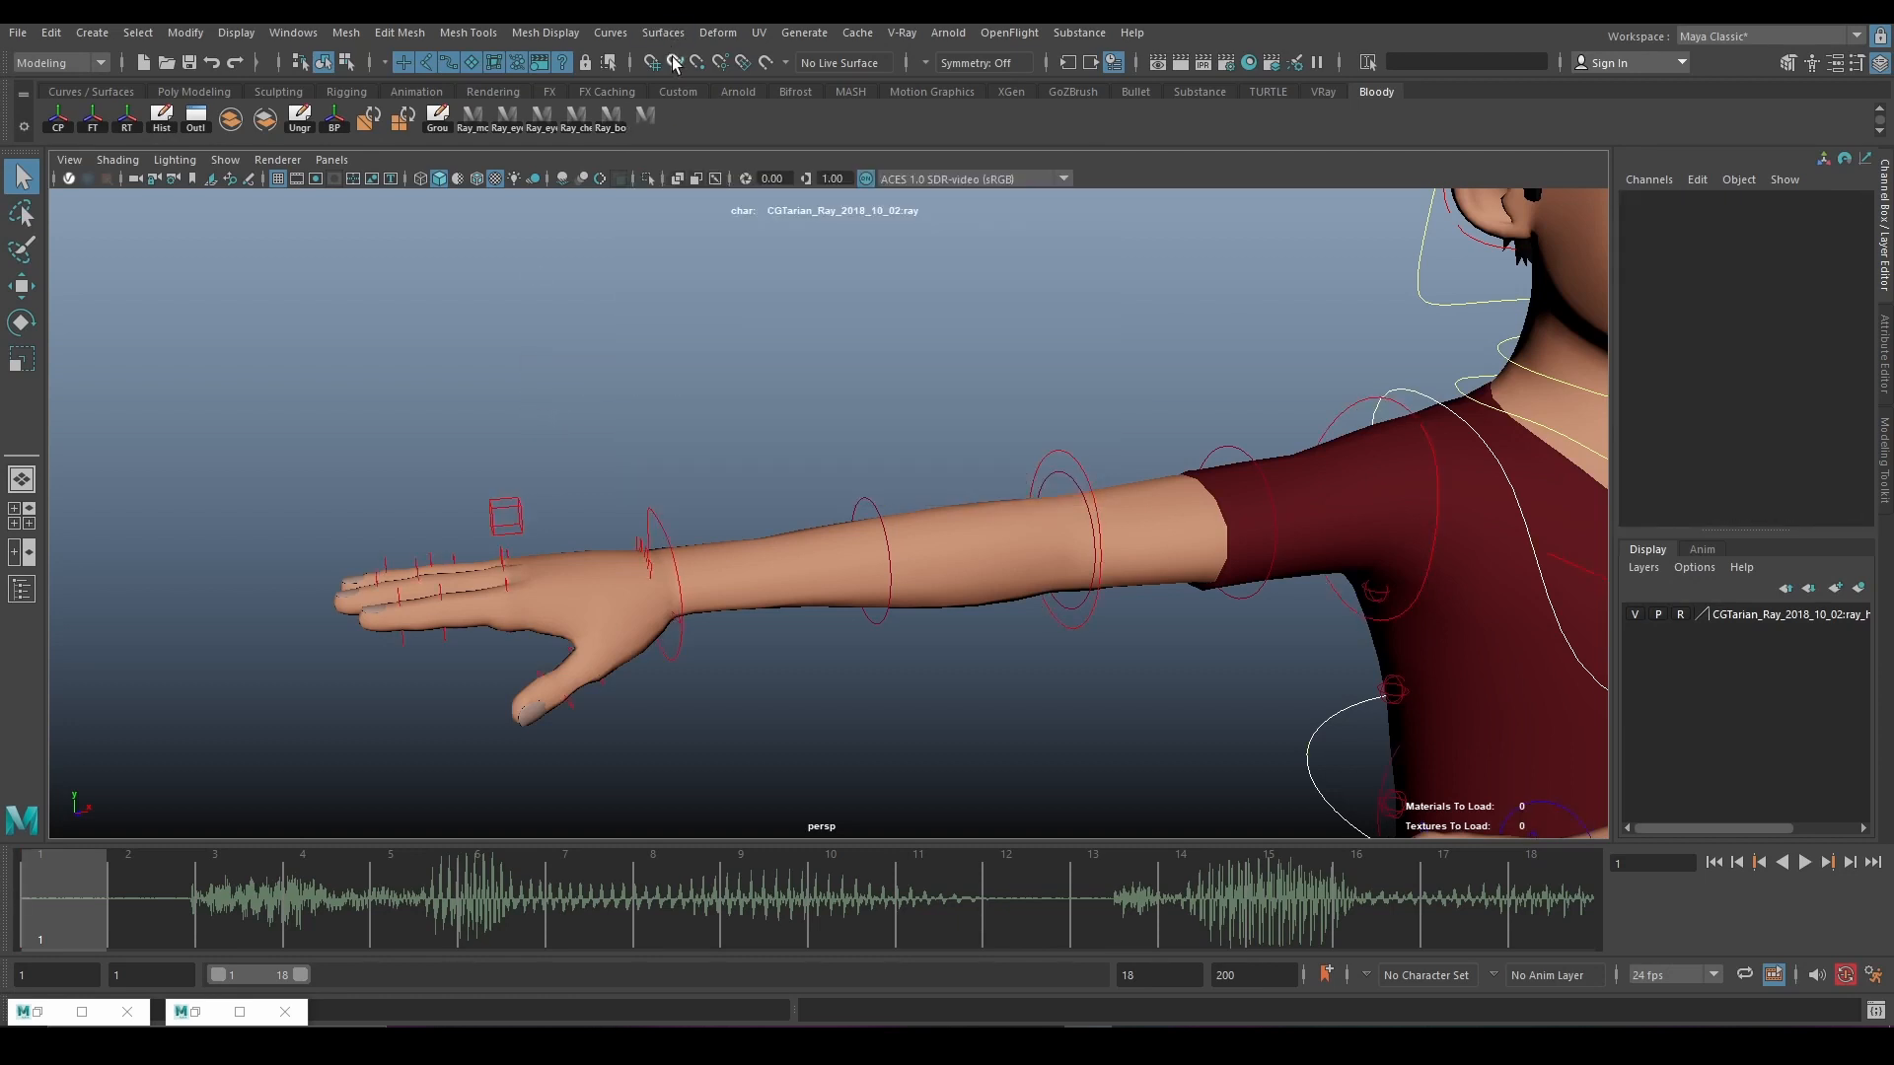
{"action": "left_click", "coordinate": [647, 120]}
{"action": "left_click_drag", "start_coordinate": [813, 376], "coordinate": [868, 562], "text": "alt"}
{"action": "middle_click_drag", "start_coordinate": [1040, 657], "coordinate": [487, 588], "text": "alt"}
{"action": "right_click_drag", "start_coordinate": [651, 523], "coordinate": [689, 511], "text": "alt"}
{"action": "left_click", "coordinate": [689, 537]}
{"action": "middle_click_drag", "start_coordinate": [688, 537], "coordinate": [935, 383], "text": "alt"}
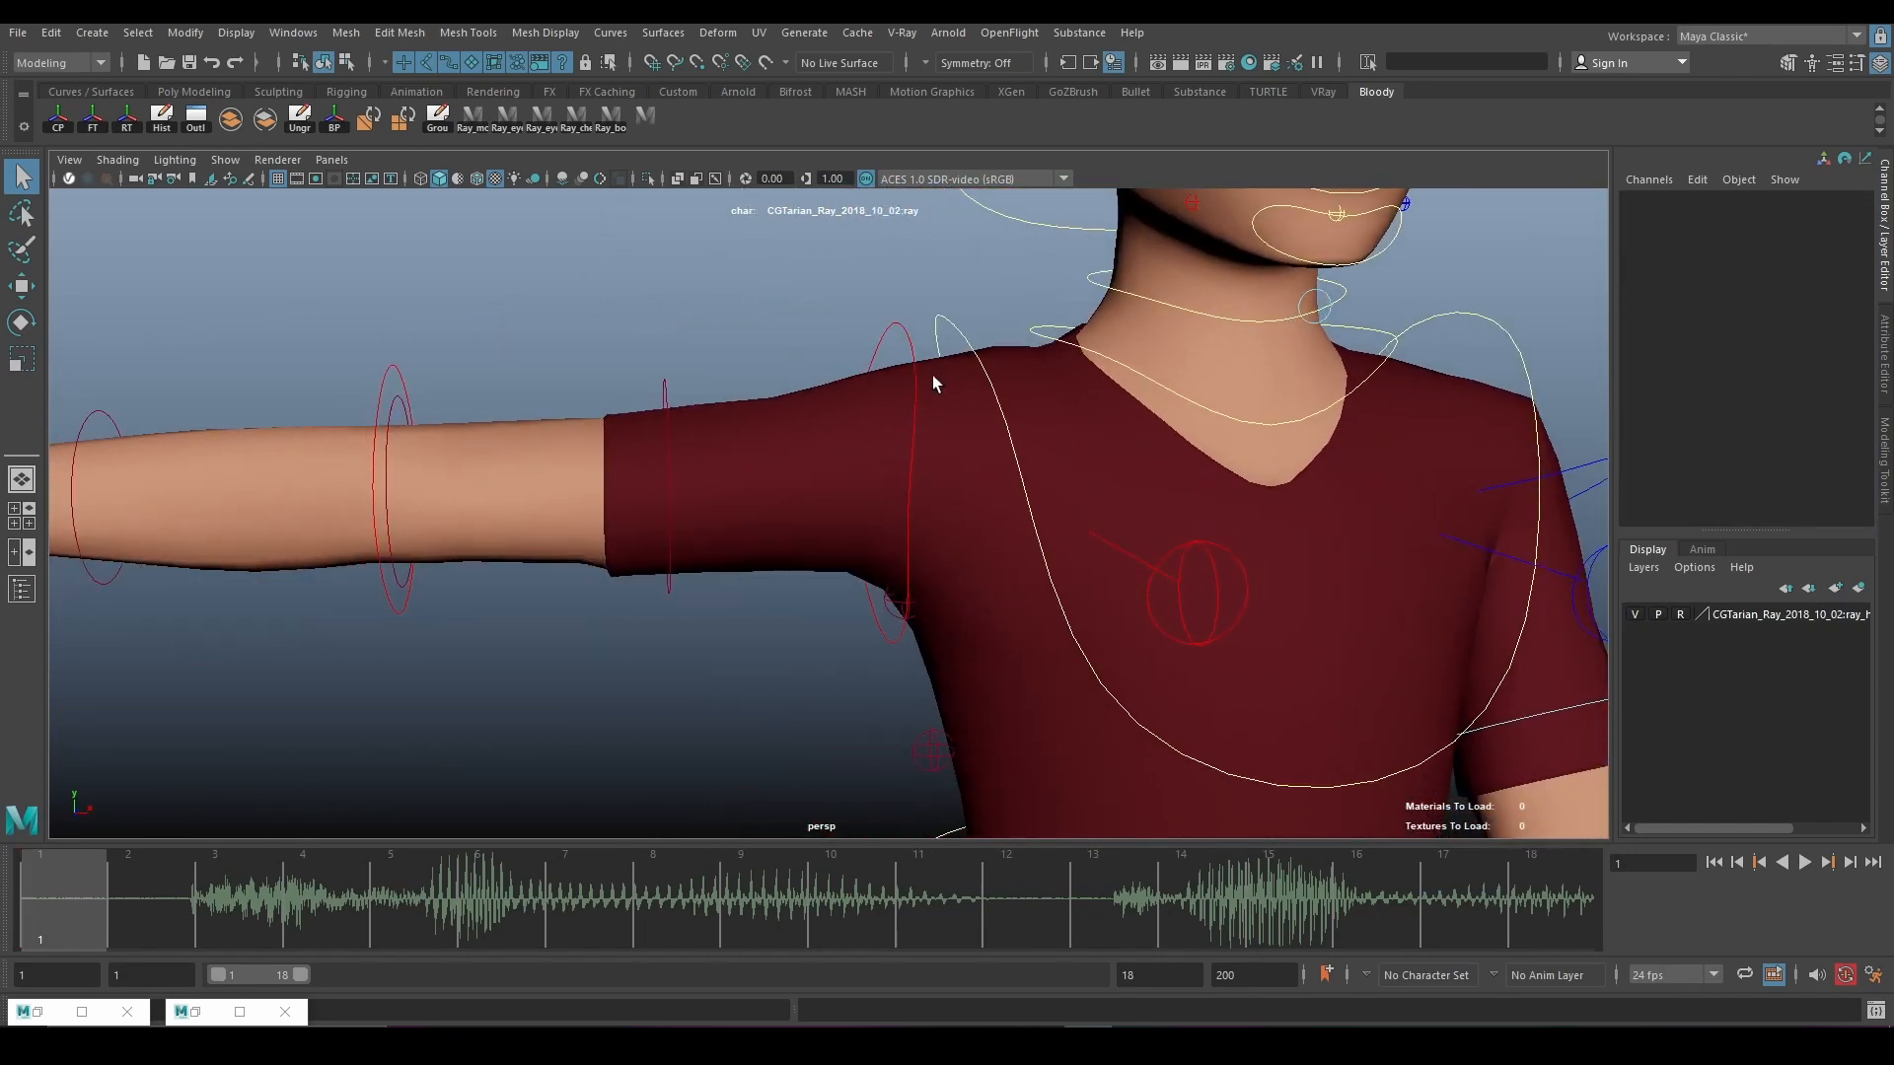
Select all body controls with the new shelf script and key them on frame 1.
{"action": "left_click", "coordinate": [645, 121]}
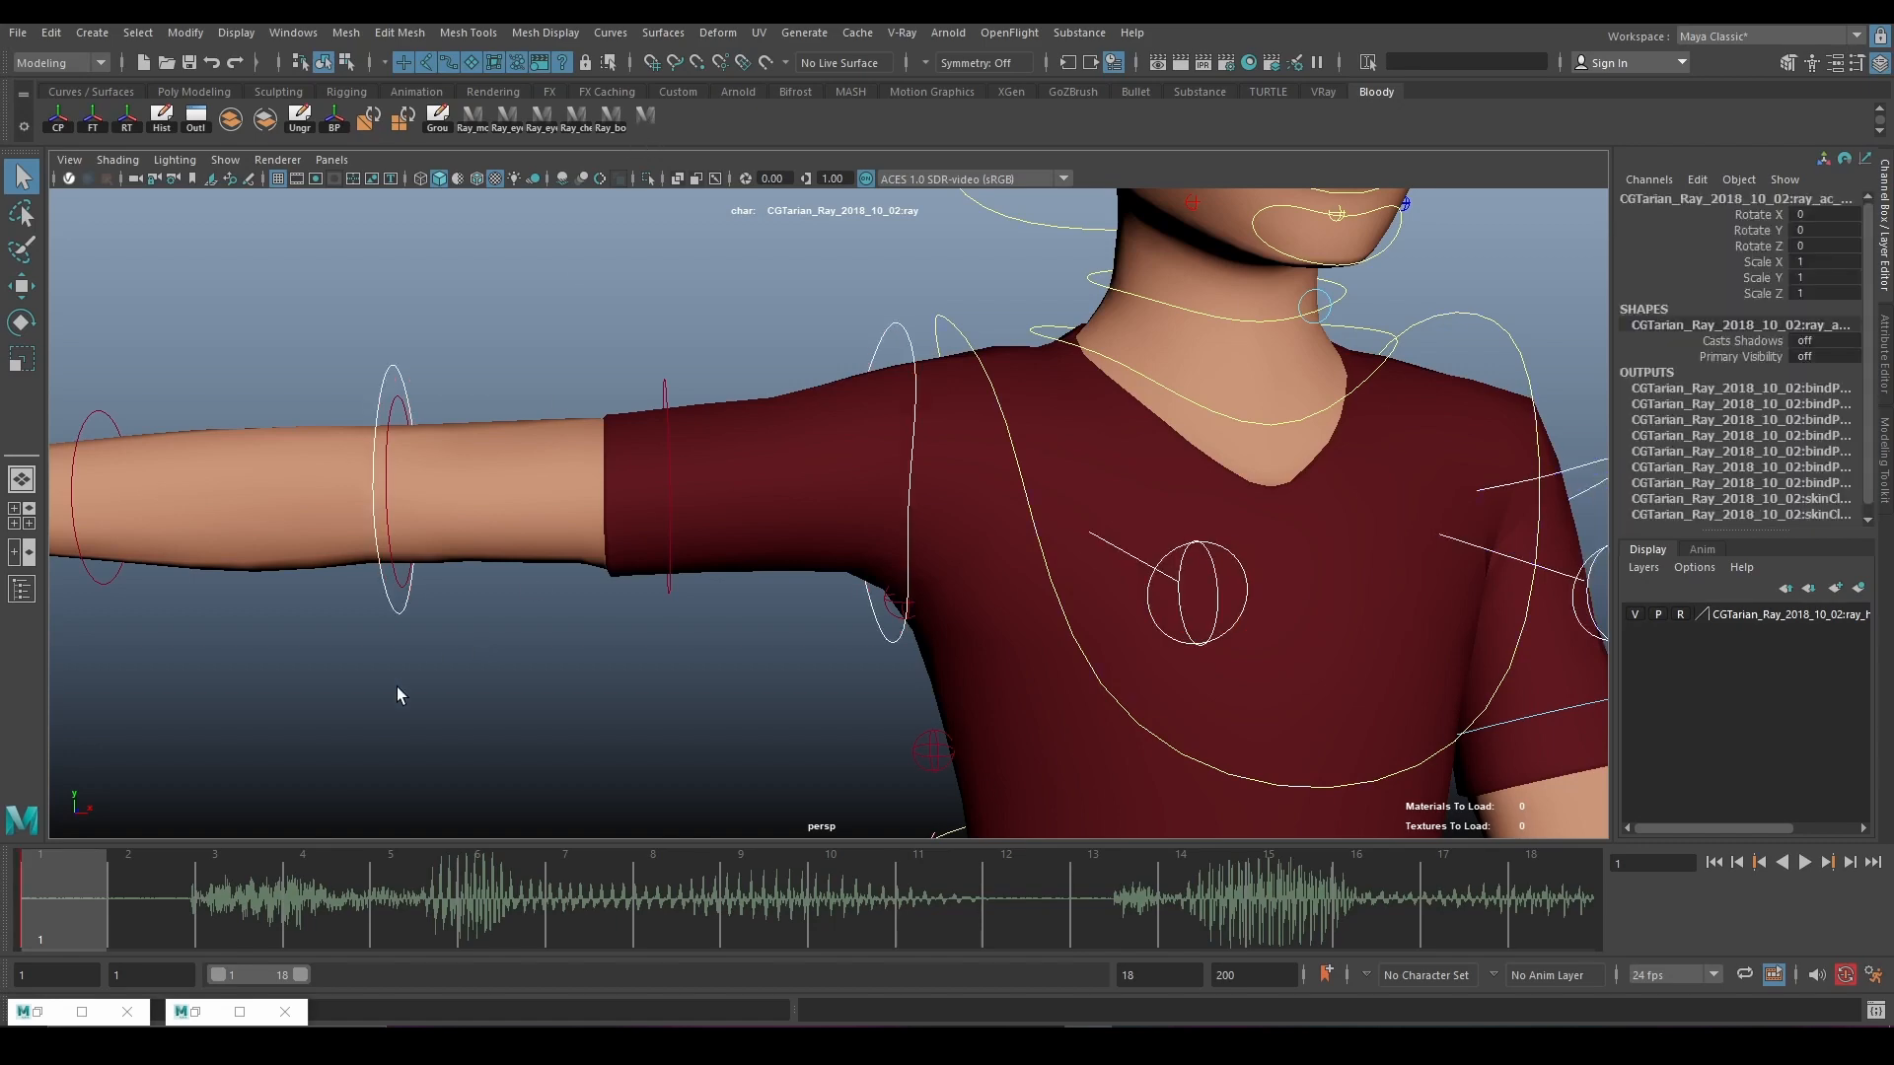
{"action": "scroll", "coordinate": [725, 659], "scroll_direction": "down", "scroll_amount": 3}
{"action": "middle_click_drag", "start_coordinate": [811, 646], "coordinate": [671, 311], "text": "alt"}
{"action": "right_click_drag", "start_coordinate": [720, 523], "coordinate": [813, 576], "text": "alt"}
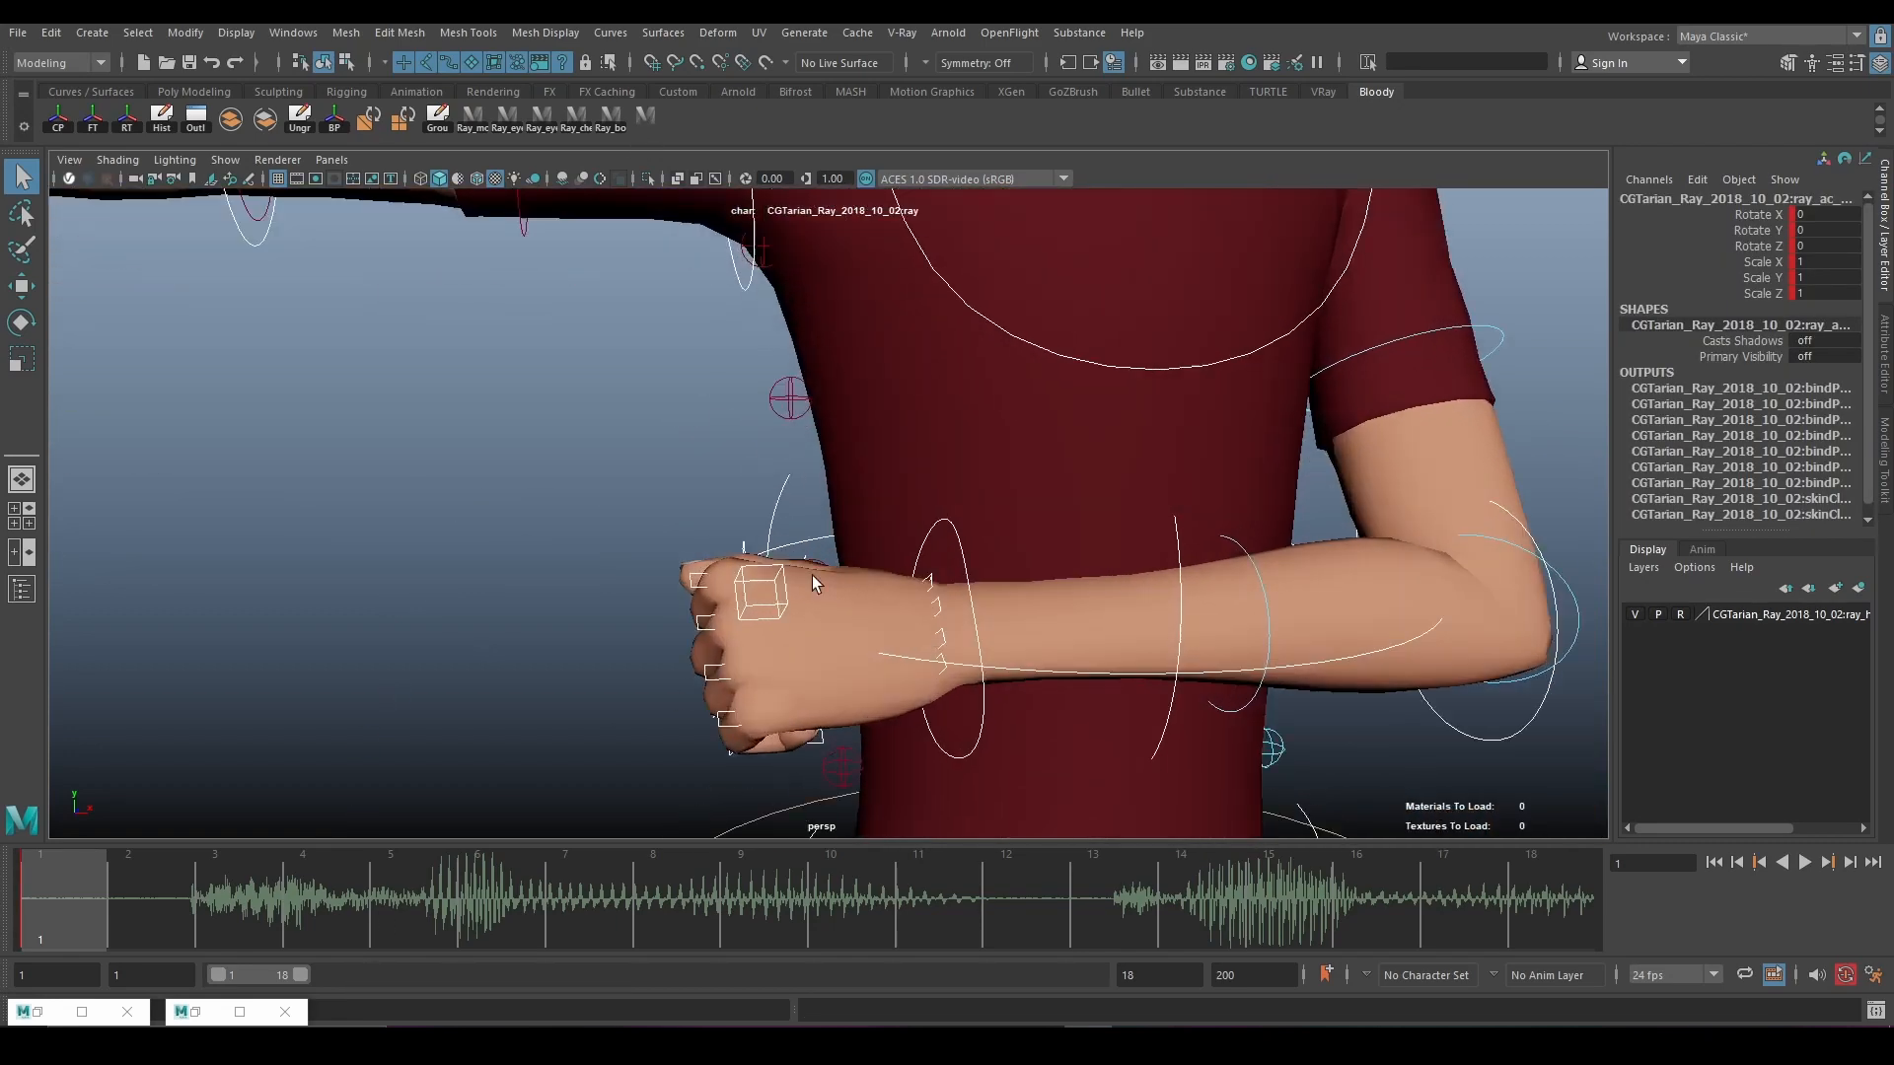
{"action": "left_click_drag", "start_coordinate": [813, 582], "coordinate": [902, 687], "text": "alt"}
{"action": "right_click_drag", "start_coordinate": [849, 691], "coordinate": [720, 588], "text": "alt"}
{"action": "middle_click_drag", "start_coordinate": [720, 588], "coordinate": [850, 614], "text": "alt"}
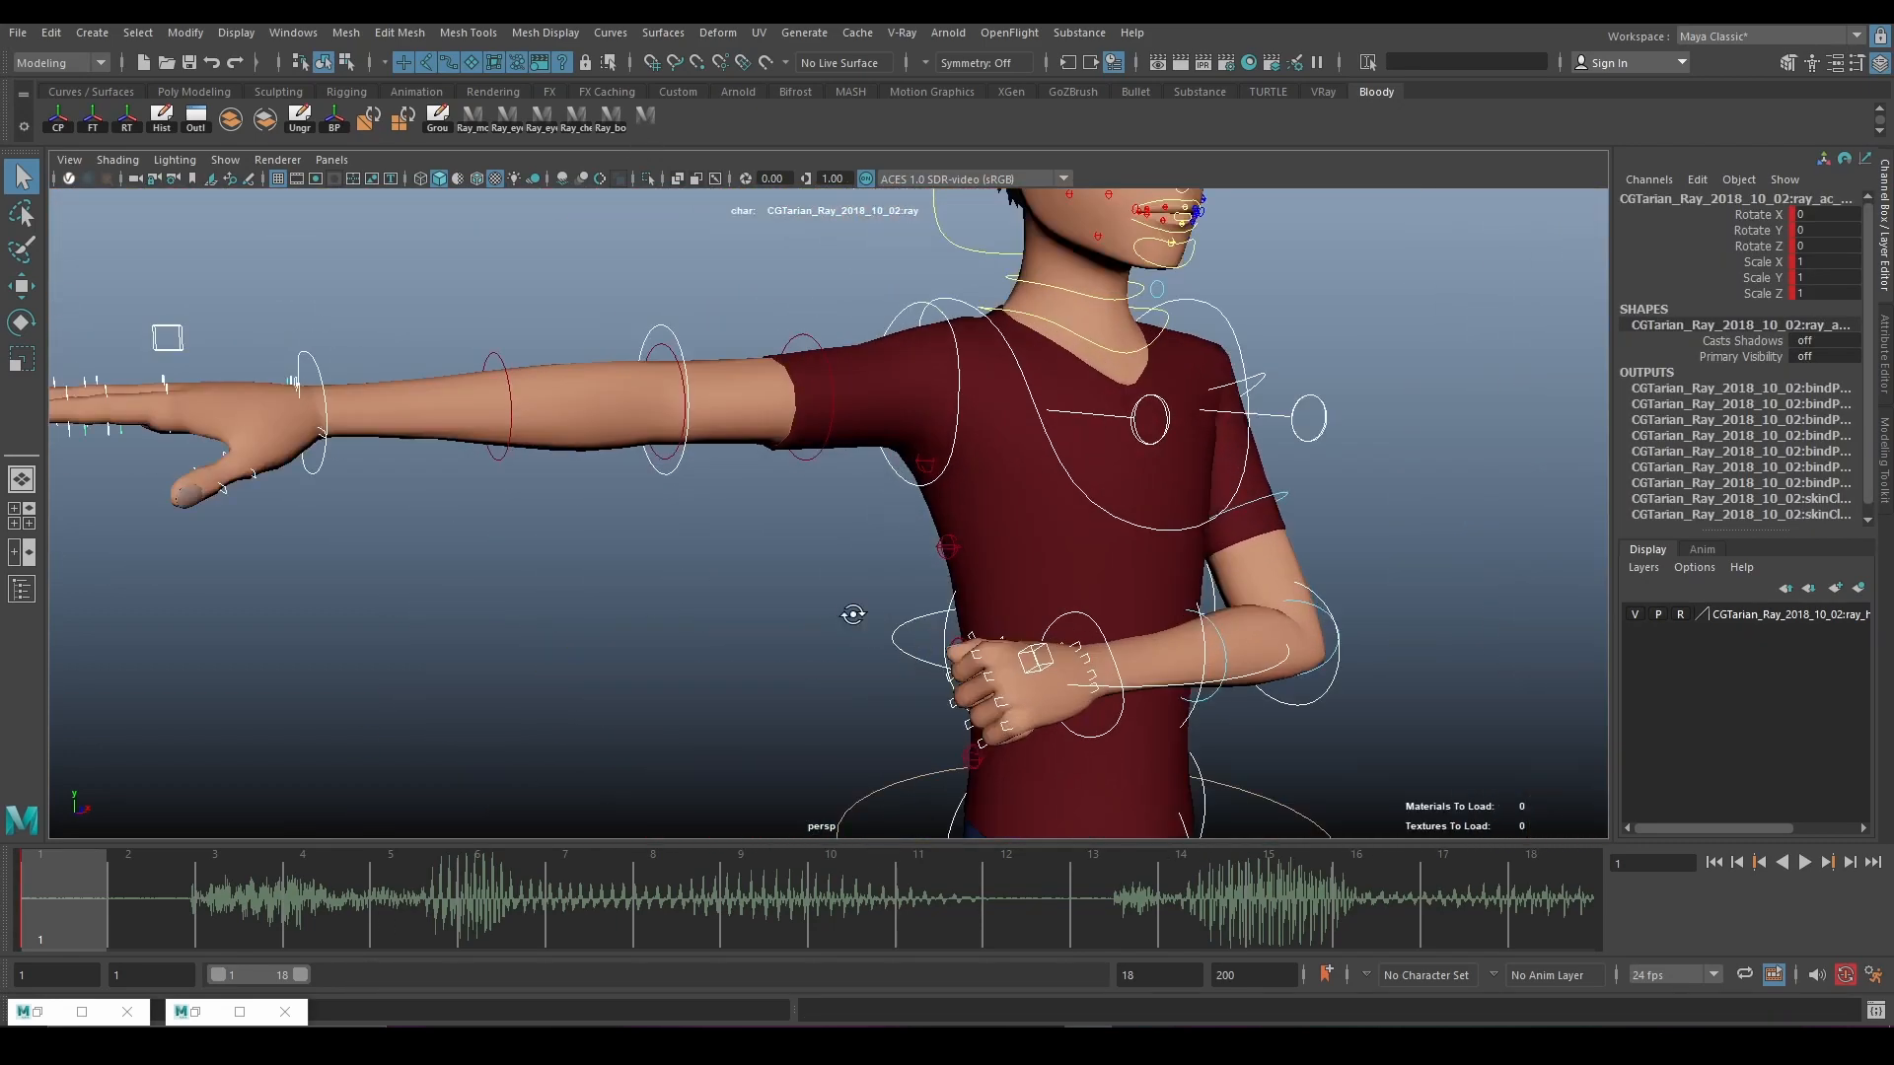
{"action": "left_click_drag", "start_coordinate": [850, 614], "coordinate": [809, 576], "text": "alt"}
Rotate the right upper arm down beside the torso to about -84.8 in Rotate Z and -20.1 in Rotate Y.
{"action": "left_click", "coordinate": [1036, 308]}
{"action": "key", "text": "e"}
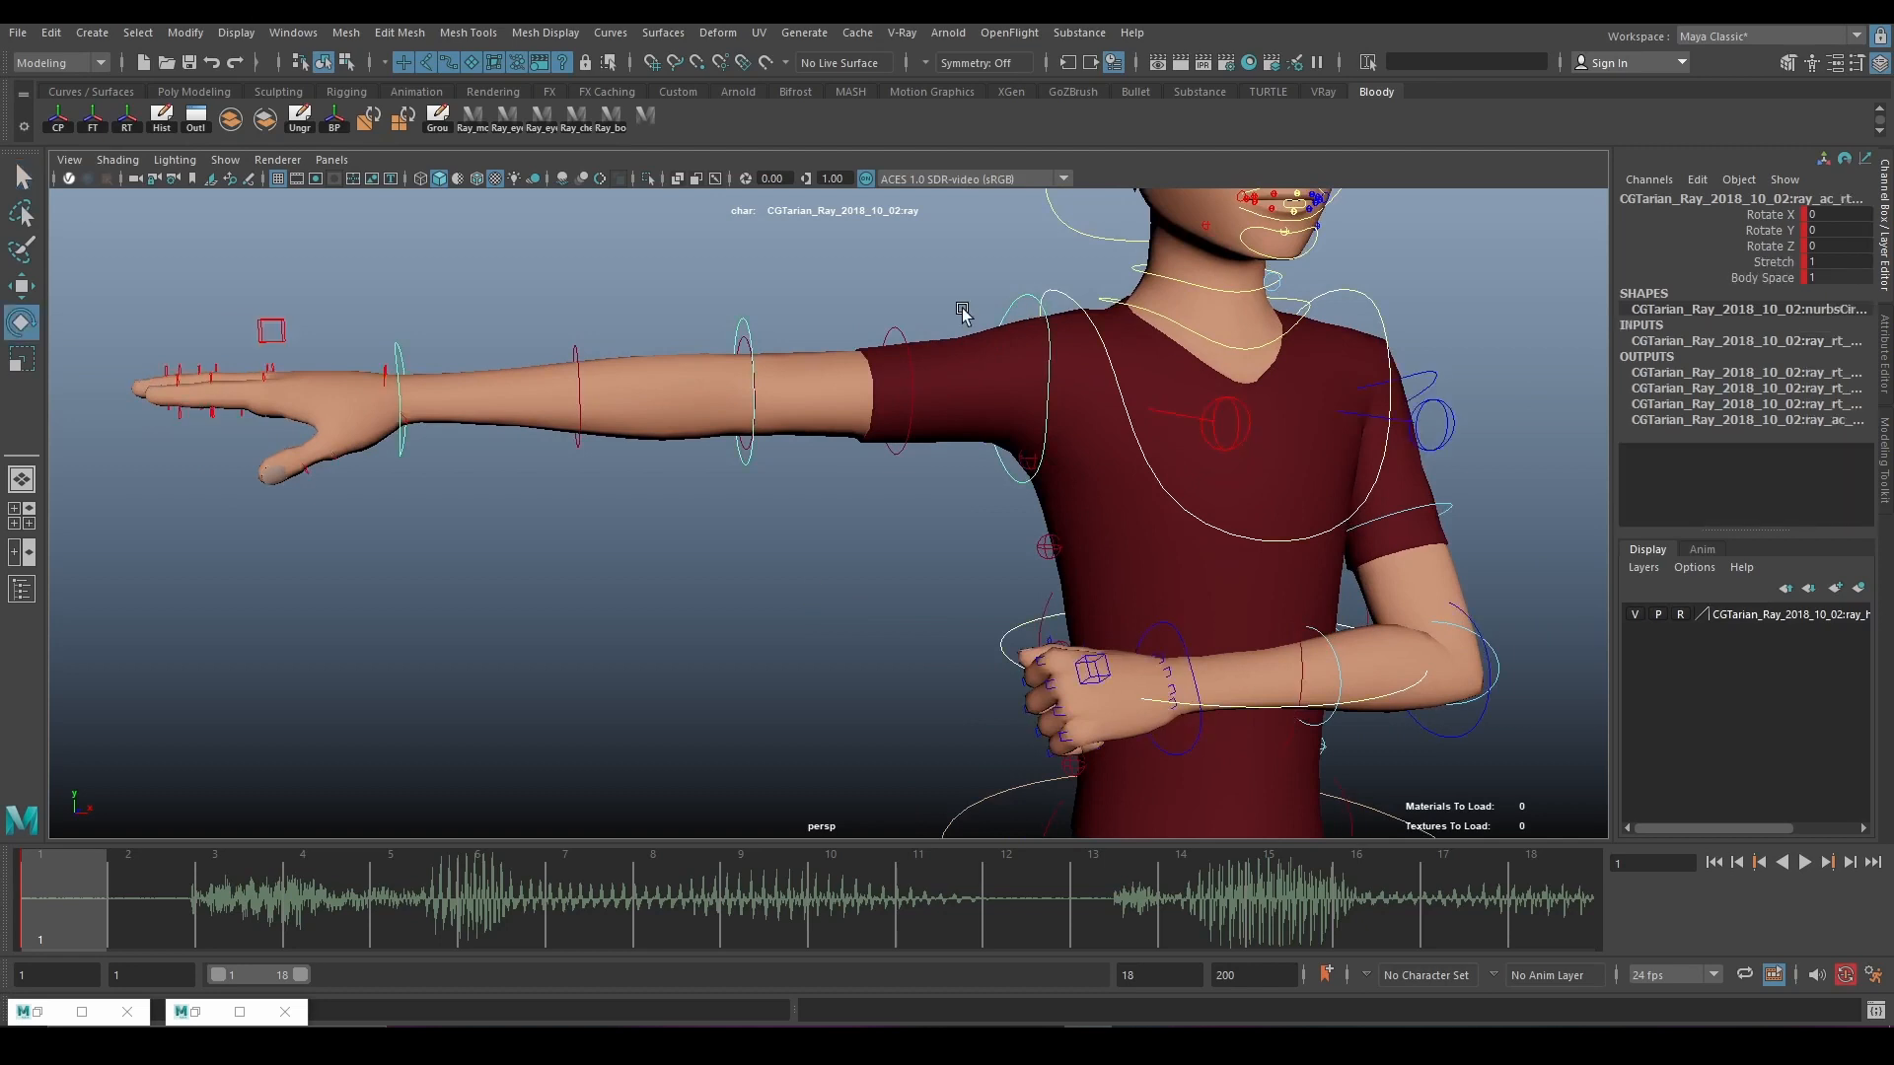
{"action": "left_click_drag", "start_coordinate": [897, 294], "coordinate": [955, 521]}
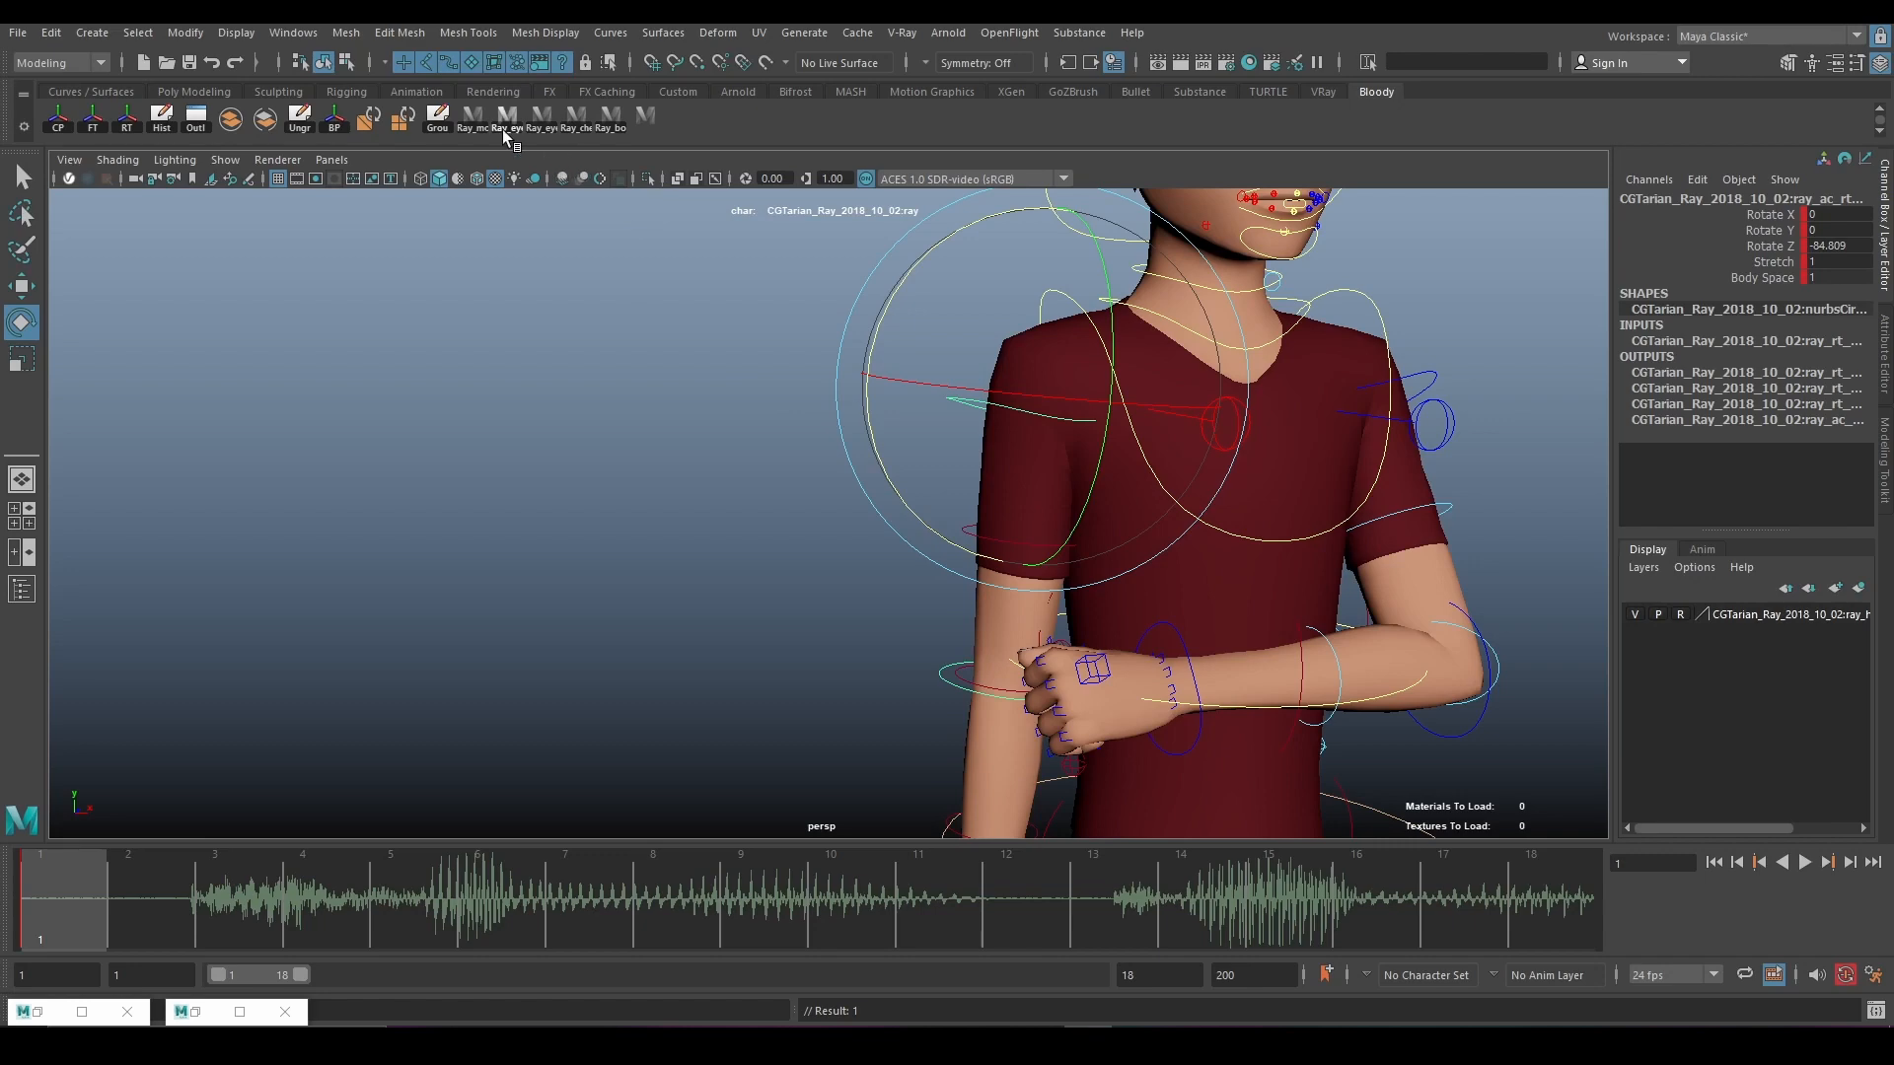
{"action": "left_click_drag", "start_coordinate": [859, 409], "coordinate": [1062, 403], "text": "alt"}
{"action": "left_click_drag", "start_coordinate": [1015, 499], "coordinate": [964, 583], "text": "alt"}
{"action": "middle_click_drag", "start_coordinate": [964, 583], "coordinate": [863, 486], "text": "alt"}
{"action": "right_click_drag", "start_coordinate": [863, 486], "coordinate": [985, 589], "text": "alt"}
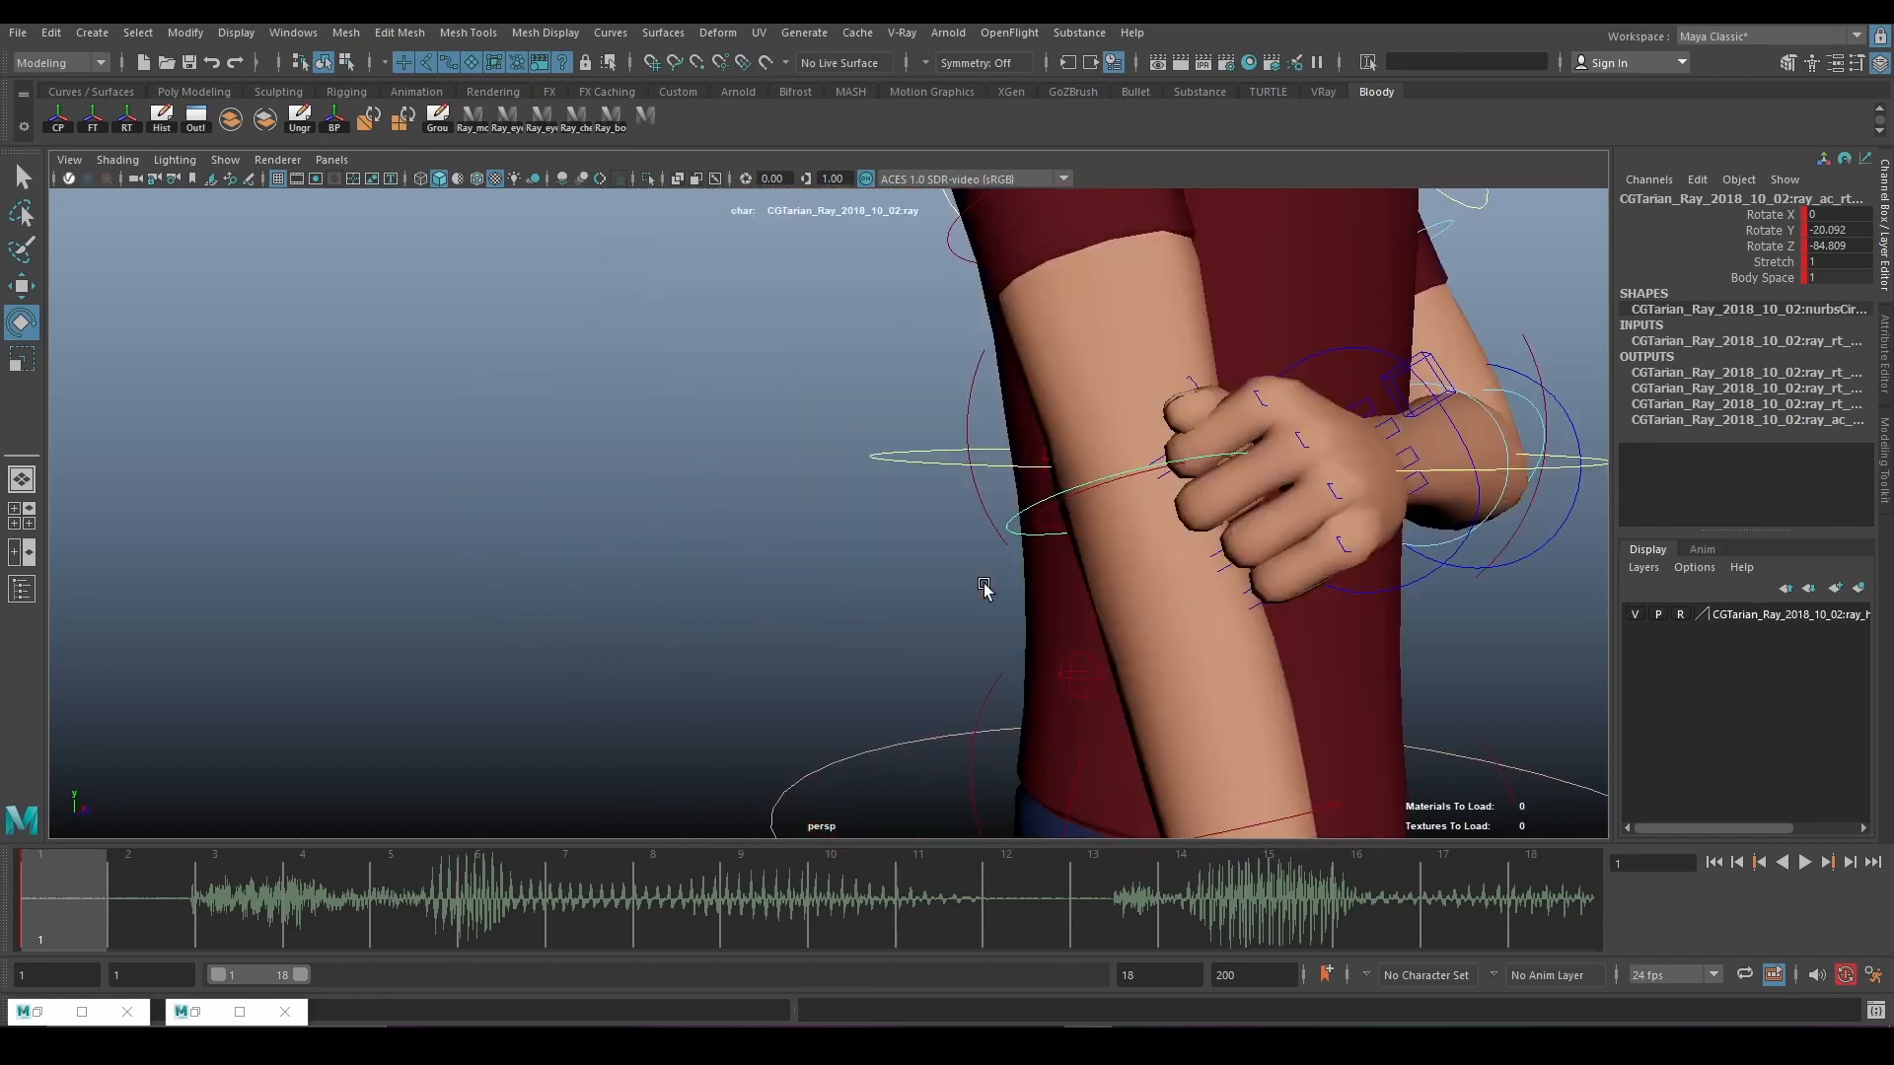
Adjust the rotation of the left elbow control.
{"action": "left_click_drag", "start_coordinate": [984, 590], "coordinate": [929, 582], "text": "alt"}
{"action": "middle_click_drag", "start_coordinate": [1247, 553], "coordinate": [182, 536], "text": "alt"}
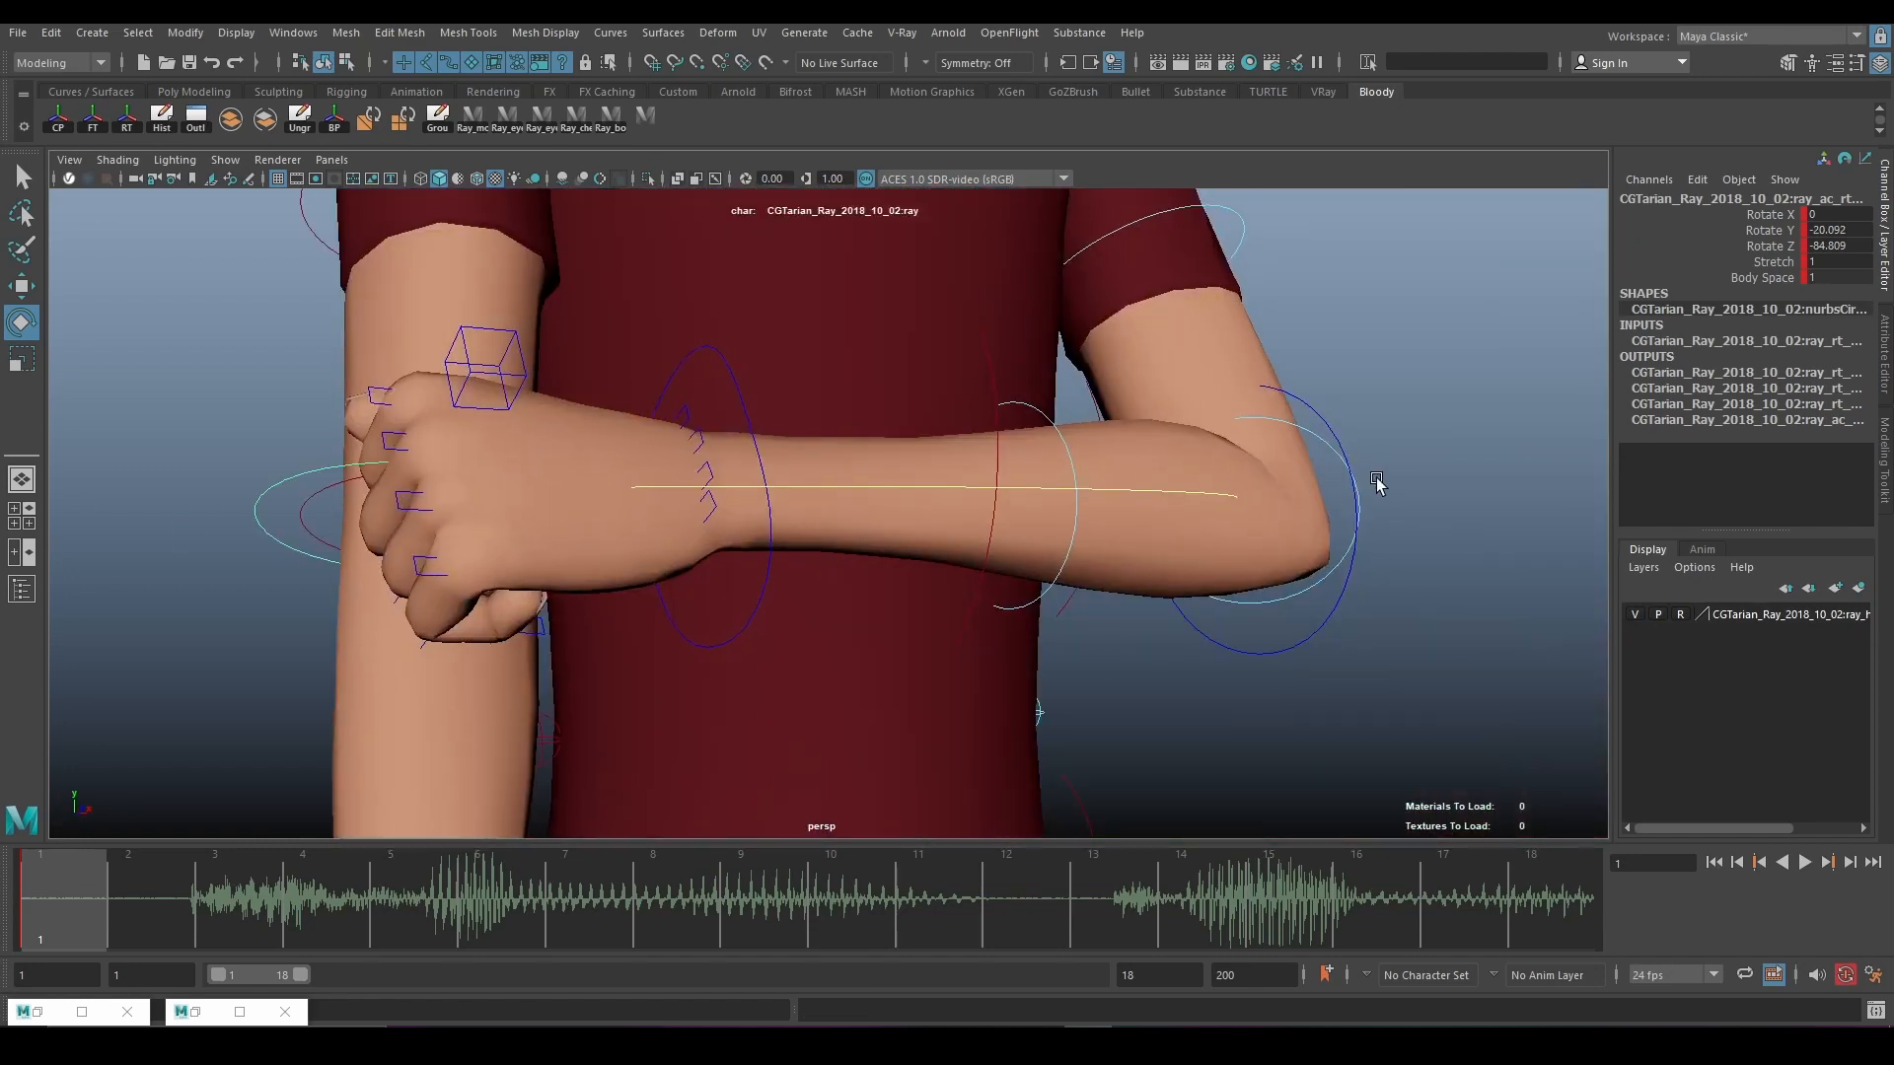
{"action": "left_click", "coordinate": [1339, 430]}
{"action": "left_click", "coordinate": [1324, 422]}
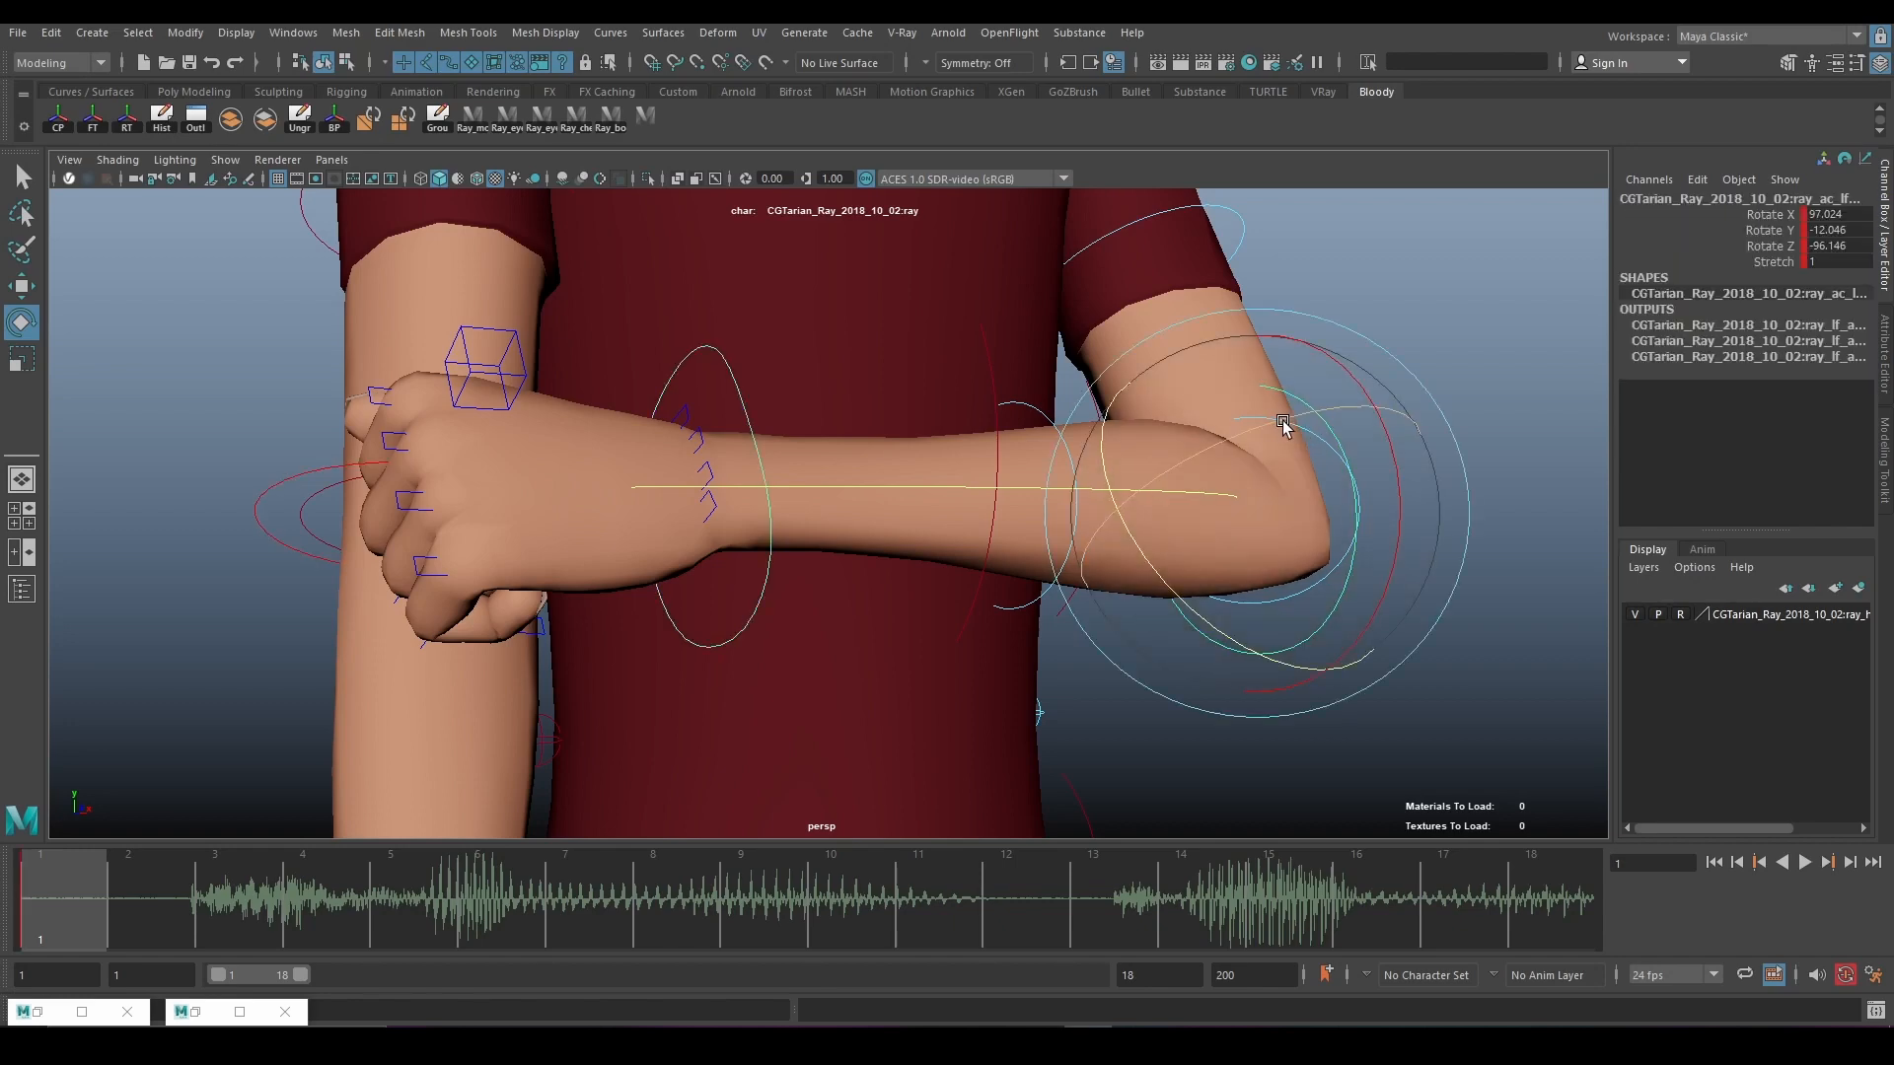
{"action": "left_click_drag", "start_coordinate": [1270, 420], "coordinate": [706, 406]}
Fine-tune the right upper arm control to about -19.6 in Rotate Y.
{"action": "left_click", "coordinate": [647, 314]}
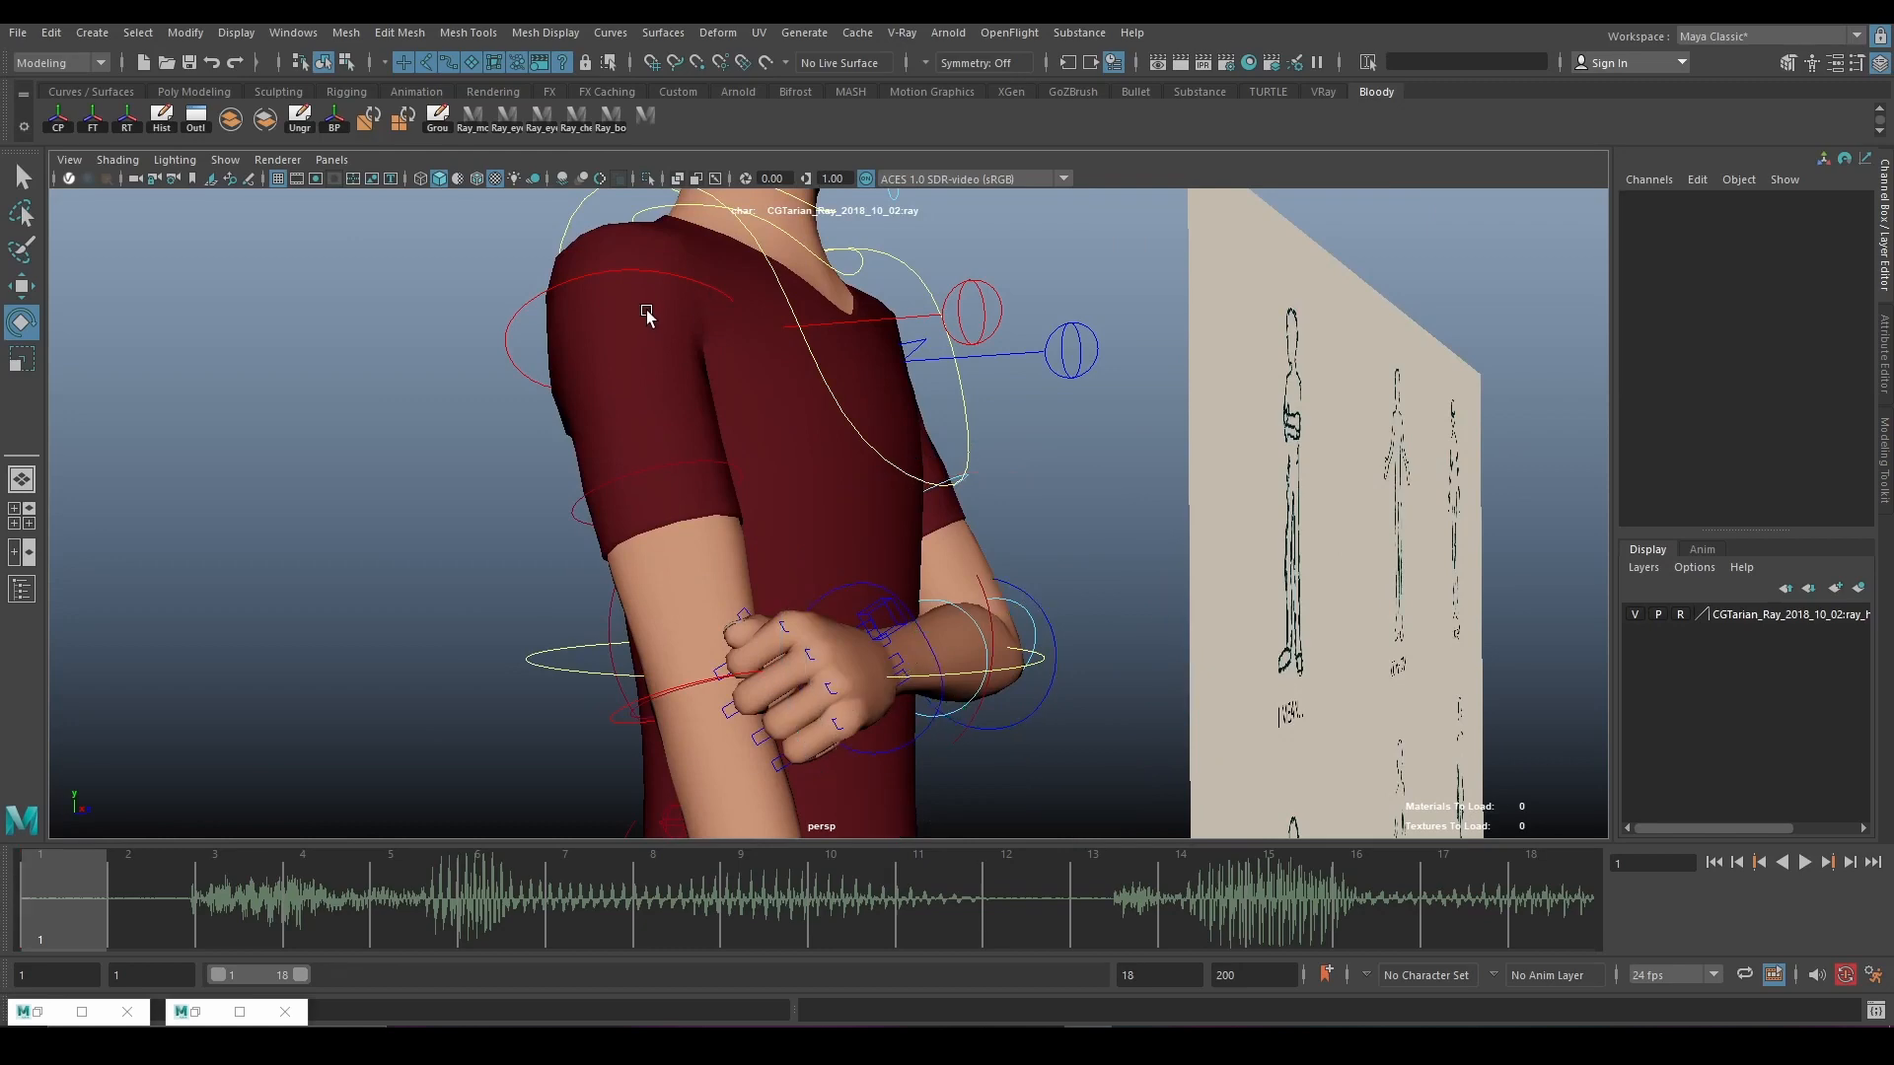
{"action": "left_click", "coordinate": [665, 285]}
{"action": "left_click_drag", "start_coordinate": [668, 287], "coordinate": [602, 434], "text": "alt"}
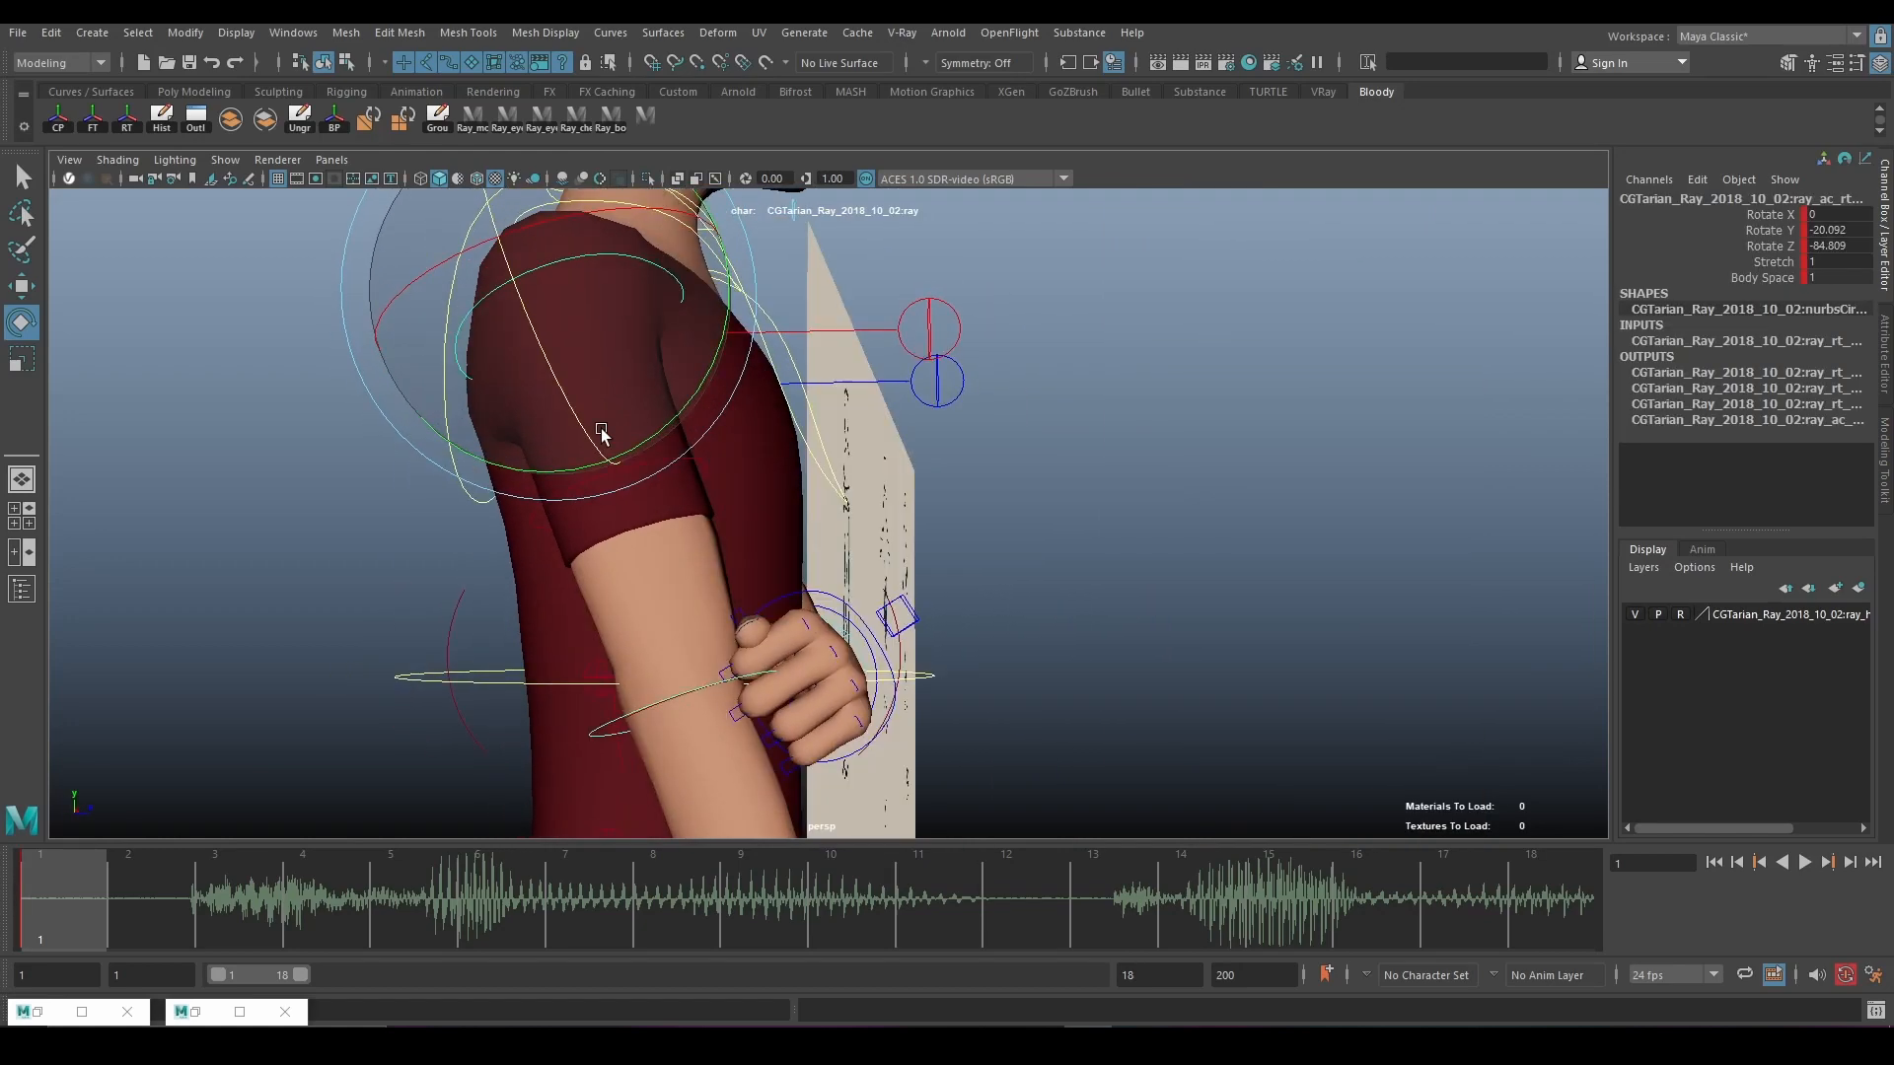
{"action": "left_click_drag", "start_coordinate": [707, 375], "coordinate": [700, 381]}
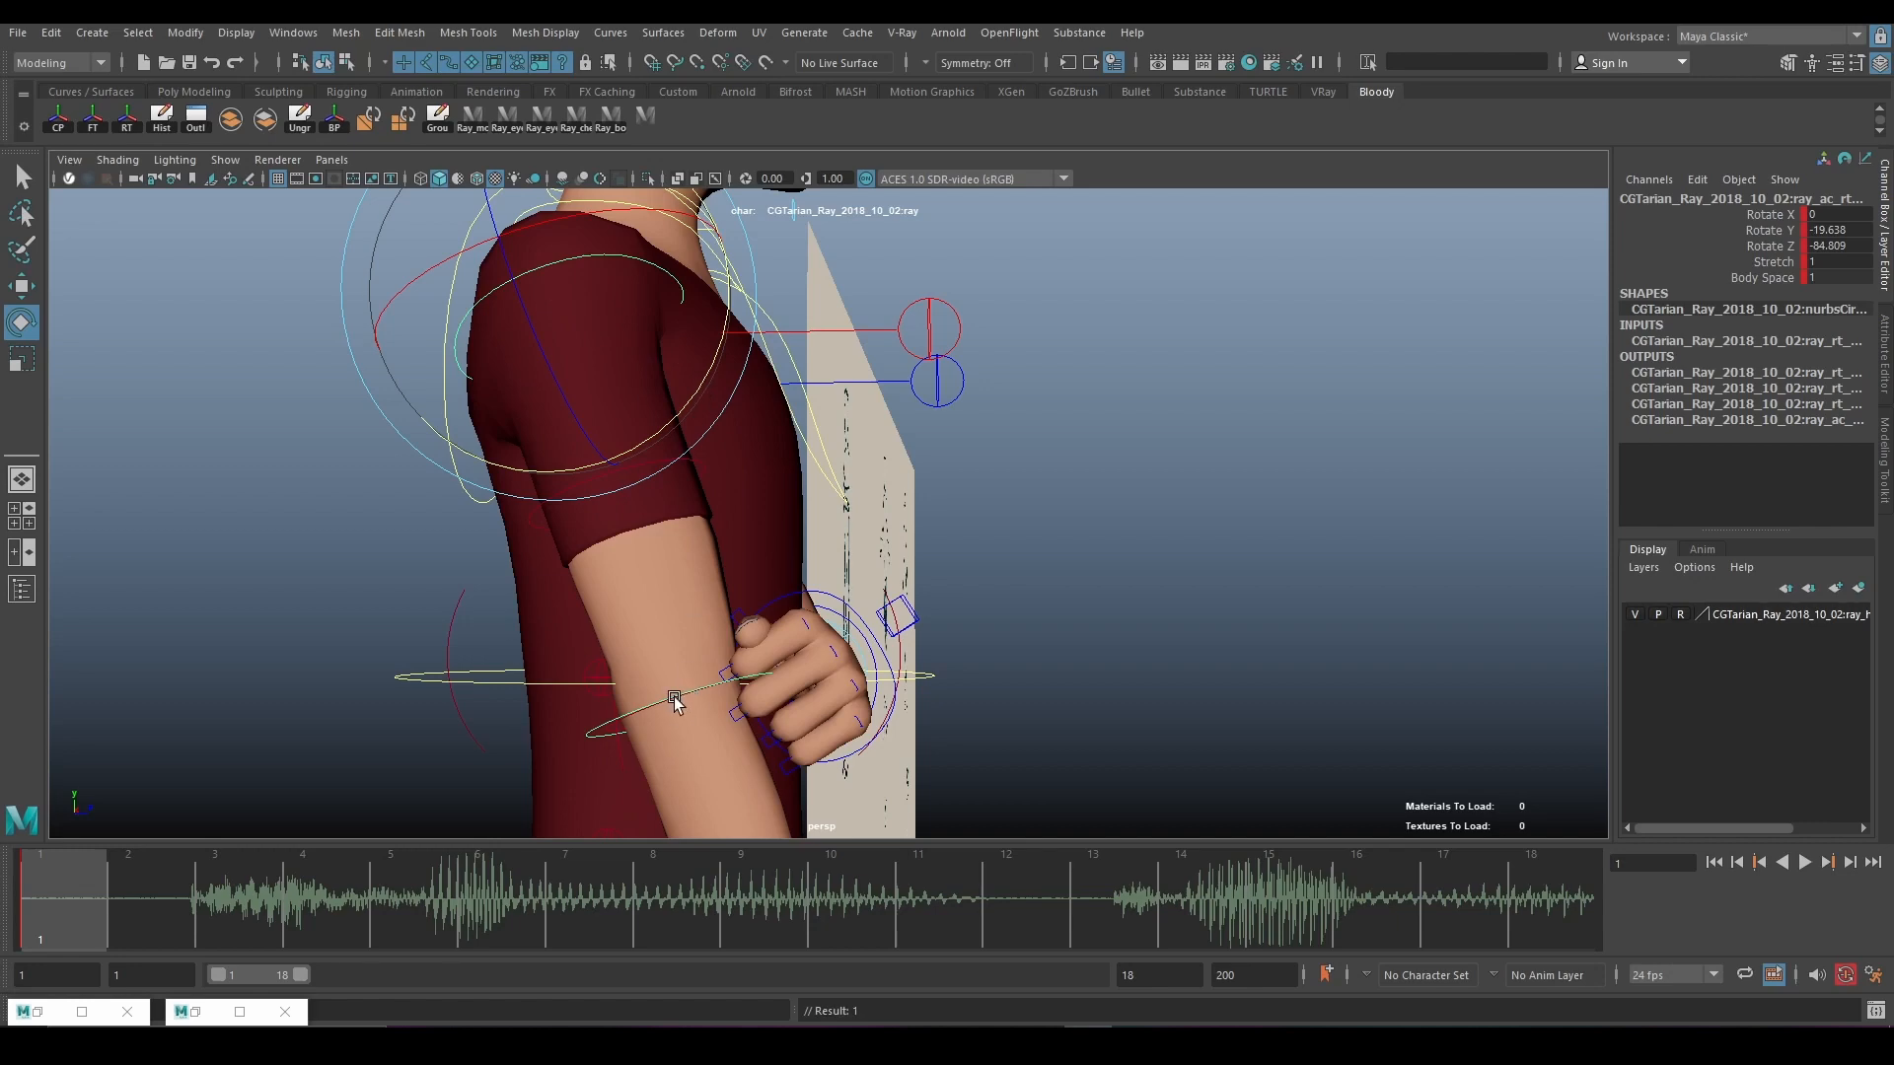
Bend the right forearm across the torso, rotating its elbow control to about X 109.5, Y -10.9, Z -79.5.
{"action": "left_click", "coordinate": [674, 698]}
{"action": "left_click_drag", "start_coordinate": [674, 698], "coordinate": [586, 729], "text": "alt"}
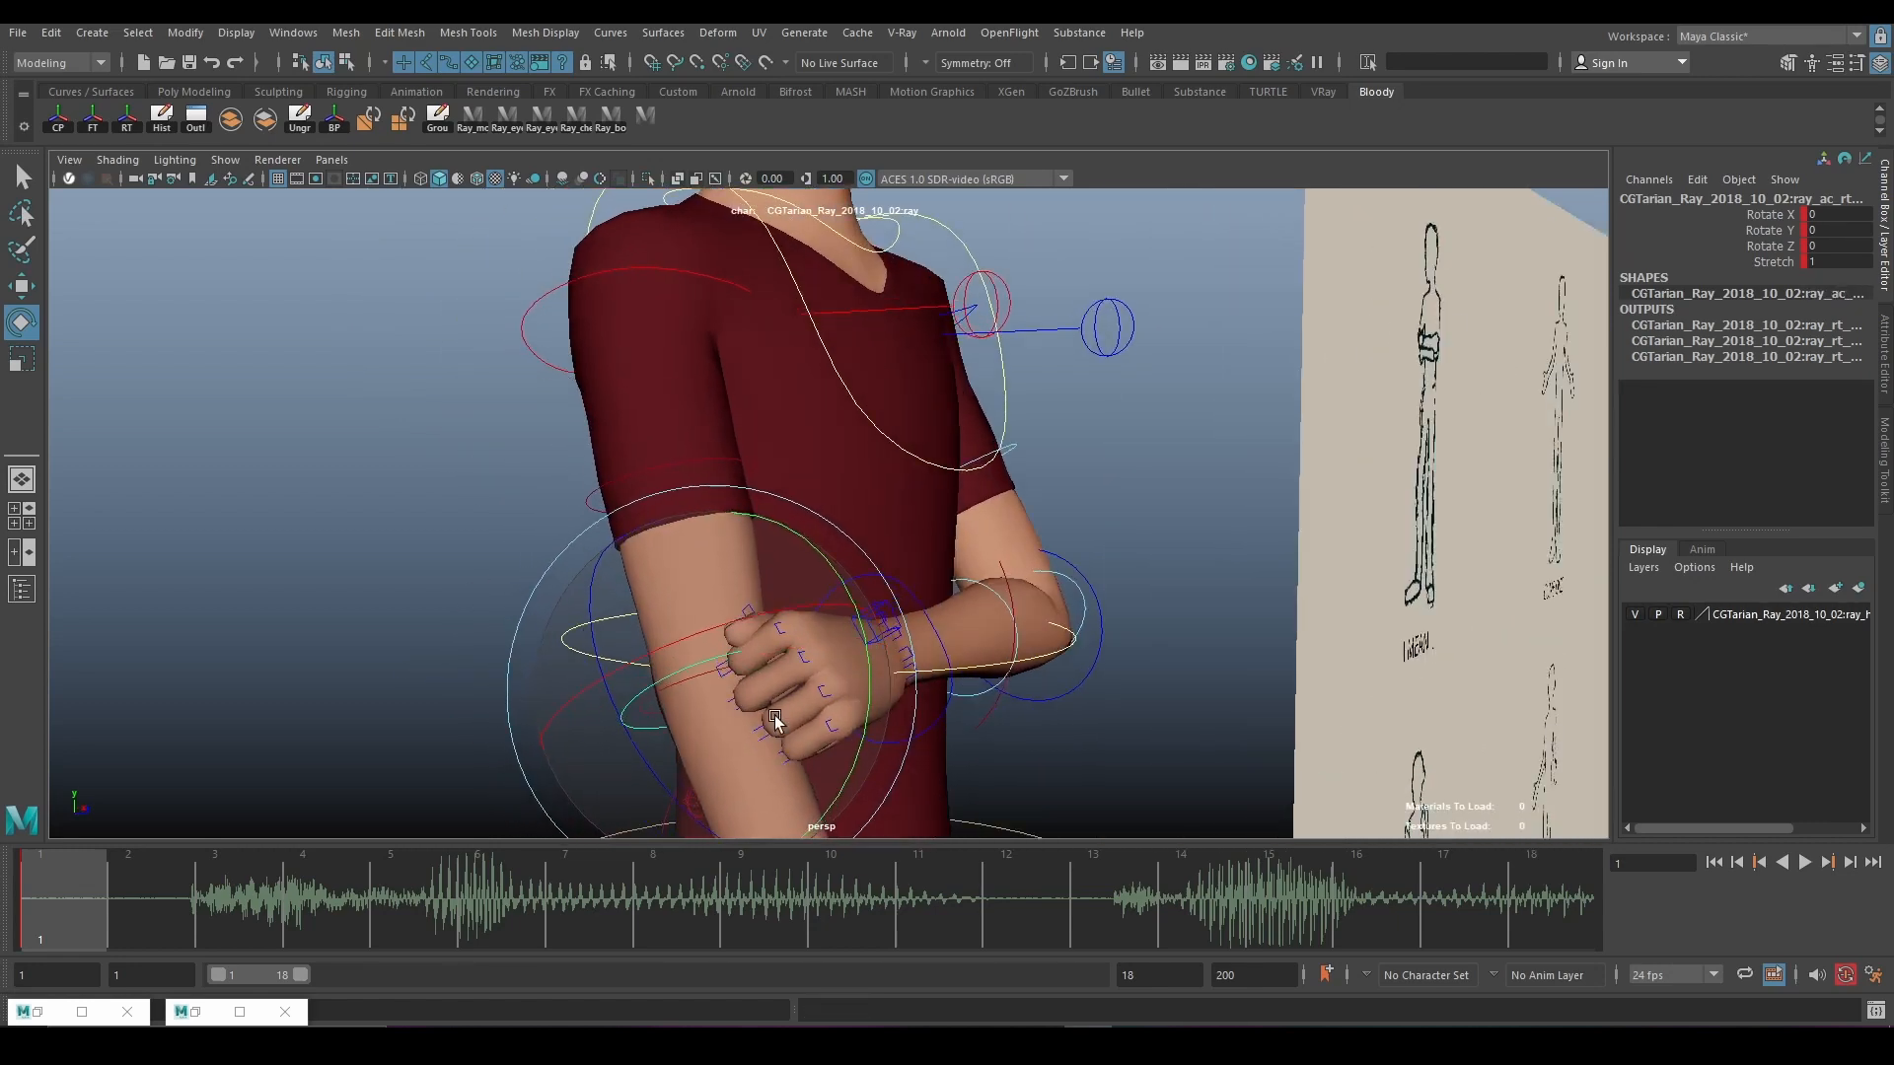
{"action": "left_click_drag", "start_coordinate": [775, 721], "coordinate": [703, 508]}
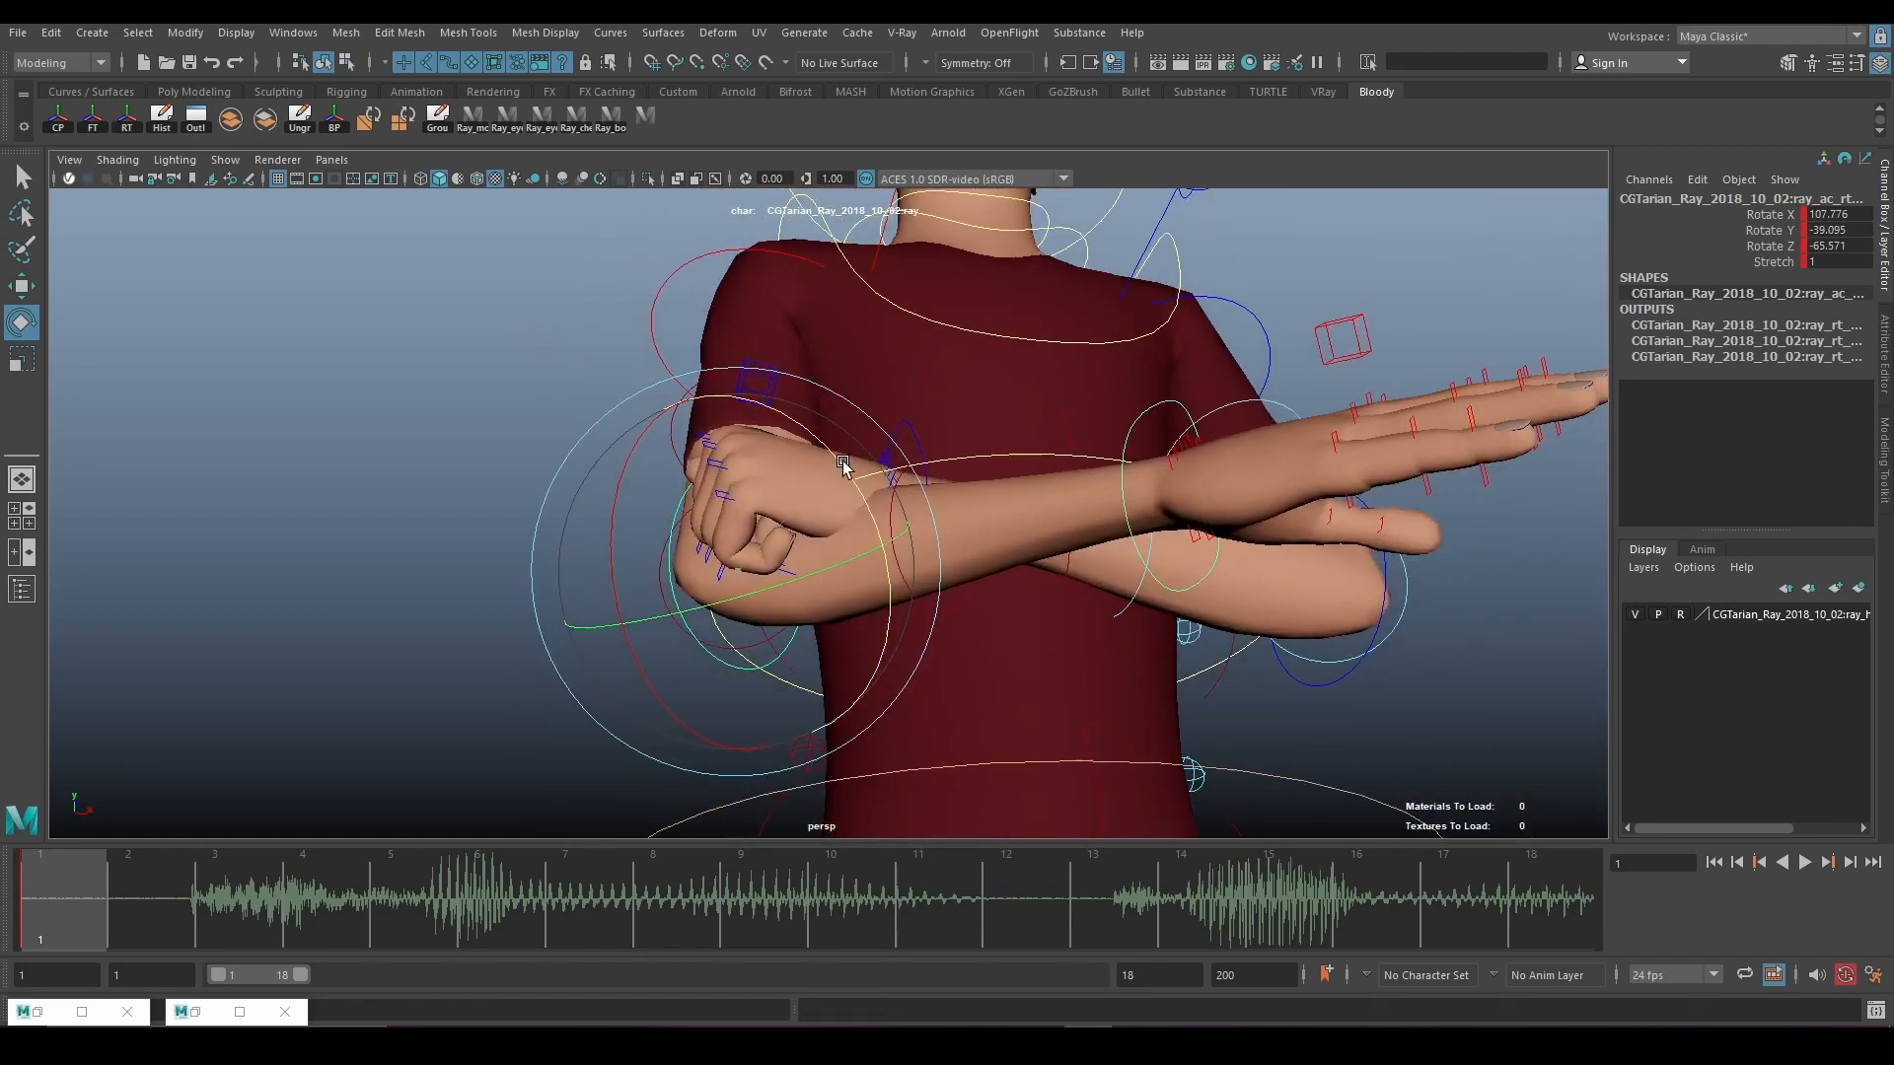
{"action": "left_click_drag", "start_coordinate": [844, 463], "coordinate": [678, 560]}
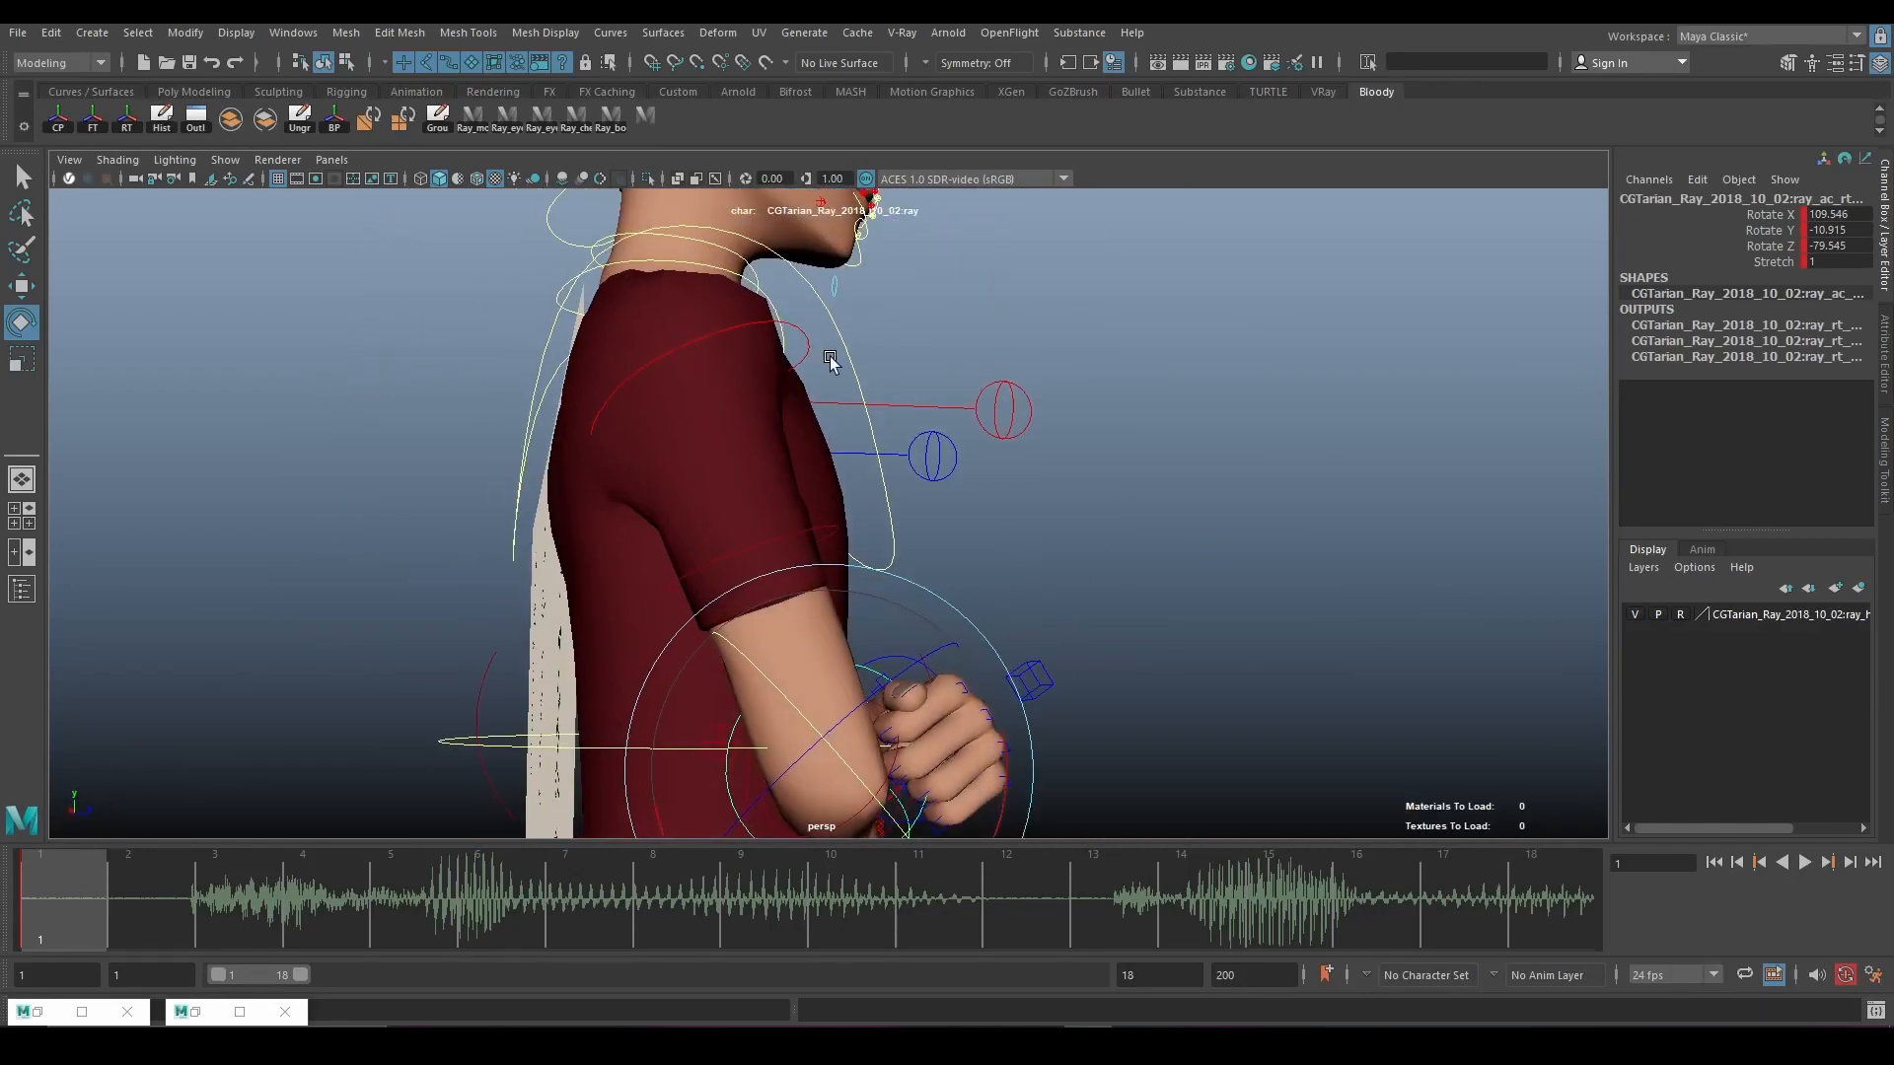
Rotate the right upper arm control further to about -25 in Rotate Y.
{"action": "left_click_drag", "start_coordinate": [831, 357], "coordinate": [1093, 555], "text": "alt"}
{"action": "left_click", "coordinate": [892, 390]}
{"action": "left_click", "coordinate": [962, 404]}
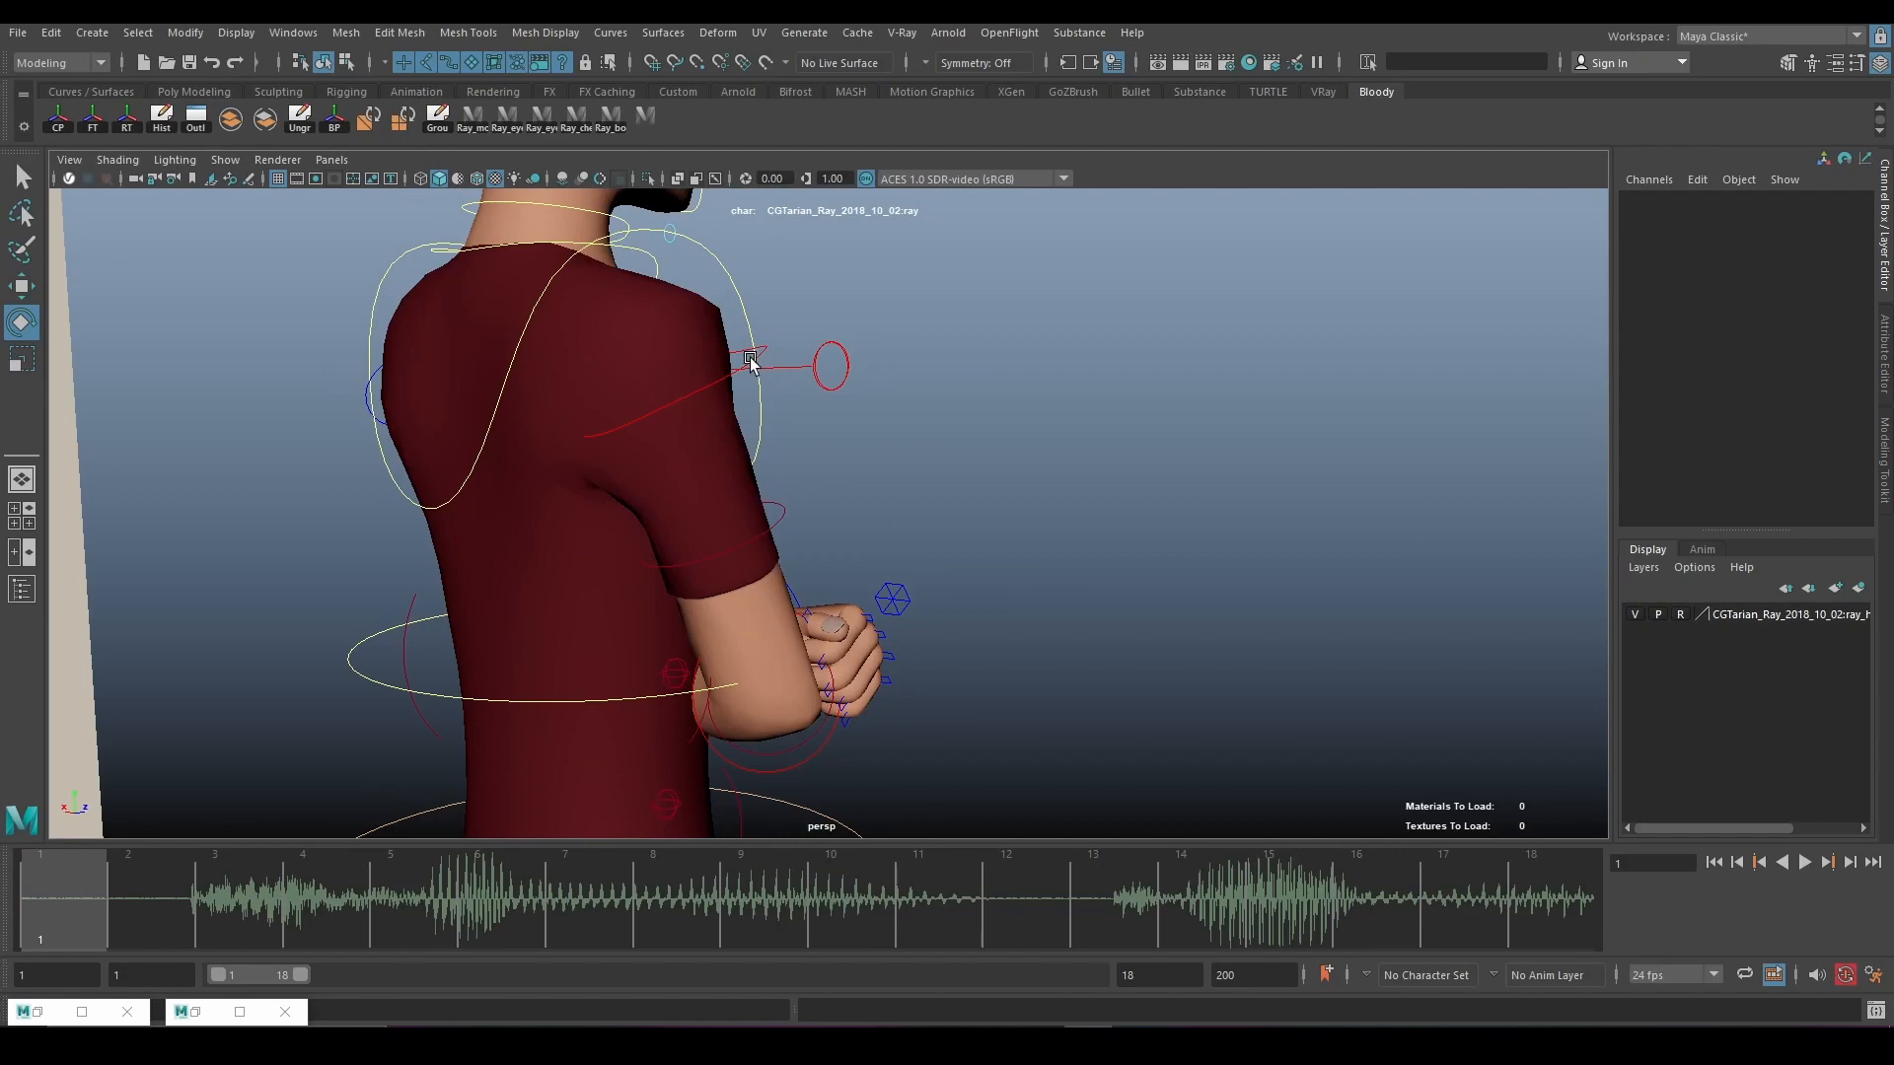
{"action": "left_click", "coordinate": [750, 362]}
Adjust the left upper arm's rotation and refine the right elbow control to about X 109.1, Y -11.6, Z -77.5.
{"action": "left_click_drag", "start_coordinate": [765, 452], "coordinate": [814, 385], "text": "alt"}
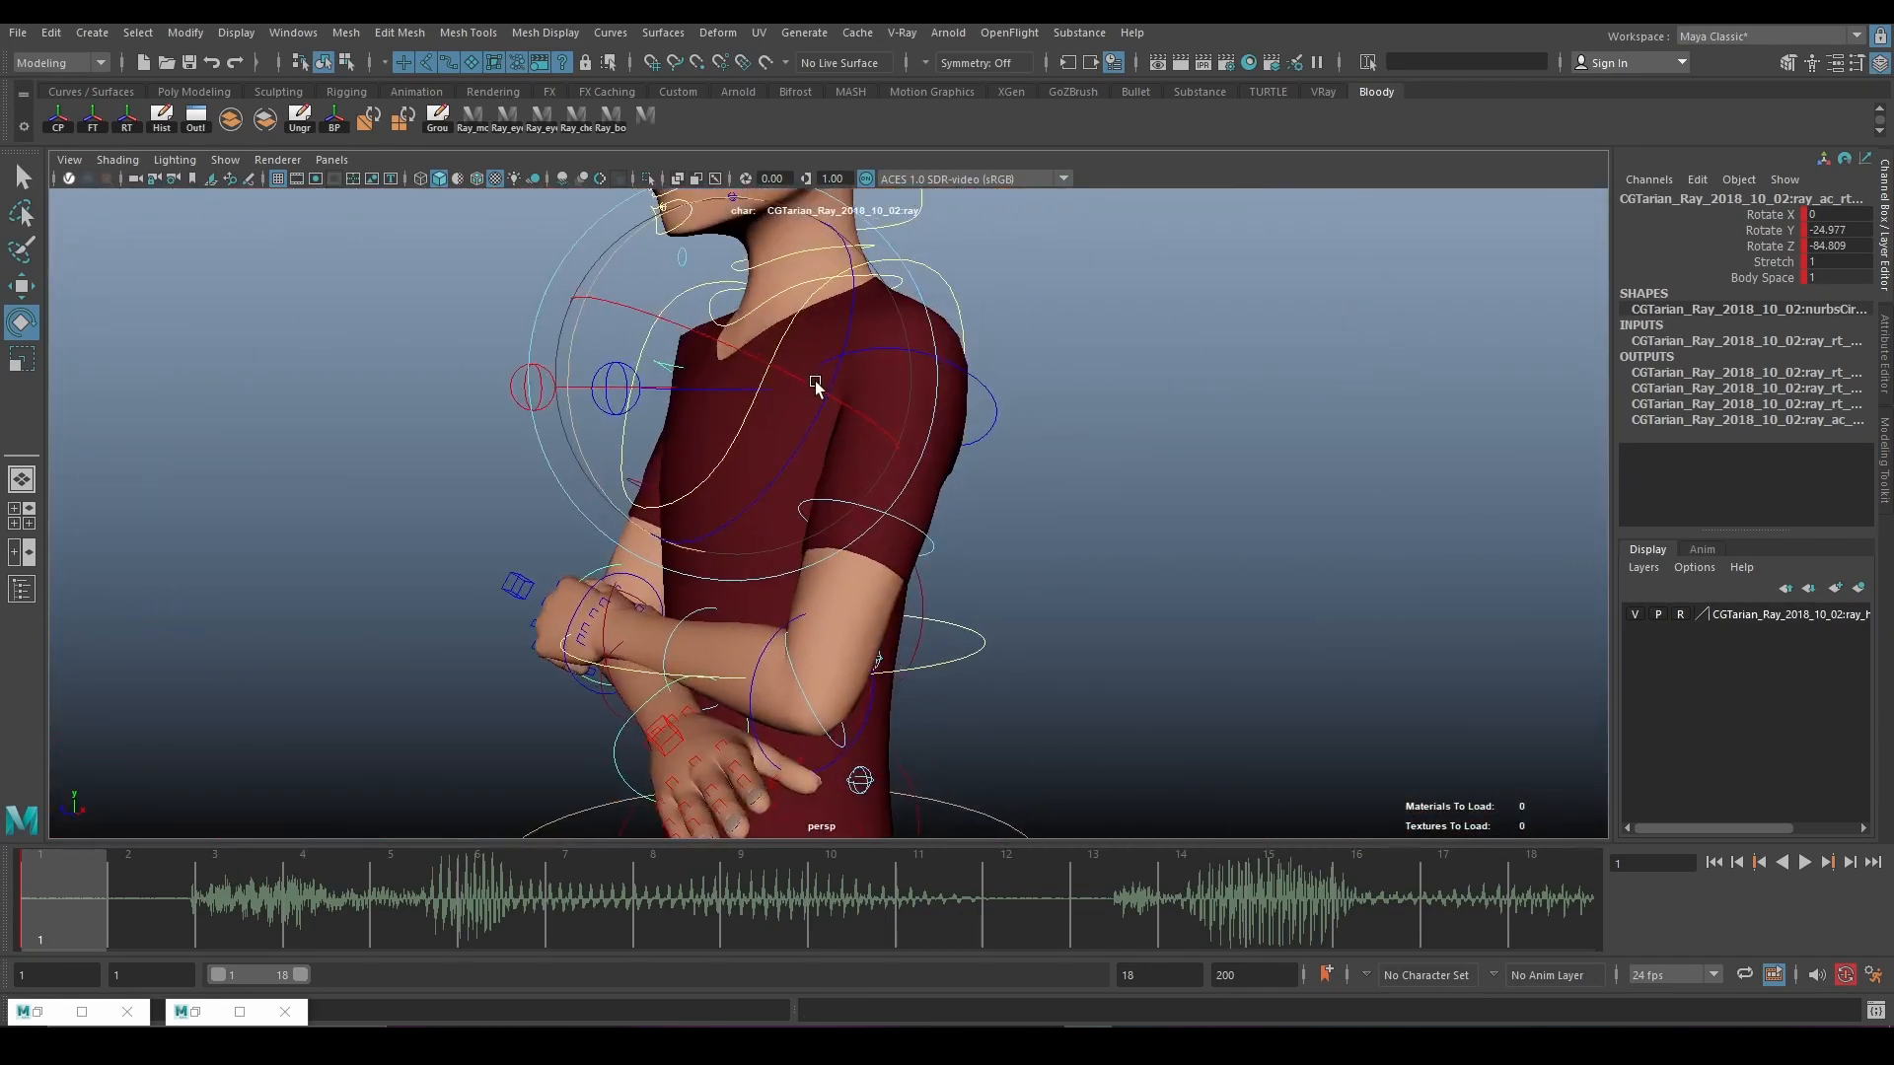
{"action": "left_click", "coordinate": [955, 366]}
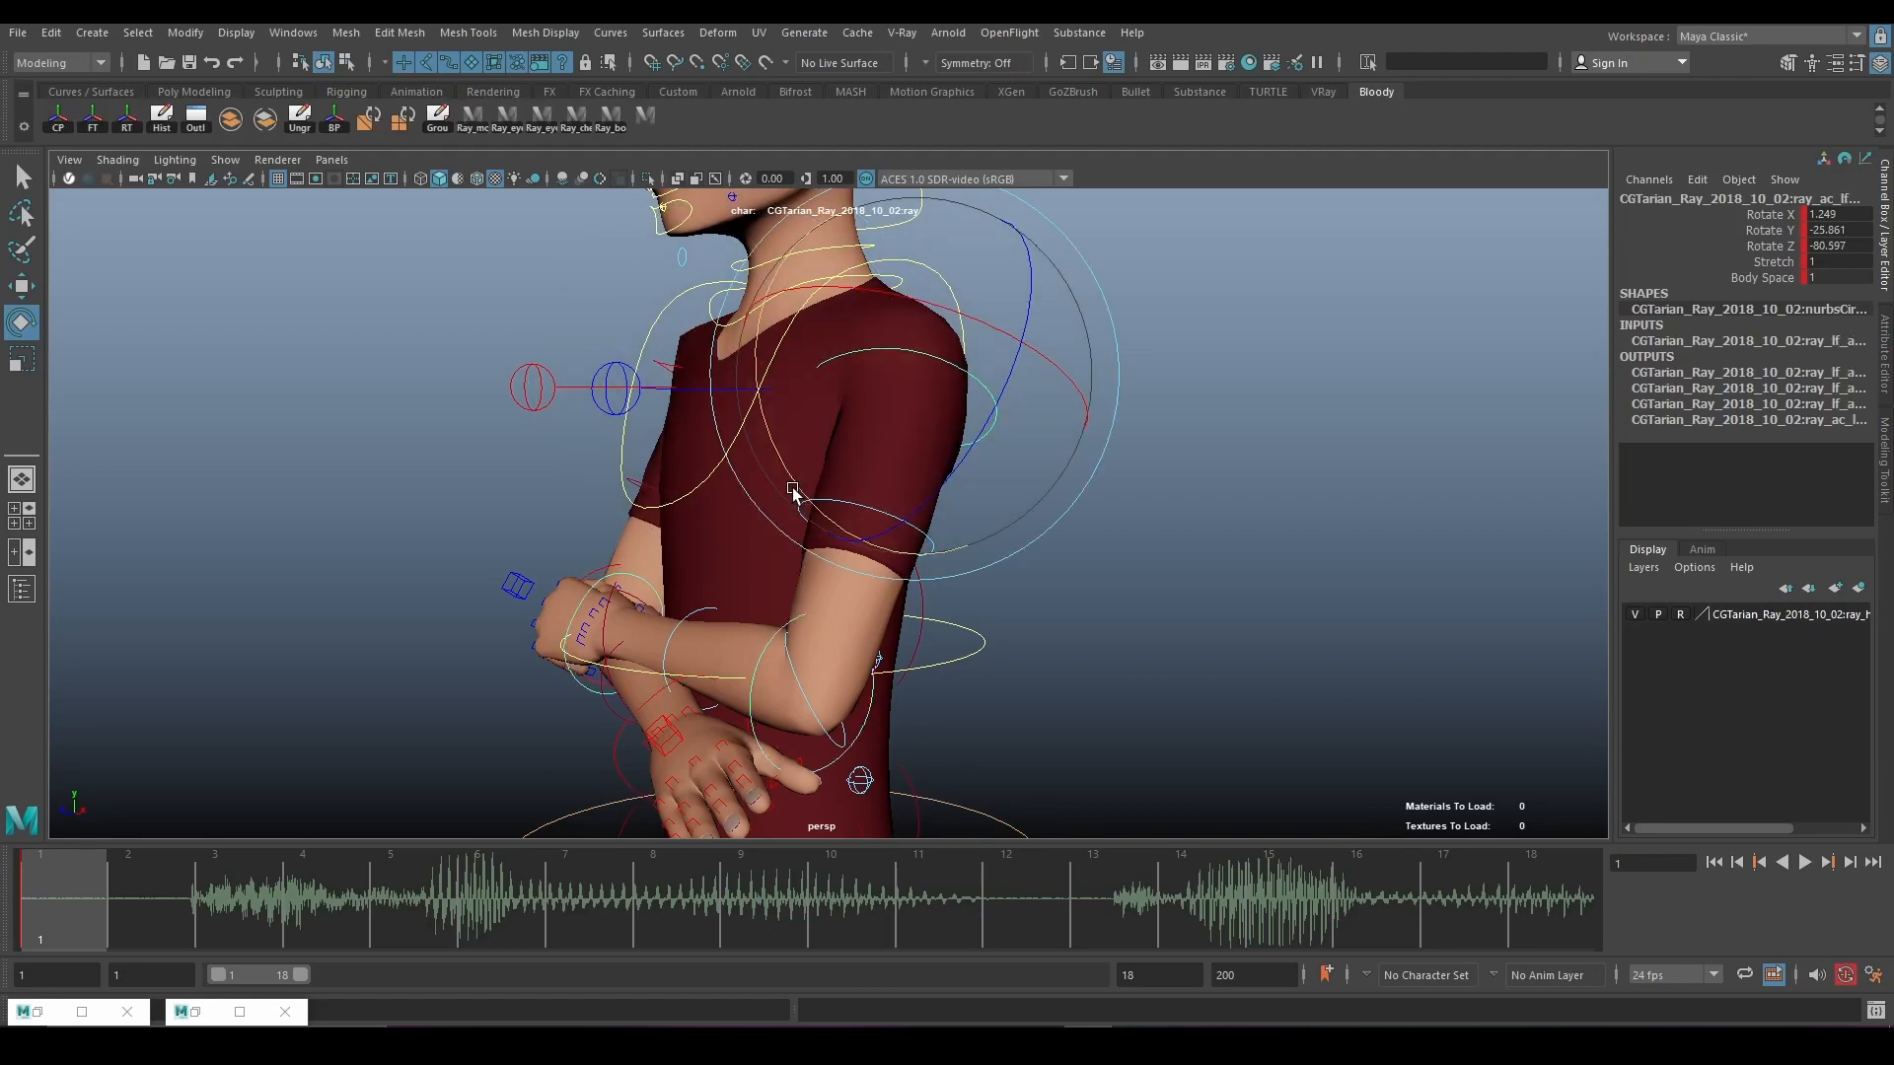
{"action": "left_click_drag", "start_coordinate": [794, 493], "coordinate": [856, 480]}
{"action": "left_click", "coordinate": [756, 402]}
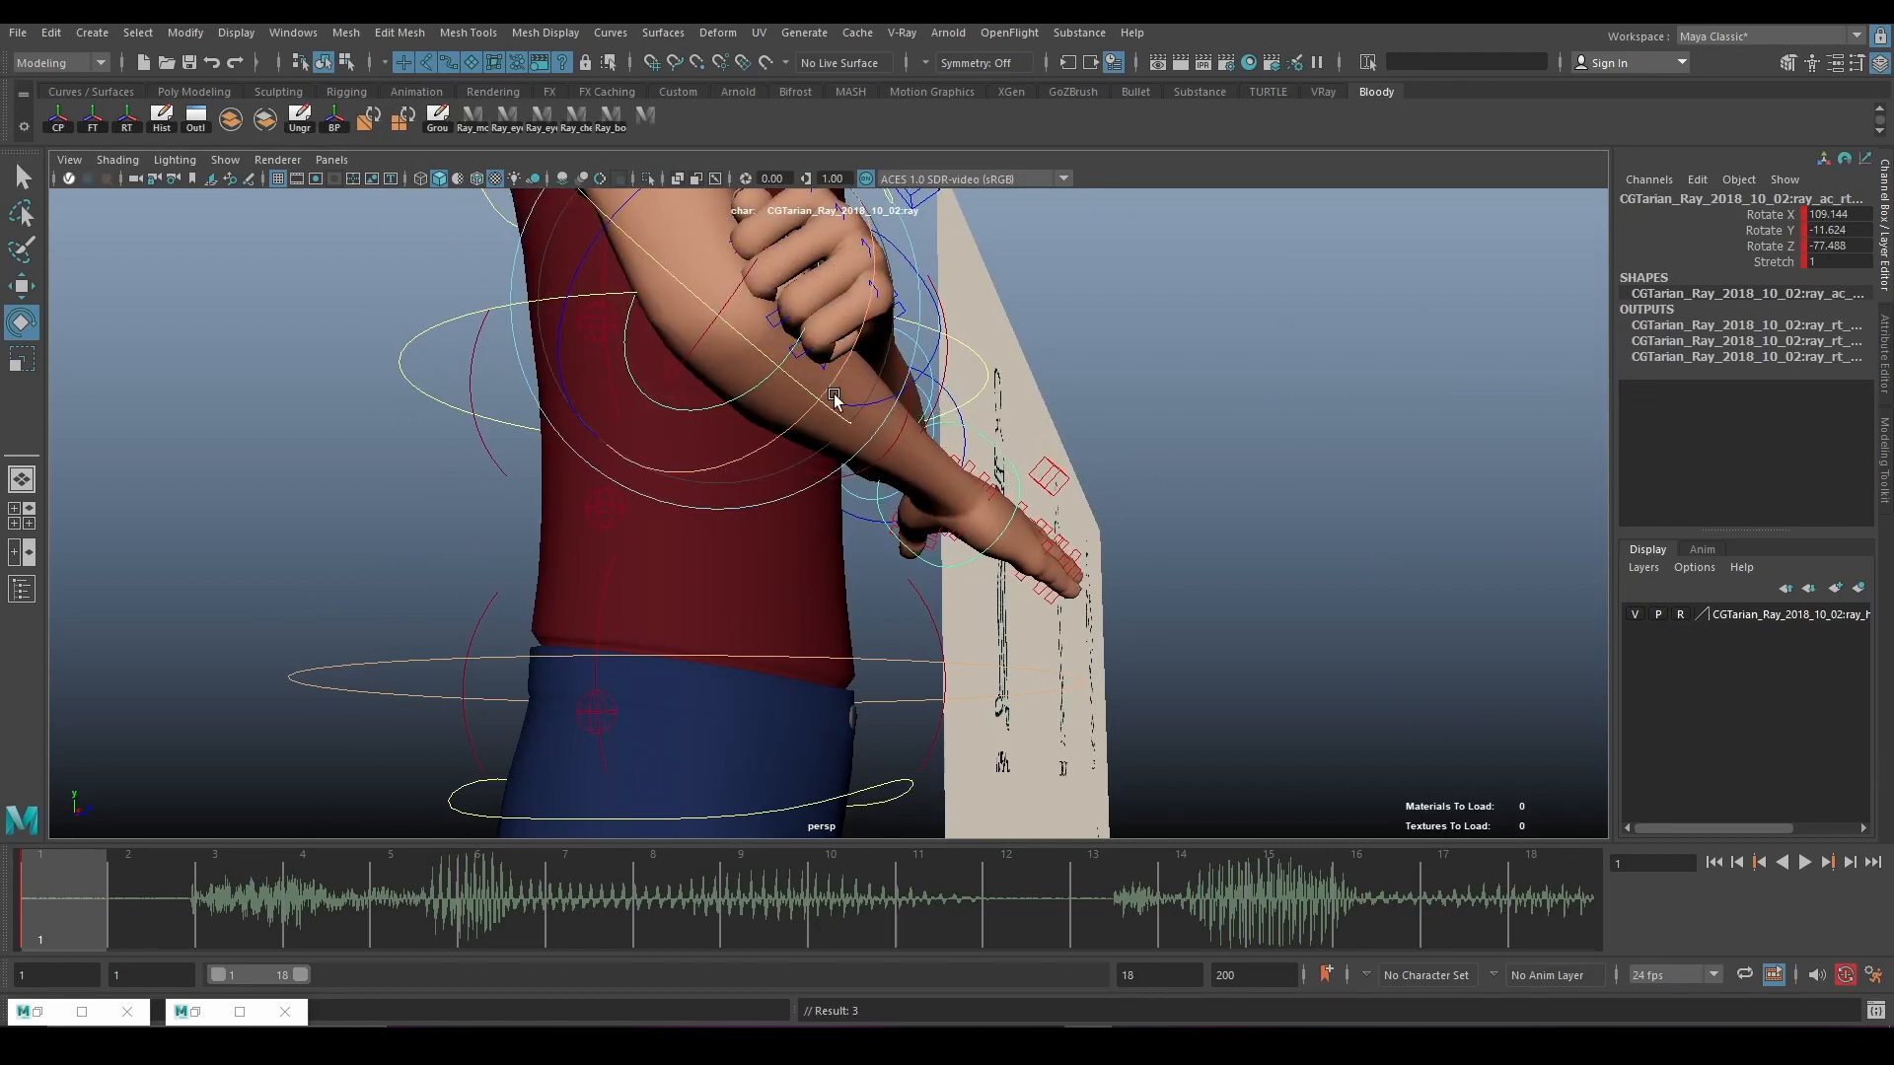
{"action": "left_click_drag", "start_coordinate": [835, 398], "coordinate": [520, 346]}
Select the right hand's finger controls and curl them into a fist at about -87.8 in Rotate Z.
{"action": "right_click_drag", "start_coordinate": [520, 346], "coordinate": [1295, 410], "text": "alt"}
{"action": "key", "text": "w"}
{"action": "left_click_drag", "start_coordinate": [1018, 706], "coordinate": [1018, 707]}
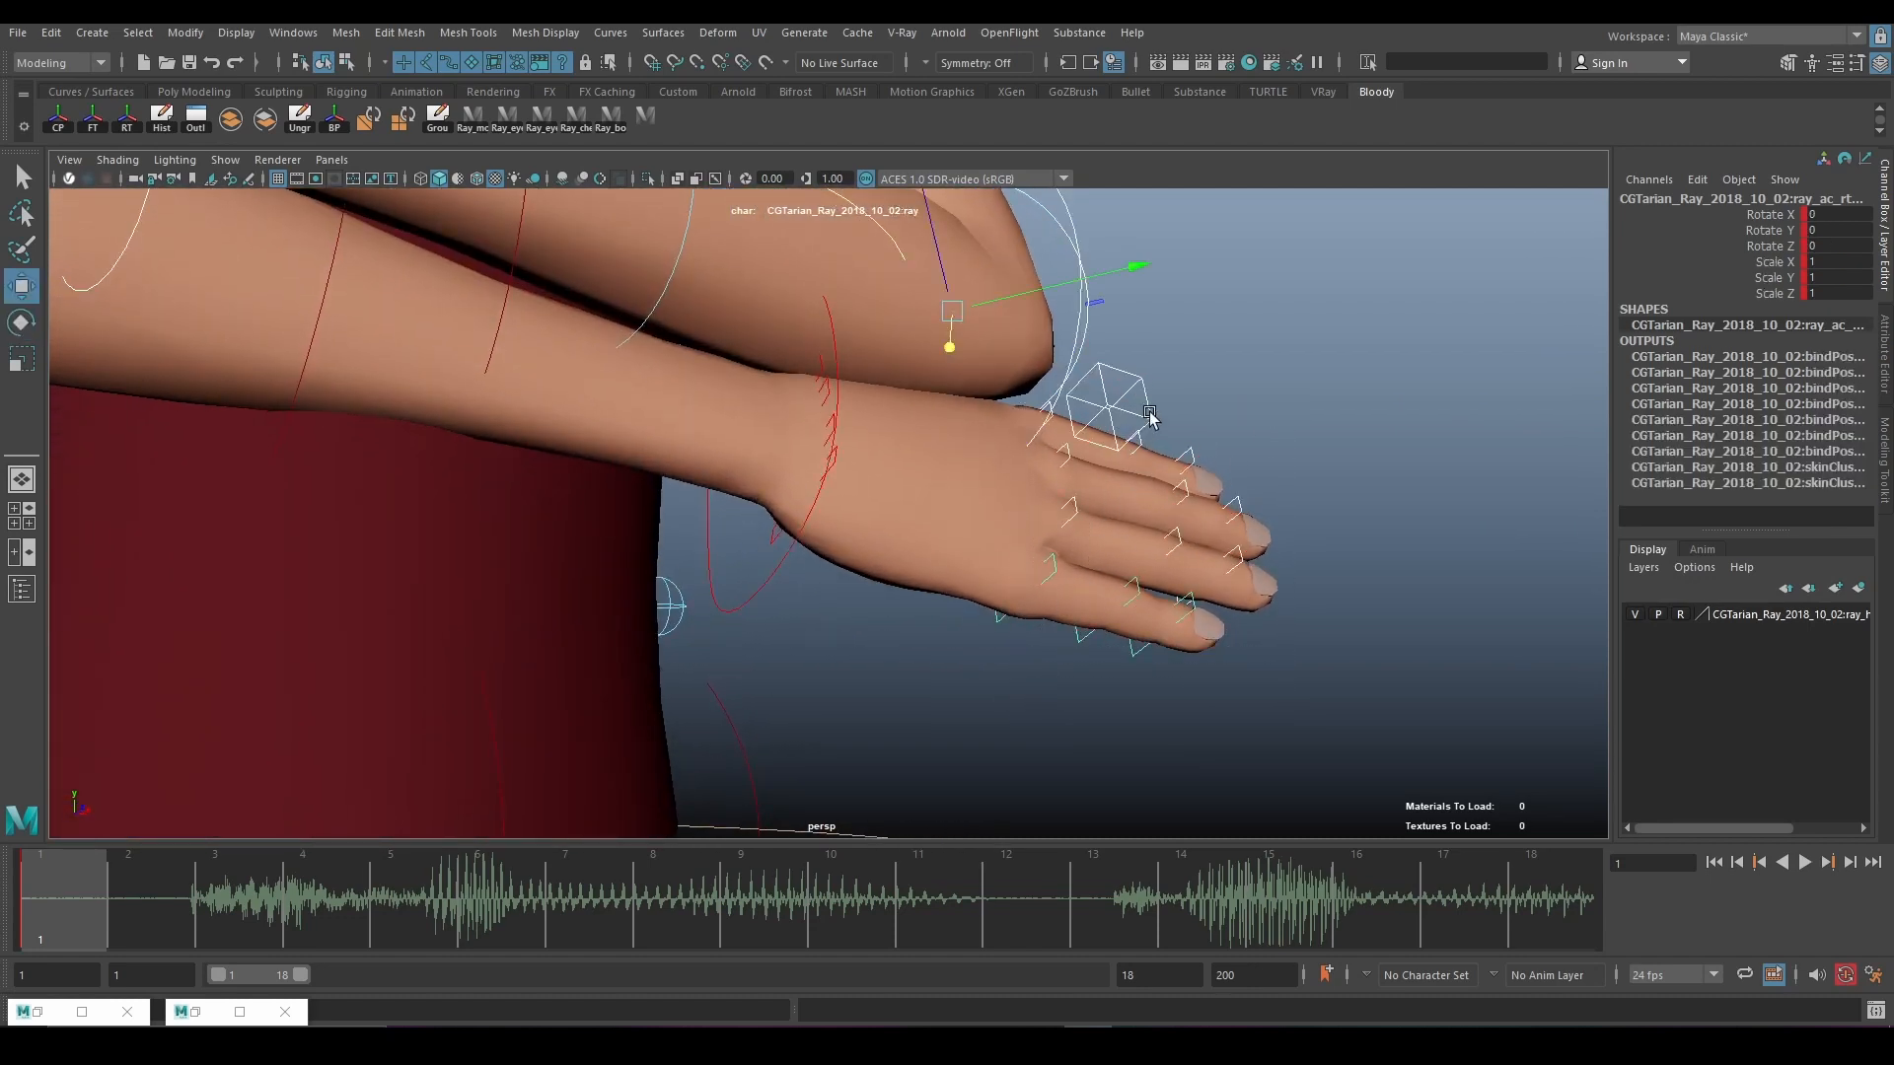
{"action": "left_click_drag", "start_coordinate": [1189, 271], "coordinate": [1130, 346], "text": "alt"}
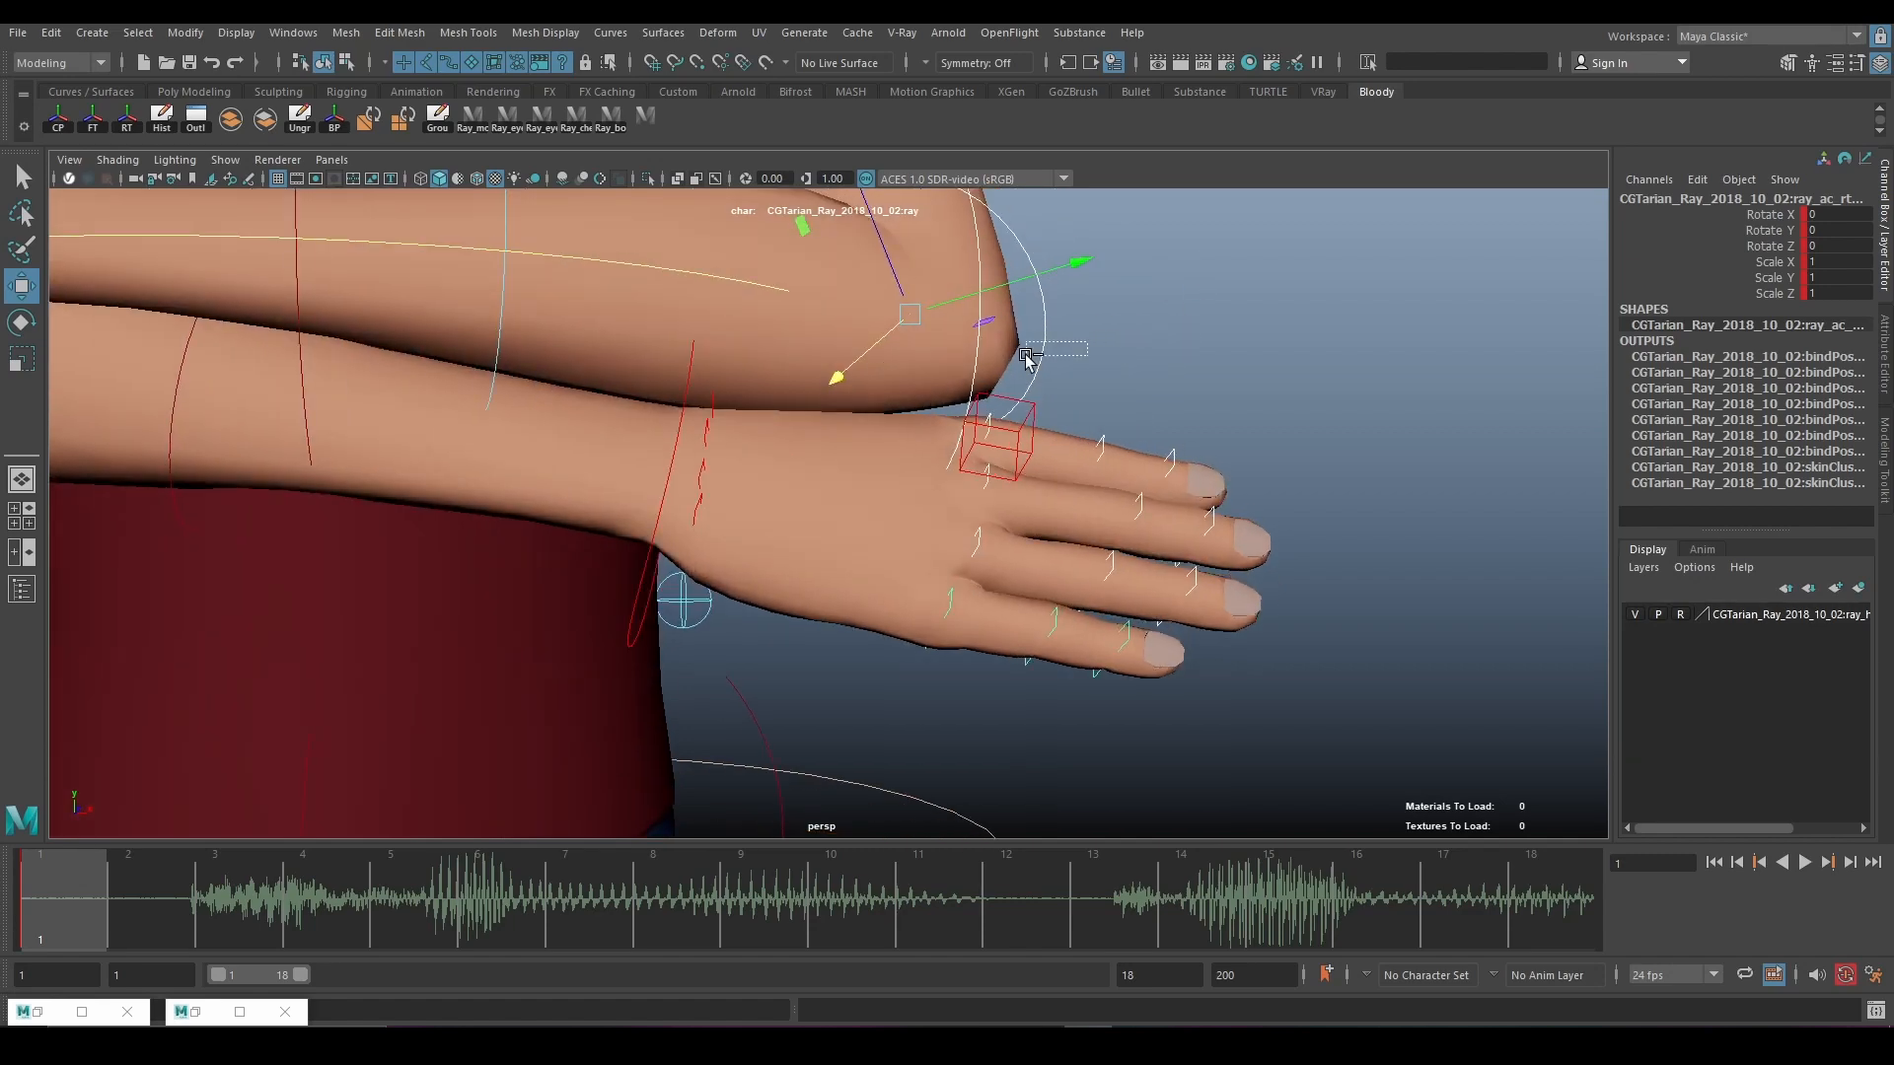
{"action": "left_click_drag", "start_coordinate": [991, 622], "coordinate": [1100, 538], "text": "alt"}
{"action": "key", "text": "e"}
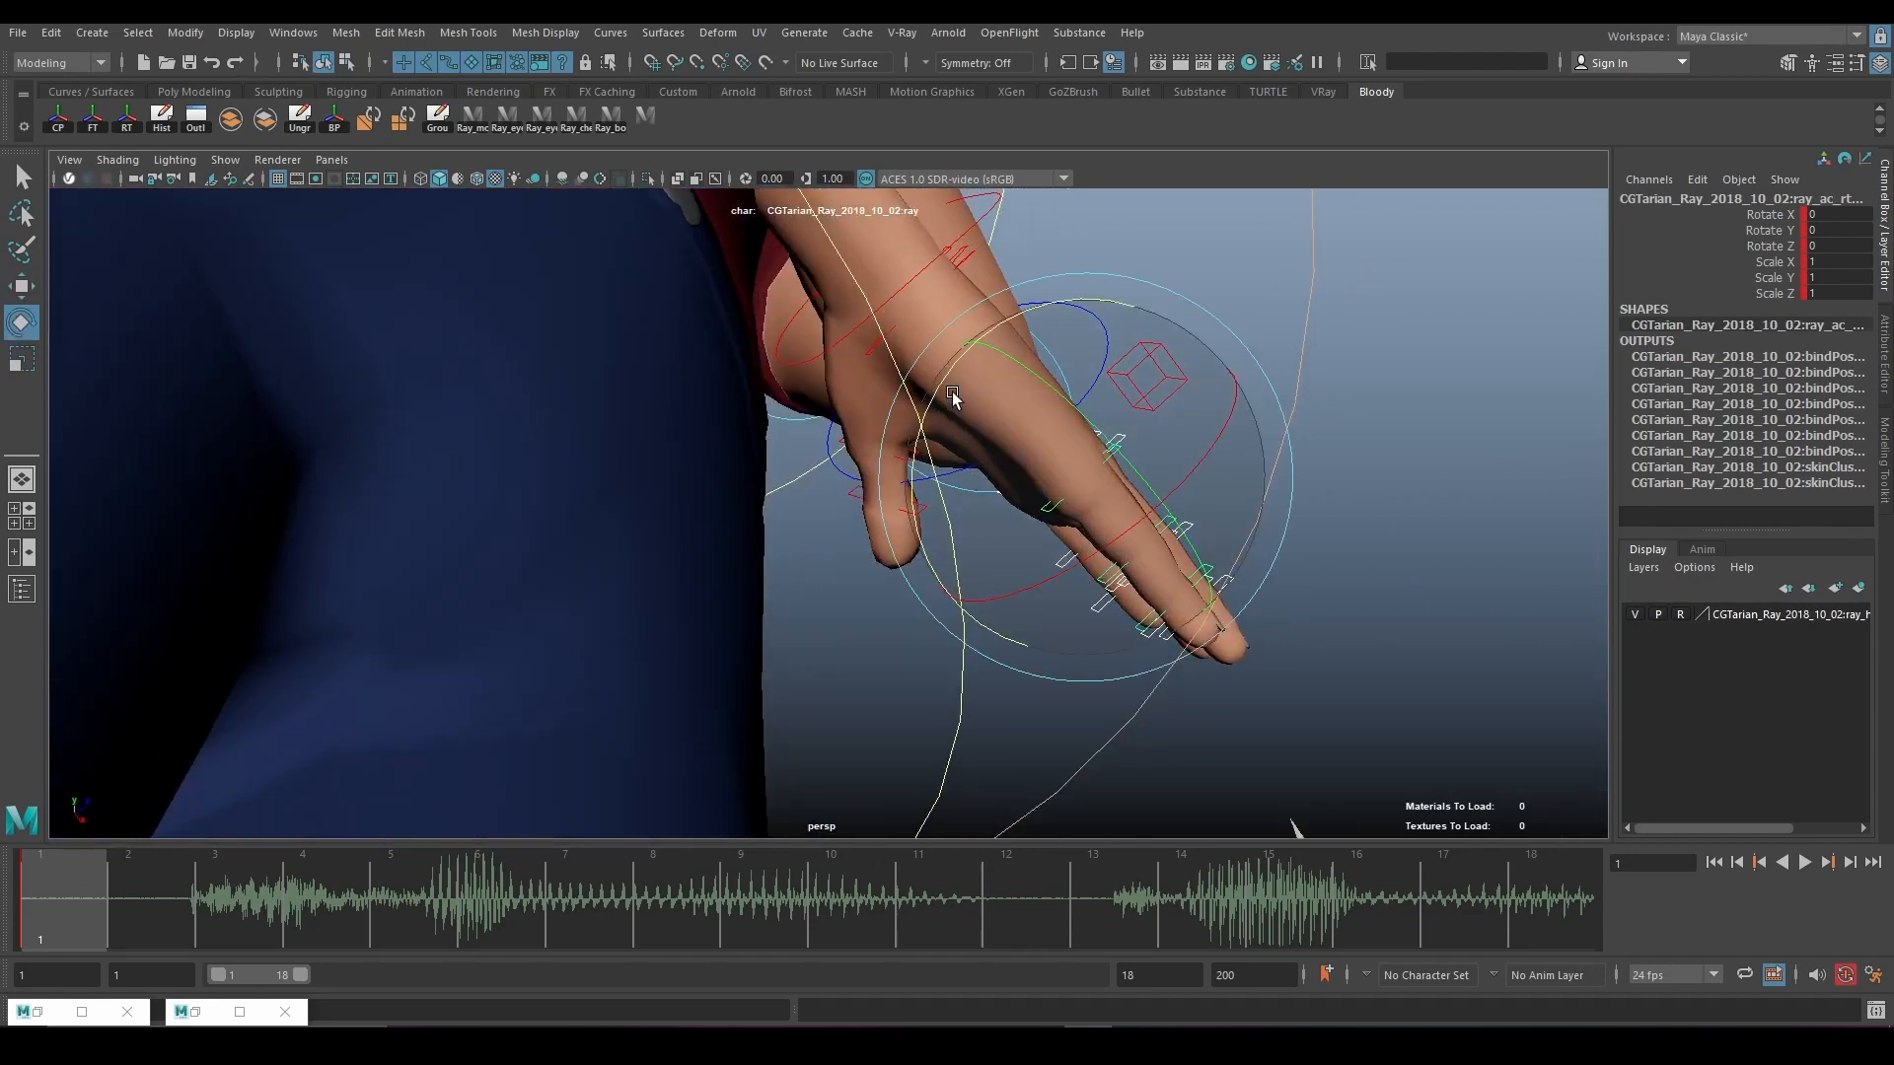
{"action": "left_click_drag", "start_coordinate": [951, 392], "coordinate": [588, 589]}
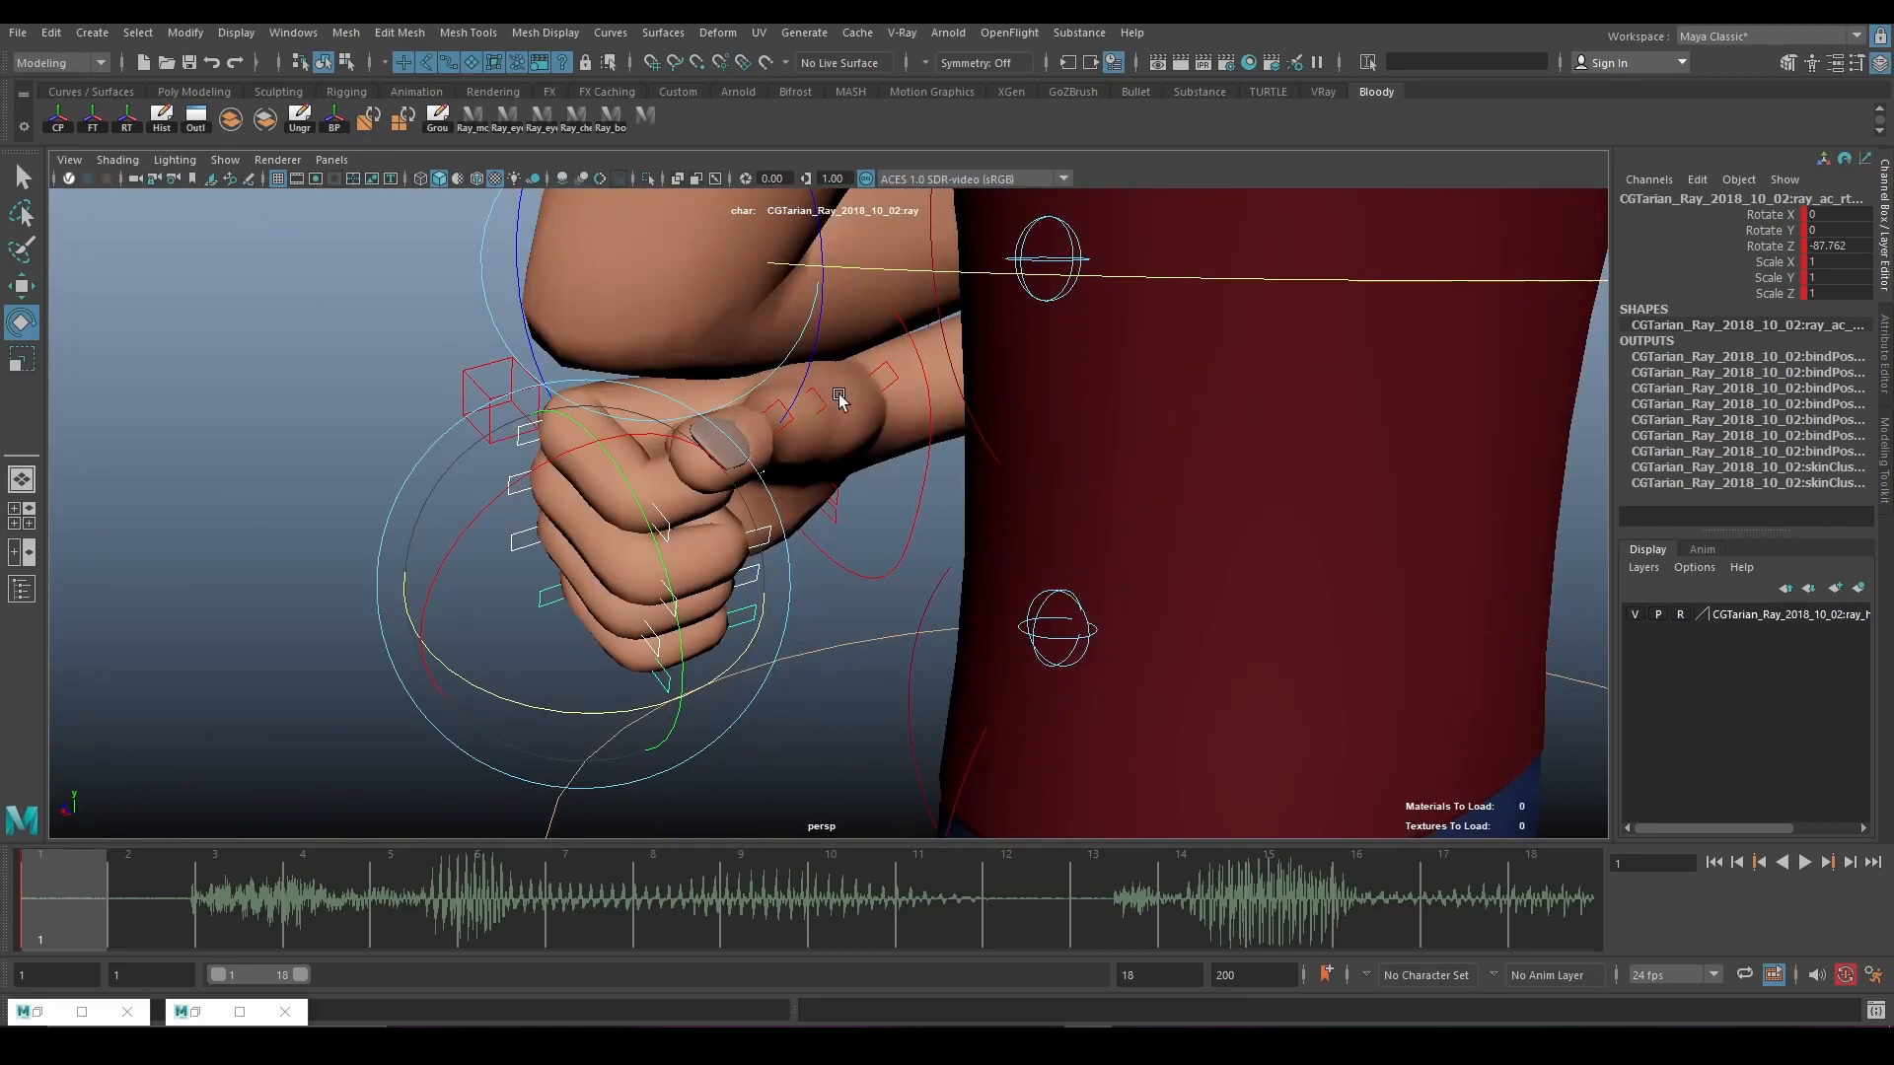
Pose the right thumb over the fist, rotating its base control to about X -8.4, Y 14.9, Z -8.1 and adjusting the next joint.
{"action": "left_click_drag", "start_coordinate": [846, 395], "coordinate": [786, 505], "text": "alt"}
{"action": "left_click", "coordinate": [953, 415]}
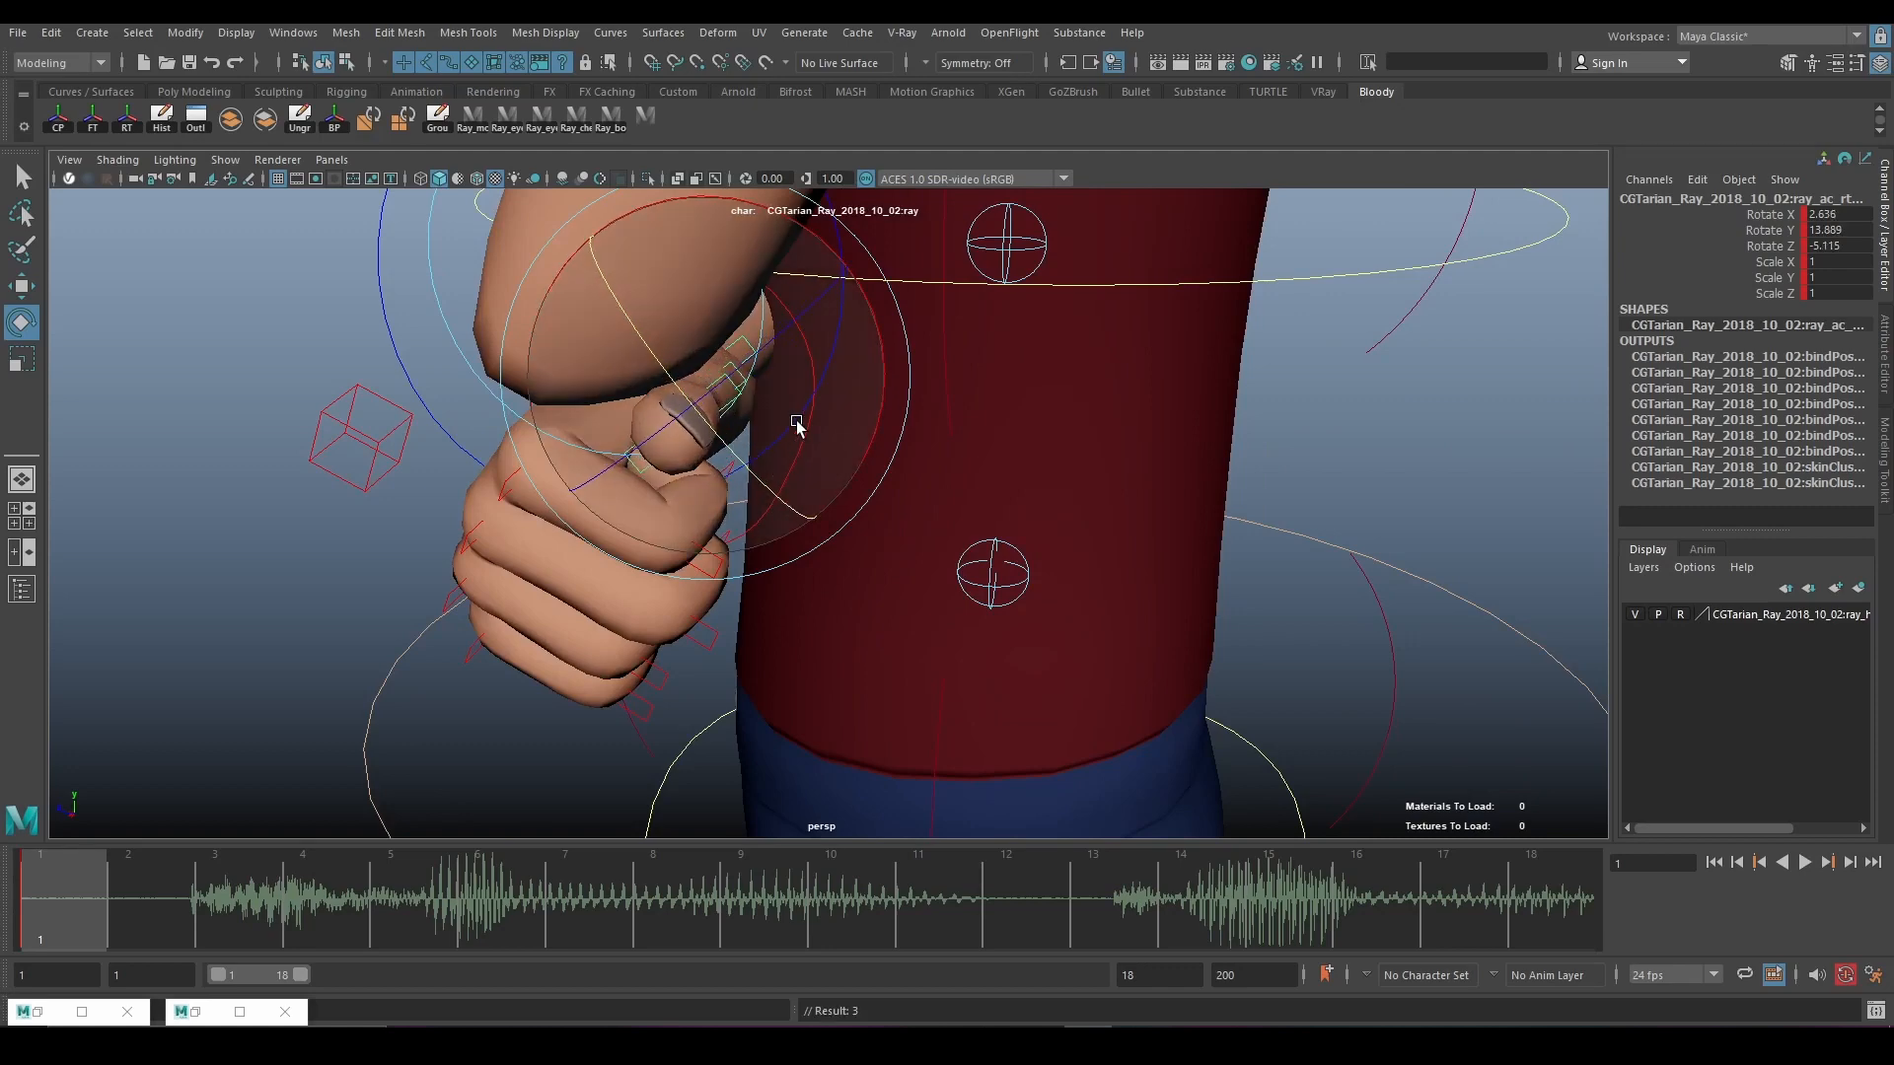
{"action": "left_click_drag", "start_coordinate": [795, 423], "coordinate": [731, 355], "text": "alt"}
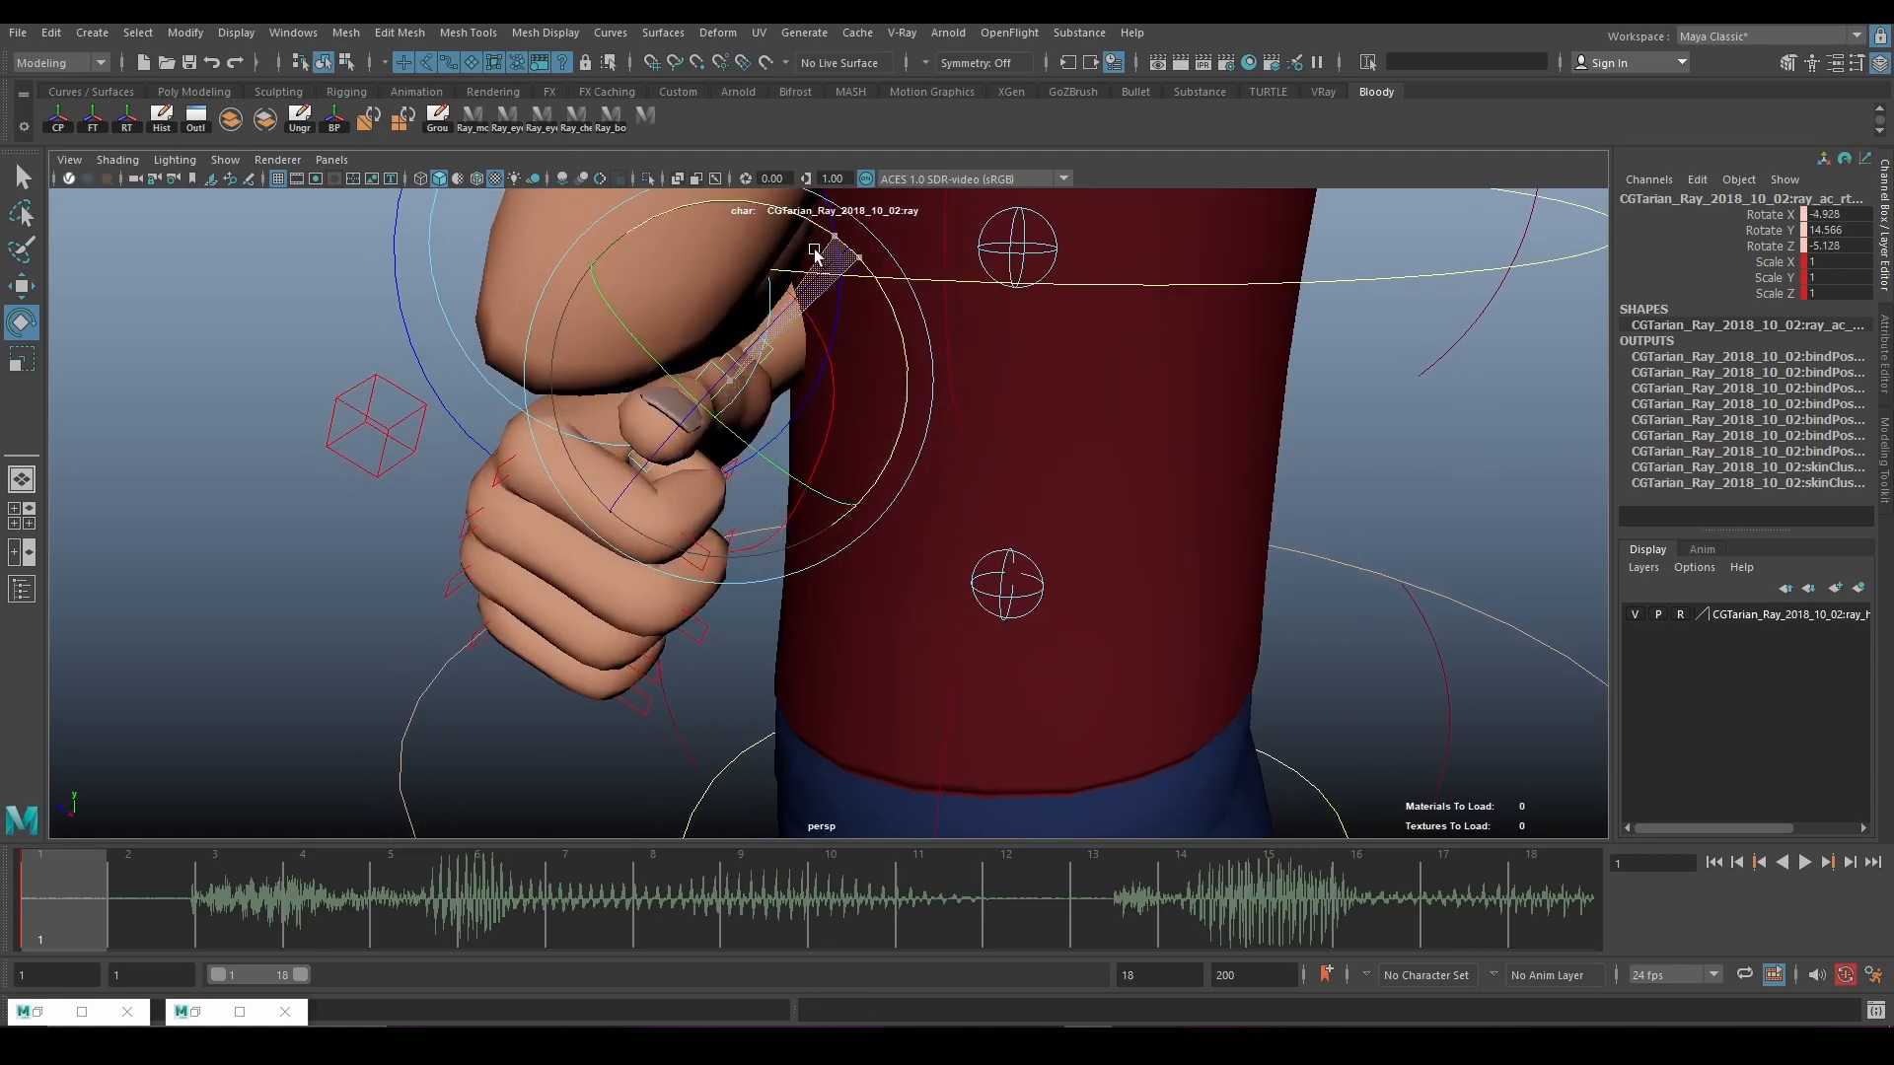
{"action": "left_click_drag", "start_coordinate": [814, 252], "coordinate": [835, 398]}
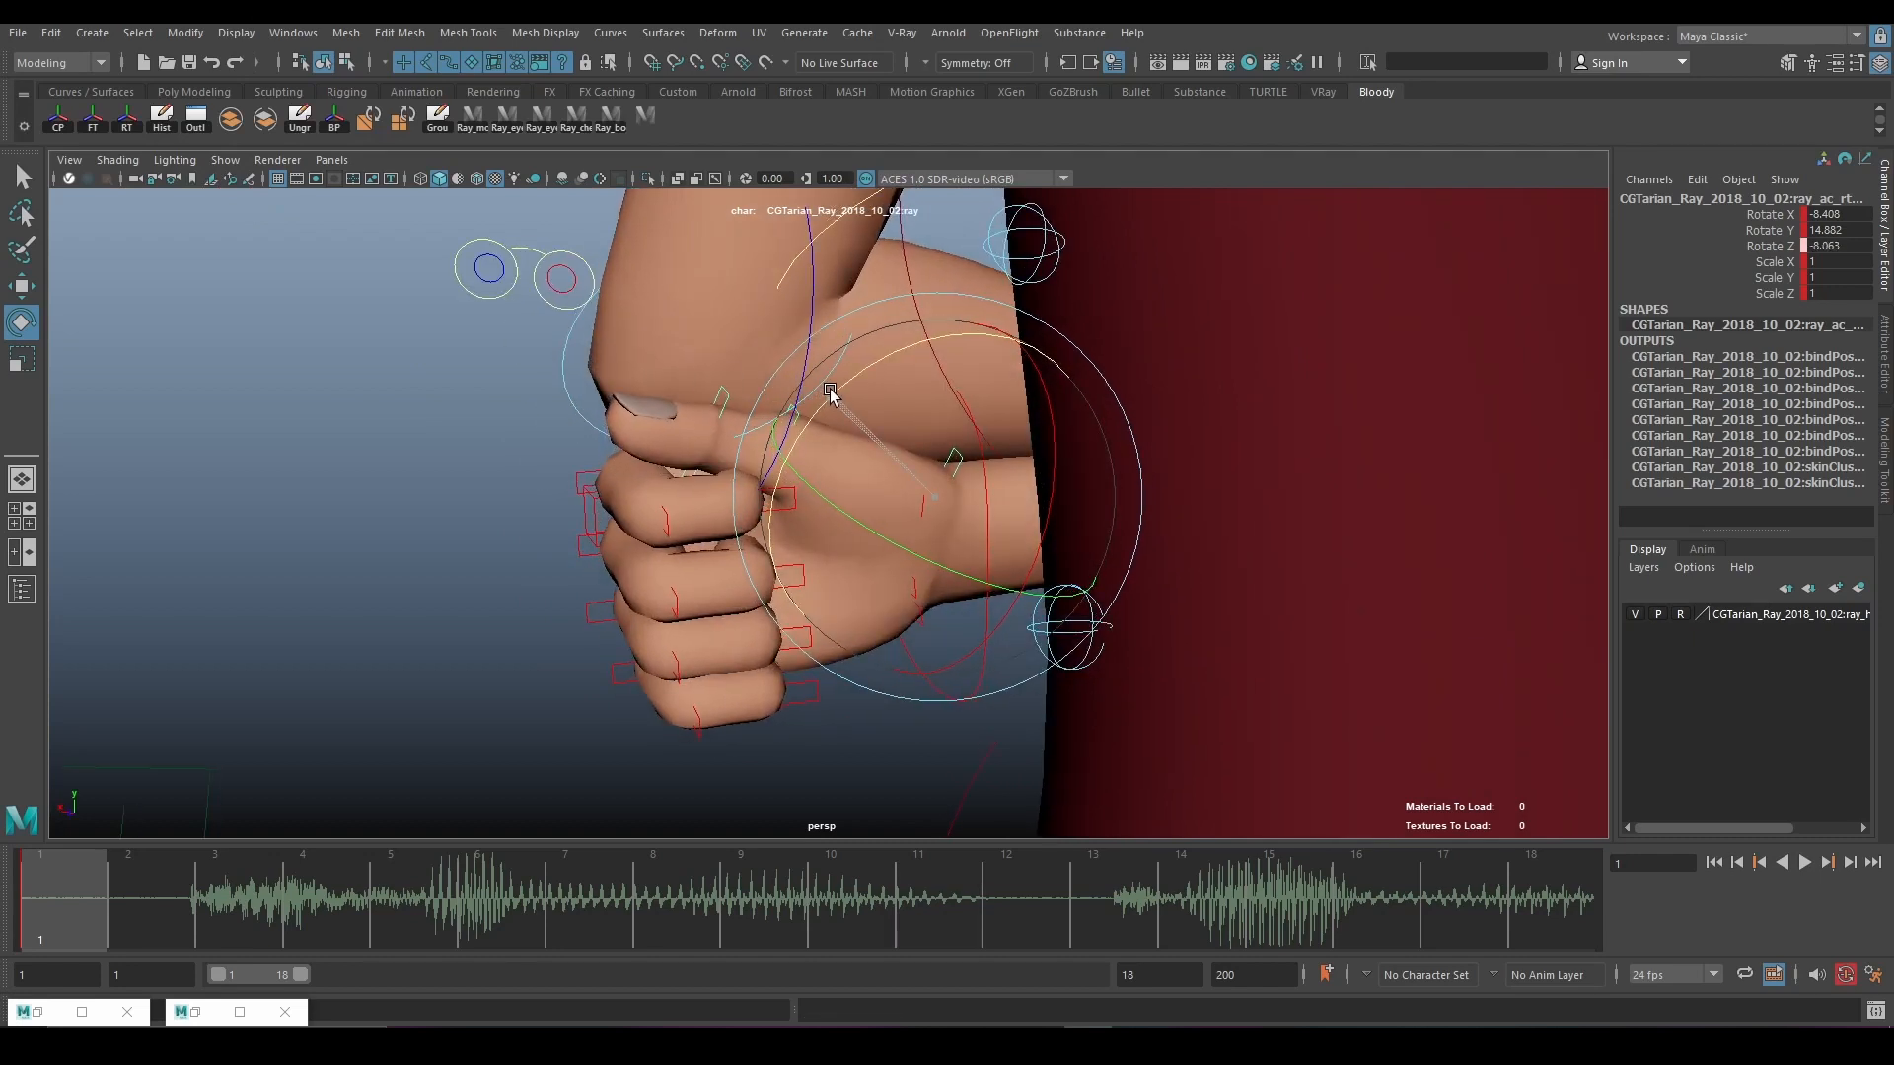
{"action": "left_click", "coordinate": [722, 396]}
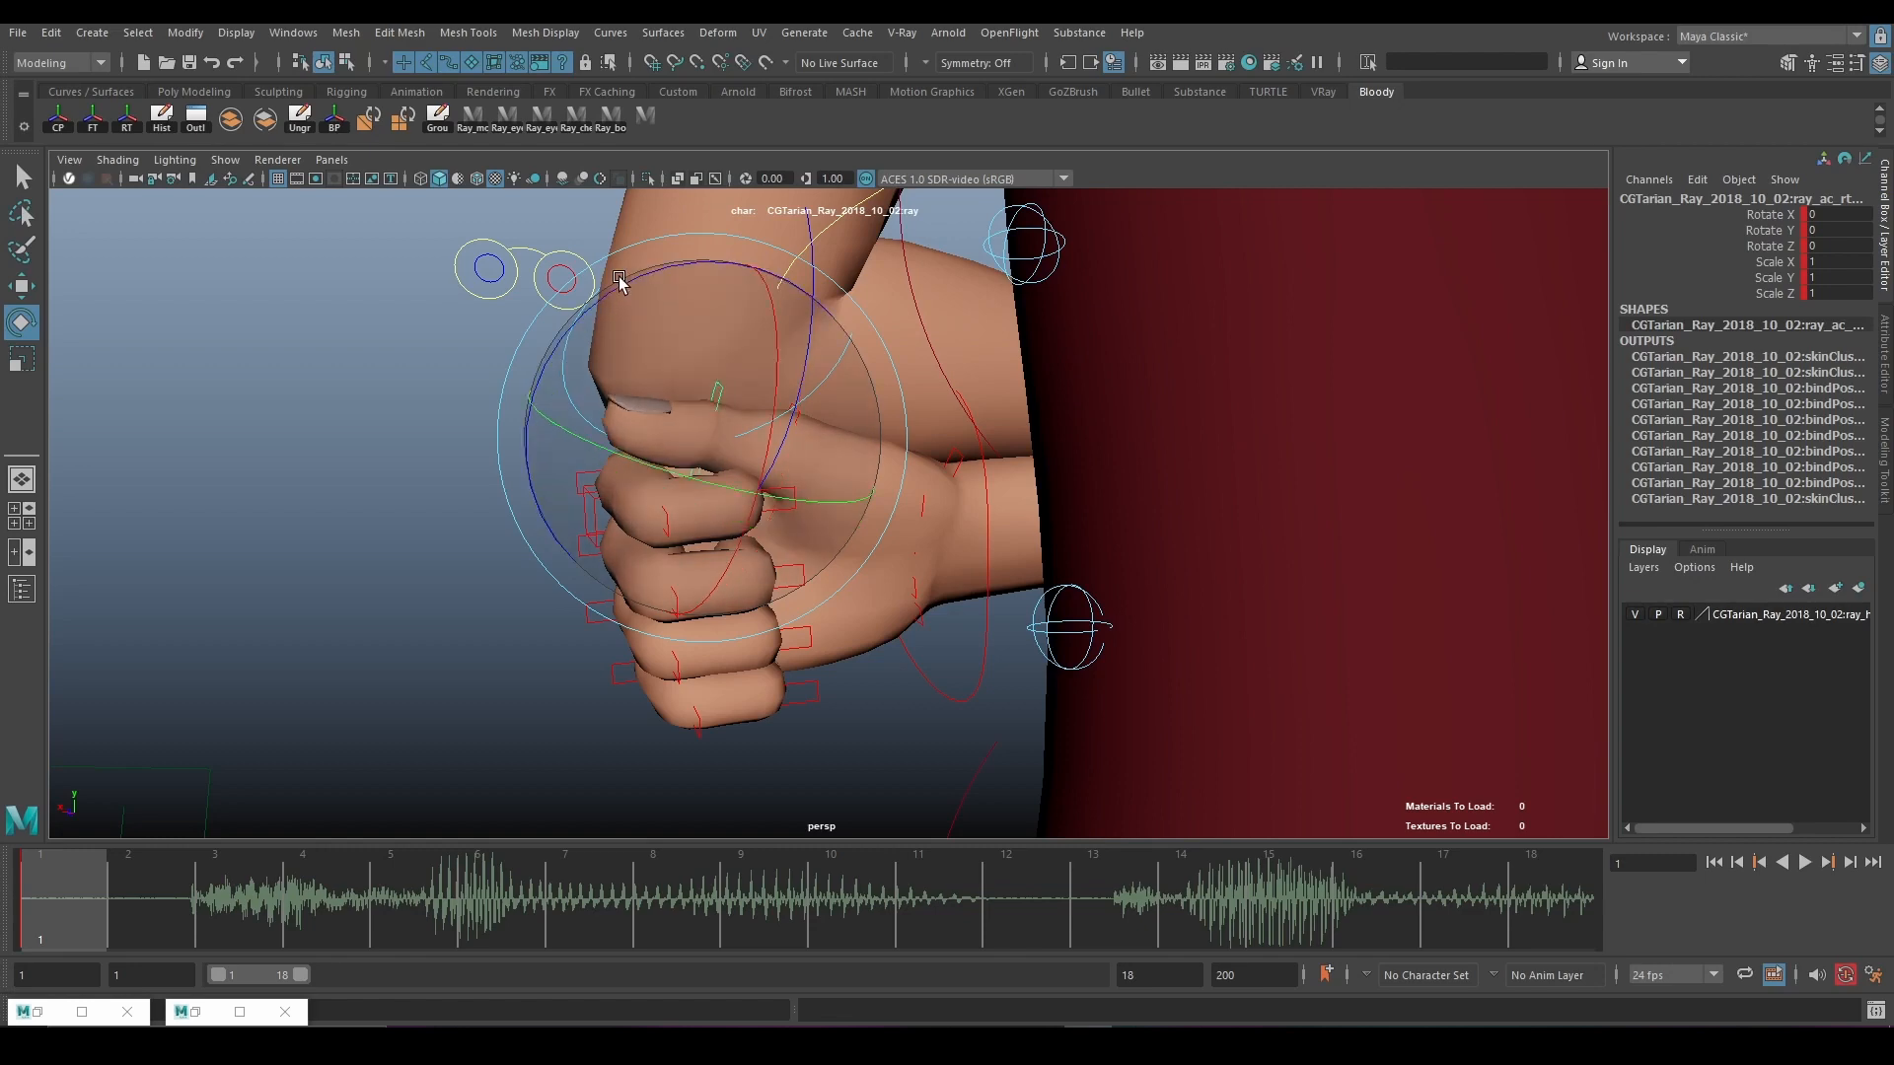
{"action": "mouse_move", "coordinate": [601, 292]}
{"action": "left_mouse_down"}
{"action": "mouse_move", "coordinate": [668, 296]}
{"action": "mouse_move", "coordinate": [625, 318]}
{"action": "left_mouse_up"}
Bend the right wrist control to about Y 0.5, Z -34.8.
{"action": "left_click_drag", "start_coordinate": [461, 477], "coordinate": [693, 529], "text": "alt"}
{"action": "left_click", "coordinate": [526, 350]}
{"action": "left_click", "coordinate": [526, 350]}
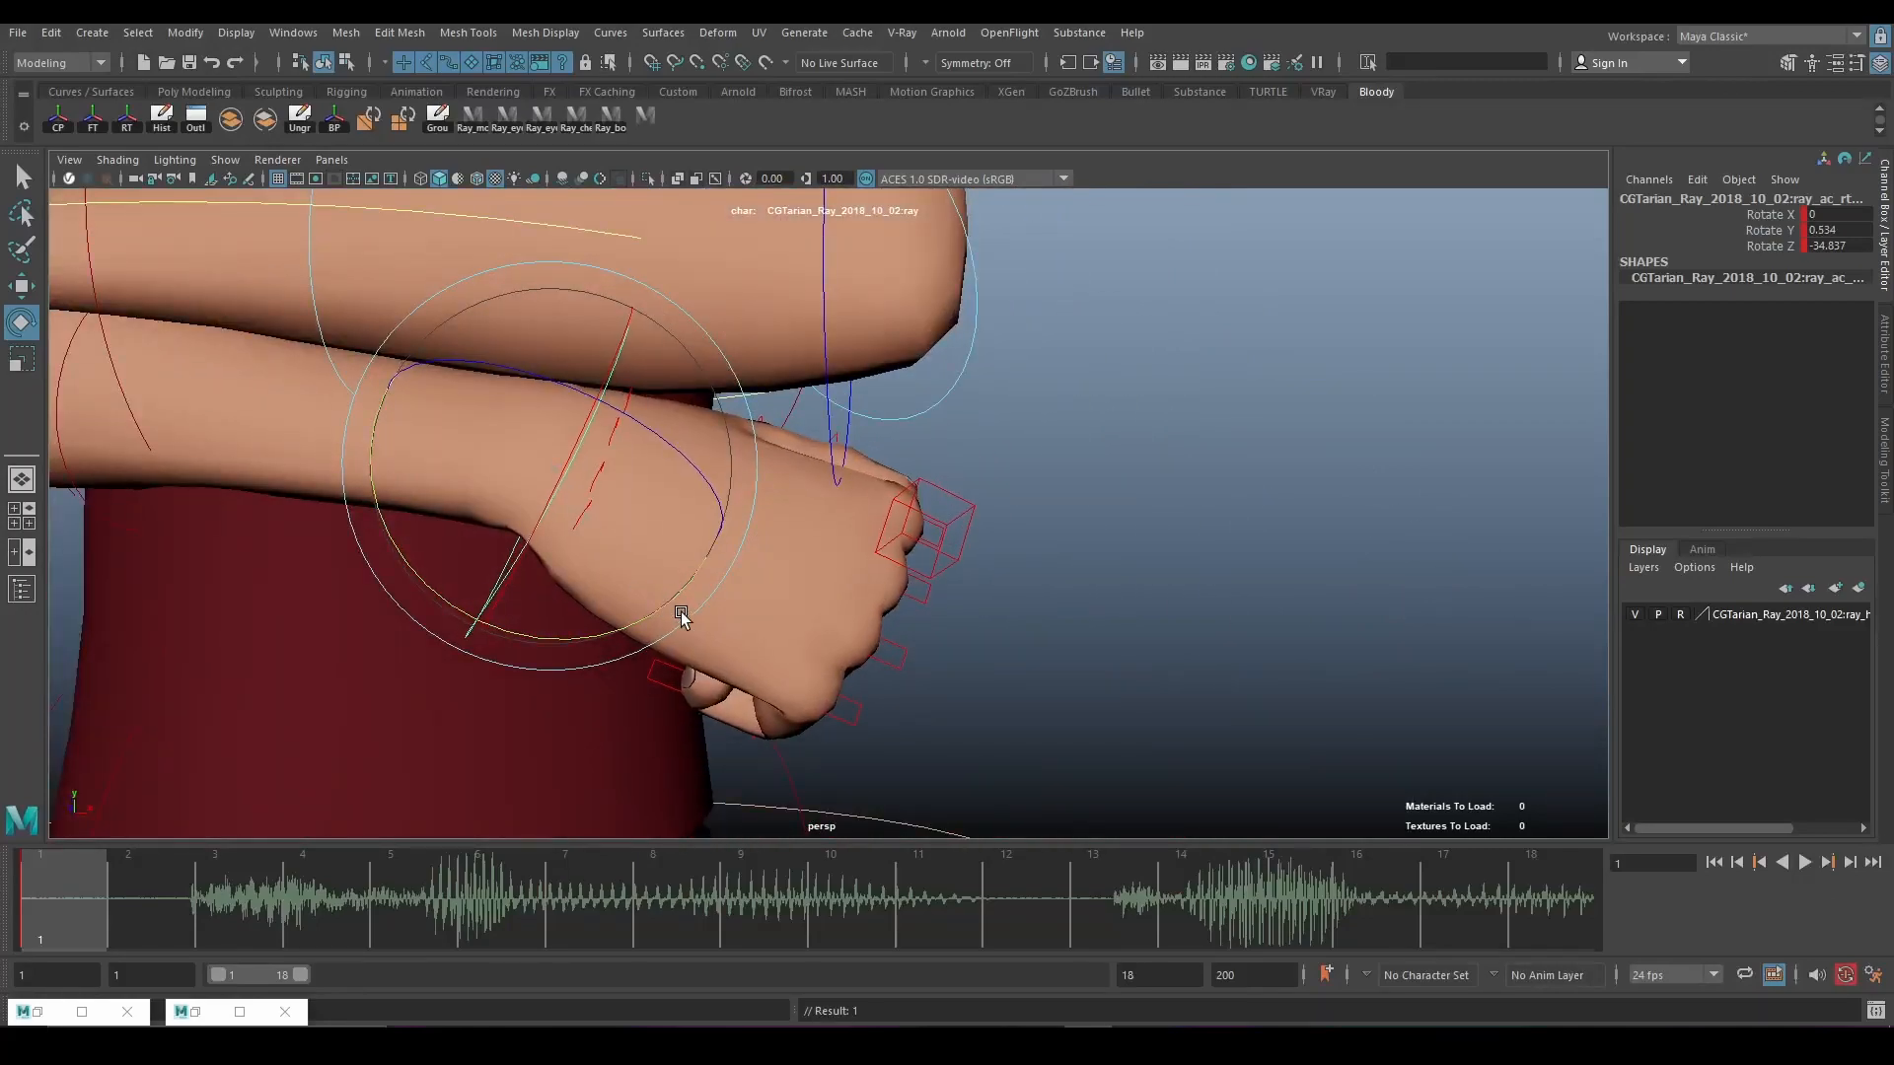
{"action": "left_click_drag", "start_coordinate": [680, 617], "coordinate": [857, 517], "text": "alt"}
Rotate the right elbow control to about X 72.3, Y -12.8, Z -92.2 so the forearm clears the torso.
{"action": "left_click", "coordinate": [223, 405]}
{"action": "left_click", "coordinate": [1016, 561]}
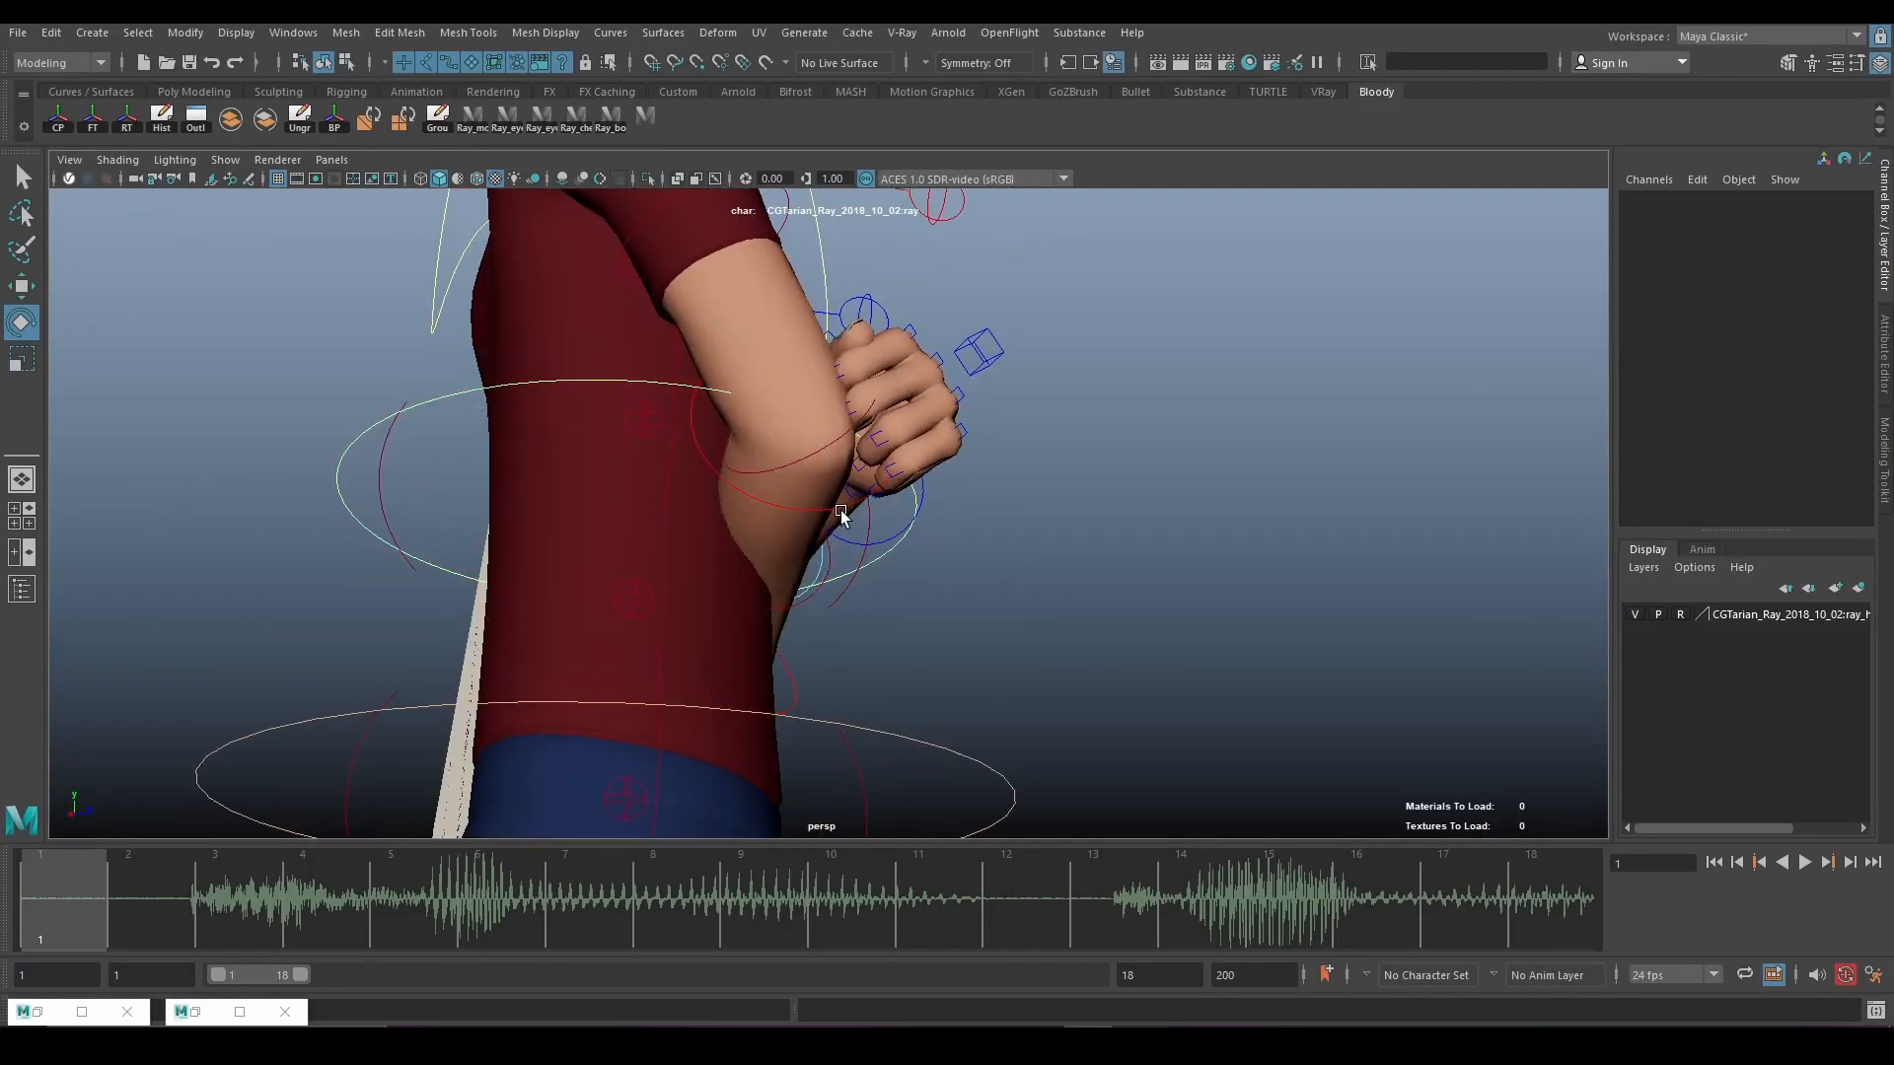
{"action": "left_click", "coordinate": [839, 583]}
{"action": "left_click_drag", "start_coordinate": [841, 584], "coordinate": [819, 402], "text": "alt"}
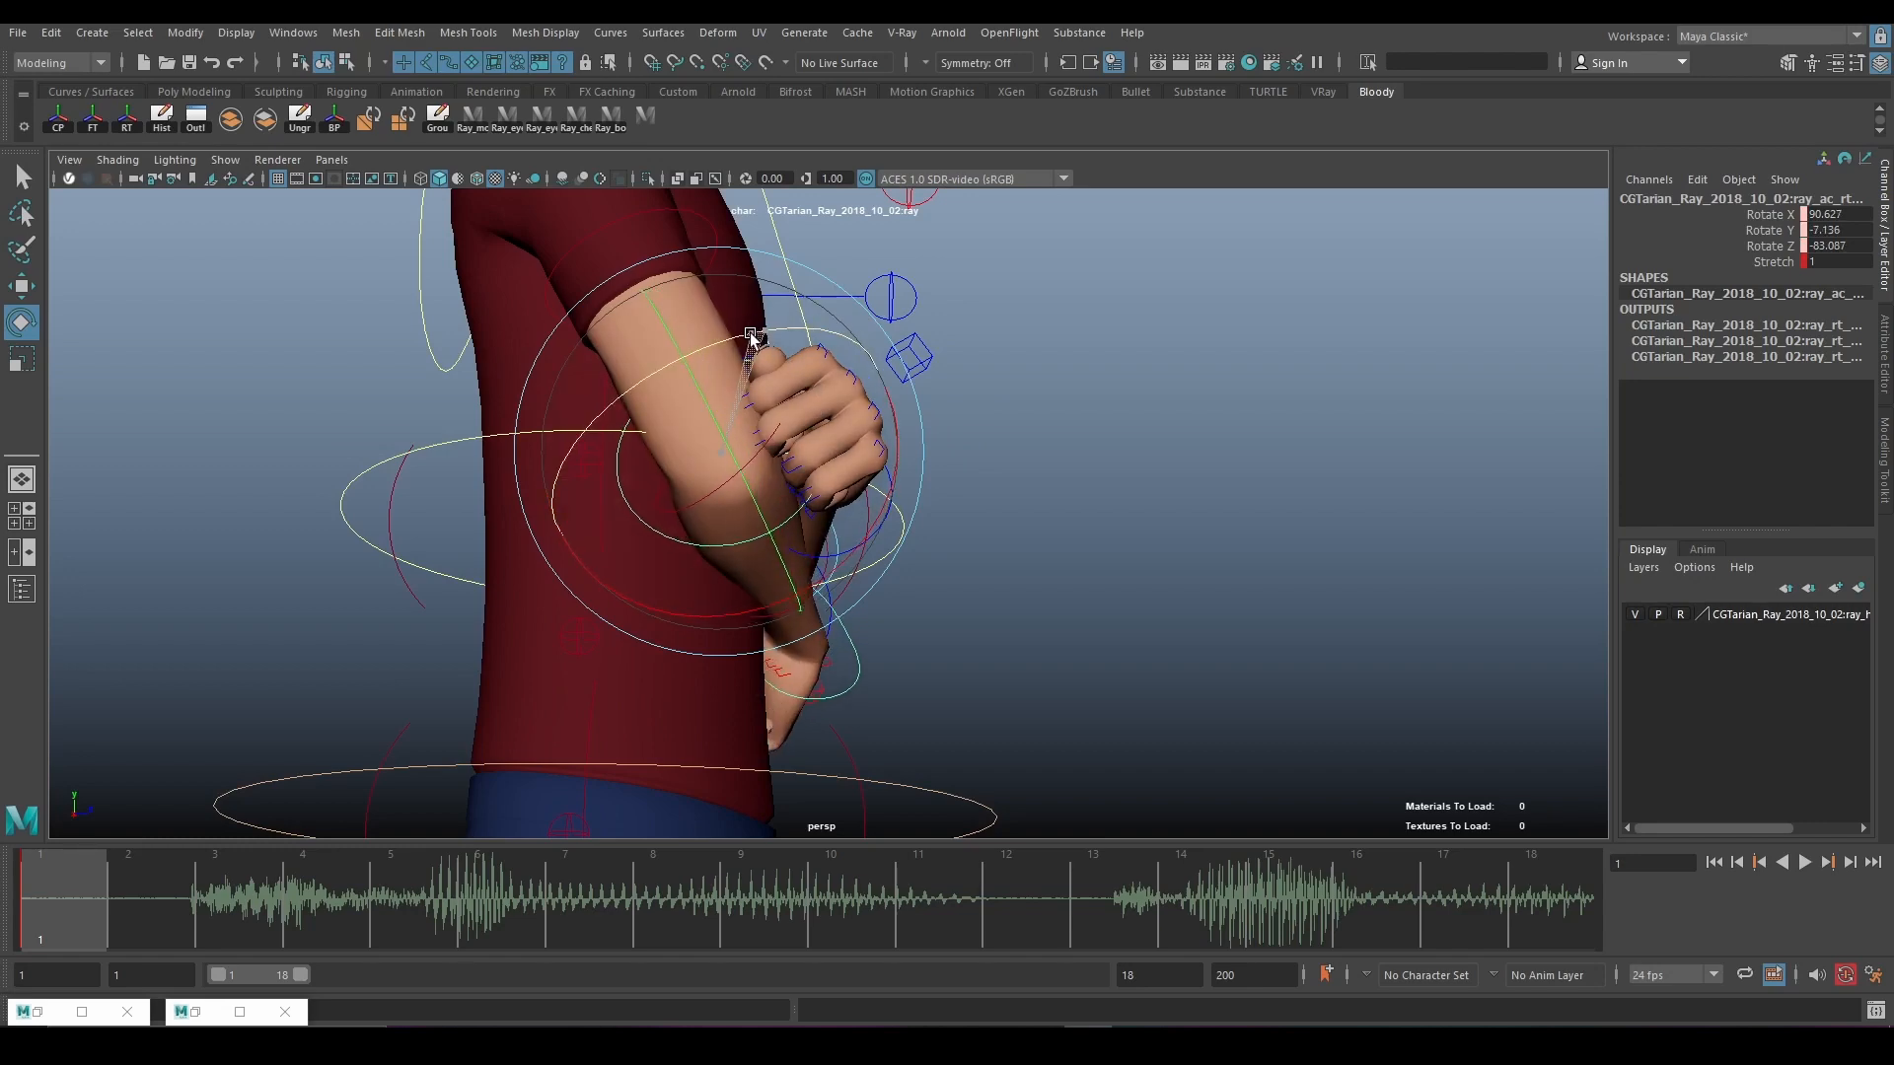
{"action": "left_click_drag", "start_coordinate": [749, 335], "coordinate": [721, 508]}
{"action": "mouse_move", "coordinate": [721, 508]}
{"action": "left_mouse_down", "text": "alt"}
{"action": "mouse_move", "coordinate": [700, 469]}
{"action": "mouse_move", "coordinate": [753, 524]}
{"action": "left_mouse_up", "text": "alt"}
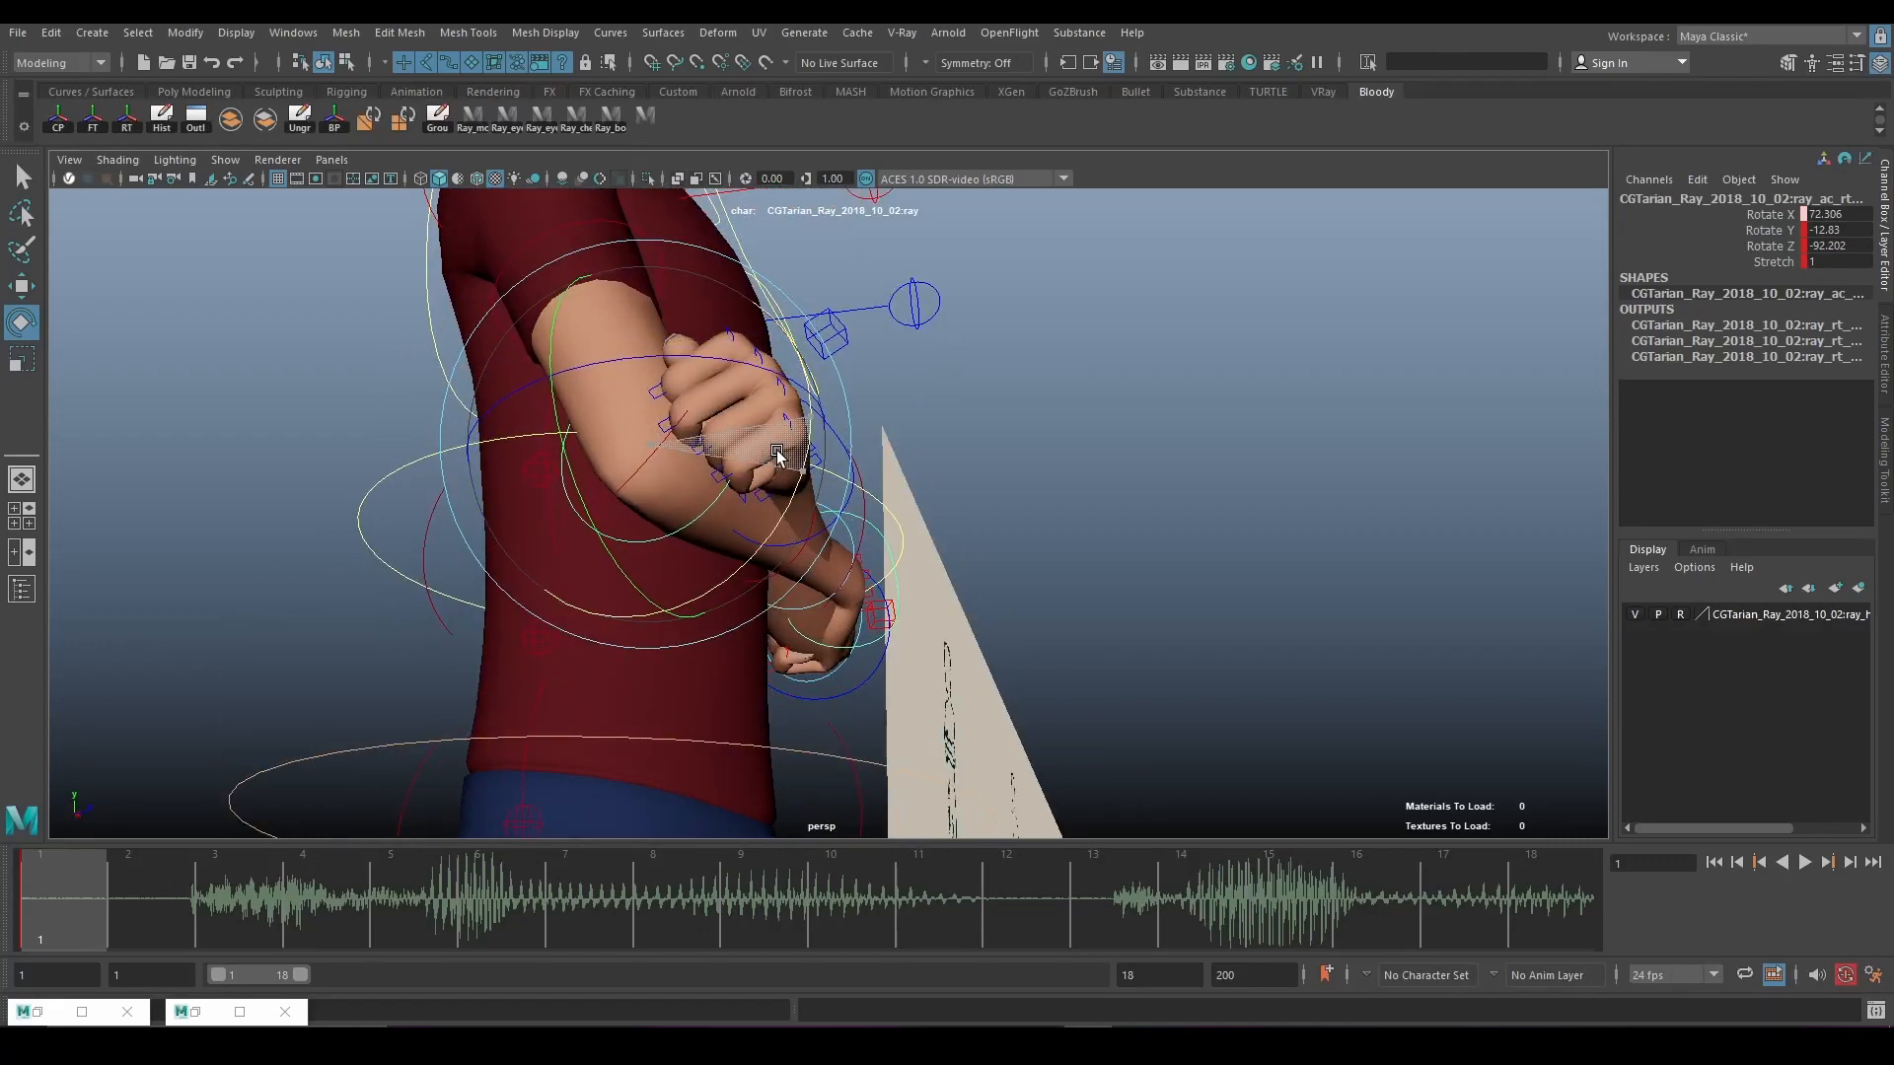
Refine the right elbow control from the front to about X 77.6, Y -6.7, Z -82.0, keeping the forearm beneath the left one.
{"action": "left_click_drag", "start_coordinate": [783, 432], "coordinate": [785, 618], "text": "alt"}
{"action": "scroll", "coordinate": [874, 576], "scroll_direction": "down", "scroll_amount": 5}
{"action": "left_click_drag", "start_coordinate": [998, 632], "coordinate": [925, 592], "text": "alt"}
{"action": "scroll", "coordinate": [909, 622], "scroll_direction": "up", "scroll_amount": 5}
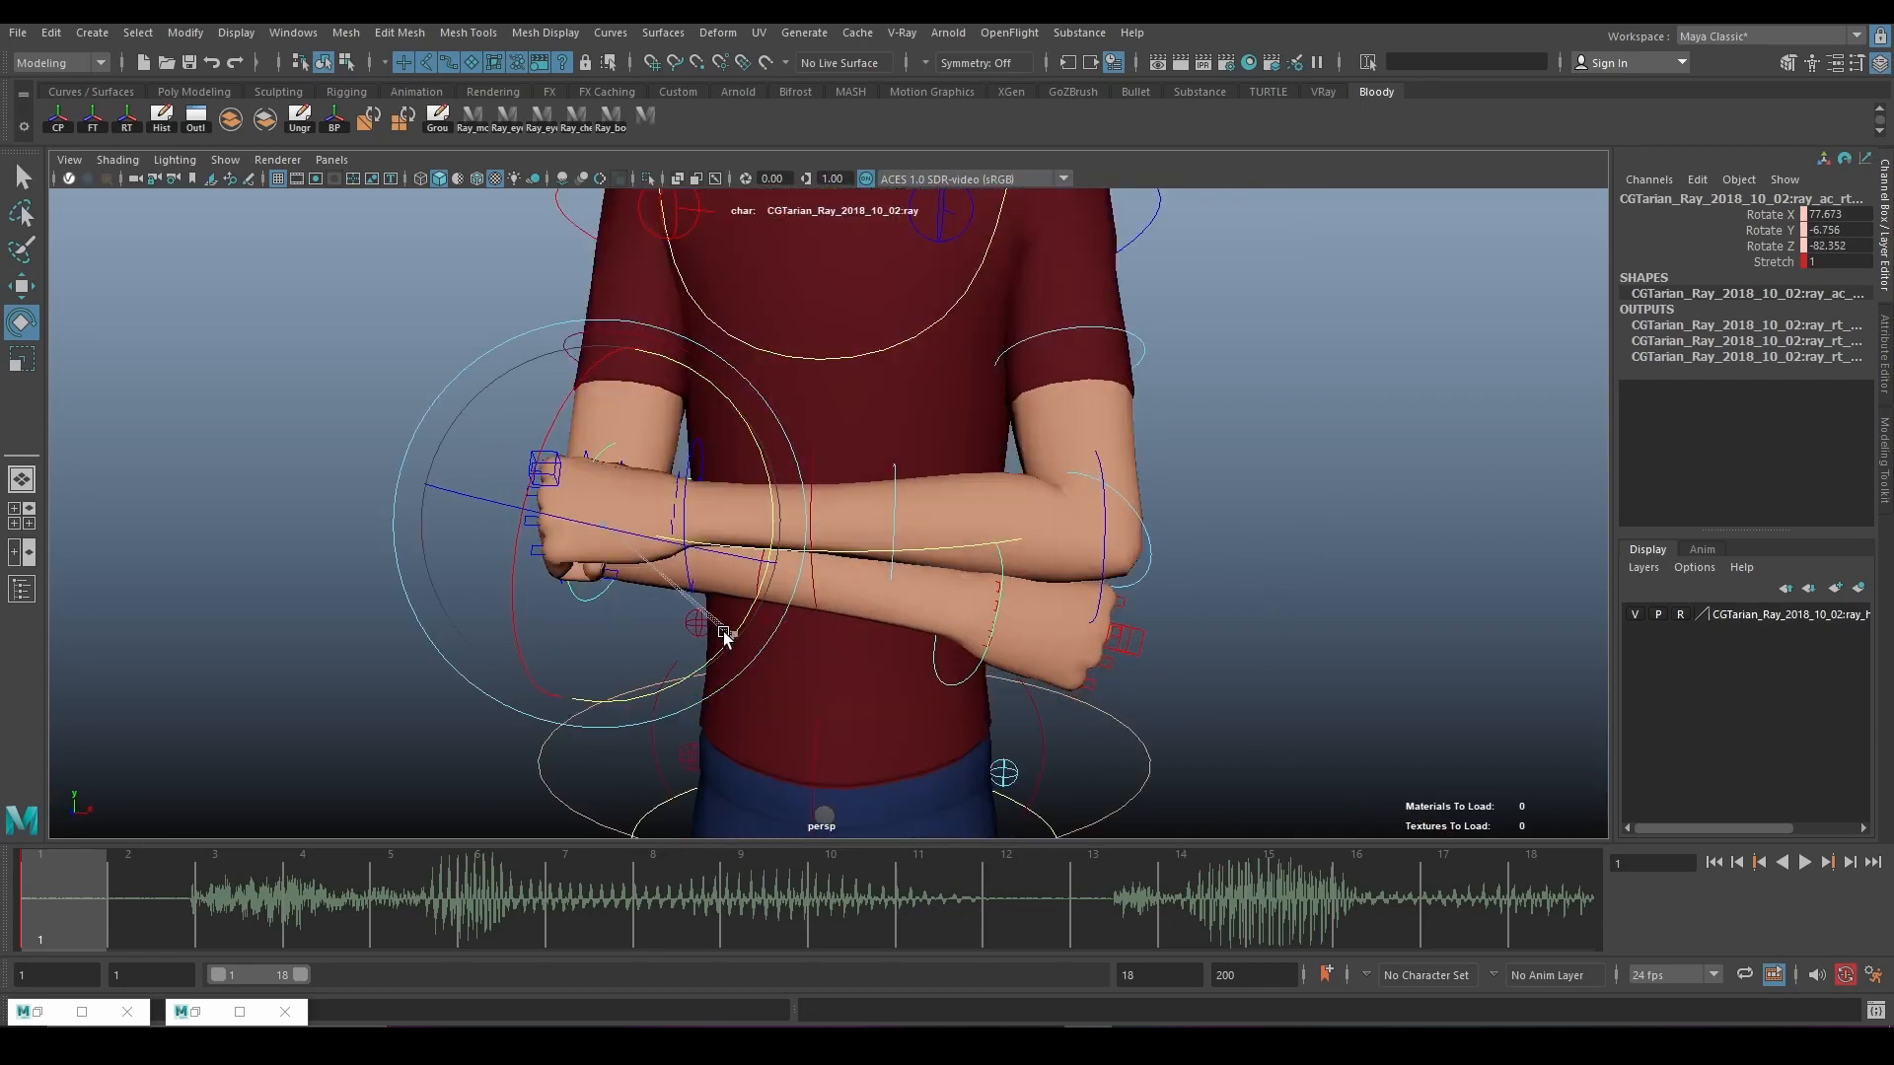
{"action": "left_click_drag", "start_coordinate": [724, 636], "coordinate": [993, 634], "text": "alt"}
{"action": "scroll", "coordinate": [787, 600], "scroll_direction": "down", "scroll_amount": 5}
{"action": "scroll", "coordinate": [1055, 541], "scroll_direction": "up", "scroll_amount": 6}
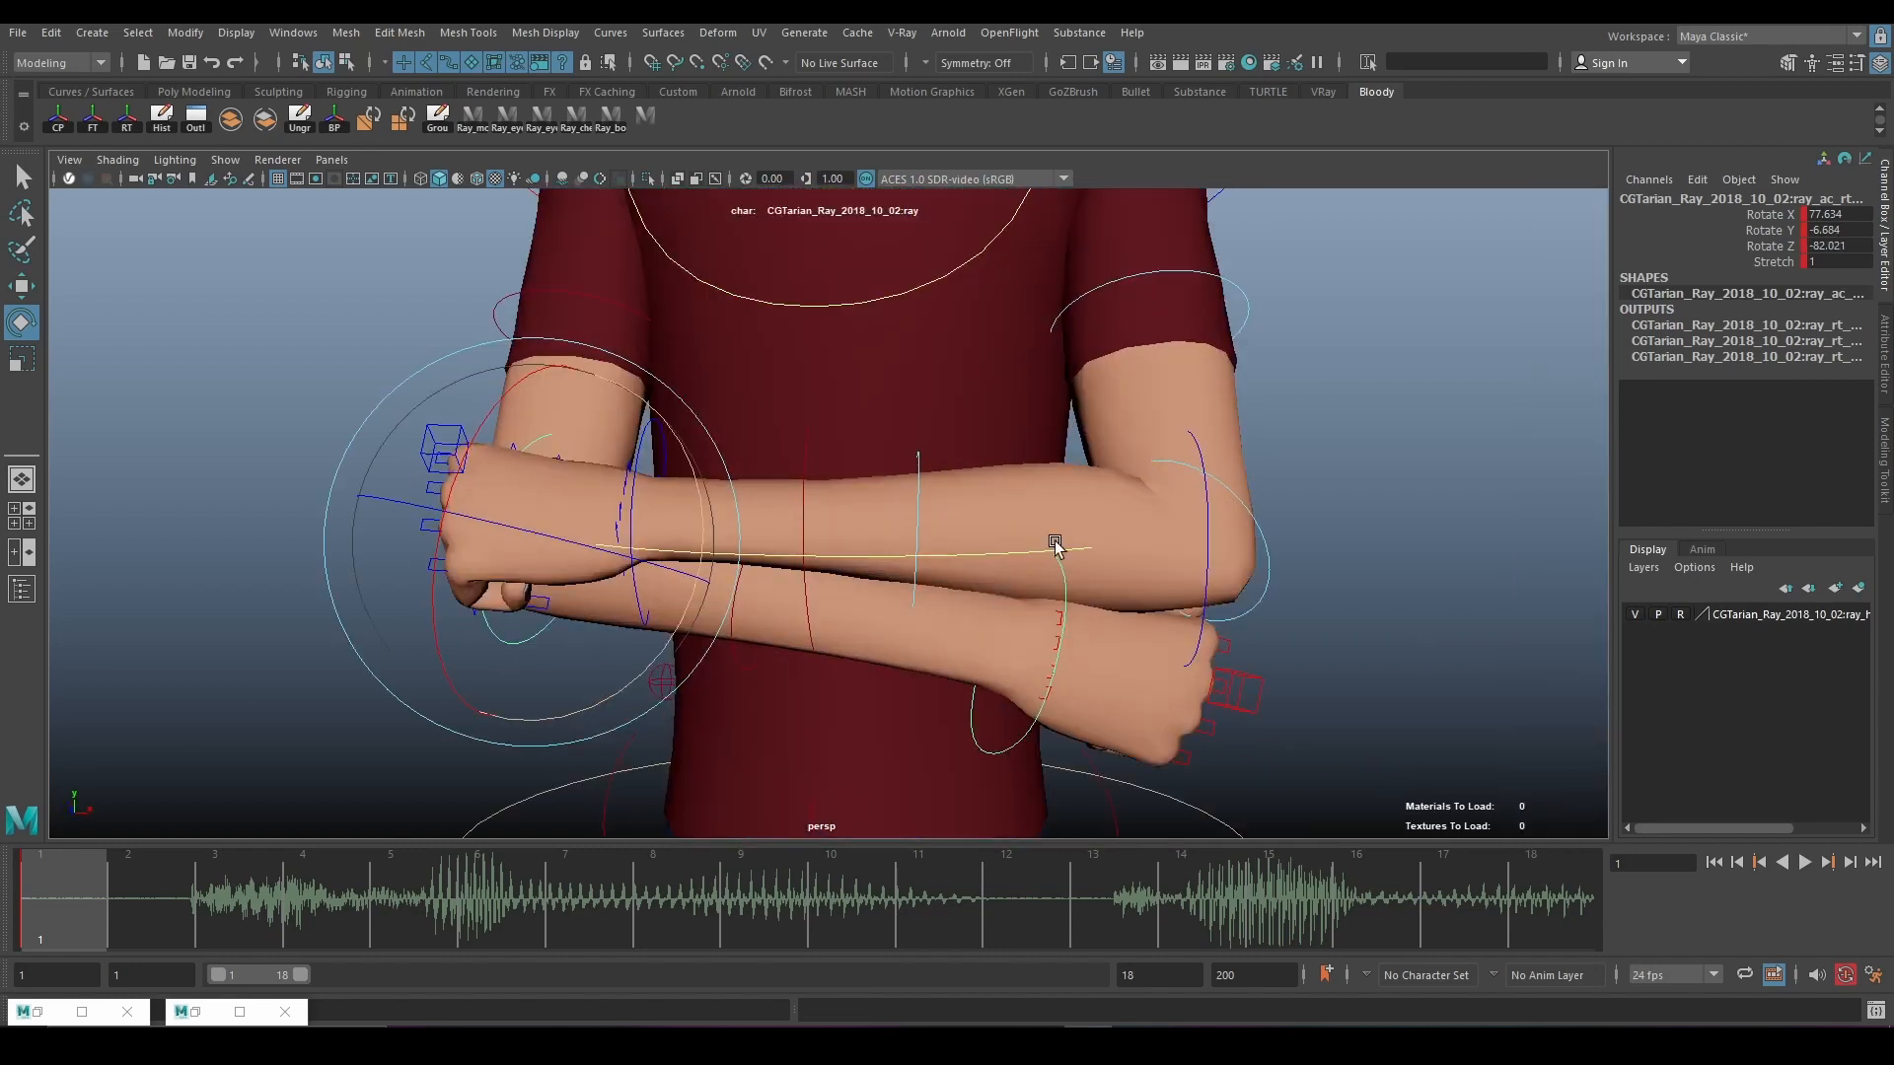
Rotate the left upper arm control to about X 1.3, Y -32.8, Z -80.8.
{"action": "scroll", "coordinate": [1065, 530], "scroll_direction": "down", "scroll_amount": 6}
{"action": "scroll", "coordinate": [1066, 528], "scroll_direction": "down", "scroll_amount": 5}
{"action": "scroll", "coordinate": [1066, 533], "scroll_direction": "up", "scroll_amount": 5}
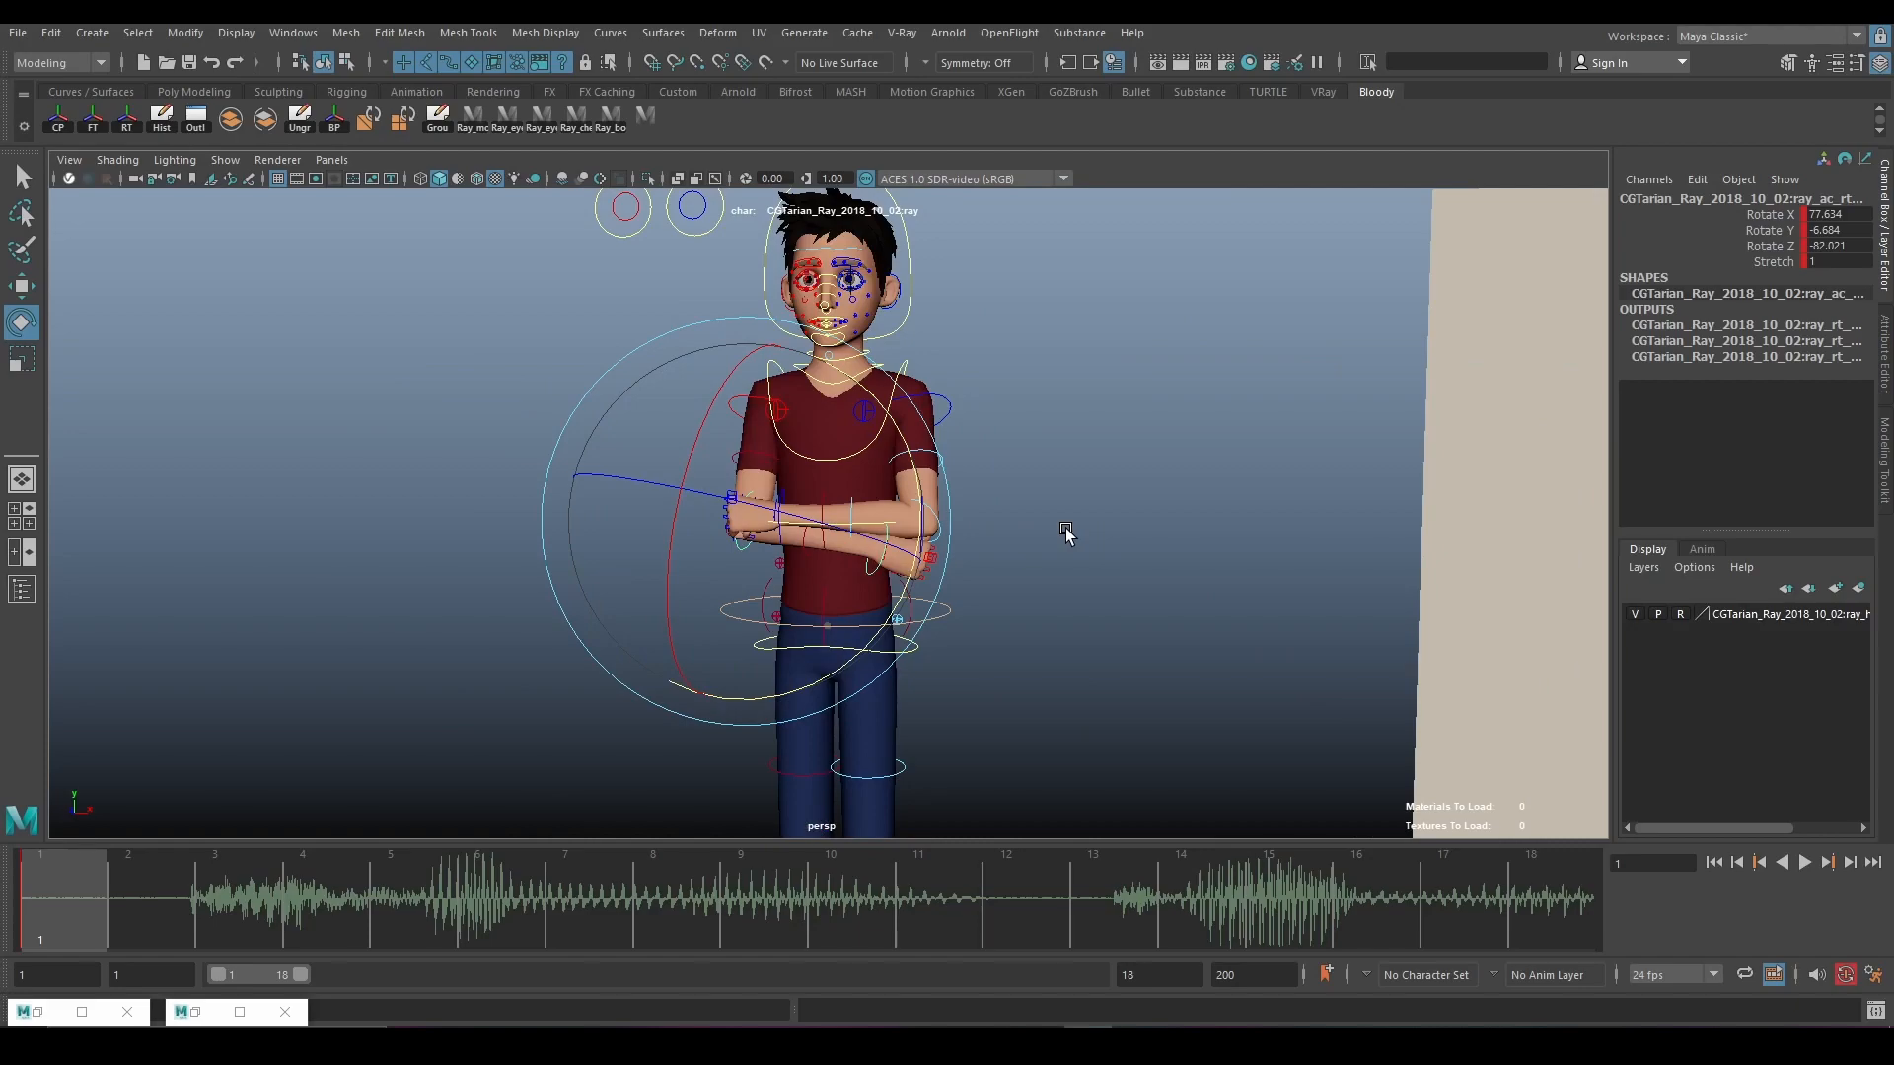
{"action": "scroll", "coordinate": [1007, 553], "scroll_direction": "up", "scroll_amount": 2}
{"action": "scroll", "coordinate": [1006, 552], "scroll_direction": "down", "scroll_amount": 2}
{"action": "left_click_drag", "start_coordinate": [1010, 554], "coordinate": [929, 622], "text": "alt"}
{"action": "scroll", "coordinate": [930, 621], "scroll_direction": "up", "scroll_amount": 4}
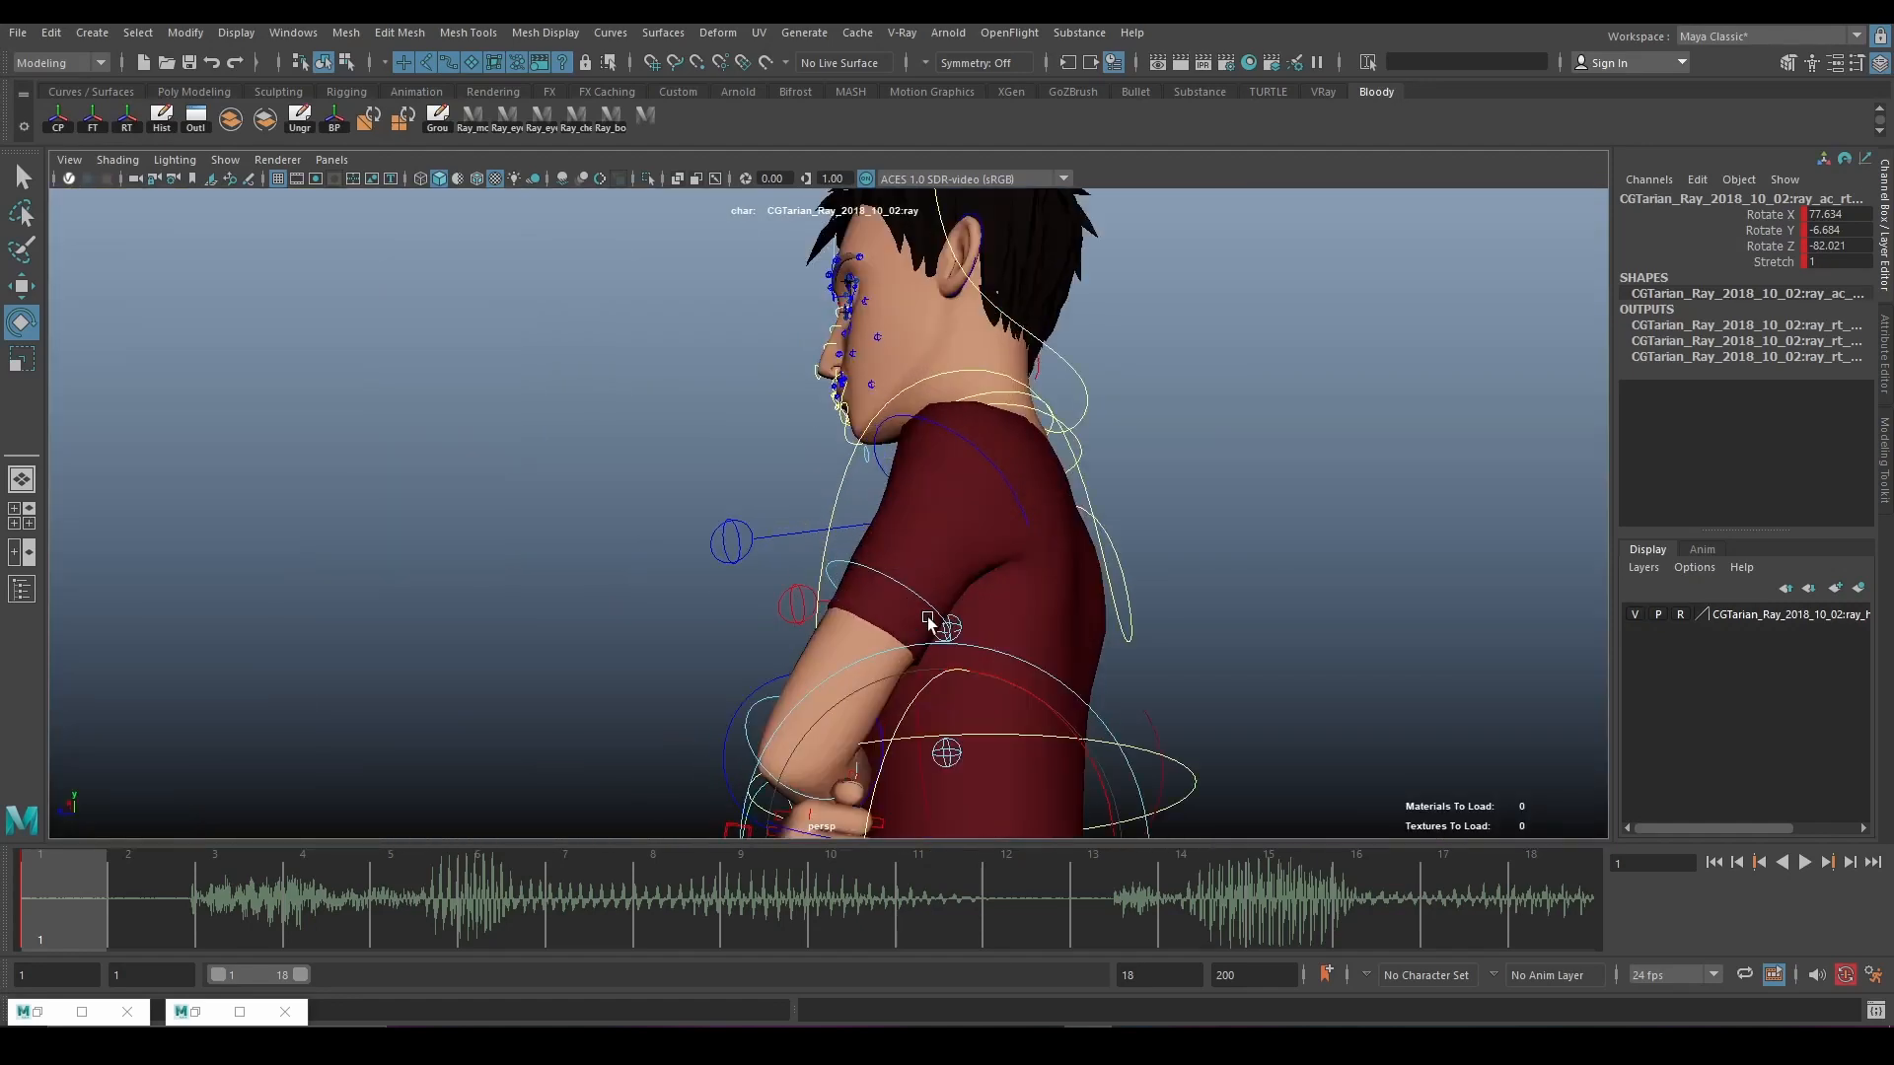
{"action": "left_click_drag", "start_coordinate": [958, 704], "coordinate": [949, 701]}
{"action": "mouse_move", "coordinate": [710, 566]}
{"action": "left_mouse_down", "text": "alt"}
{"action": "mouse_move", "coordinate": [842, 536]}
{"action": "mouse_move", "coordinate": [728, 564]}
{"action": "left_mouse_up", "text": "alt"}
{"action": "left_click", "coordinate": [1081, 484]}
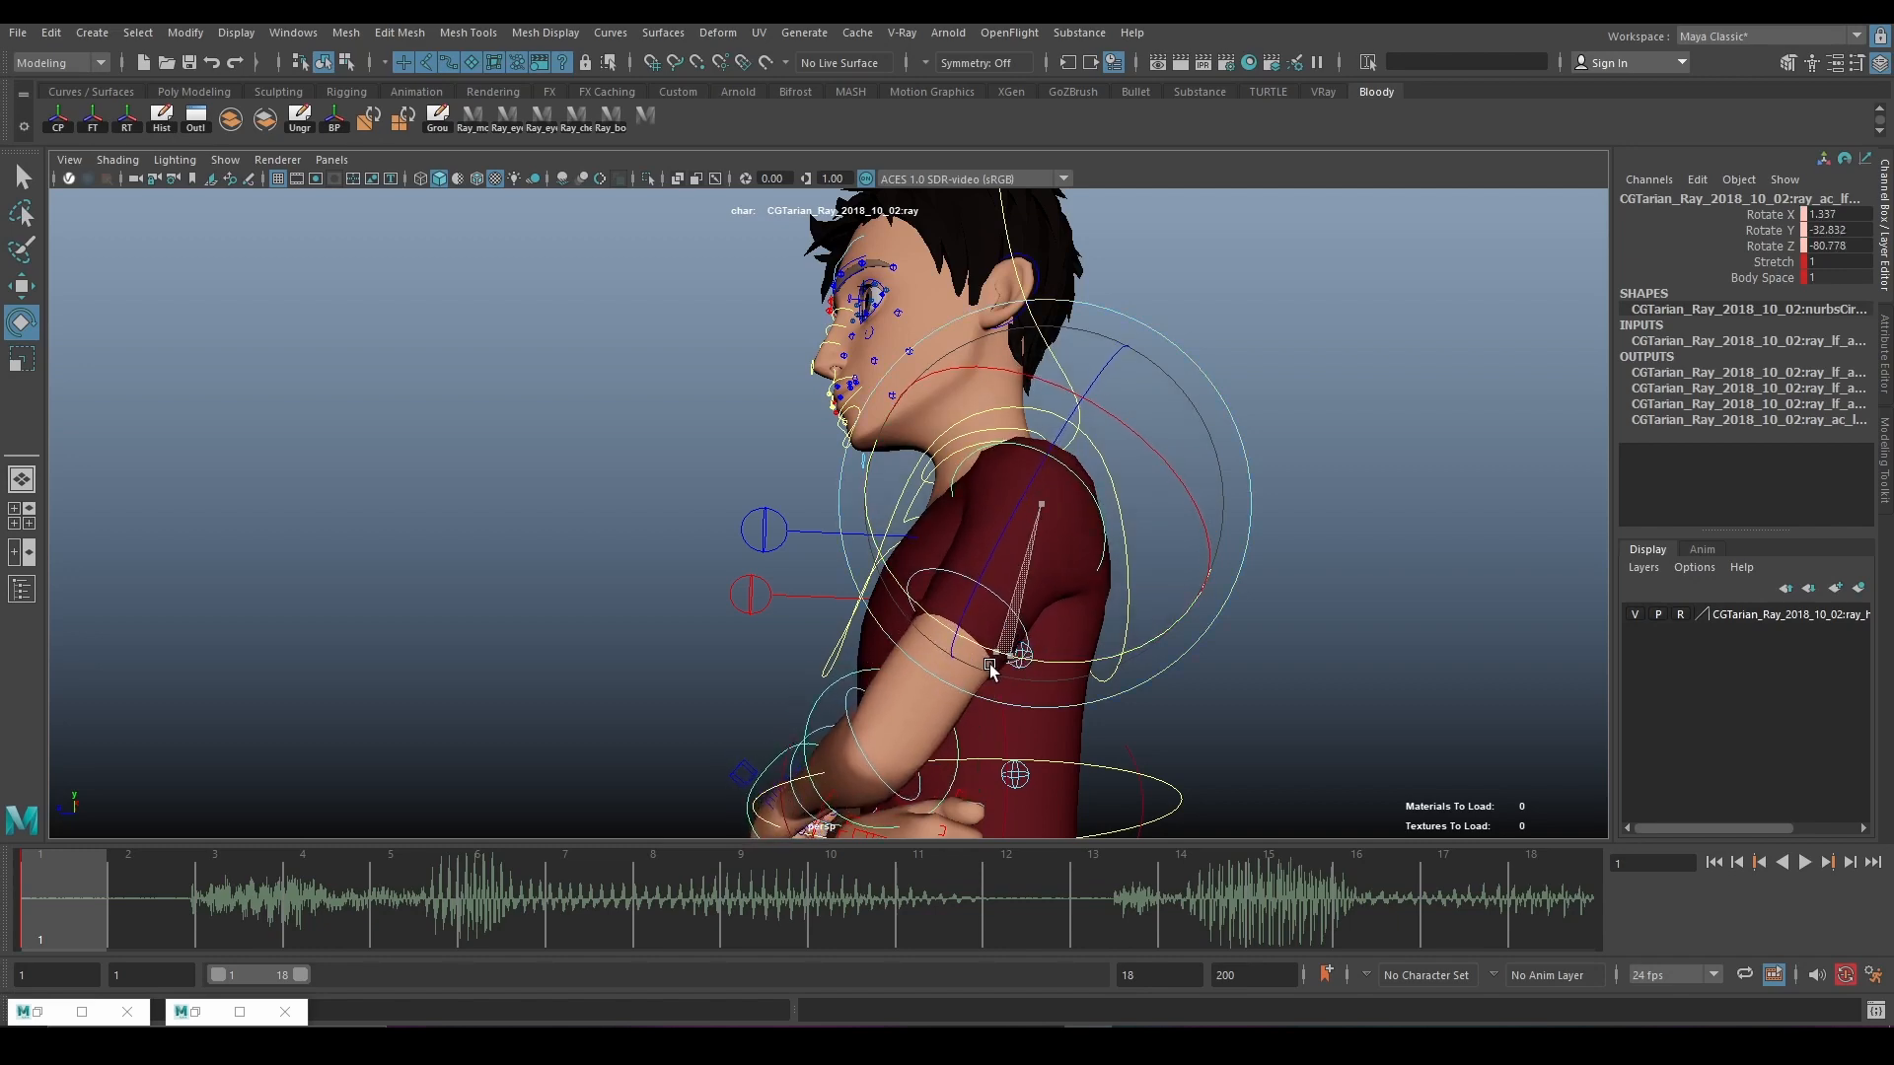
{"action": "left_click_drag", "start_coordinate": [990, 666], "coordinate": [893, 634], "text": "alt"}
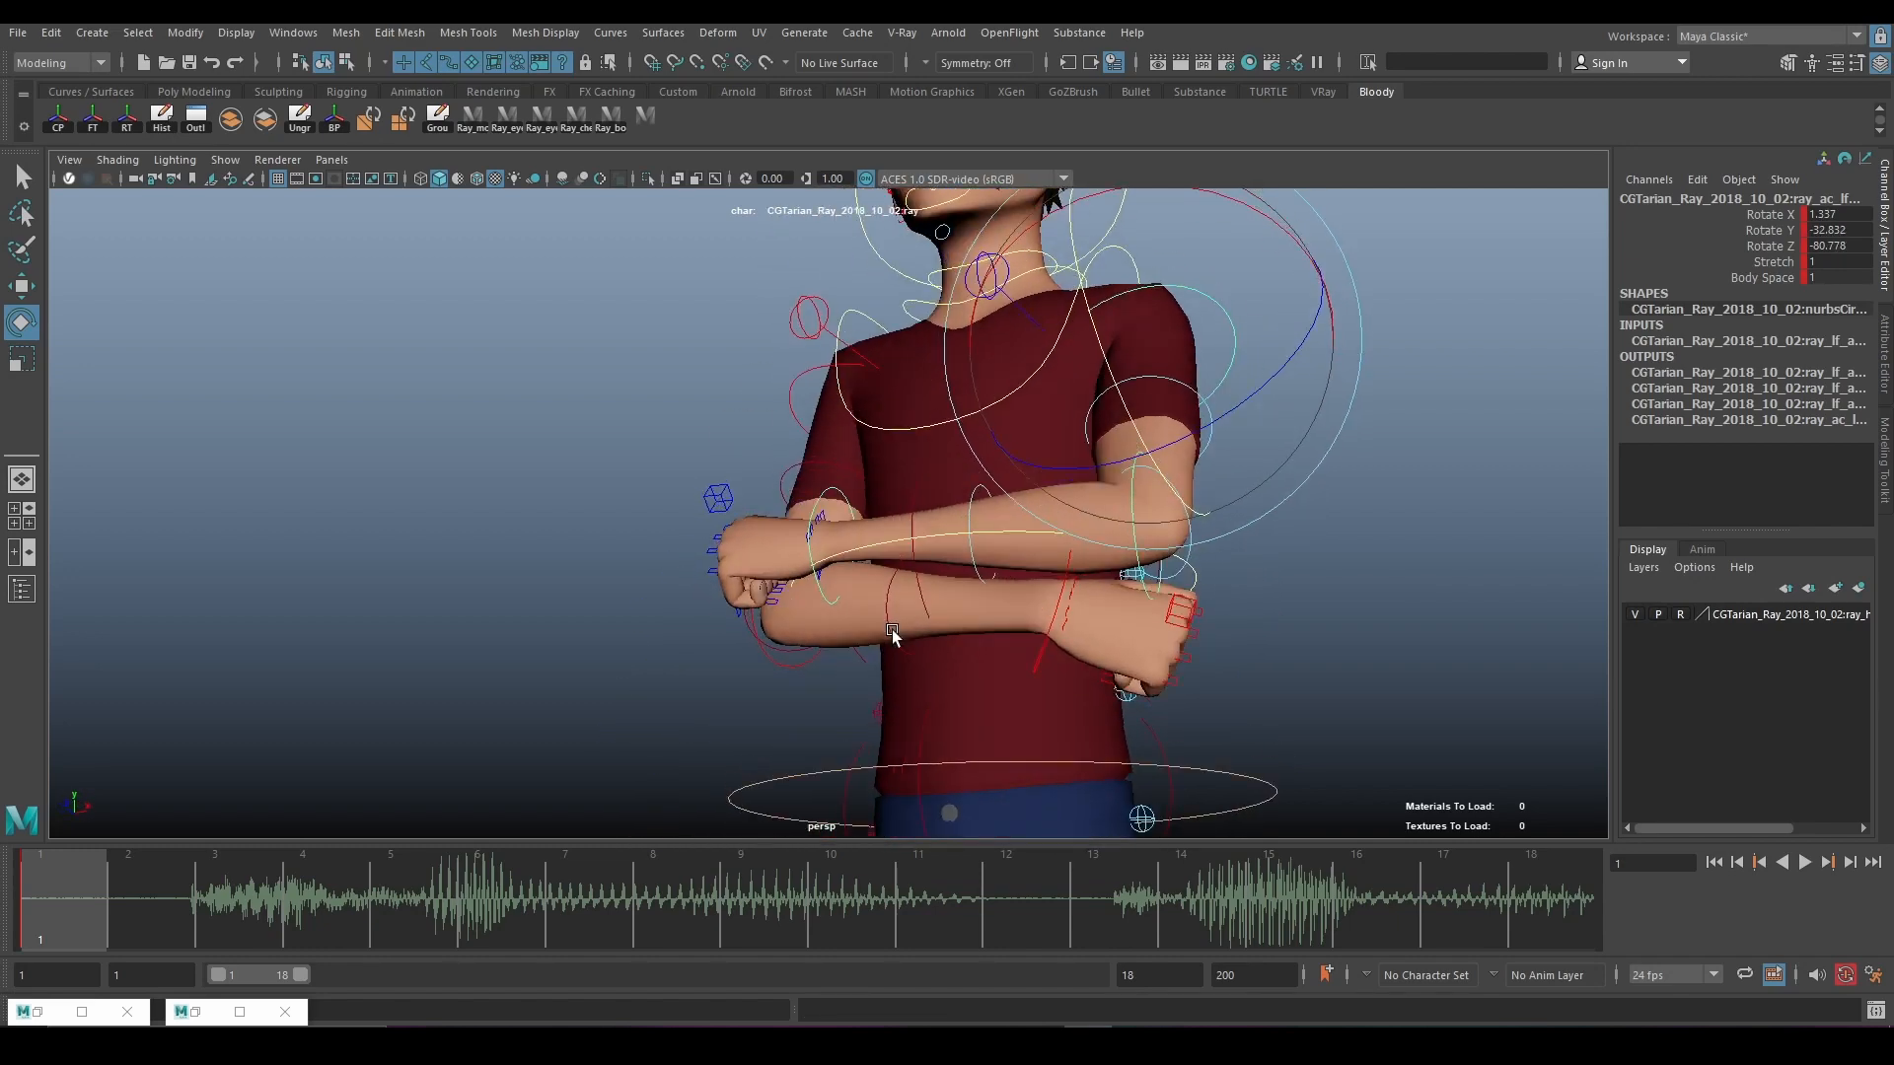
Adjust the right elbow control to about X 79.5, Y -6.1, Z -85.4.
{"action": "left_click", "coordinate": [784, 666]}
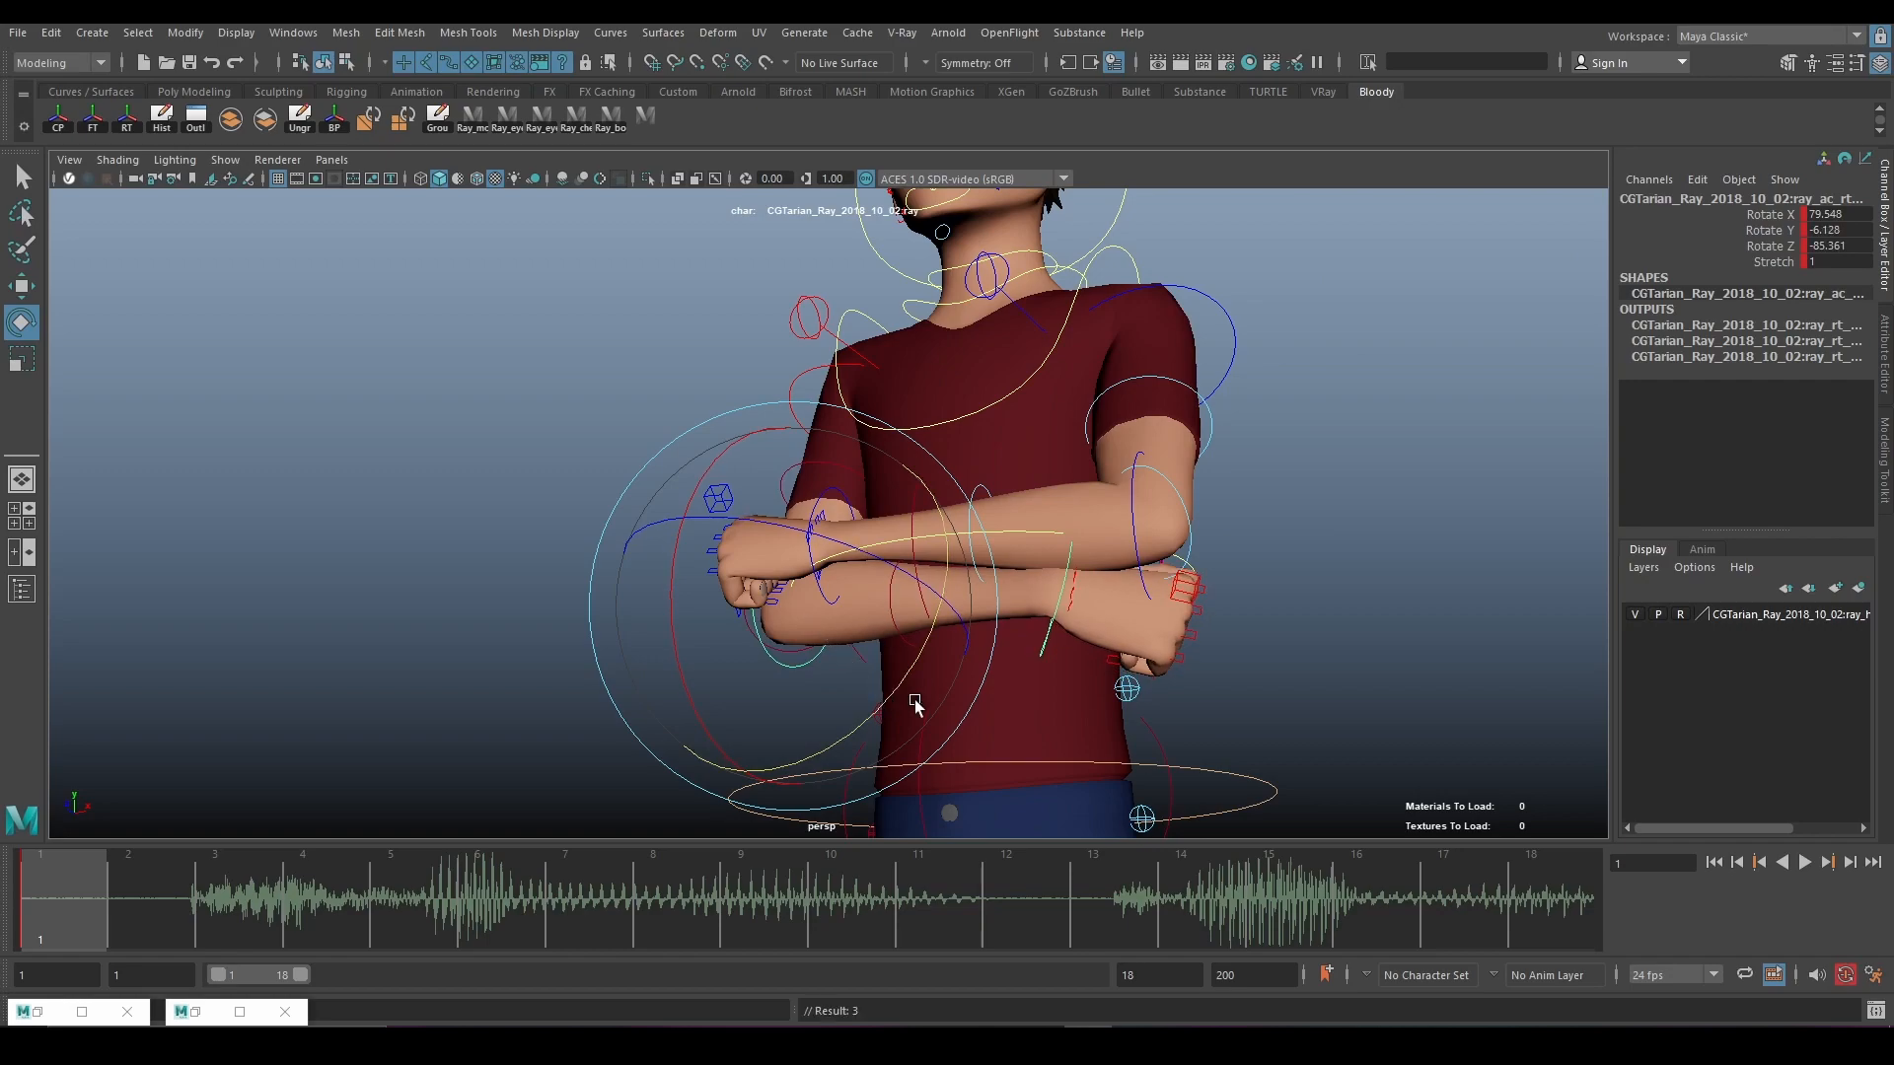
{"action": "left_click_drag", "start_coordinate": [915, 703], "coordinate": [984, 636], "text": "alt"}
{"action": "scroll", "coordinate": [837, 604], "scroll_direction": "down", "scroll_amount": 5}
{"action": "left_click_drag", "start_coordinate": [838, 604], "coordinate": [731, 651], "text": "alt"}
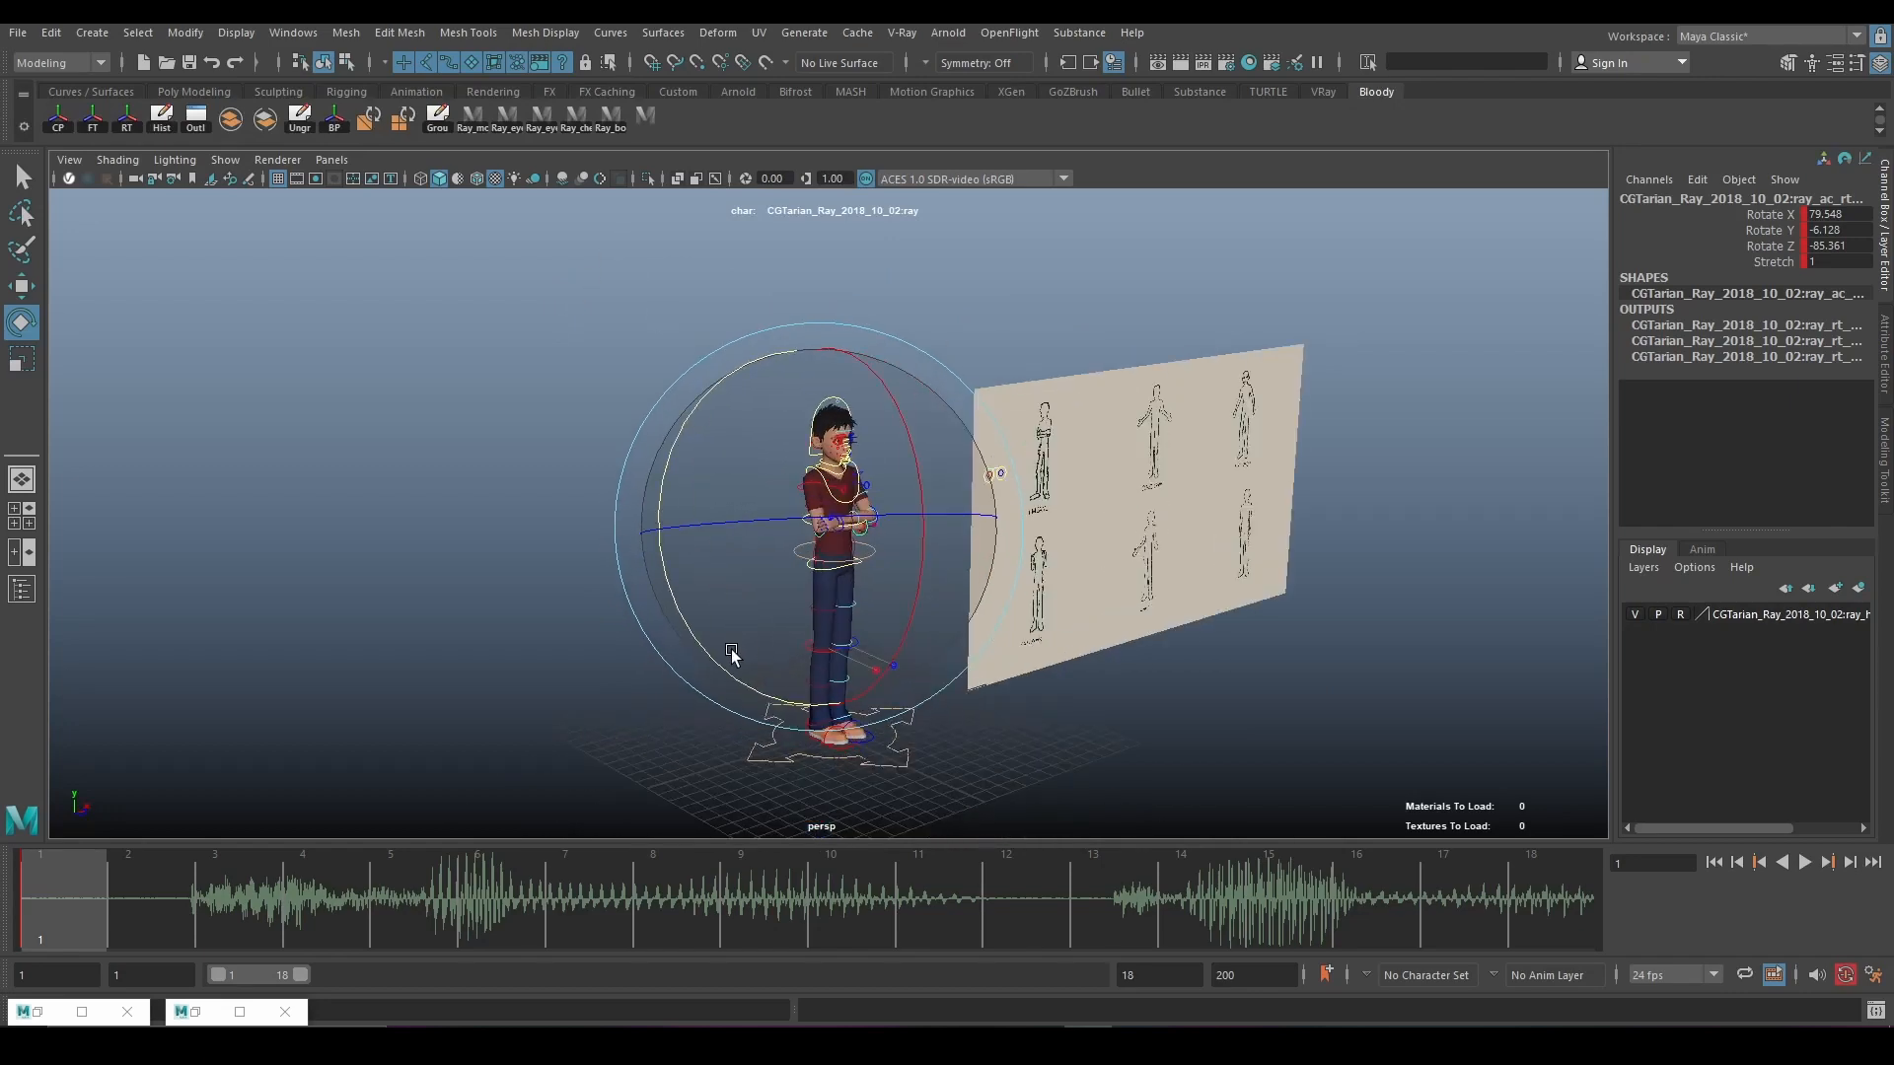
Turn the right foot control outward to about -41.7 in Rotate Y.
{"action": "scroll", "coordinate": [877, 471], "scroll_direction": "up", "scroll_amount": 3}
{"action": "left_click_drag", "start_coordinate": [1081, 522], "coordinate": [957, 562], "text": "alt"}
{"action": "middle_click_drag", "start_coordinate": [979, 614], "coordinate": [906, 402], "text": "alt"}
{"action": "scroll", "coordinate": [878, 473], "scroll_direction": "up", "scroll_amount": 3}
{"action": "middle_click_drag", "start_coordinate": [833, 621], "coordinate": [818, 429], "text": "alt"}
{"action": "scroll", "coordinate": [682, 659], "scroll_direction": "up", "scroll_amount": 2}
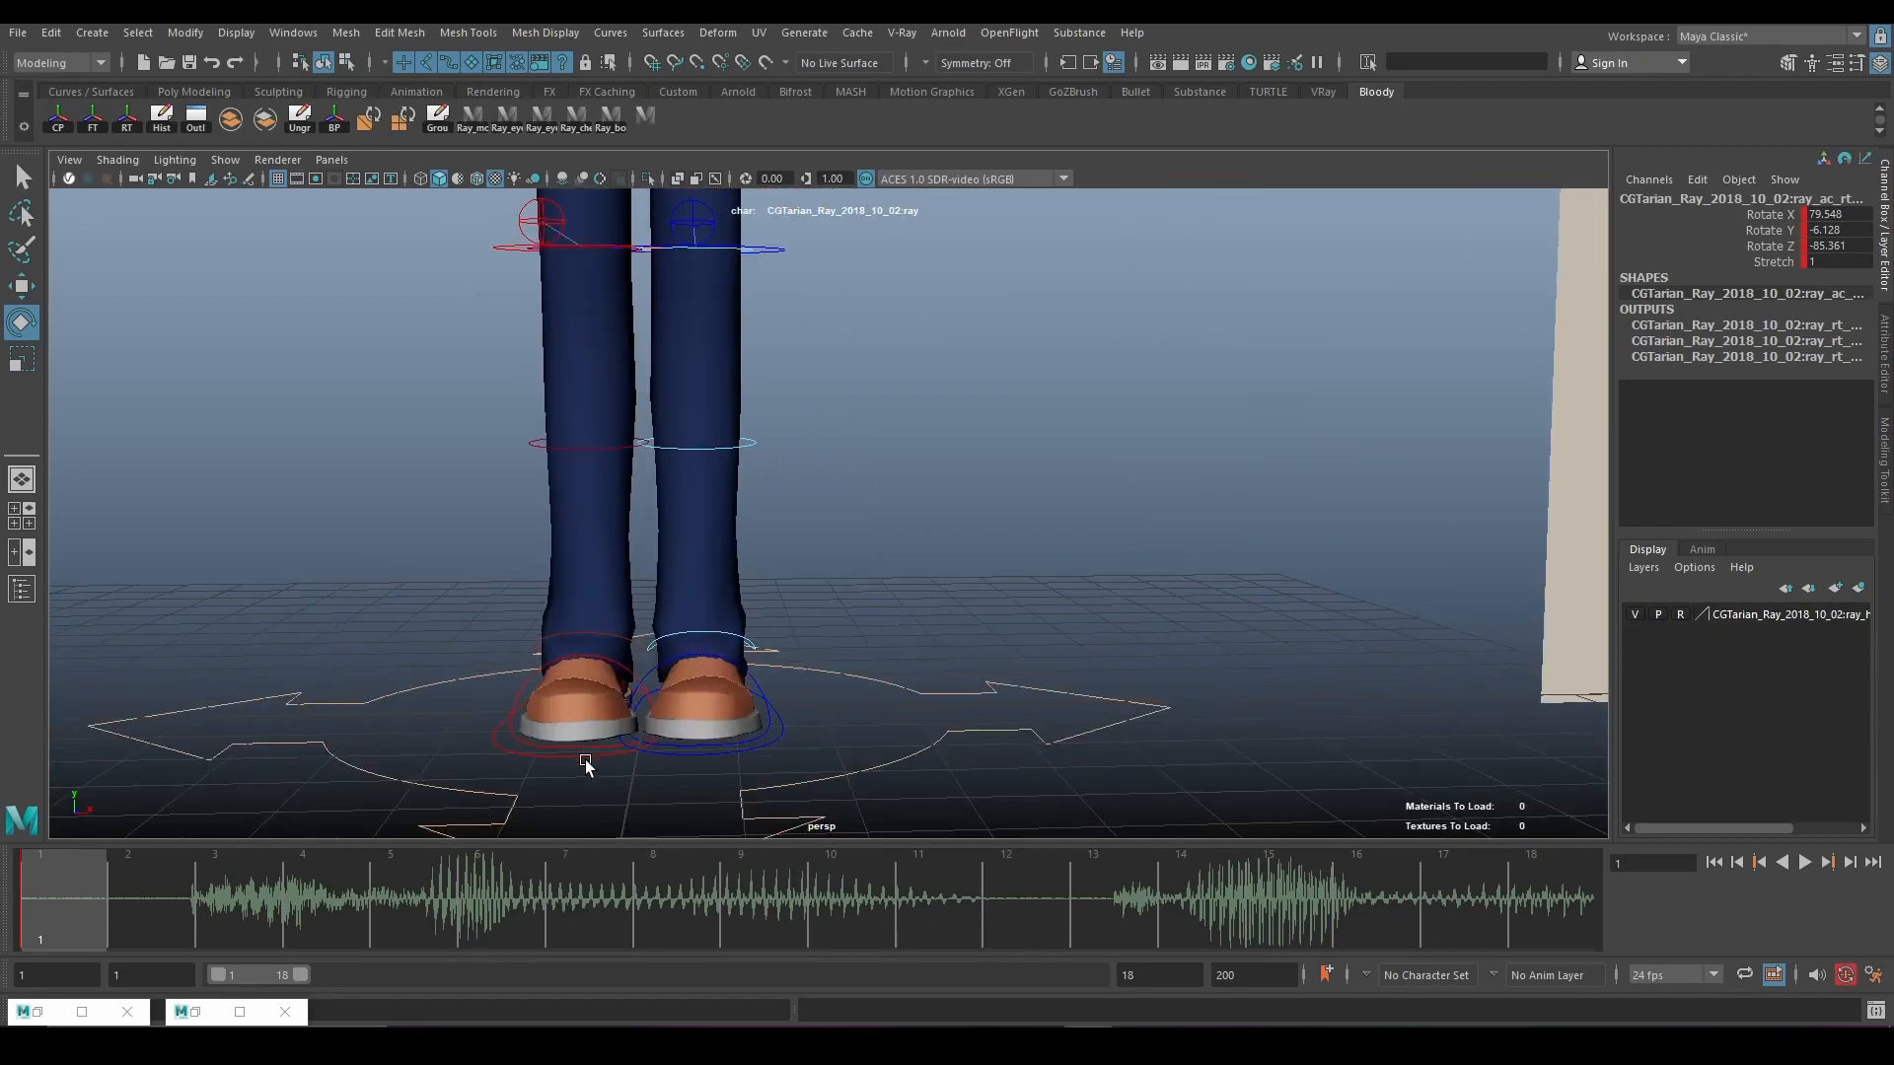
{"action": "left_click", "coordinate": [586, 766]}
{"action": "left_click", "coordinate": [583, 755]}
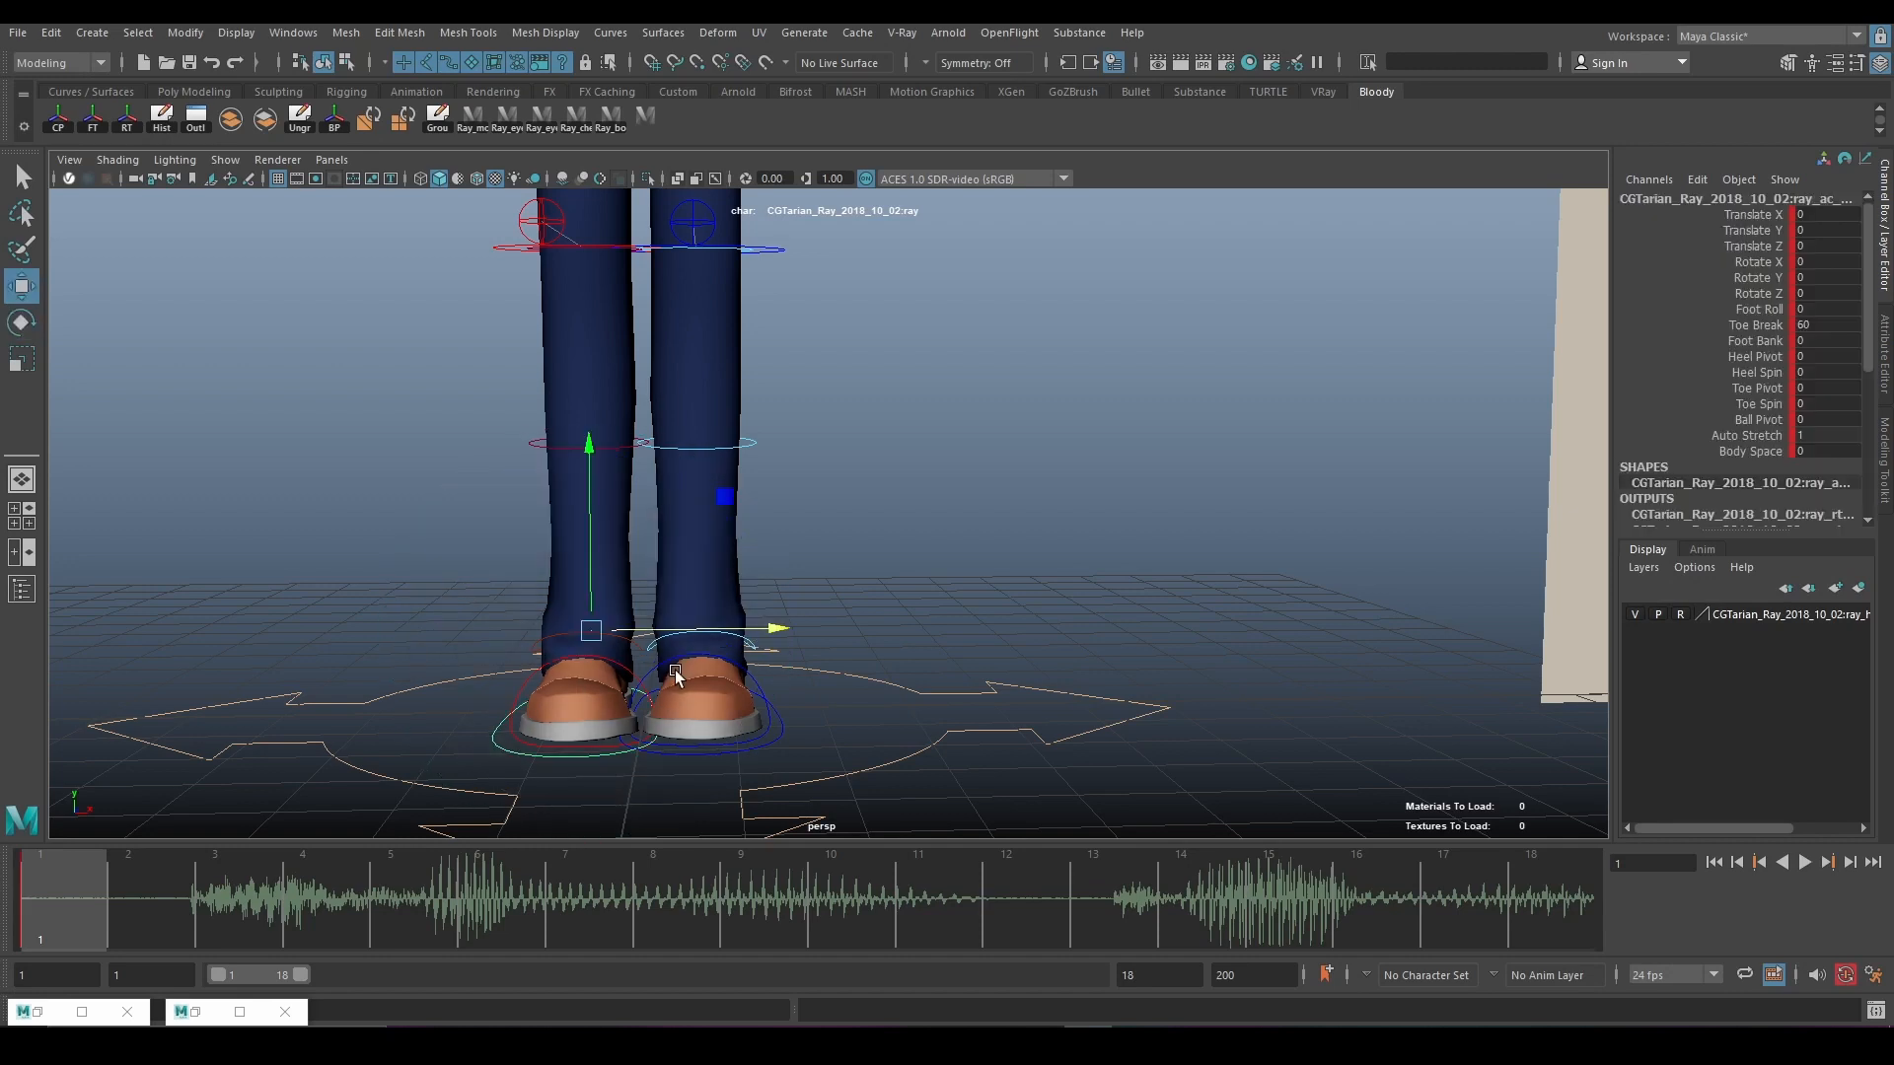
{"action": "key", "text": "e"}
{"action": "left_click_drag", "start_coordinate": [674, 669], "coordinate": [577, 666]}
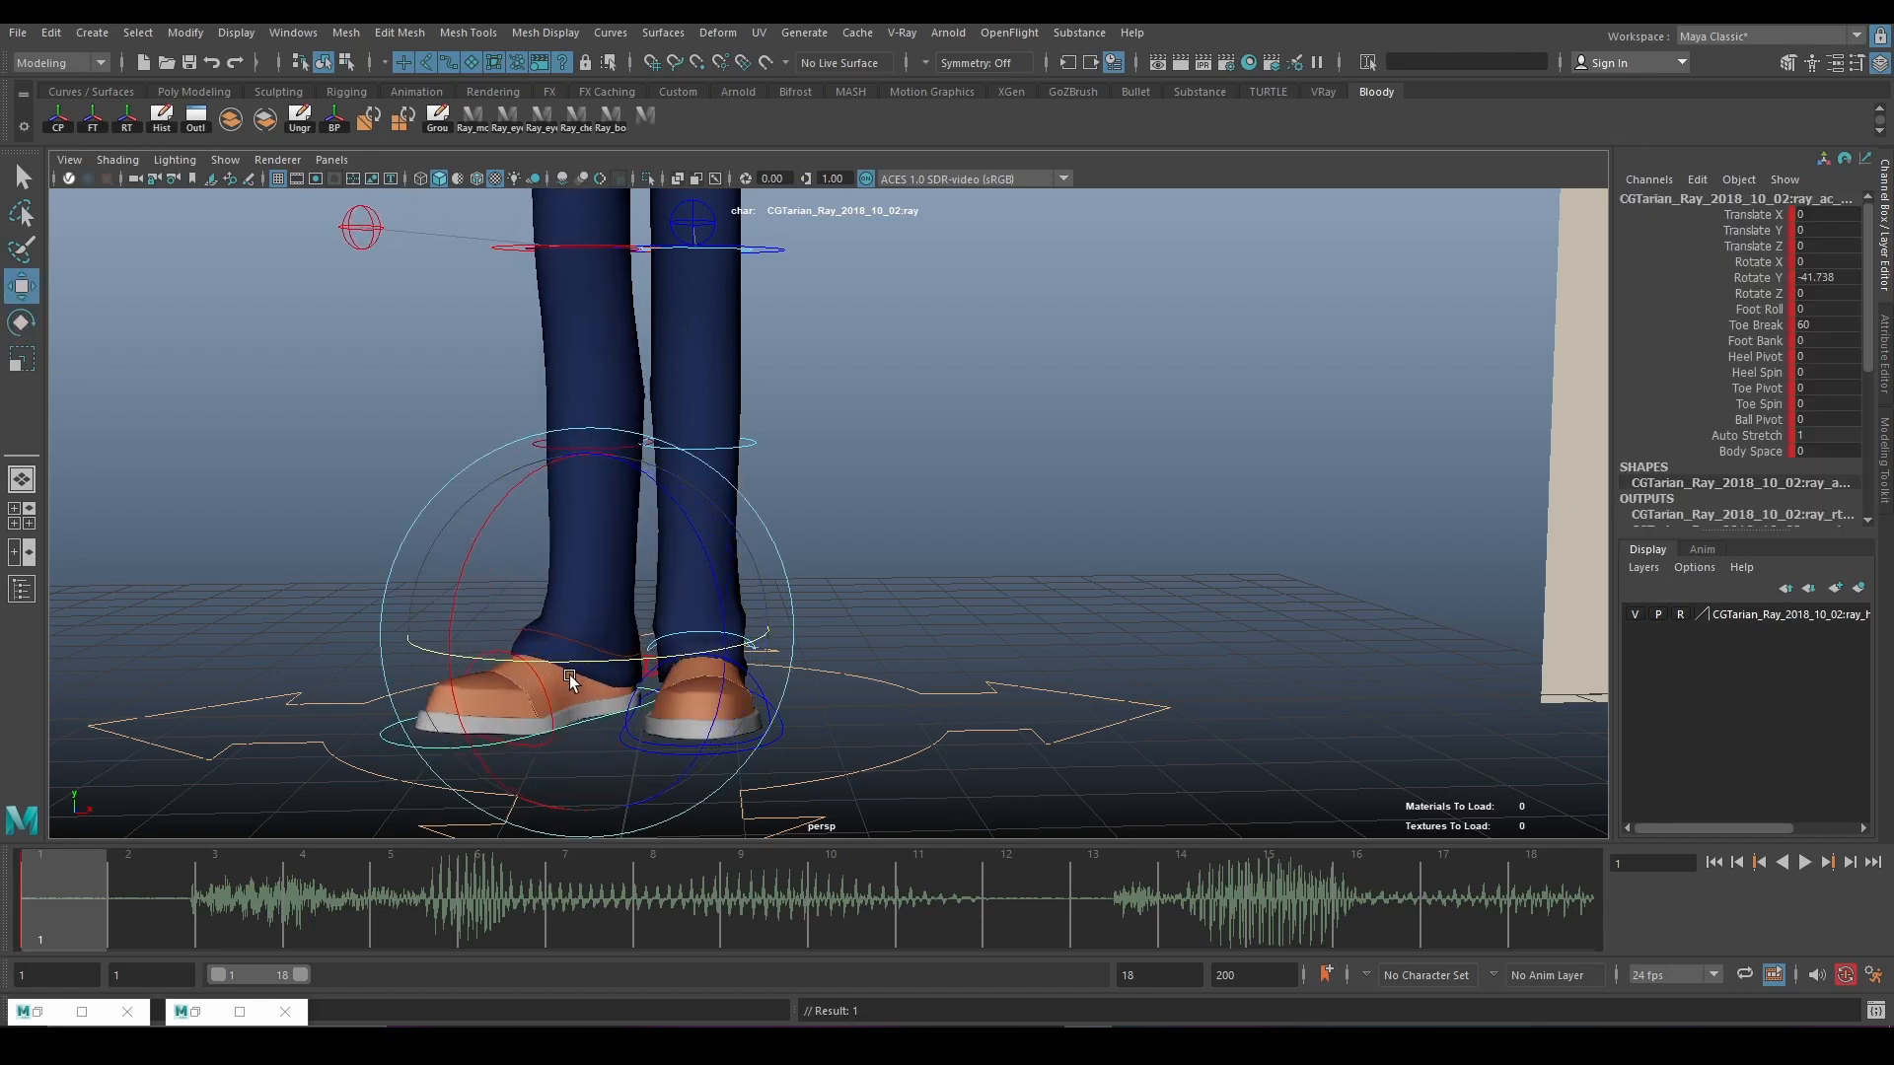
Move the right foot control to about X -0.7, Z -0.6 and turn it further outward to about -55.4 in Rotate Y.
{"action": "left_click_drag", "start_coordinate": [423, 649], "coordinate": [518, 724]}
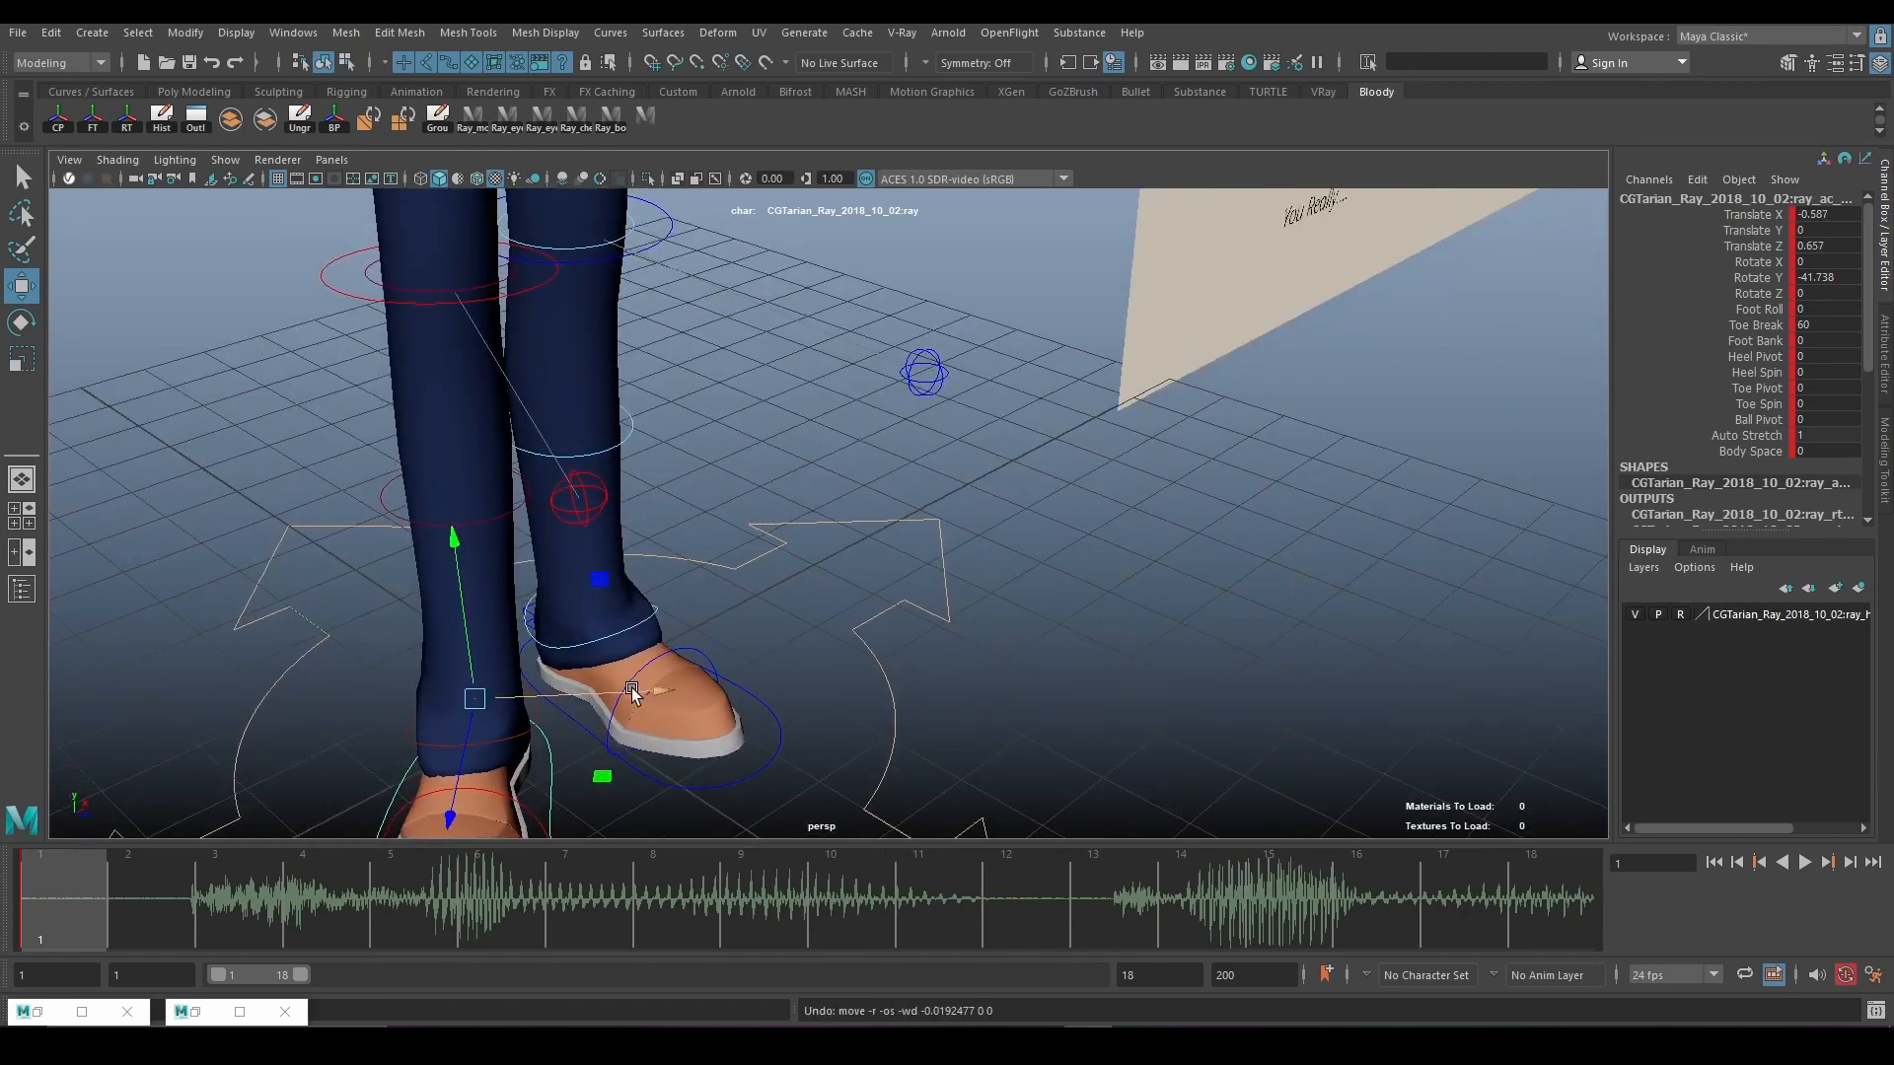
{"action": "key", "text": "ctrl+z"}
{"action": "key", "text": "ctrl+z"}
{"action": "left_click_drag", "start_coordinate": [646, 643], "coordinate": [556, 648]}
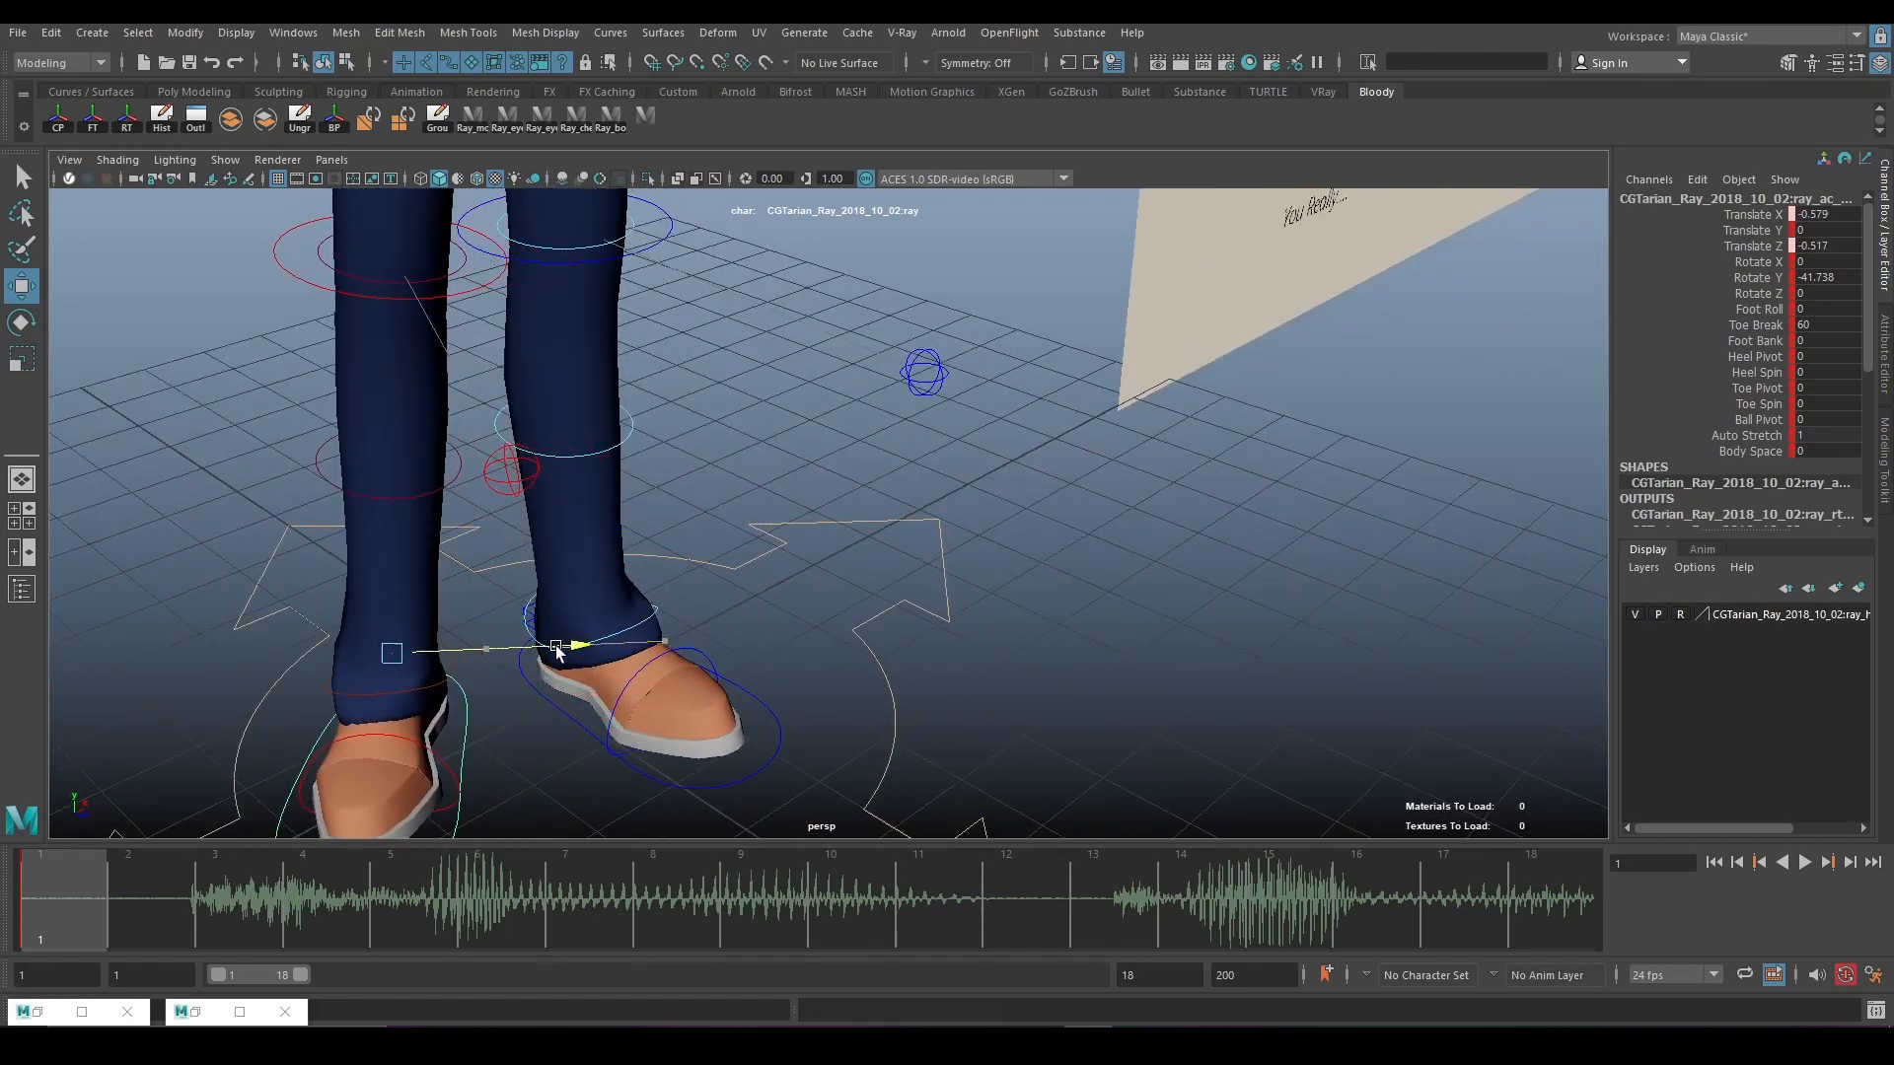
{"action": "key", "text": "e"}
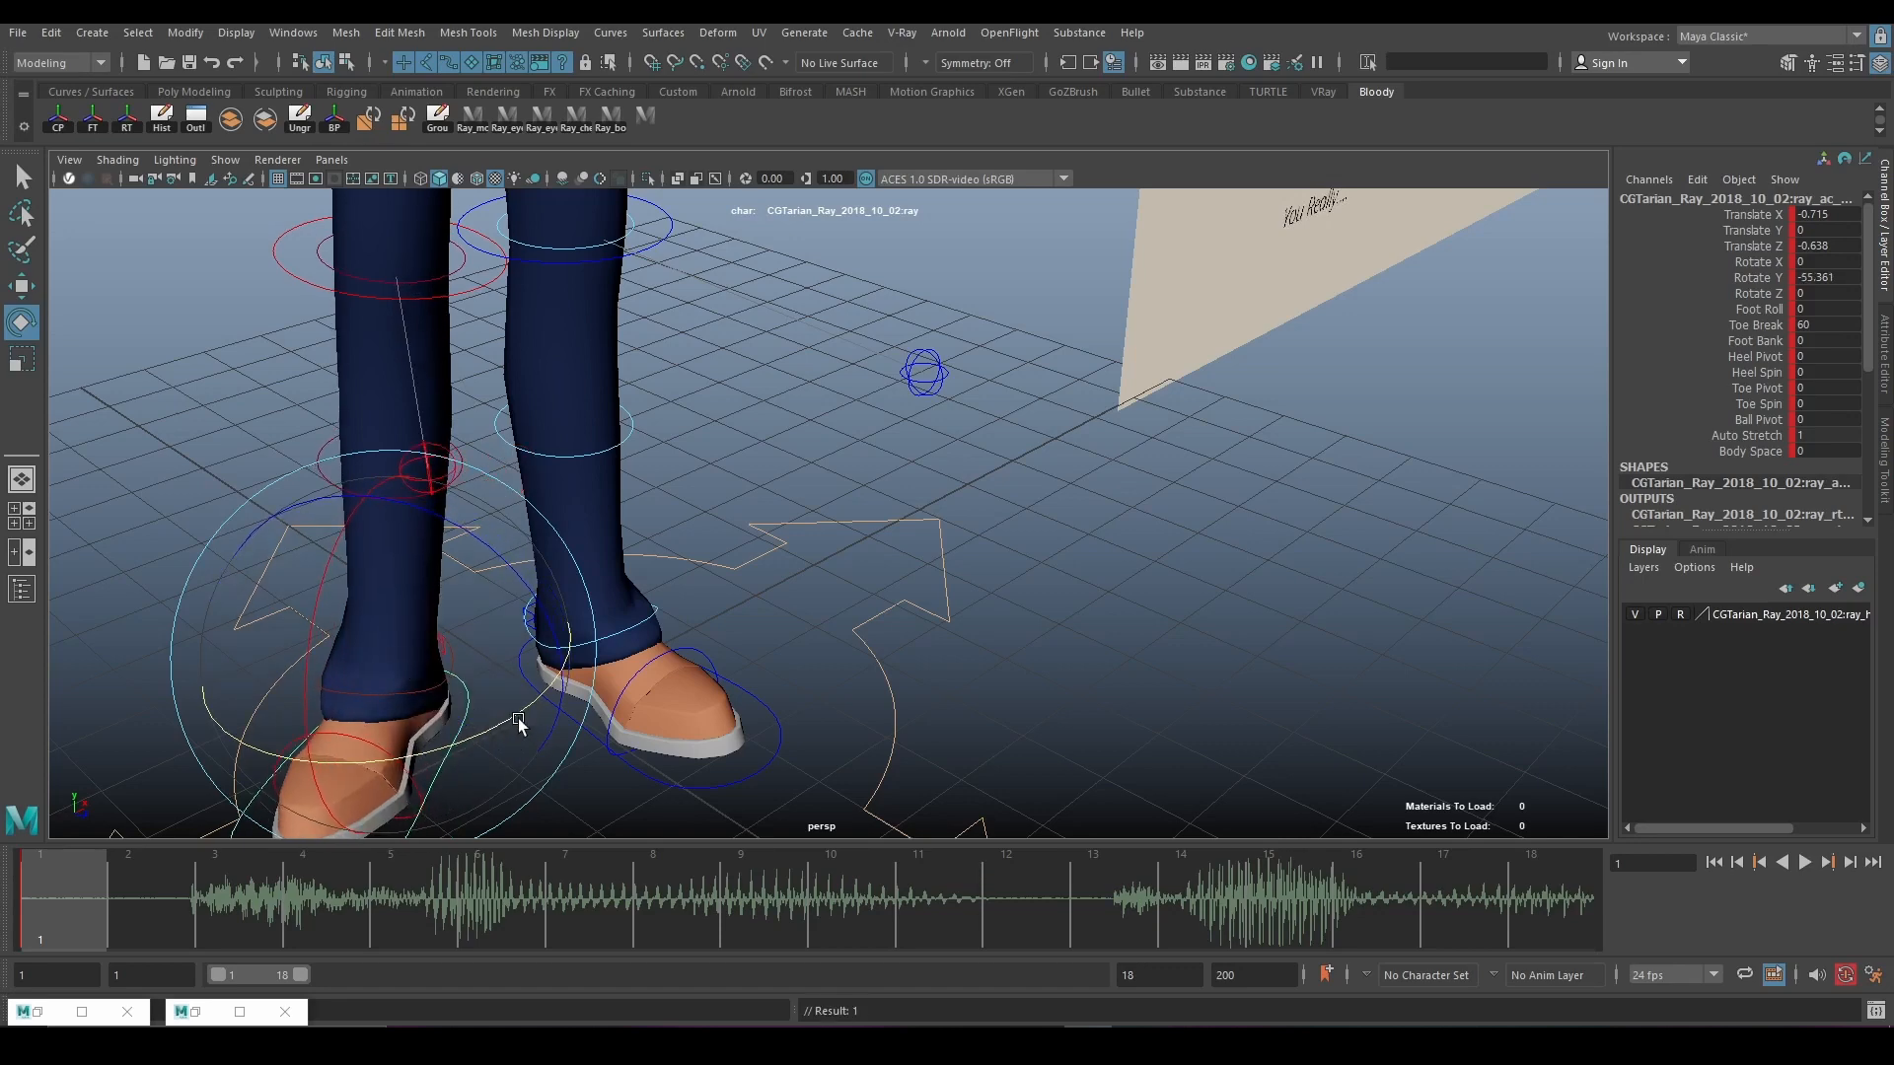
Shift the main body control at the hips to about 0.065 in Translate X and -0.145 in Translate Y.
{"action": "right_click_drag", "start_coordinate": [519, 719], "coordinate": [370, 730], "text": "alt"}
{"action": "left_click_drag", "start_coordinate": [370, 730], "coordinate": [586, 525], "text": "alt"}
{"action": "right_click_drag", "start_coordinate": [586, 524], "coordinate": [690, 491], "text": "alt"}
{"action": "middle_click_drag", "start_coordinate": [691, 490], "coordinate": [602, 595], "text": "alt"}
{"action": "middle_click_drag", "start_coordinate": [643, 521], "coordinate": [765, 659], "text": "alt"}
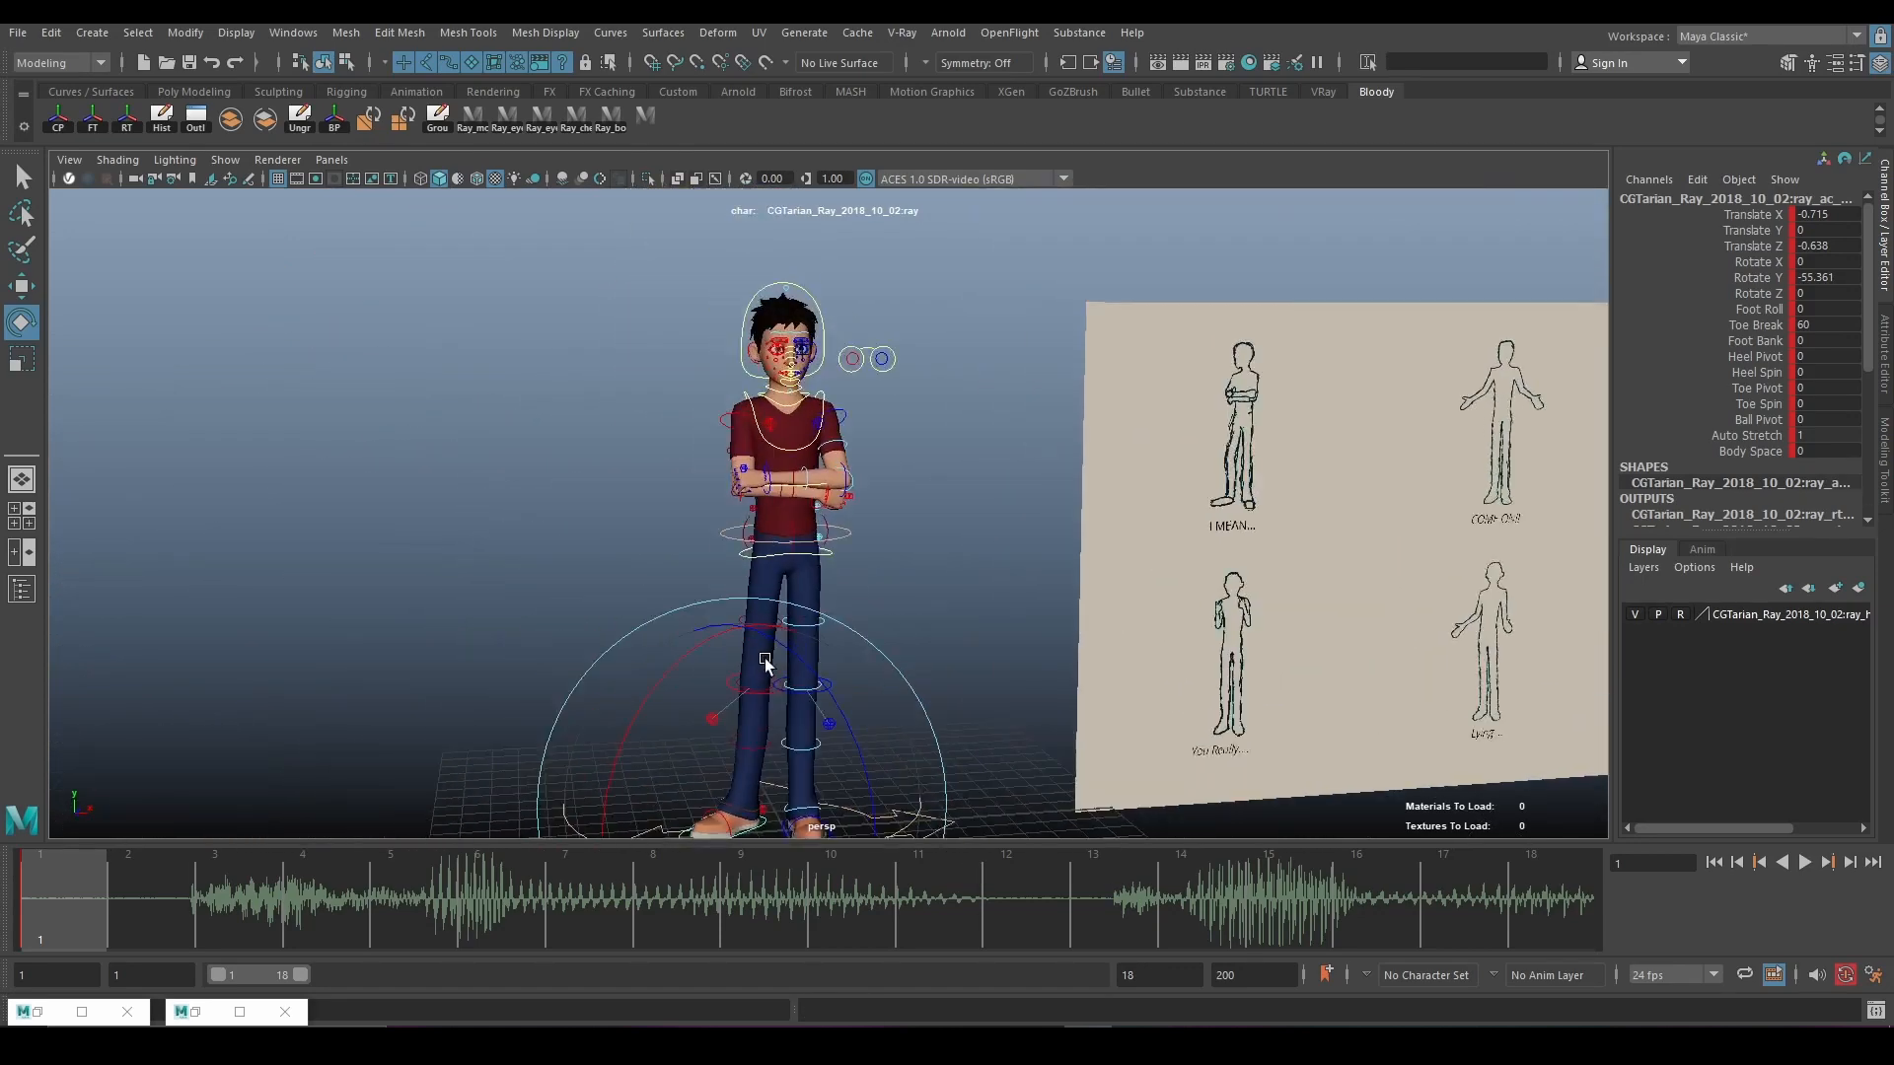
{"action": "right_click_drag", "start_coordinate": [765, 659], "coordinate": [853, 671], "text": "alt"}
{"action": "middle_click_drag", "start_coordinate": [852, 672], "coordinate": [810, 578], "text": "alt"}
{"action": "right_click_drag", "start_coordinate": [750, 434], "coordinate": [754, 502], "text": "alt"}
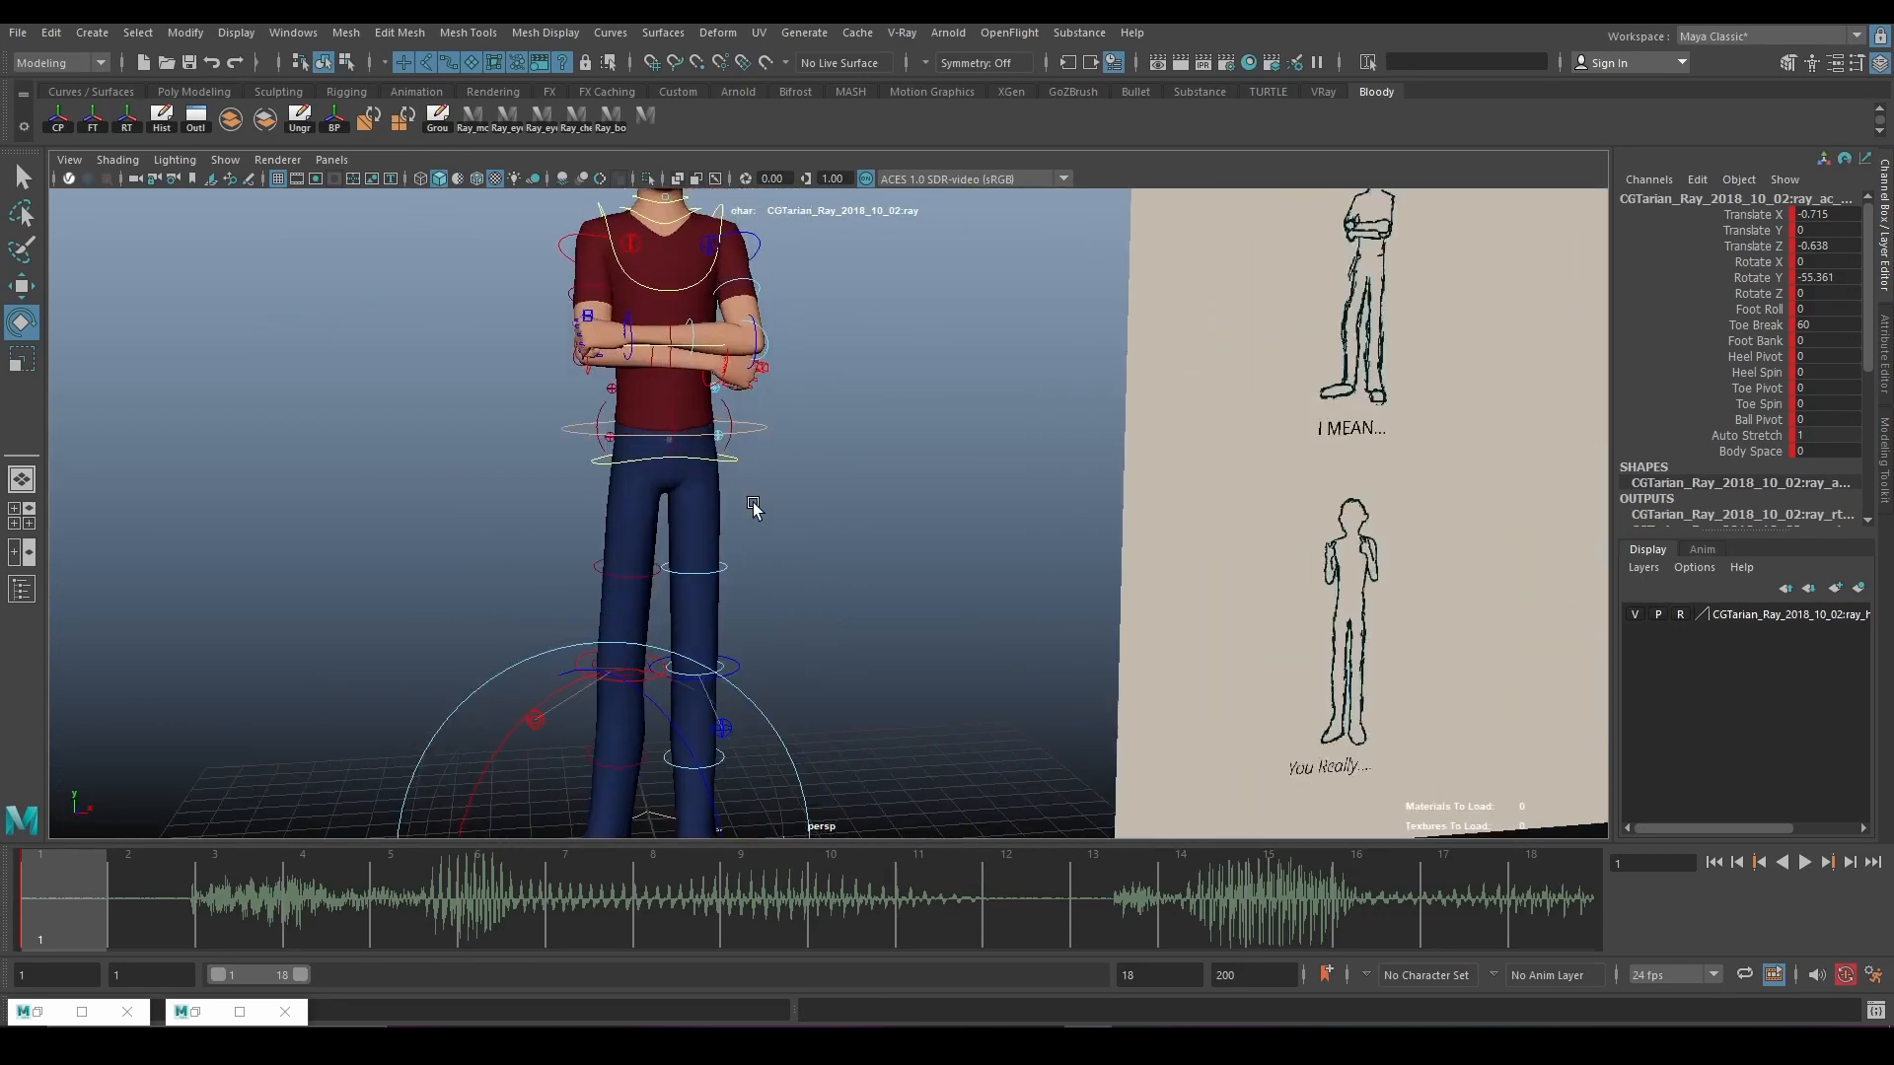
{"action": "left_click", "coordinate": [747, 431]}
{"action": "left_click_drag", "start_coordinate": [750, 430], "coordinate": [718, 480], "text": "alt"}
{"action": "key", "text": "w"}
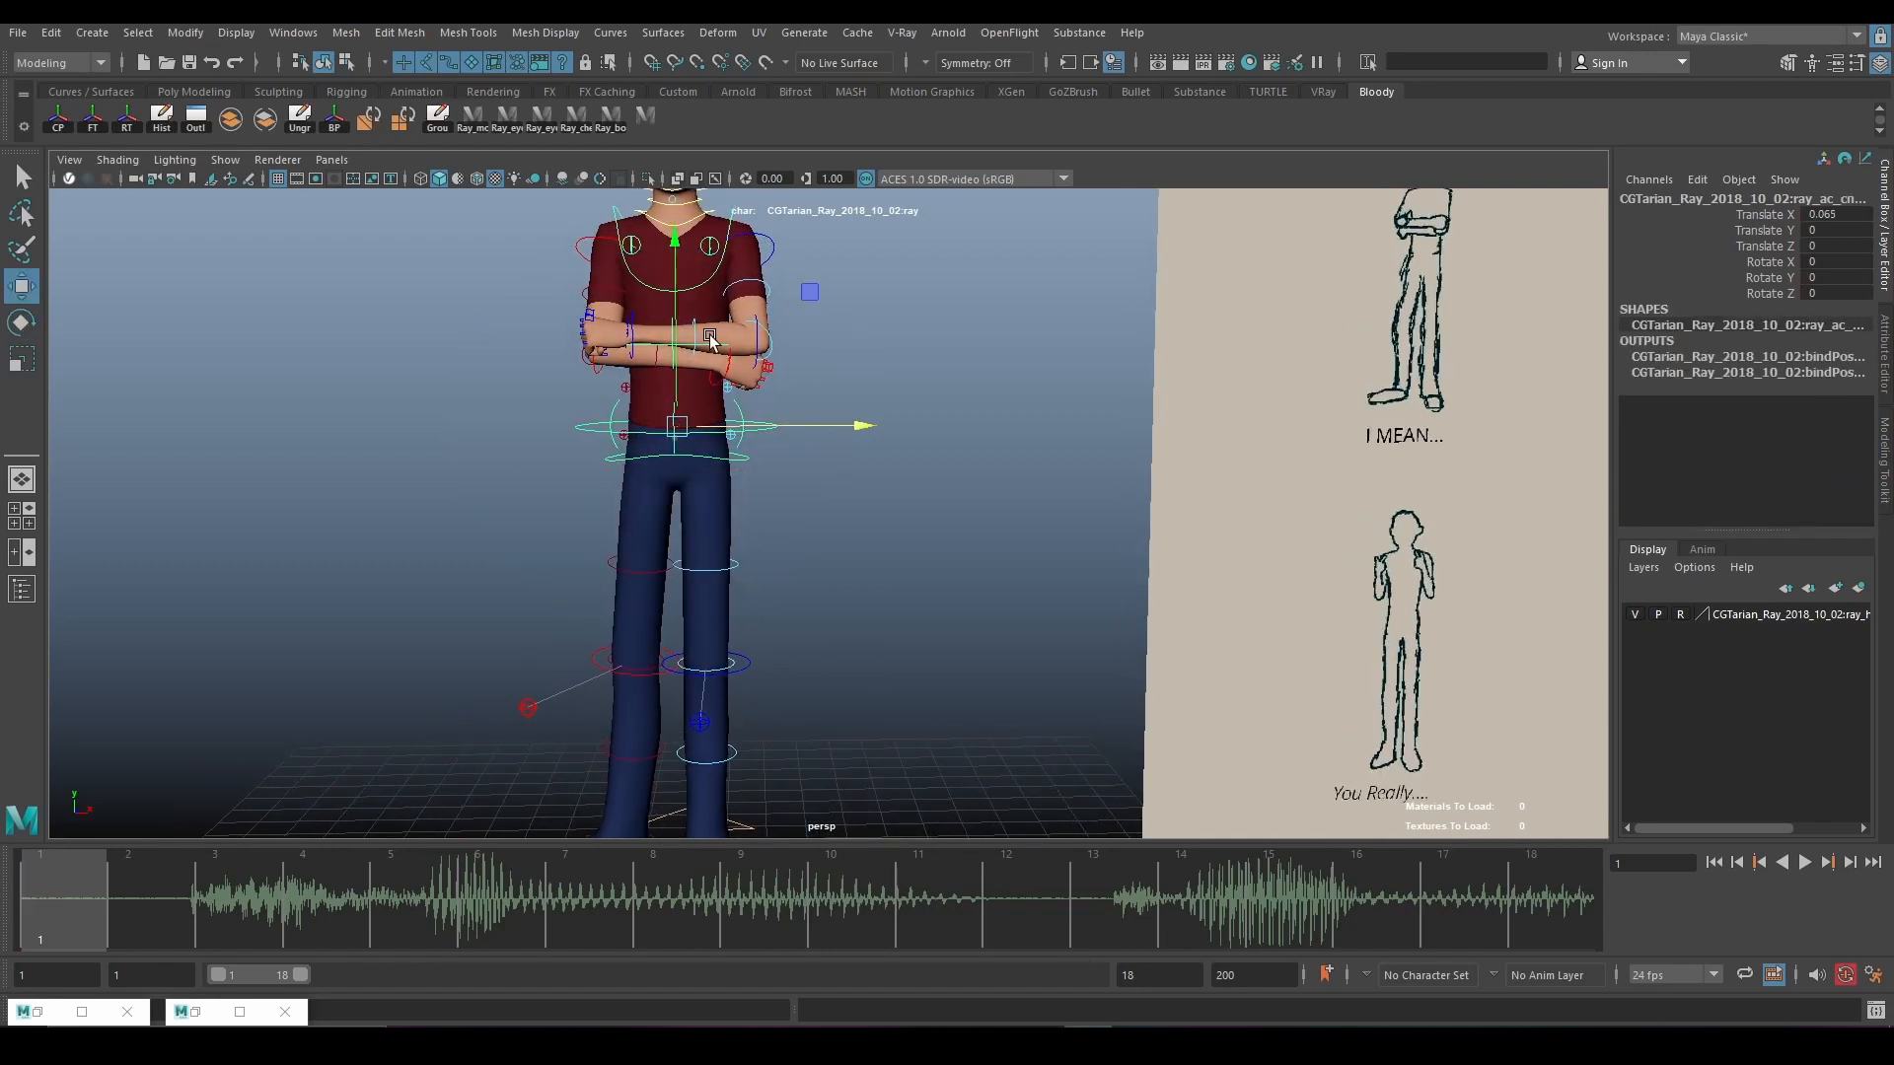
{"action": "left_click_drag", "start_coordinate": [679, 259], "coordinate": [689, 262]}
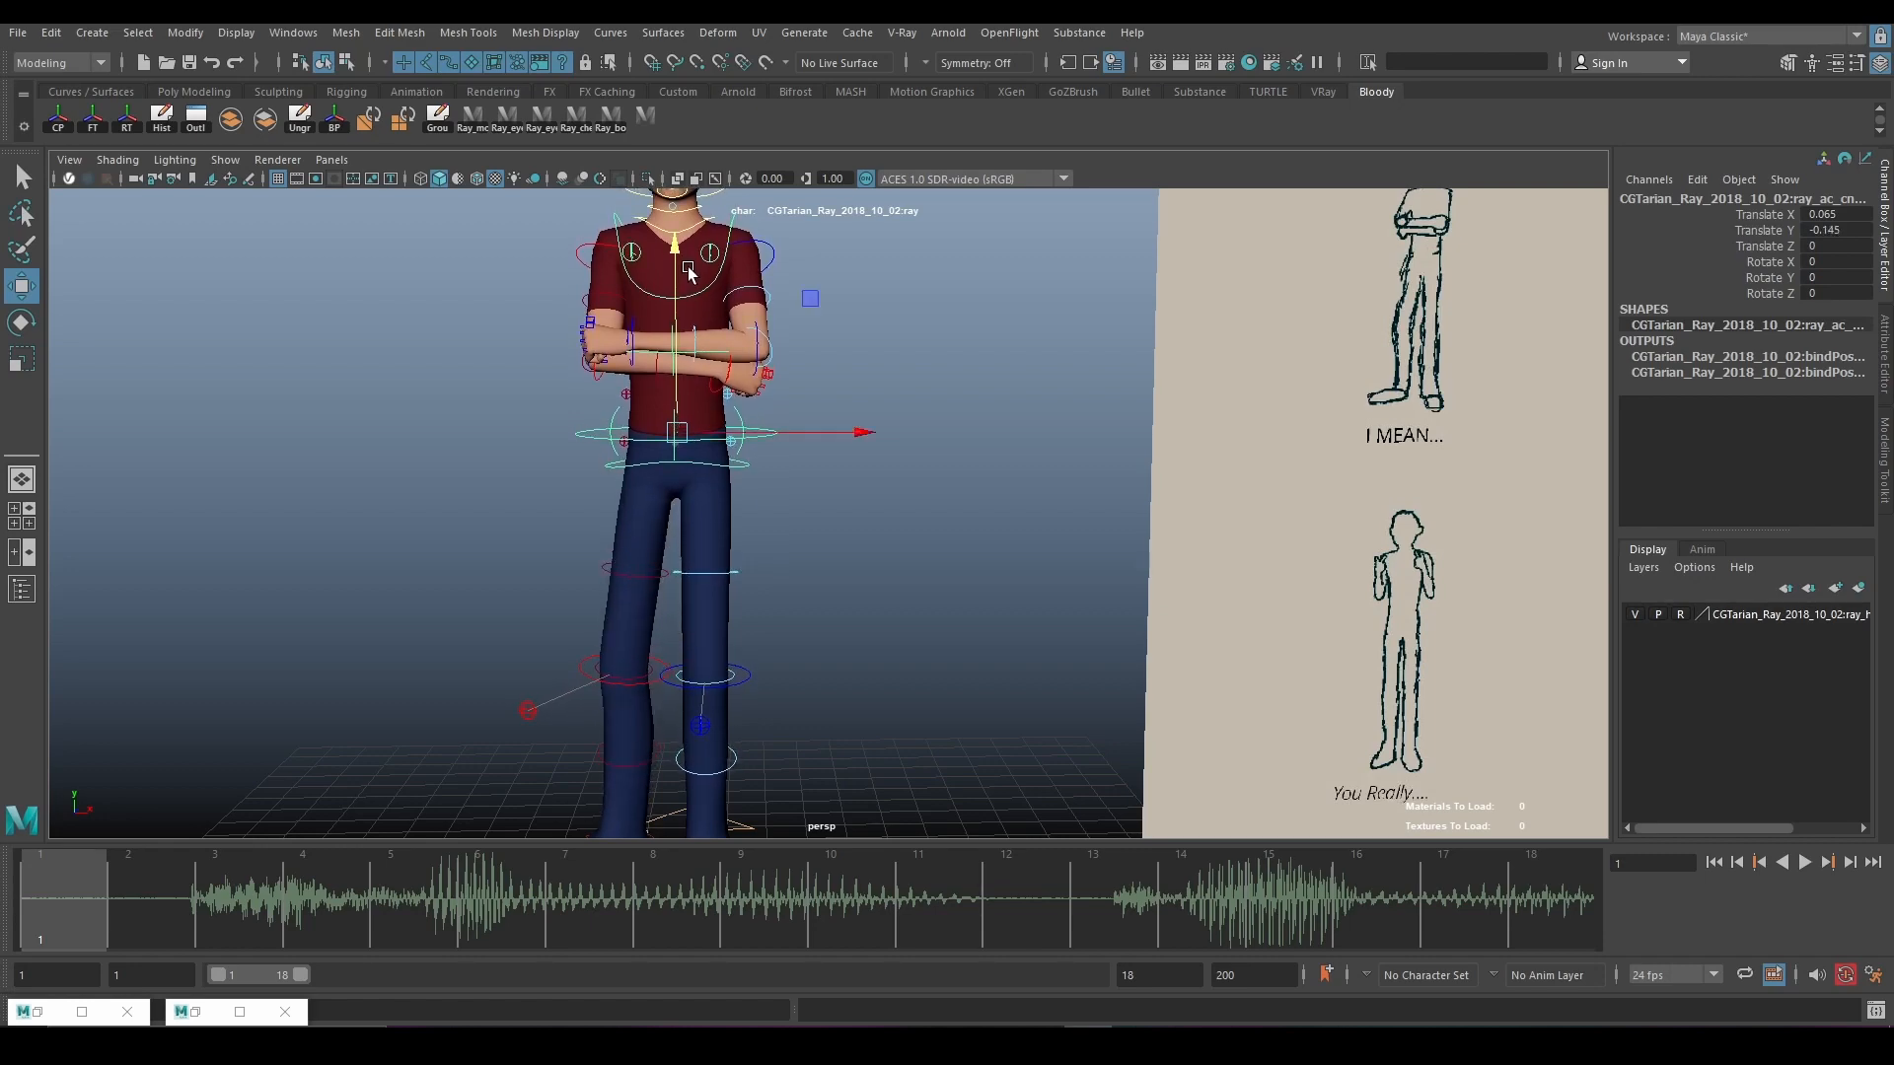
Tilt the mid-torso spine control to about 1.3 in Rotate Z.
{"action": "scroll", "coordinate": [719, 407], "scroll_direction": "down", "scroll_amount": 4}
{"action": "scroll", "coordinate": [721, 412], "scroll_direction": "up", "scroll_amount": 2}
{"action": "scroll", "coordinate": [818, 463], "scroll_direction": "up", "scroll_amount": 5}
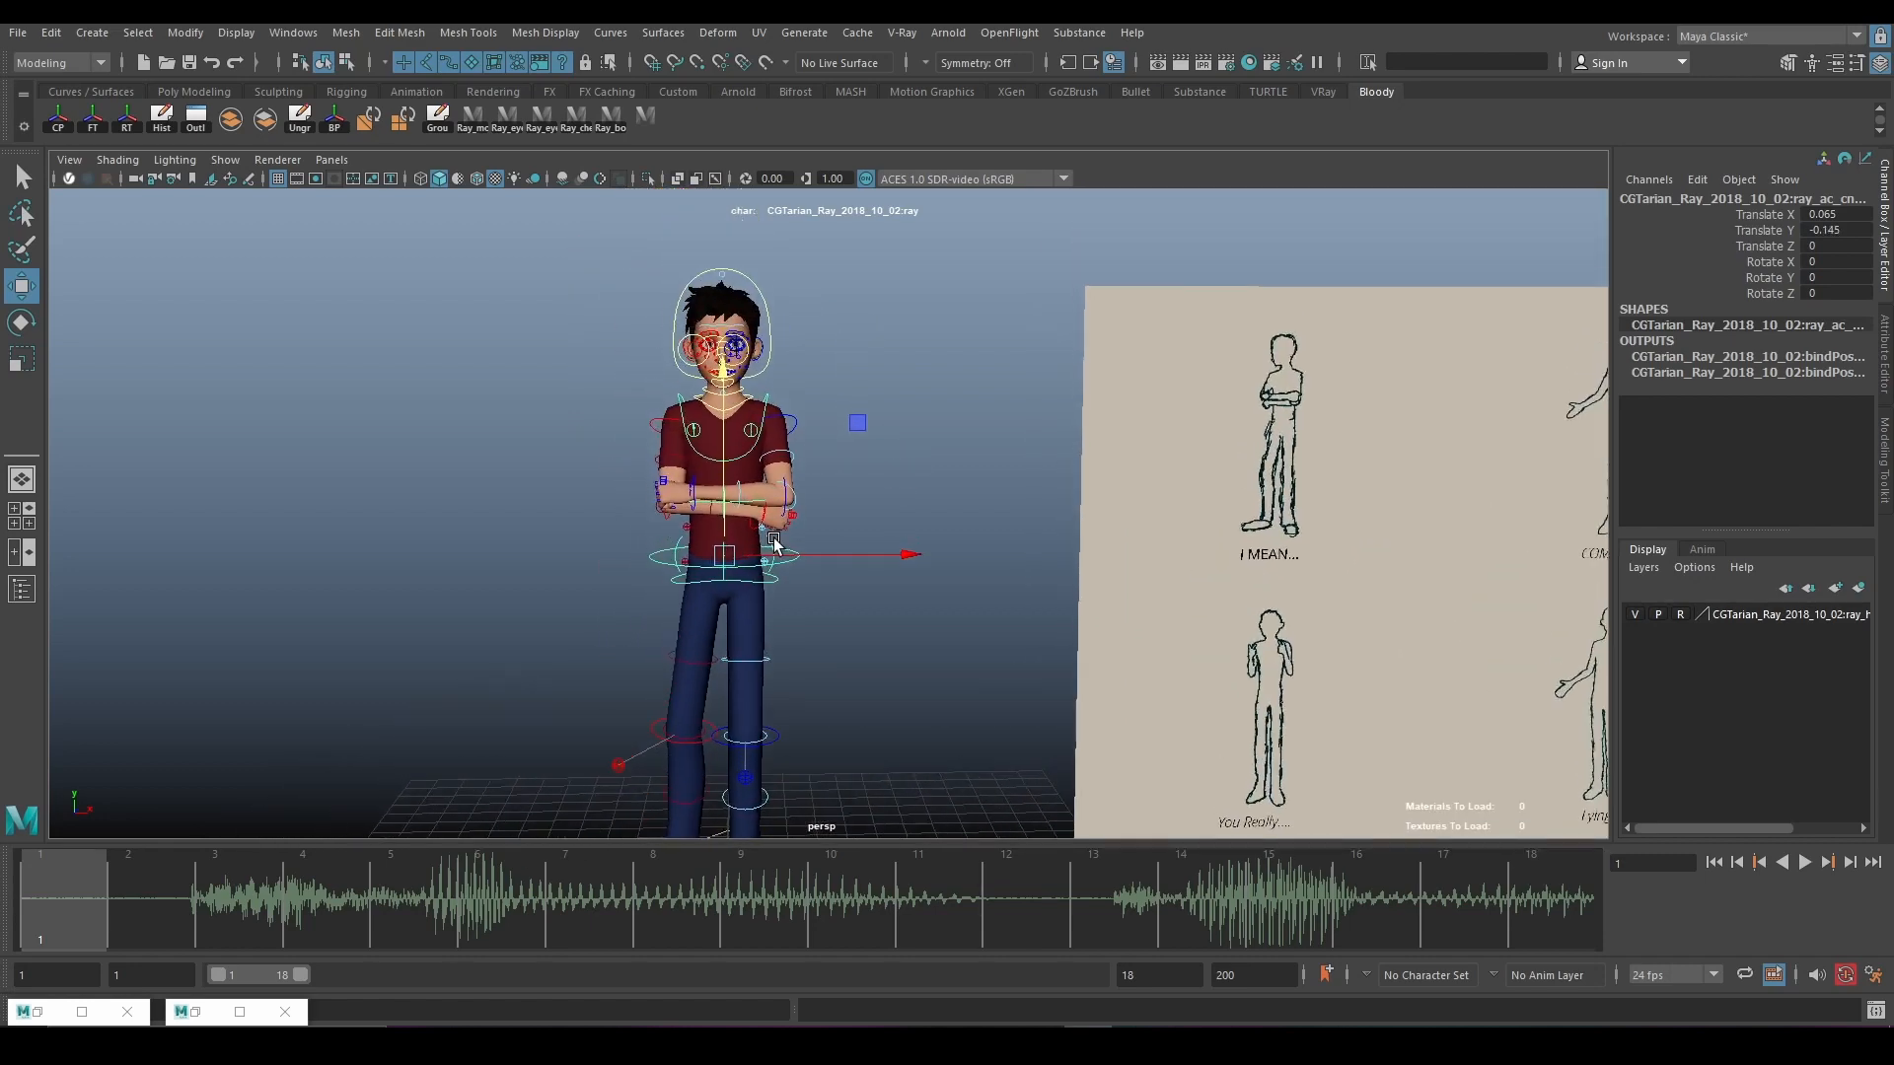
{"action": "left_click", "coordinate": [708, 589]}
{"action": "scroll", "coordinate": [659, 563], "scroll_direction": "down", "scroll_amount": 1}
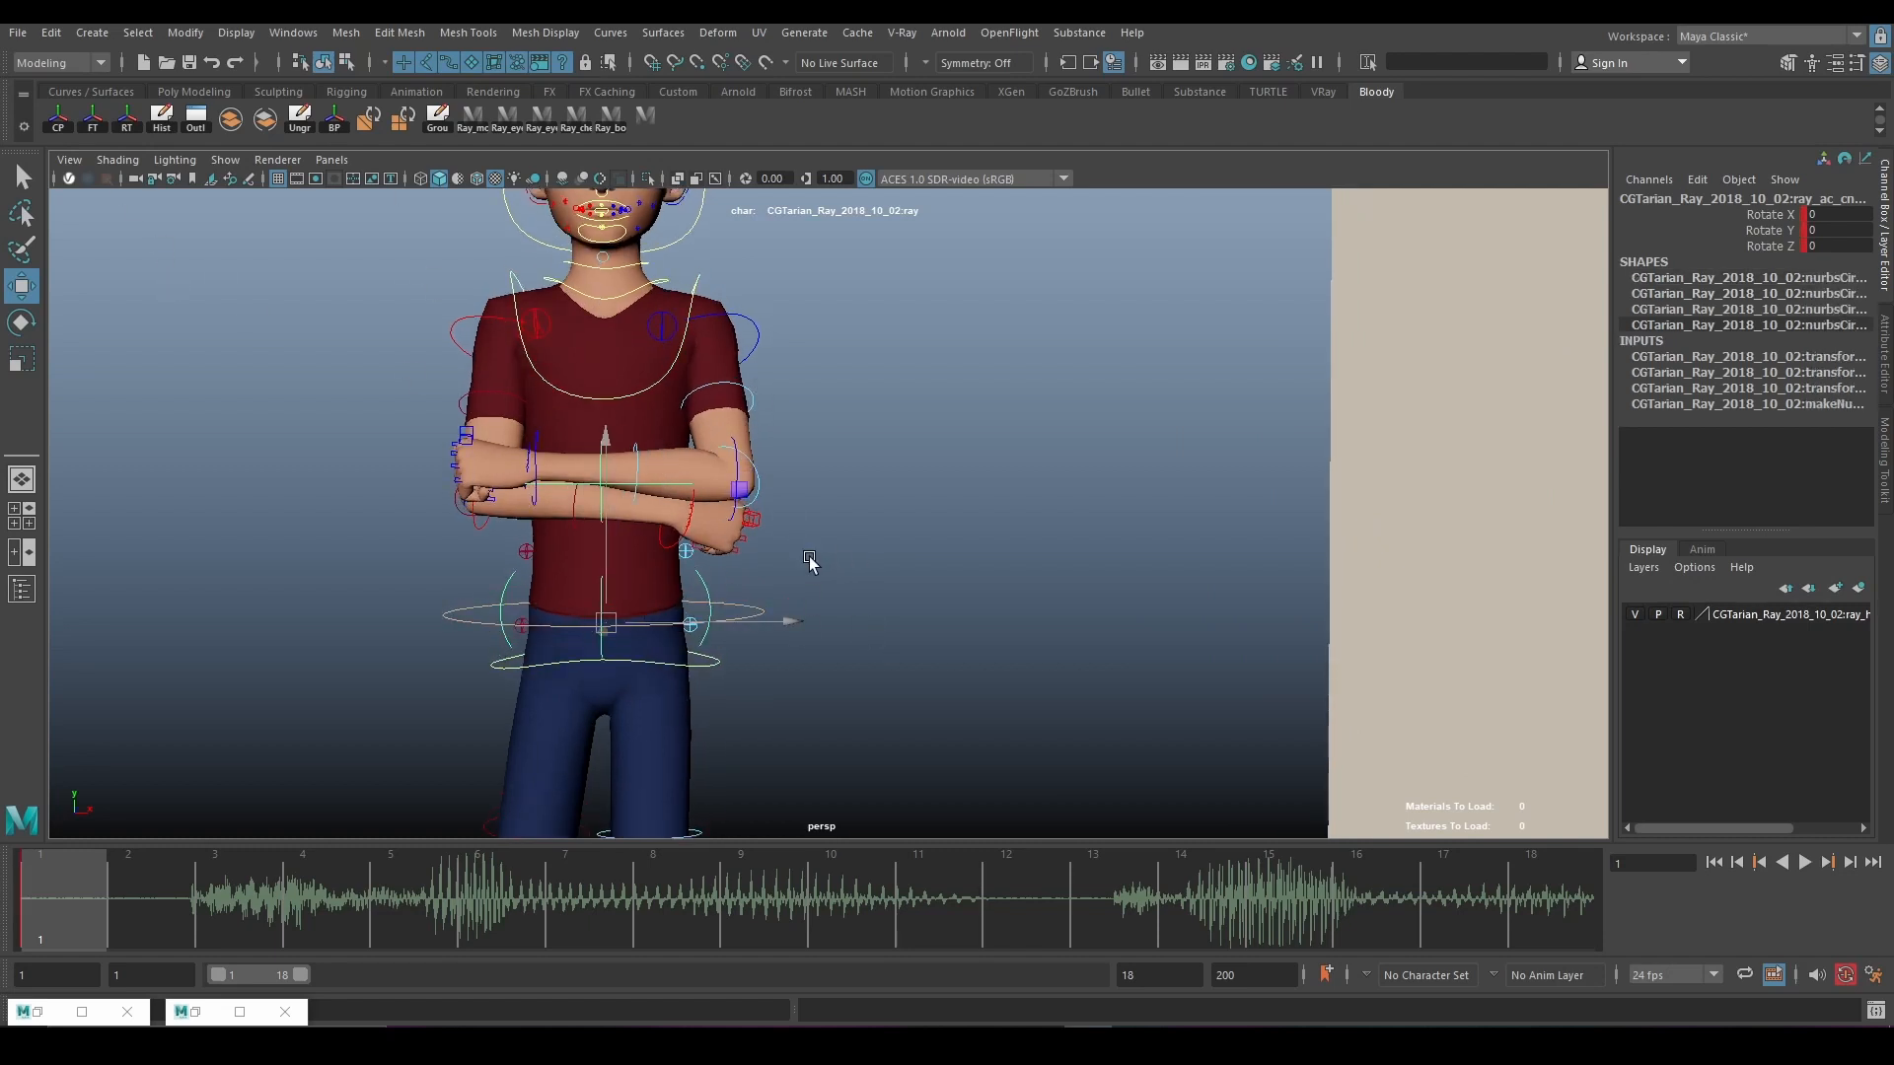
{"action": "key", "text": "e"}
{"action": "left_click", "coordinate": [884, 418]}
{"action": "scroll", "coordinate": [671, 464], "scroll_direction": "up", "scroll_amount": 4}
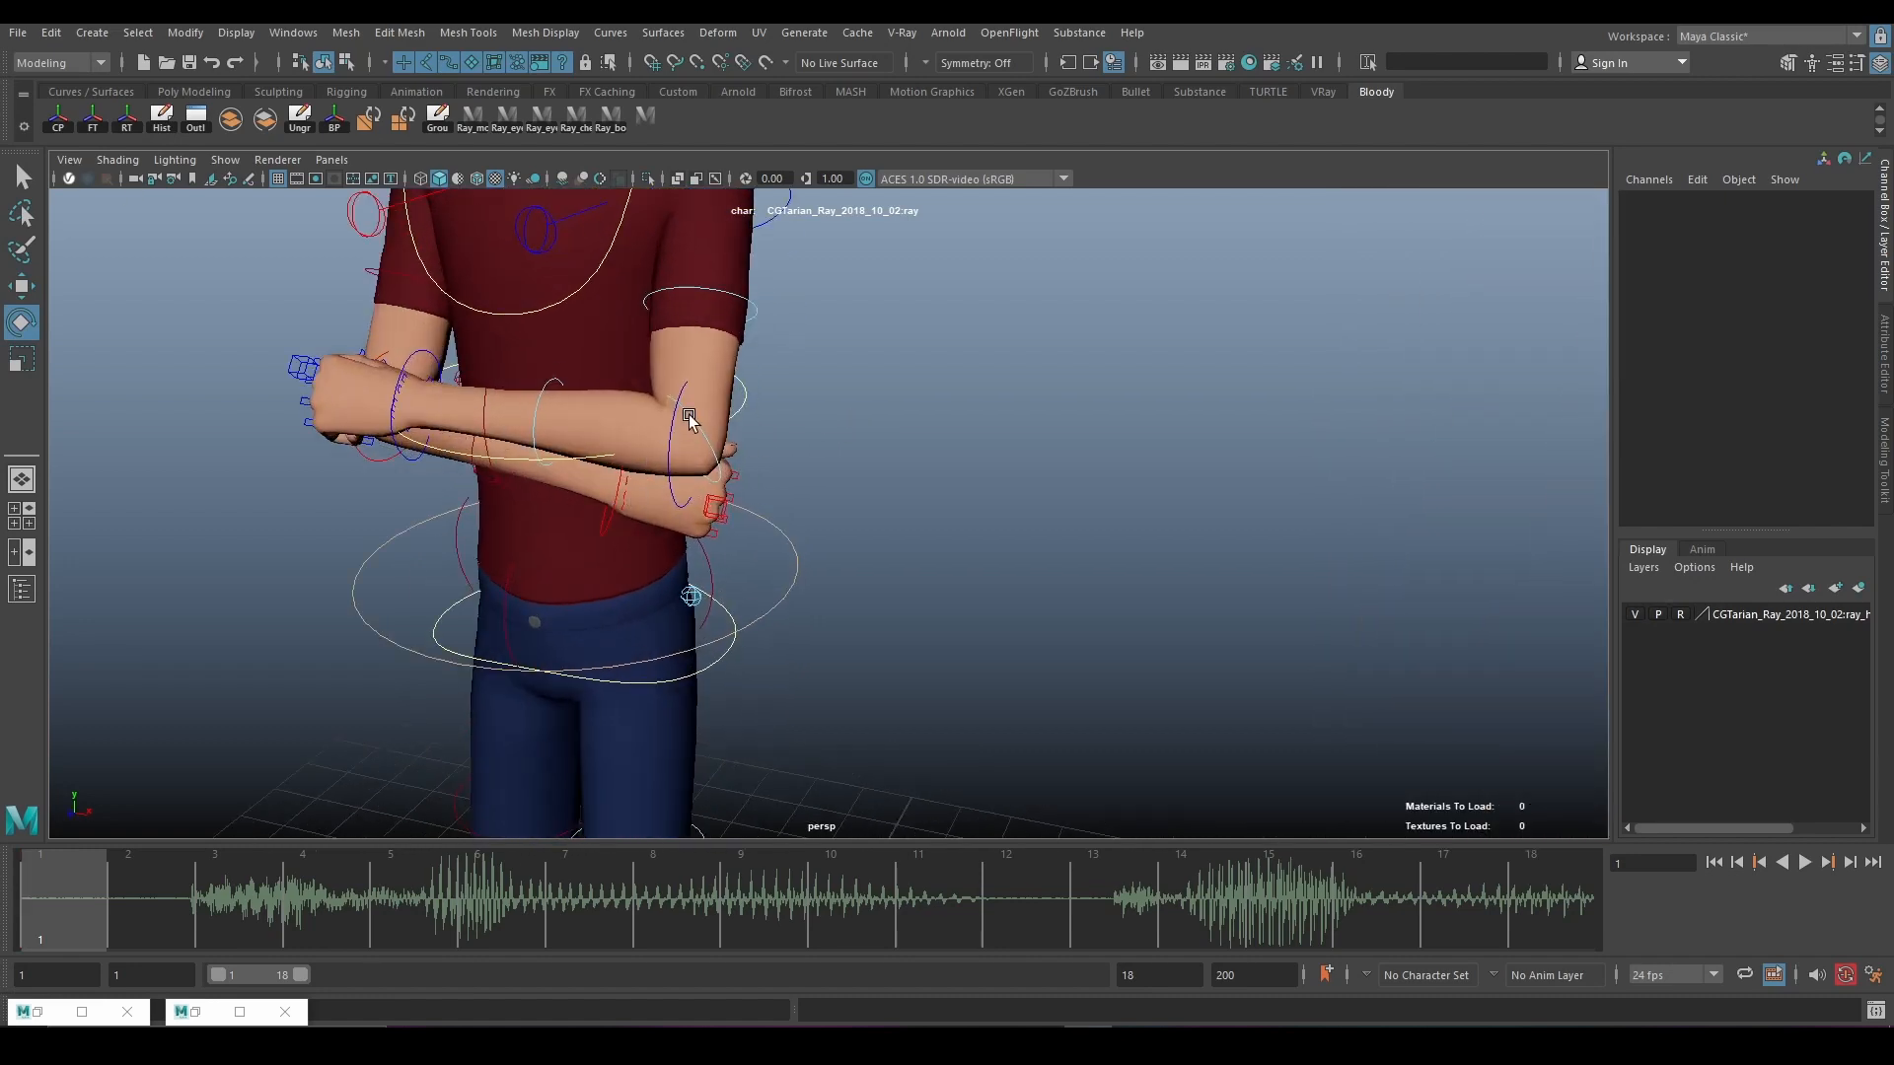
{"action": "left_click_drag", "start_coordinate": [689, 419], "coordinate": [667, 464], "text": "alt"}
{"action": "left_click", "coordinate": [990, 560]}
{"action": "scroll", "coordinate": [623, 509], "scroll_direction": "down", "scroll_amount": 2}
{"action": "middle_click_drag", "start_coordinate": [651, 503], "coordinate": [778, 533], "text": "alt"}
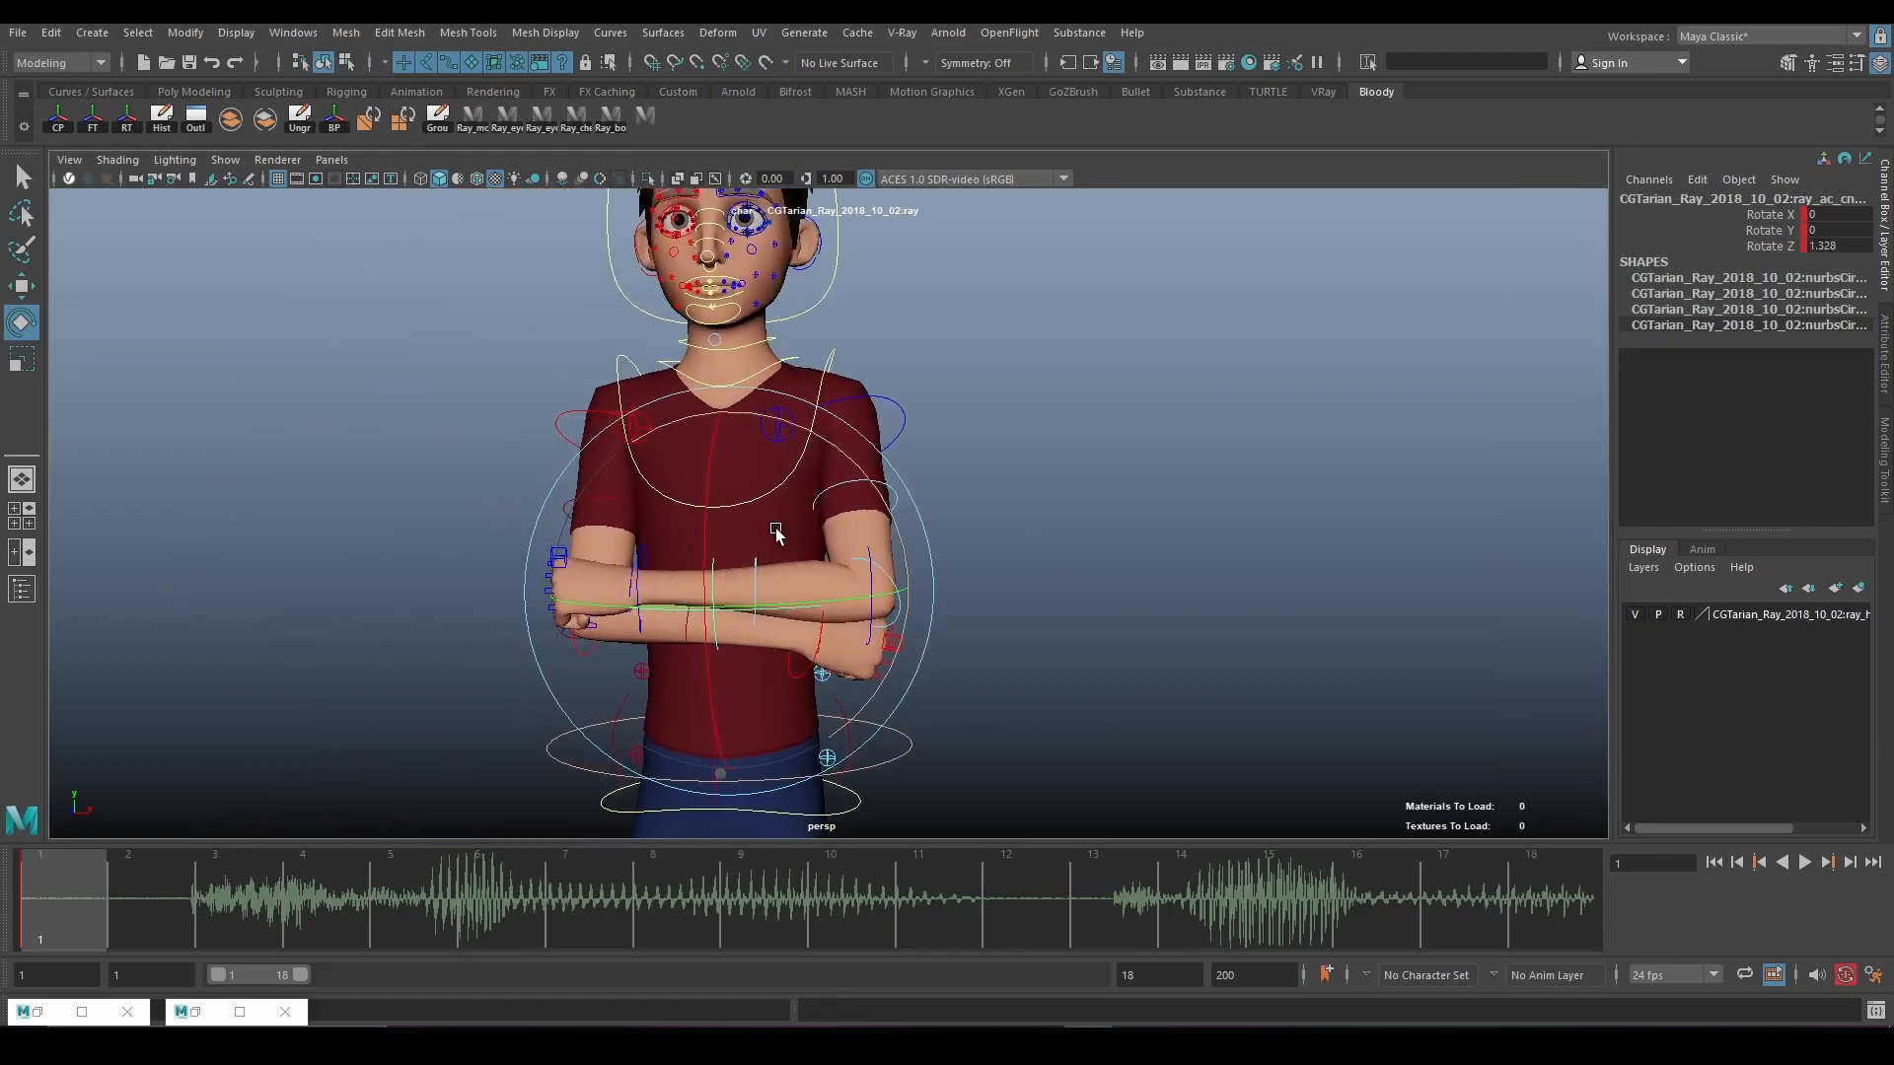
Tilt the chest control to about 1.2 in Rotate Z.
{"action": "scroll", "coordinate": [792, 555], "scroll_direction": "down", "scroll_amount": 3}
{"action": "scroll", "coordinate": [814, 563], "scroll_direction": "up", "scroll_amount": 2}
{"action": "left_click_drag", "start_coordinate": [1005, 385], "coordinate": [930, 370], "text": "alt"}
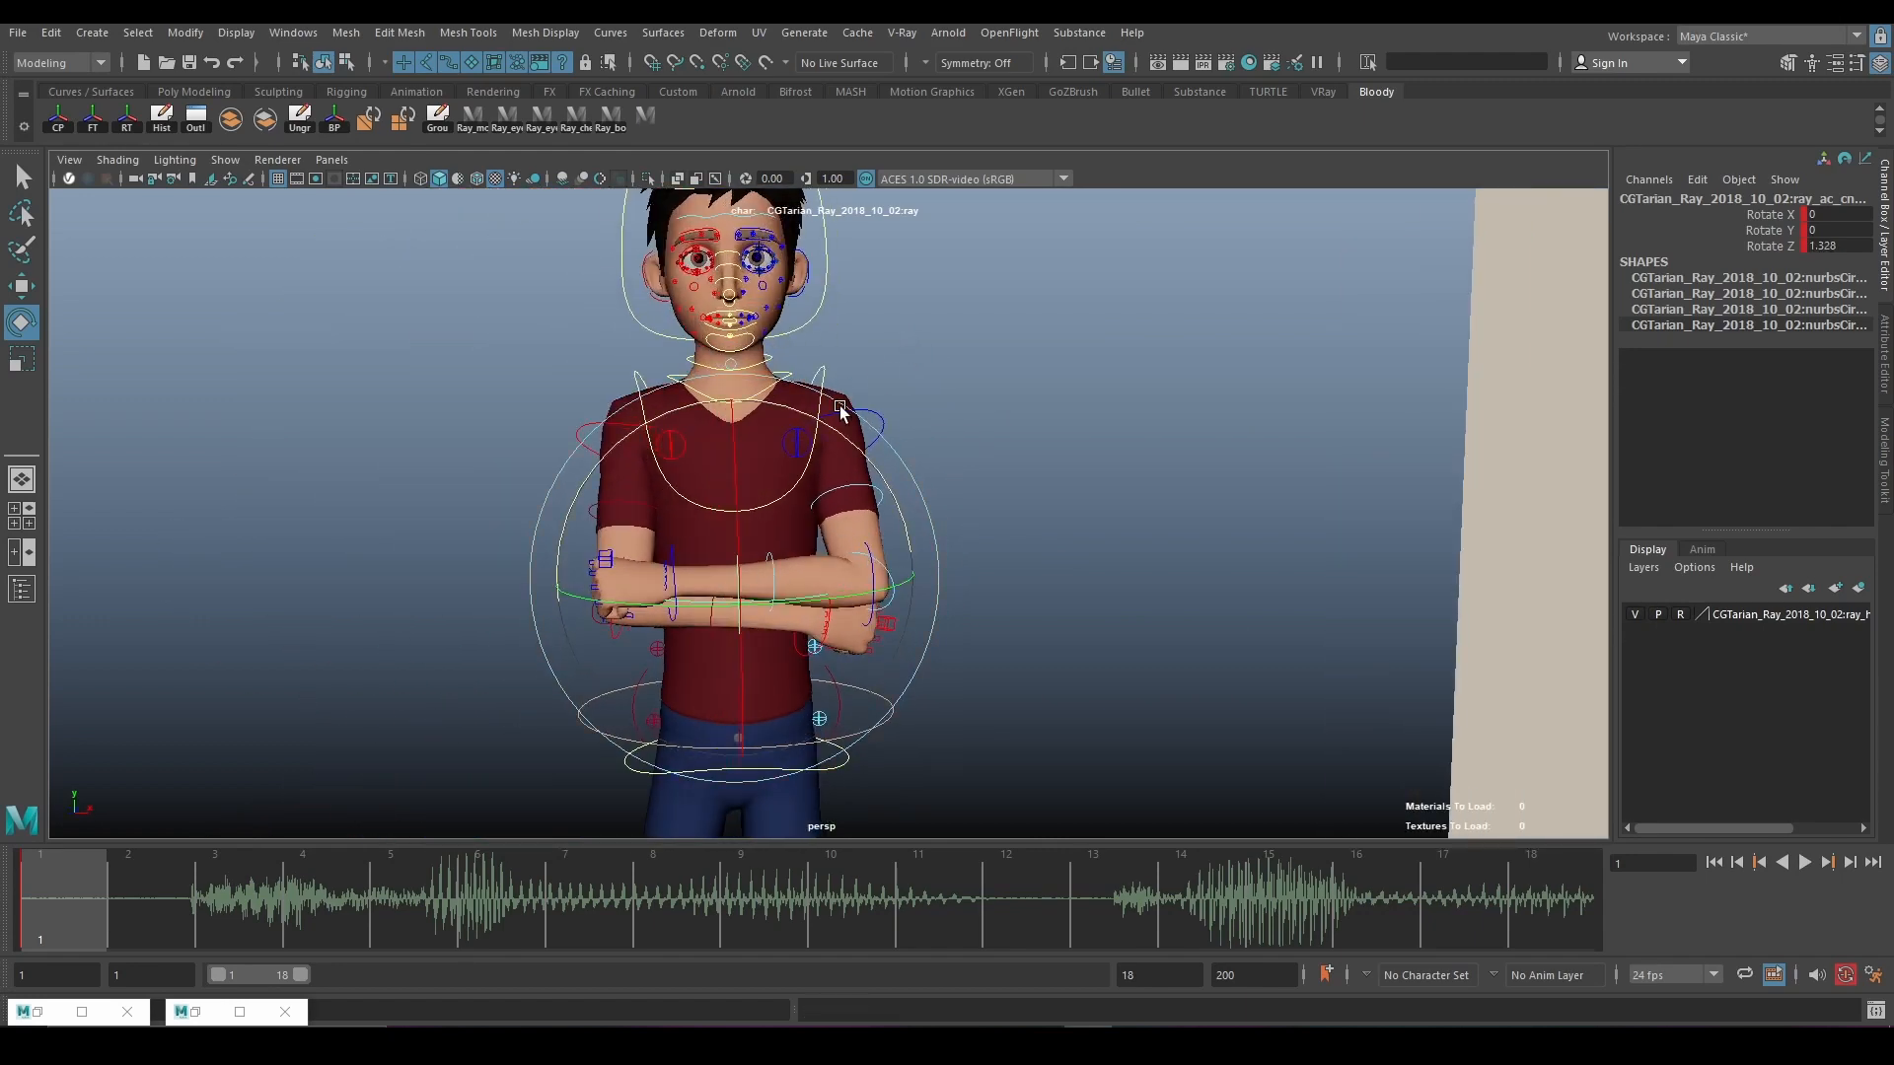
{"action": "left_click_drag", "start_coordinate": [841, 409], "coordinate": [854, 343], "text": "alt"}
{"action": "left_click", "coordinate": [846, 373]}
{"action": "left_click", "coordinate": [829, 380]}
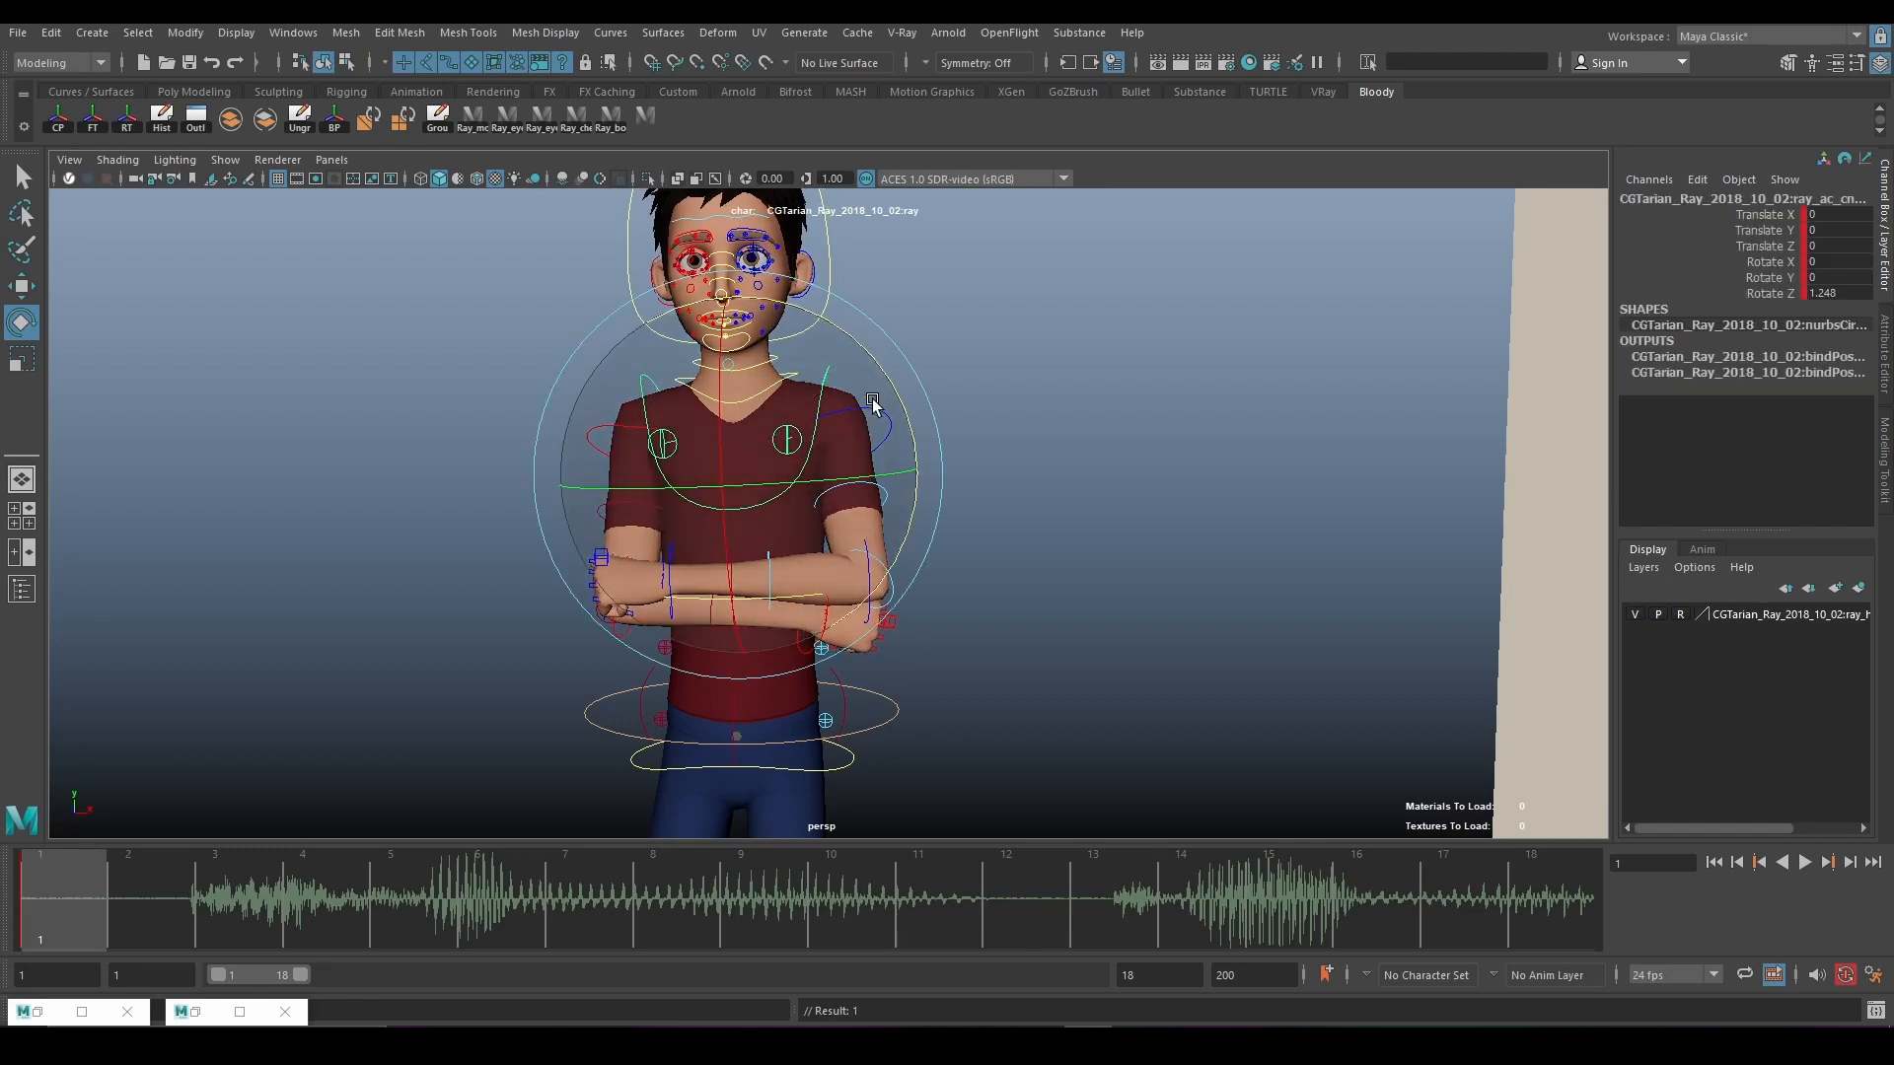
Display the character as a dark silhouette using scene lighting and compare its pose with the "I MEAN..." reference sketch.
{"action": "scroll", "coordinate": [868, 395], "scroll_direction": "down", "scroll_amount": 5}
{"action": "middle_click_drag", "start_coordinate": [902, 454], "coordinate": [886, 513], "text": "alt"}
{"action": "scroll", "coordinate": [864, 554], "scroll_direction": "up", "scroll_amount": 2}
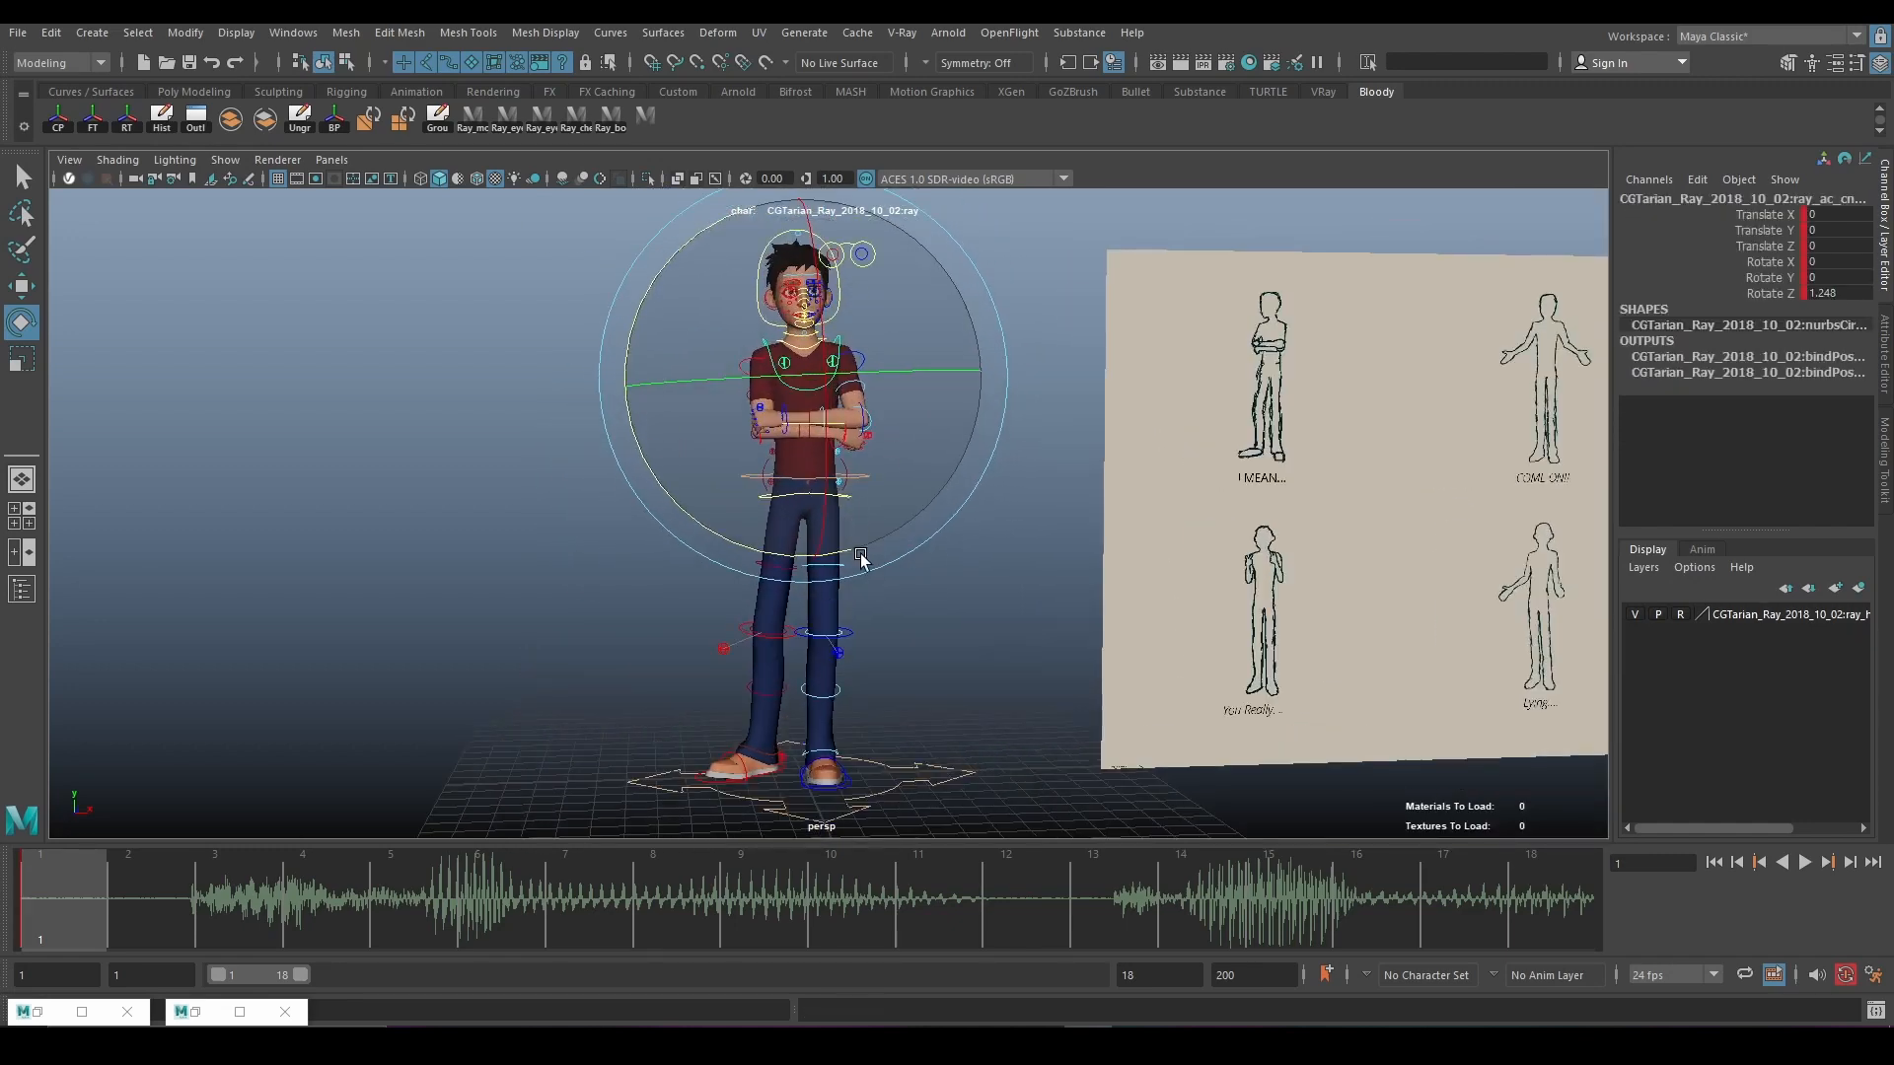
{"action": "left_click_drag", "start_coordinate": [862, 558], "coordinate": [855, 579], "text": "alt"}
{"action": "key", "text": "7"}
{"action": "scroll", "coordinate": [1049, 487], "scroll_direction": "up", "scroll_amount": 2}
{"action": "scroll", "coordinate": [1049, 486], "scroll_direction": "up", "scroll_amount": 1}
{"action": "left_click_drag", "start_coordinate": [1049, 486], "coordinate": [1050, 523], "text": "alt"}
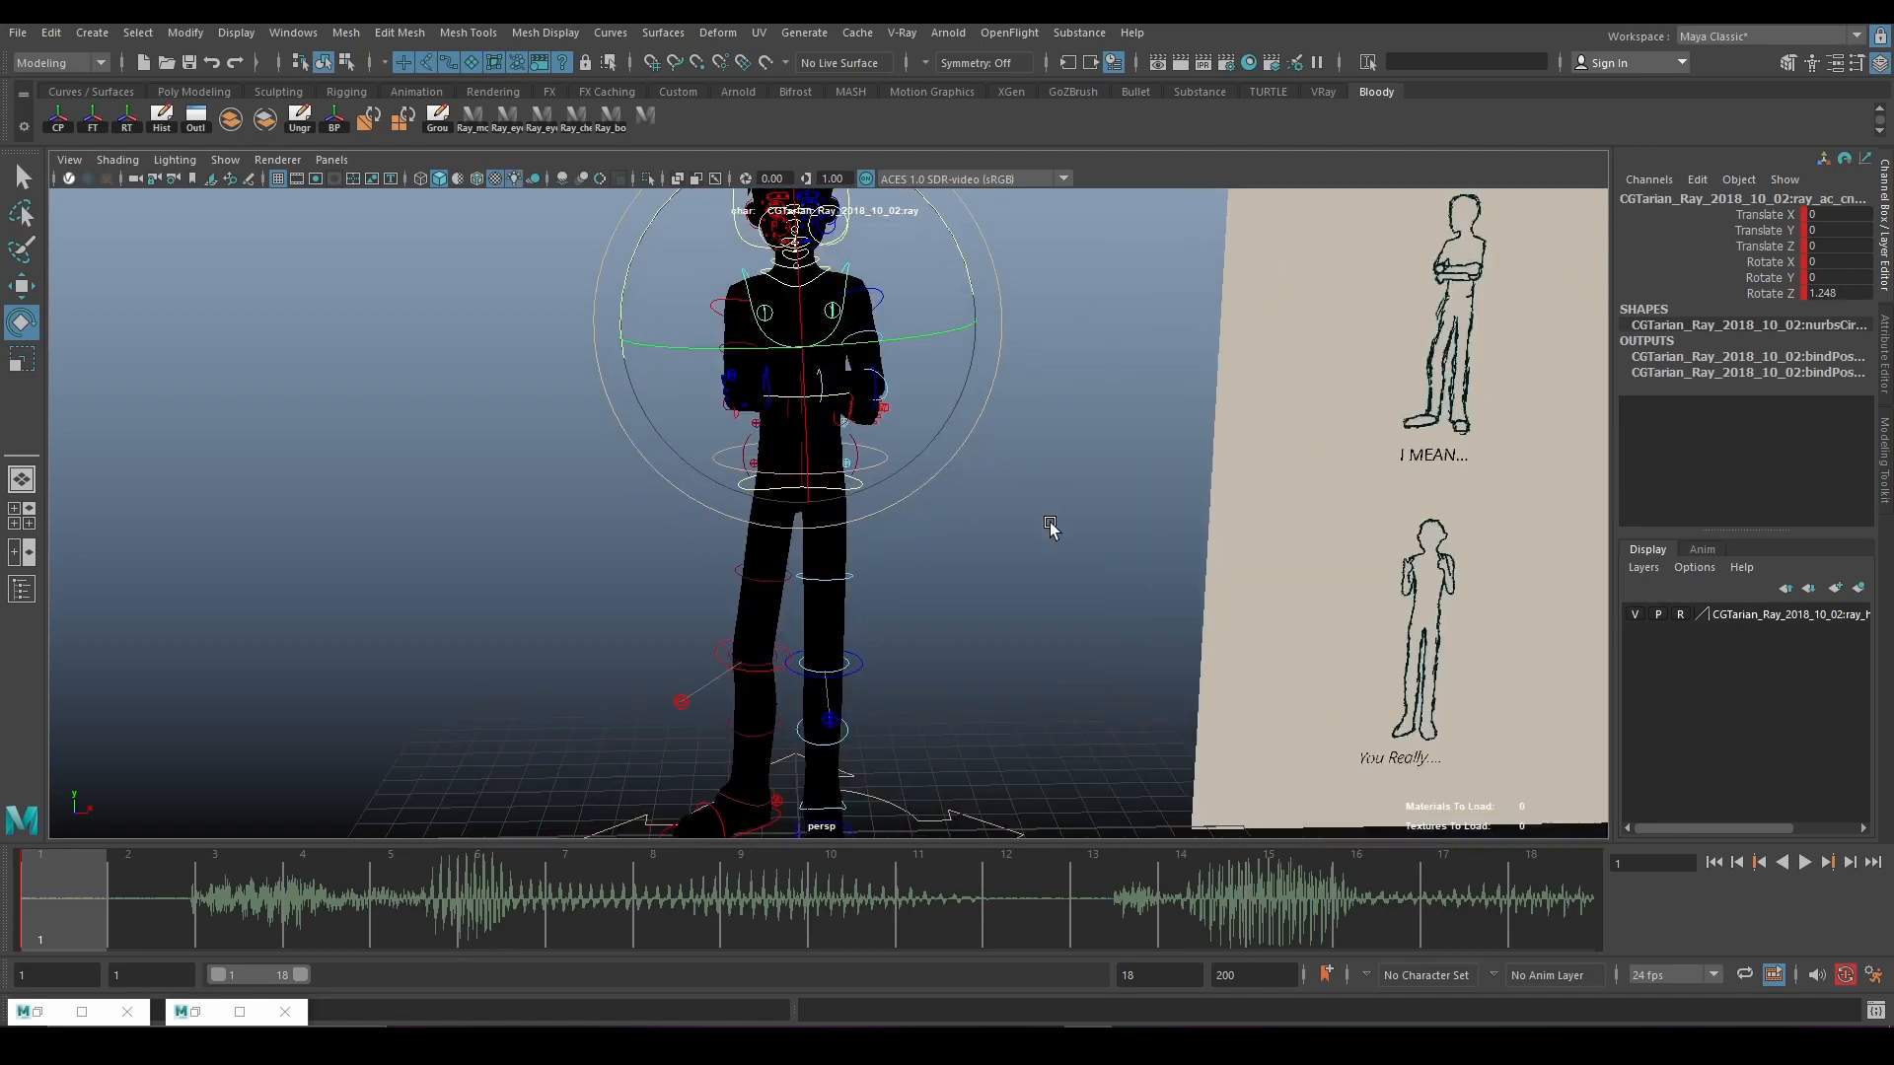
{"action": "scroll", "coordinate": [932, 560], "scroll_direction": "down", "scroll_amount": 3}
{"action": "scroll", "coordinate": [931, 560], "scroll_direction": "up", "scroll_amount": 1}
{"action": "middle_click_drag", "start_coordinate": [795, 795], "coordinate": [790, 708], "text": "alt"}
{"action": "scroll", "coordinate": [790, 708], "scroll_direction": "up", "scroll_amount": 3}
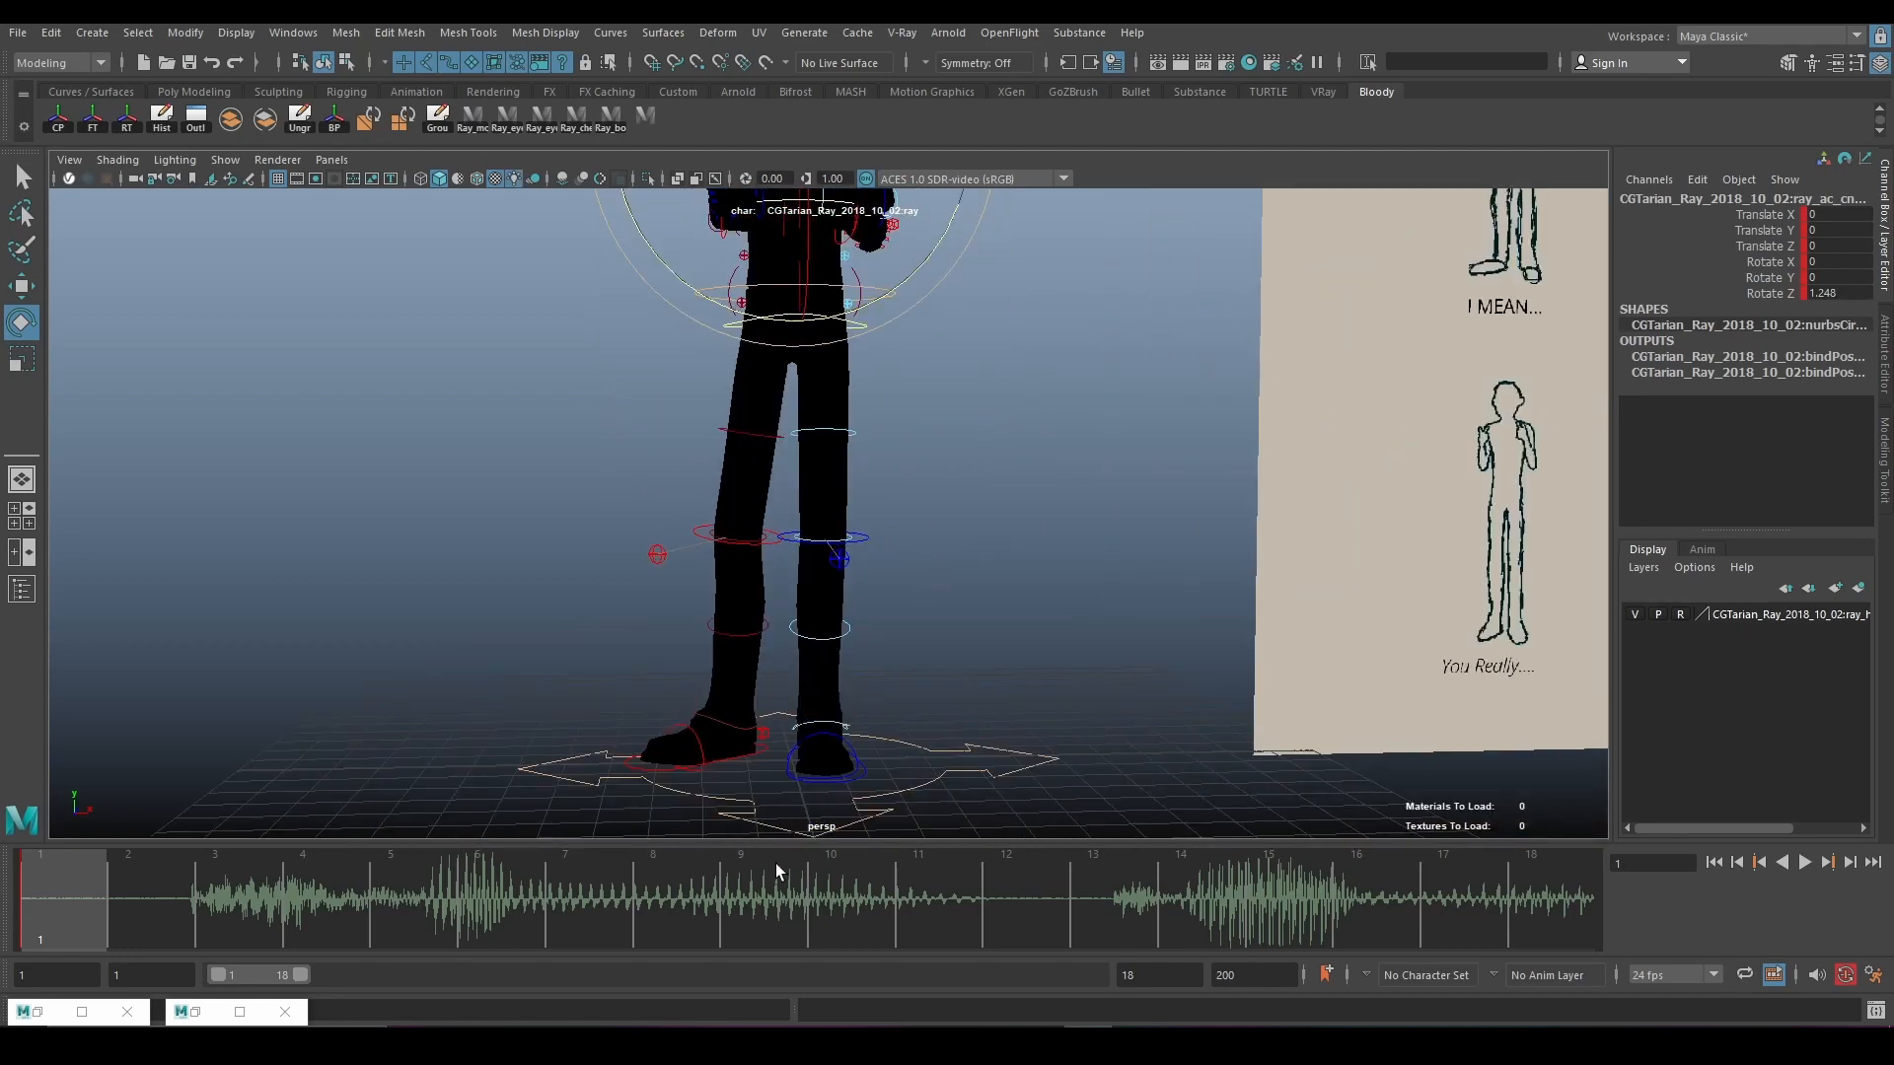
Shift the left foot control to about 0.256 in Translate X and turn it to about 23.5 in Rotate Y.
{"action": "left_click_drag", "start_coordinate": [901, 743], "coordinate": [873, 777], "text": "alt"}
{"action": "key", "text": "w"}
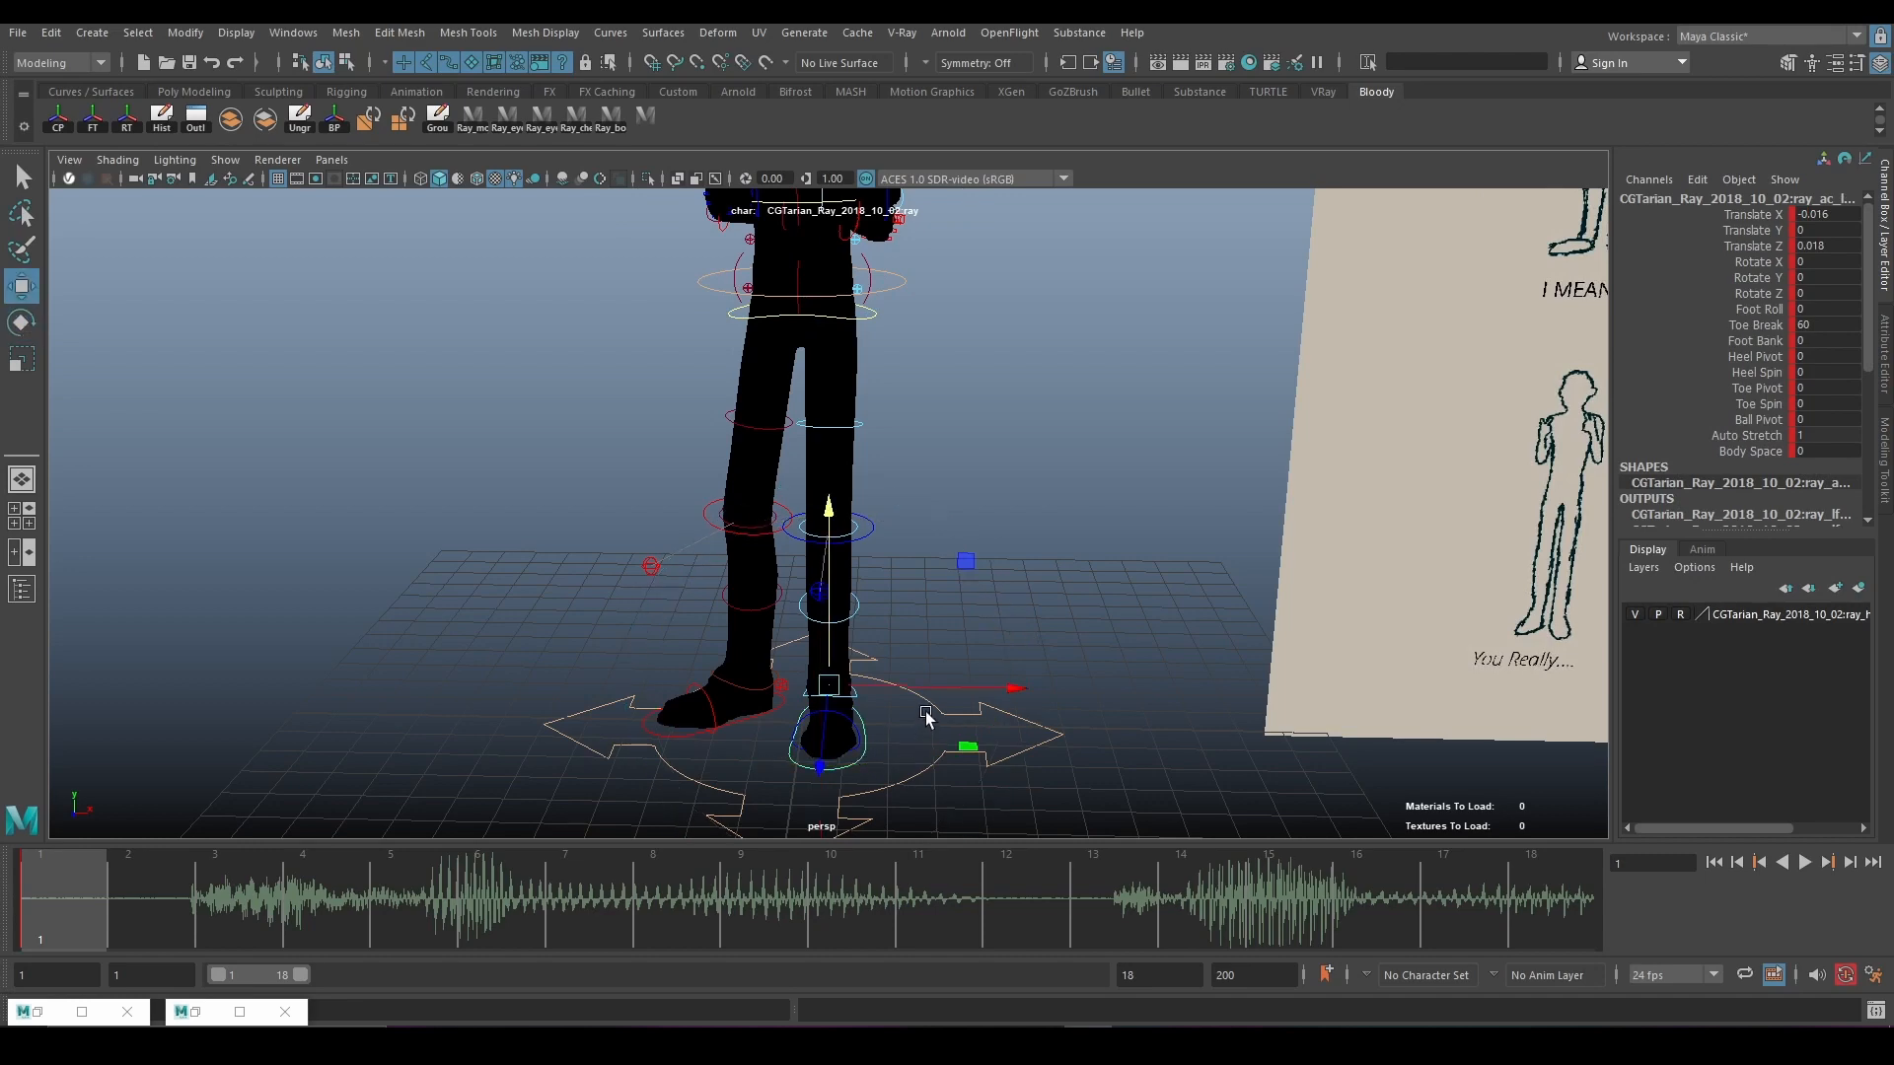
{"action": "mouse_move", "coordinate": [951, 689]}
{"action": "left_mouse_down"}
{"action": "mouse_move", "coordinate": [987, 687]}
{"action": "mouse_move", "coordinate": [957, 688]}
{"action": "left_mouse_up"}
{"action": "key", "text": "e"}
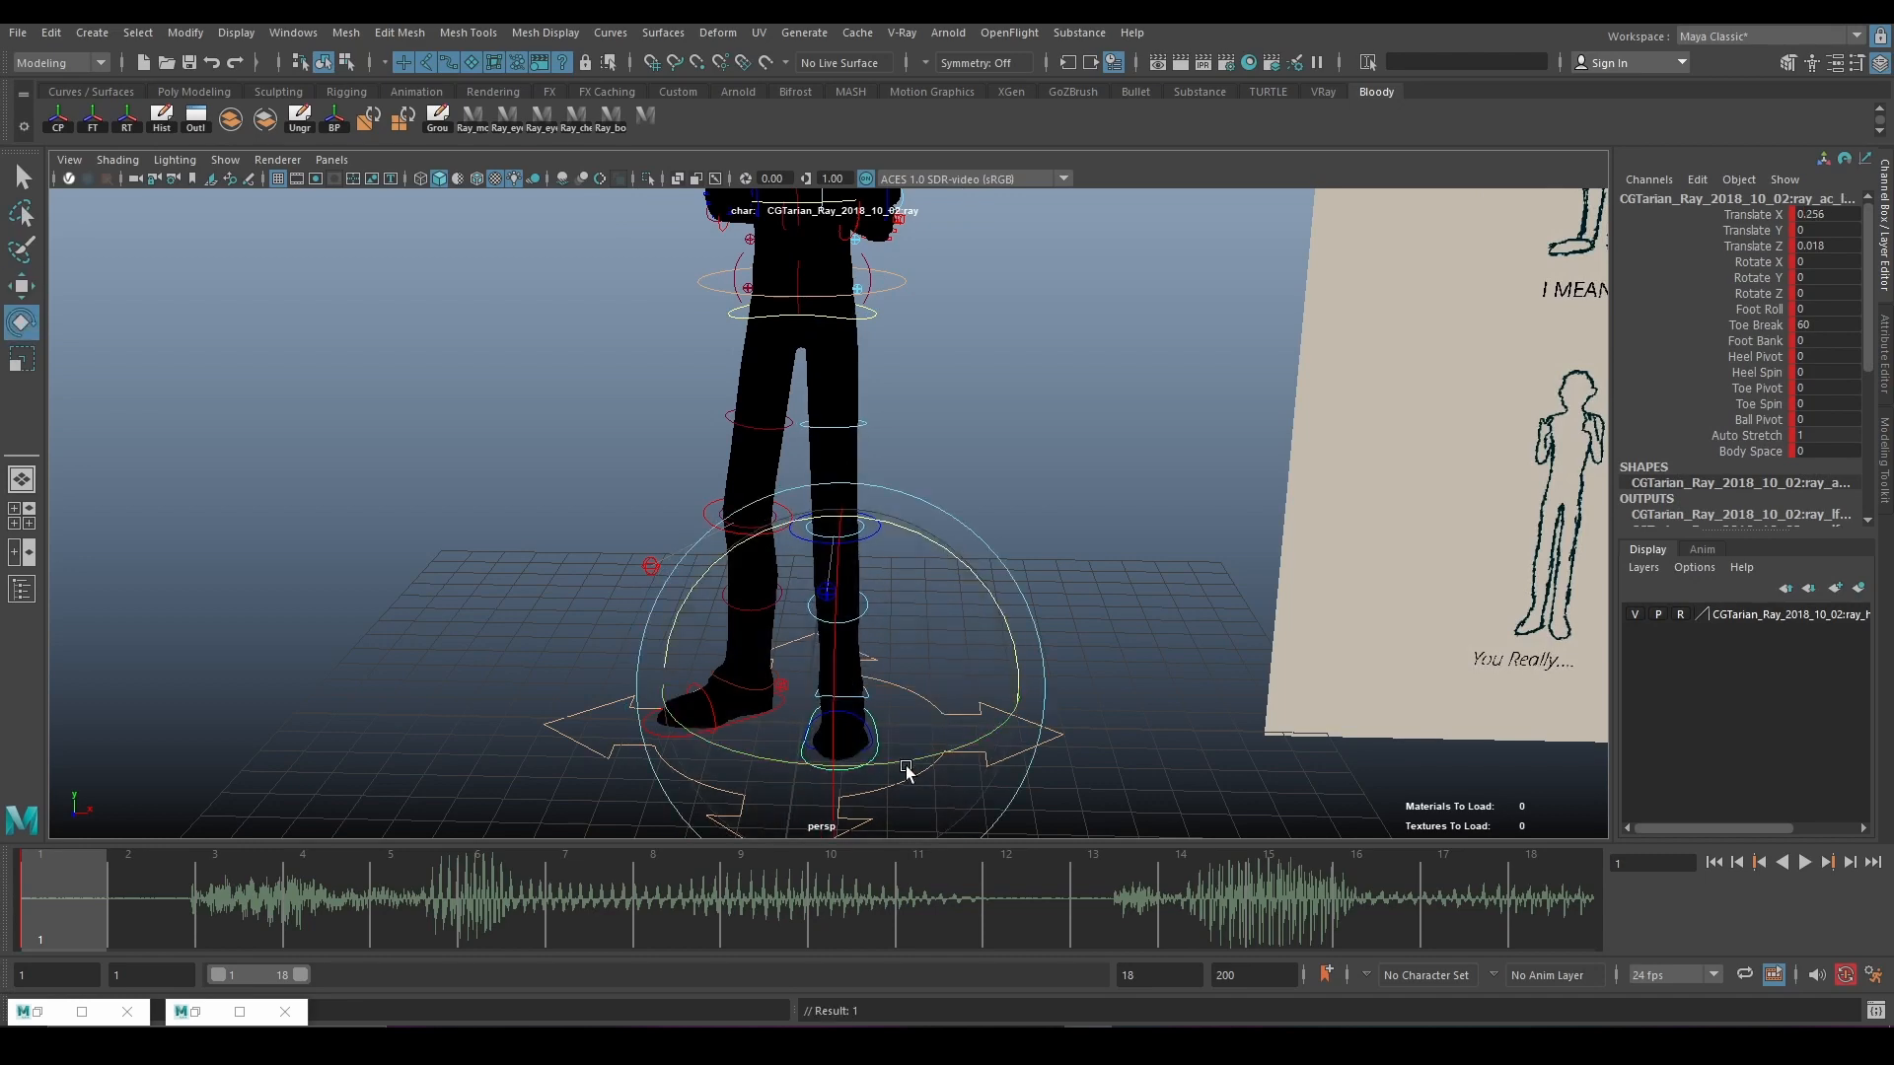
{"action": "left_click_drag", "start_coordinate": [908, 769], "coordinate": [837, 616]}
Turn the head control to about 8.6 in Rotate X, -39.9 in Rotate Y and -3.5 in Rotate Z.
{"action": "scroll", "coordinate": [941, 730], "scroll_direction": "down", "scroll_amount": 5}
{"action": "scroll", "coordinate": [852, 582], "scroll_direction": "up", "scroll_amount": 6}
{"action": "scroll", "coordinate": [900, 506], "scroll_direction": "up", "scroll_amount": 2}
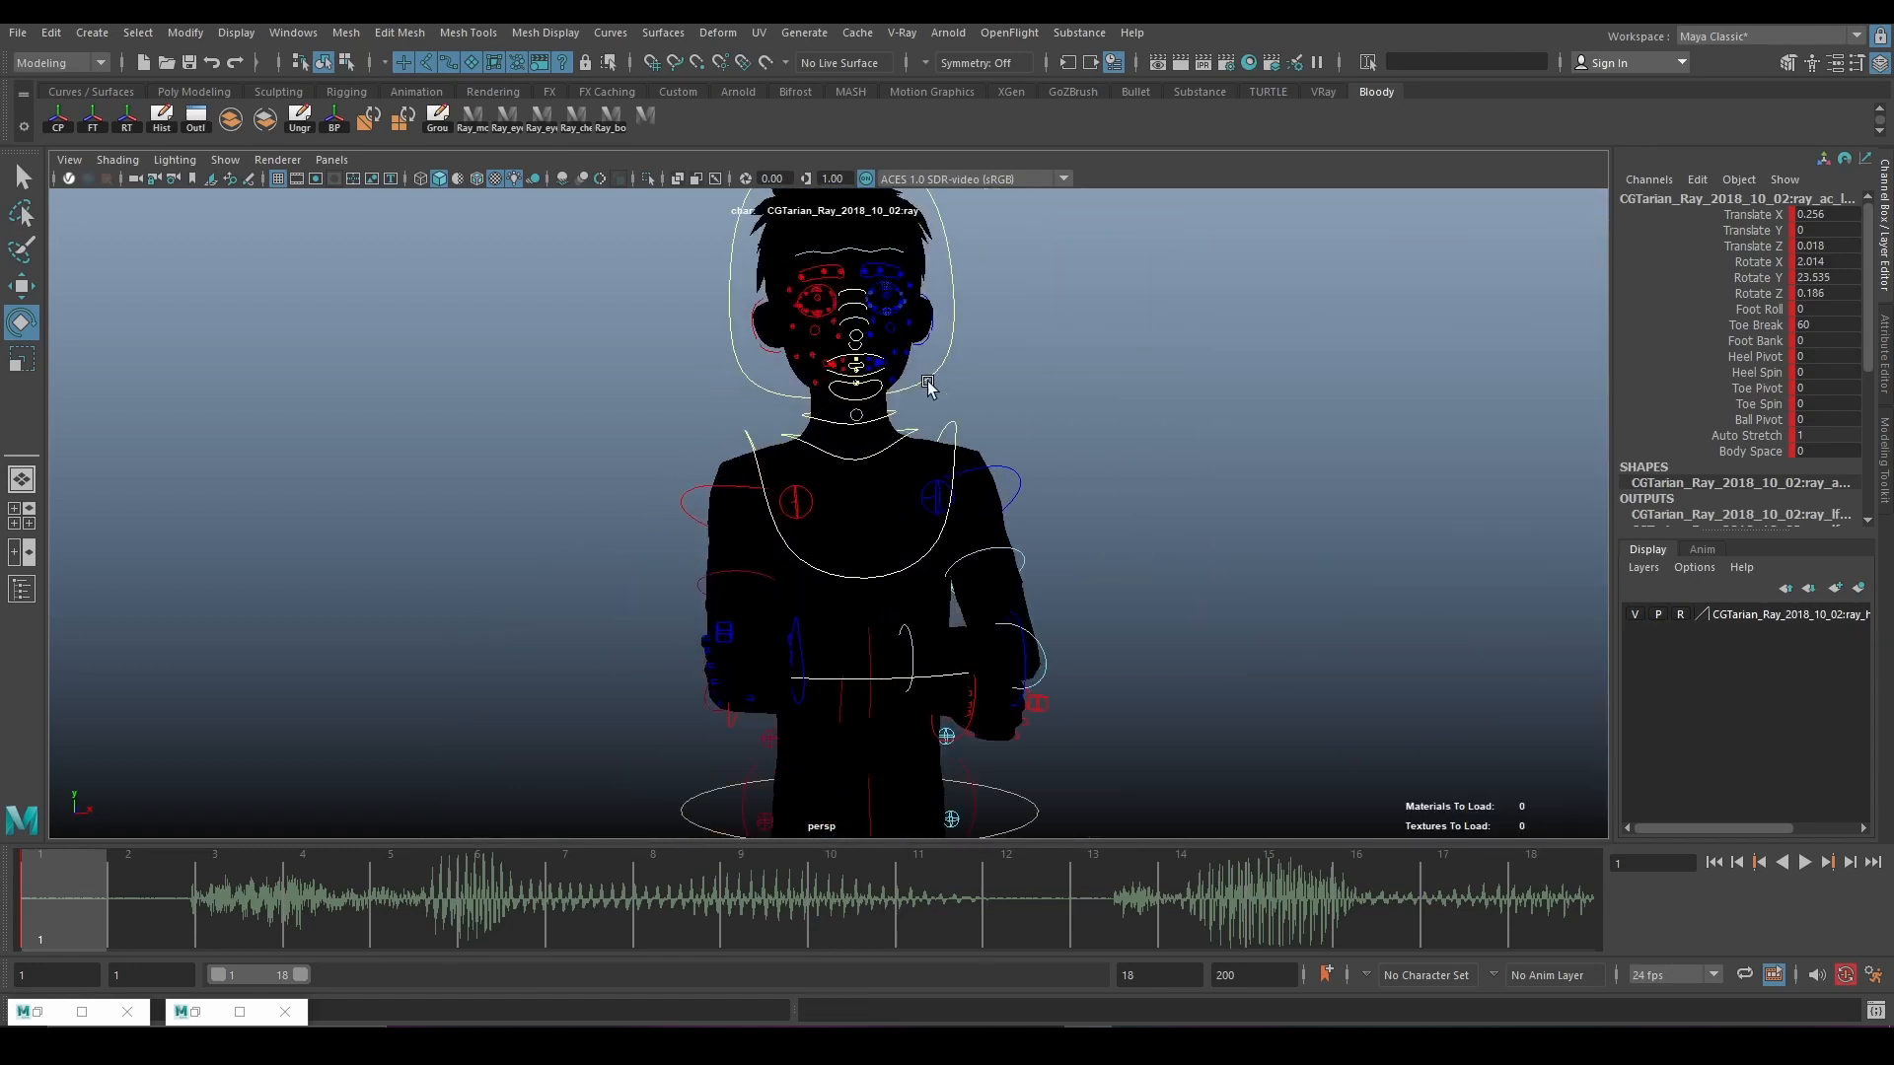
{"action": "left_click", "coordinate": [955, 397]}
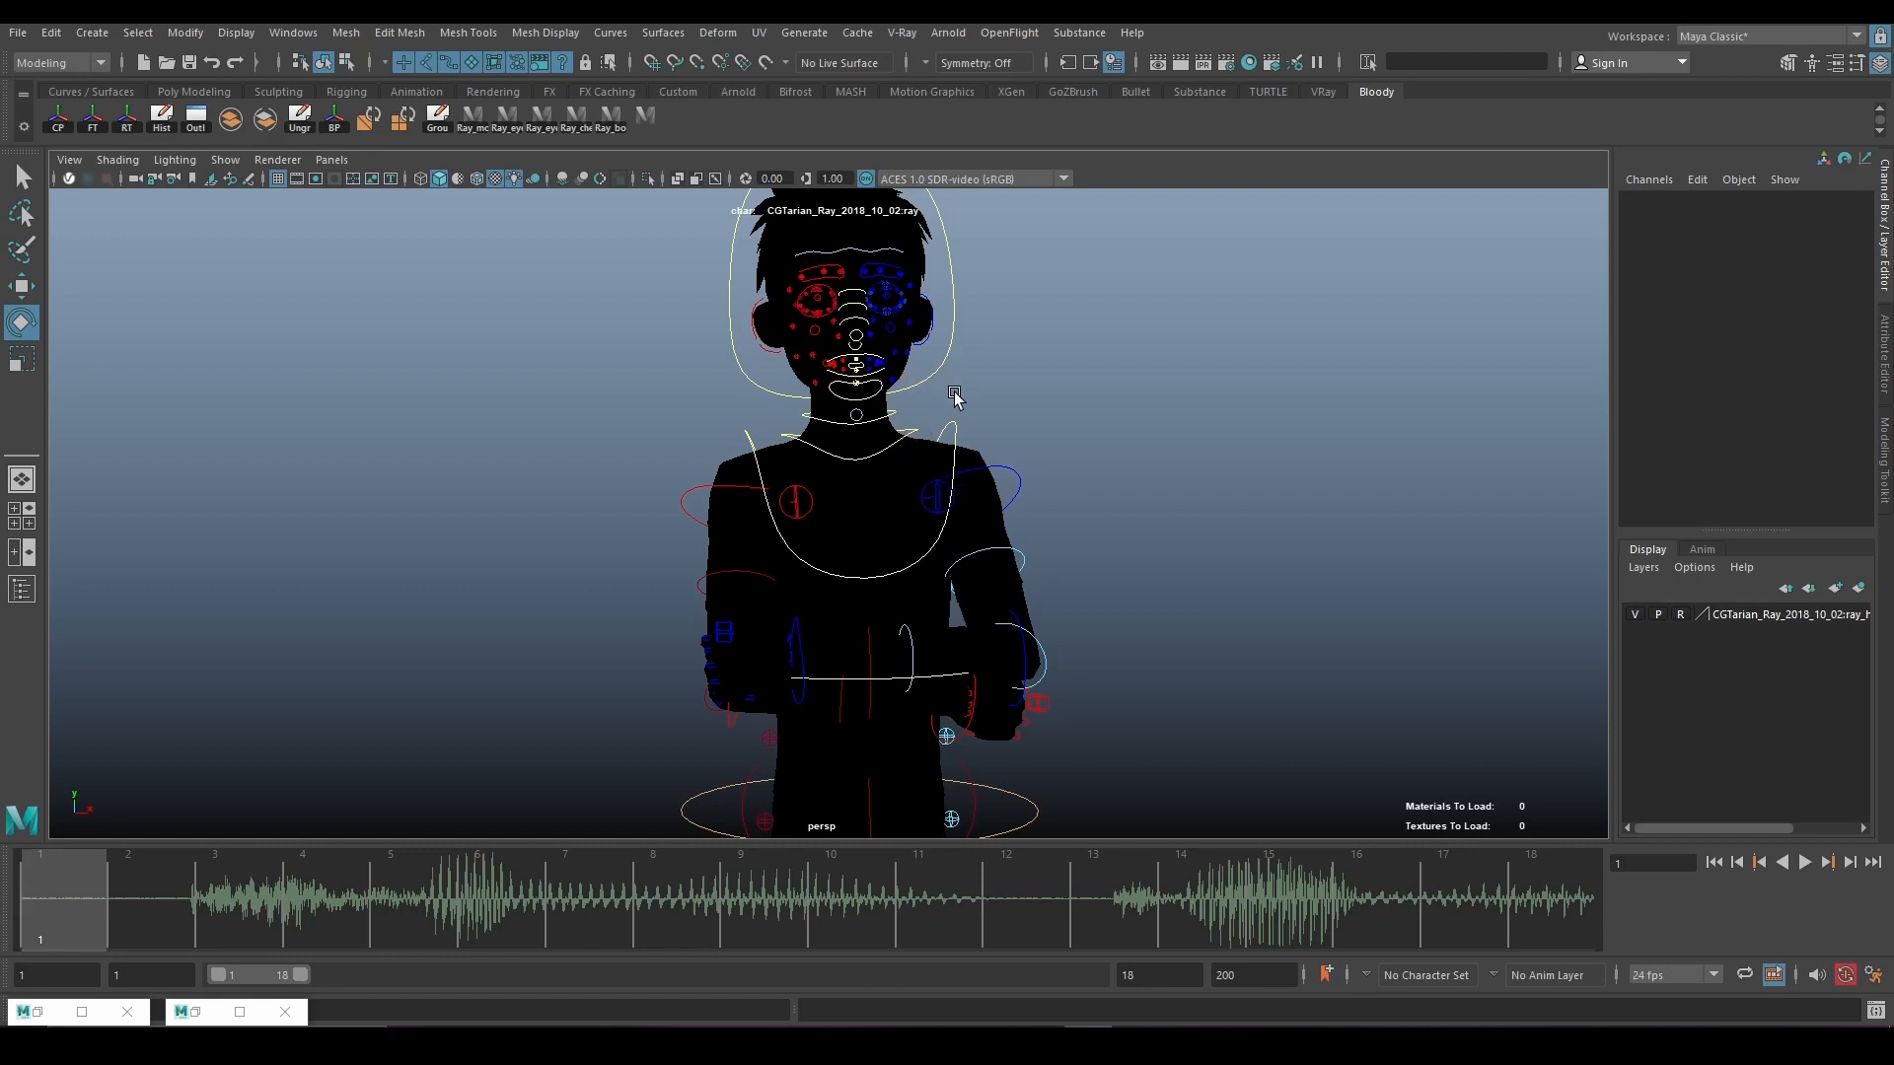
{"action": "left_click_drag", "start_coordinate": [916, 493], "coordinate": [891, 495], "text": "alt"}
{"action": "left_click", "coordinate": [935, 386]}
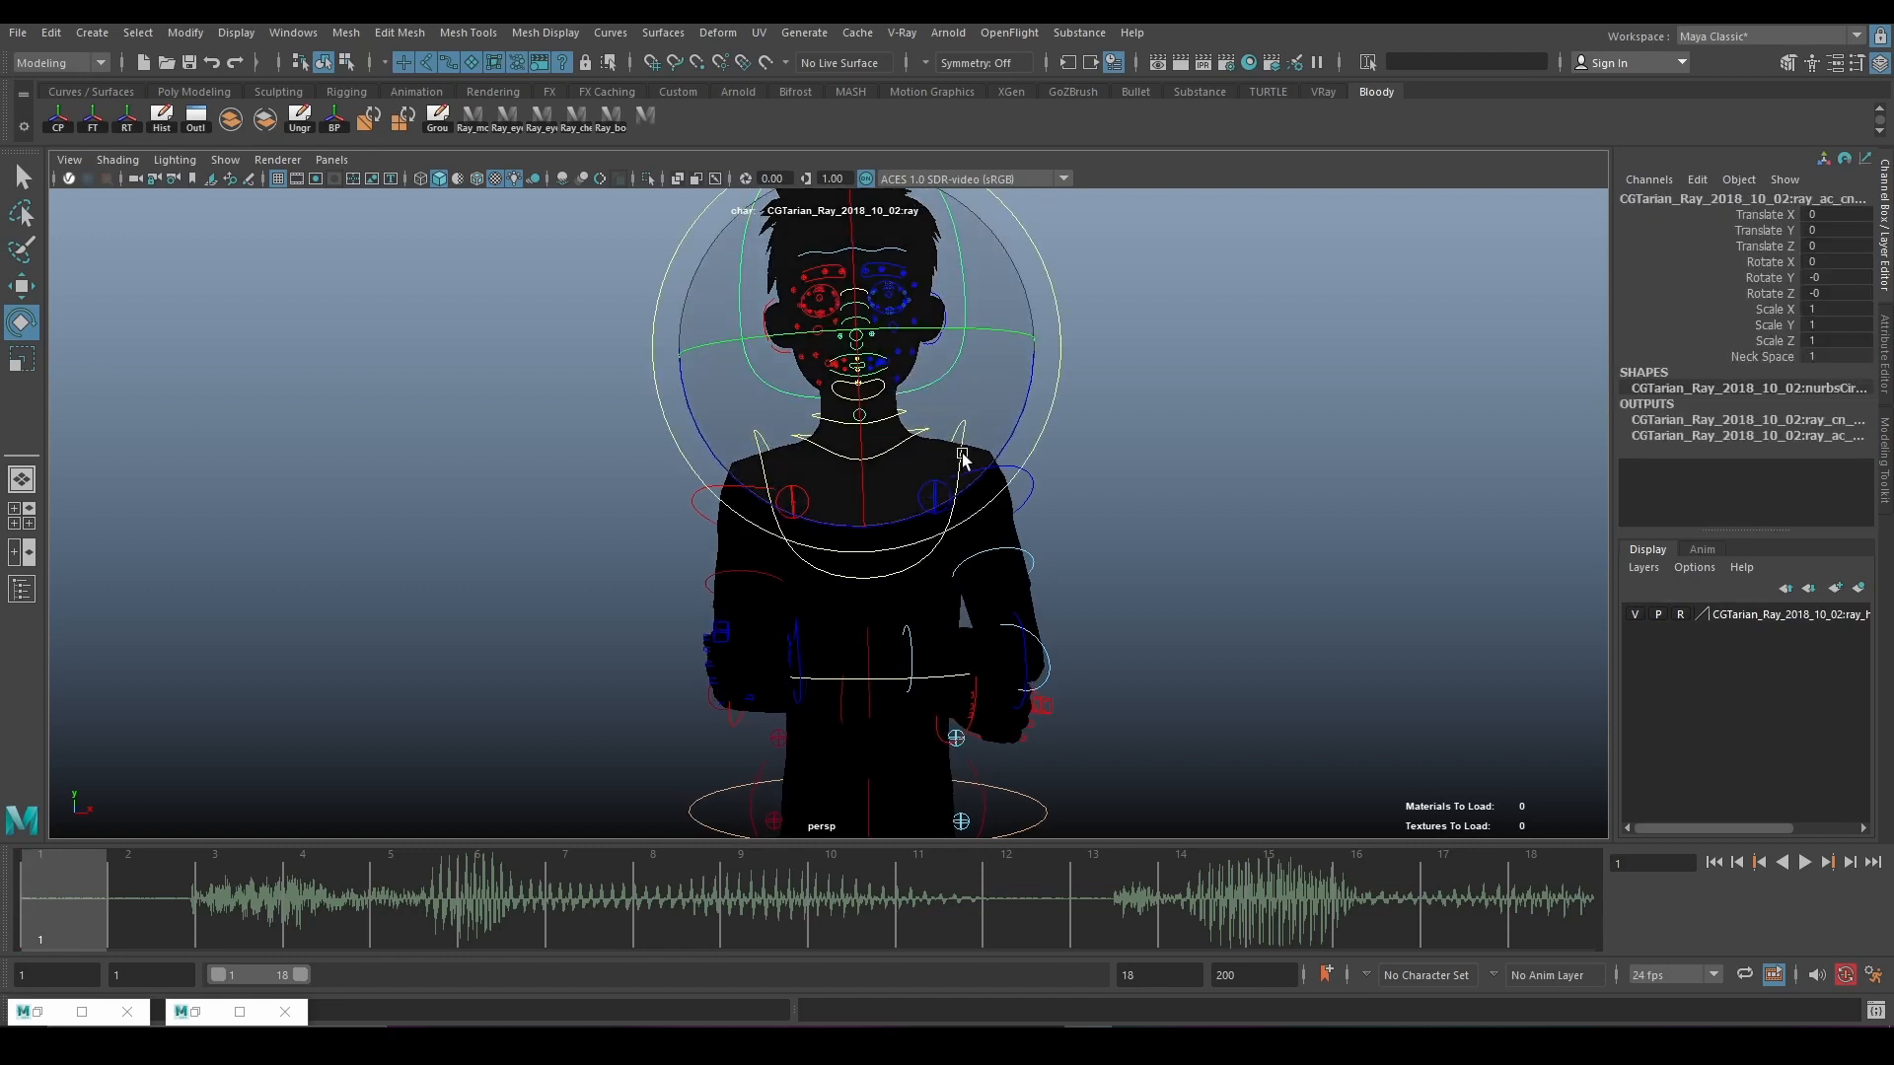
{"action": "mouse_move", "coordinate": [964, 491]}
{"action": "left_mouse_down"}
{"action": "mouse_move", "coordinate": [913, 410]}
{"action": "mouse_move", "coordinate": [786, 414]}
{"action": "mouse_move", "coordinate": [815, 281]}
{"action": "mouse_move", "coordinate": [857, 314]}
{"action": "mouse_move", "coordinate": [822, 342]}
{"action": "mouse_move", "coordinate": [844, 288]}
{"action": "left_mouse_up"}
Compare the full silhouette with the "I MEAN..." sketch and restore the character's normal shaded display.
{"action": "mouse_move", "coordinate": [984, 317]}
{"action": "right_mouse_down", "text": "alt"}
{"action": "mouse_move", "coordinate": [934, 487]}
{"action": "mouse_move", "coordinate": [960, 461]}
{"action": "right_mouse_up", "text": "alt"}
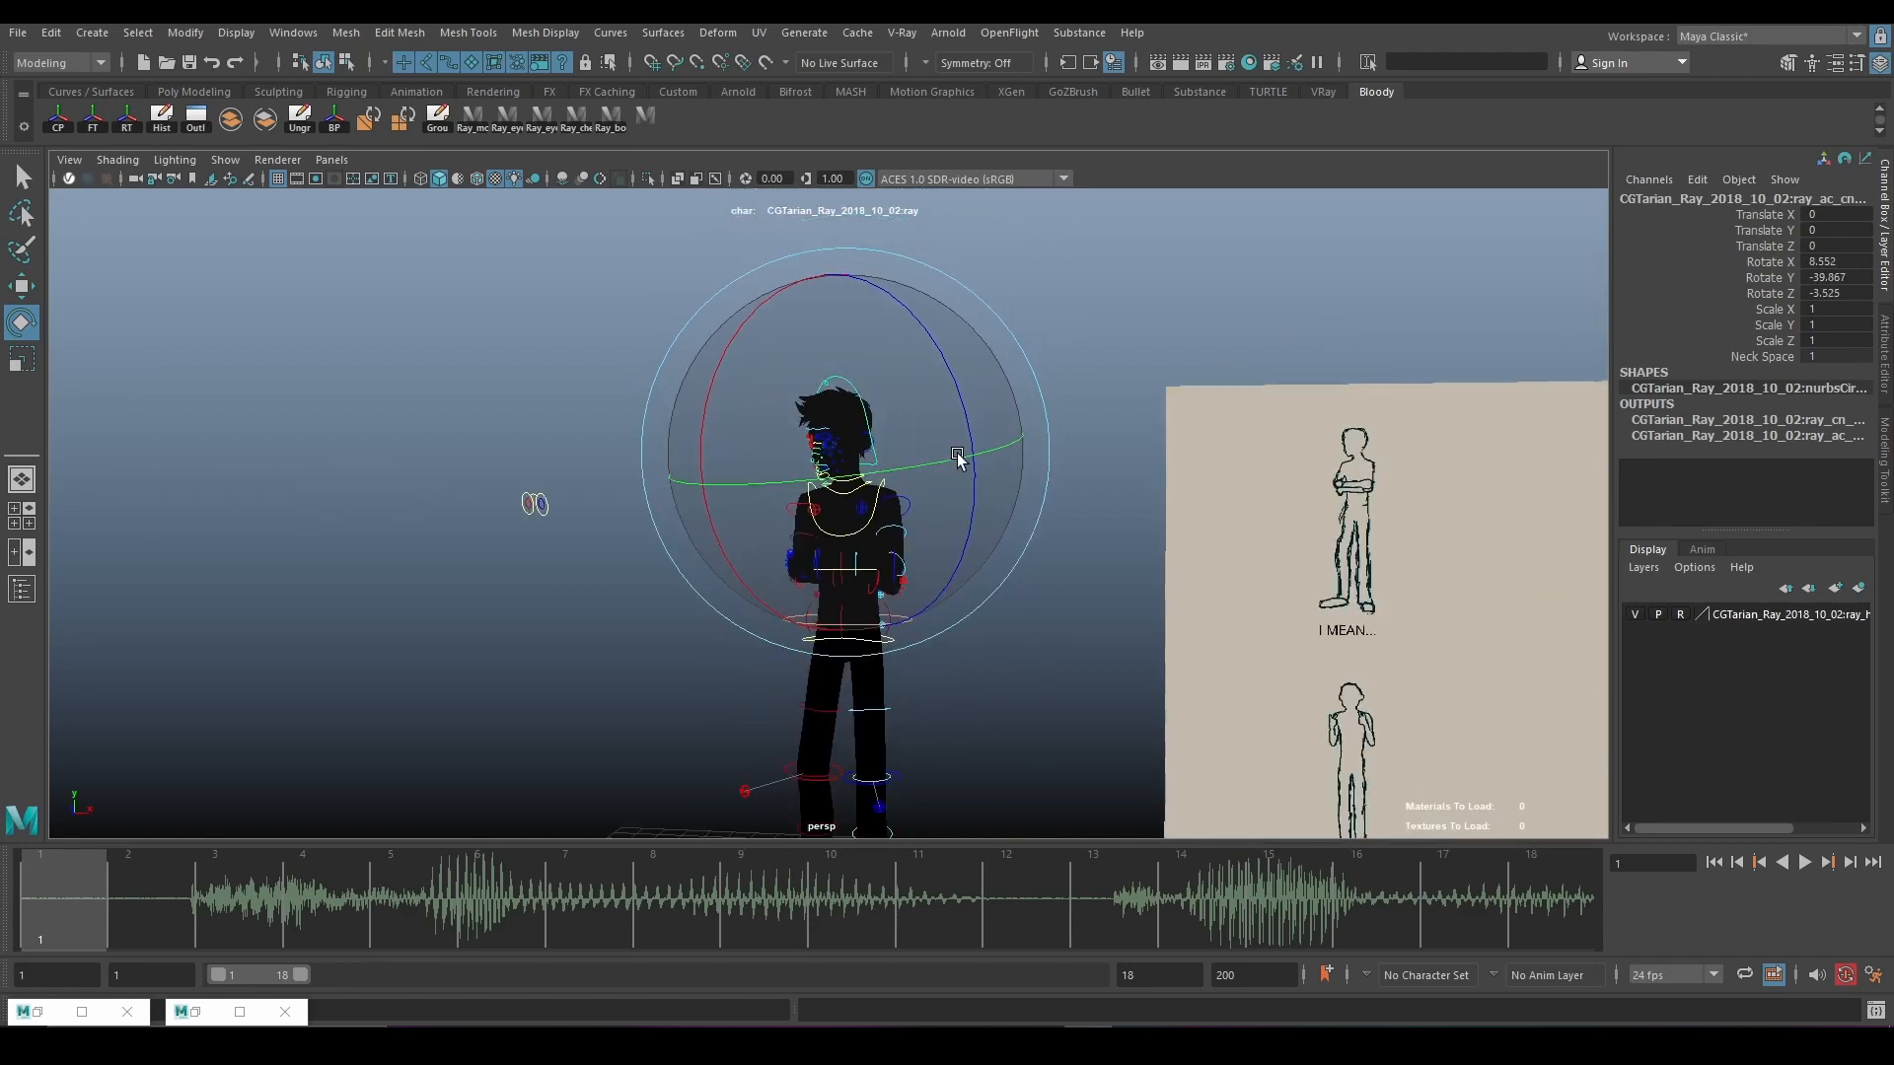
{"action": "middle_click_drag", "start_coordinate": [960, 460], "coordinate": [975, 420], "text": "alt"}
{"action": "scroll", "coordinate": [934, 411], "scroll_direction": "up", "scroll_amount": 1}
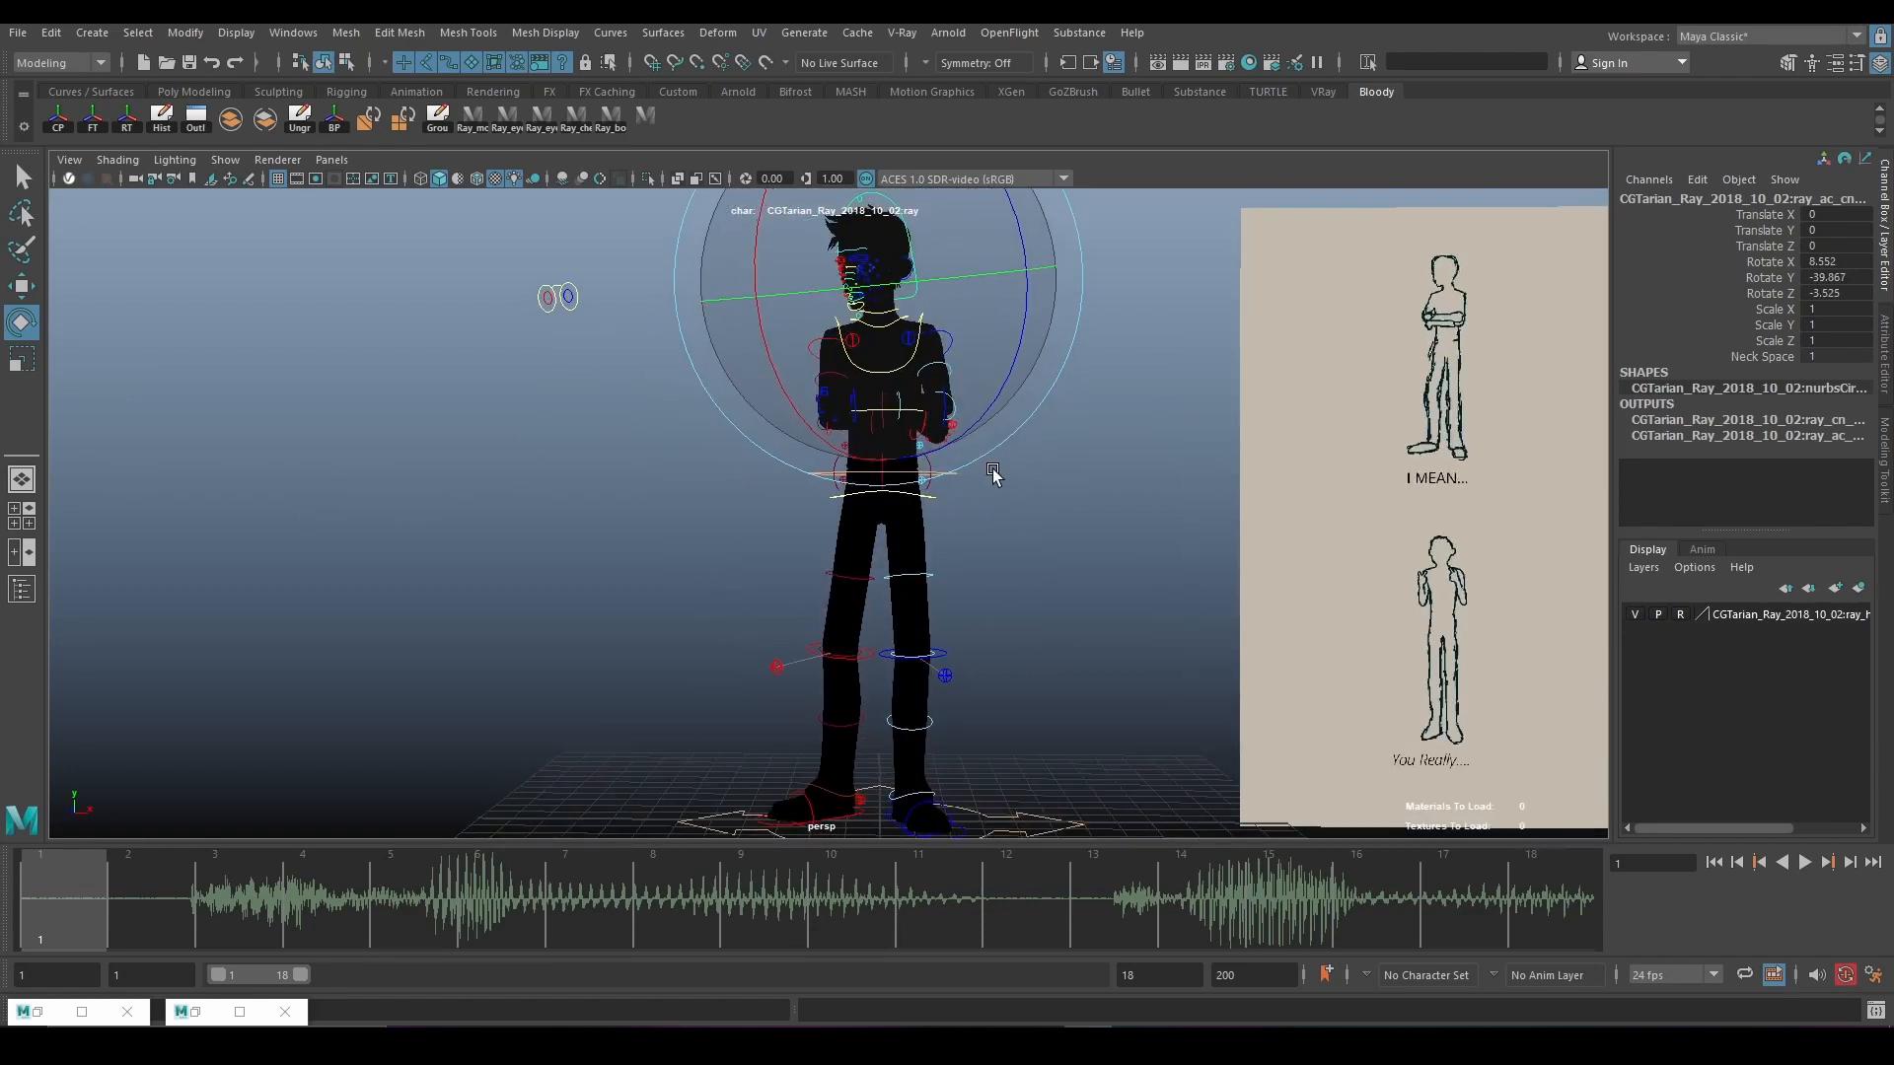
{"action": "scroll", "coordinate": [991, 476], "scroll_direction": "down", "scroll_amount": 1}
{"action": "scroll", "coordinate": [991, 479], "scroll_direction": "up", "scroll_amount": 1}
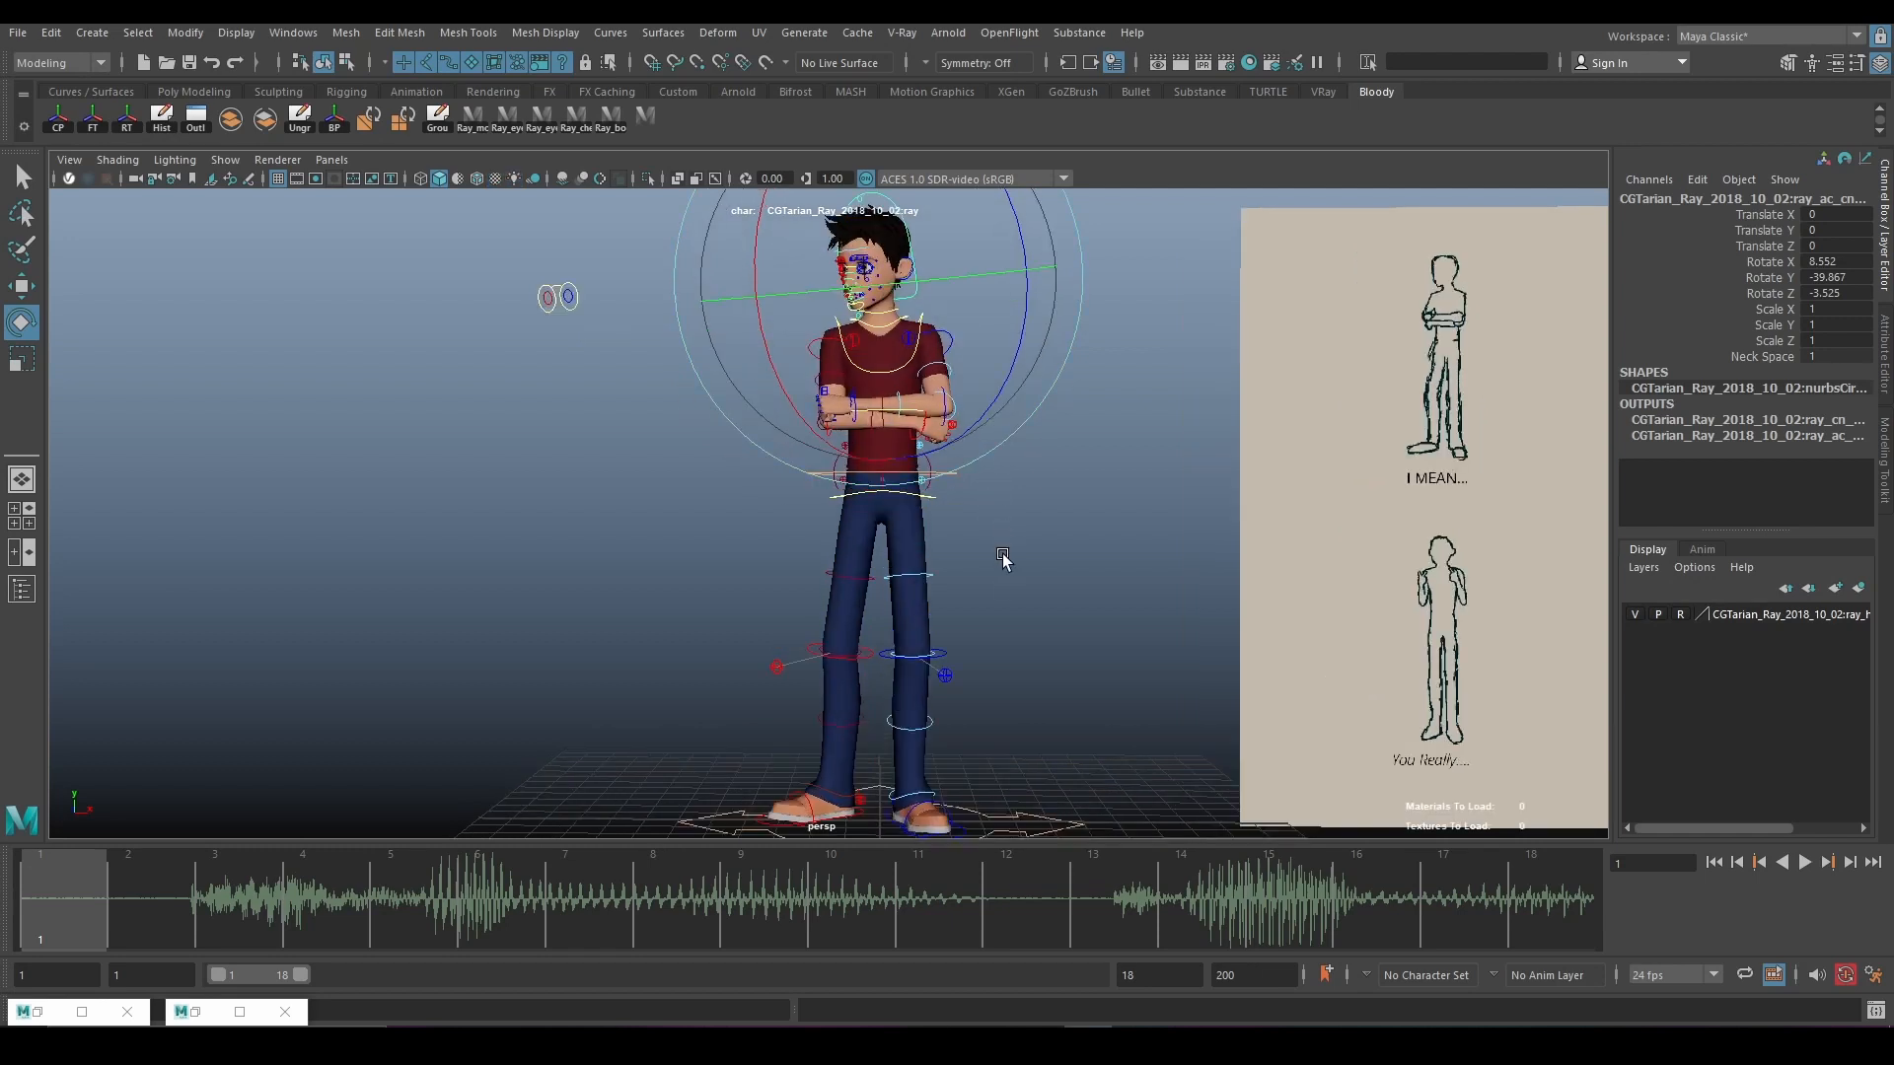
Select all of Ray's body controls and scrub the dialogue audio to frame 14.
{"action": "left_click", "coordinate": [608, 118]}
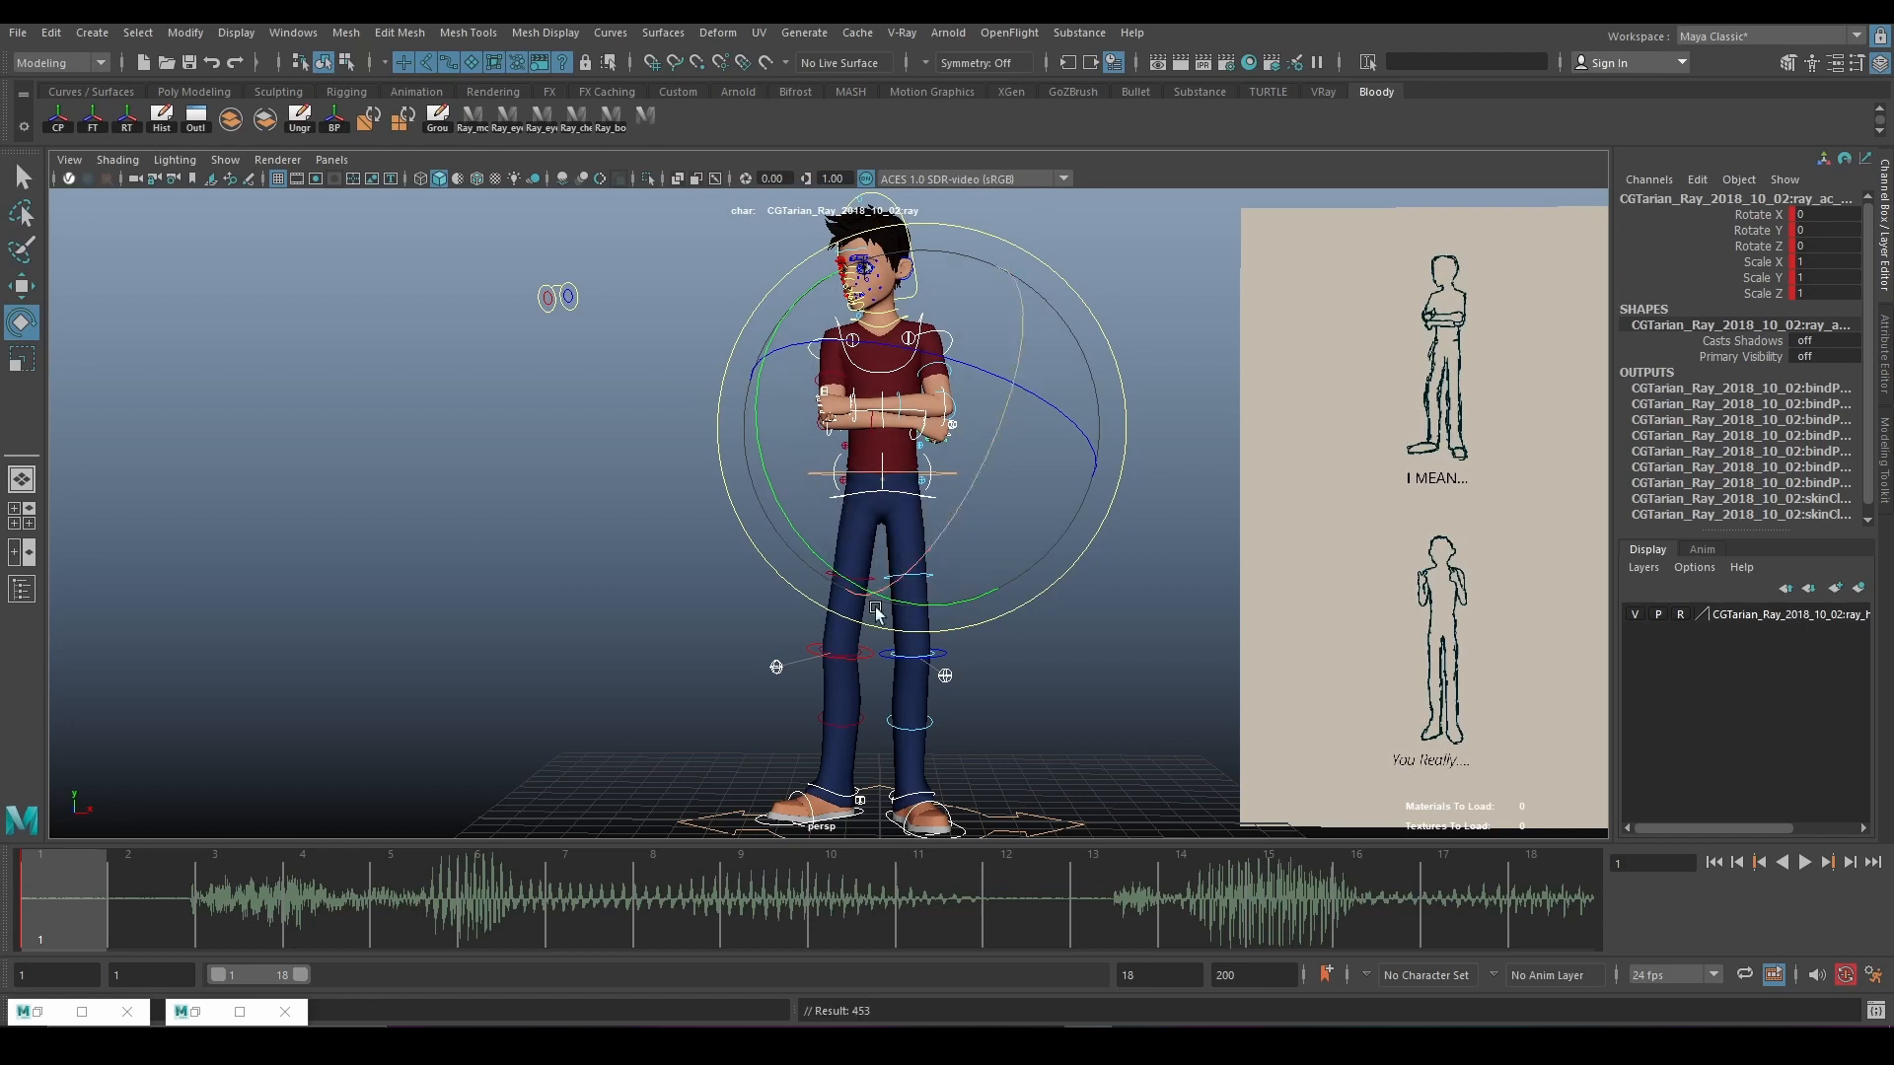
{"action": "left_click_drag", "start_coordinate": [116, 894], "coordinate": [945, 920]}
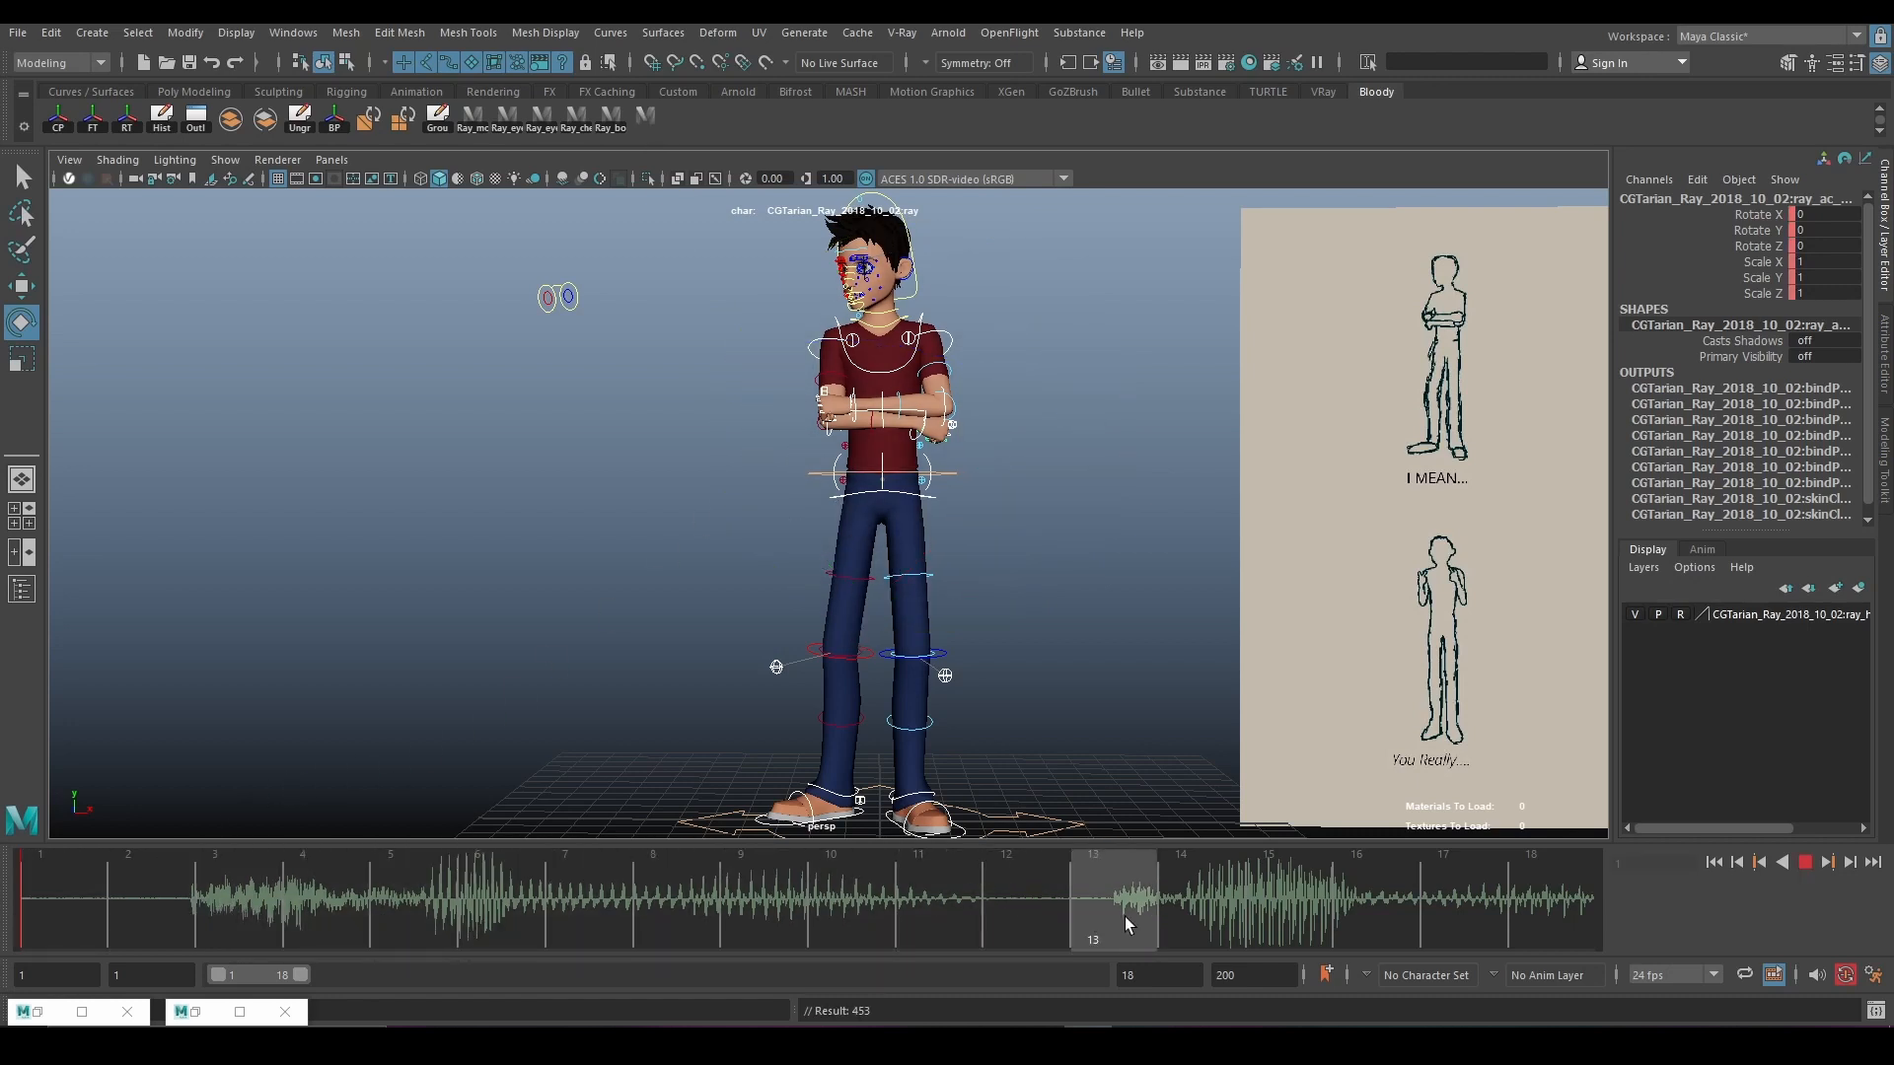
{"action": "mouse_move", "coordinate": [1125, 915]}
{"action": "left_mouse_down"}
{"action": "mouse_move", "coordinate": [60, 916]}
{"action": "mouse_move", "coordinate": [1219, 874]}
{"action": "mouse_move", "coordinate": [1318, 887]}
{"action": "mouse_move", "coordinate": [1239, 894]}
{"action": "mouse_move", "coordinate": [1271, 891]}
{"action": "left_mouse_up"}
{"action": "scroll", "coordinate": [1316, 570], "scroll_direction": "down", "scroll_amount": 4}
{"action": "middle_click_drag", "start_coordinate": [1316, 570], "coordinate": [1097, 548], "text": "alt"}
{"action": "mouse_move", "coordinate": [1206, 909]}
{"action": "left_mouse_down"}
{"action": "mouse_move", "coordinate": [1175, 919]}
{"action": "mouse_move", "coordinate": [1255, 910]}
{"action": "mouse_move", "coordinate": [1205, 909]}
{"action": "left_mouse_up"}
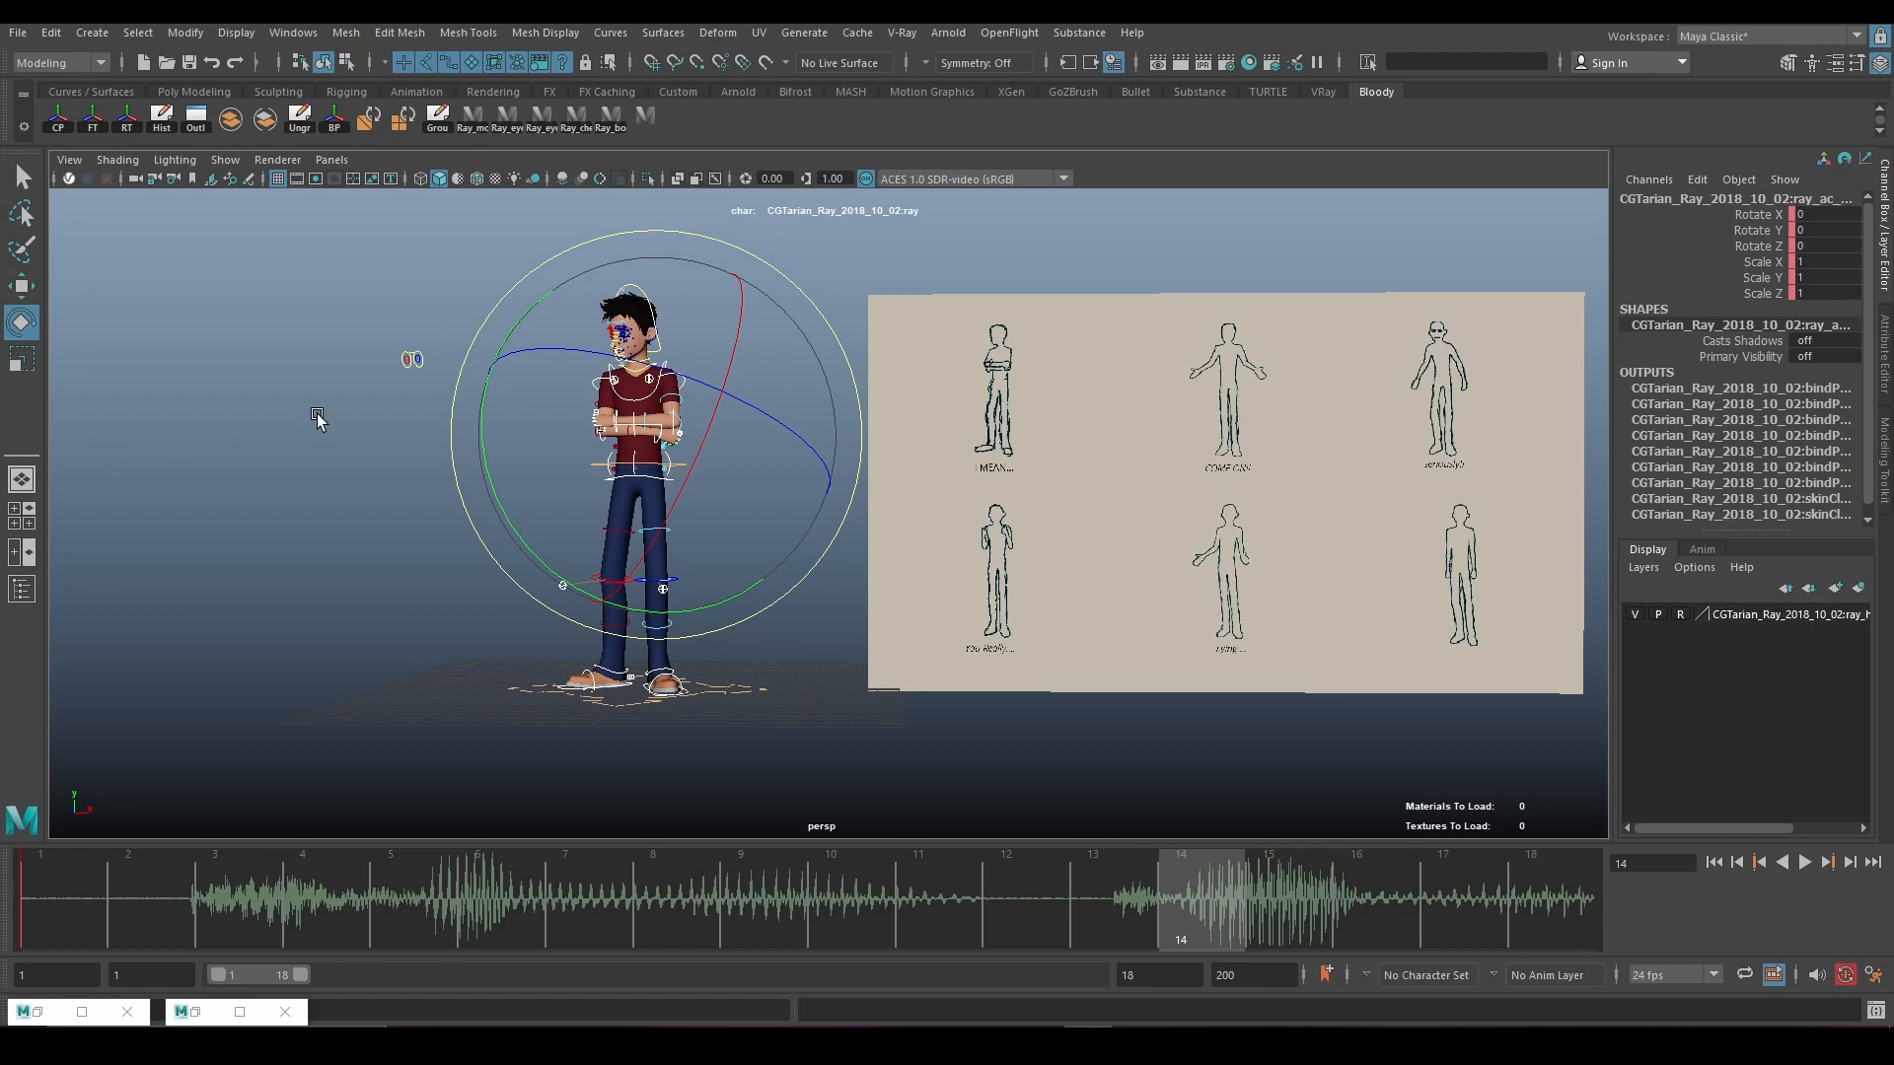
Set a key for the crossed-arms pose on all body controls at frame 14 and clear the selection.
{"action": "scroll", "coordinate": [585, 604], "scroll_direction": "up", "scroll_amount": 2}
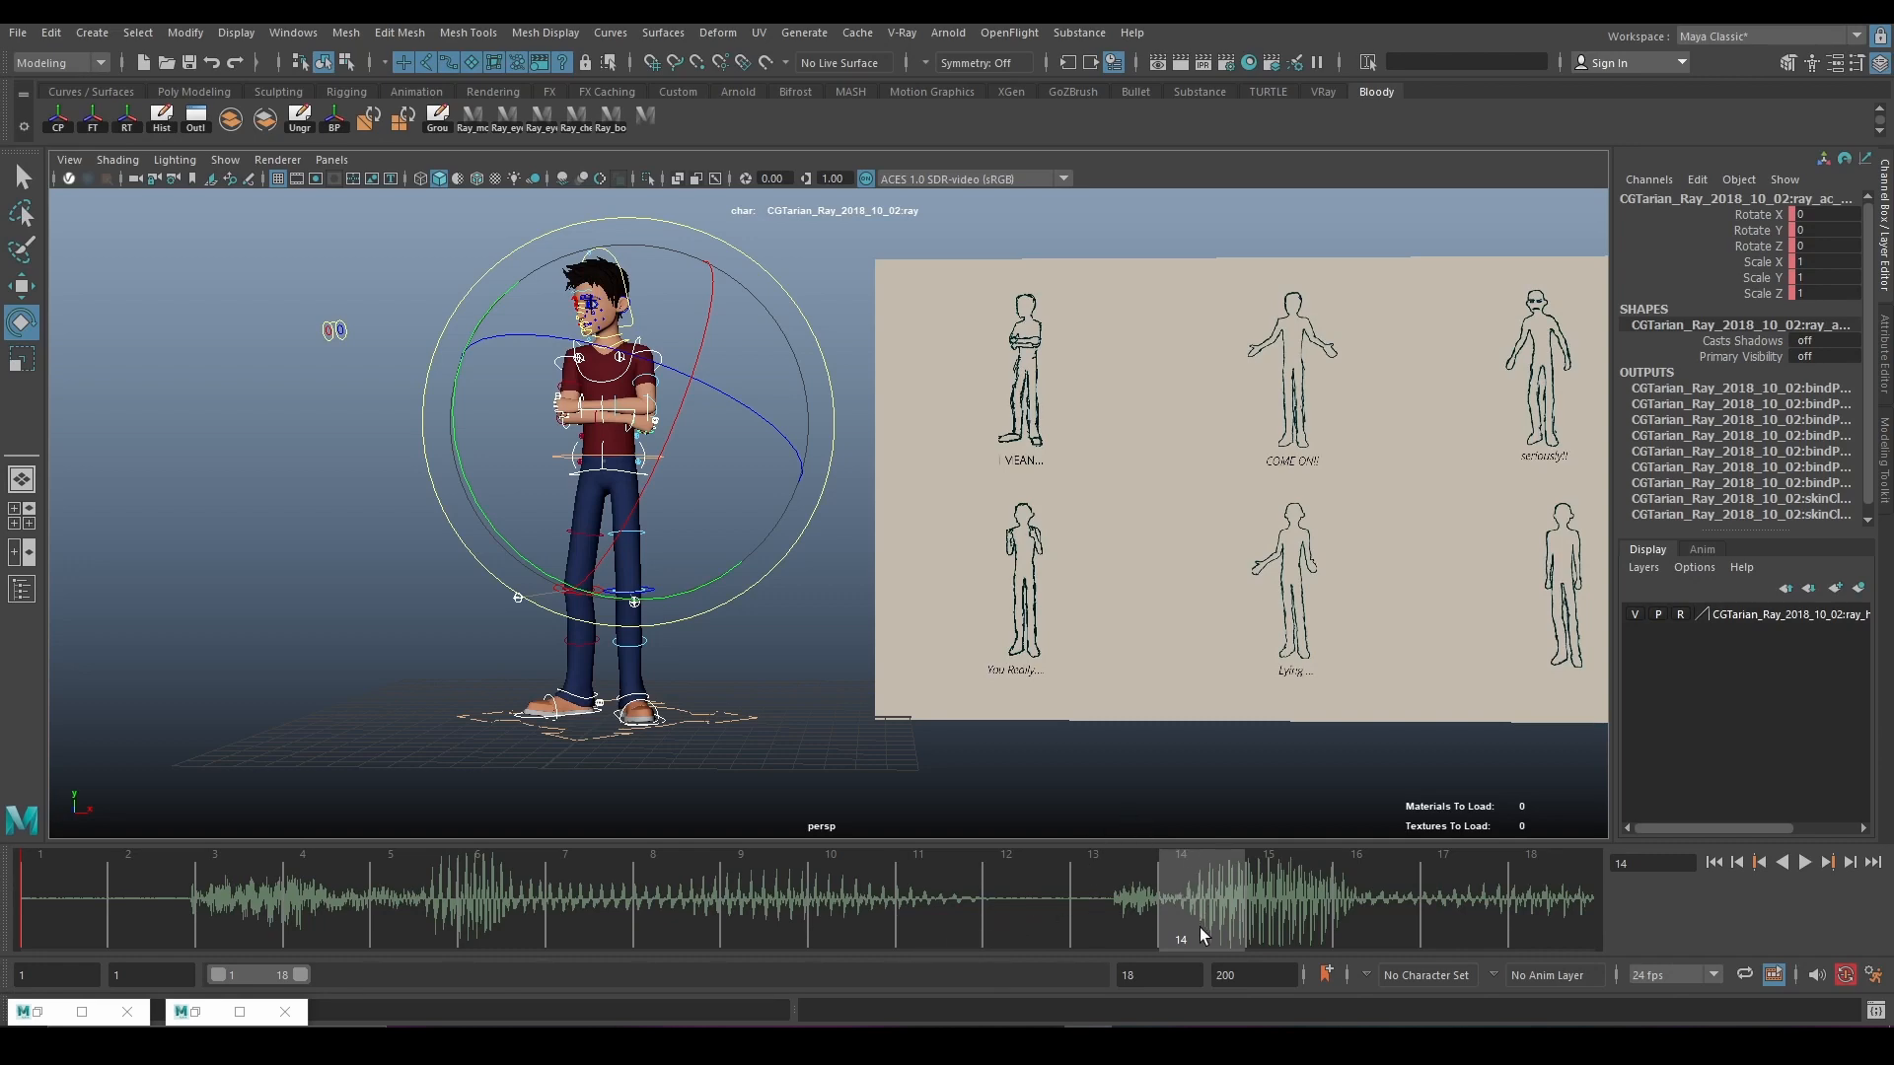
{"action": "scroll", "coordinate": [772, 424], "scroll_direction": "up", "scroll_amount": 5}
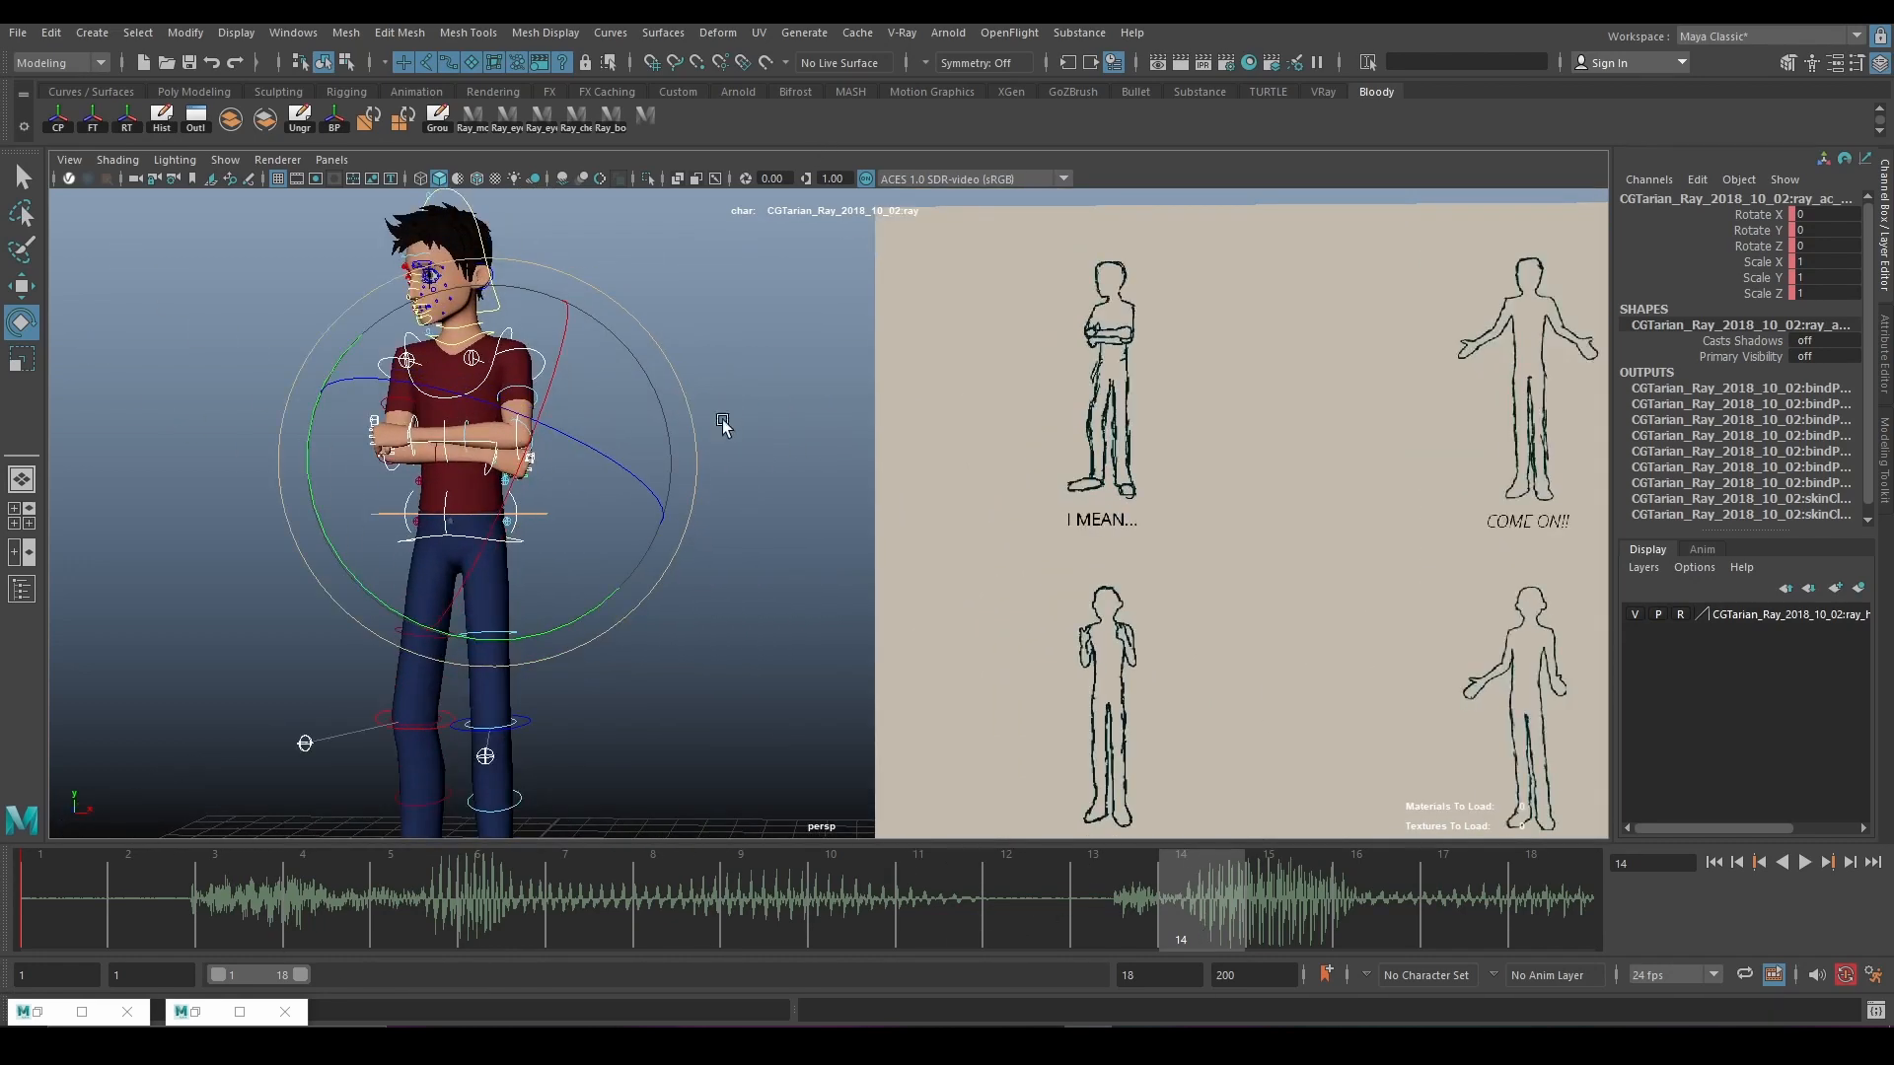
{"action": "scroll", "coordinate": [702, 420], "scroll_direction": "up", "scroll_amount": 3}
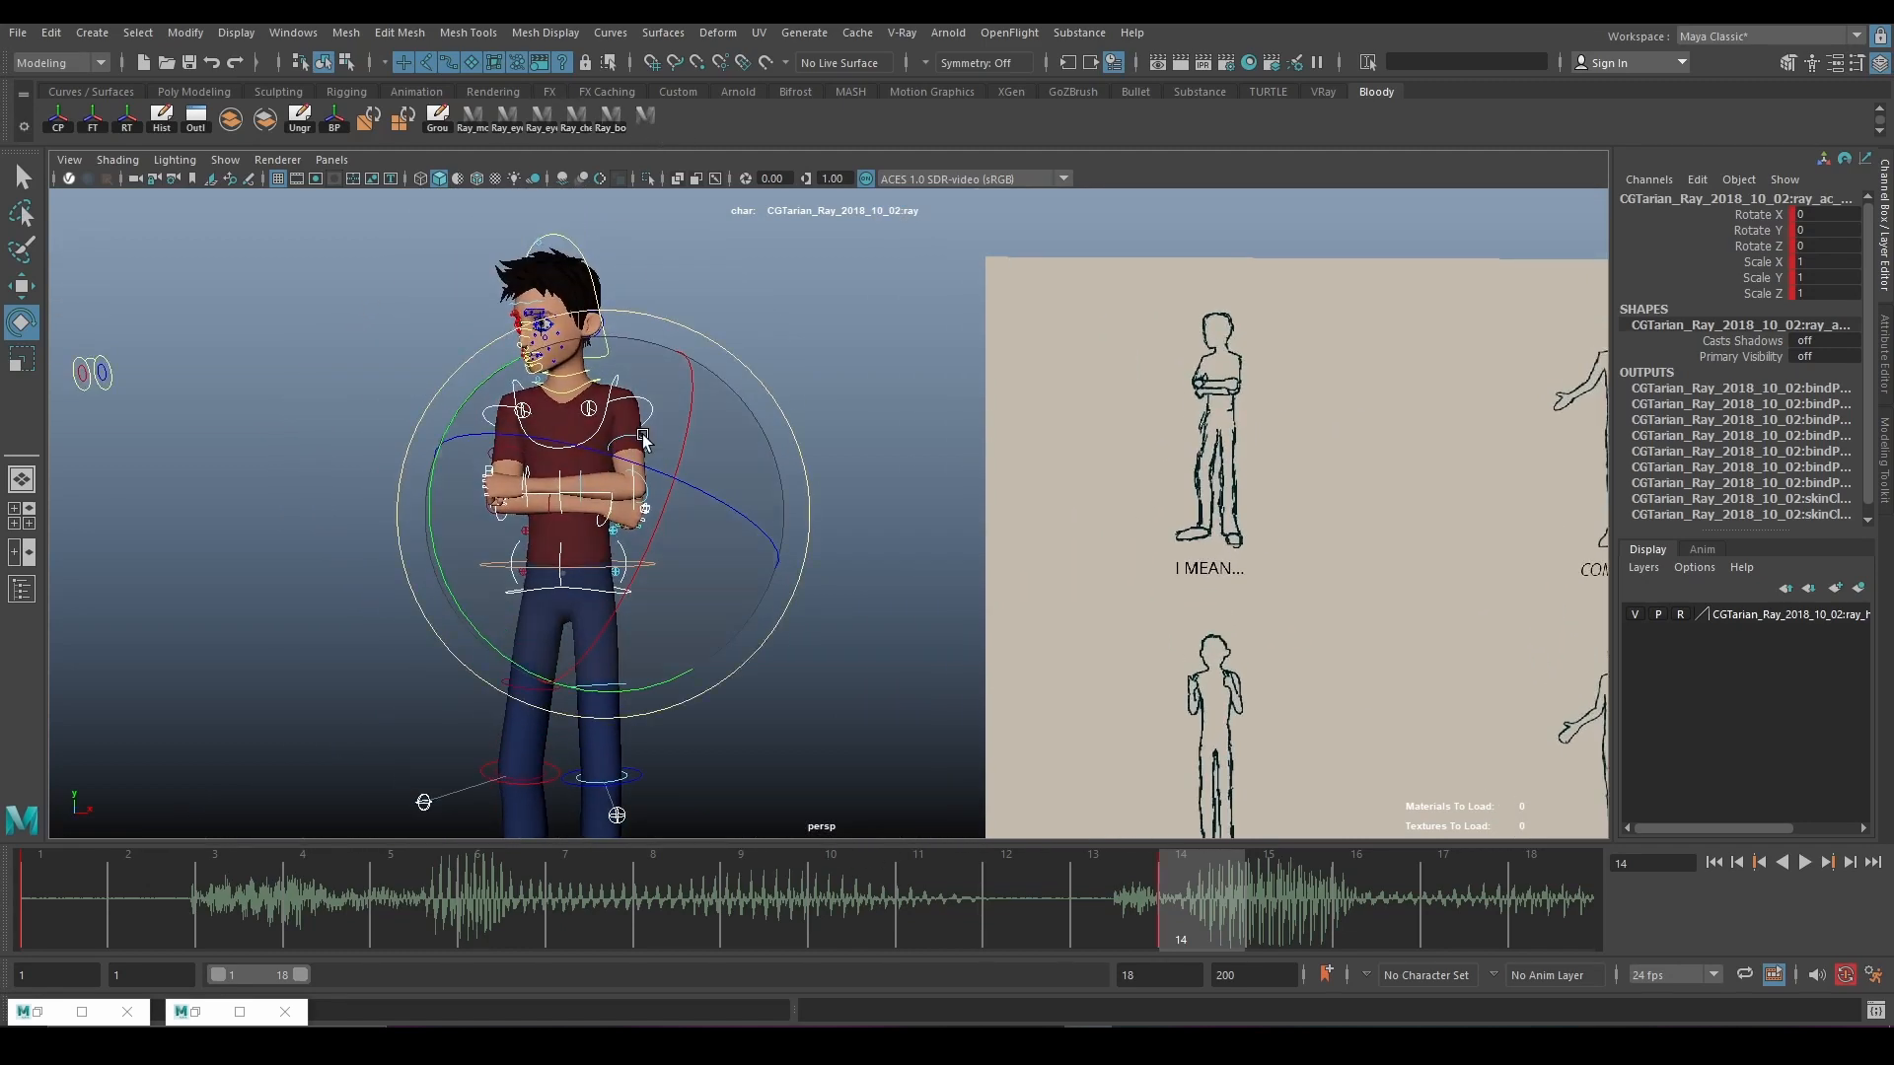
{"action": "scroll", "coordinate": [784, 316], "scroll_direction": "up", "scroll_amount": 5}
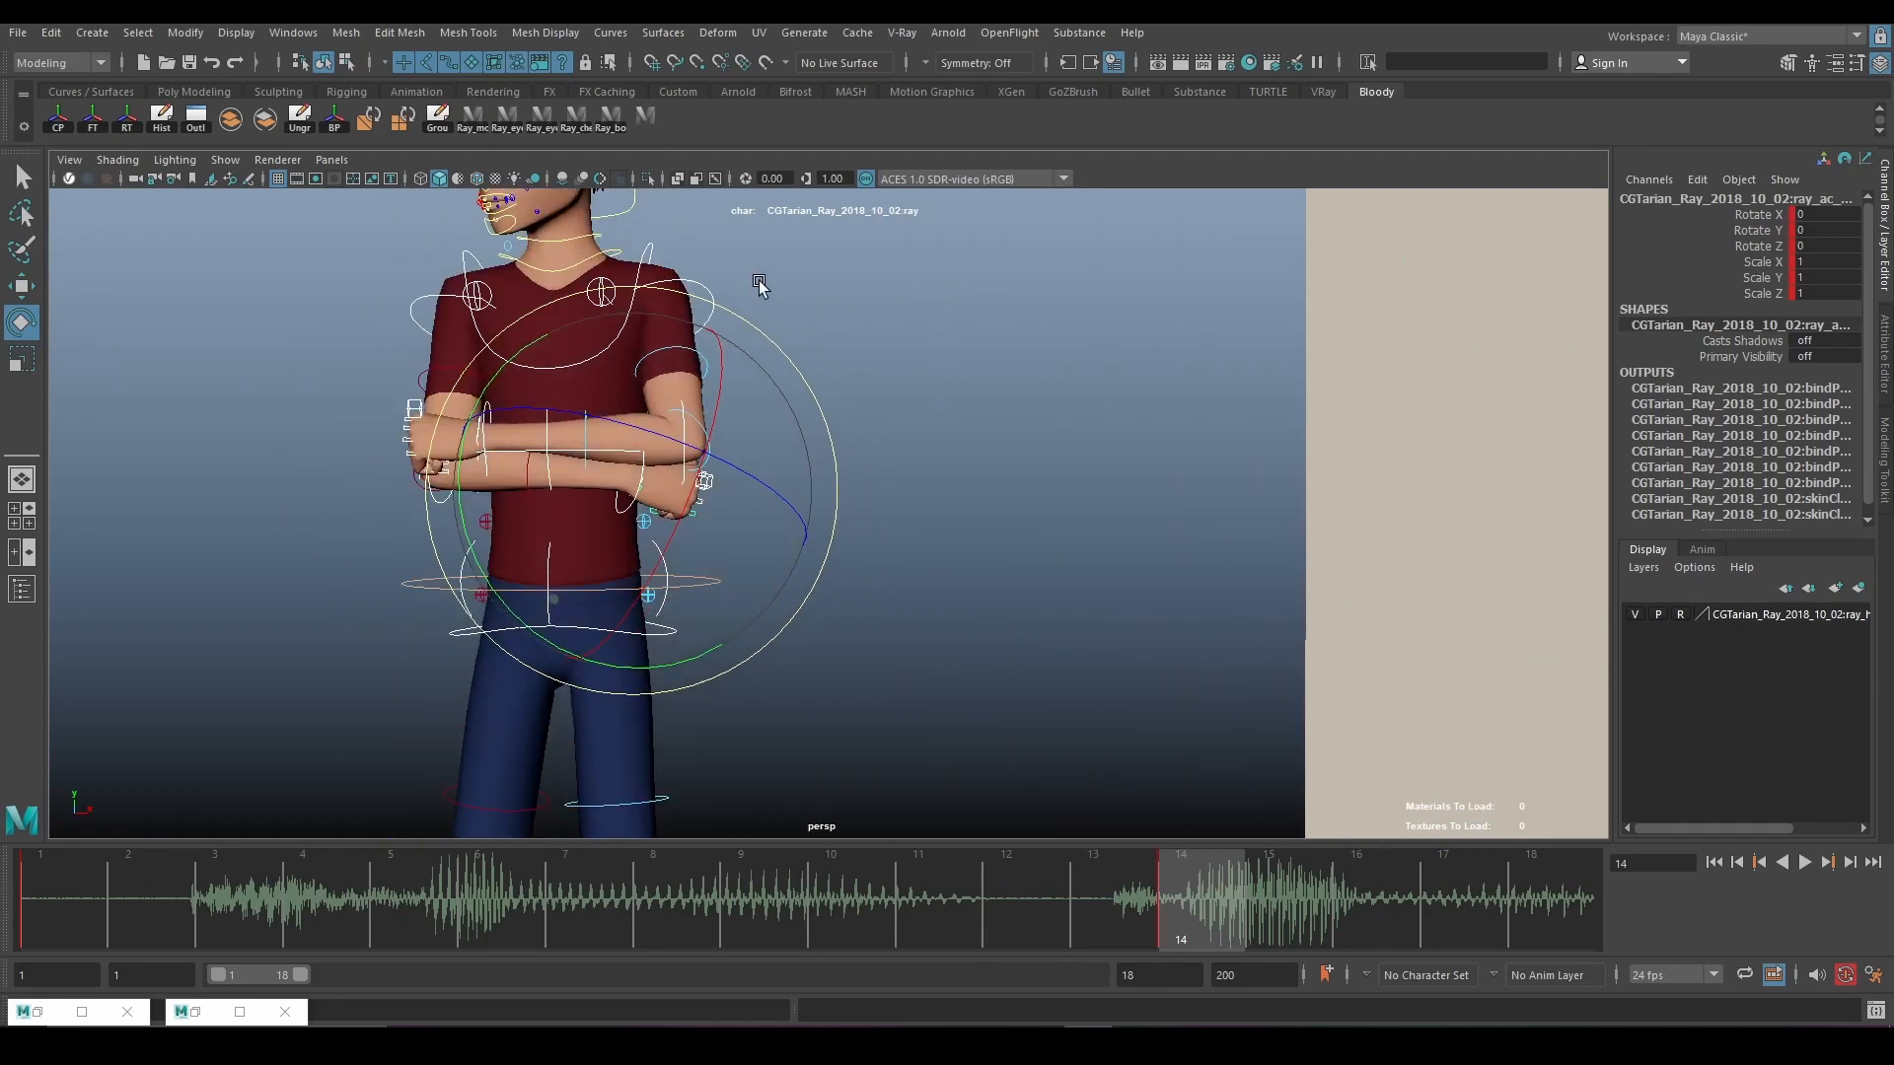
{"action": "left_click", "coordinate": [760, 285]}
{"action": "middle_click_drag", "start_coordinate": [686, 269], "coordinate": [706, 330], "text": "alt"}
{"action": "left_click", "coordinate": [726, 347]}
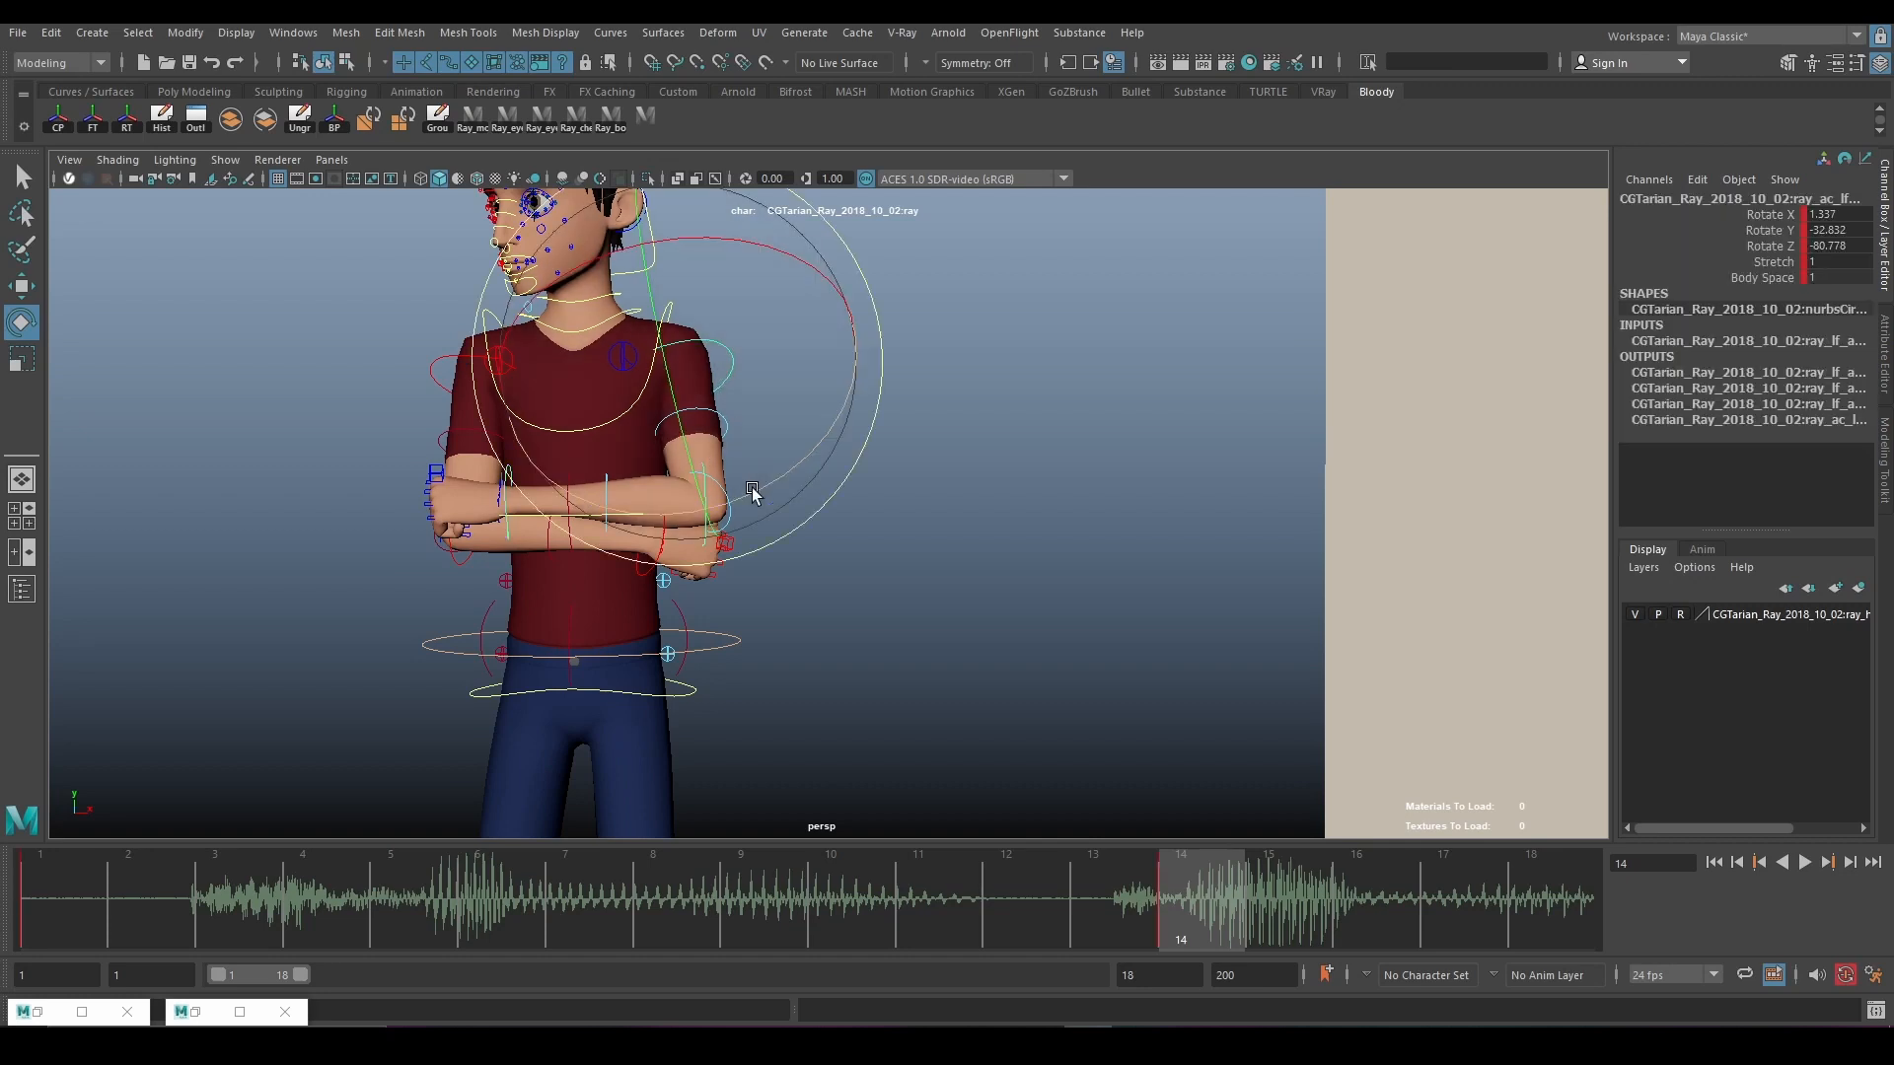
{"action": "mouse_move", "coordinate": [752, 492]}
{"action": "left_mouse_down"}
{"action": "mouse_move", "coordinate": [764, 505]}
{"action": "mouse_move", "coordinate": [750, 496]}
{"action": "left_mouse_up"}
{"action": "scroll", "coordinate": [829, 436], "scroll_direction": "up", "scroll_amount": 3}
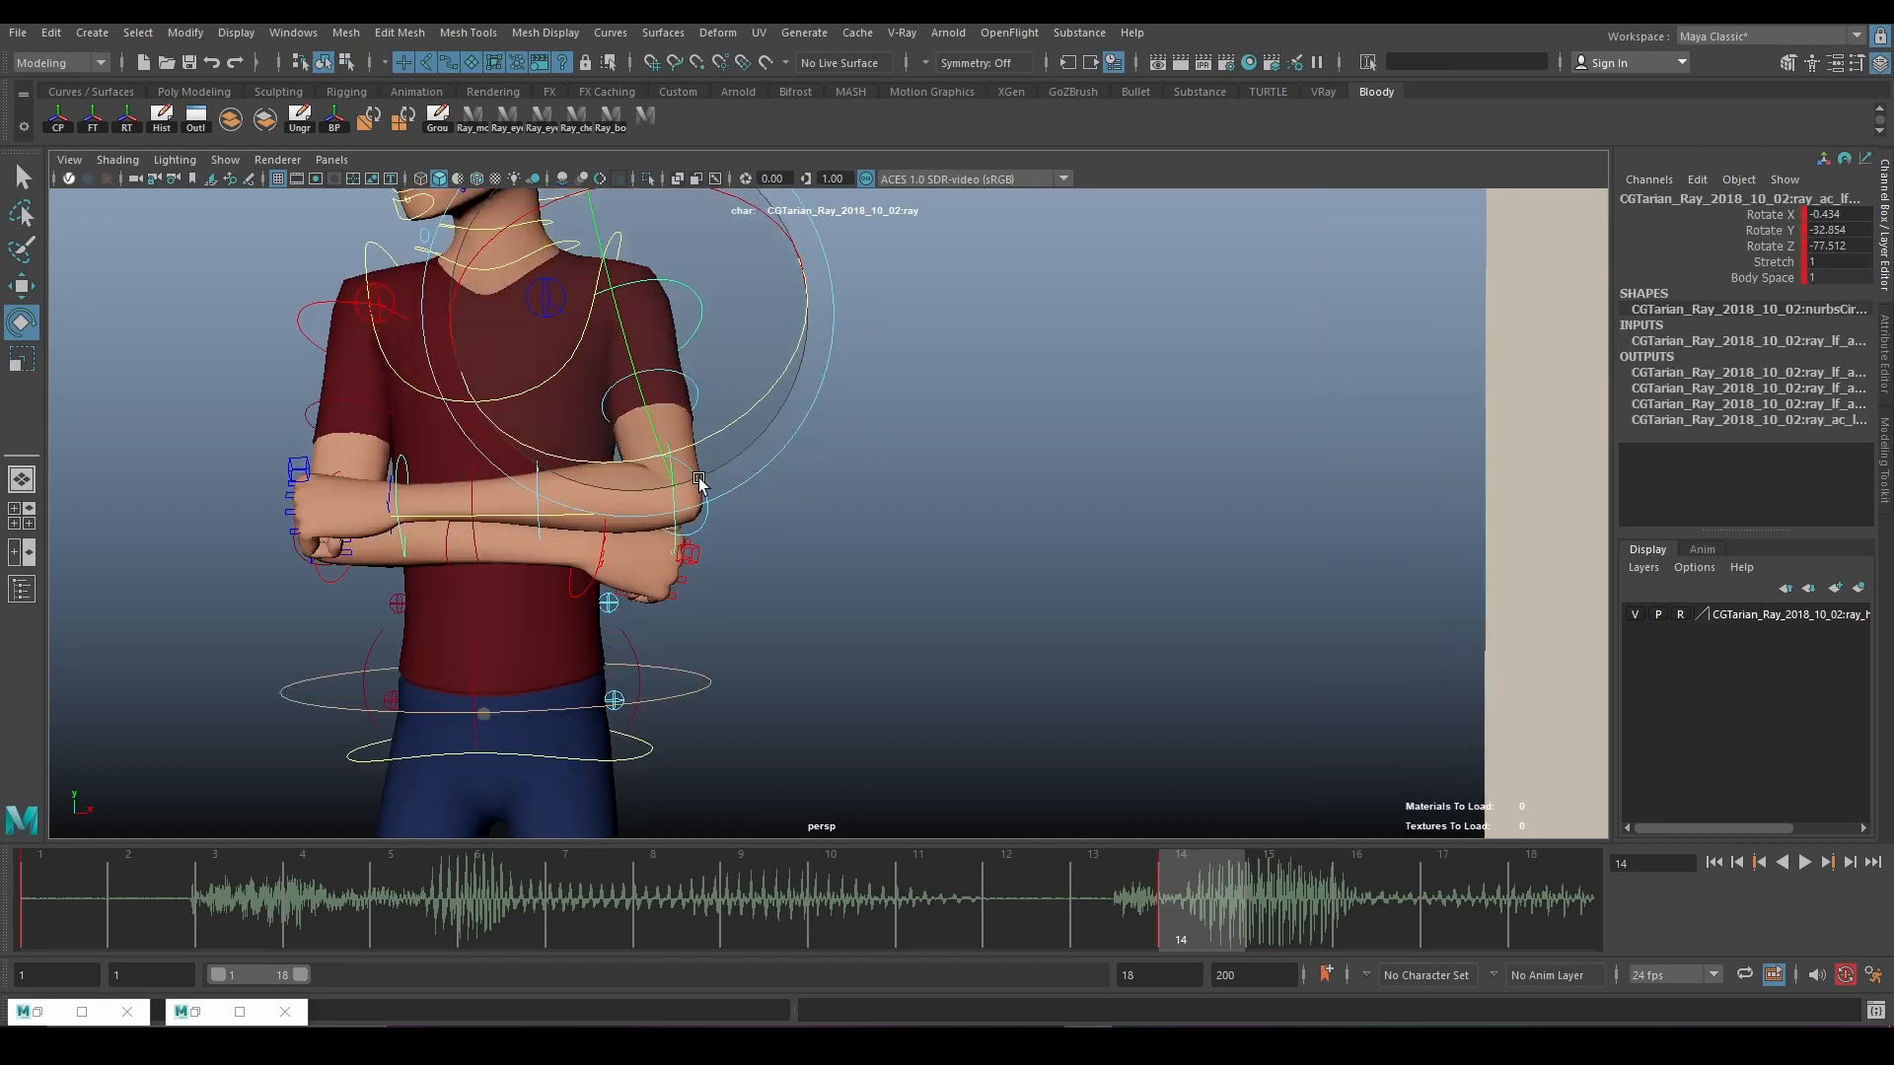
{"action": "left_click", "coordinate": [719, 503]}
{"action": "left_click", "coordinate": [705, 496]}
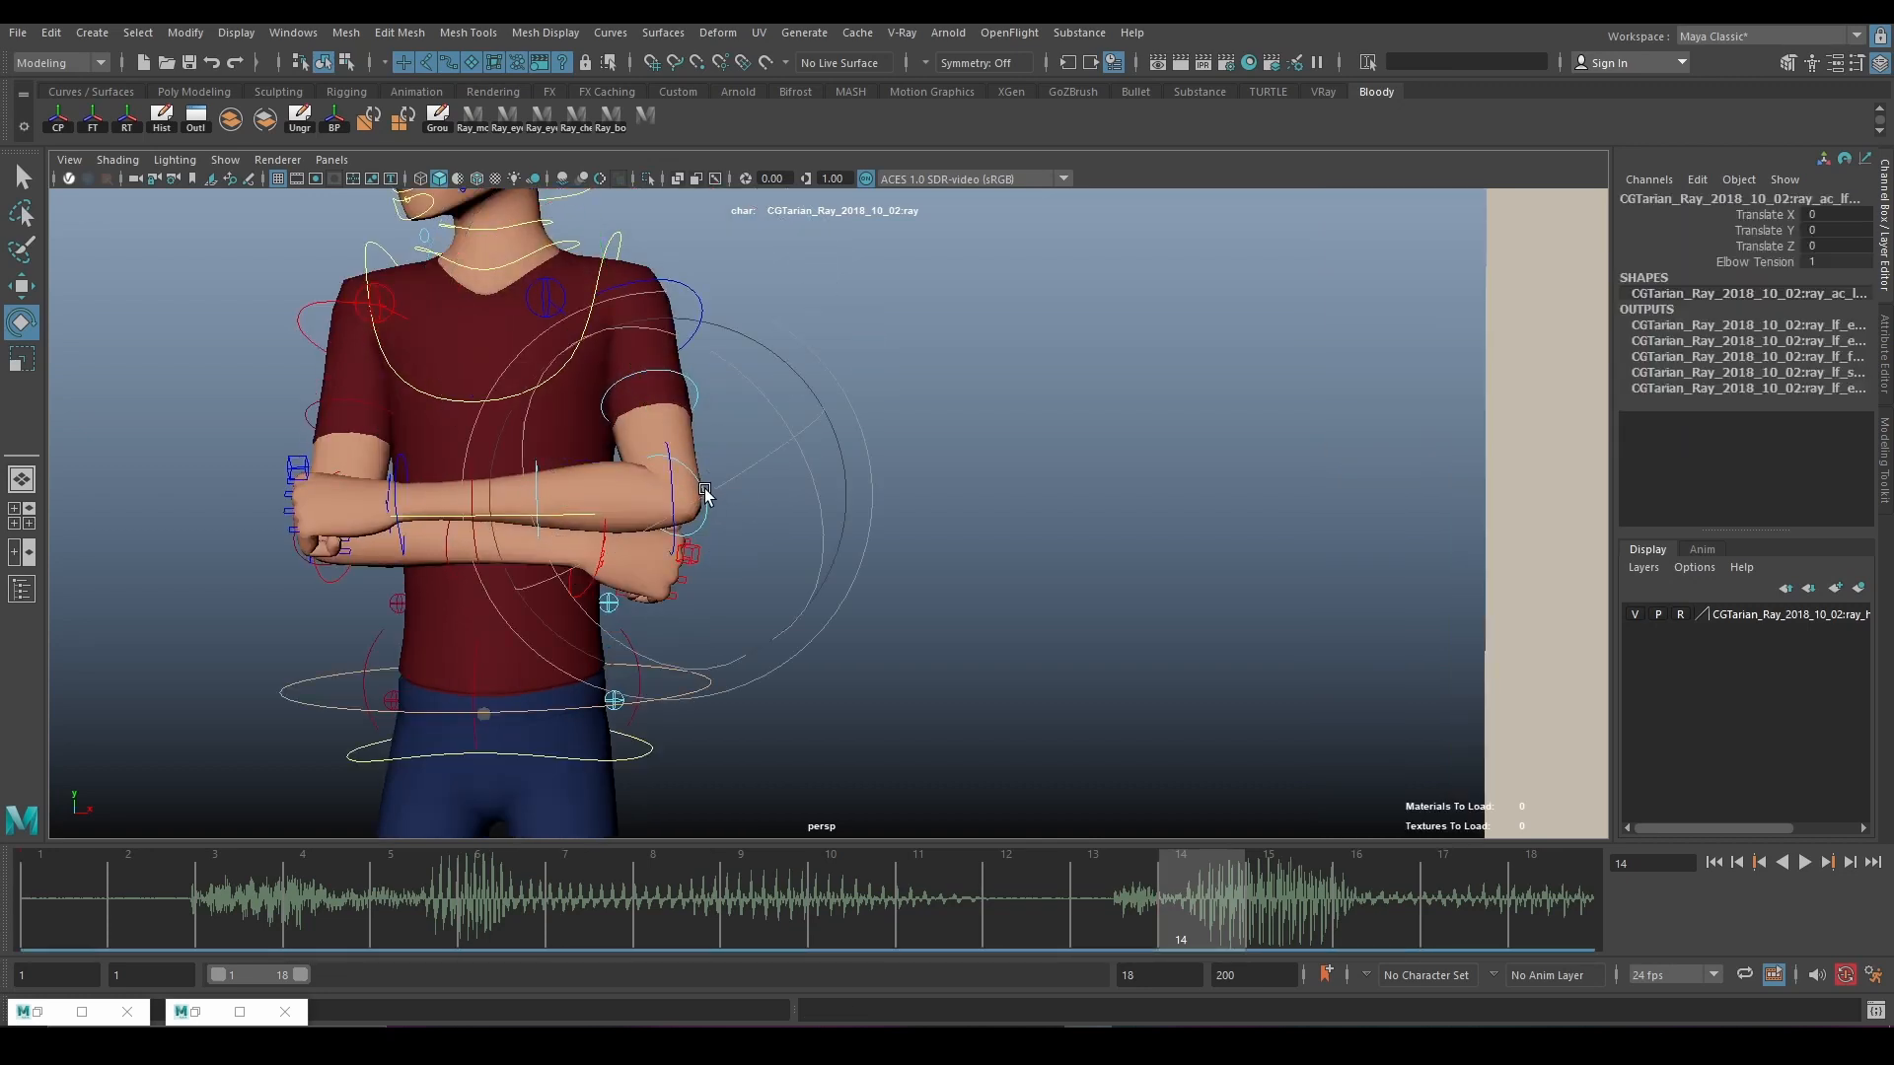
Reset the left upper arm control to 0 in Rotate X, Y and Z.
{"action": "left_click", "coordinate": [678, 287]}
{"action": "left_click", "coordinate": [678, 281]}
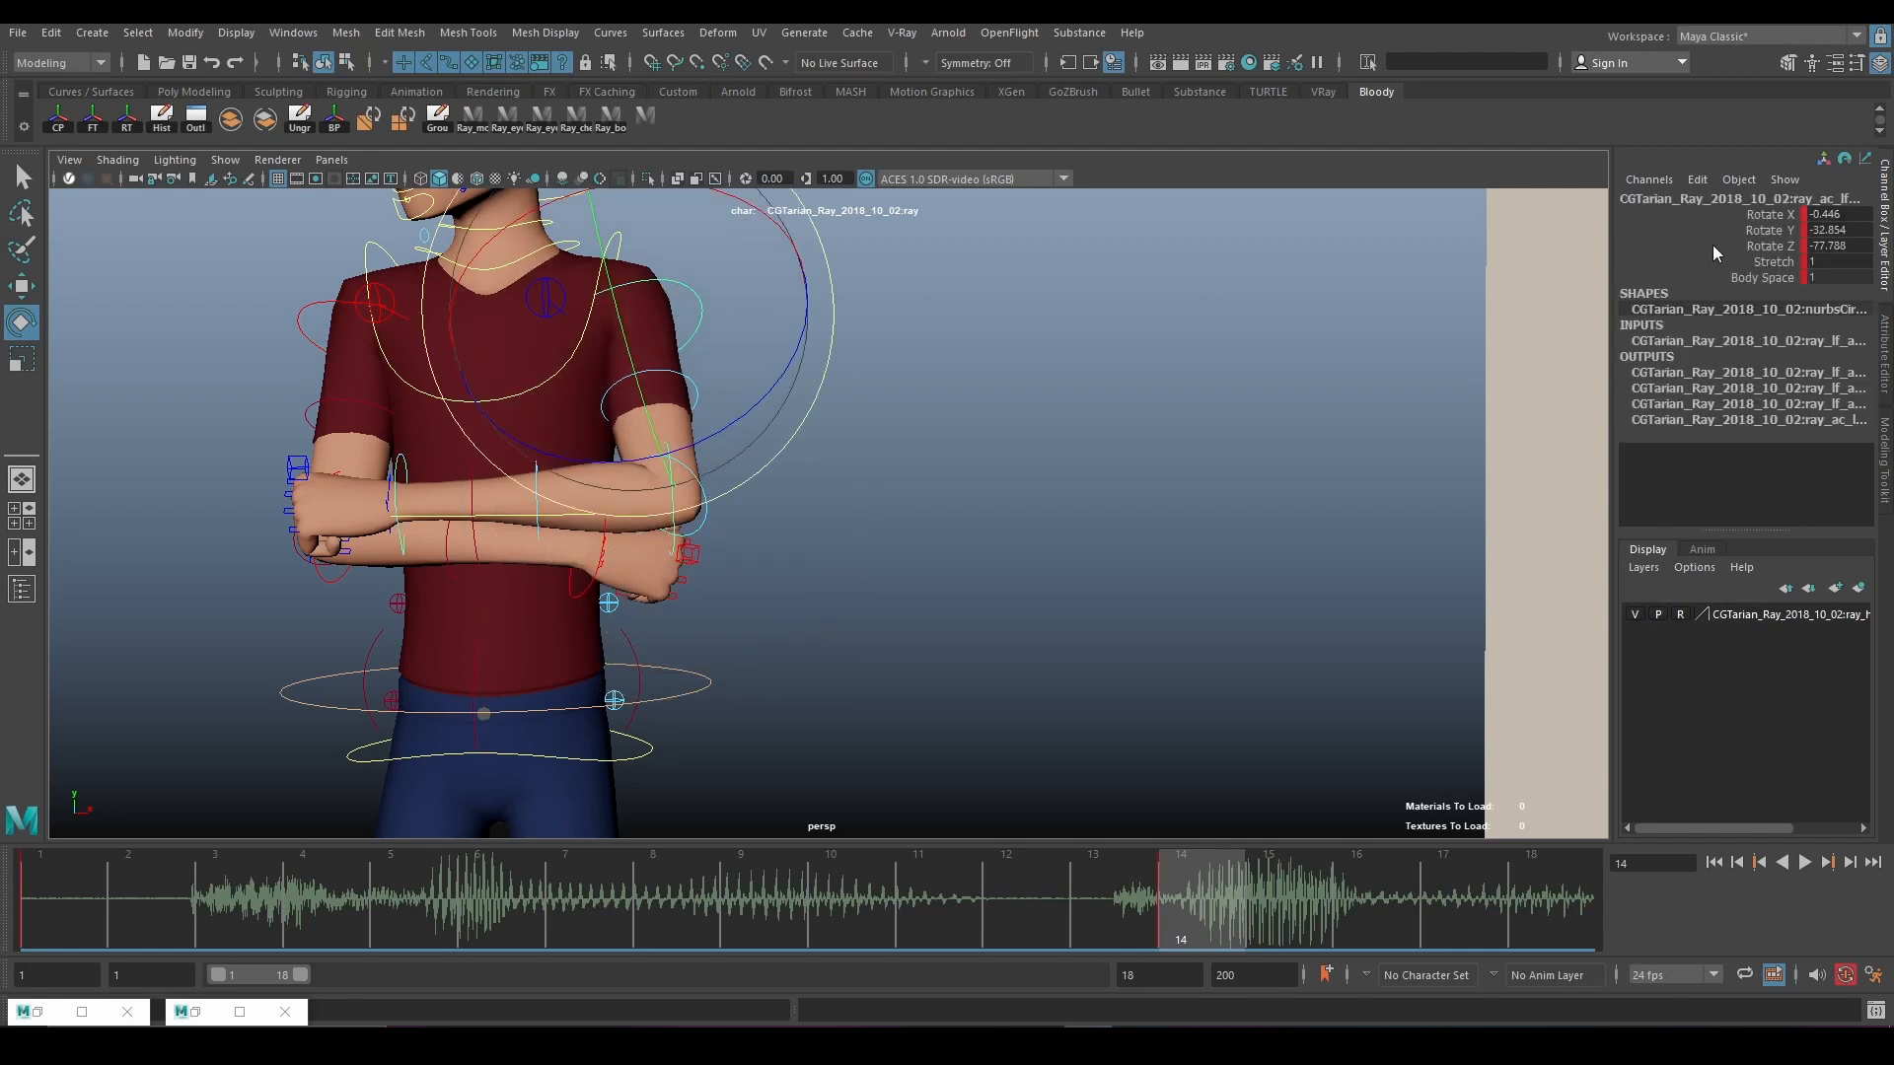
{"action": "left_click_drag", "start_coordinate": [1861, 210], "coordinate": [1854, 233]}
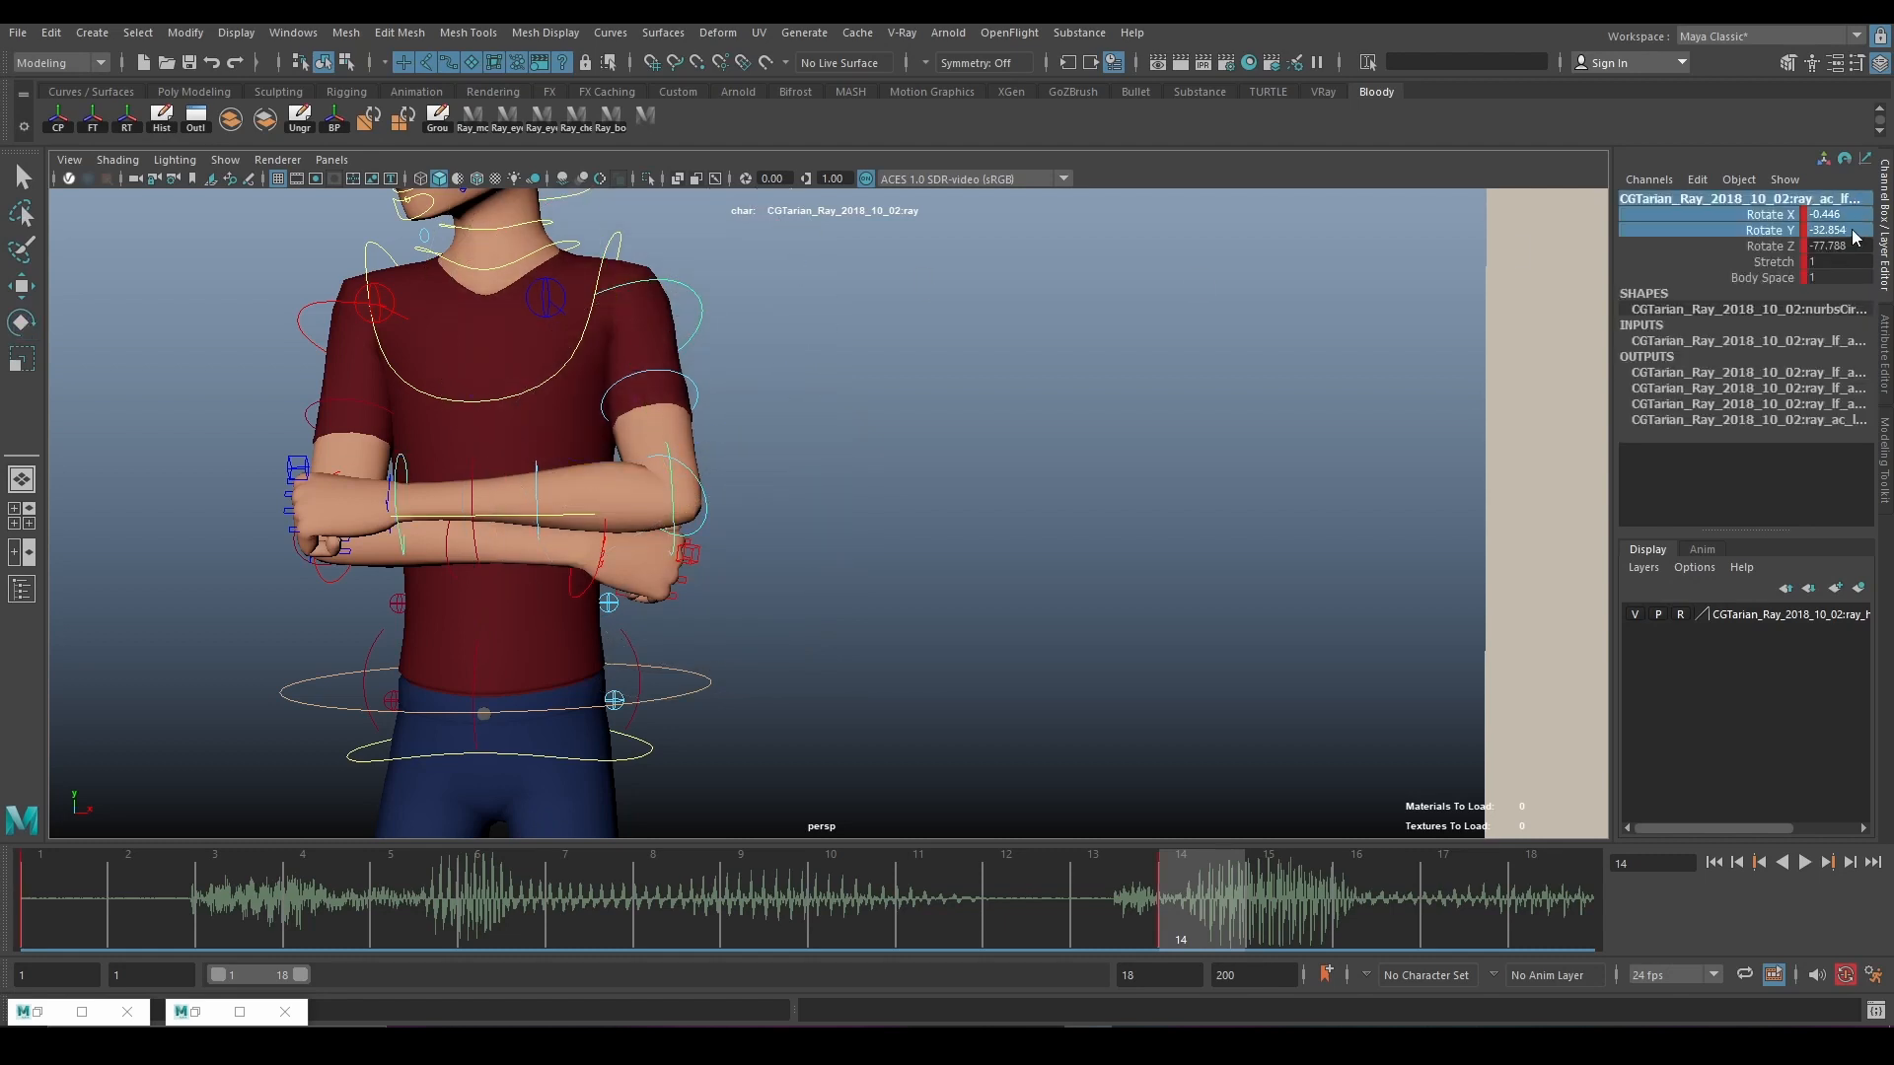
{"action": "left_click", "coordinate": [1859, 213]}
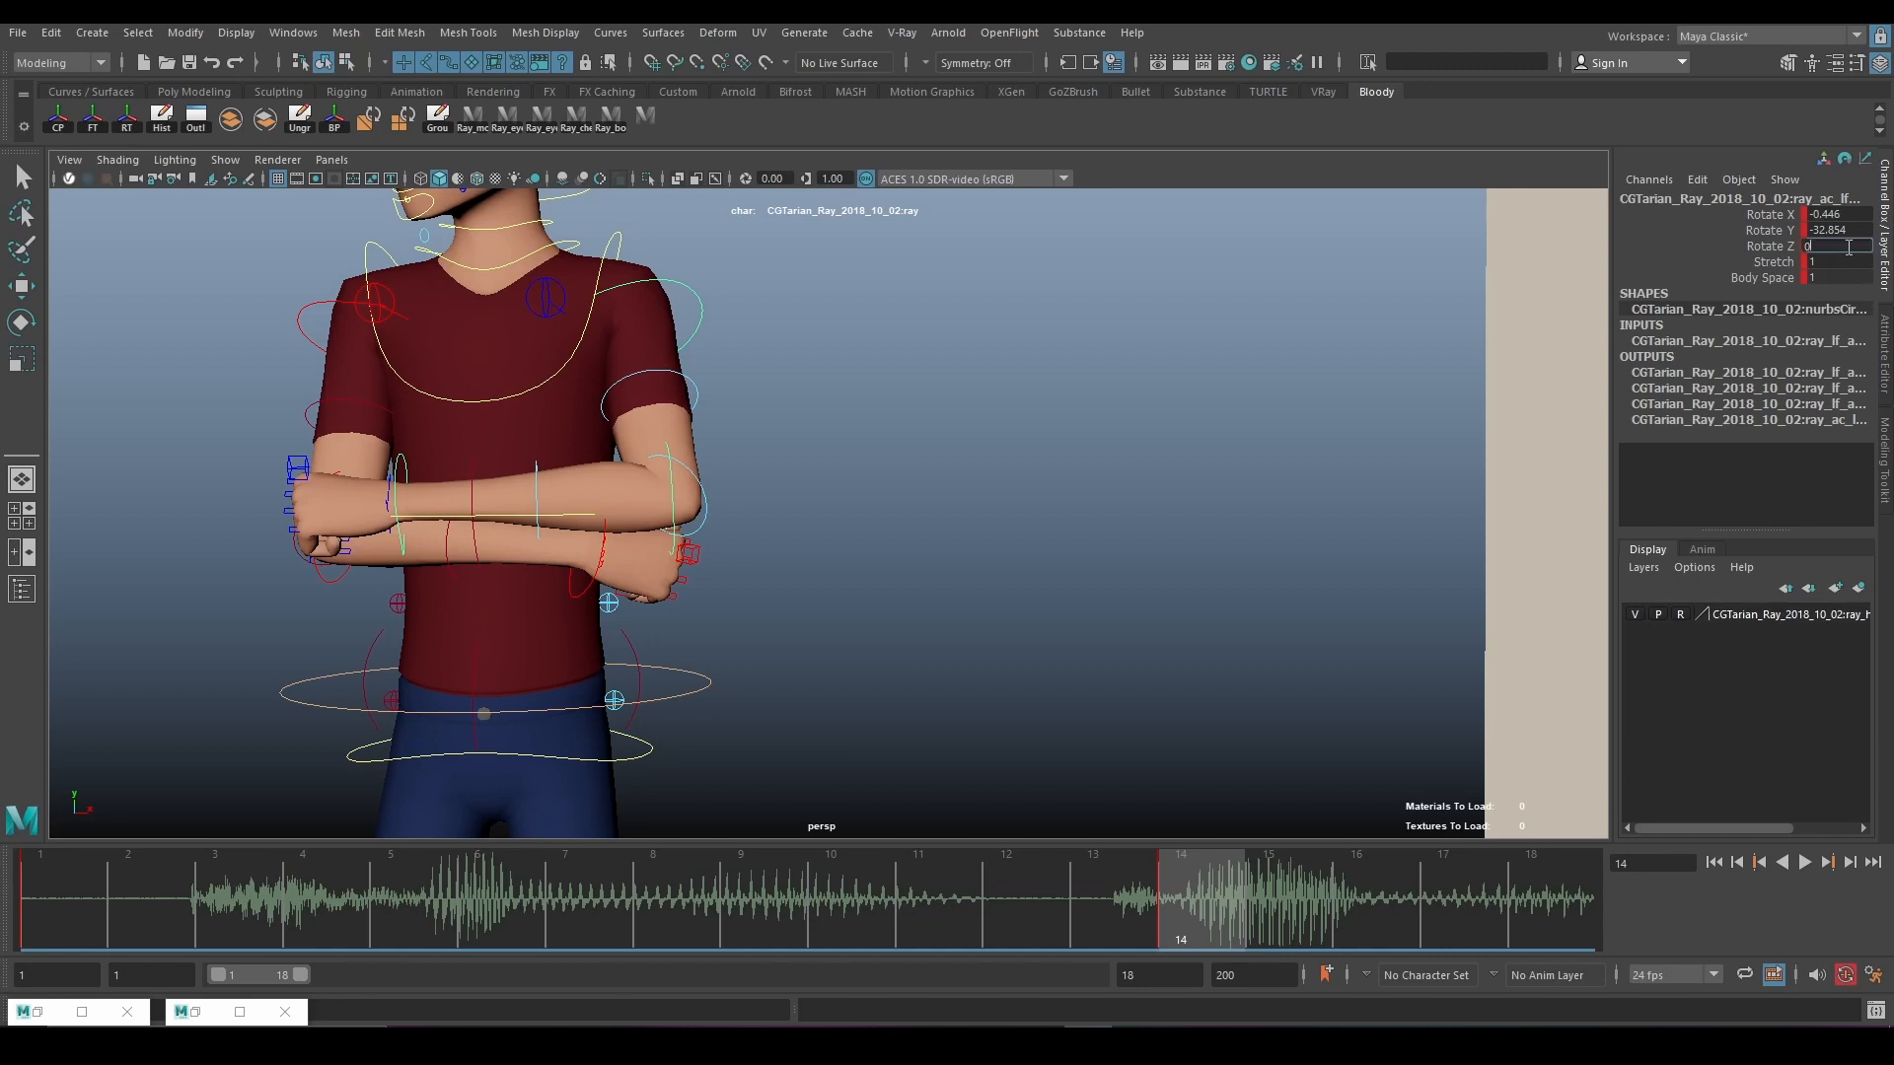
{"action": "key", "text": "Return"}
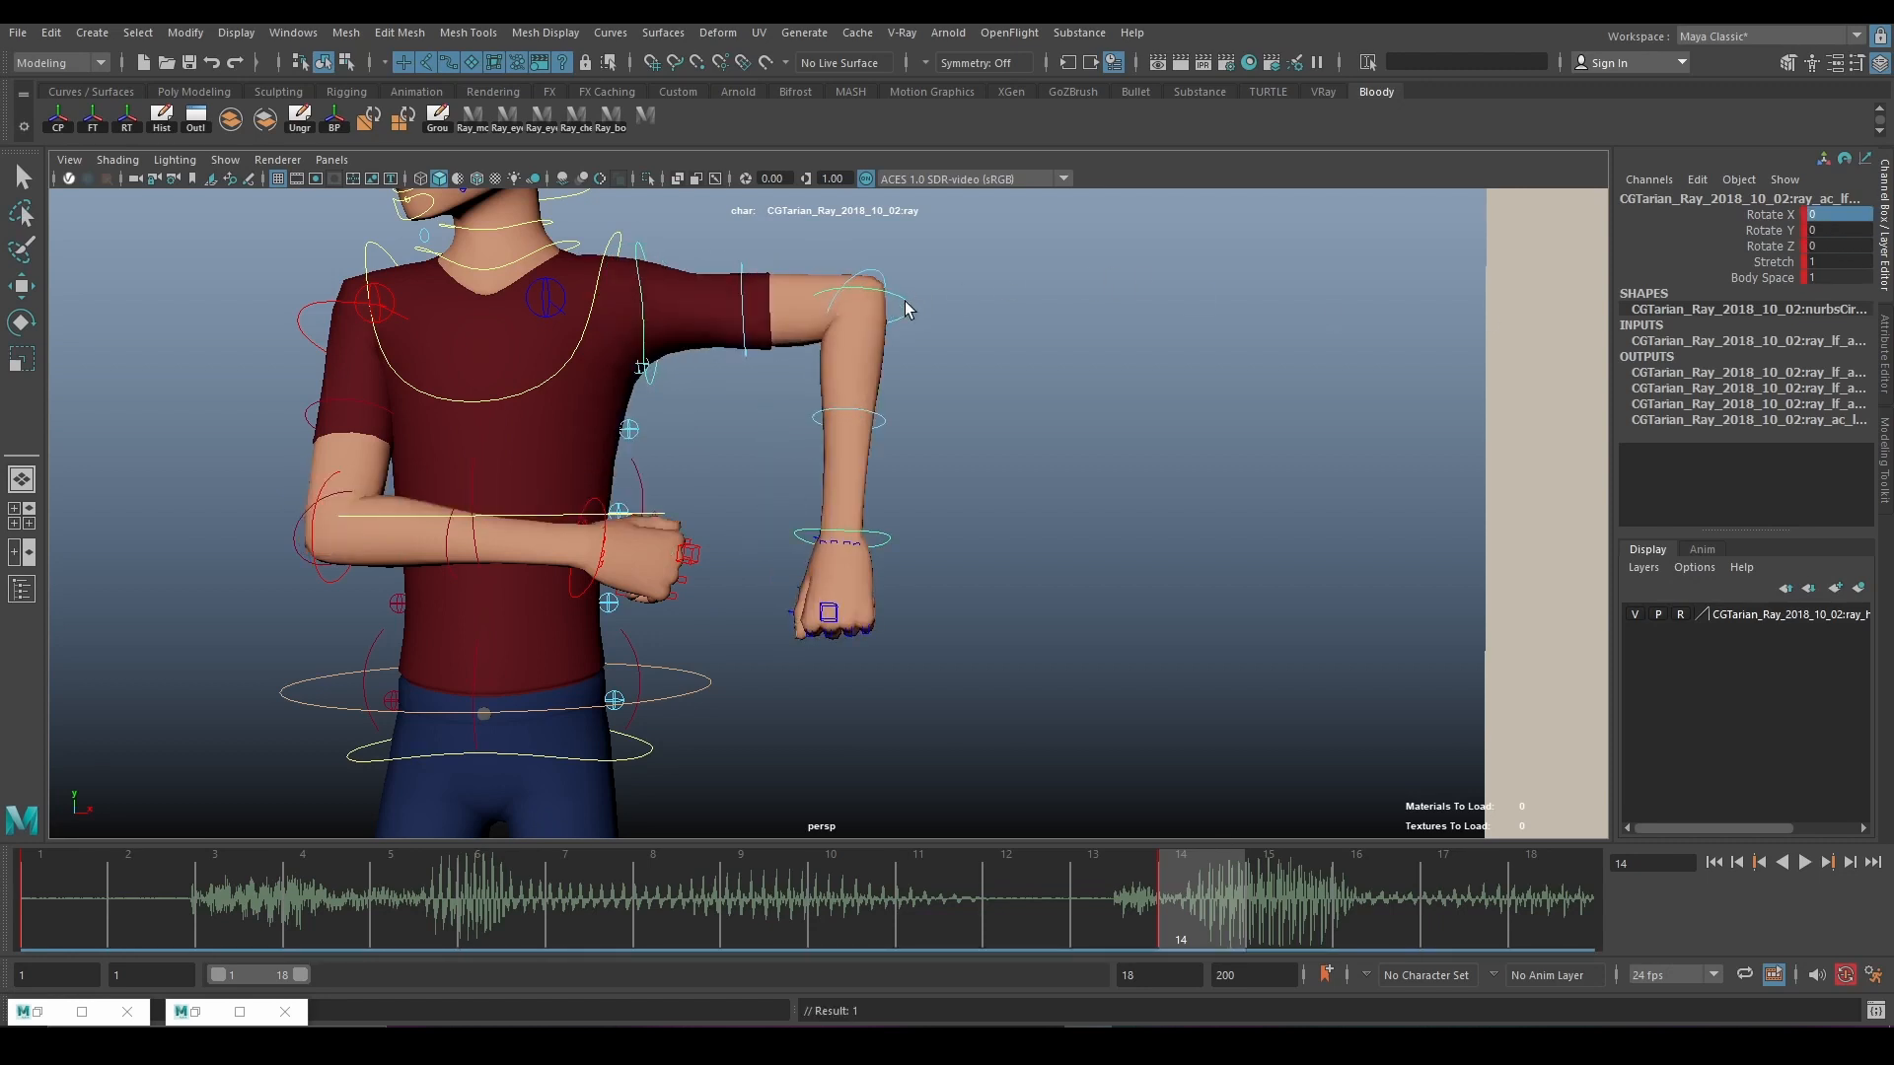
Straighten the left elbow by setting the forearm control's Rotate X, Y and Z to 0.
{"action": "left_click", "coordinate": [906, 309]}
{"action": "key", "text": "e"}
{"action": "left_click_drag", "start_coordinate": [1826, 213], "coordinate": [1826, 247]}
{"action": "type", "text": "0"}
{"action": "key", "text": "Return"}
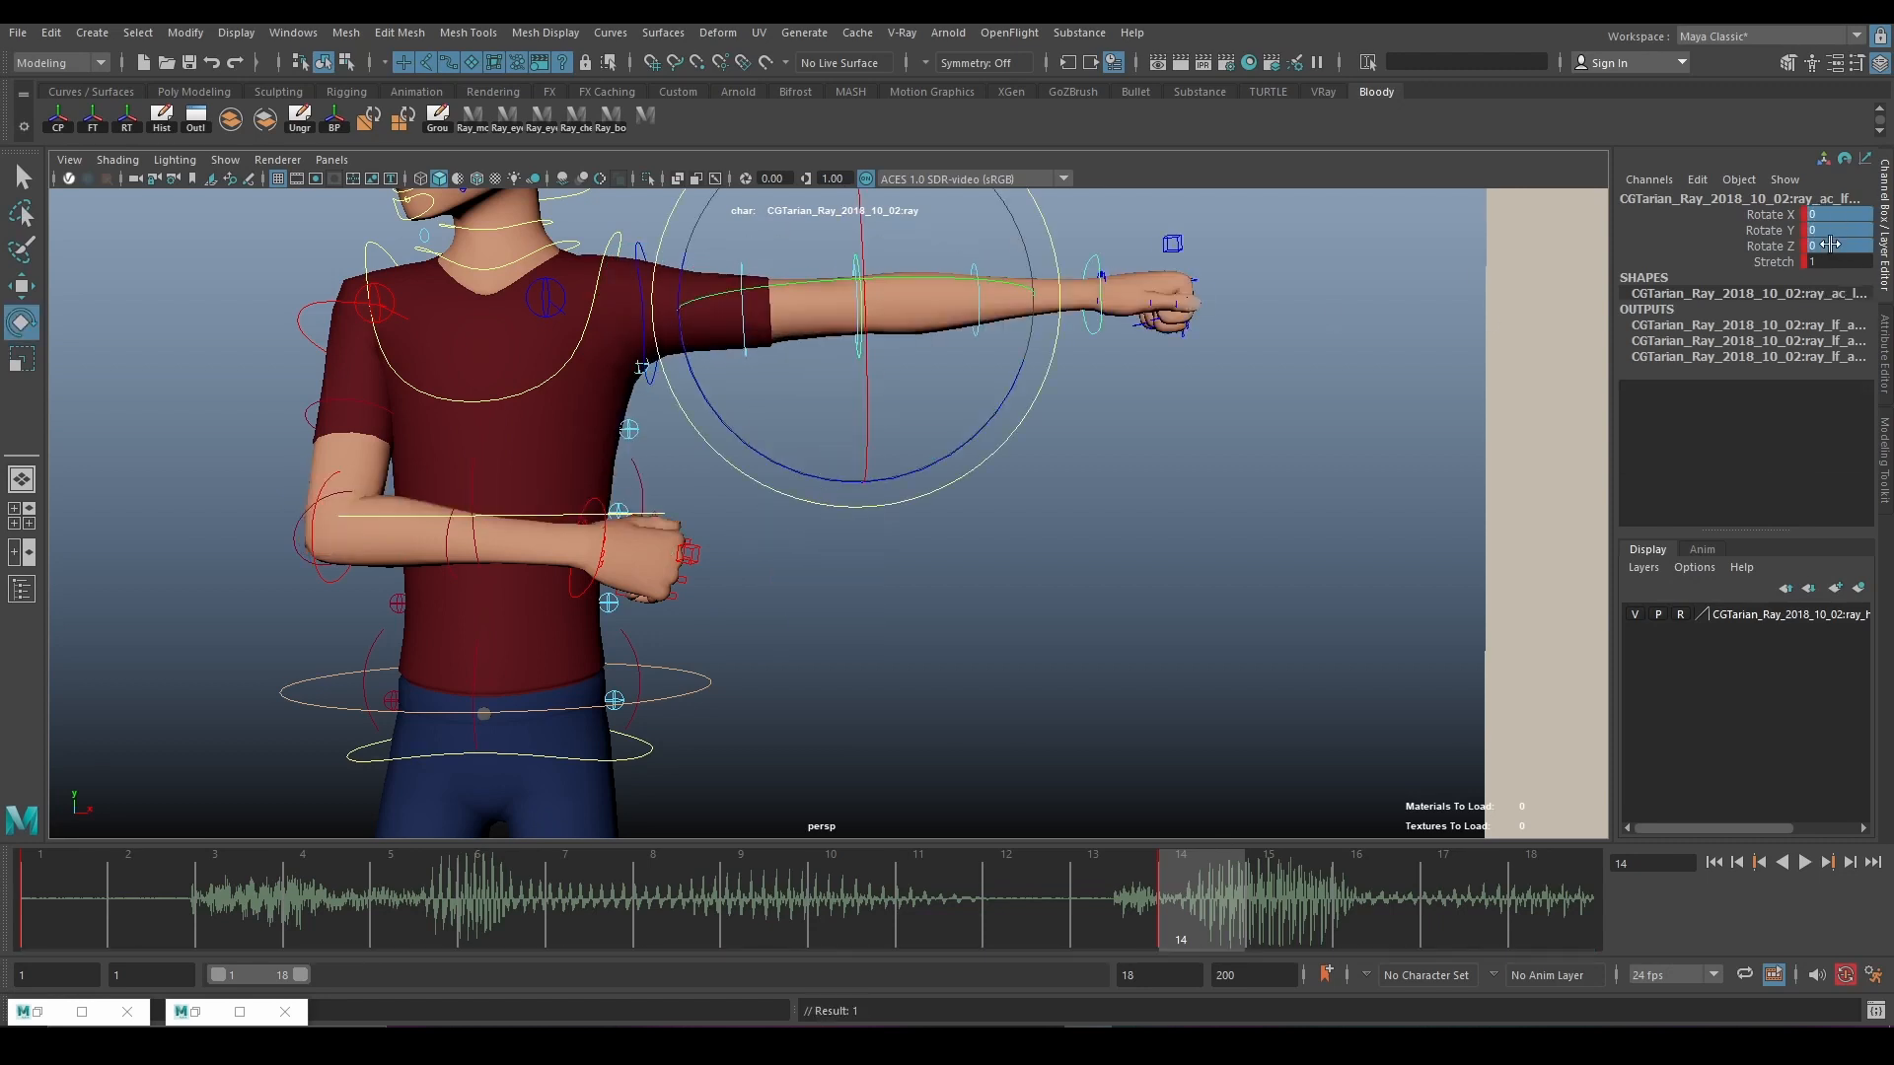
Reset the right upper arm control to 0 in Rotate X, Y and Z.
{"action": "left_click", "coordinate": [340, 306]}
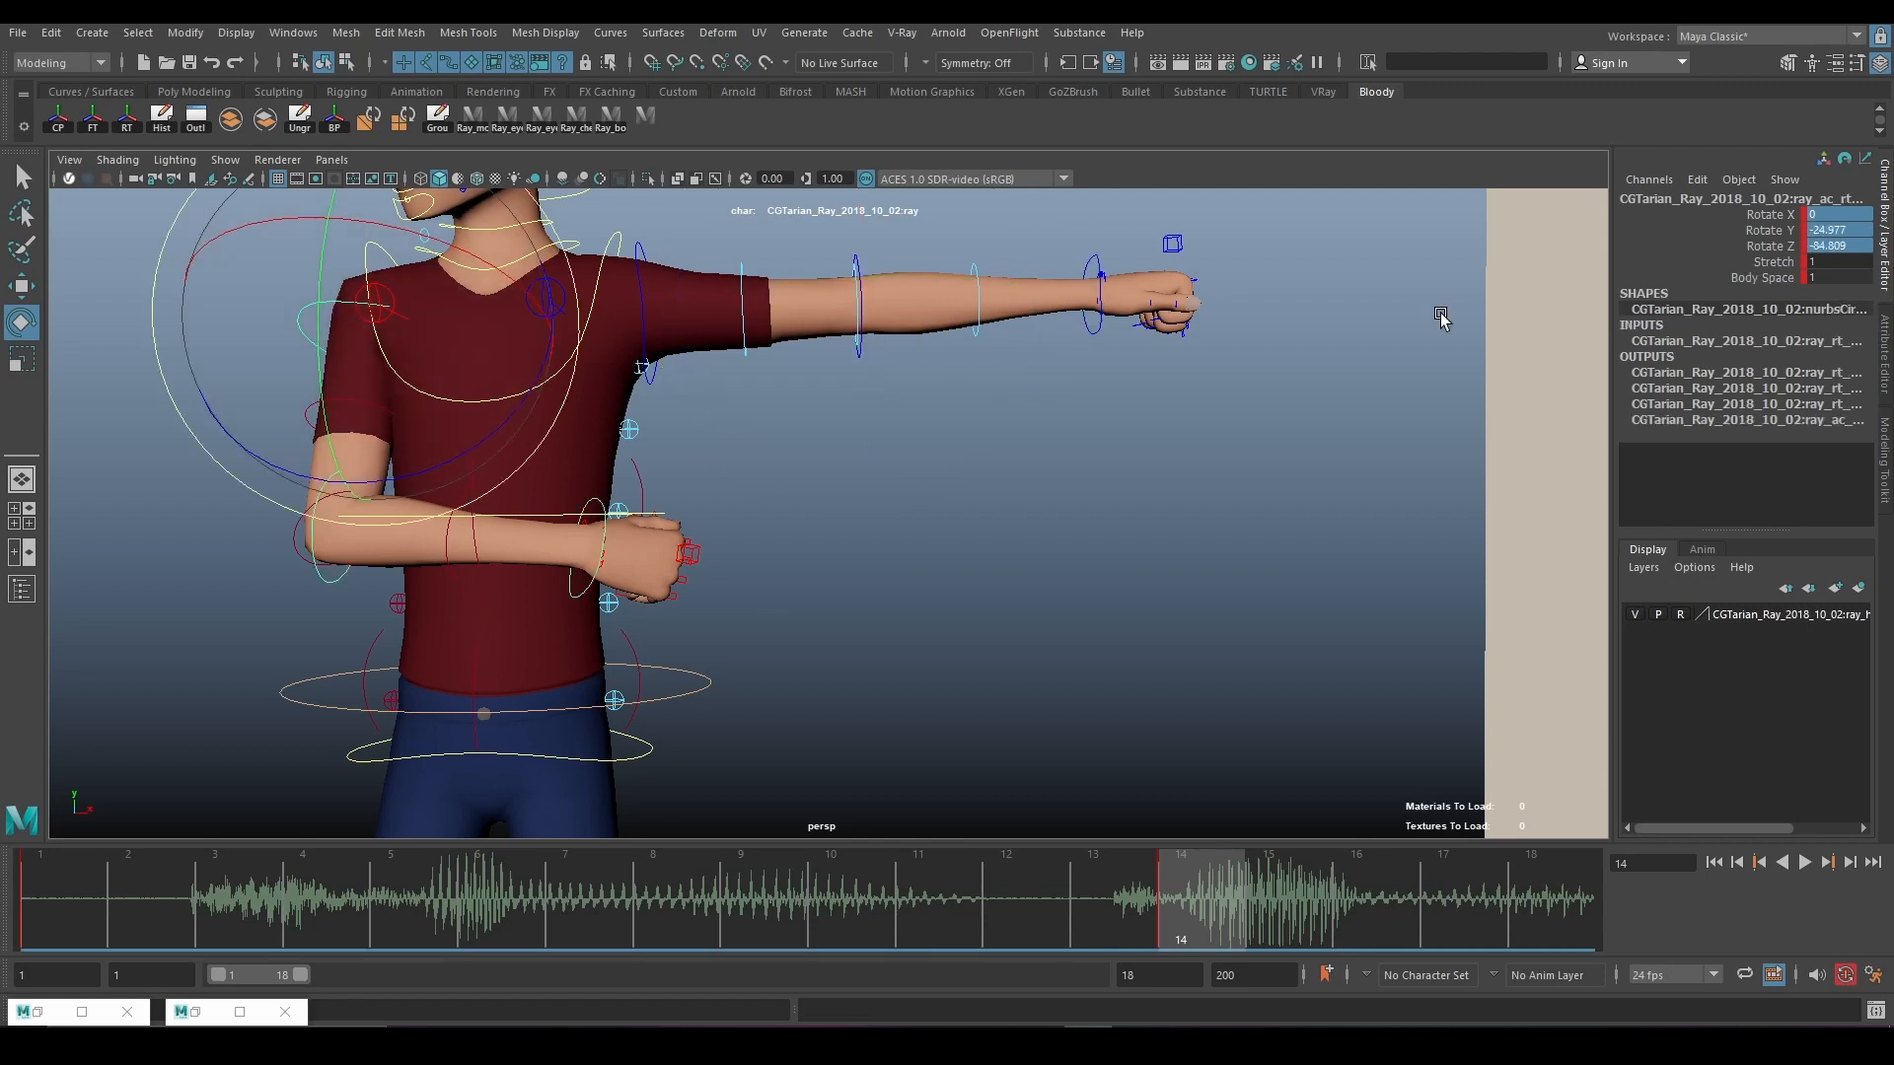
{"action": "type", "text": "0"}
{"action": "key", "text": "Return"}
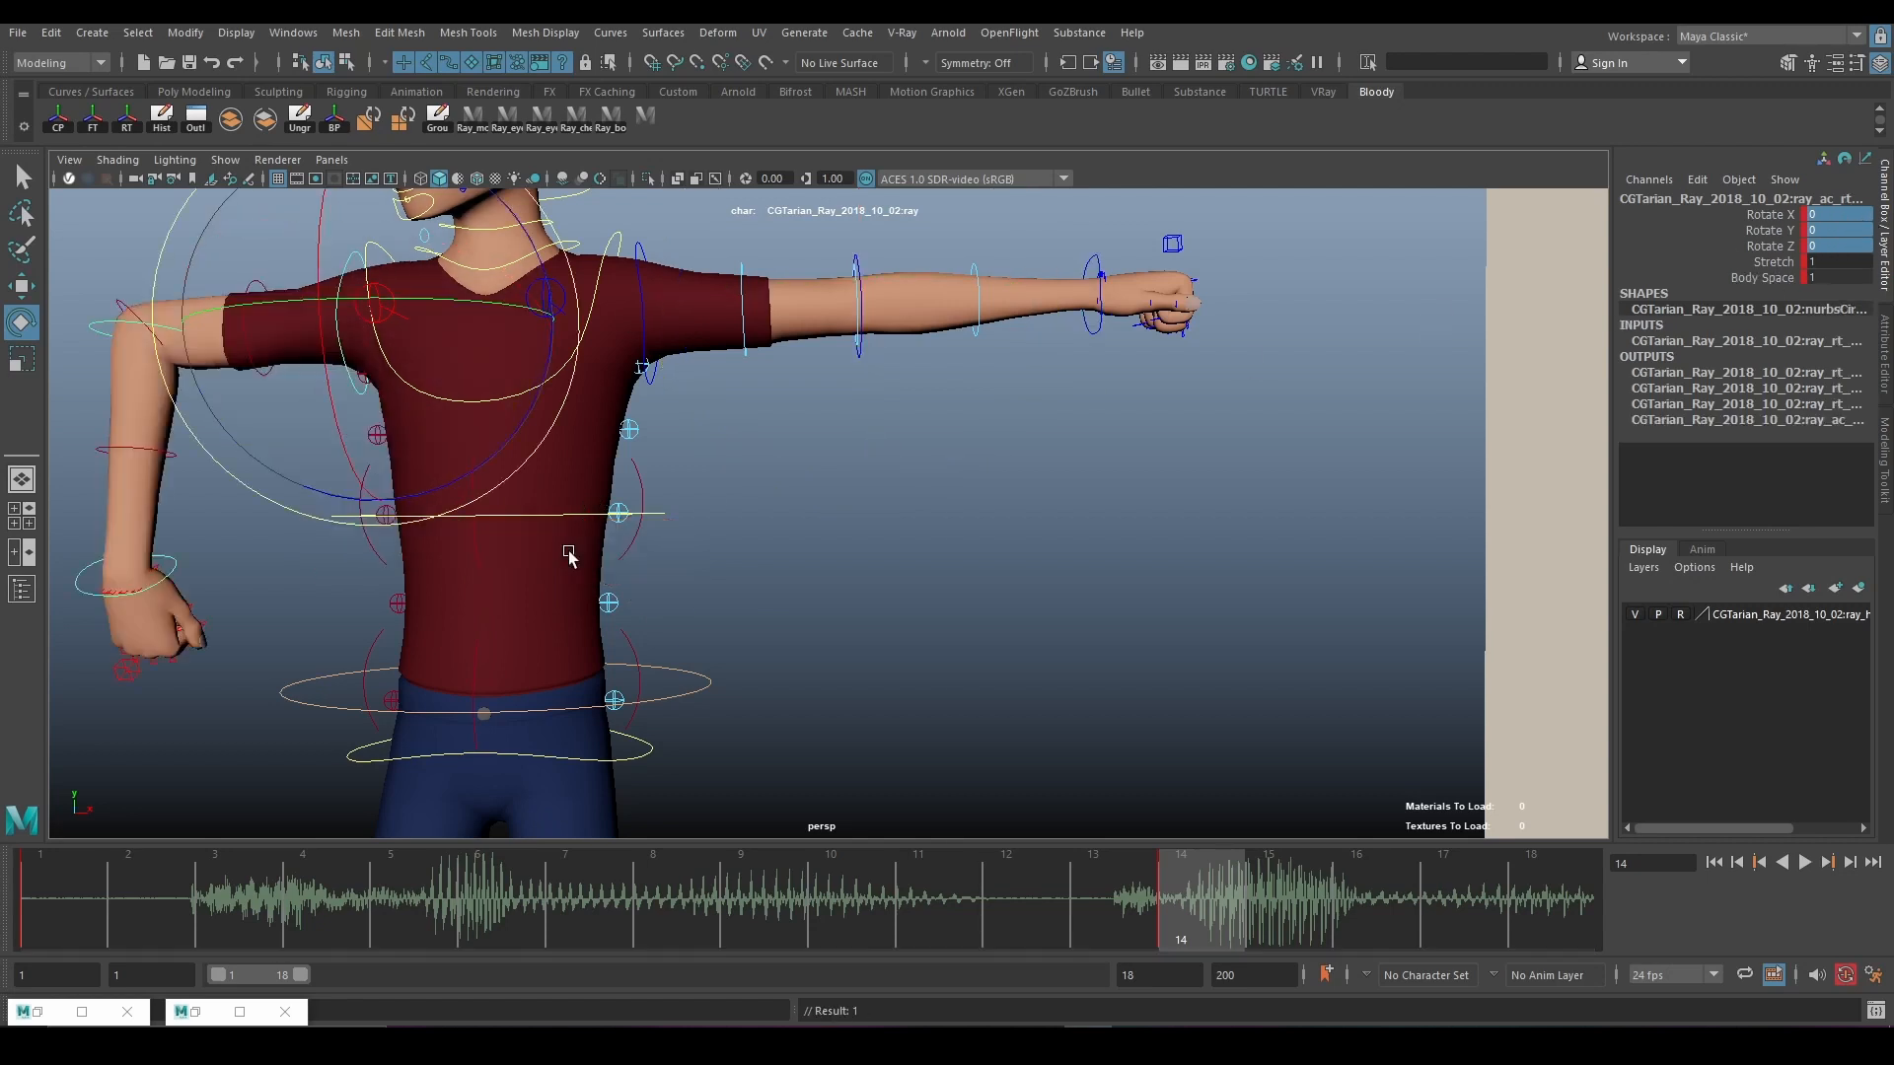
Straighten the right elbow by setting the forearm control's Rotate X, Y and Z to 0.
{"action": "left_click", "coordinate": [98, 325]}
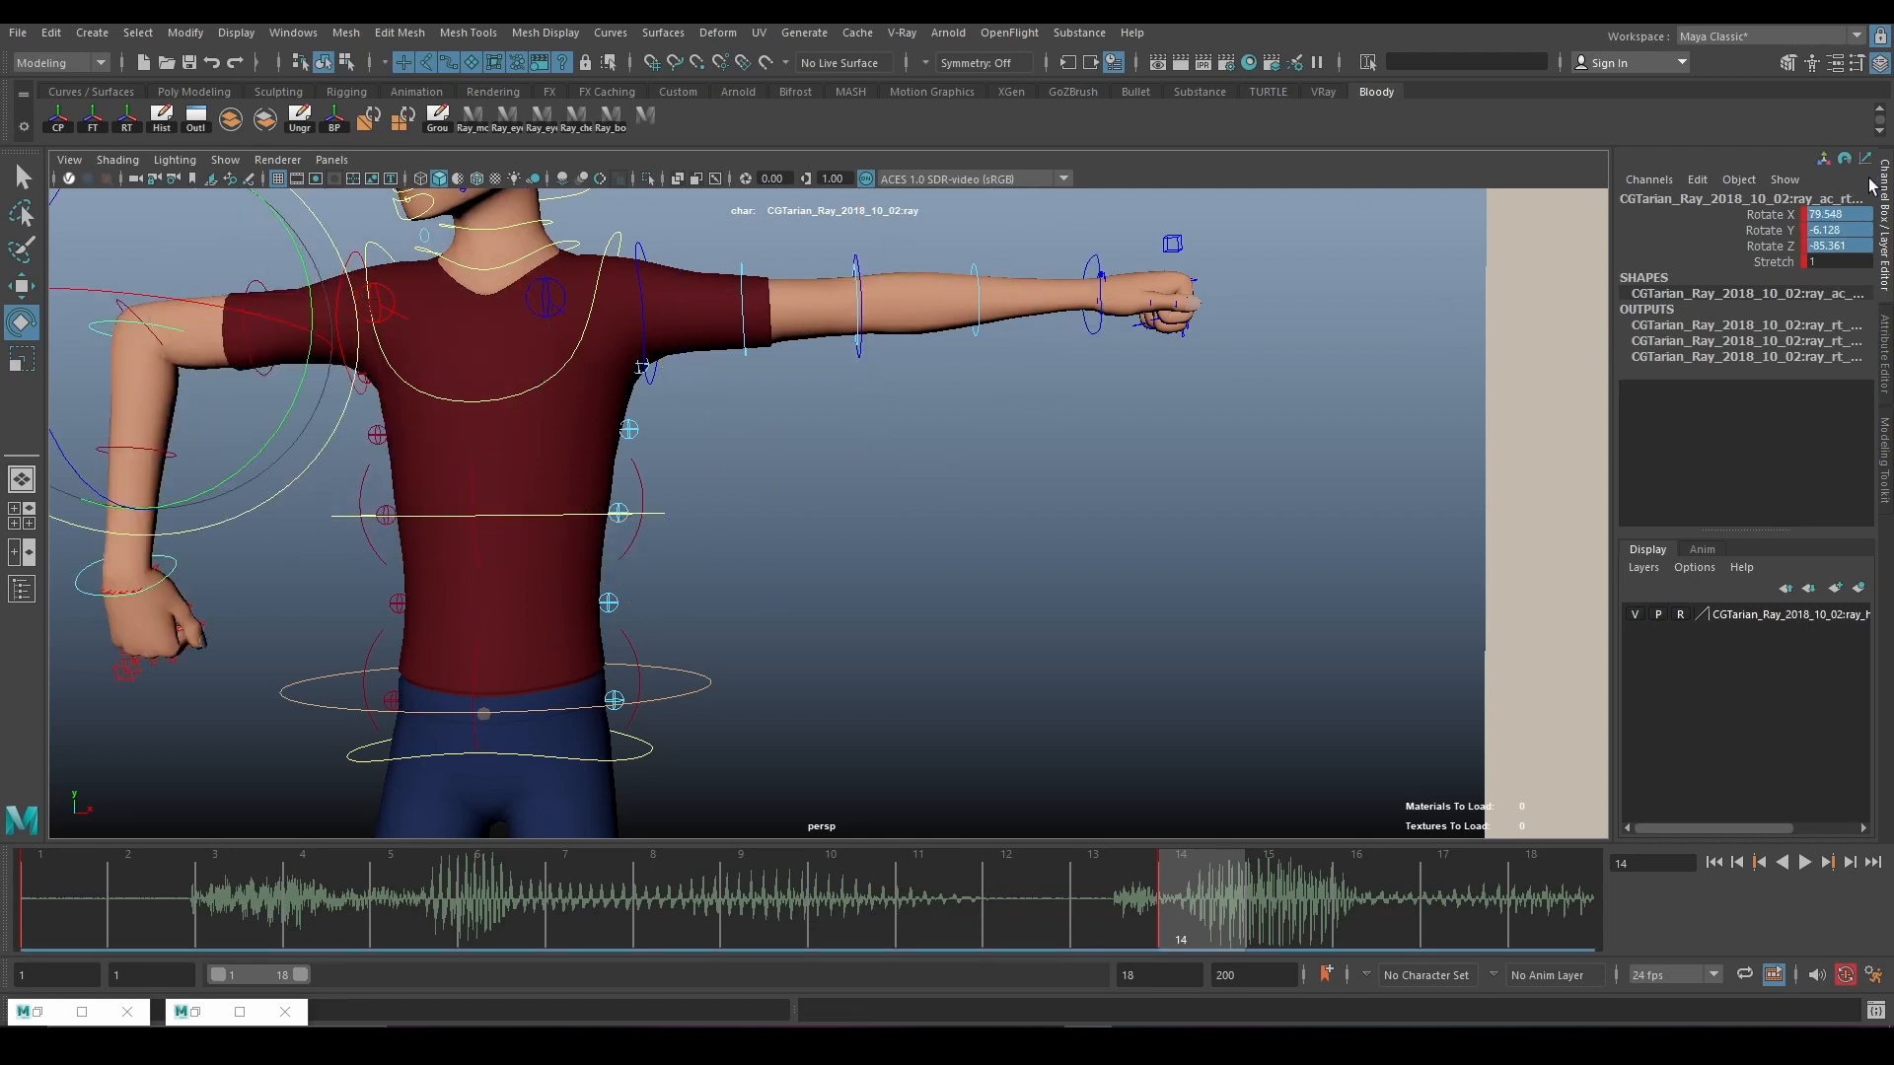
{"action": "left_click", "coordinate": [1825, 214]}
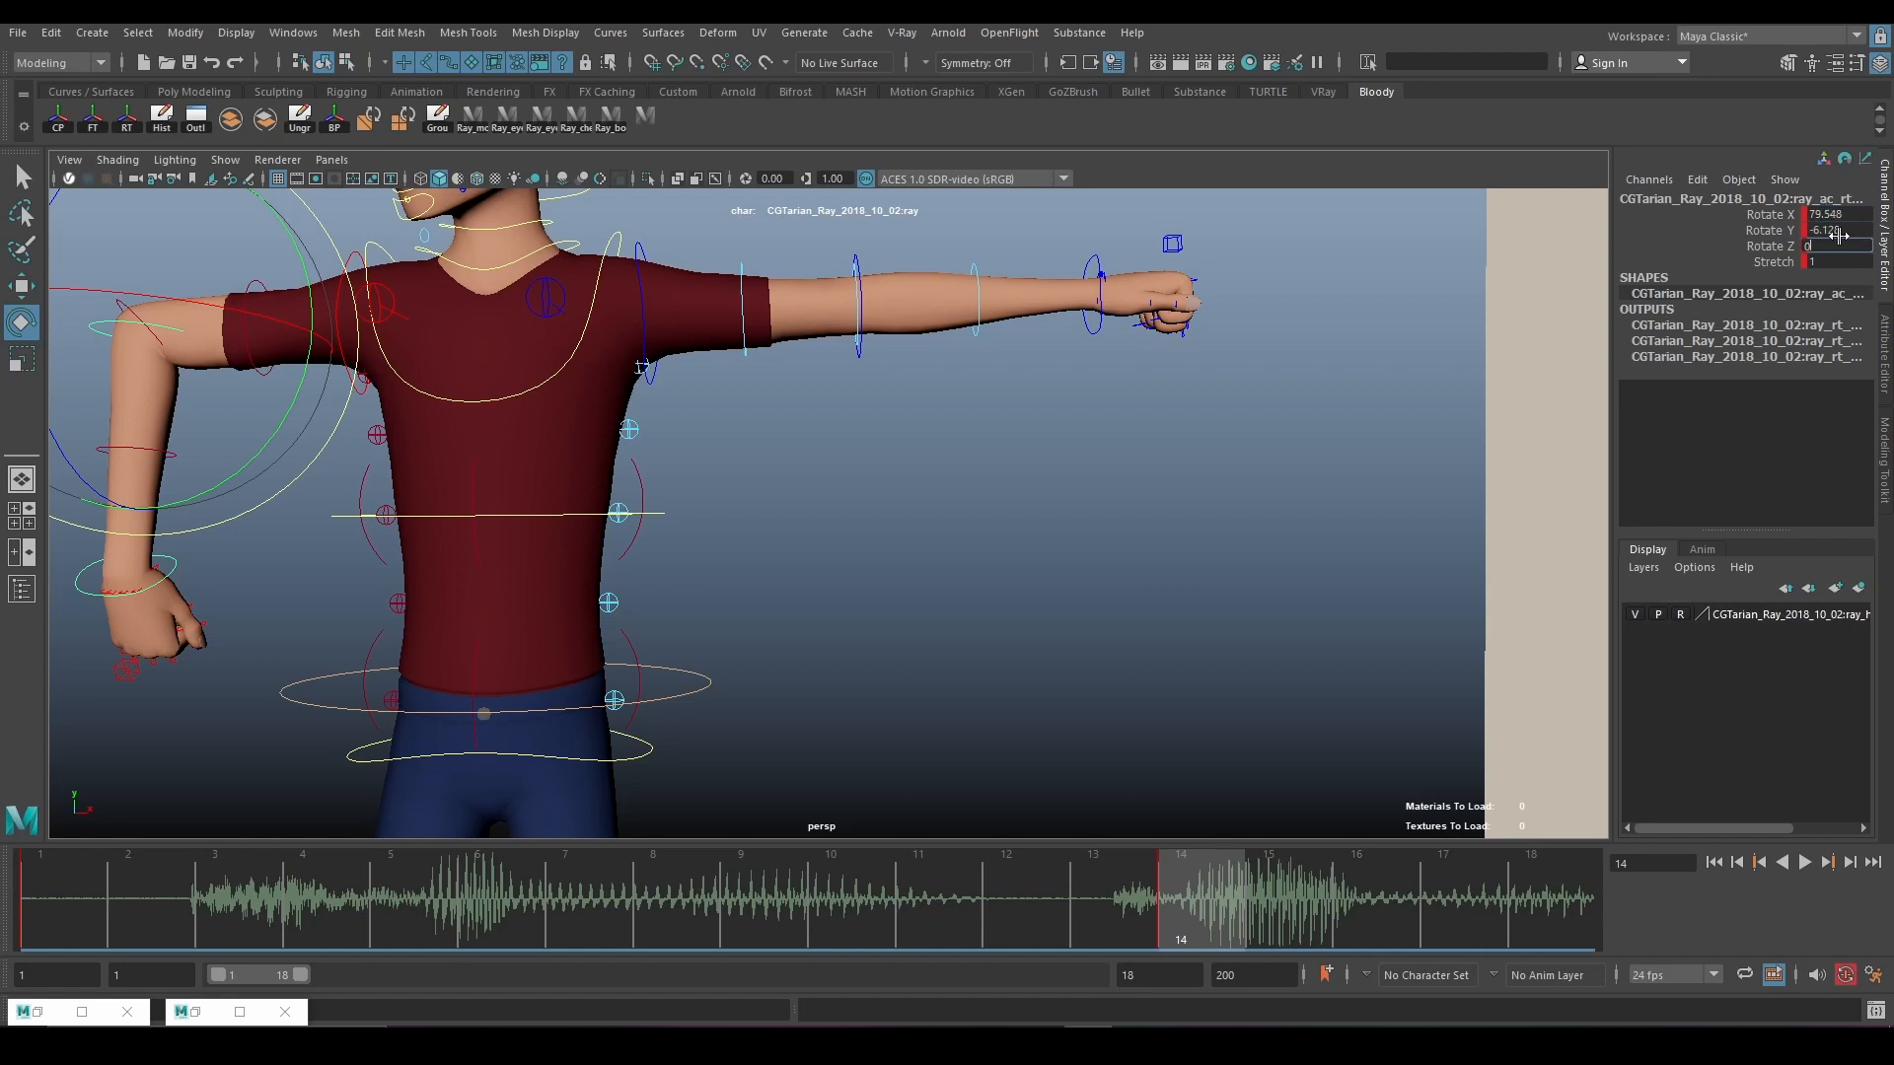
{"action": "key", "text": "Return"}
{"action": "left_click", "coordinate": [1837, 215]}
{"action": "scroll", "coordinate": [594, 395], "scroll_direction": "down", "scroll_amount": 1}
{"action": "middle_click_drag", "start_coordinate": [594, 403], "coordinate": [1074, 357], "text": "alt"}
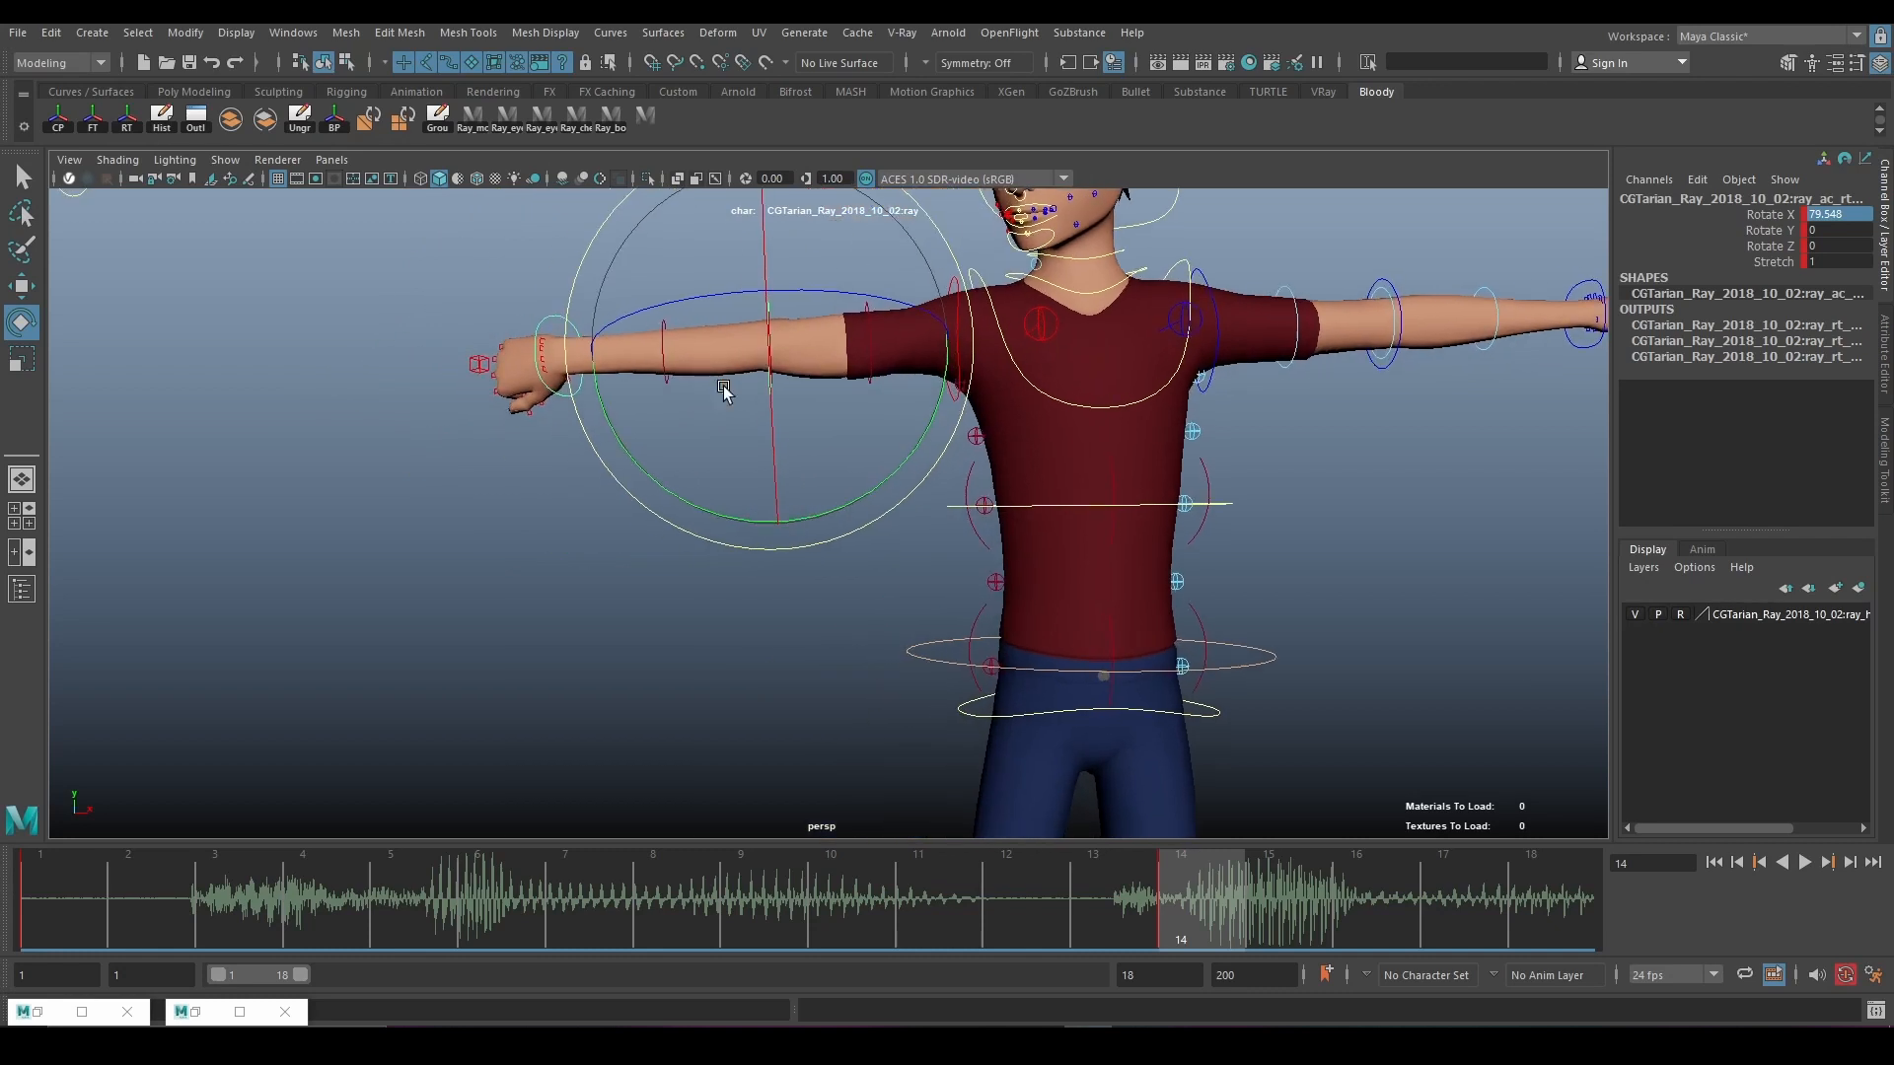
{"action": "left_click", "coordinate": [411, 509]}
{"action": "left_click", "coordinate": [770, 304]}
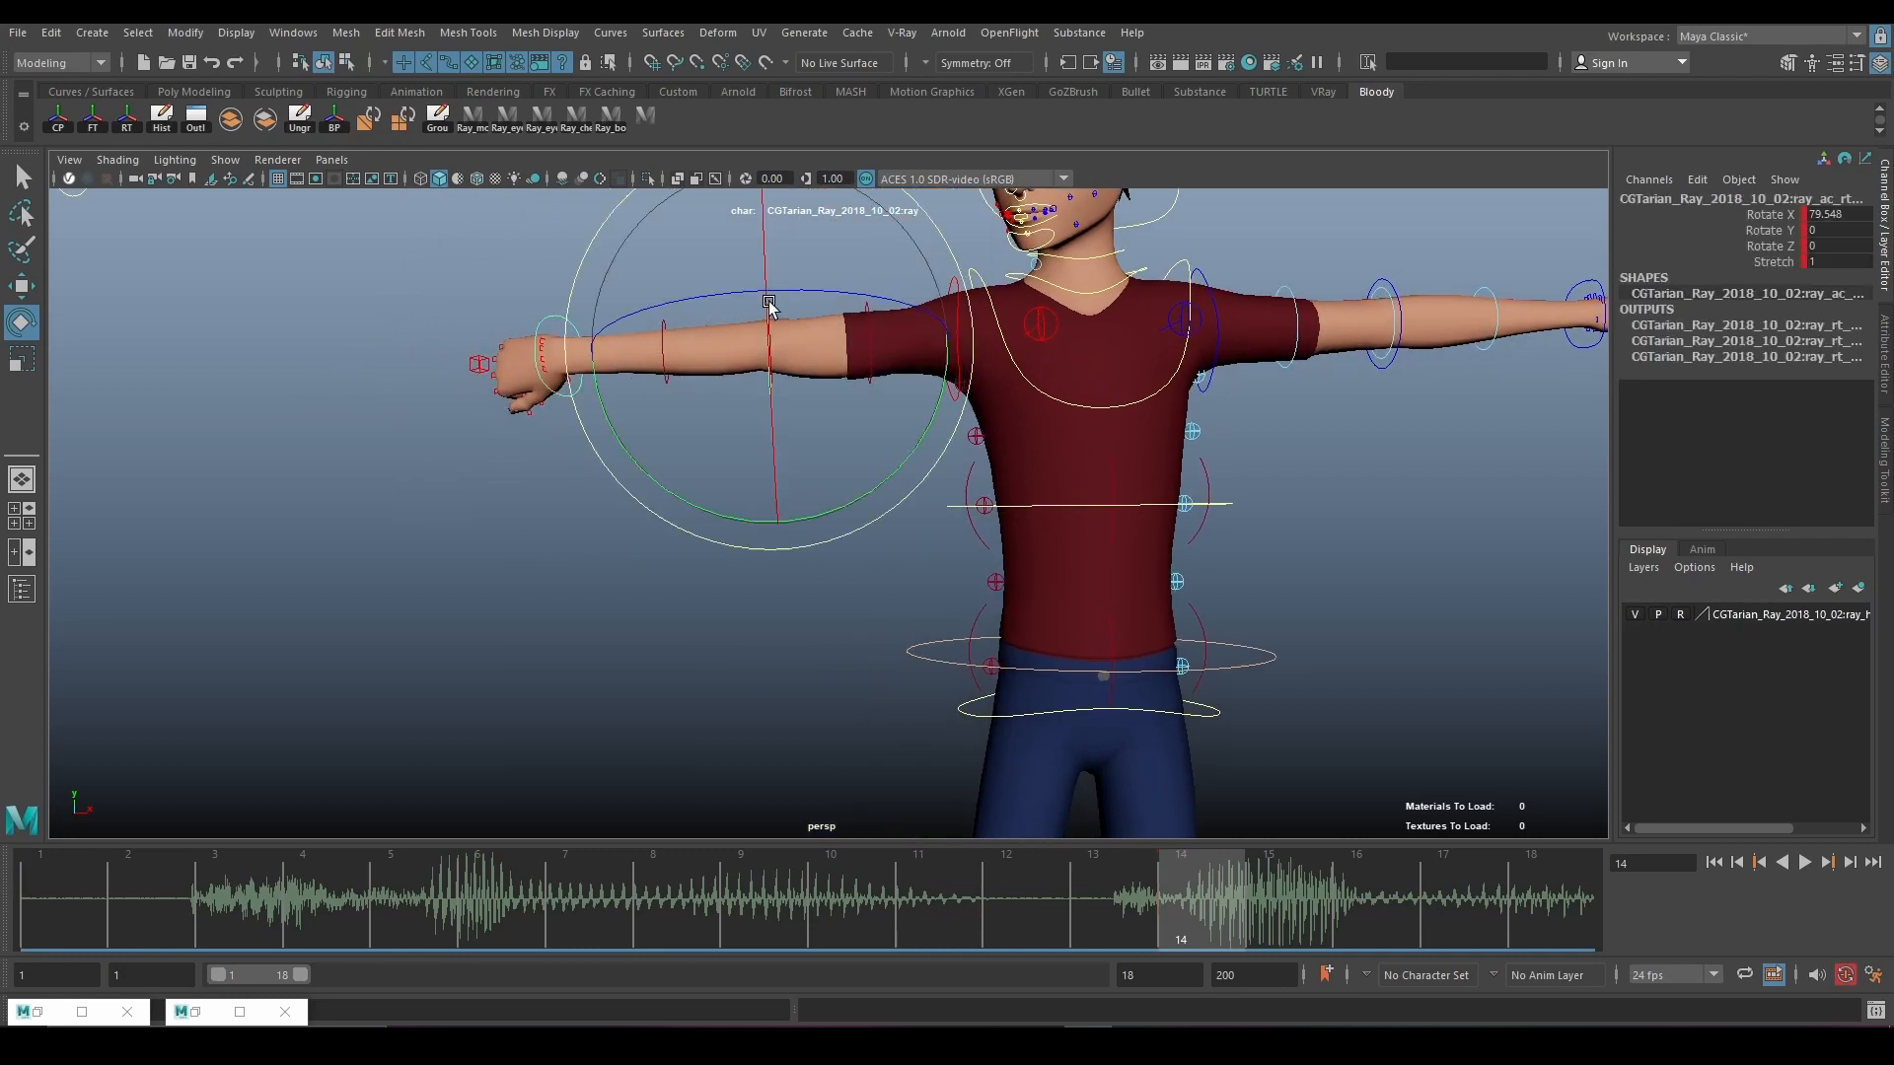
{"action": "key", "text": "Return"}
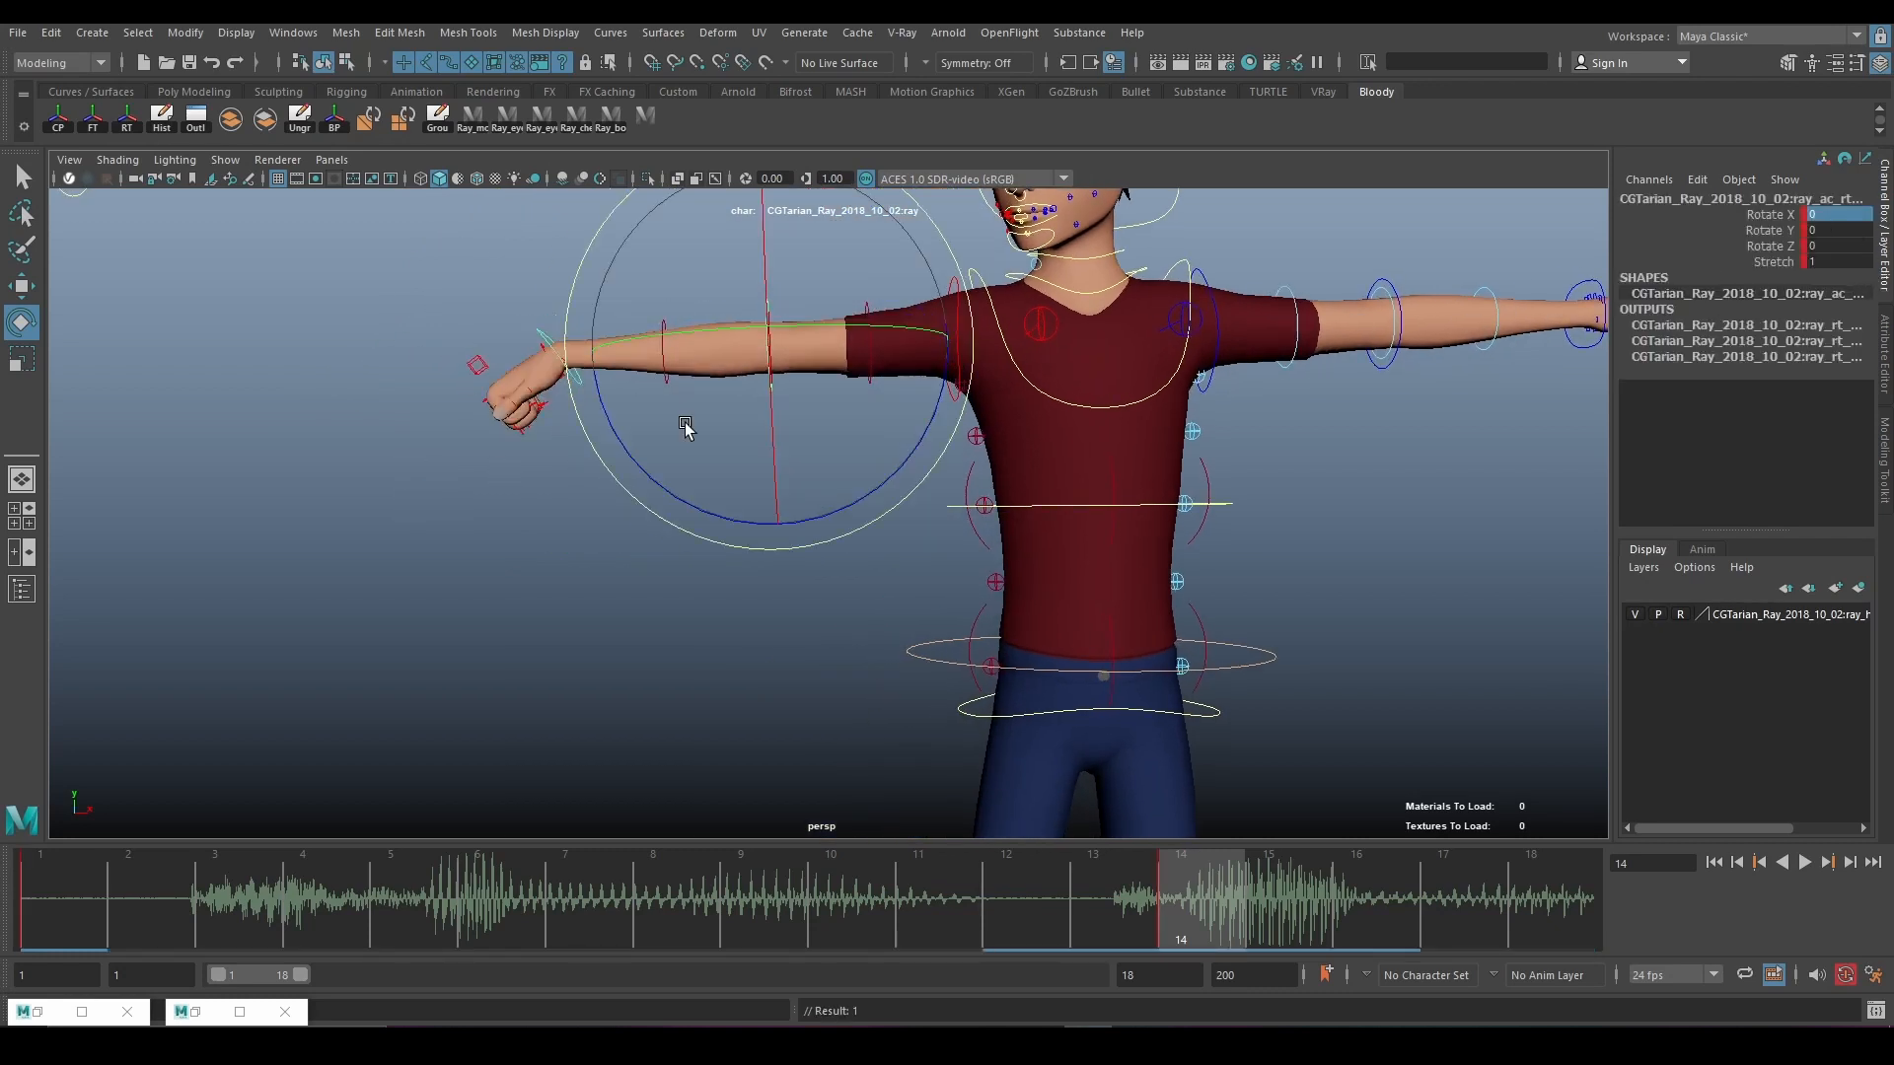
Reset the right wrist control to 0 in Rotate X, Y and Z and deselect it.
{"action": "left_click", "coordinate": [541, 330]}
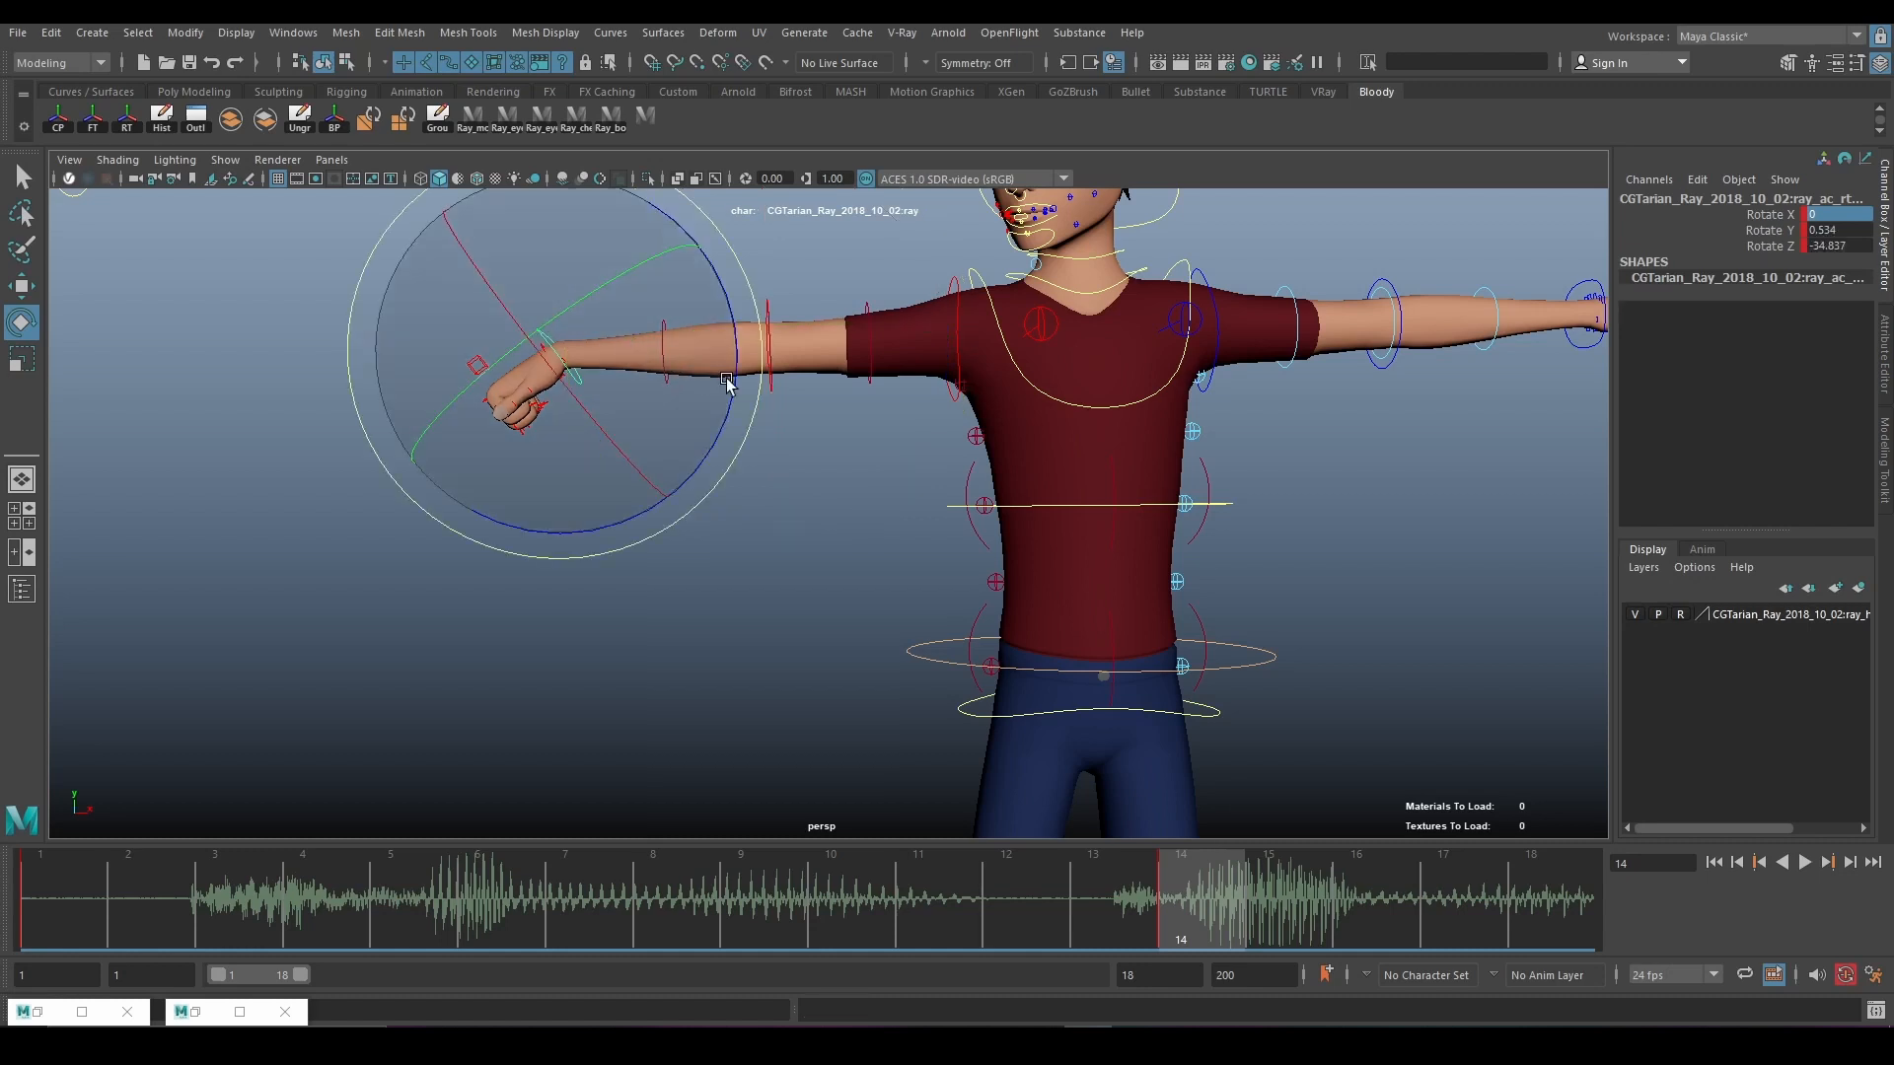
{"action": "left_click_drag", "start_coordinate": [1832, 215], "coordinate": [1828, 247]}
{"action": "type", "text": "0"}
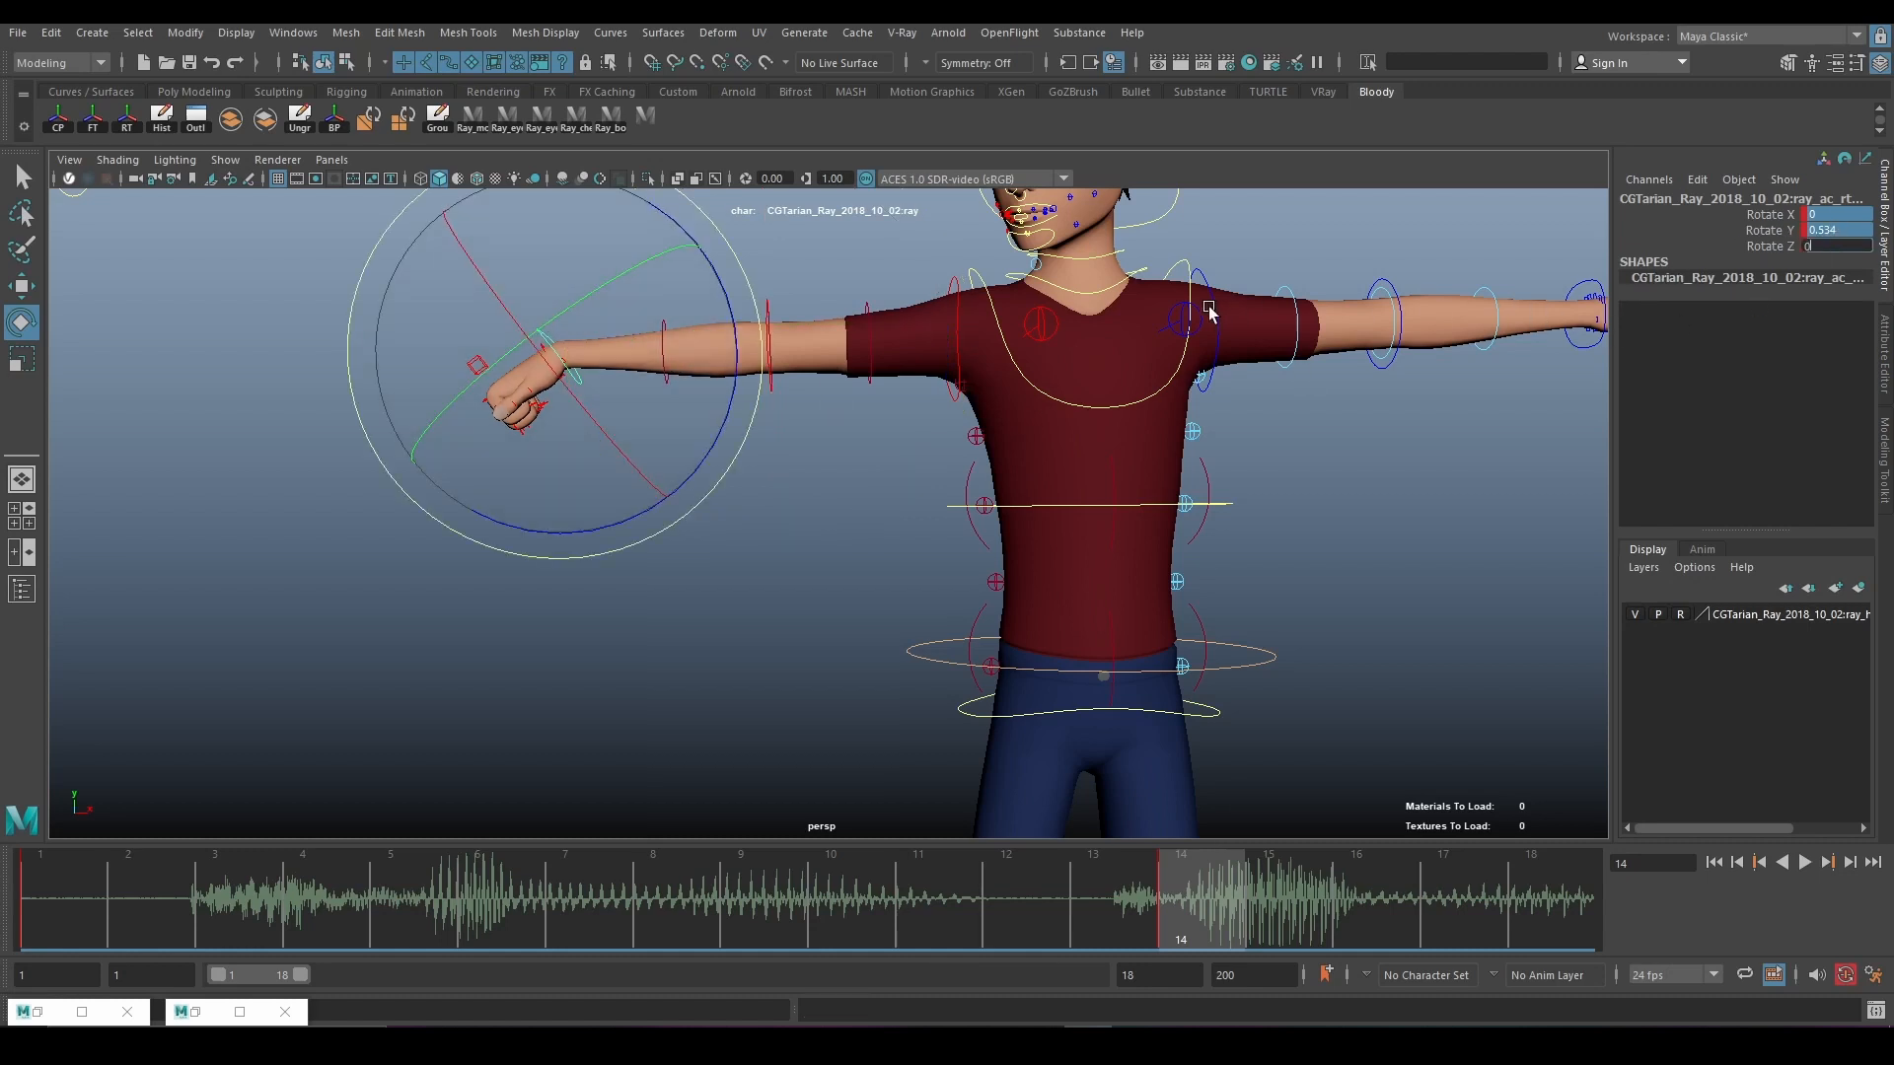
{"action": "key", "text": "Return"}
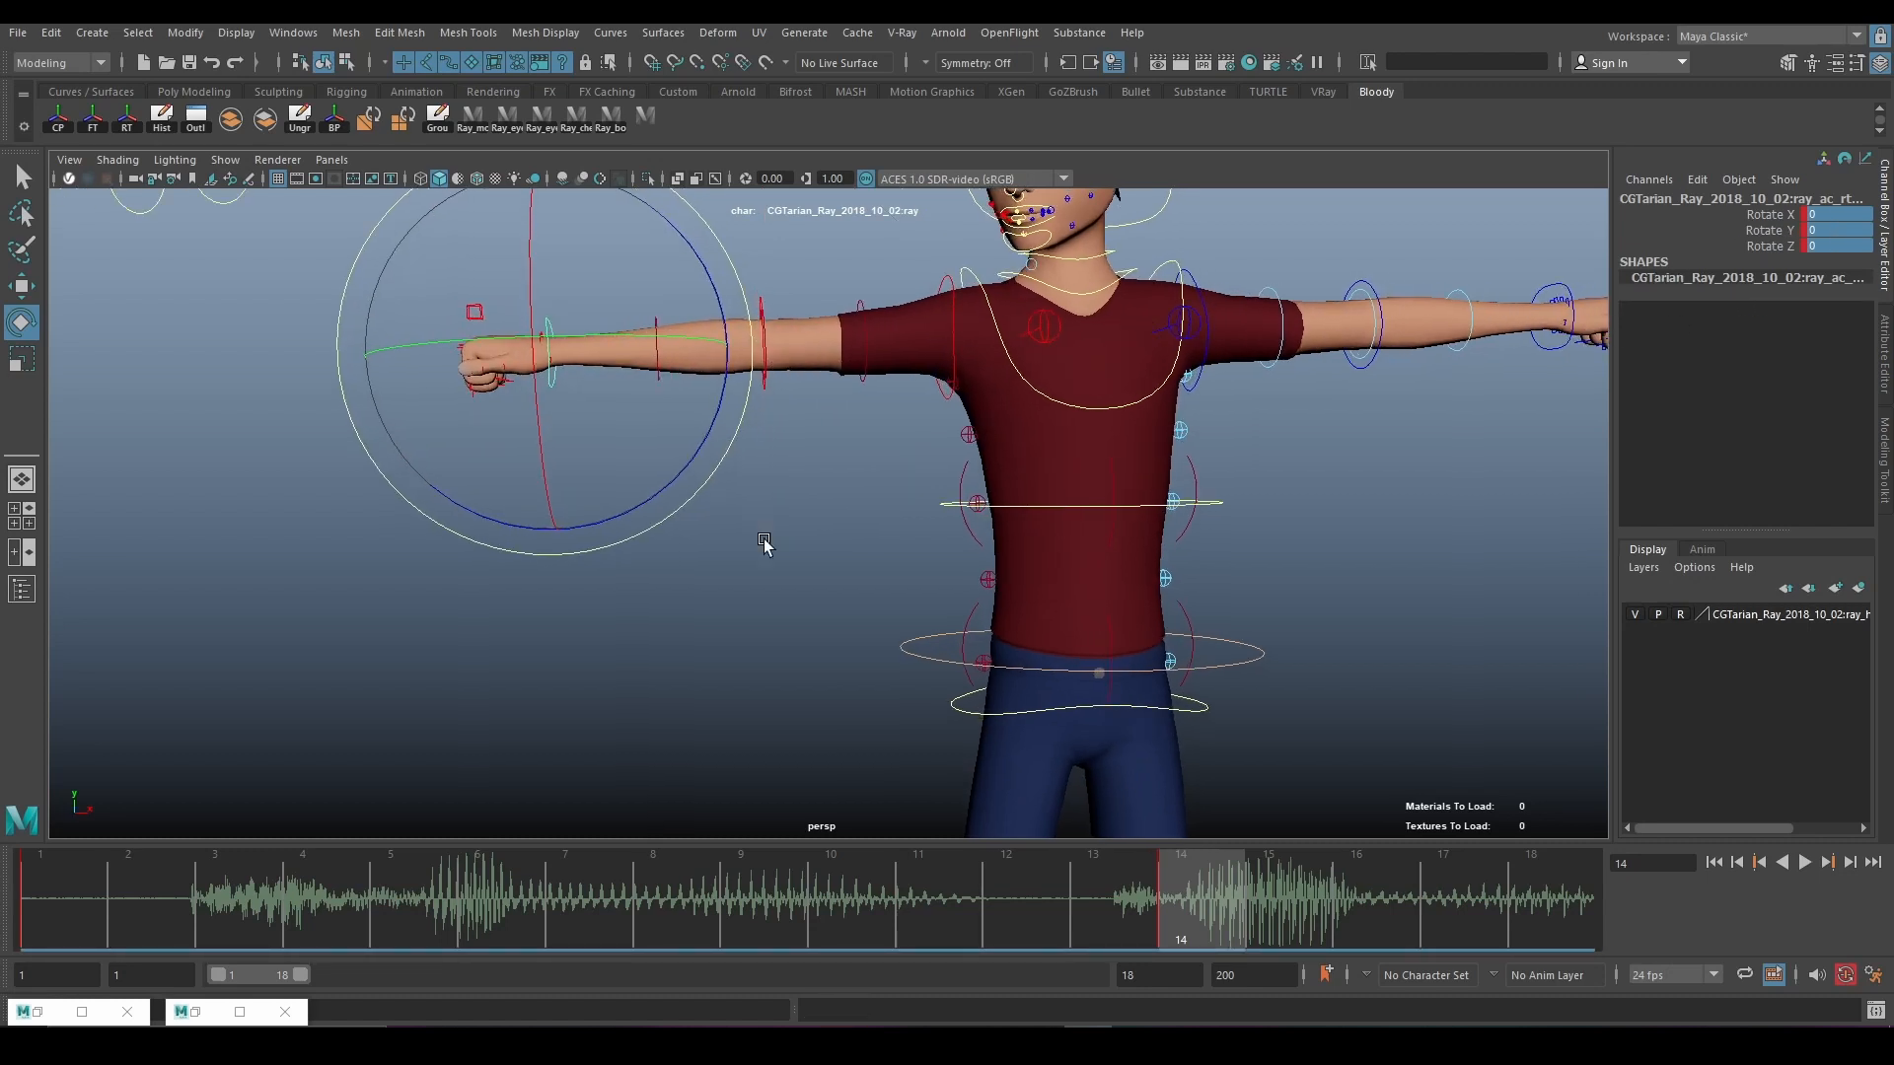
{"action": "left_click", "coordinate": [764, 540]}
Select all finger controls of the left hand.
{"action": "middle_click_drag", "start_coordinate": [878, 405], "coordinate": [291, 443], "text": "alt"}
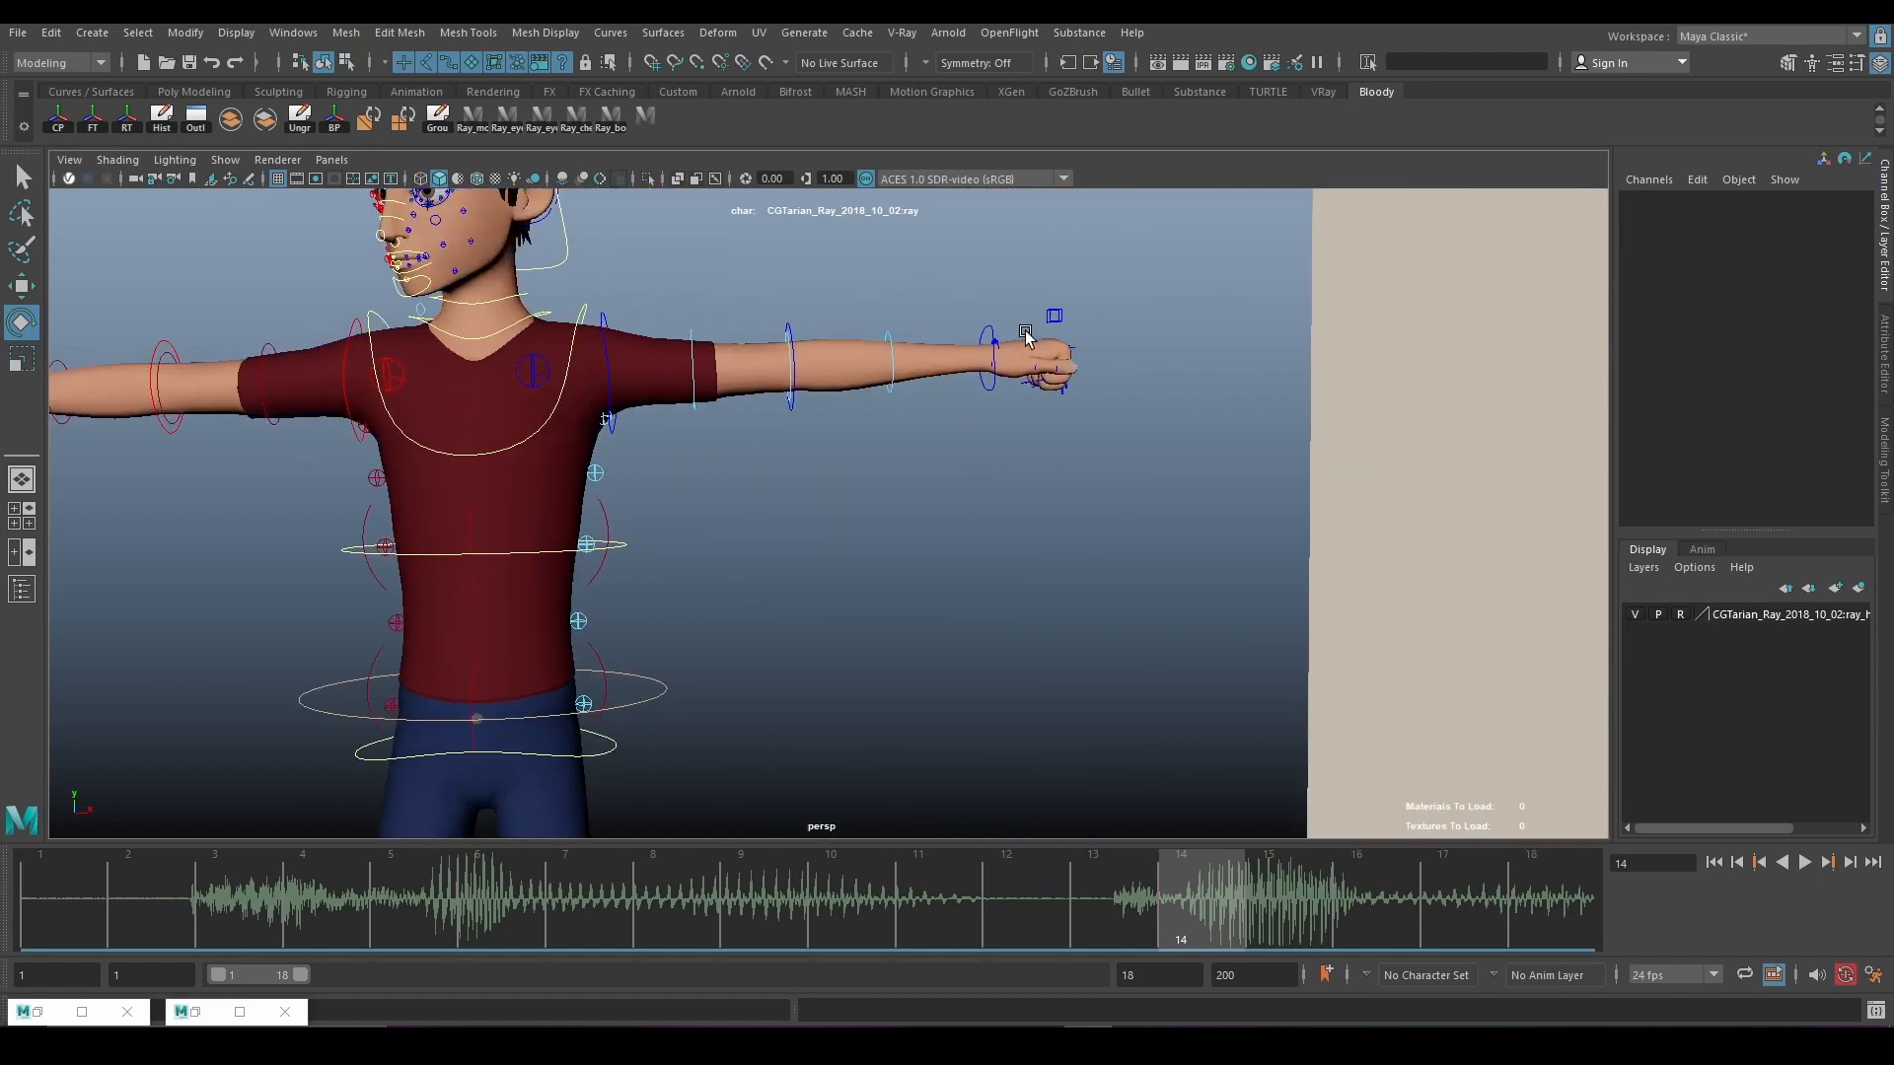
{"action": "scroll", "coordinate": [1091, 335], "scroll_direction": "up", "scroll_amount": 4}
{"action": "left_click_drag", "start_coordinate": [1091, 335], "coordinate": [1108, 347], "text": "alt"}
{"action": "middle_click_drag", "start_coordinate": [1108, 347], "coordinate": [803, 516], "text": "alt"}
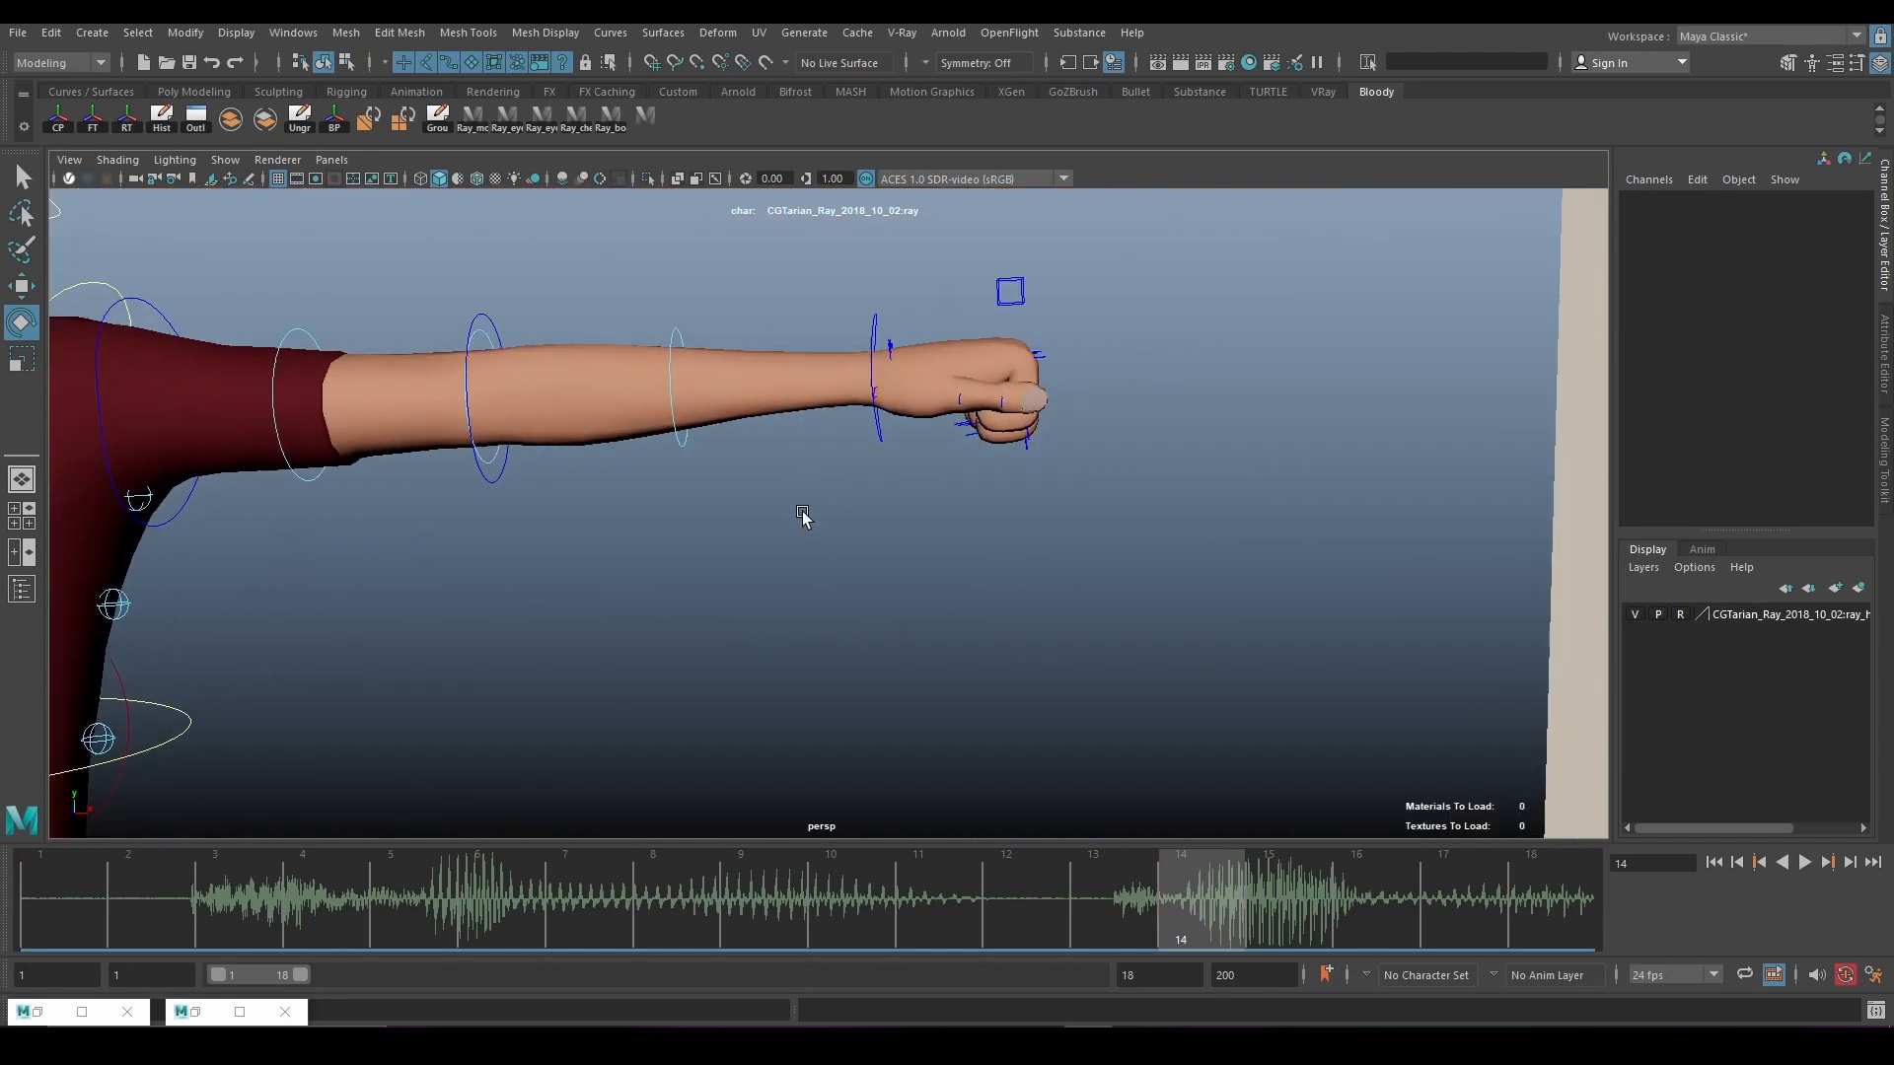
{"action": "left_click_drag", "start_coordinate": [803, 516], "coordinate": [771, 508], "text": "alt"}
{"action": "left_click_drag", "start_coordinate": [1068, 357], "coordinate": [984, 349], "text": "alt"}
{"action": "scroll", "coordinate": [920, 399], "scroll_direction": "up", "scroll_amount": 4}
{"action": "key", "text": "q"}
{"action": "left_click_drag", "start_coordinate": [1085, 284], "coordinate": [931, 418], "text": "alt"}
{"action": "left_click", "coordinate": [1299, 294]}
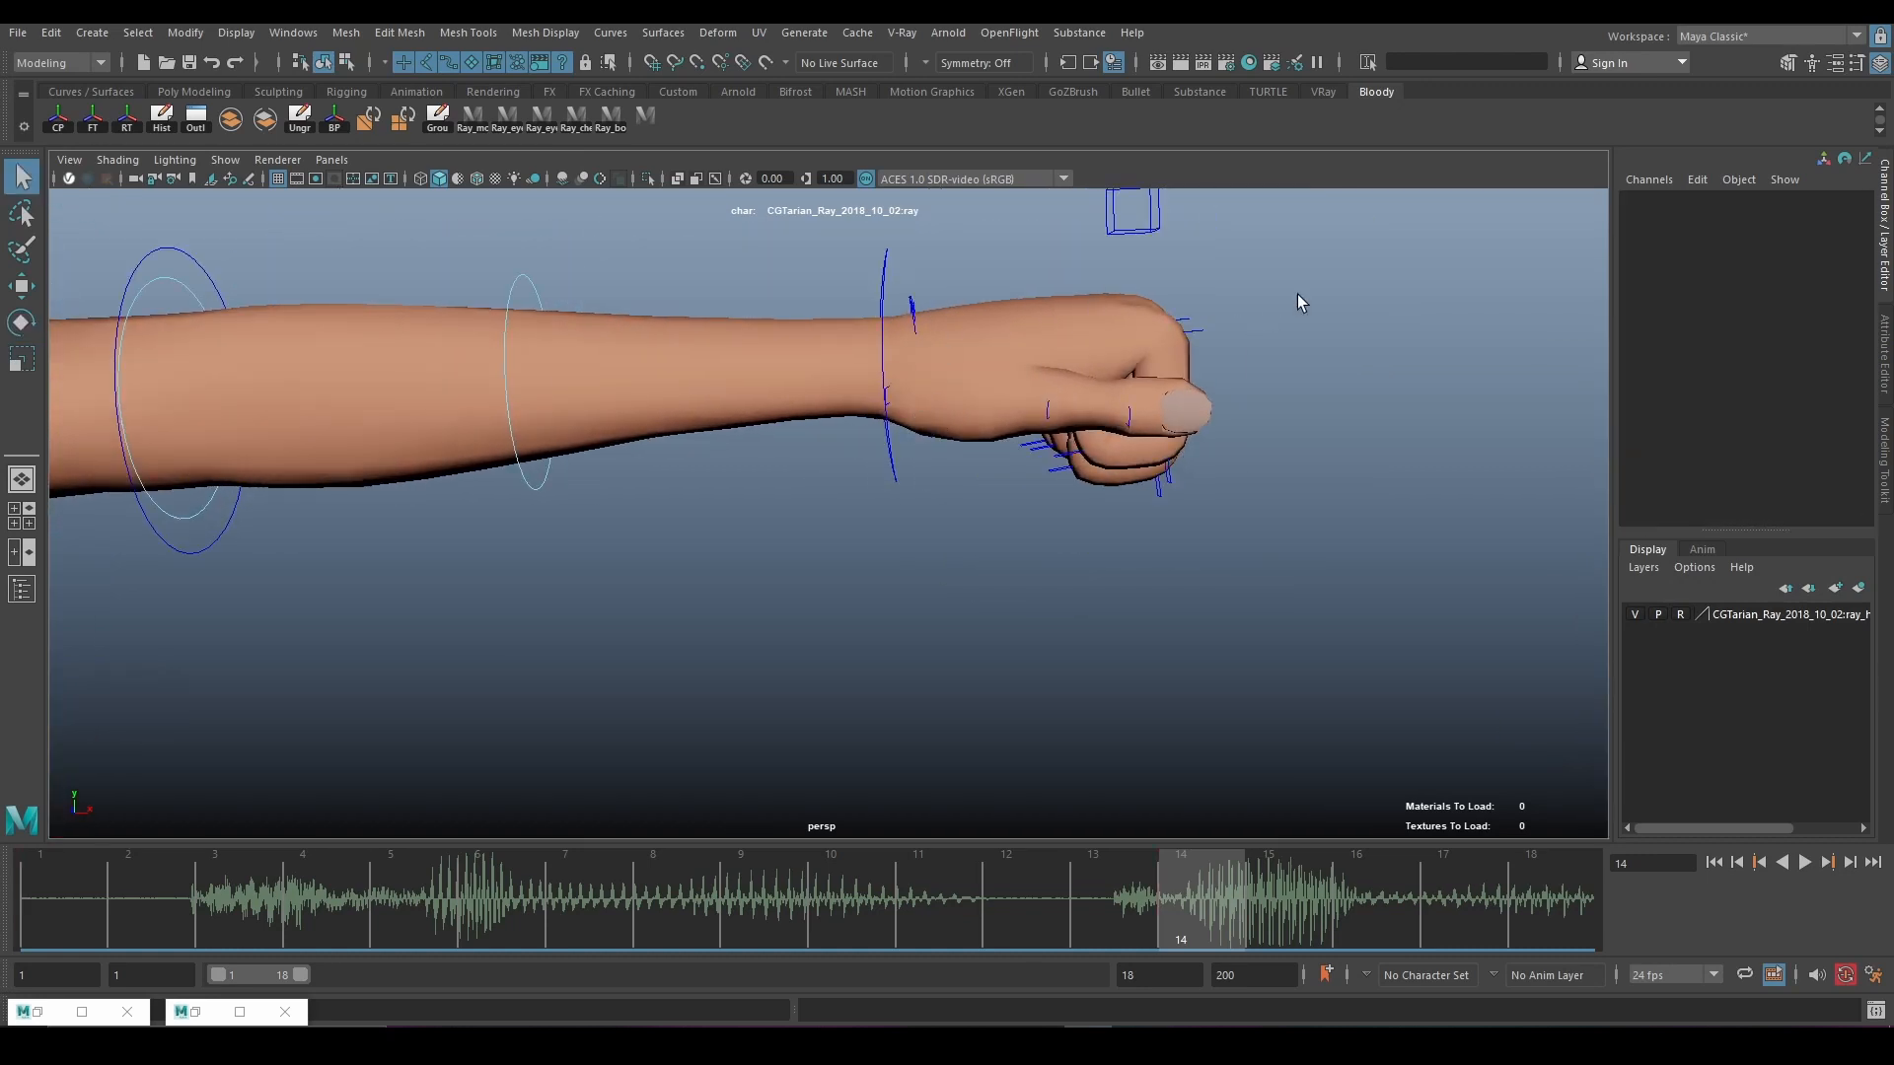
{"action": "left_click_drag", "start_coordinate": [1304, 274], "coordinate": [740, 586]}
{"action": "scroll", "coordinate": [1020, 355], "scroll_direction": "down", "scroll_amount": 3}
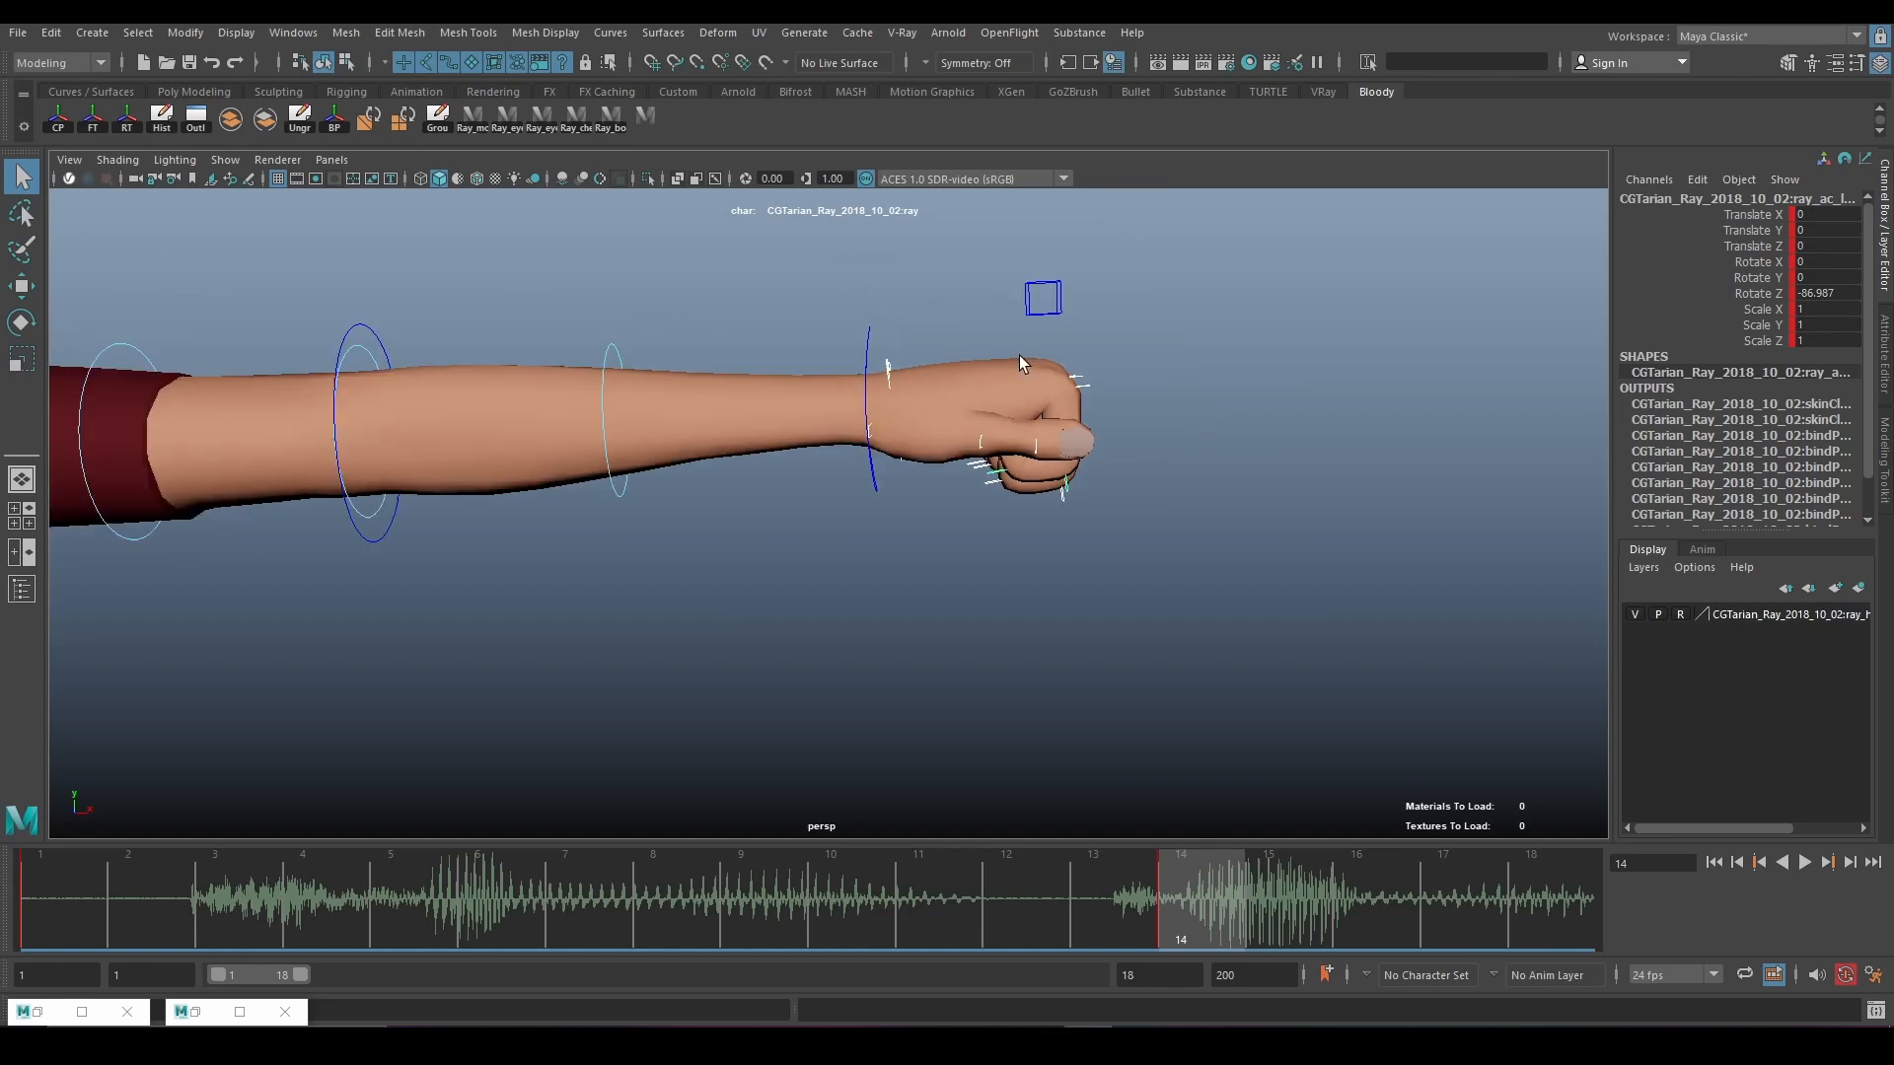
Add the right hand's finger controls to the selection and open both fists by setting Rotate X, Y and Z to 0.
{"action": "left_click_drag", "start_coordinate": [1020, 355], "coordinate": [975, 411], "text": "alt"}
{"action": "scroll", "coordinate": [973, 412], "scroll_direction": "down", "scroll_amount": 6}
{"action": "middle_click_drag", "start_coordinate": [586, 501], "coordinate": [1445, 446], "text": "alt"}
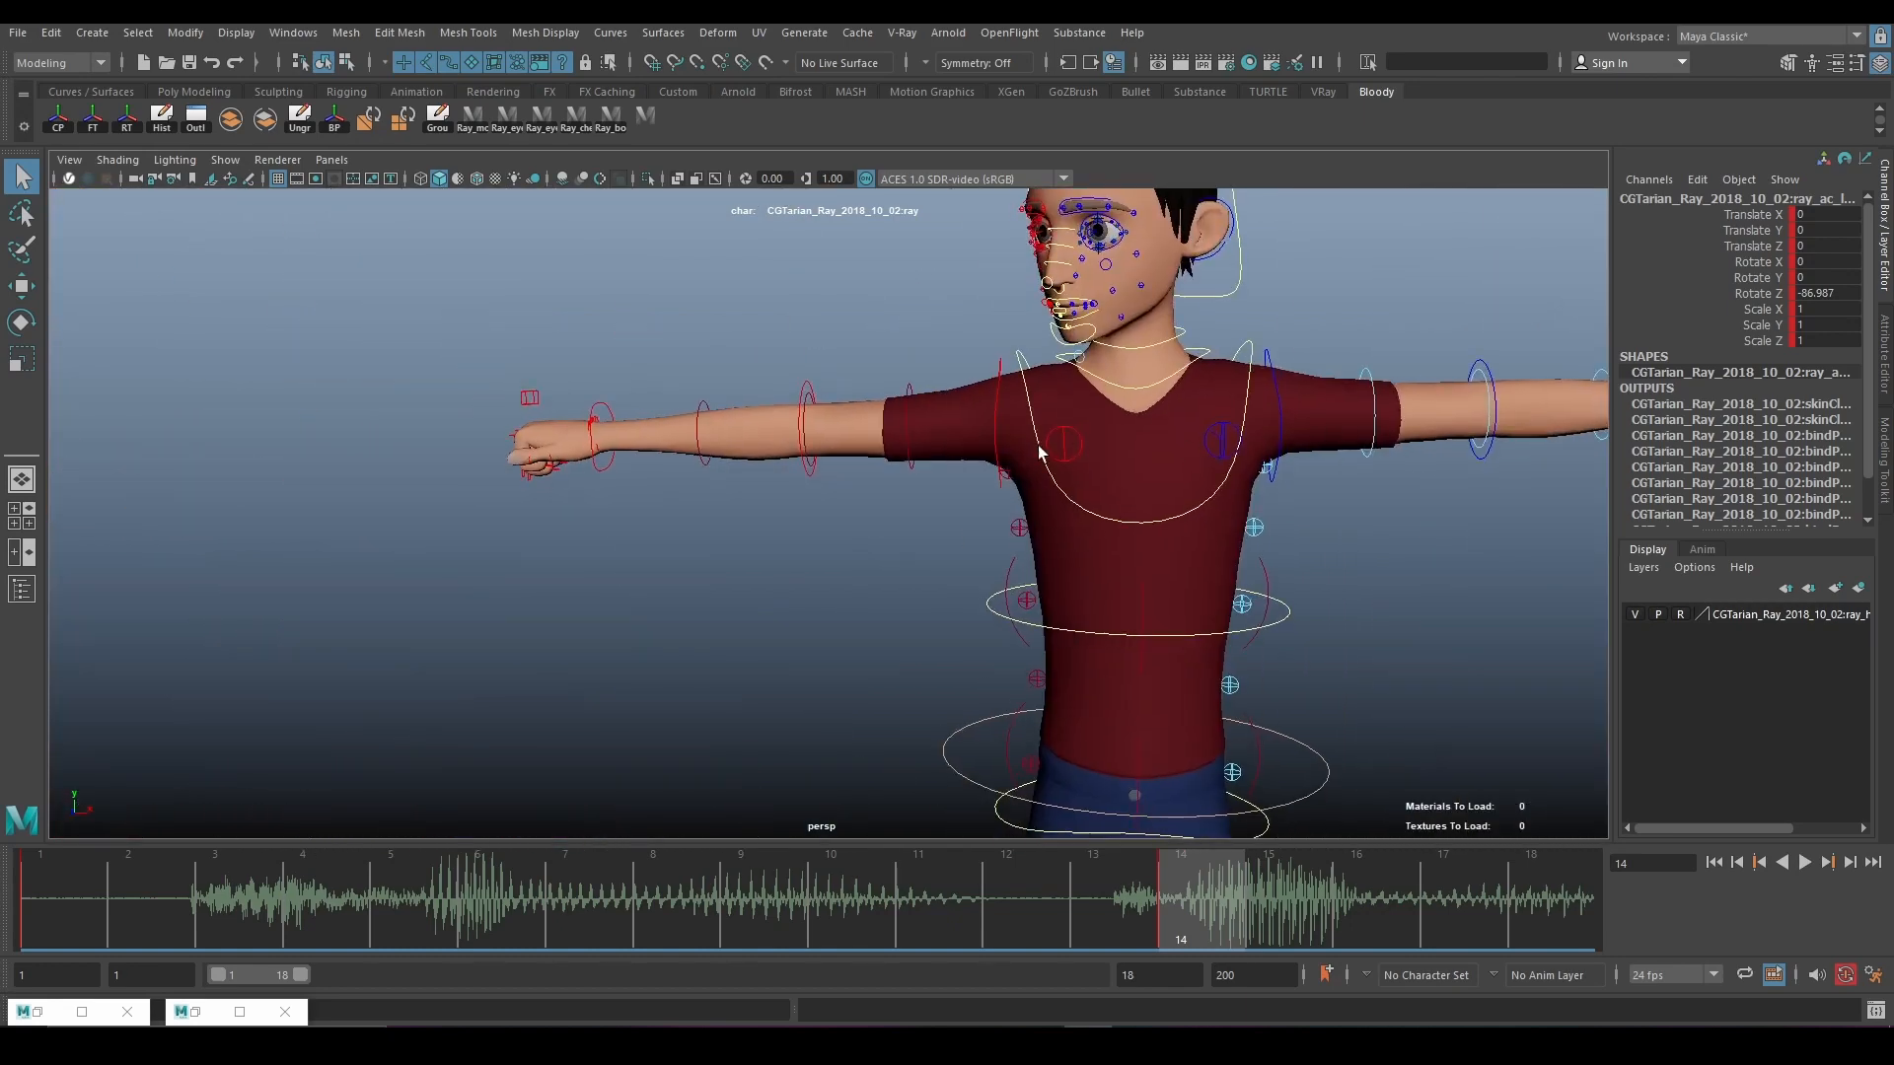
{"action": "scroll", "coordinate": [484, 431], "scroll_direction": "up", "scroll_amount": 4}
{"action": "middle_click_drag", "start_coordinate": [473, 431], "coordinate": [845, 494], "text": "alt"}
{"action": "left_click_drag", "start_coordinate": [846, 494], "coordinate": [790, 481], "text": "alt"}
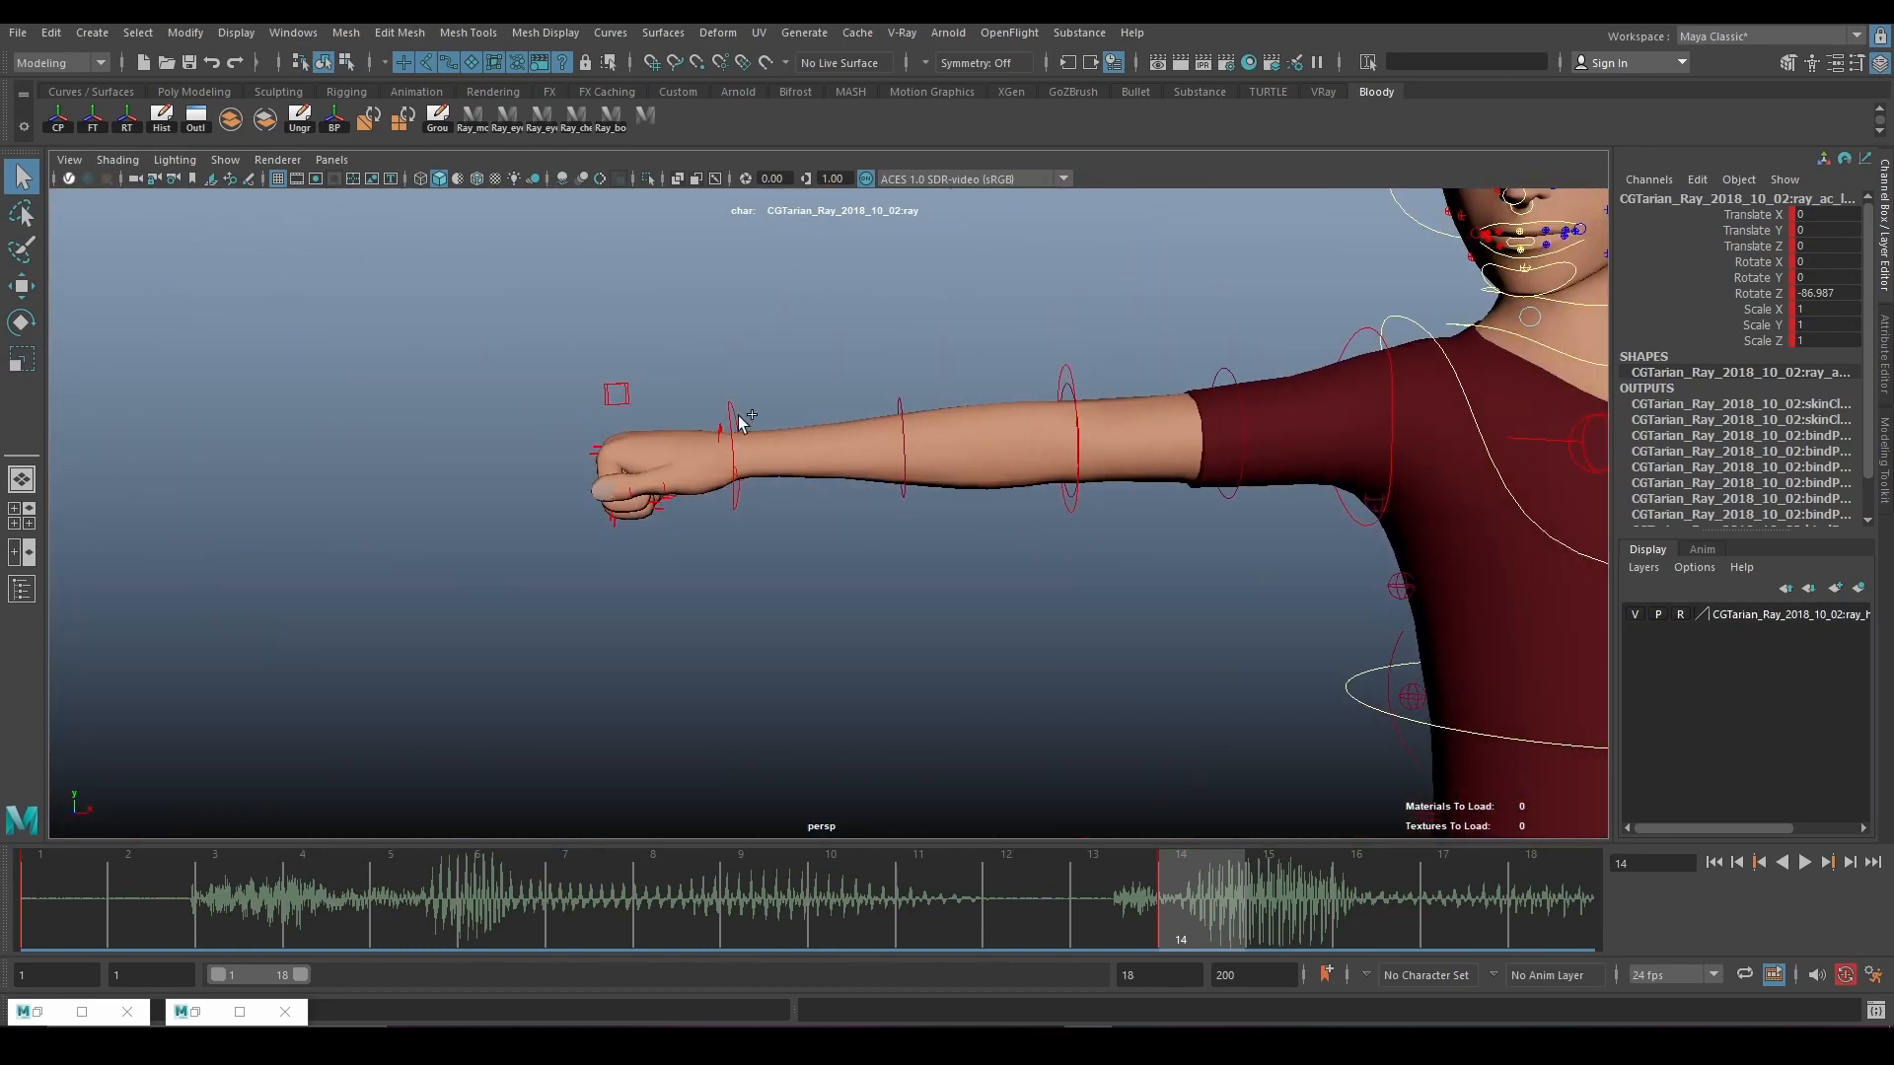
{"action": "left_click_drag", "start_coordinate": [565, 536], "coordinate": [564, 537]}
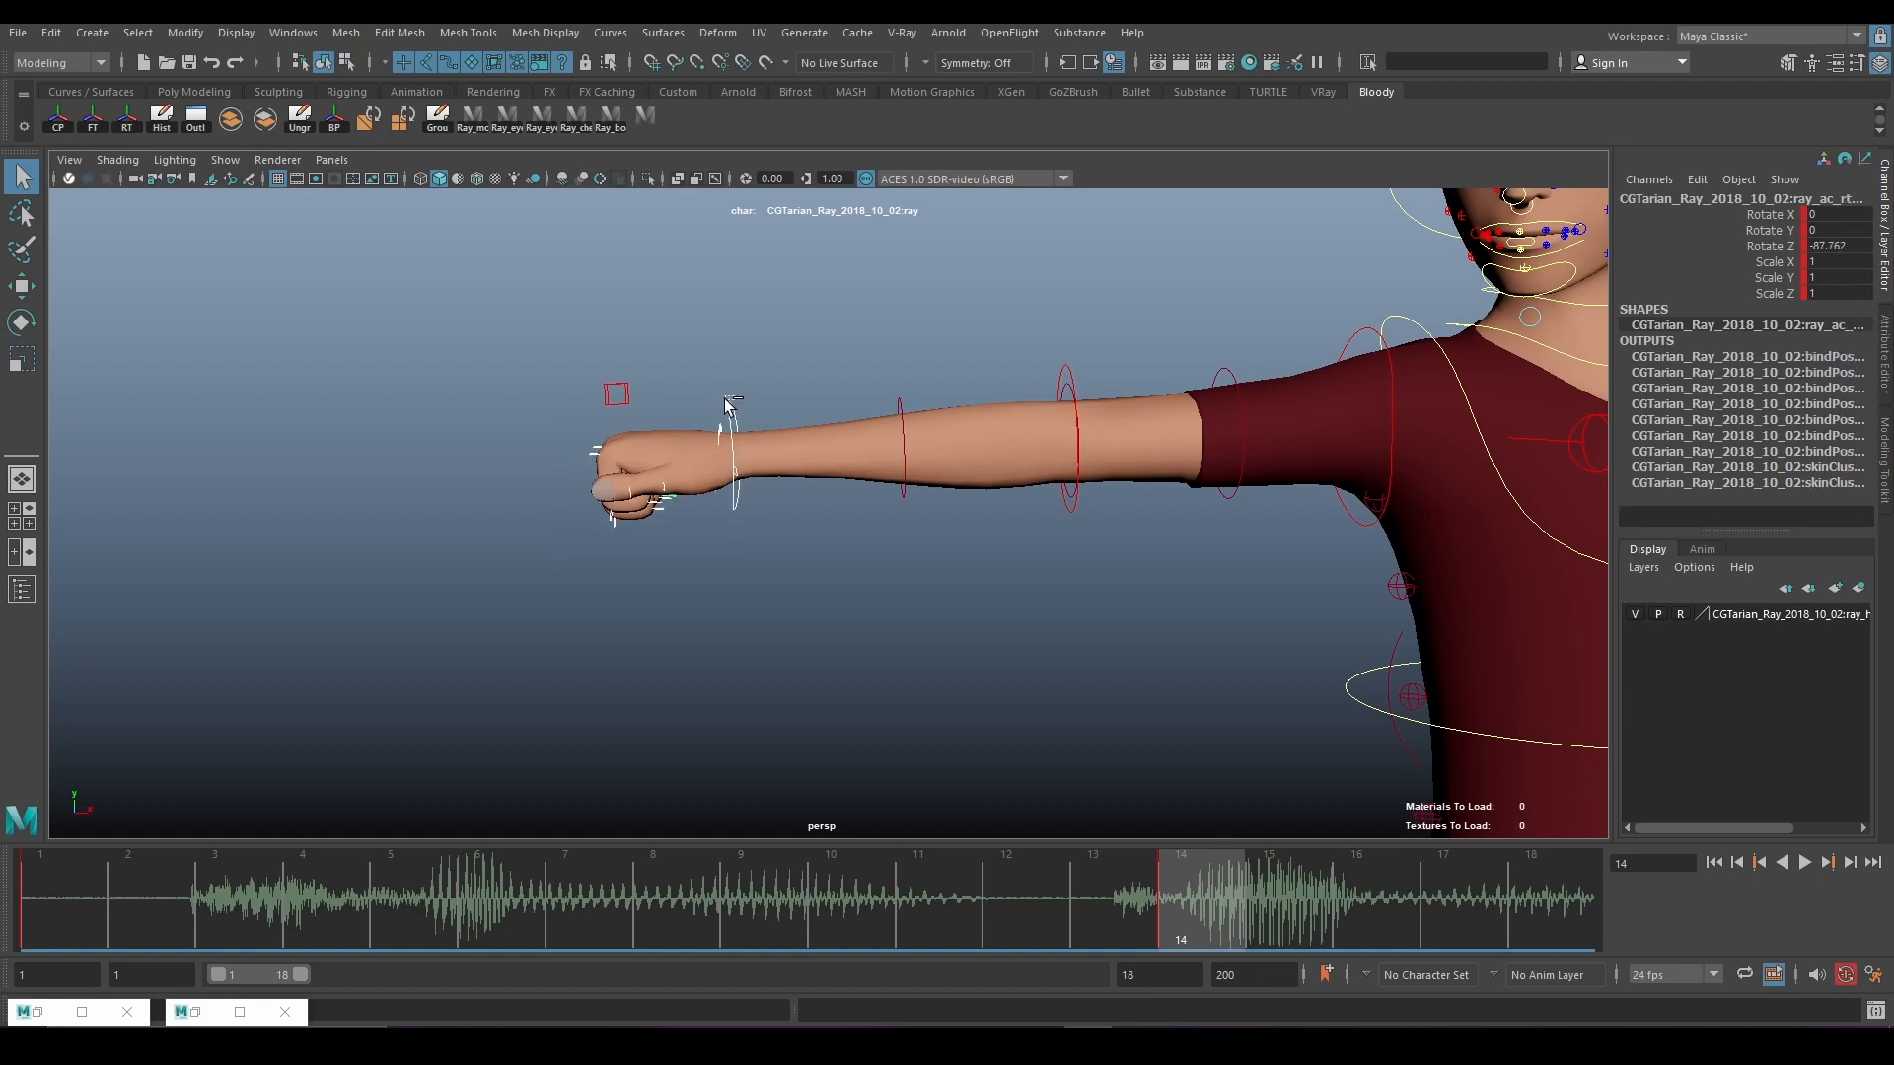
{"action": "scroll", "coordinate": [955, 488], "scroll_direction": "down", "scroll_amount": 3}
{"action": "middle_click_drag", "start_coordinate": [1105, 434], "coordinate": [790, 411], "text": "alt"}
{"action": "scroll", "coordinate": [789, 412], "scroll_direction": "down", "scroll_amount": 3}
{"action": "middle_click_drag", "start_coordinate": [1198, 387], "coordinate": [912, 417], "text": "alt"}
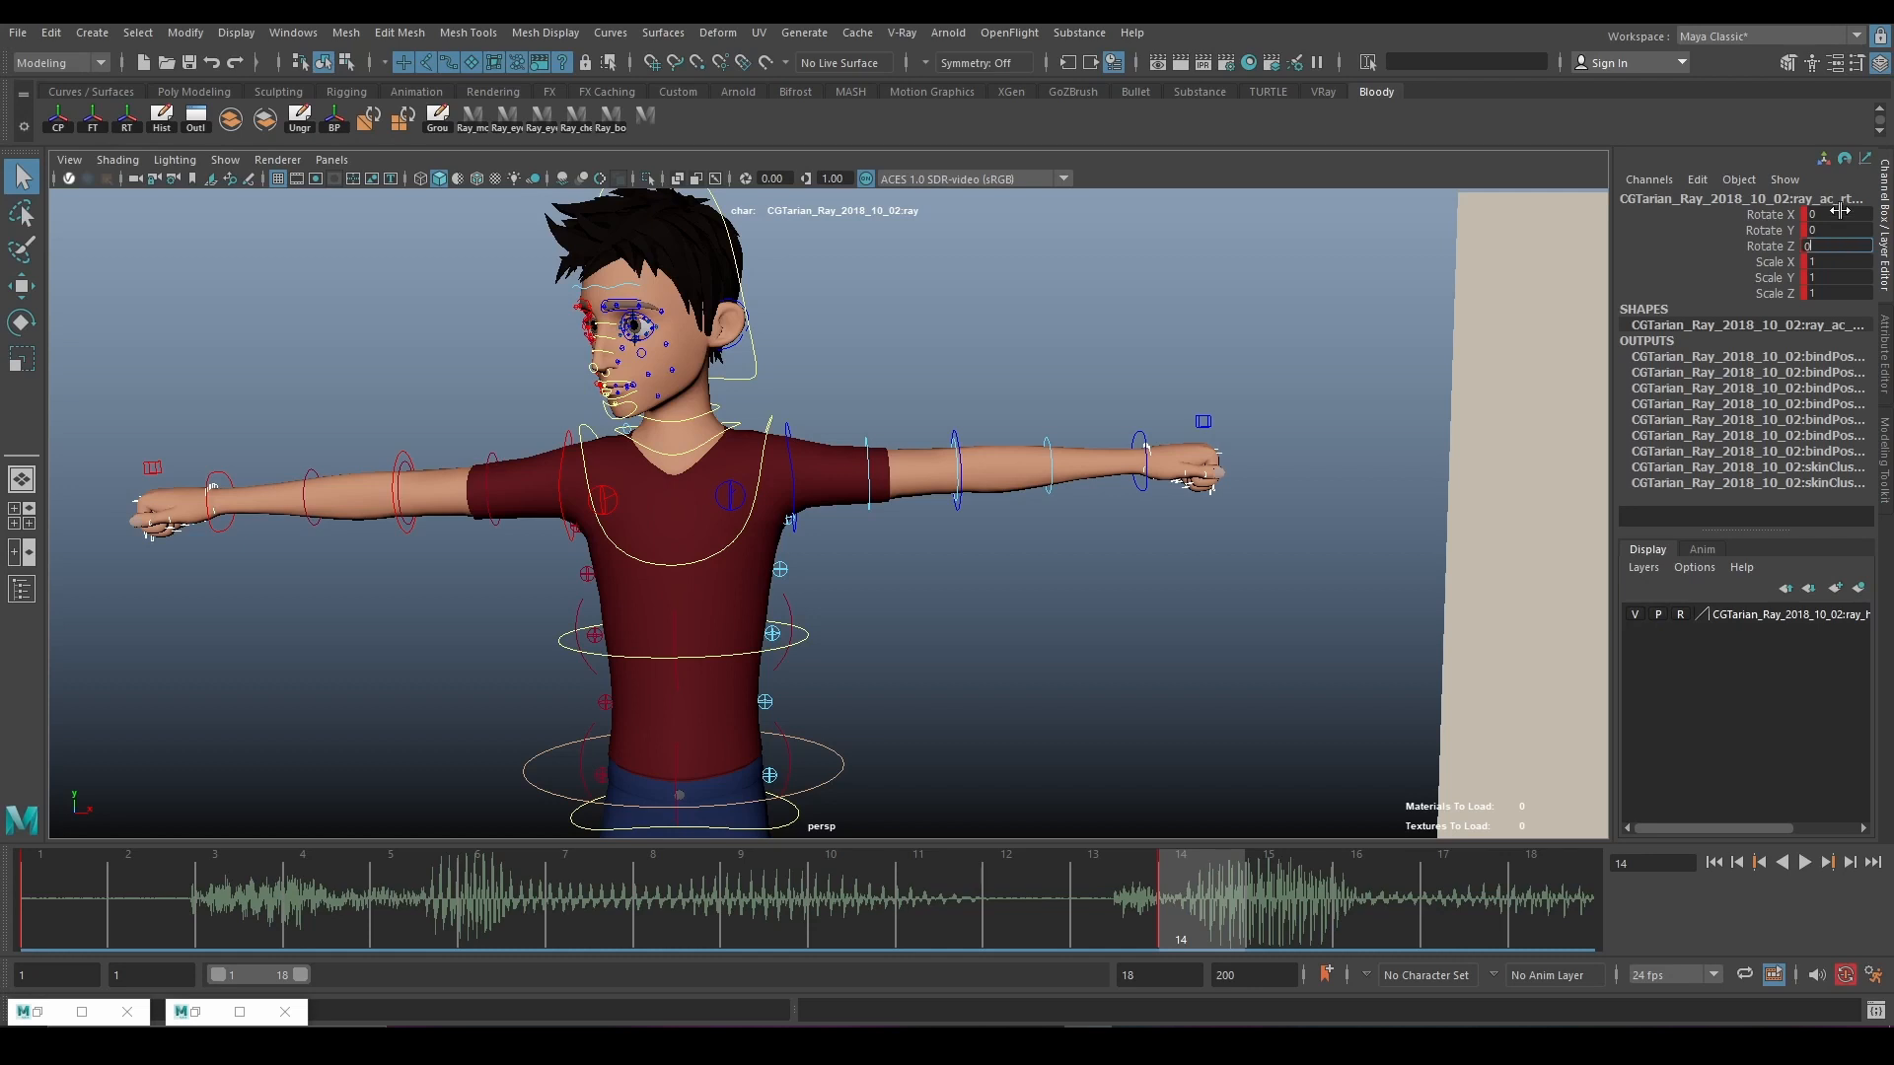
{"action": "key", "text": "Return"}
{"action": "scroll", "coordinate": [724, 477], "scroll_direction": "down", "scroll_amount": 3}
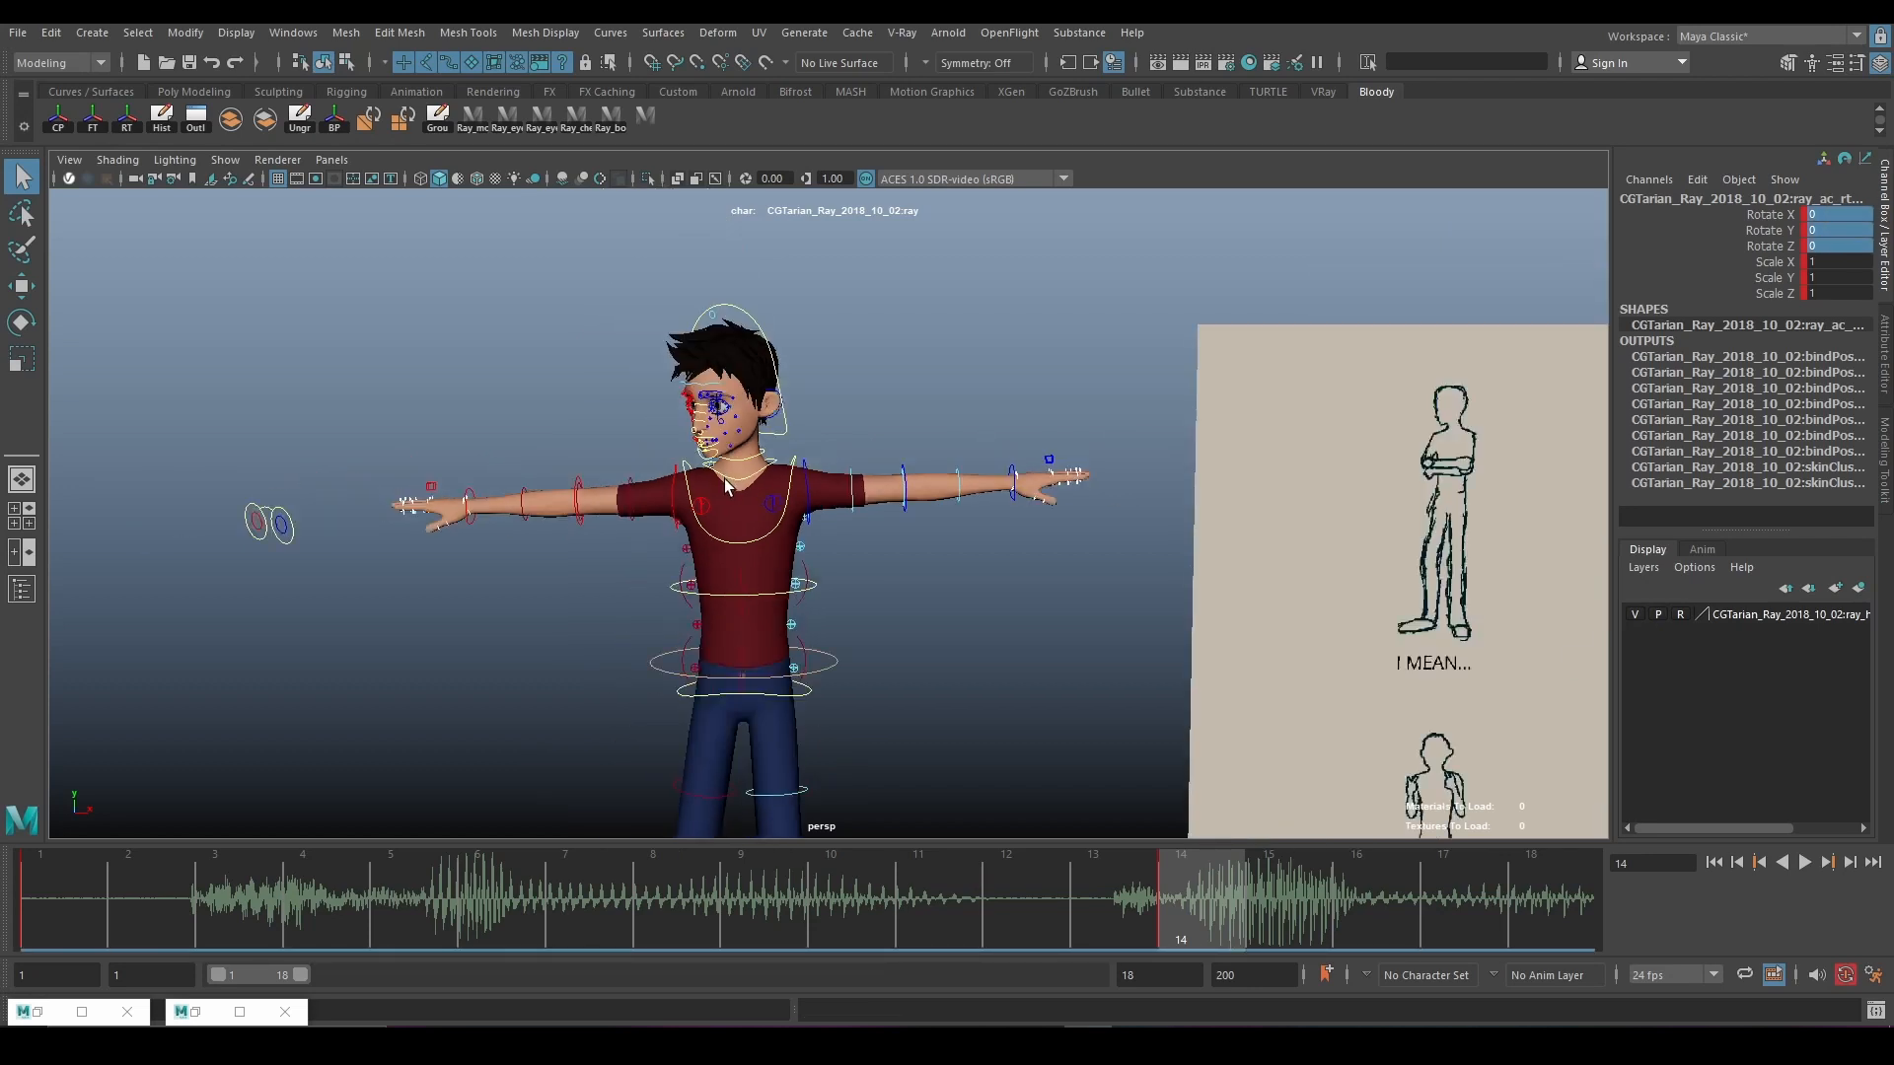
Reset the left and right clavicle controls to 0 in Rotate X, Y and Z.
{"action": "scroll", "coordinate": [749, 494], "scroll_direction": "up", "scroll_amount": 3}
{"action": "middle_click_drag", "start_coordinate": [750, 494], "coordinate": [837, 391], "text": "alt"}
{"action": "left_click", "coordinate": [827, 410]}
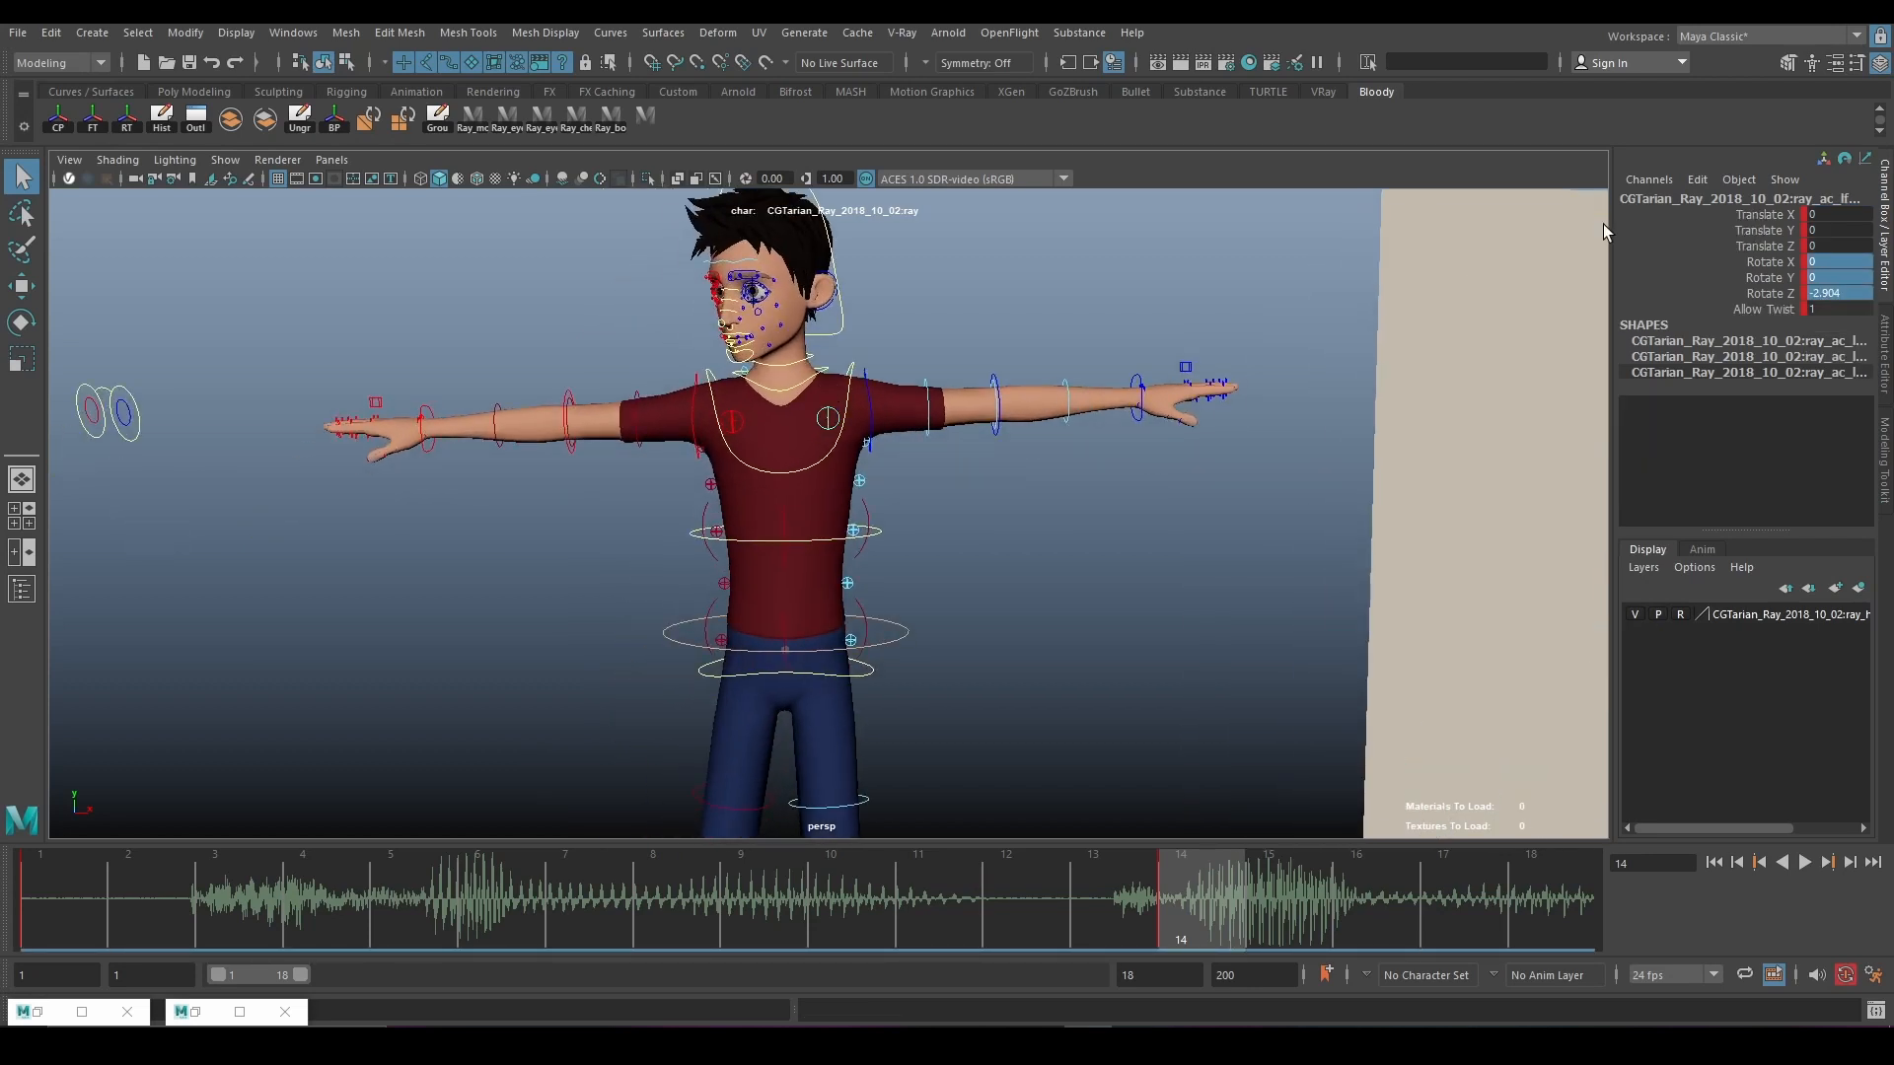
{"action": "left_click", "coordinate": [1840, 292]}
{"action": "type", "text": "0"}
{"action": "key", "text": "Return"}
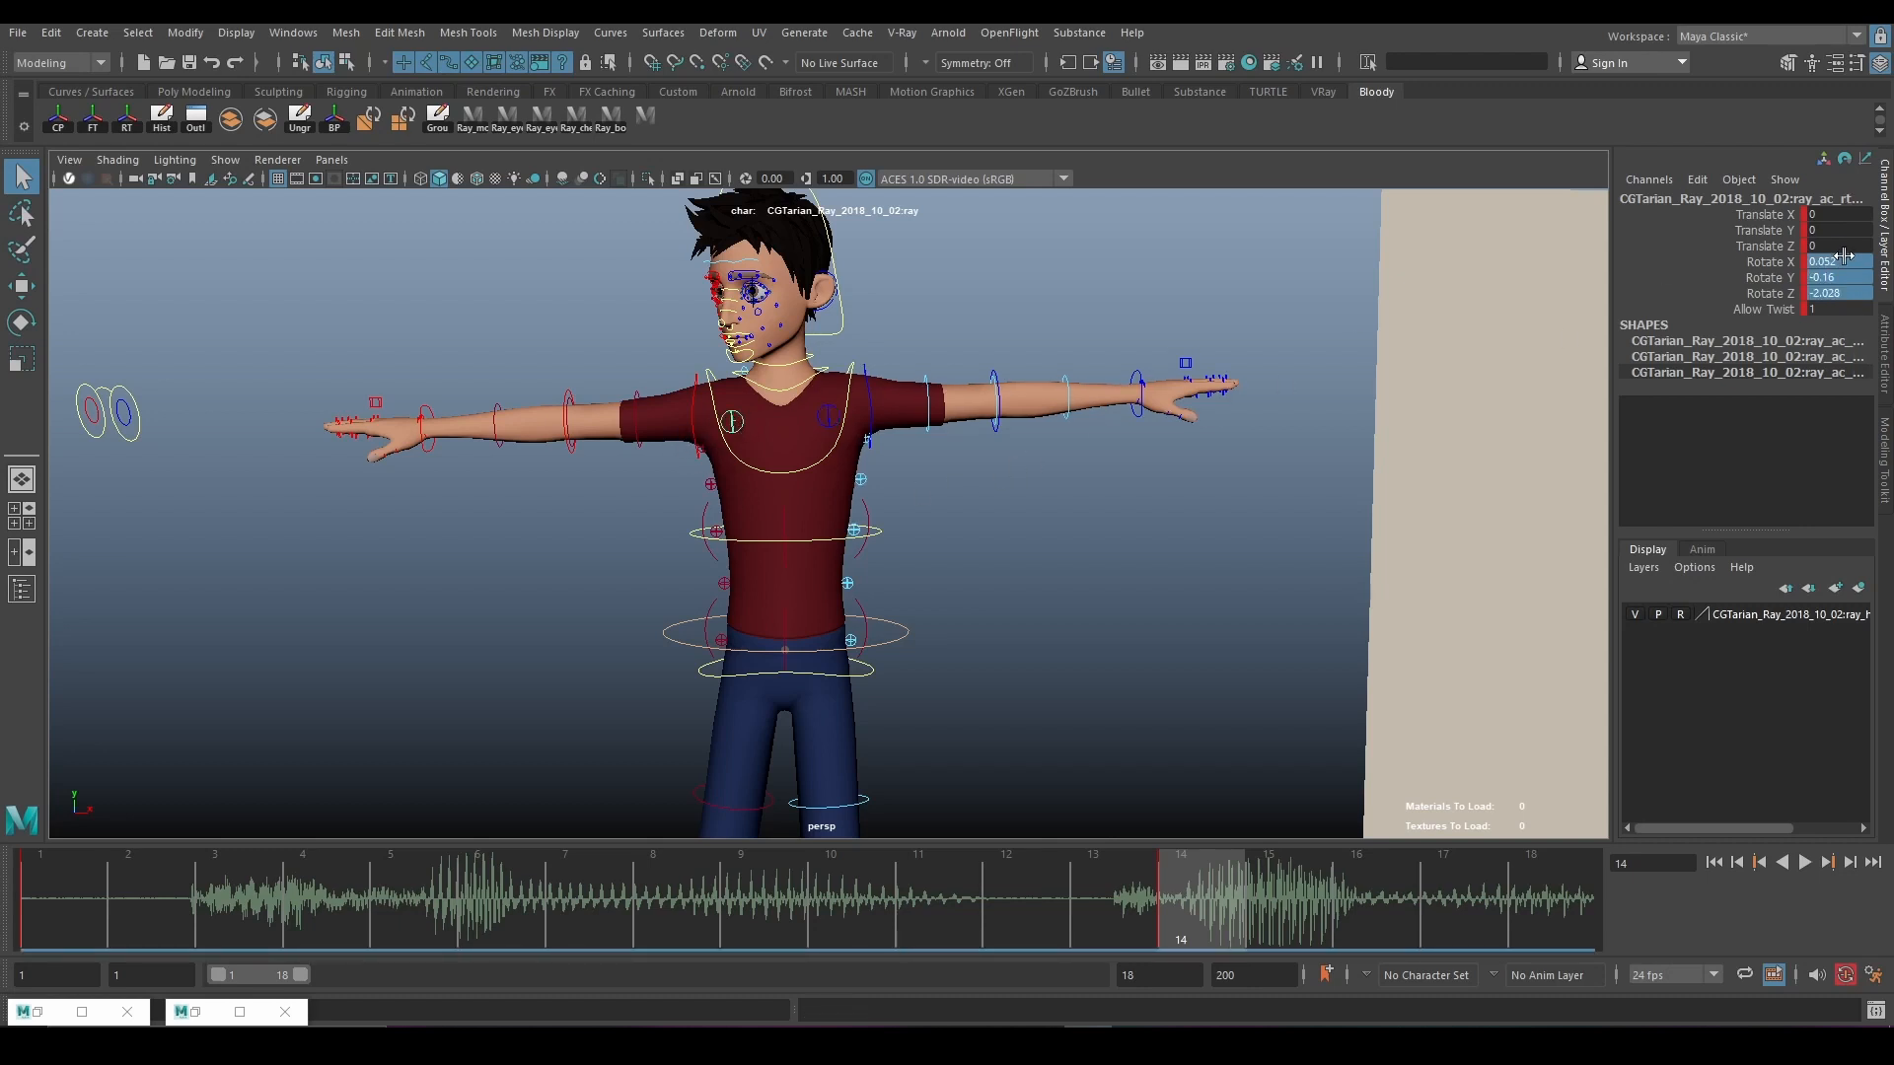
{"action": "key", "text": "Return"}
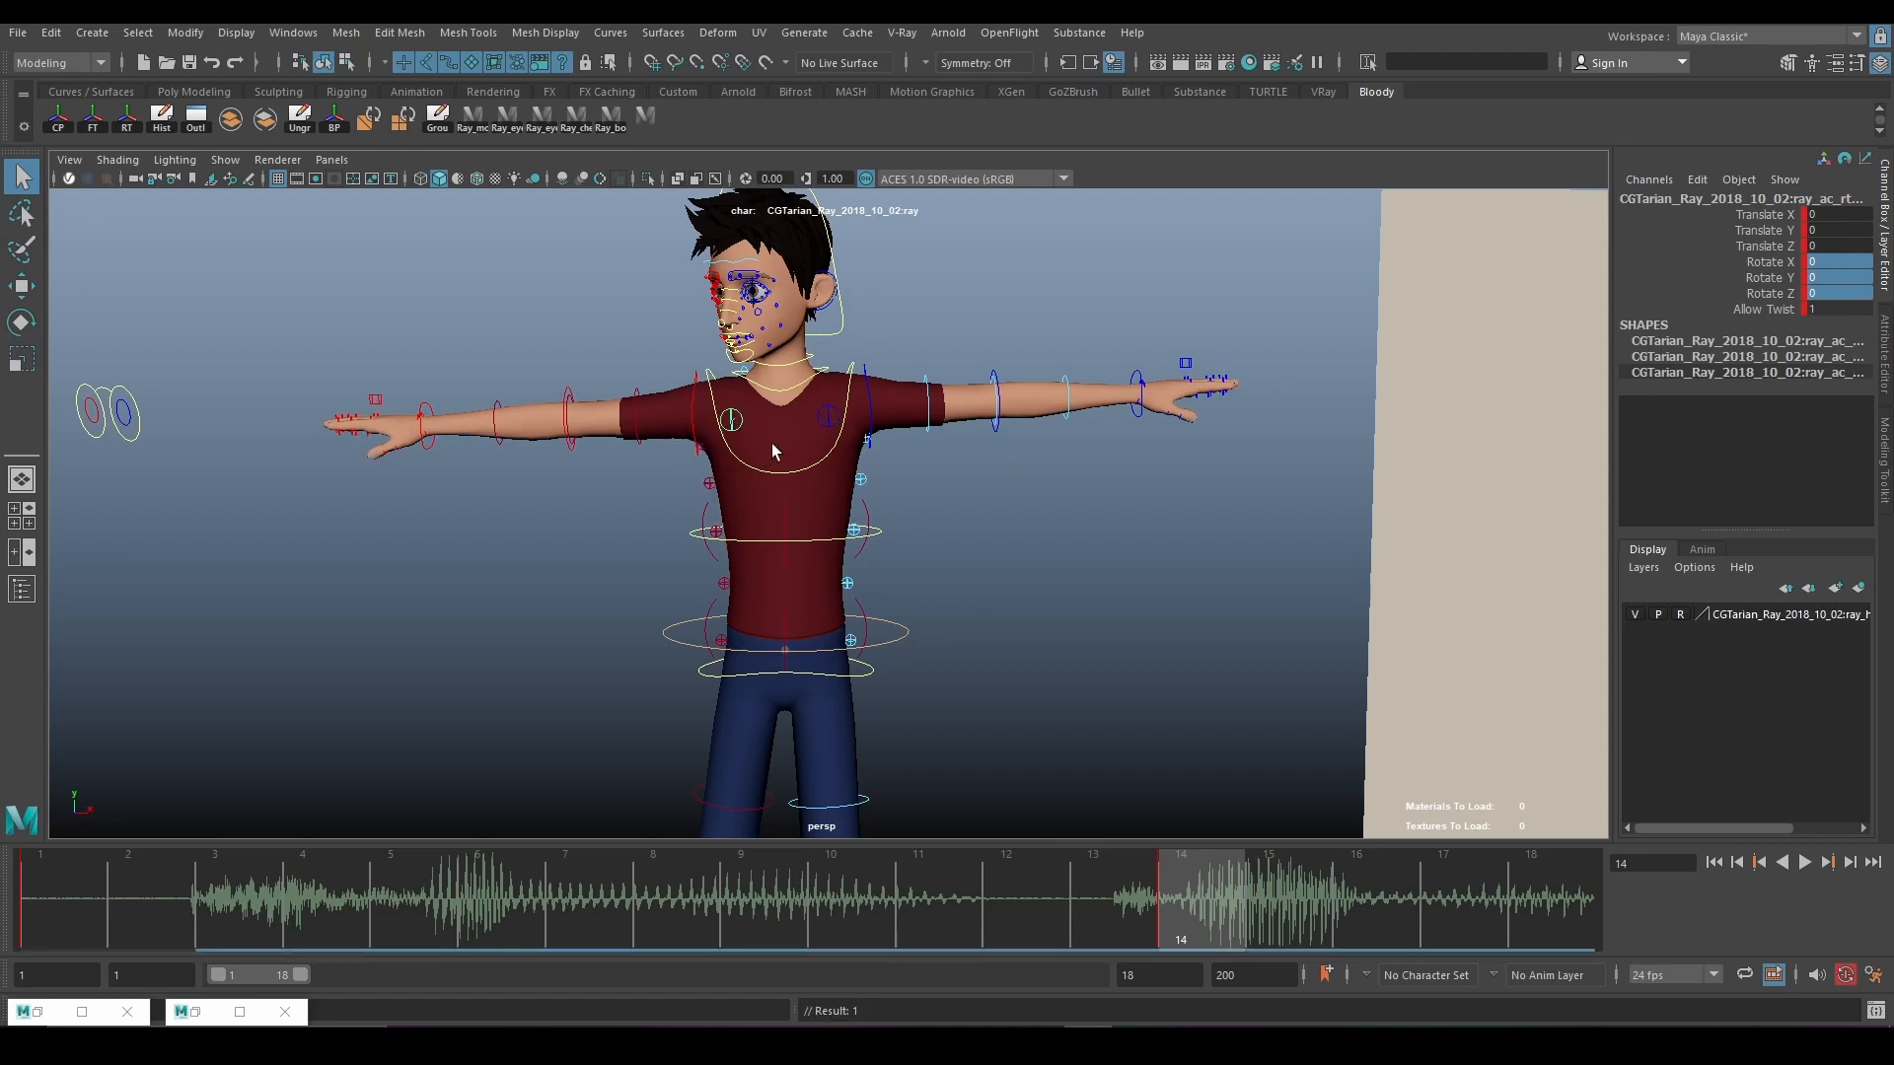
Straighten the torso by setting the spine and chest controls' Rotate X, Y and Z to 0, and clear the selection.
{"action": "scroll", "coordinate": [852, 442], "scroll_direction": "up", "scroll_amount": 1}
{"action": "scroll", "coordinate": [853, 442], "scroll_direction": "down", "scroll_amount": 1}
{"action": "left_click_drag", "start_coordinate": [773, 525], "coordinate": [790, 531], "text": "alt"}
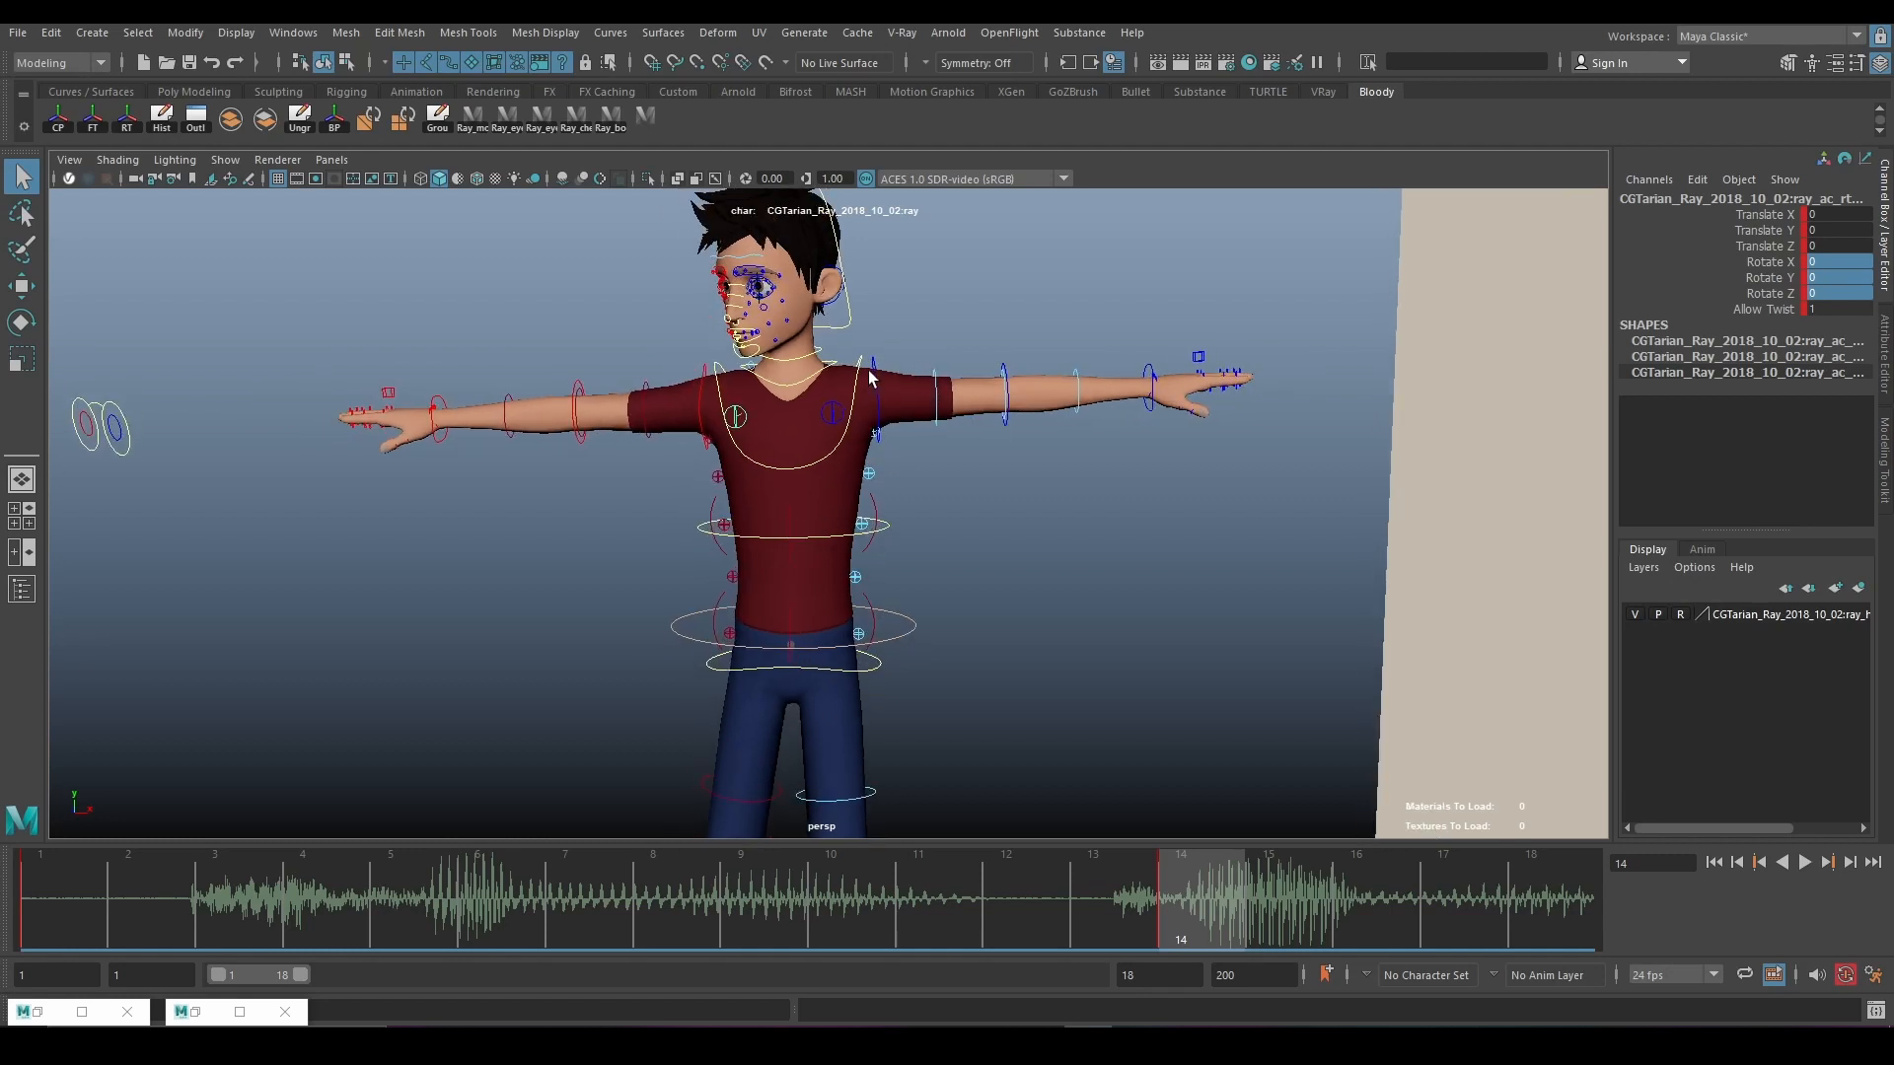
{"action": "left_click", "coordinate": [877, 621]}
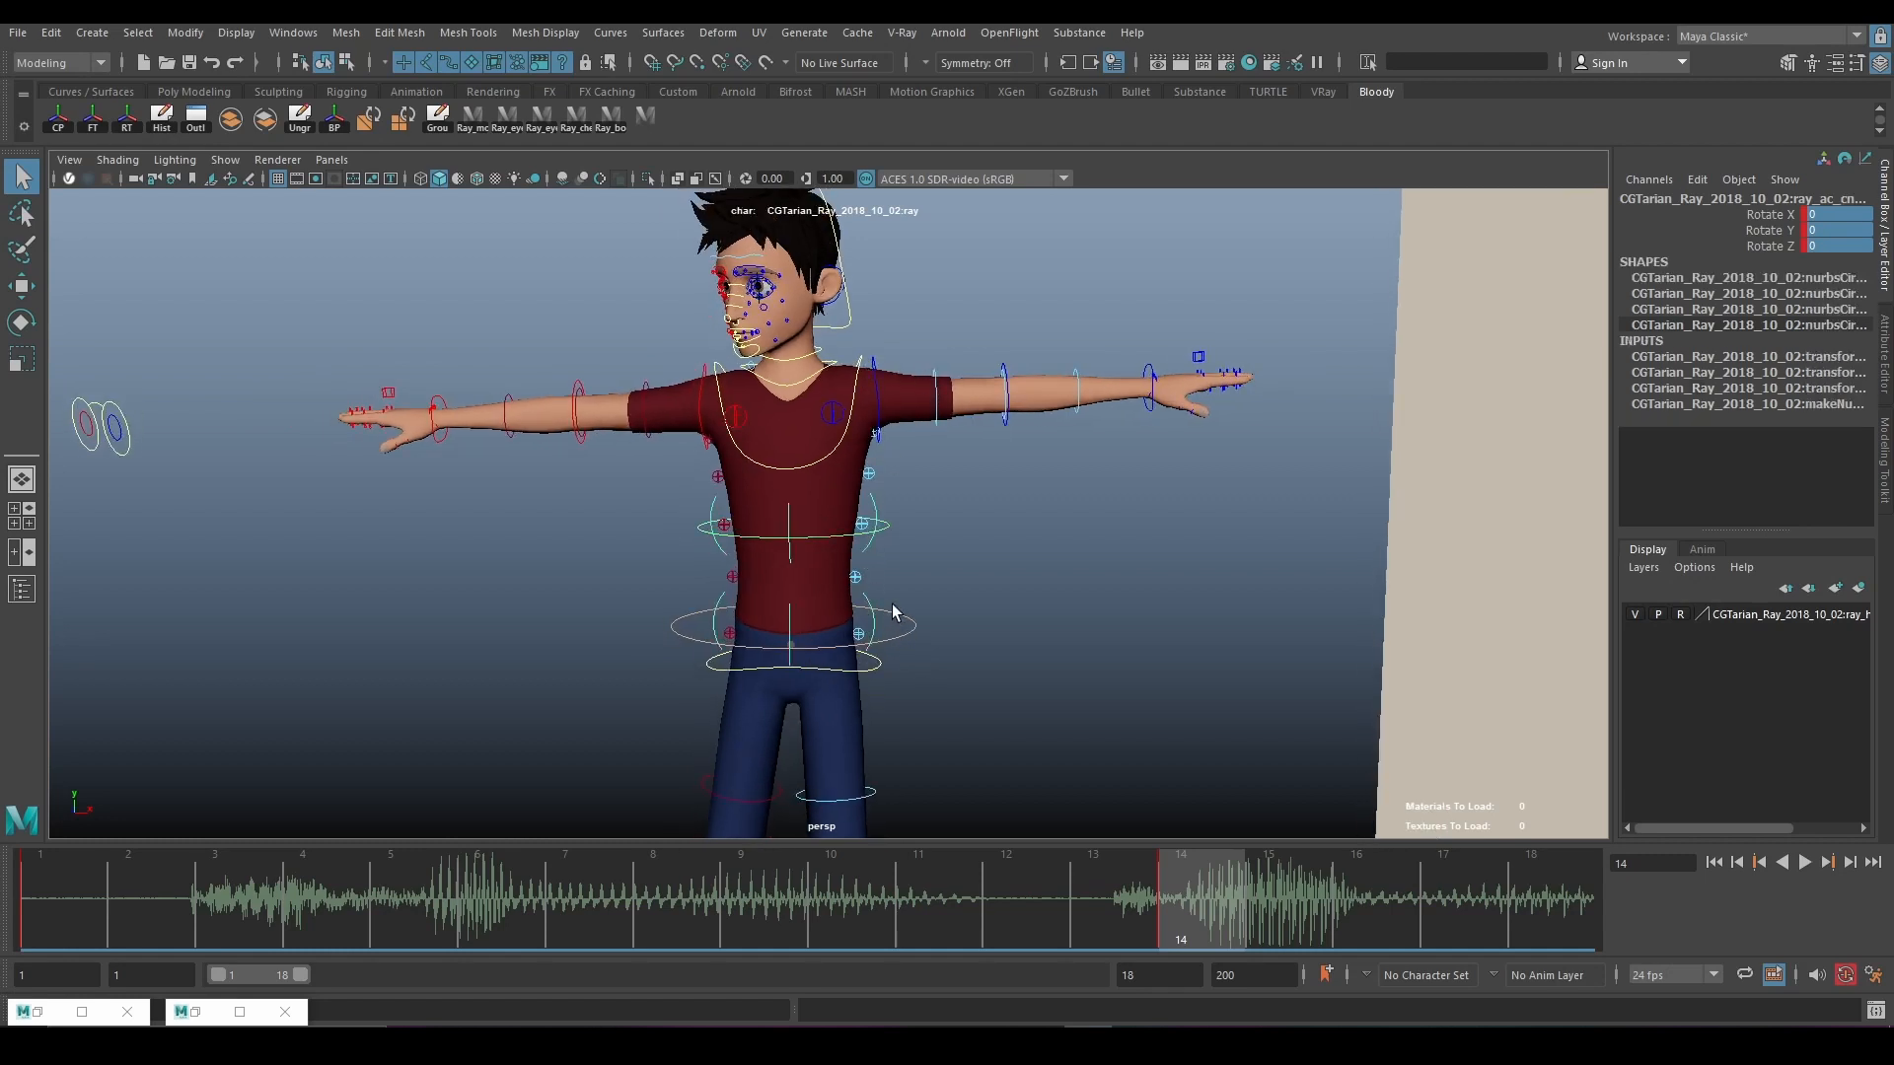
{"action": "left_click", "coordinate": [872, 499]}
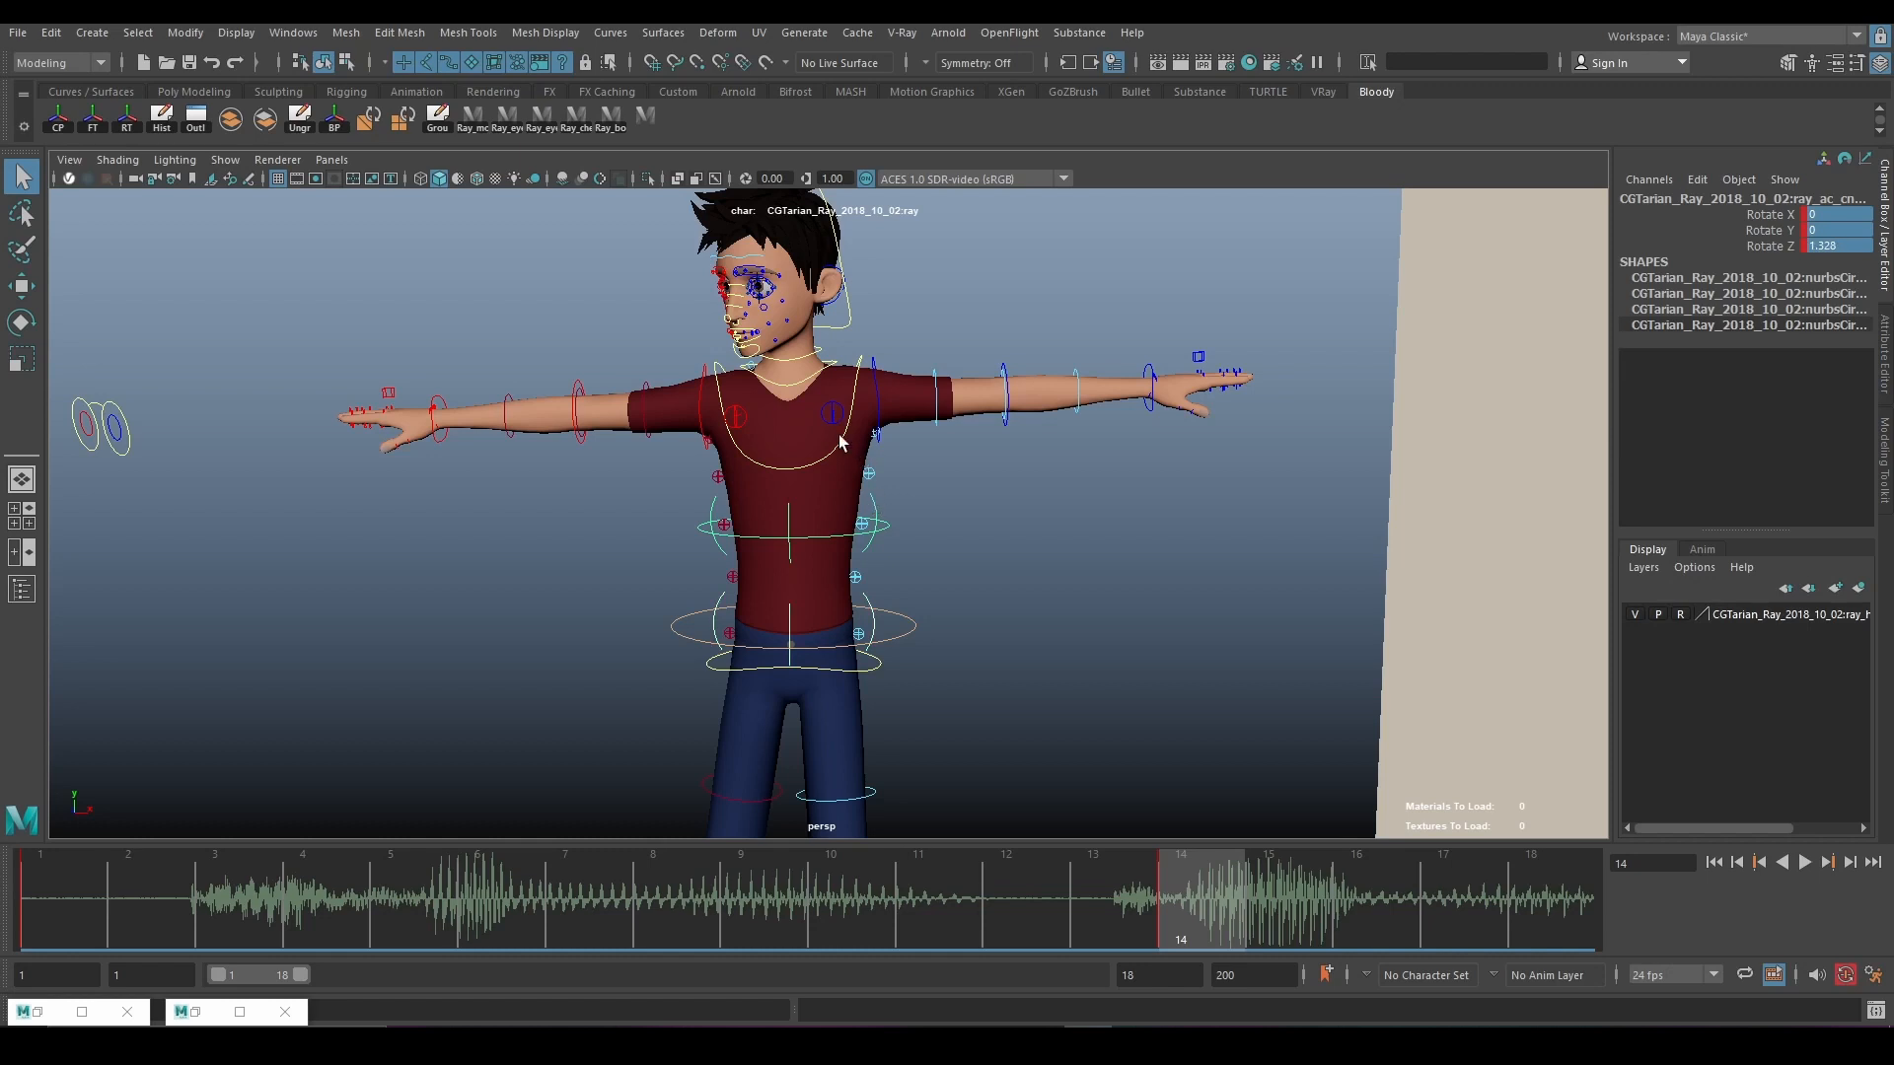
{"action": "left_click", "coordinate": [839, 434]}
{"action": "left_click_drag", "start_coordinate": [1839, 261], "coordinate": [1831, 294]}
{"action": "type", "text": "0"}
{"action": "key", "text": "Return"}
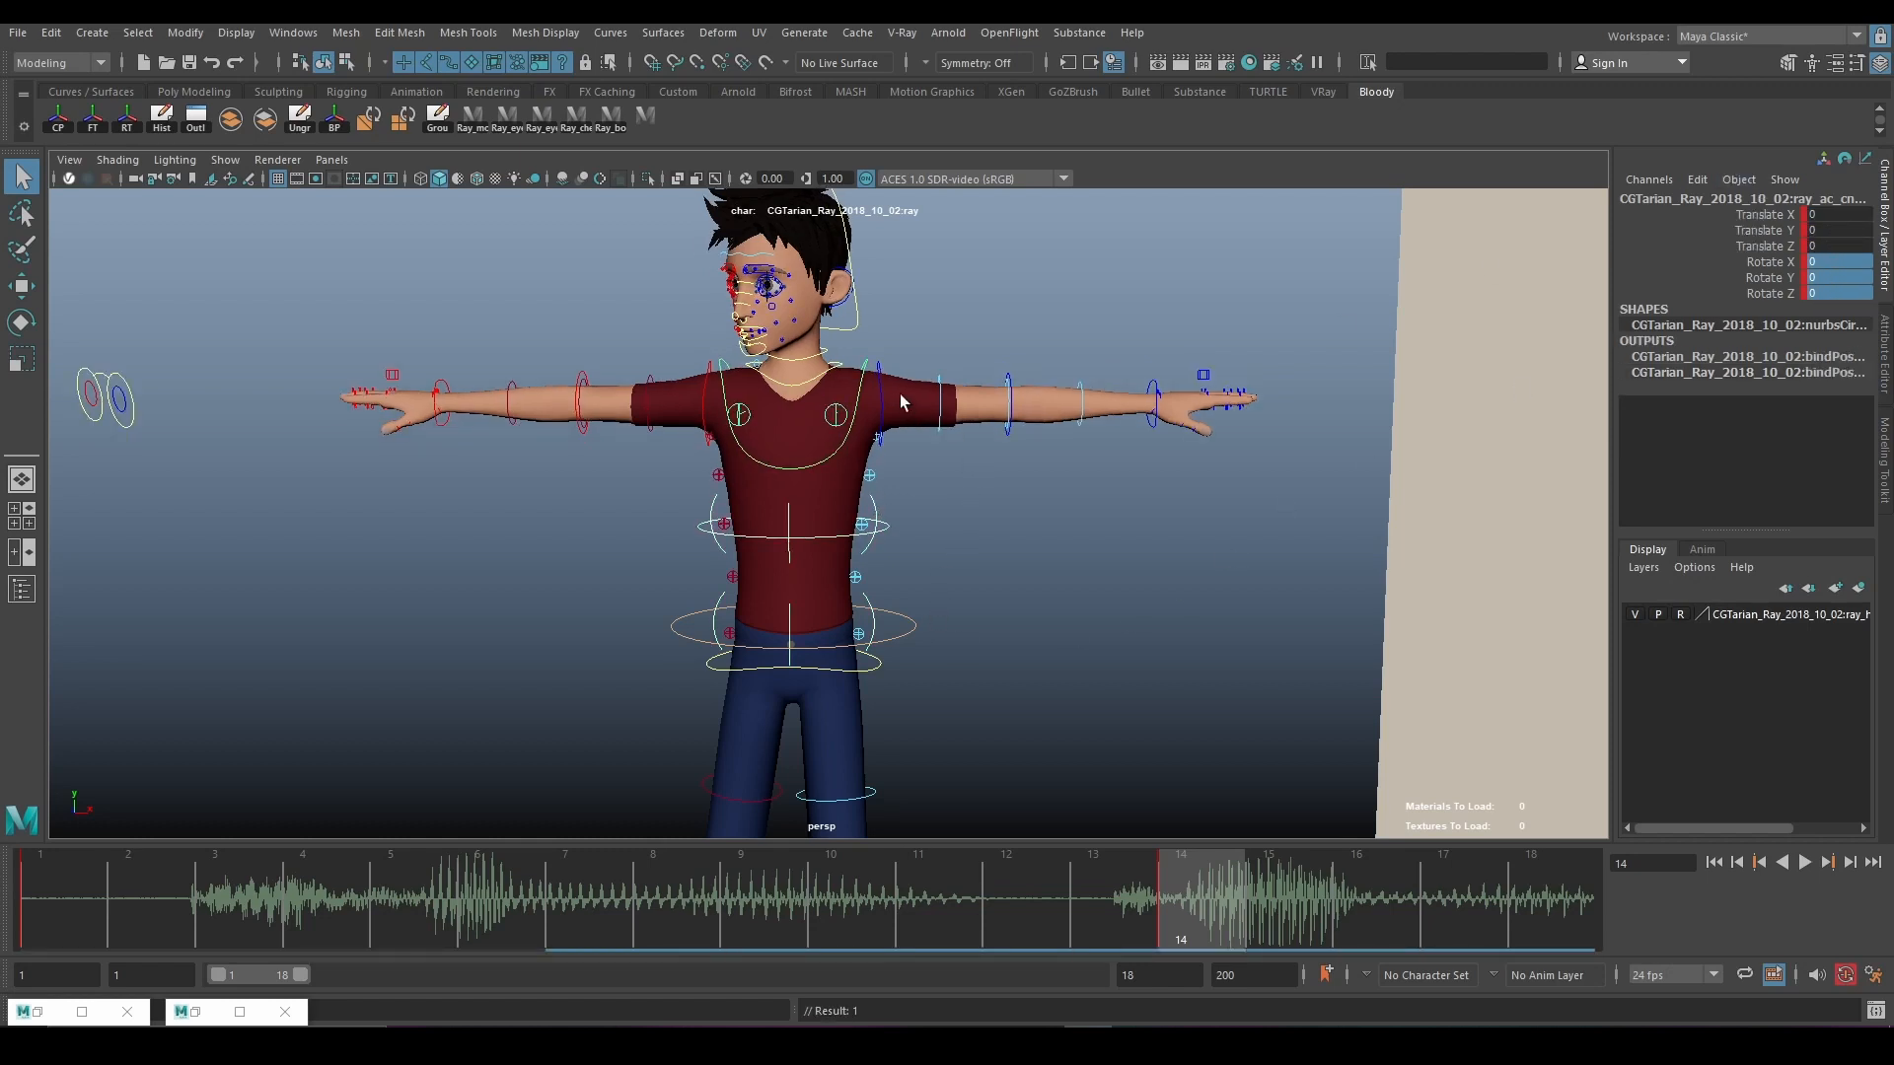
{"action": "left_click", "coordinate": [935, 301]}
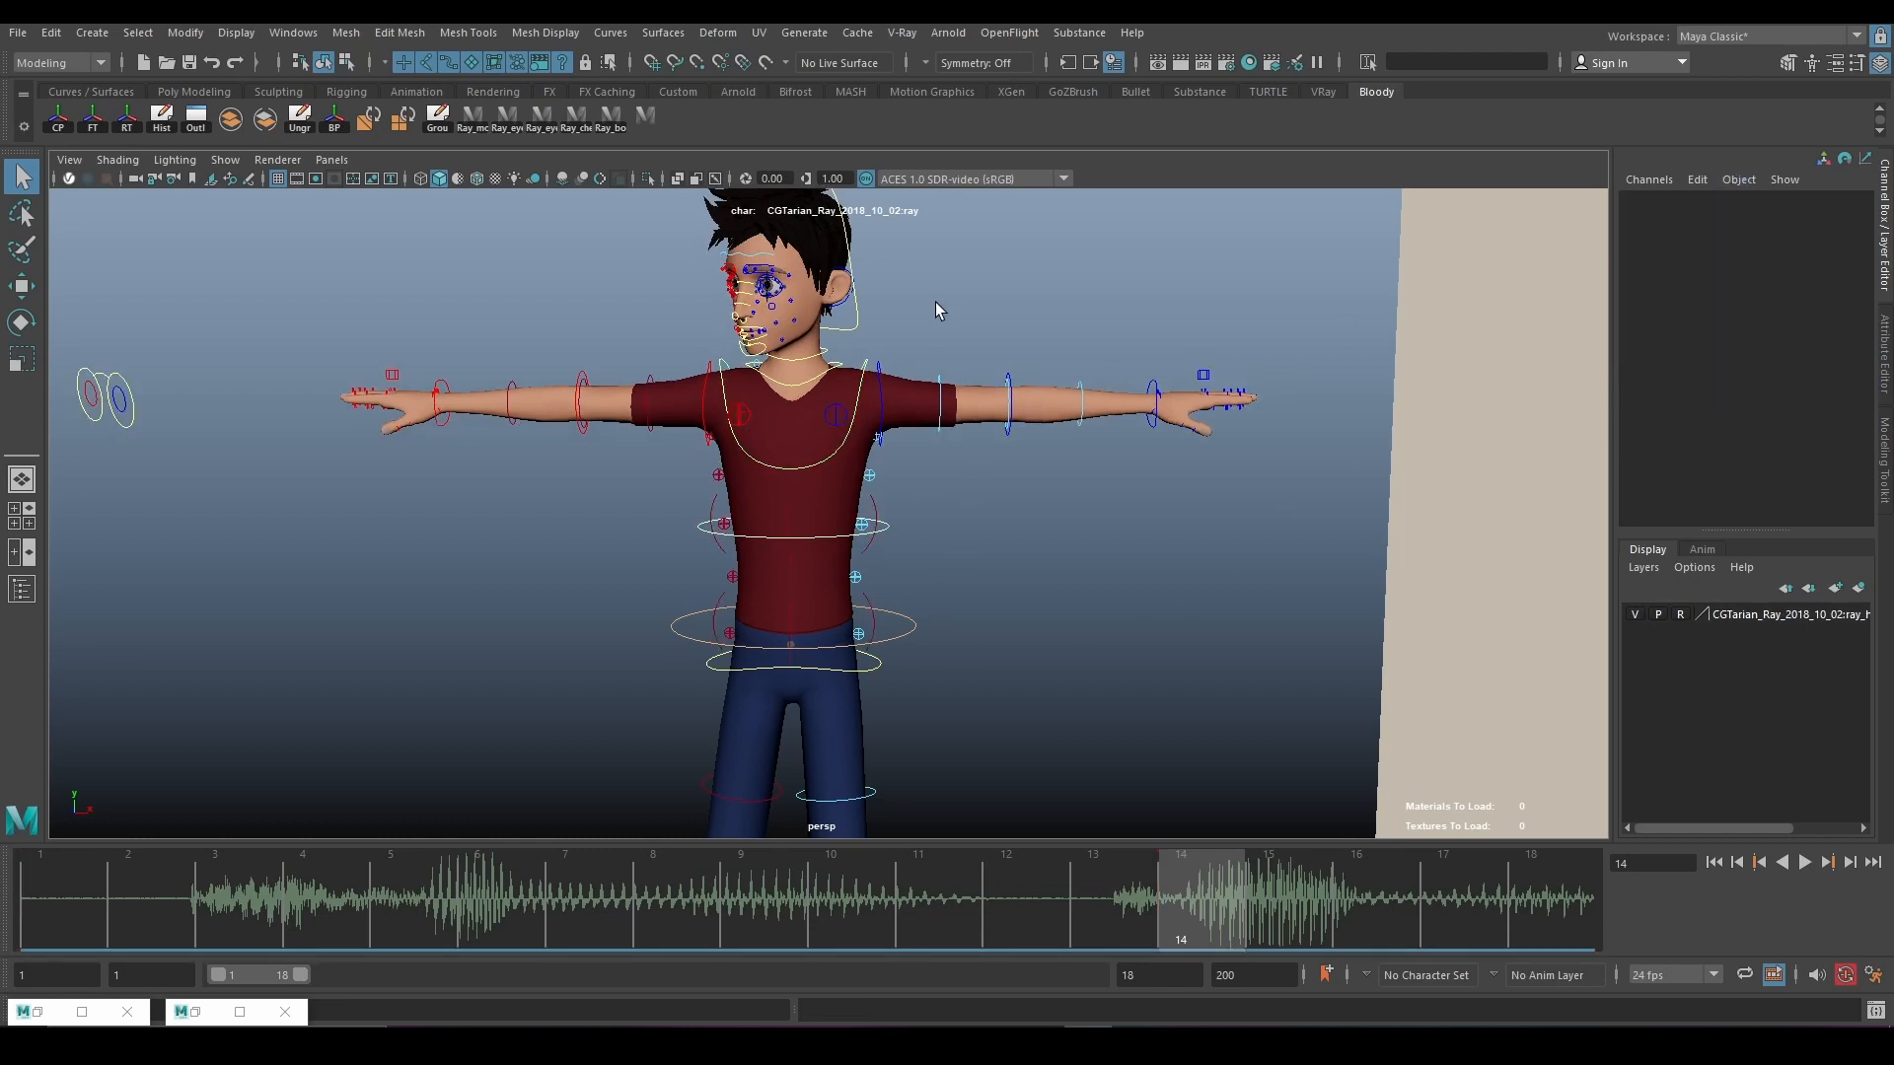
Lower the left upper arm beside the body, rotating it to about -20, -18 and -76 in X, Y and Z.
{"action": "left_click", "coordinate": [885, 394]}
{"action": "scroll", "coordinate": [902, 434], "scroll_direction": "down", "scroll_amount": 5}
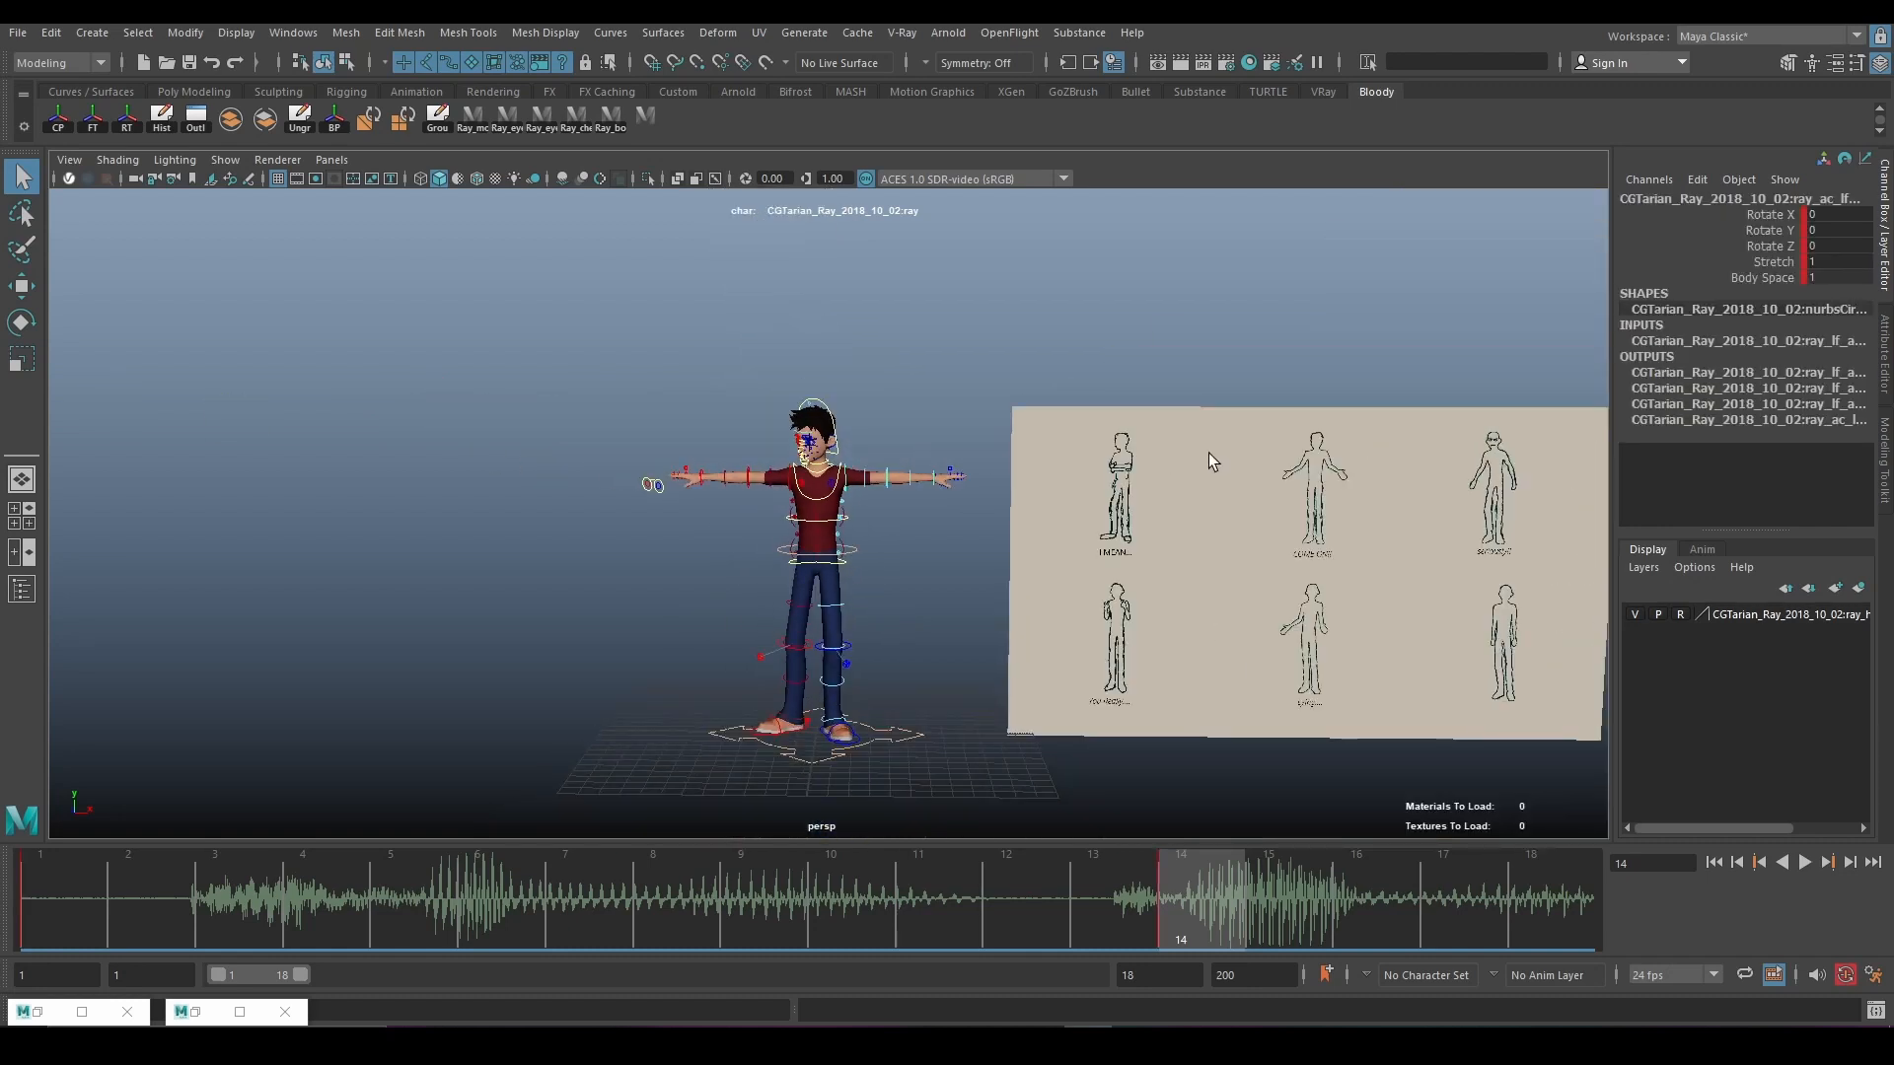
{"action": "scroll", "coordinate": [906, 469], "scroll_direction": "up", "scroll_amount": 5}
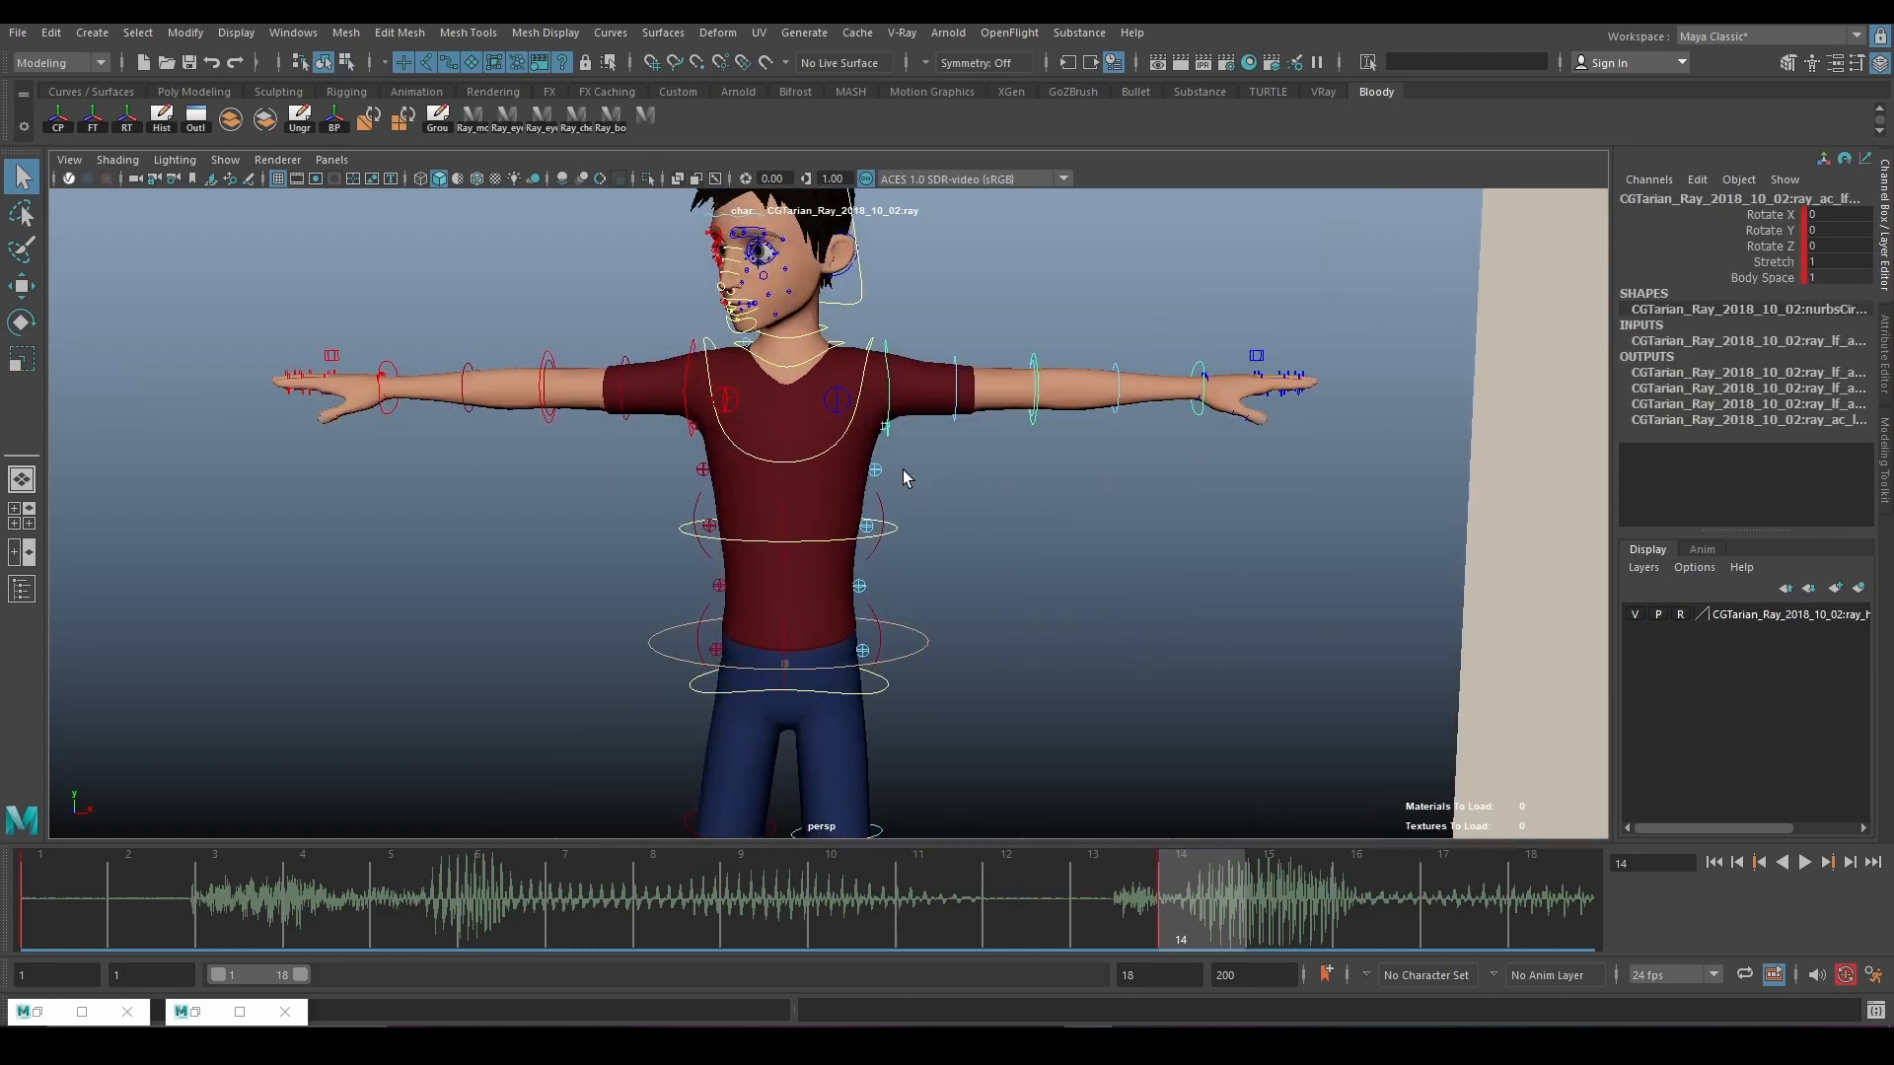
{"action": "key", "text": "e"}
{"action": "left_click_drag", "start_coordinate": [1074, 388], "coordinate": [963, 559]}
{"action": "key", "text": "ctrl+z"}
{"action": "left_click_drag", "start_coordinate": [1049, 339], "coordinate": [919, 450]}
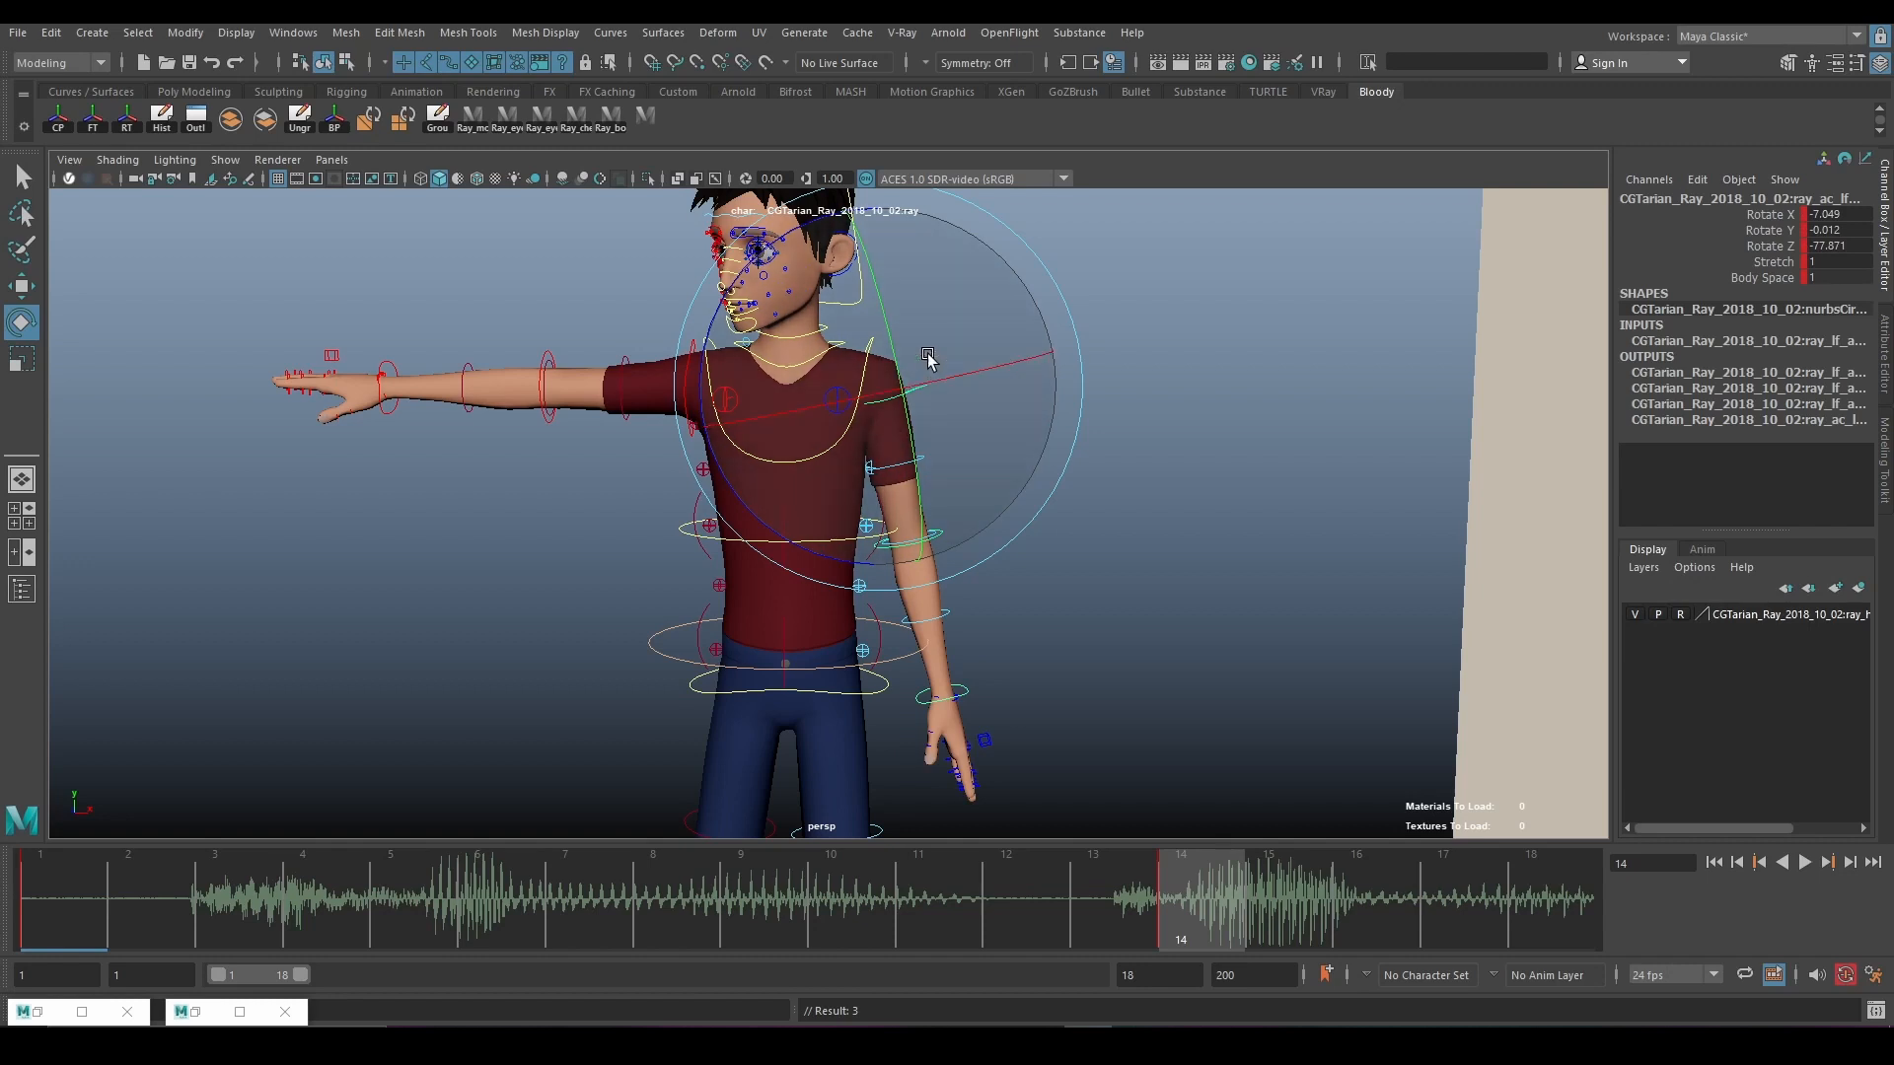
{"action": "left_click_drag", "start_coordinate": [955, 375], "coordinate": [867, 406]}
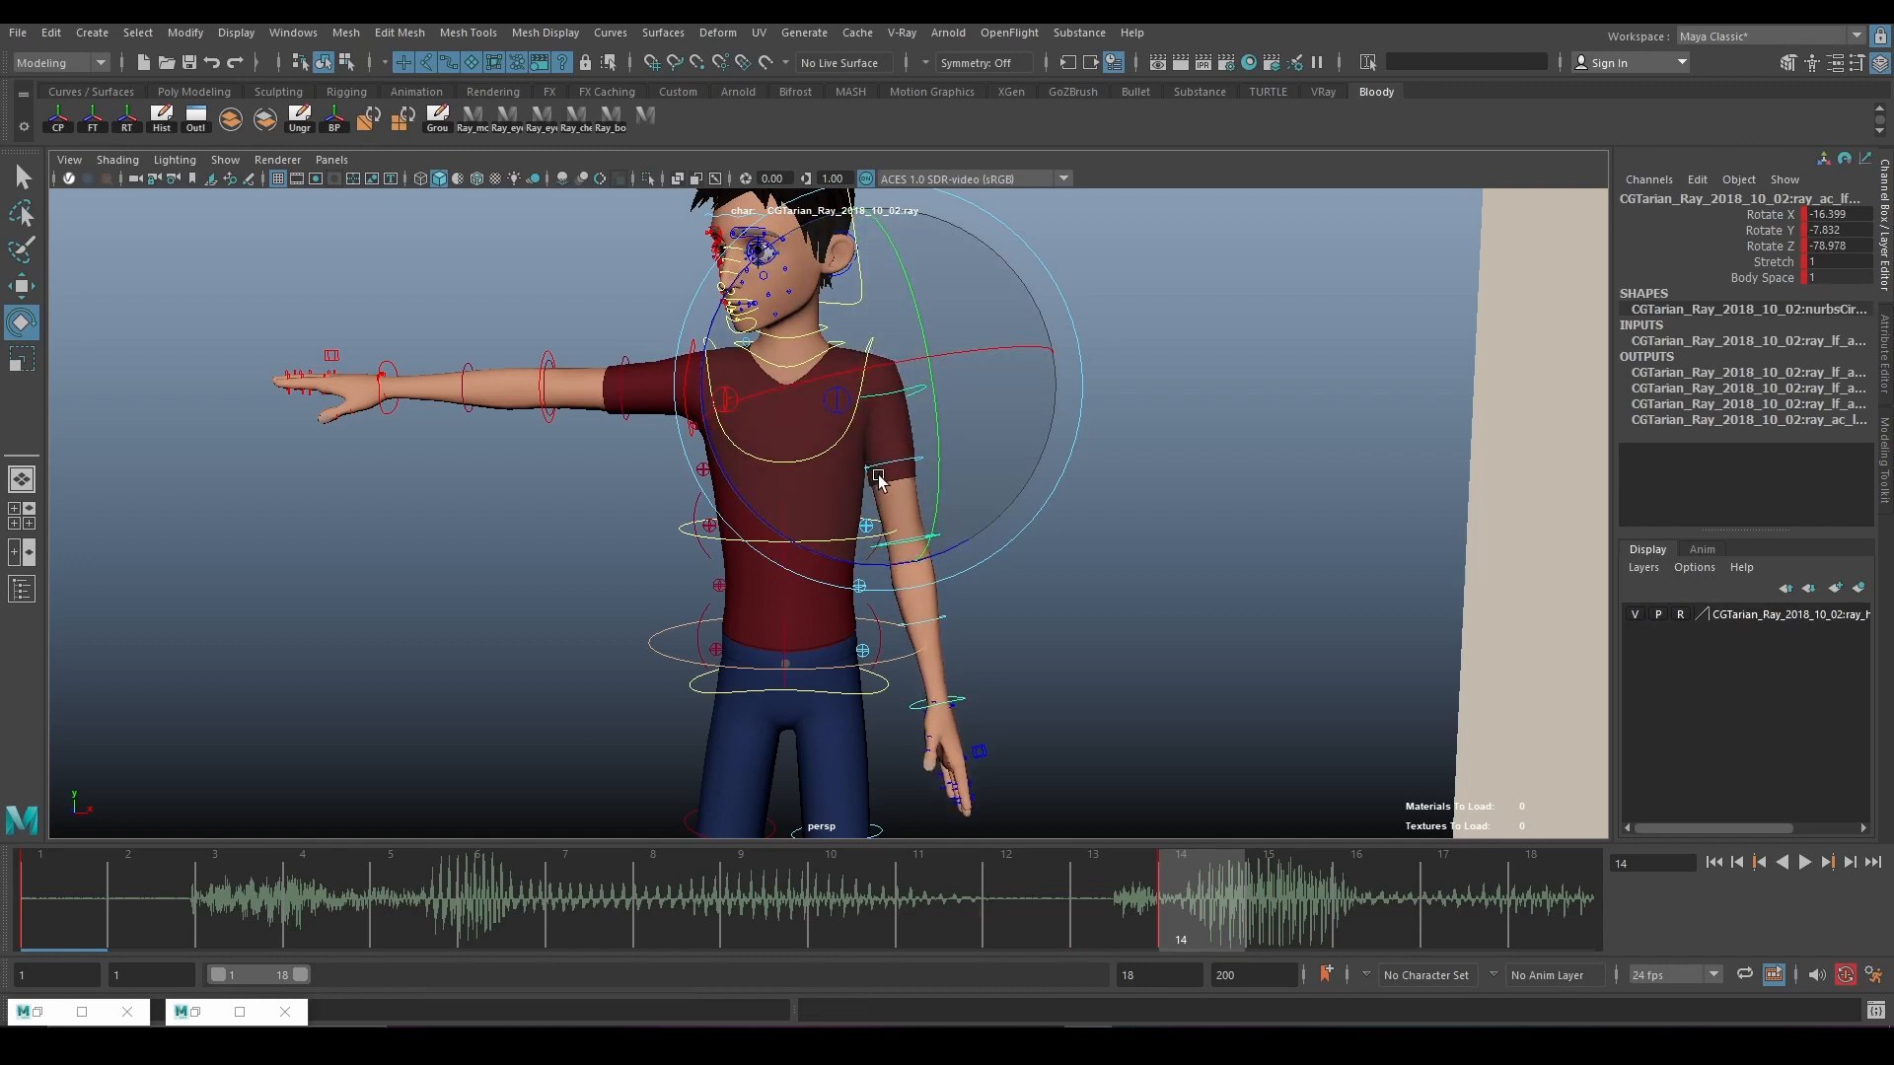
{"action": "left_click_drag", "start_coordinate": [878, 478], "coordinate": [1003, 434]}
{"action": "left_click", "coordinate": [974, 607]}
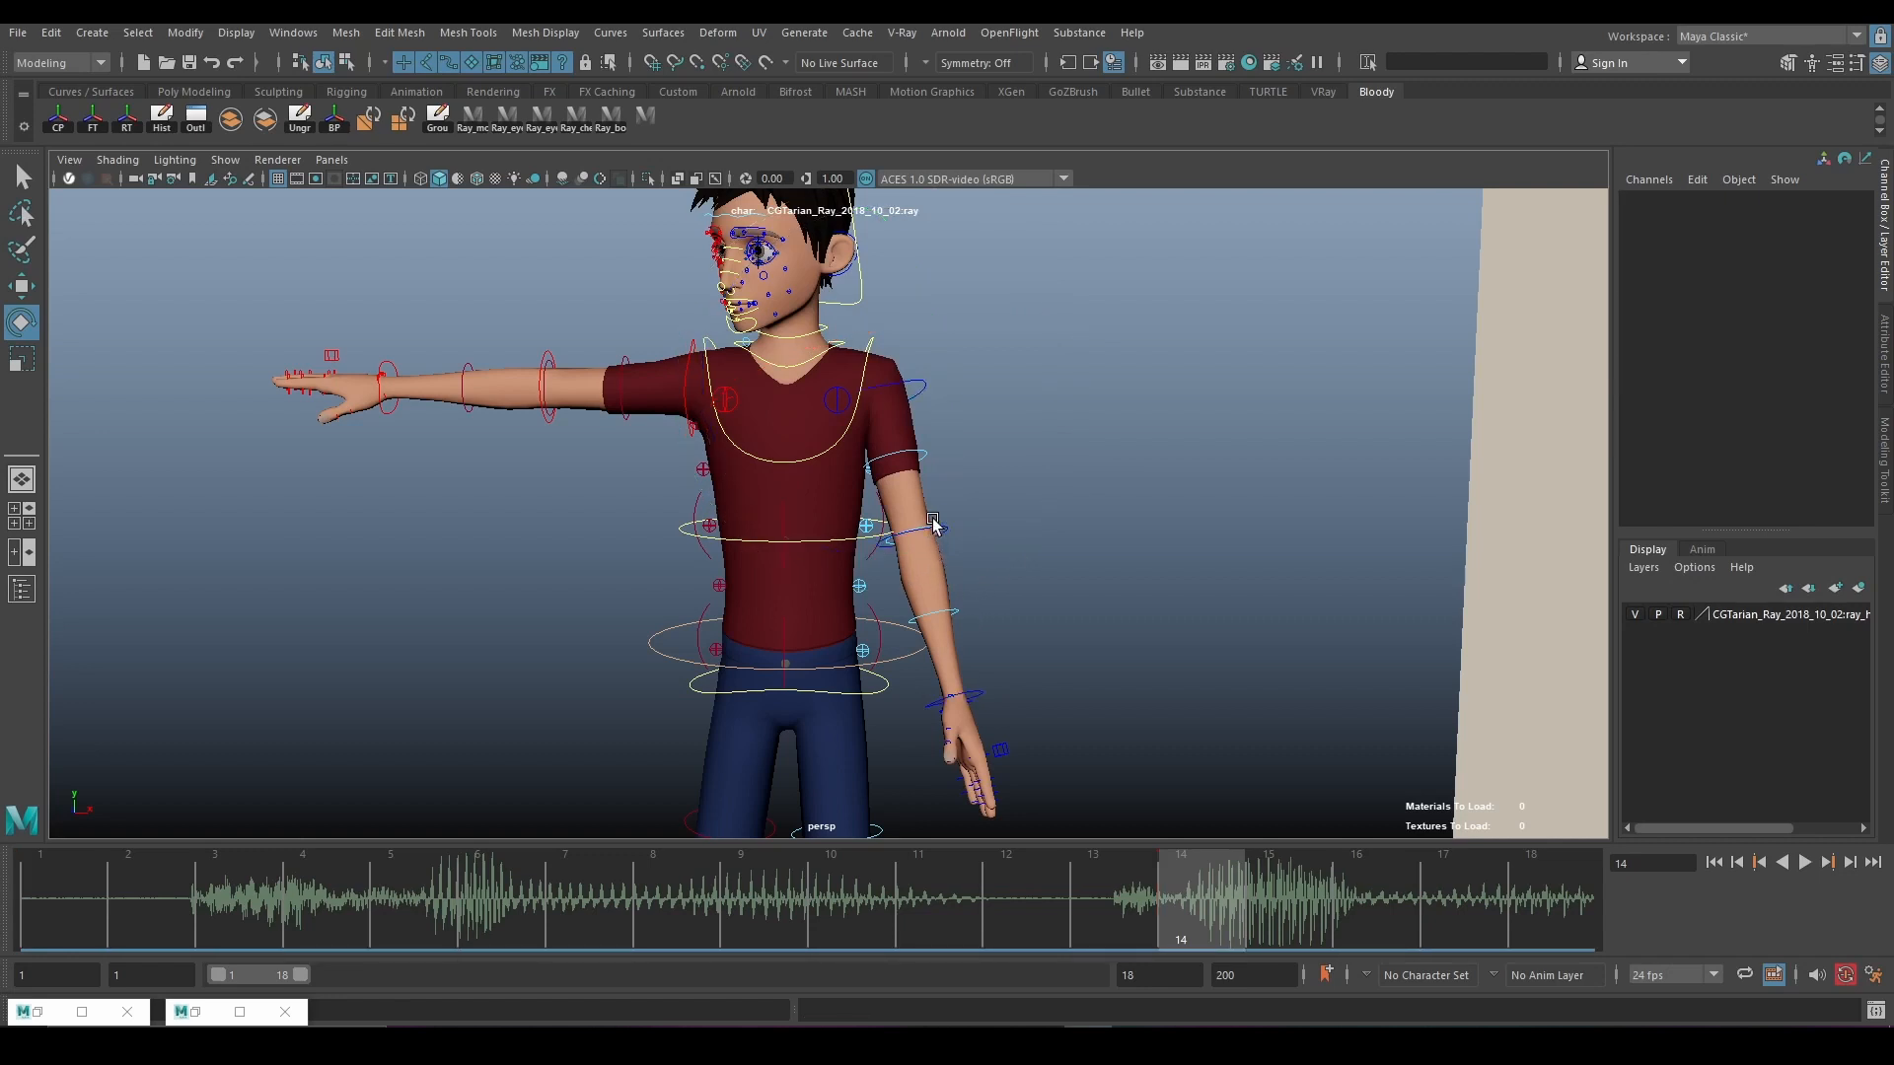
Bend the left forearm slightly, undoing excess rotations to leave it at about -8, -23 and -5 in Rotate X, Y and Z.
{"action": "left_click", "coordinate": [948, 534]}
{"action": "left_click_drag", "start_coordinate": [947, 521], "coordinate": [1012, 245]}
{"action": "key", "text": "ctrl+z"}
{"action": "key", "text": "ctrl+z"}
{"action": "key", "text": "ctrl+z"}
{"action": "key", "text": "ctrl+z"}
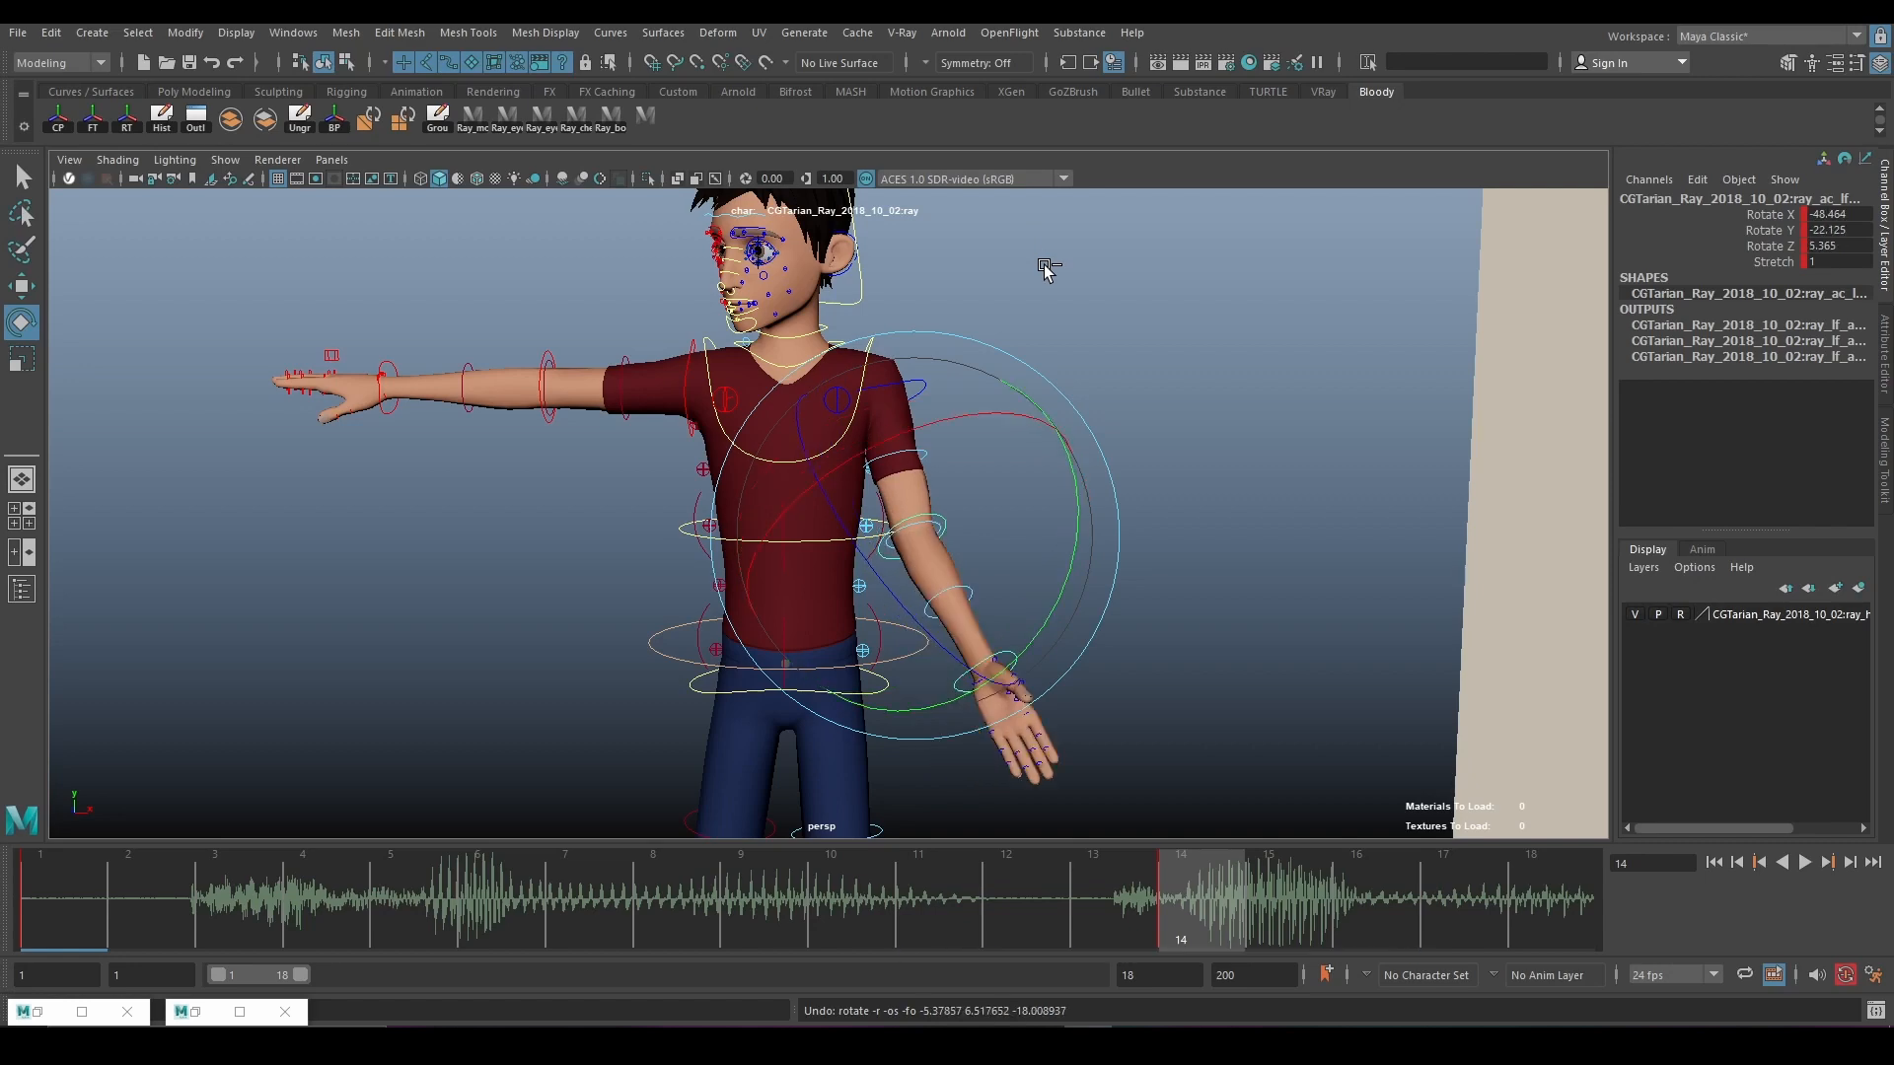
{"action": "key", "text": "ctrl+z"}
{"action": "scroll", "coordinate": [1062, 360], "scroll_direction": "up", "scroll_amount": 4}
{"action": "left_click_drag", "start_coordinate": [1062, 426], "coordinate": [965, 451], "text": "alt"}
{"action": "left_click", "coordinate": [1147, 256]}
{"action": "left_click_drag", "start_coordinate": [1142, 258], "coordinate": [947, 324], "text": "alt"}
{"action": "left_click", "coordinate": [948, 324]}
Raise the left shoulder by rotating the clavicle control to about 10.5 in Rotate Z only.
{"action": "scroll", "coordinate": [1157, 346], "scroll_direction": "down", "scroll_amount": 6}
{"action": "middle_click_drag", "start_coordinate": [1238, 380], "coordinate": [760, 402], "text": "alt"}
{"action": "scroll", "coordinate": [294, 408], "scroll_direction": "up", "scroll_amount": 4}
{"action": "middle_click_drag", "start_coordinate": [294, 408], "coordinate": [670, 426], "text": "alt"}
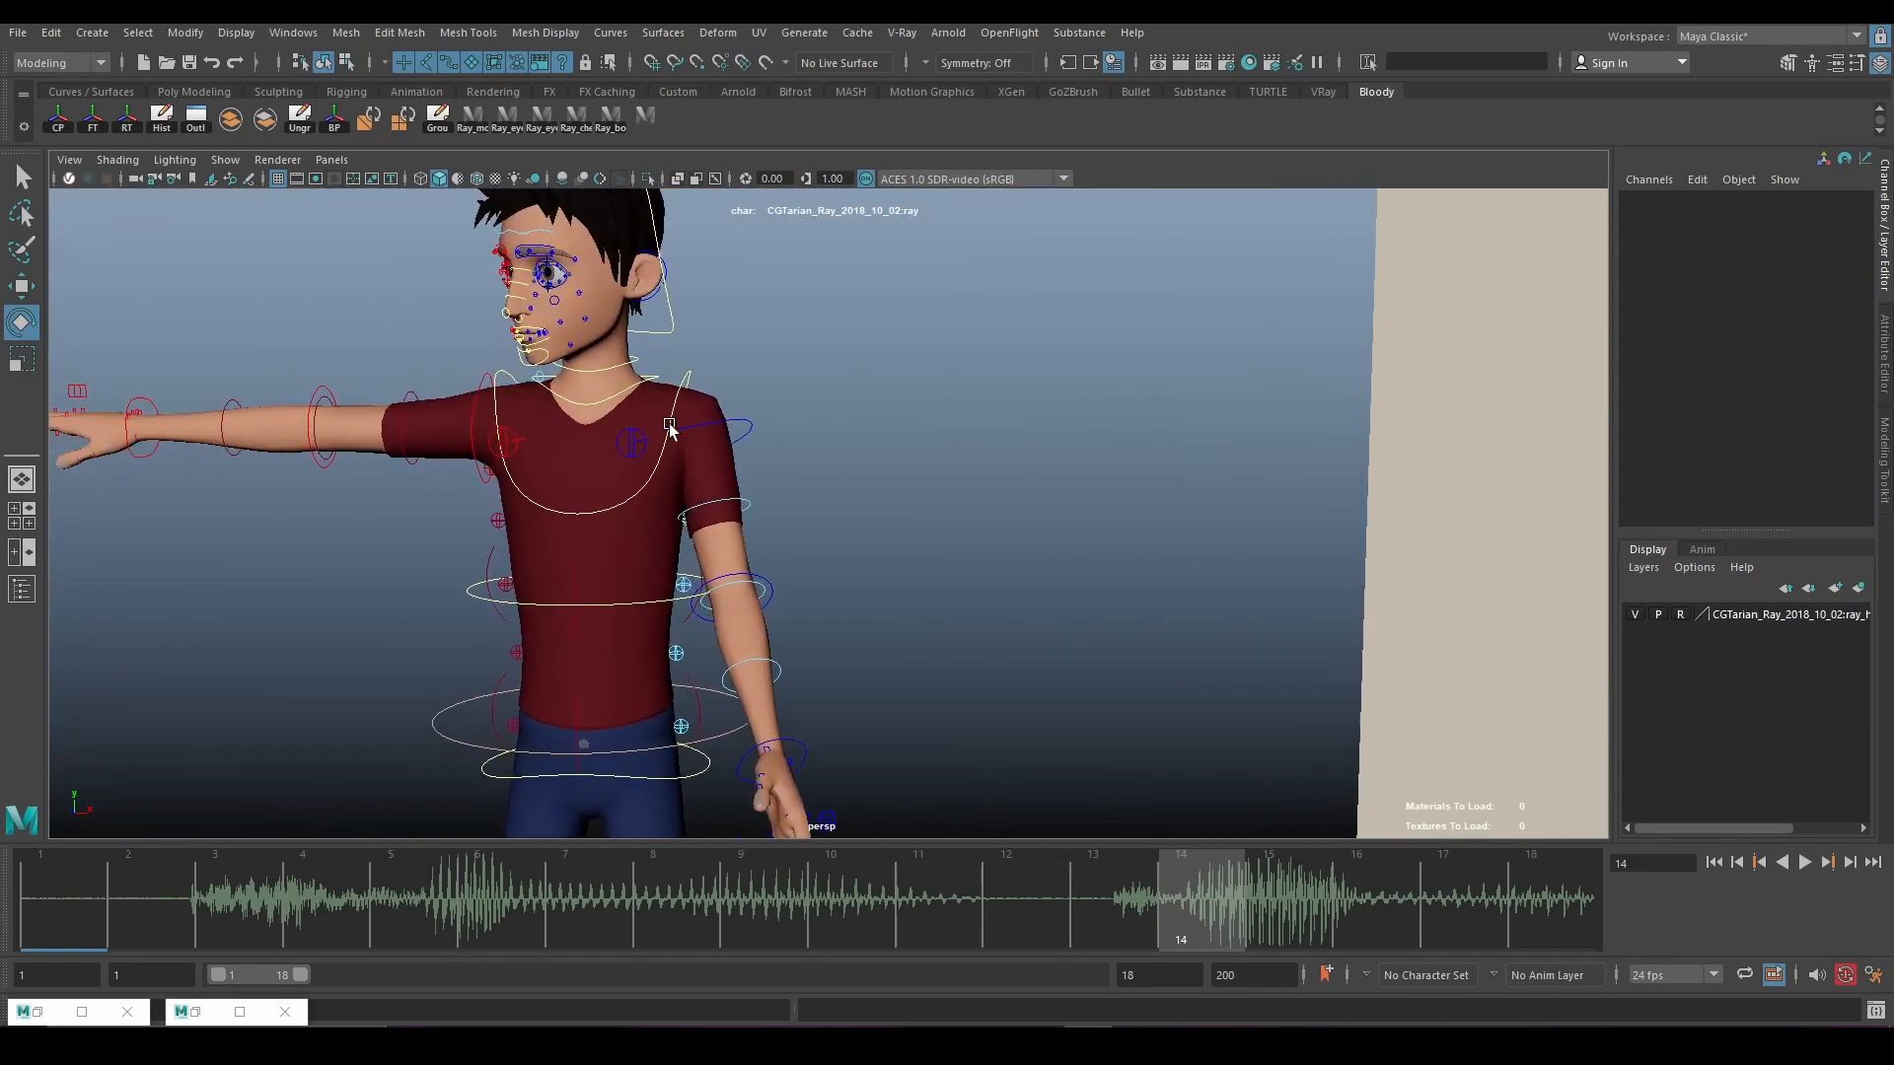
{"action": "left_click", "coordinate": [636, 434]}
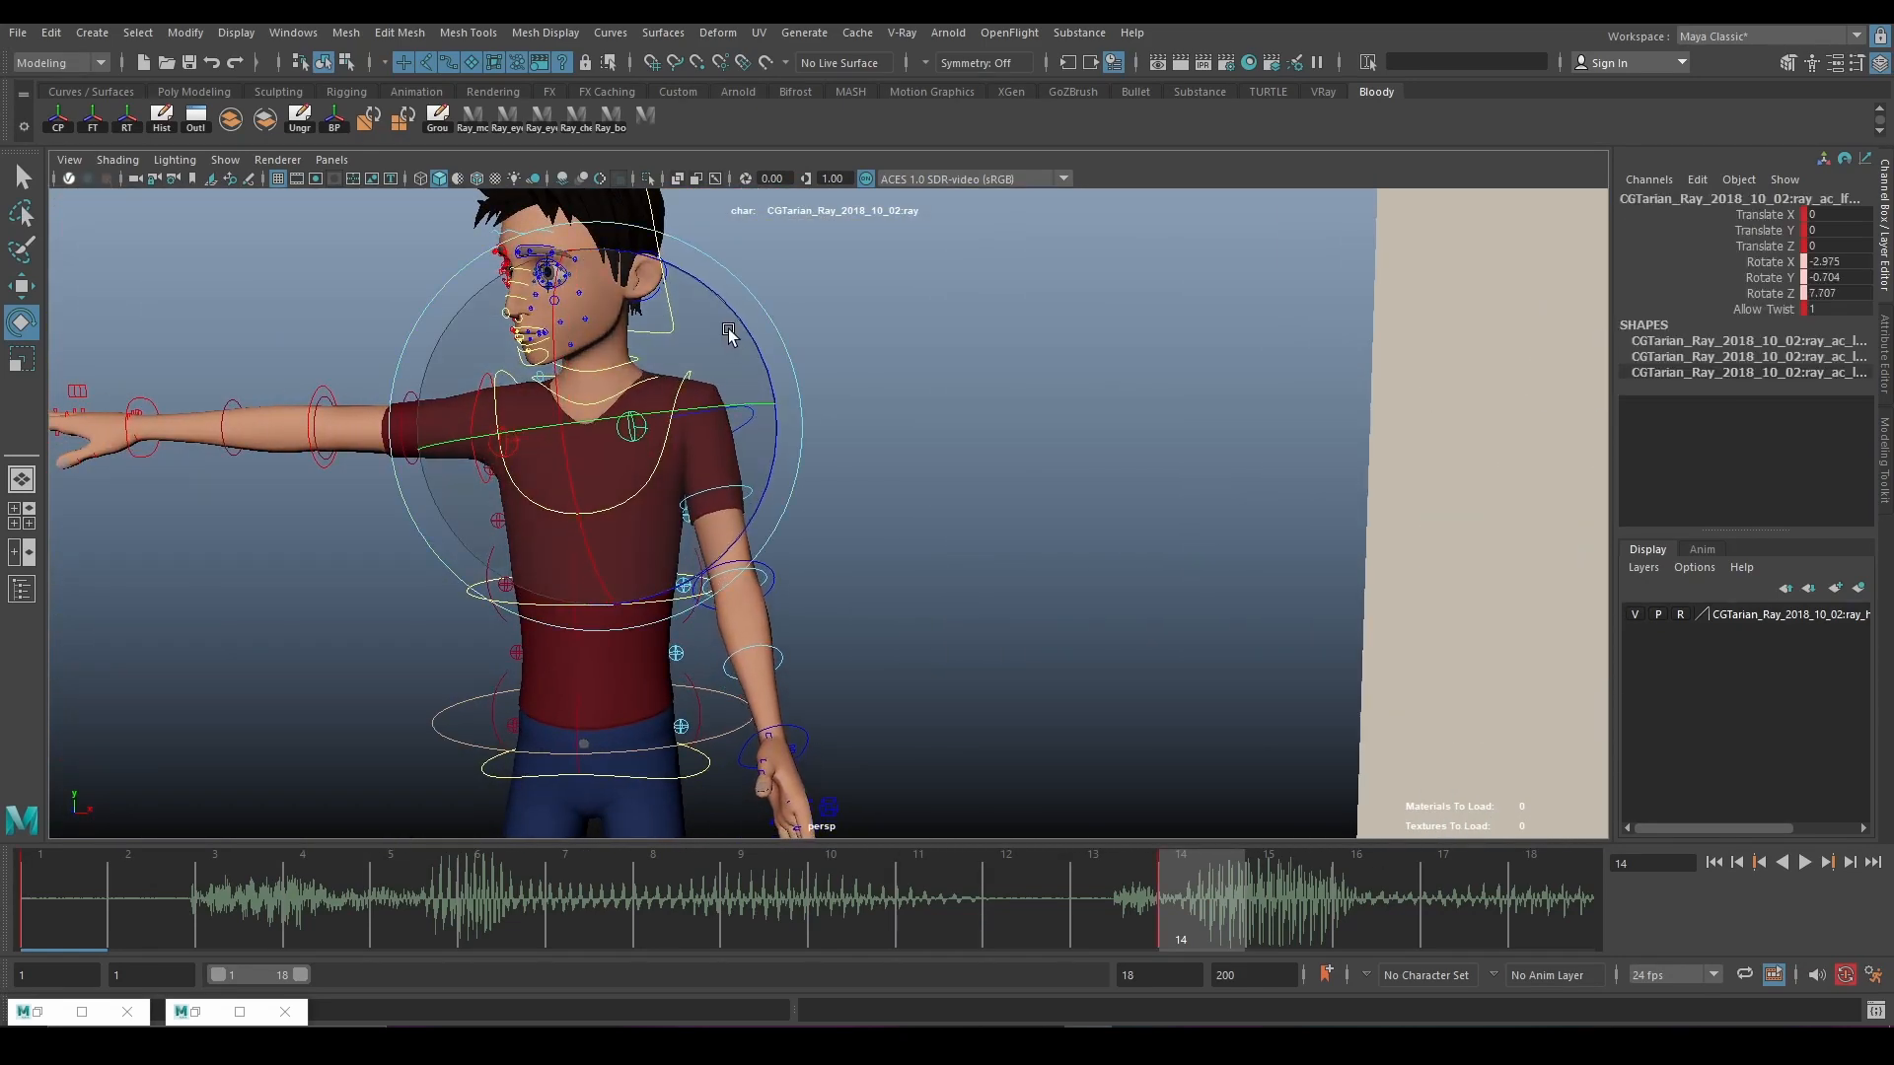
{"action": "key", "text": "ctrl+z"}
{"action": "left_click_drag", "start_coordinate": [758, 336], "coordinate": [740, 306]}
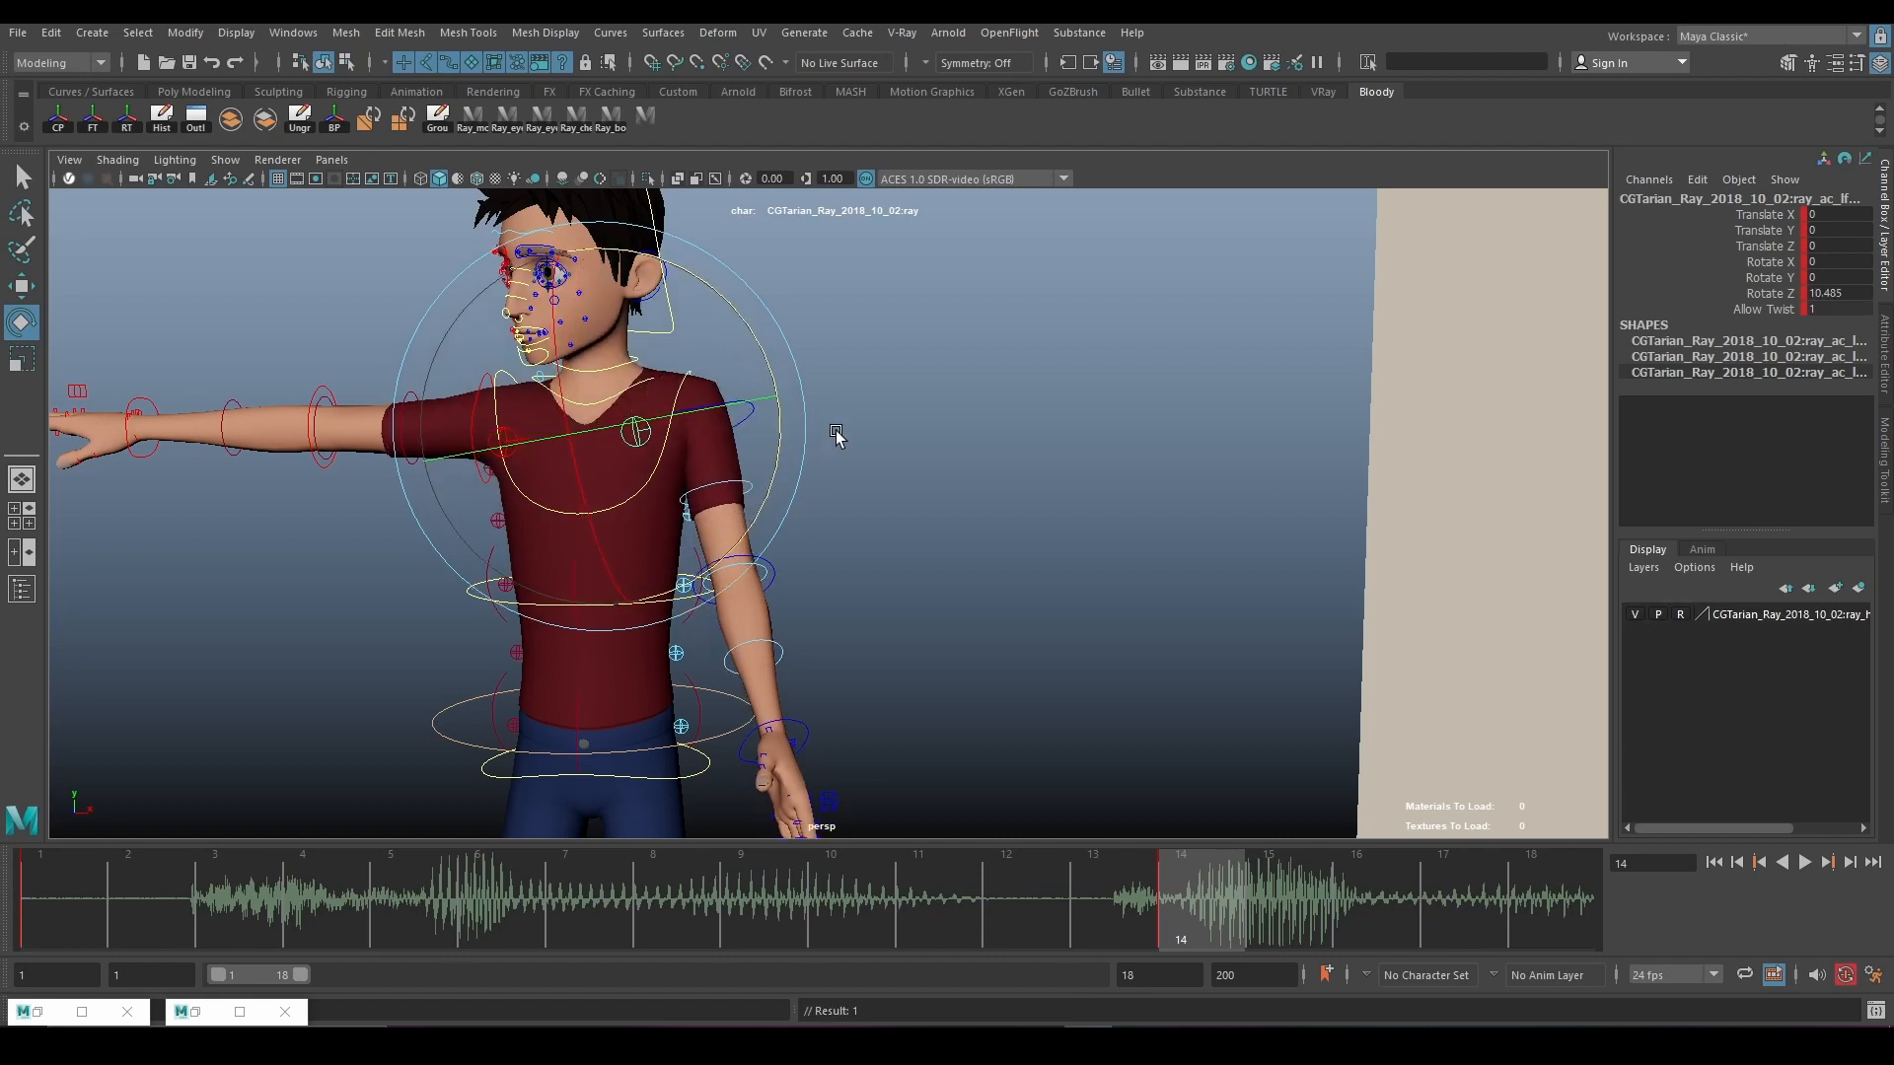
{"action": "left_click", "coordinate": [840, 488]}
Swing the left upper arm slightly outward from the body and deselect its control.
{"action": "left_click", "coordinate": [743, 398]}
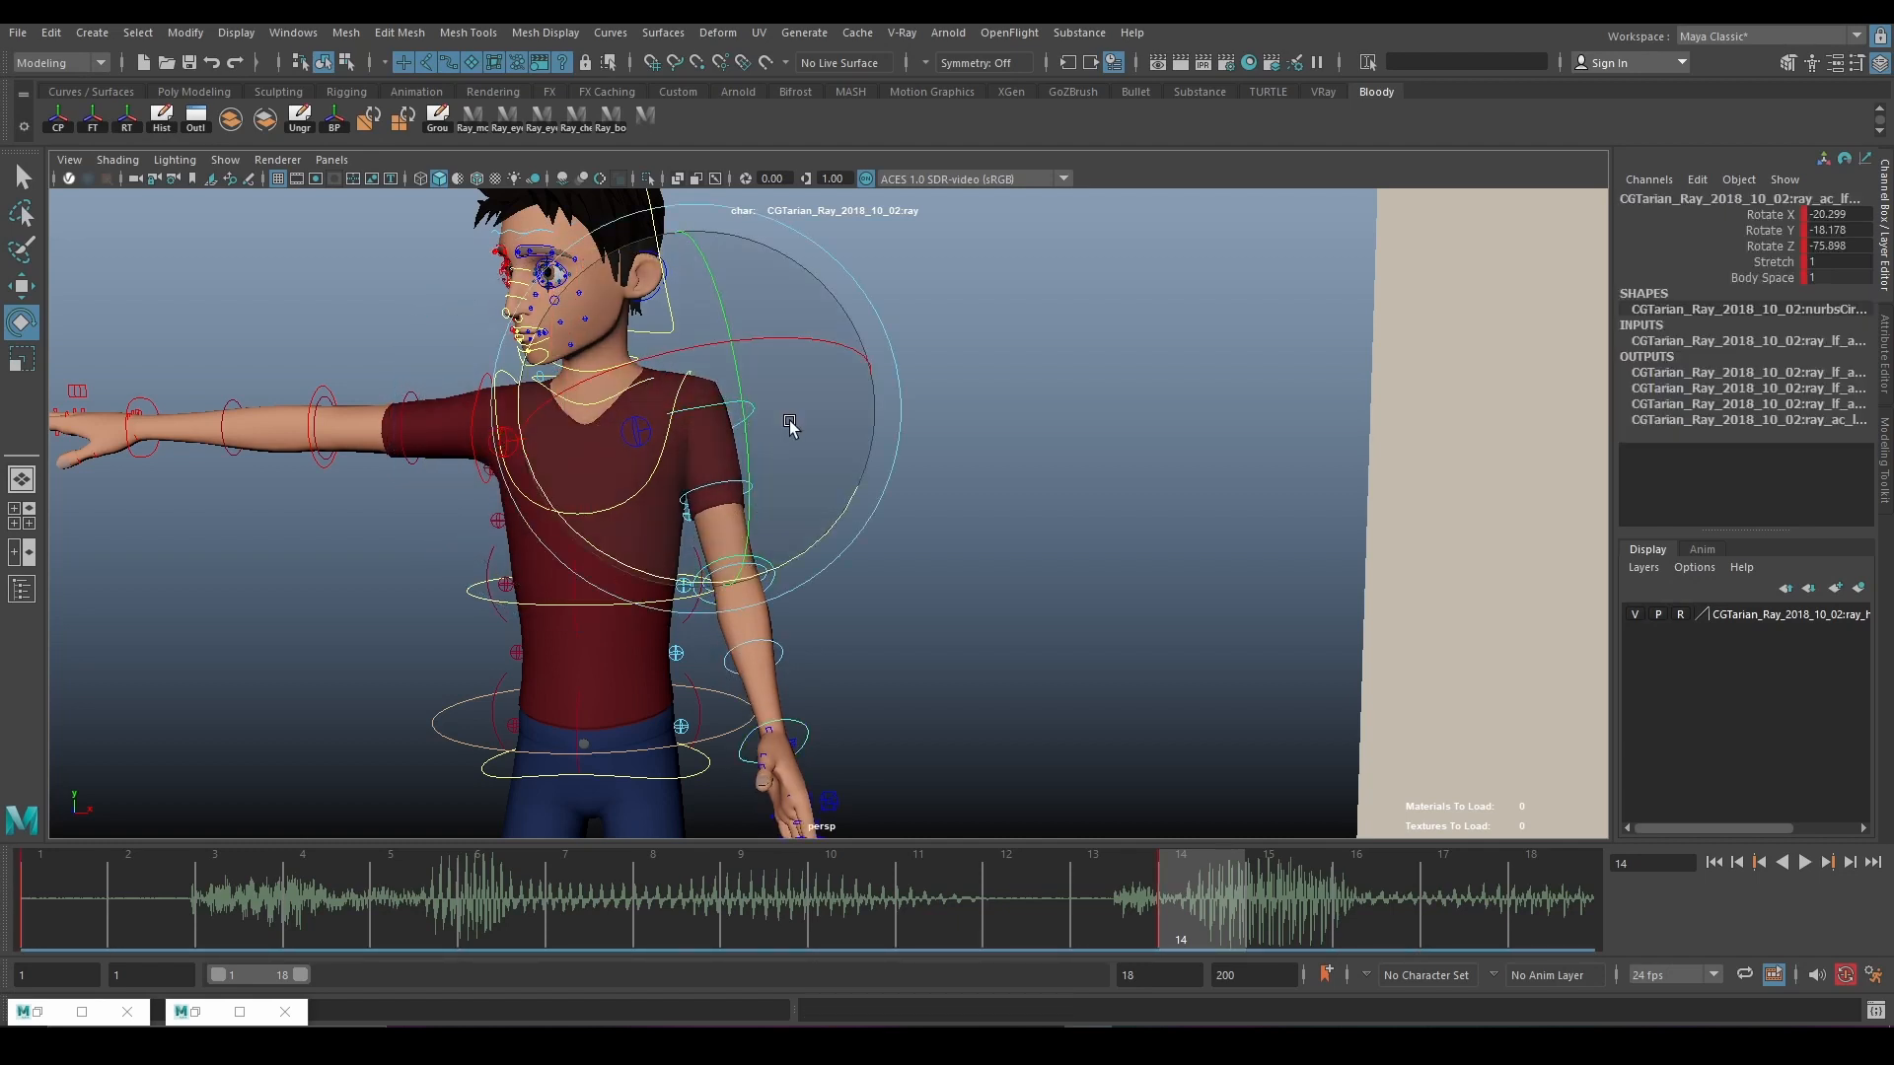
{"action": "left_click_drag", "start_coordinate": [790, 420], "coordinate": [805, 416]}
{"action": "left_click", "coordinate": [893, 607]}
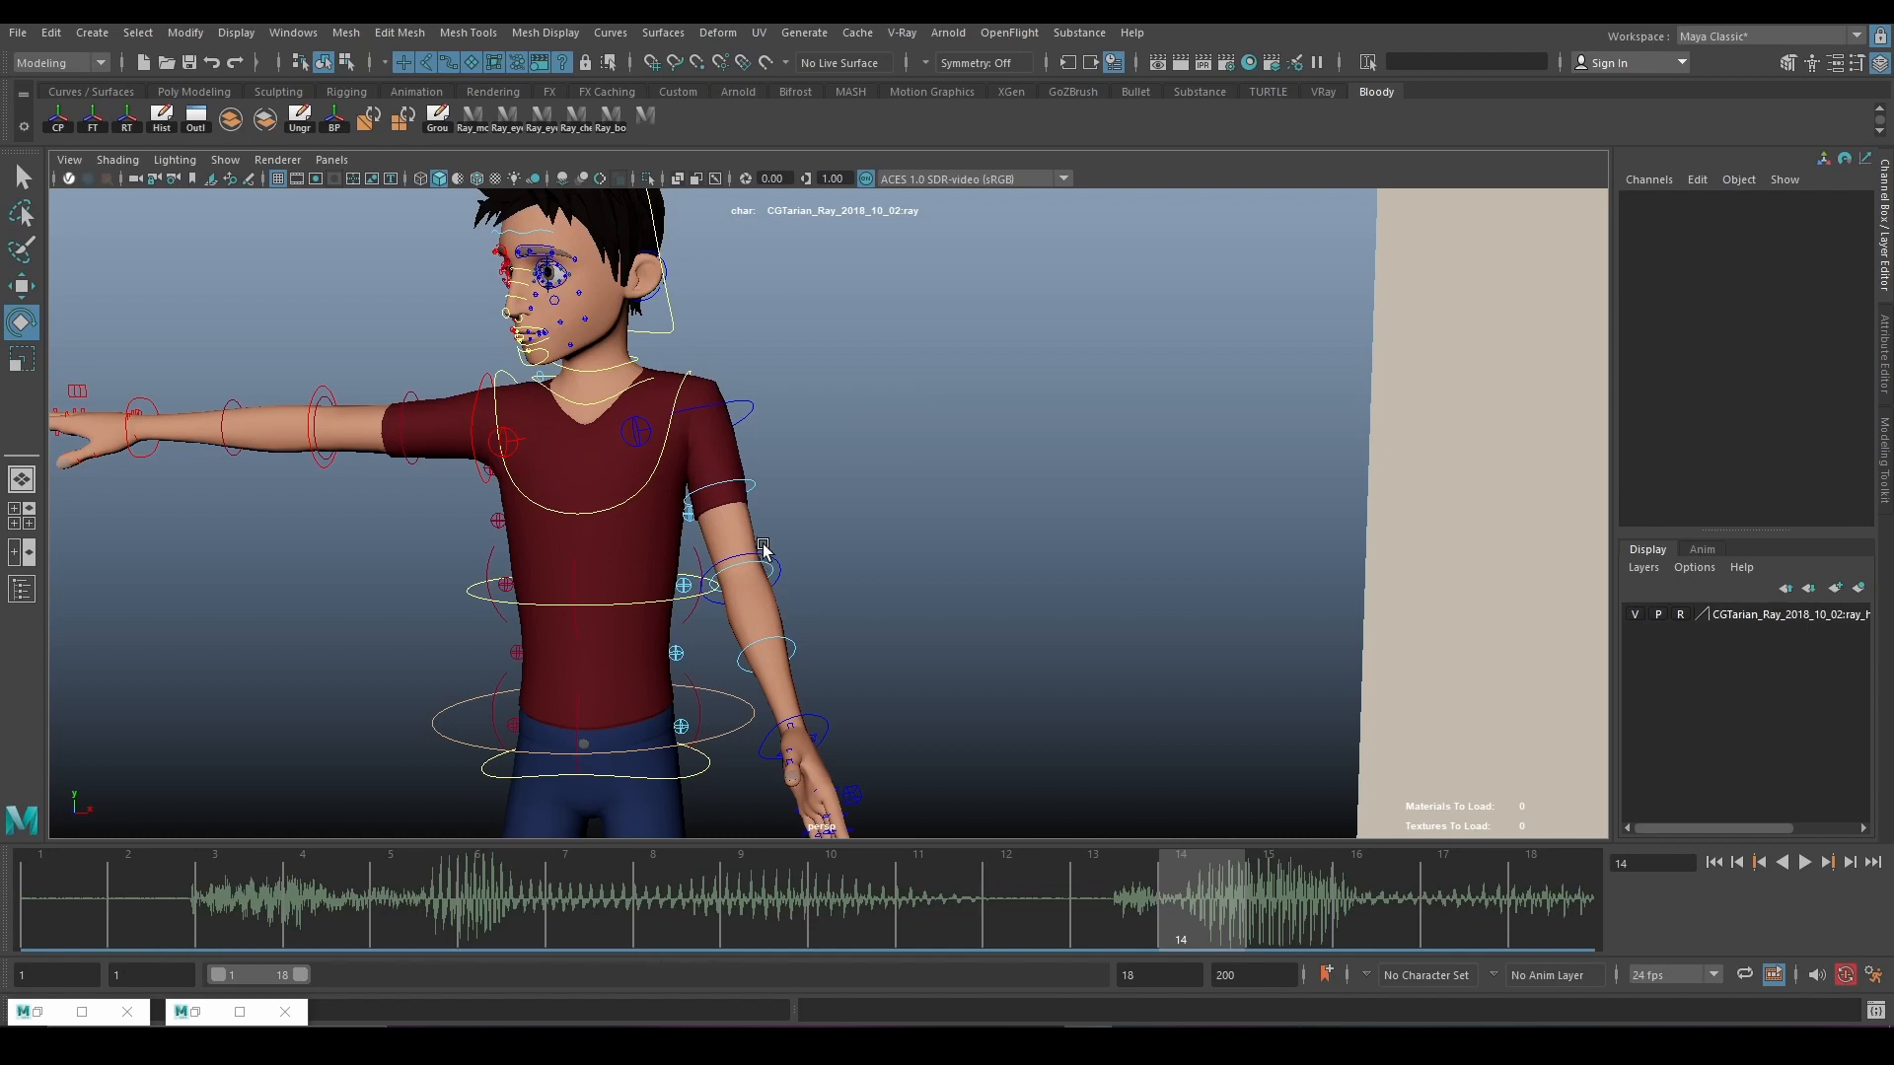
Twist the left forearm to about -23 in Rotate X so the palm turns forward.
{"action": "left_click", "coordinate": [778, 558]}
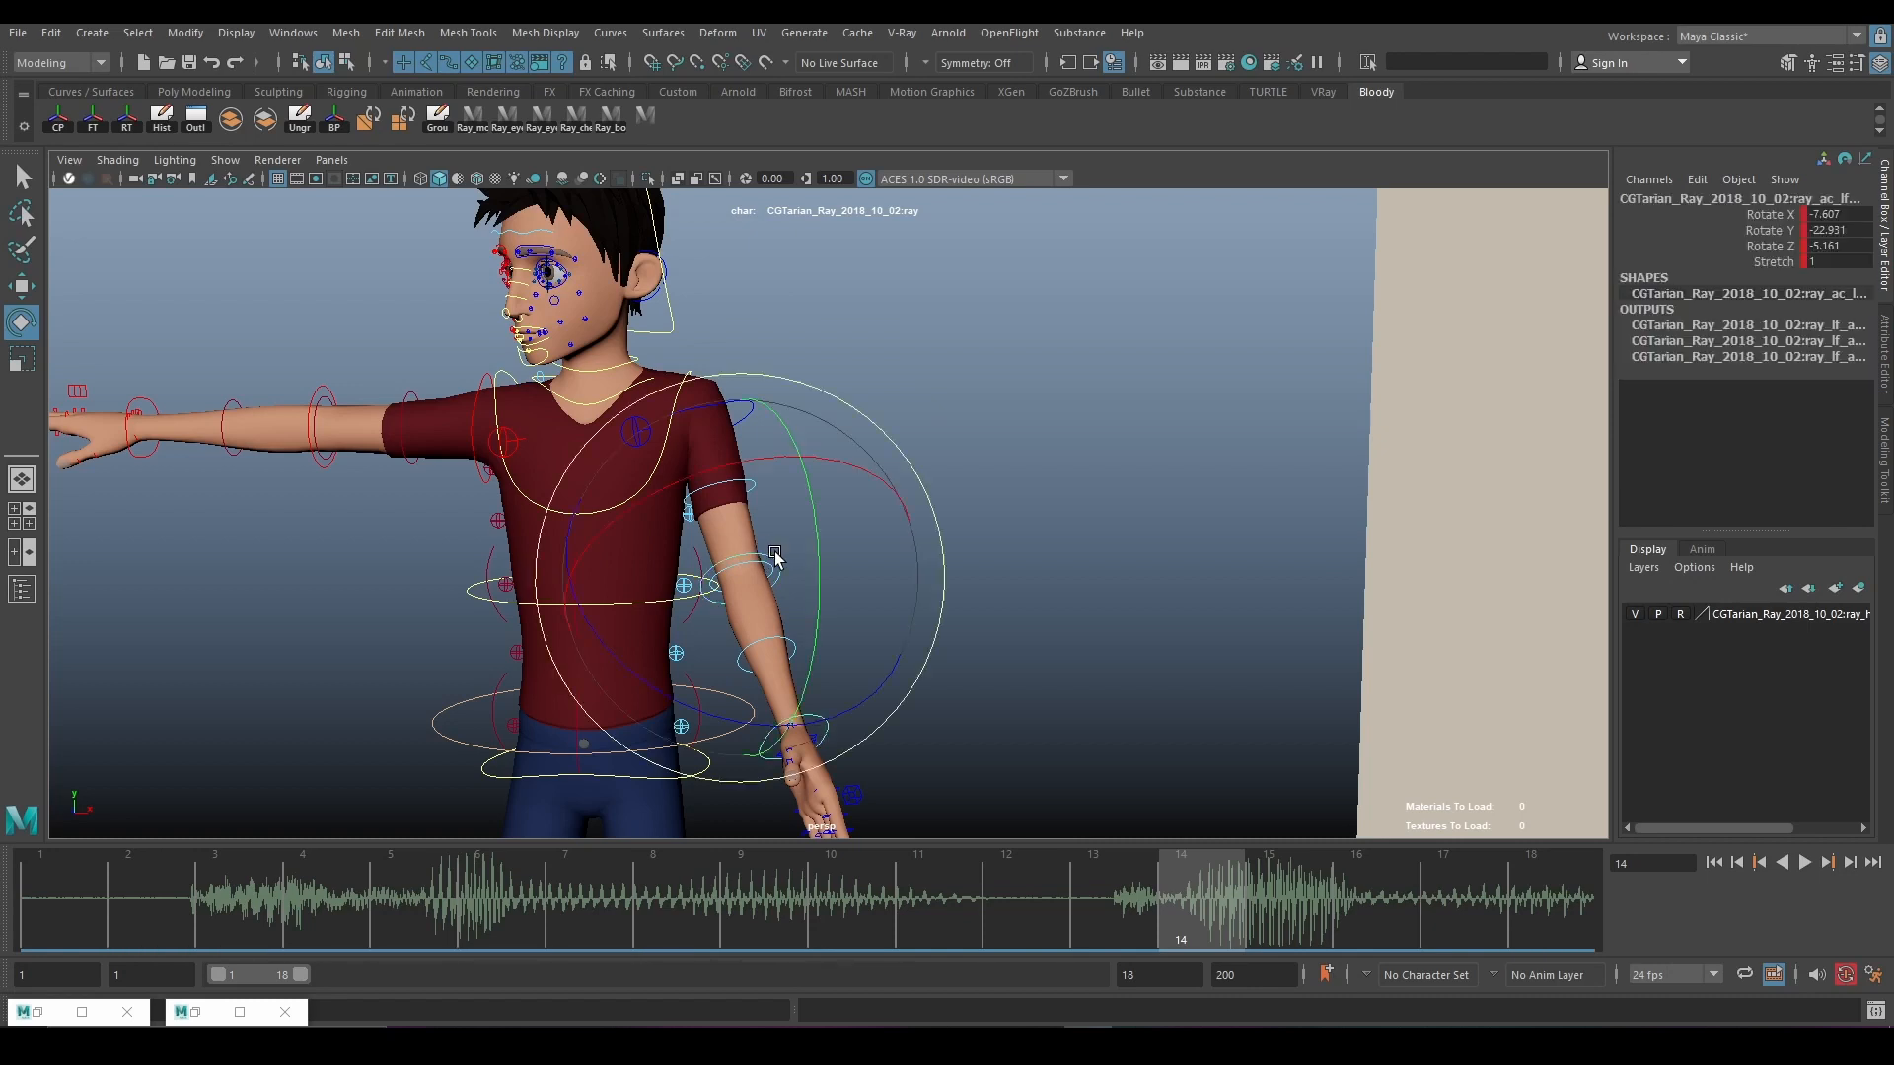
{"action": "left_click_drag", "start_coordinate": [774, 553], "coordinate": [769, 518]}
{"action": "left_click_drag", "start_coordinate": [736, 447], "coordinate": [867, 469]}
{"action": "middle_click_drag", "start_coordinate": [906, 606], "coordinate": [897, 394], "text": "alt"}
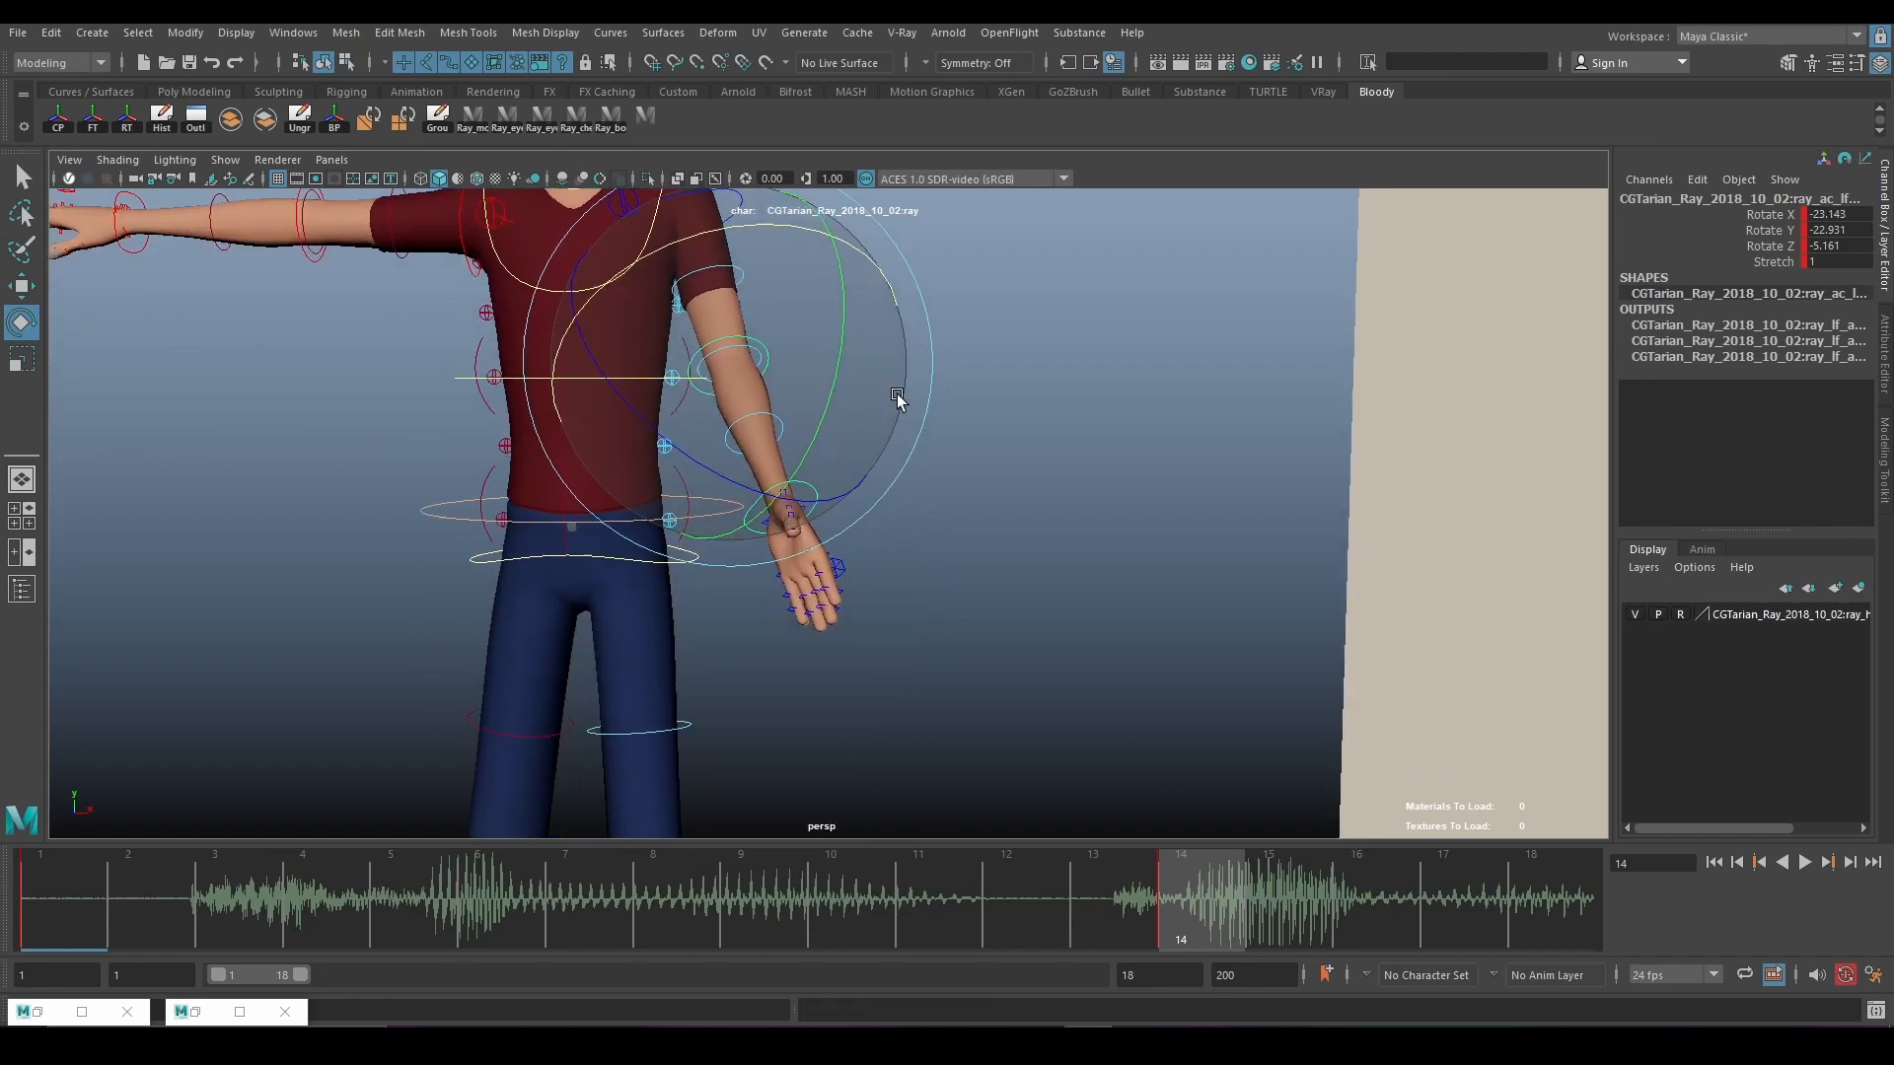
Rotate the left wrist to about -39, -7 and 13 in X, Y and Z to present the open palm.
{"action": "scroll", "coordinate": [897, 394], "scroll_direction": "up", "scroll_amount": 3}
{"action": "left_click", "coordinate": [874, 505]}
{"action": "left_click_drag", "start_coordinate": [754, 453], "coordinate": [744, 626]}
{"action": "scroll", "coordinate": [935, 622], "scroll_direction": "up", "scroll_amount": 5}
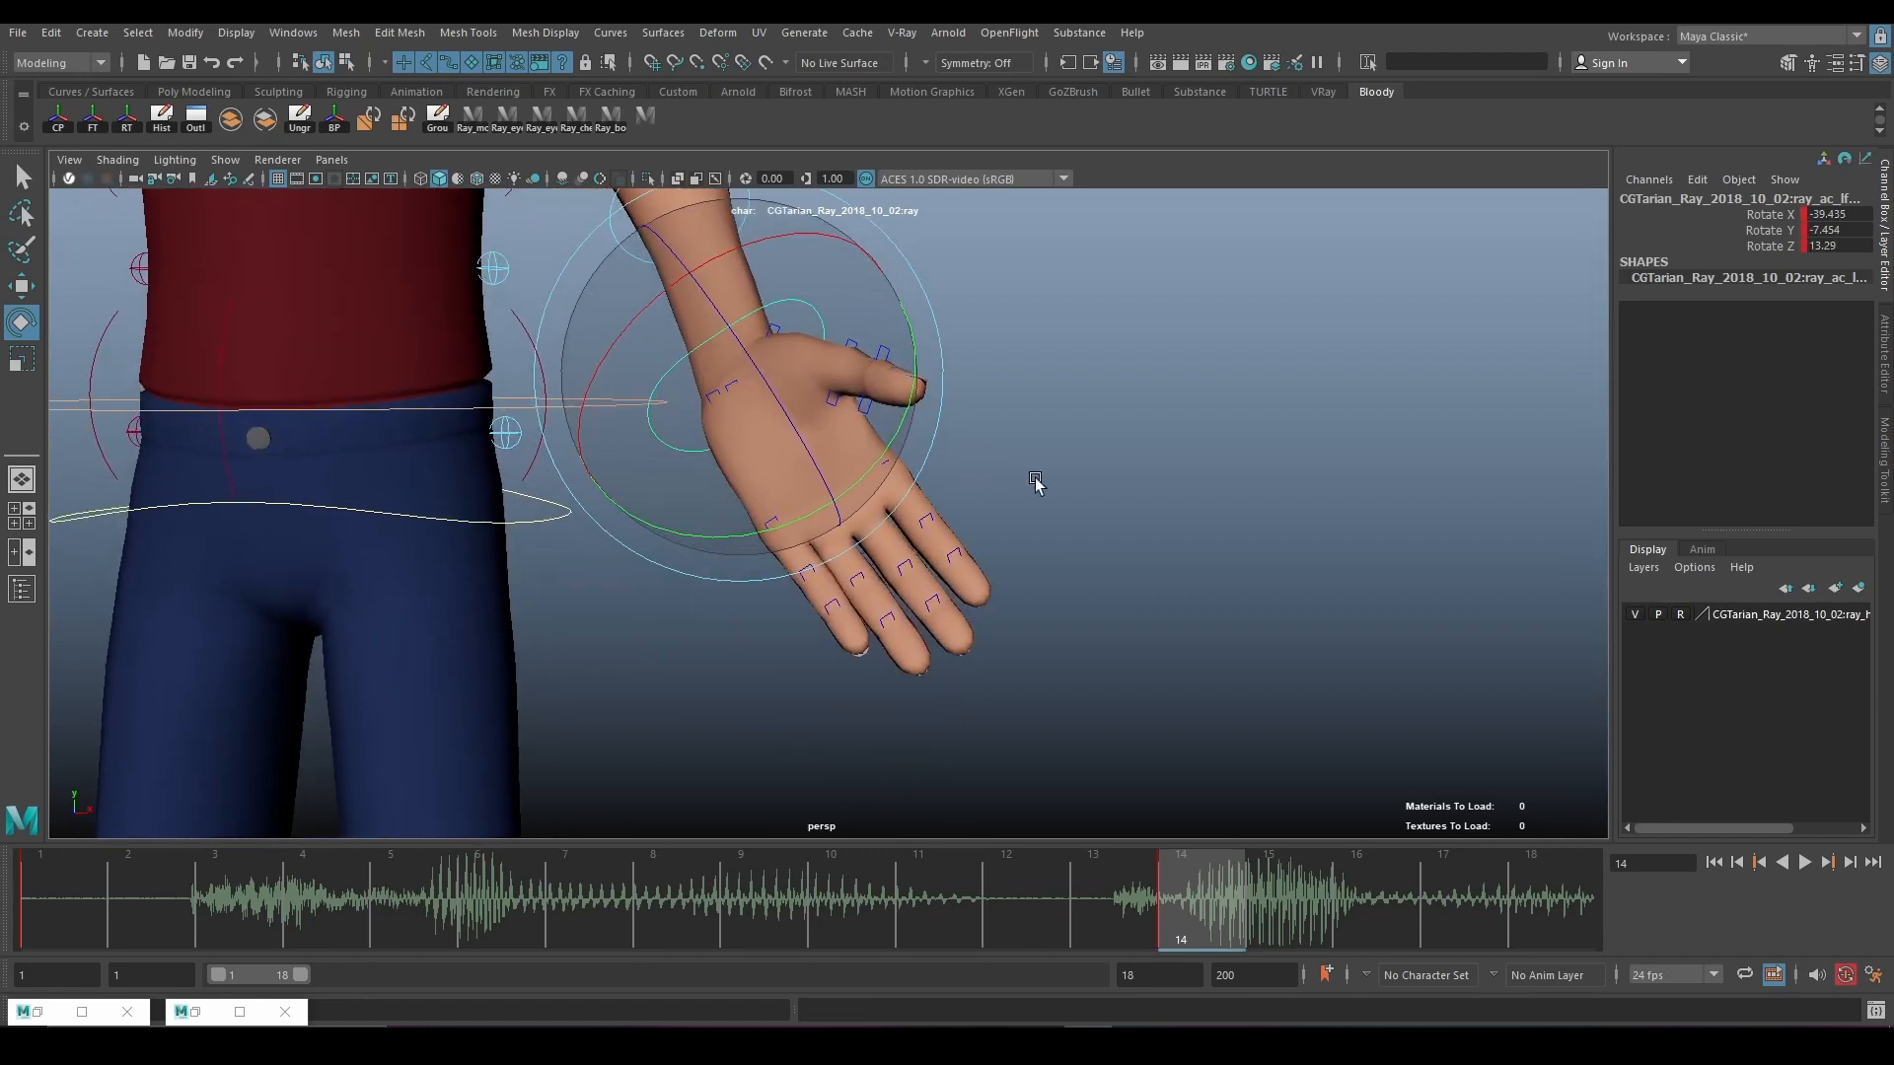
{"action": "left_click_drag", "start_coordinate": [1036, 482], "coordinate": [1082, 550], "text": "alt"}
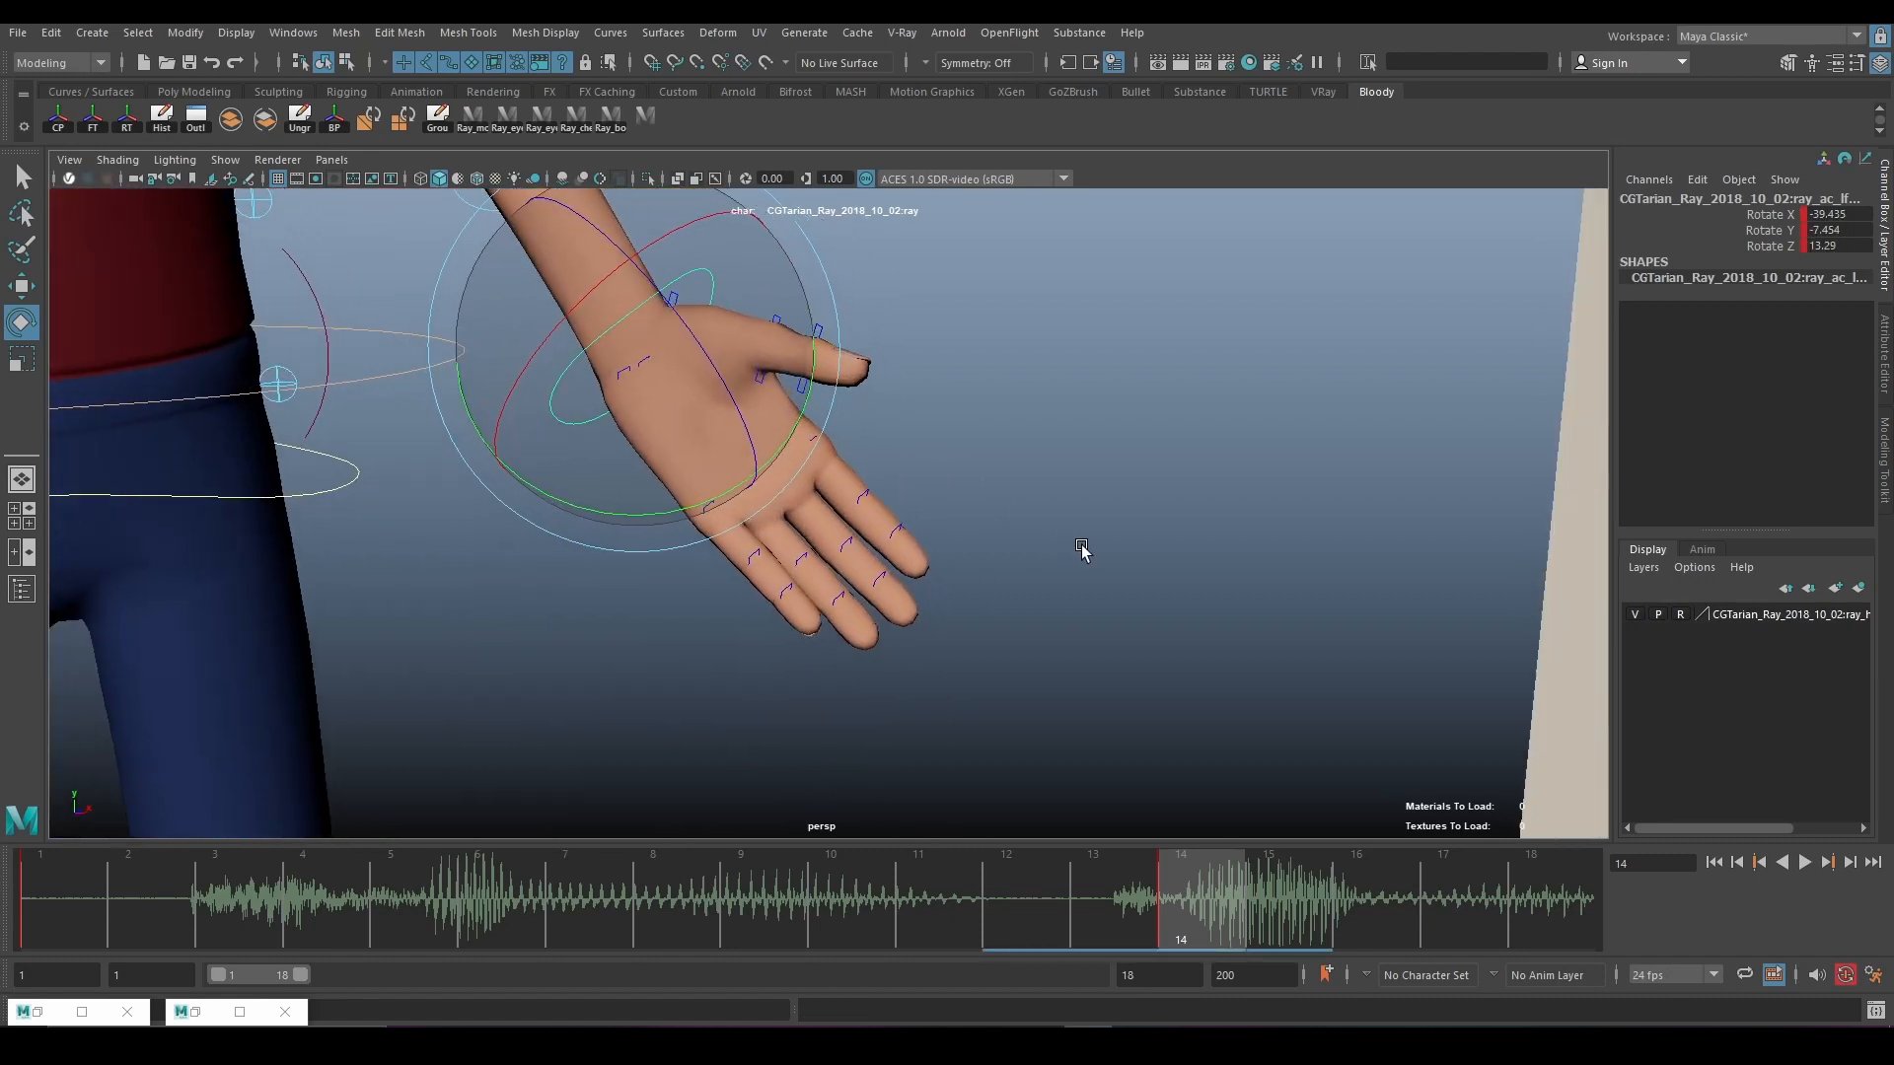
{"action": "left_click", "coordinate": [937, 491]}
Fan the left hand's outer fingers apart by rotating the pinky to about 4.7 in Rotate Y and swinging the index finger outward.
{"action": "left_click", "coordinate": [707, 506]}
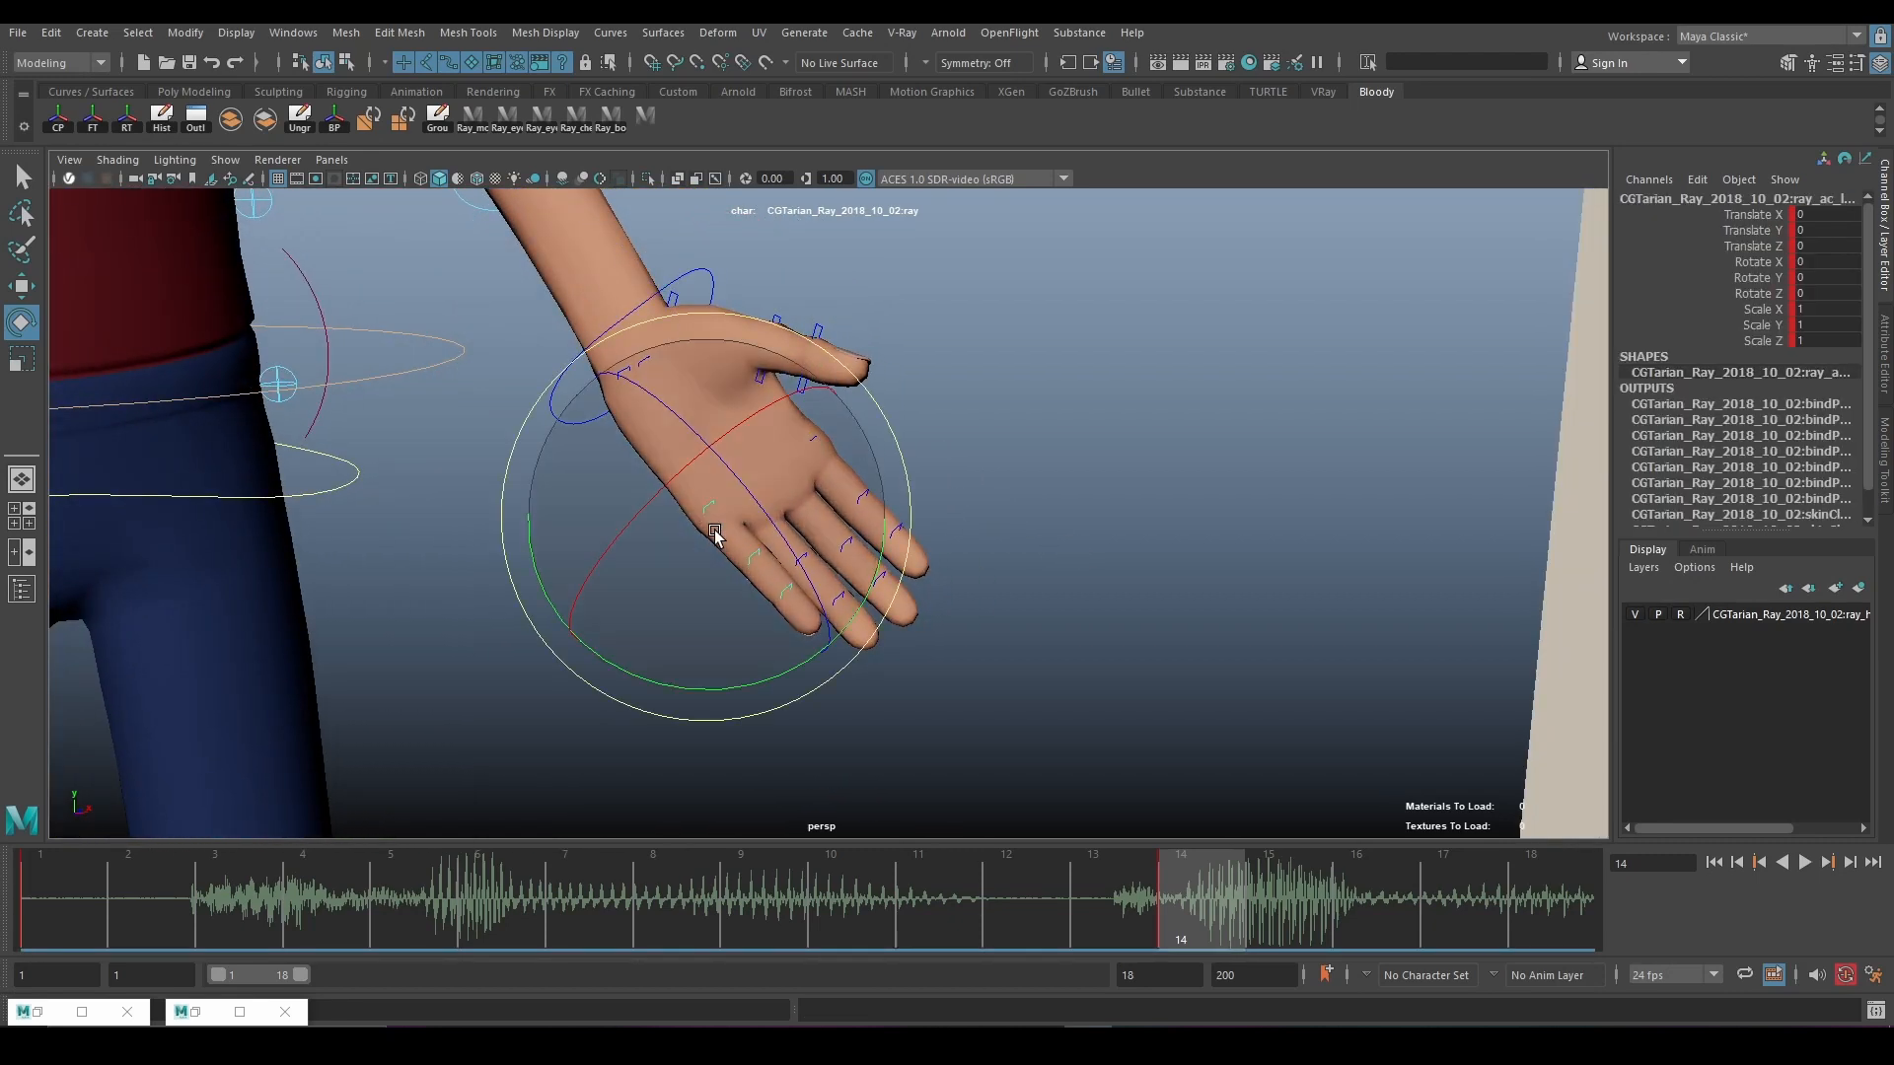
{"action": "left_click_drag", "start_coordinate": [738, 688], "coordinate": [710, 702]}
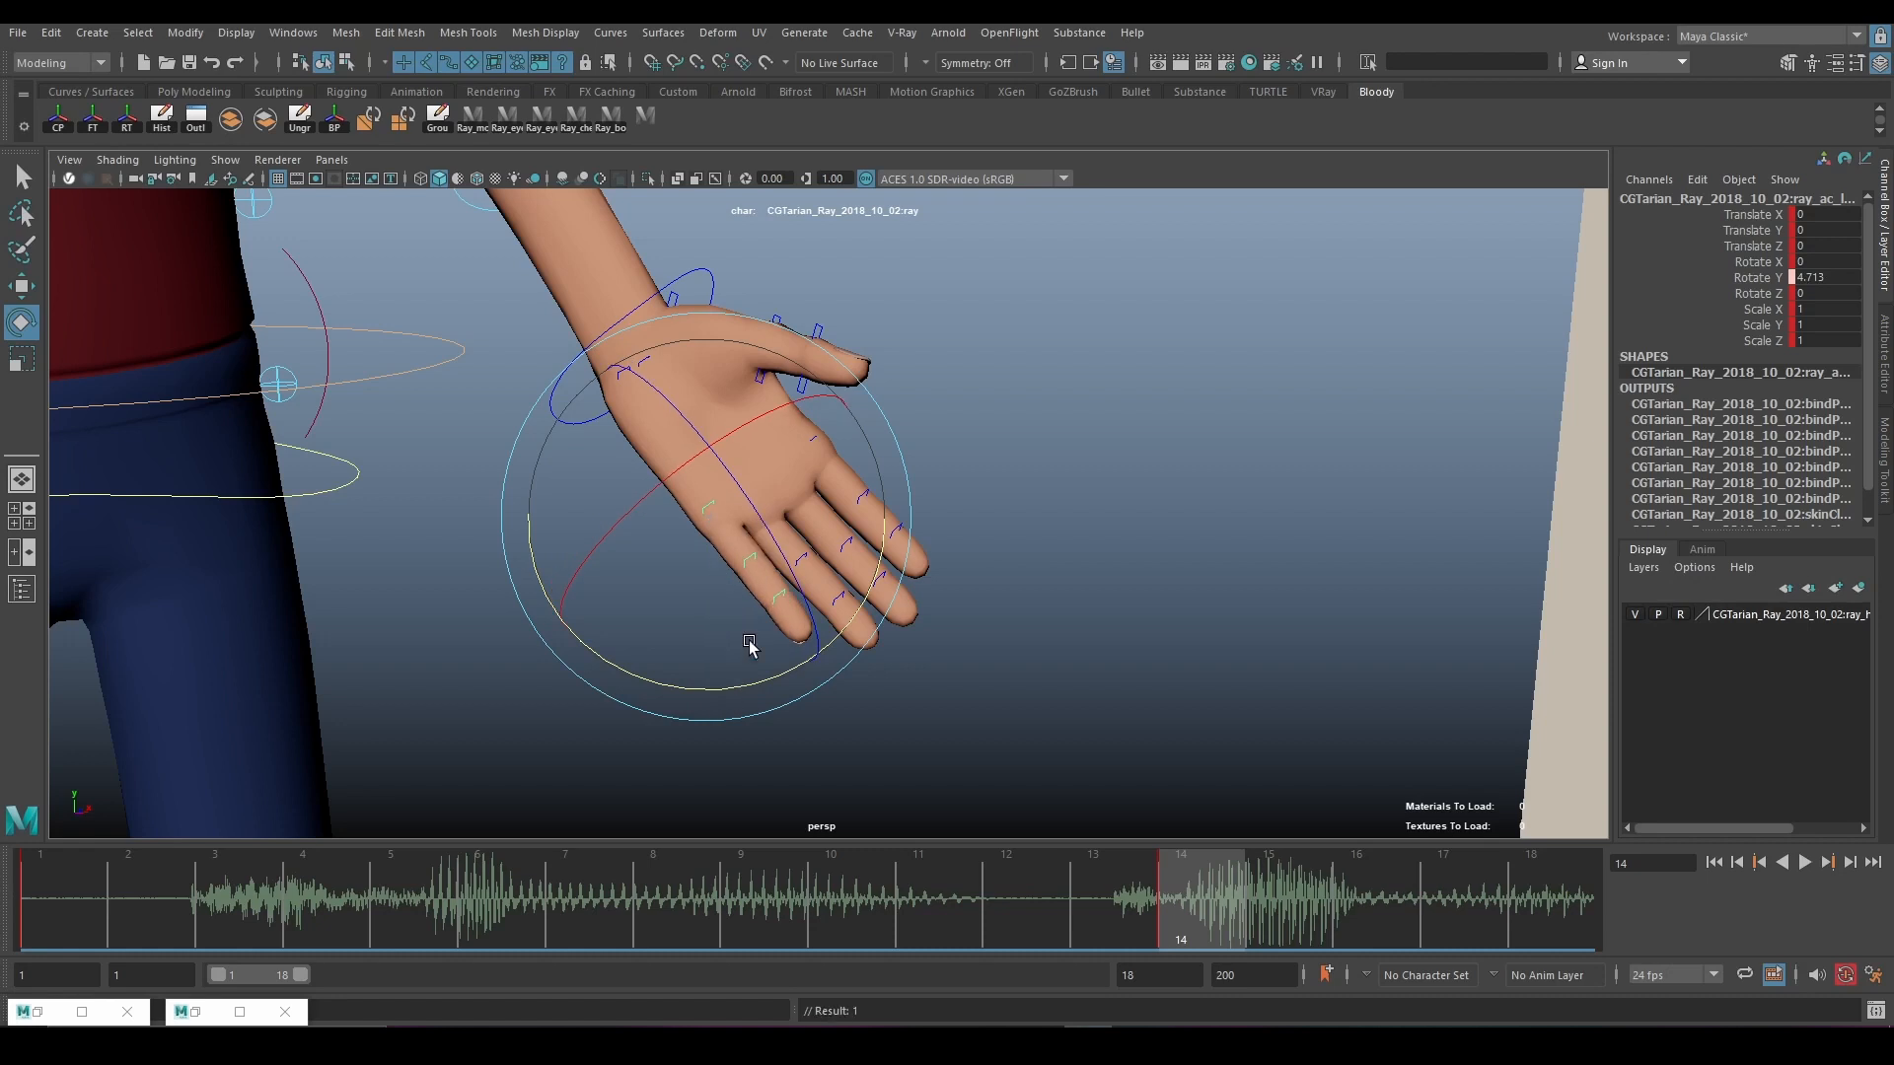
{"action": "left_click", "coordinate": [873, 414]}
{"action": "left_click", "coordinate": [813, 495]}
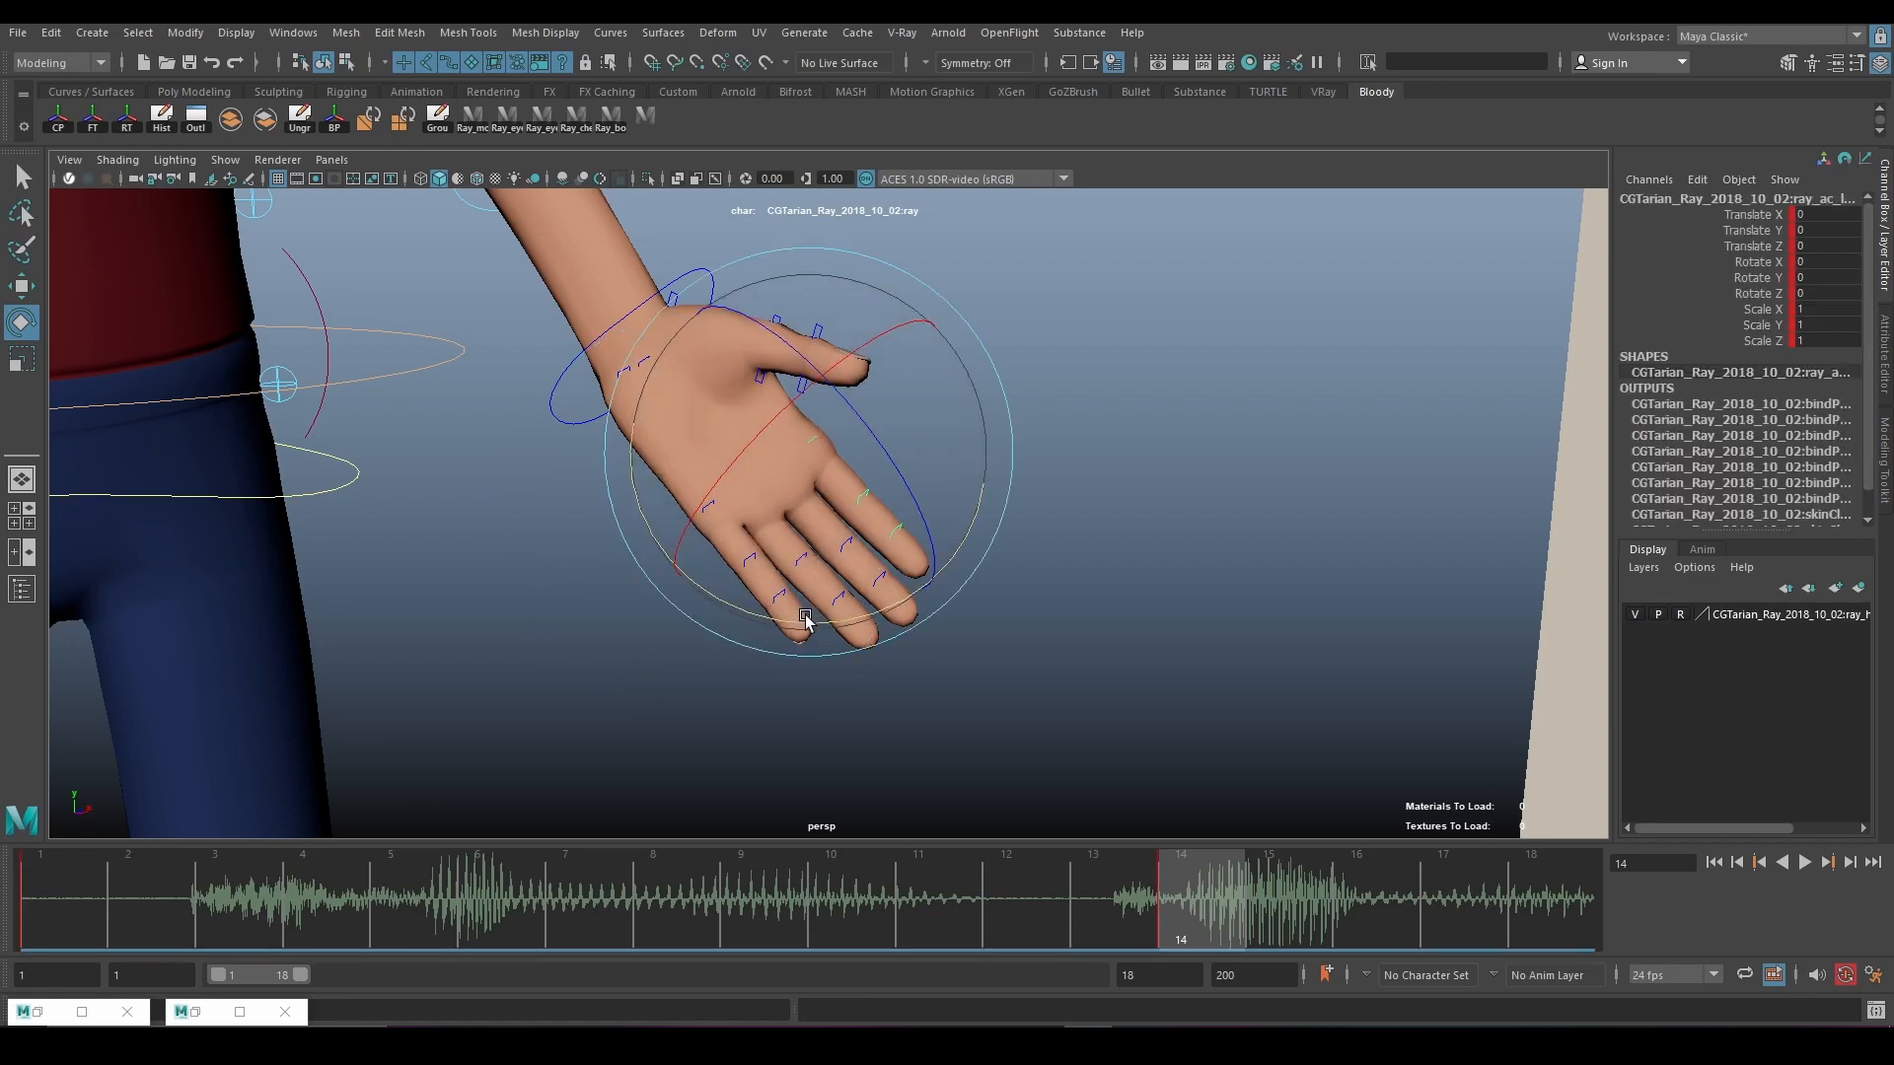
{"action": "left_click", "coordinate": [807, 543]}
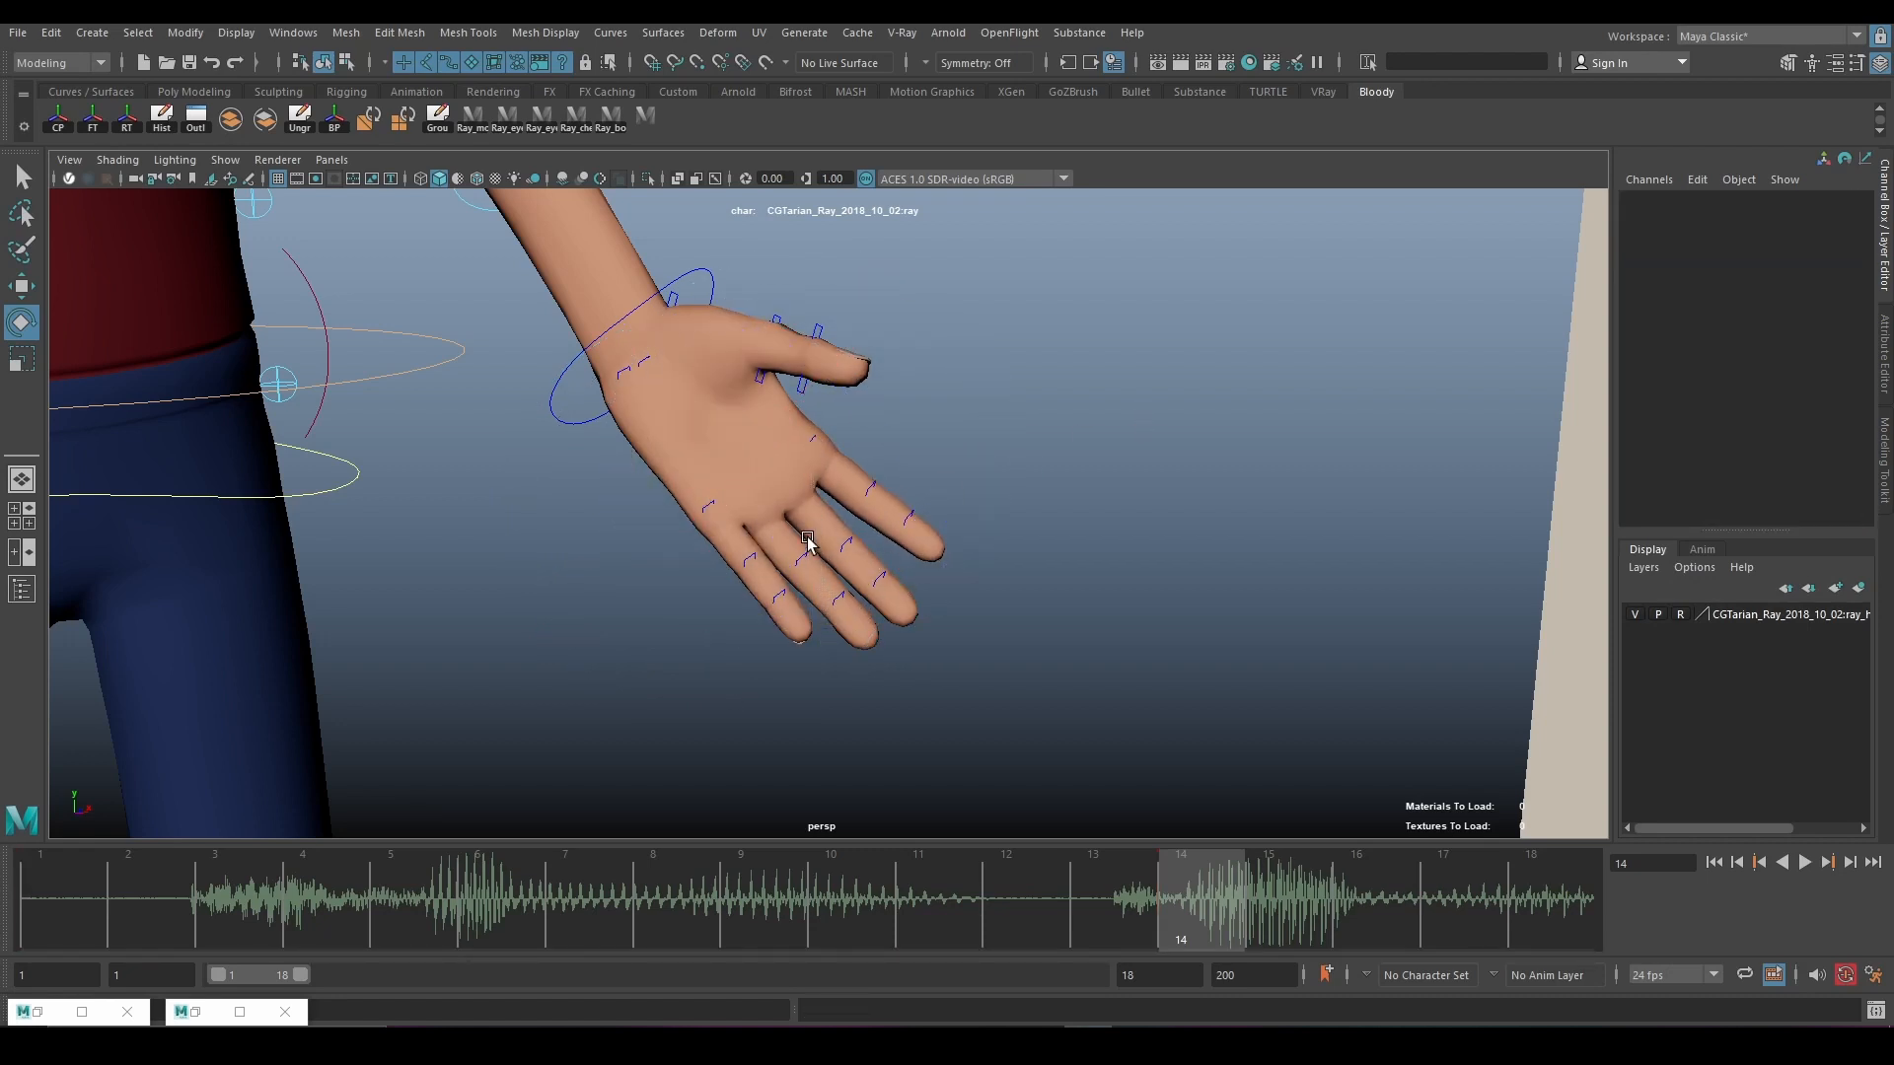
Examine the left hand's finger spread from the back and from the side.
{"action": "left_click", "coordinate": [763, 501]}
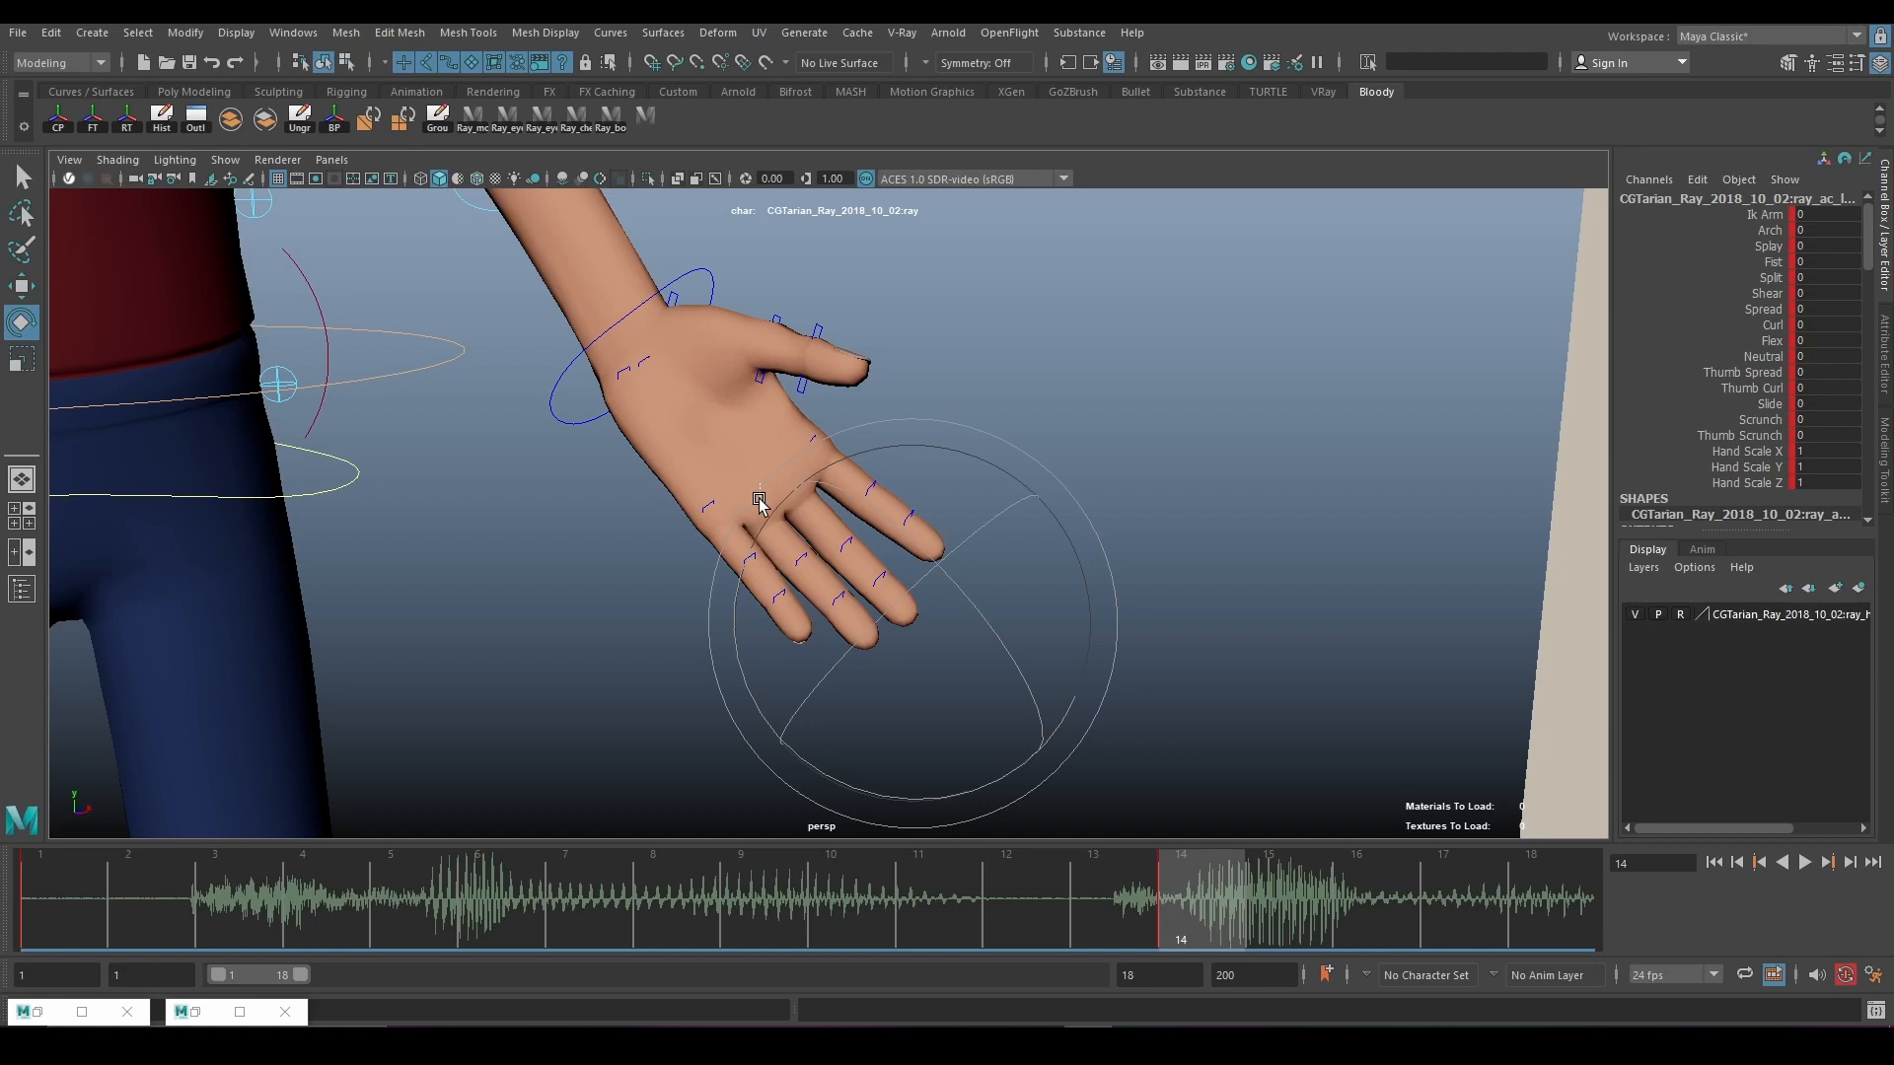
{"action": "left_click", "coordinate": [1171, 414]}
{"action": "left_click_drag", "start_coordinate": [1171, 414], "coordinate": [712, 404], "text": "alt"}
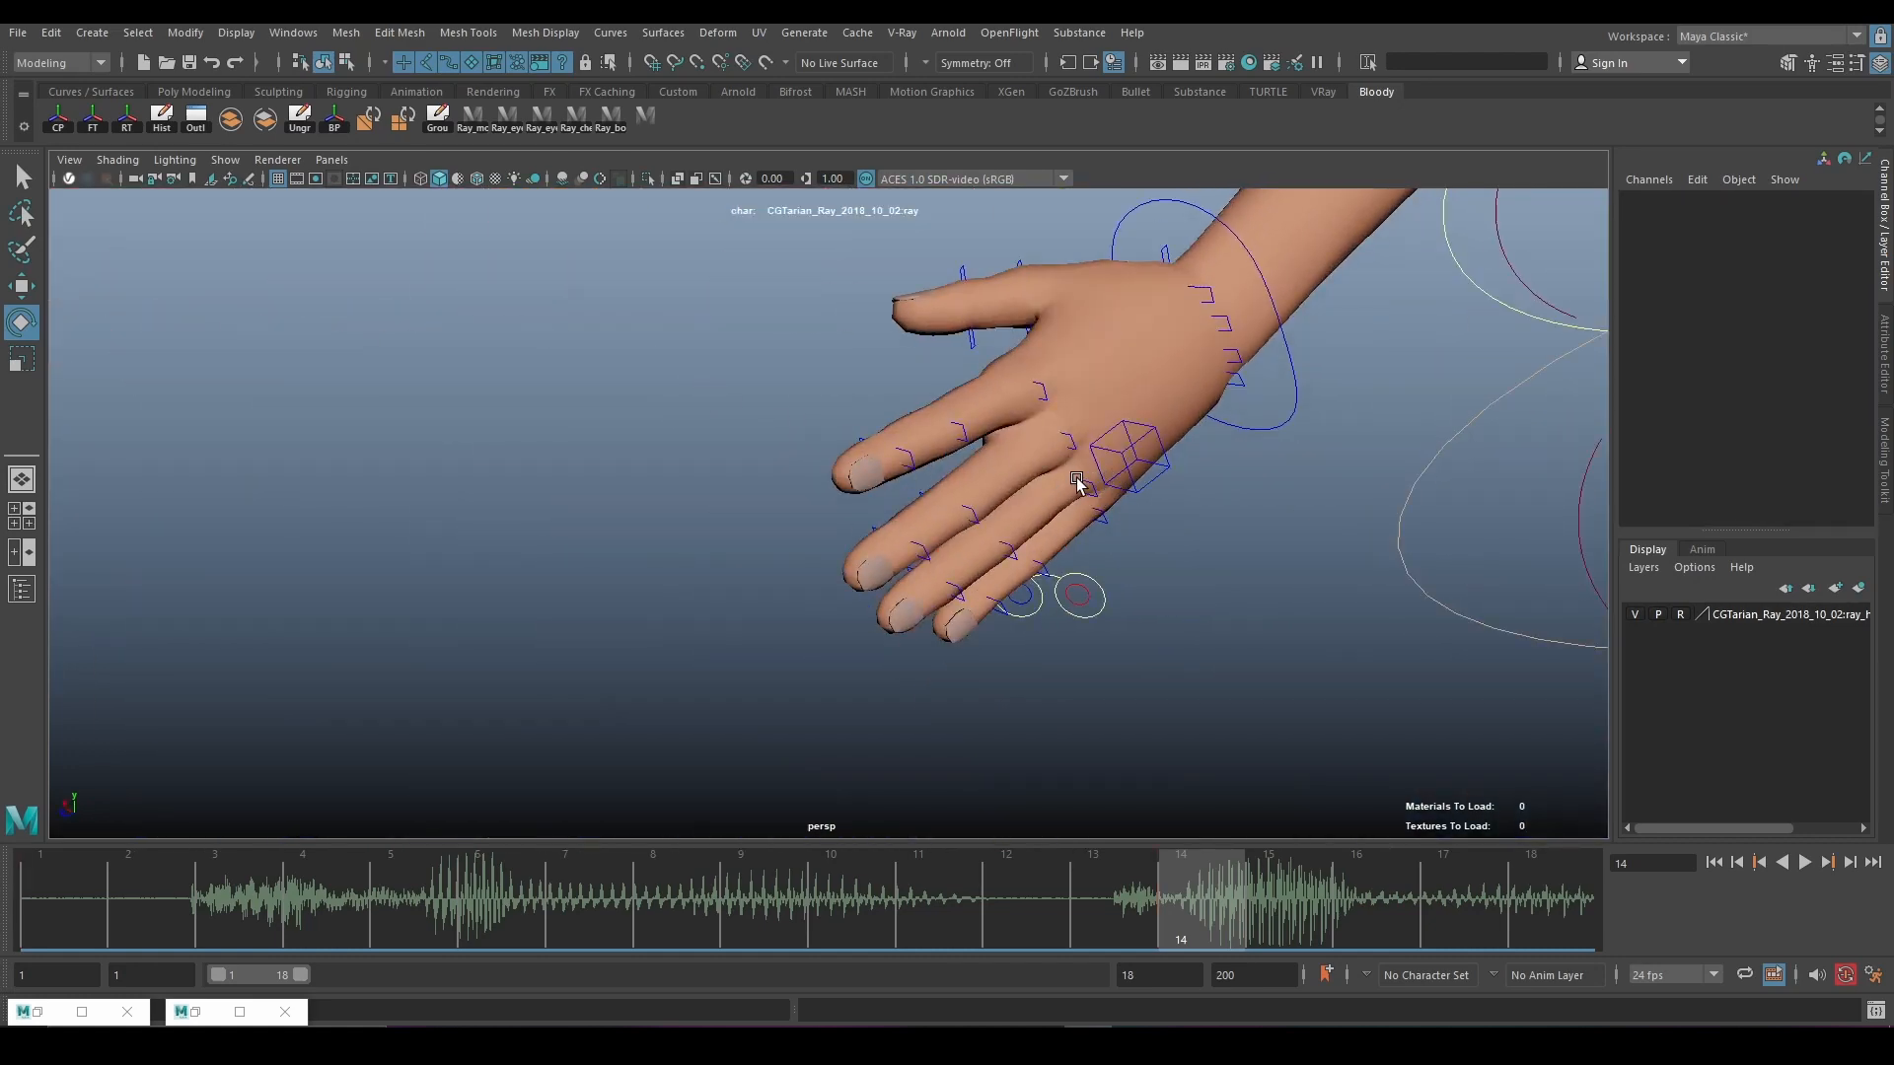
{"action": "left_click", "coordinate": [1077, 483]}
{"action": "left_click_drag", "start_coordinate": [1077, 483], "coordinate": [925, 549], "text": "alt"}
{"action": "left_click", "coordinate": [854, 363]}
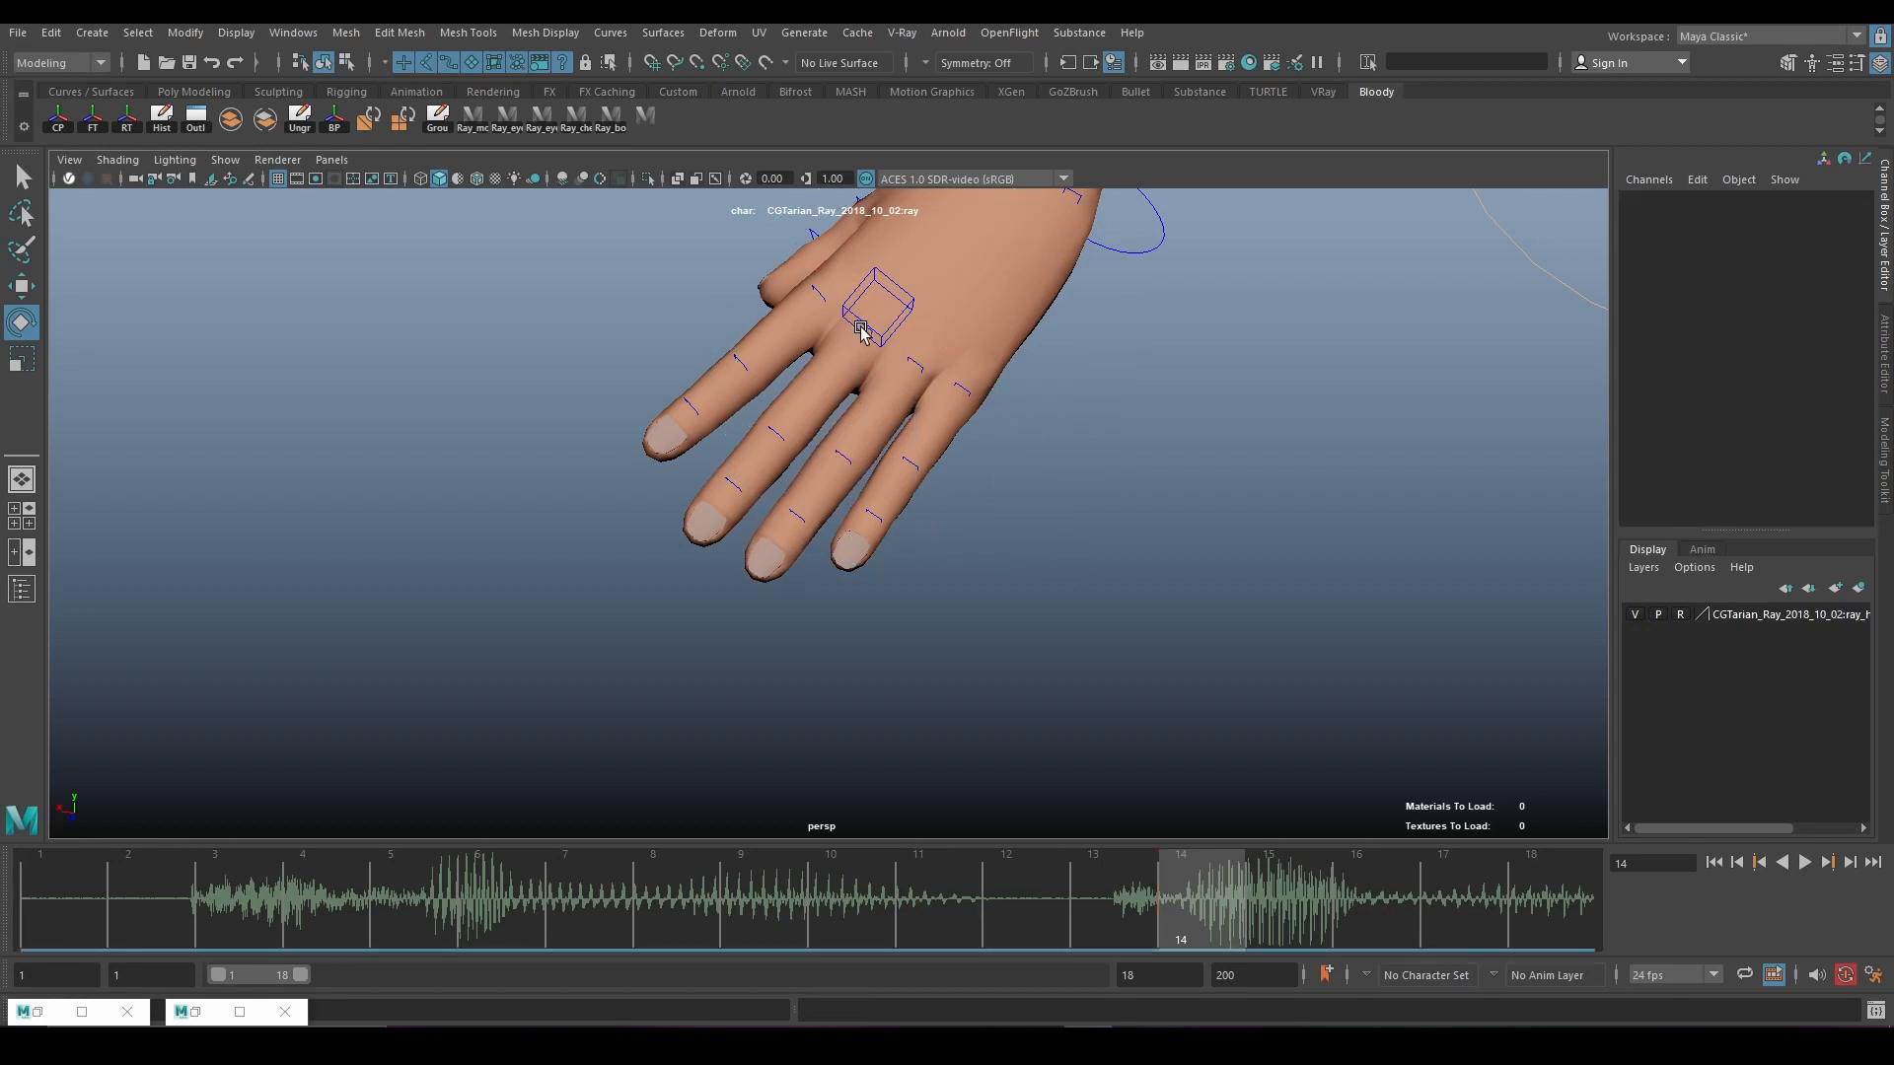
{"action": "left_click", "coordinate": [862, 333]}
{"action": "left_click_drag", "start_coordinate": [867, 326], "coordinate": [846, 508], "text": "alt"}
{"action": "key", "text": "q"}
{"action": "left_click", "coordinate": [864, 493]}
{"action": "key", "text": "e"}
{"action": "left_click_drag", "start_coordinate": [807, 427], "coordinate": [906, 427], "text": "alt"}
{"action": "left_click", "coordinate": [906, 428]}
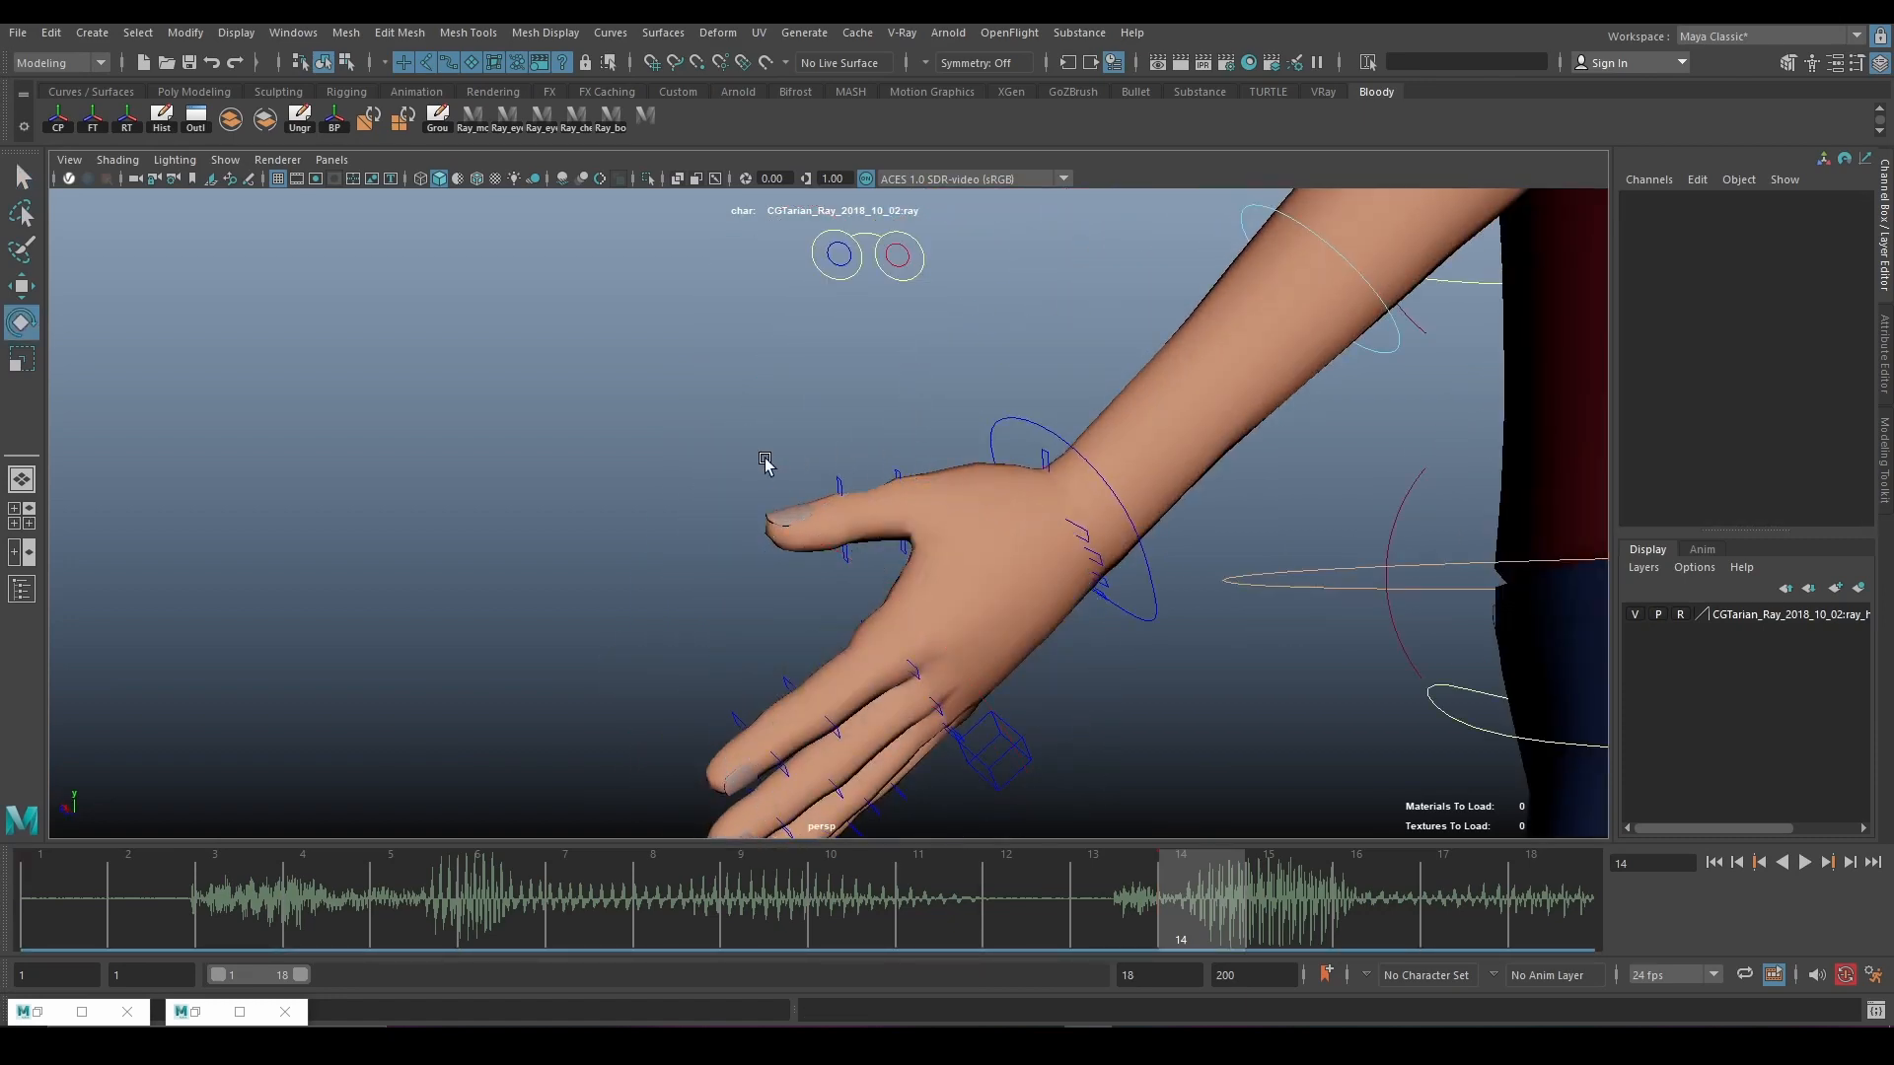
Rotate the left thumb outward and the left pinky to about 2.4, 11.1 and 2 in X, Y and Z.
{"action": "left_click_drag", "start_coordinate": [765, 460], "coordinate": [814, 485], "text": "alt"}
{"action": "left_click", "coordinate": [774, 472]}
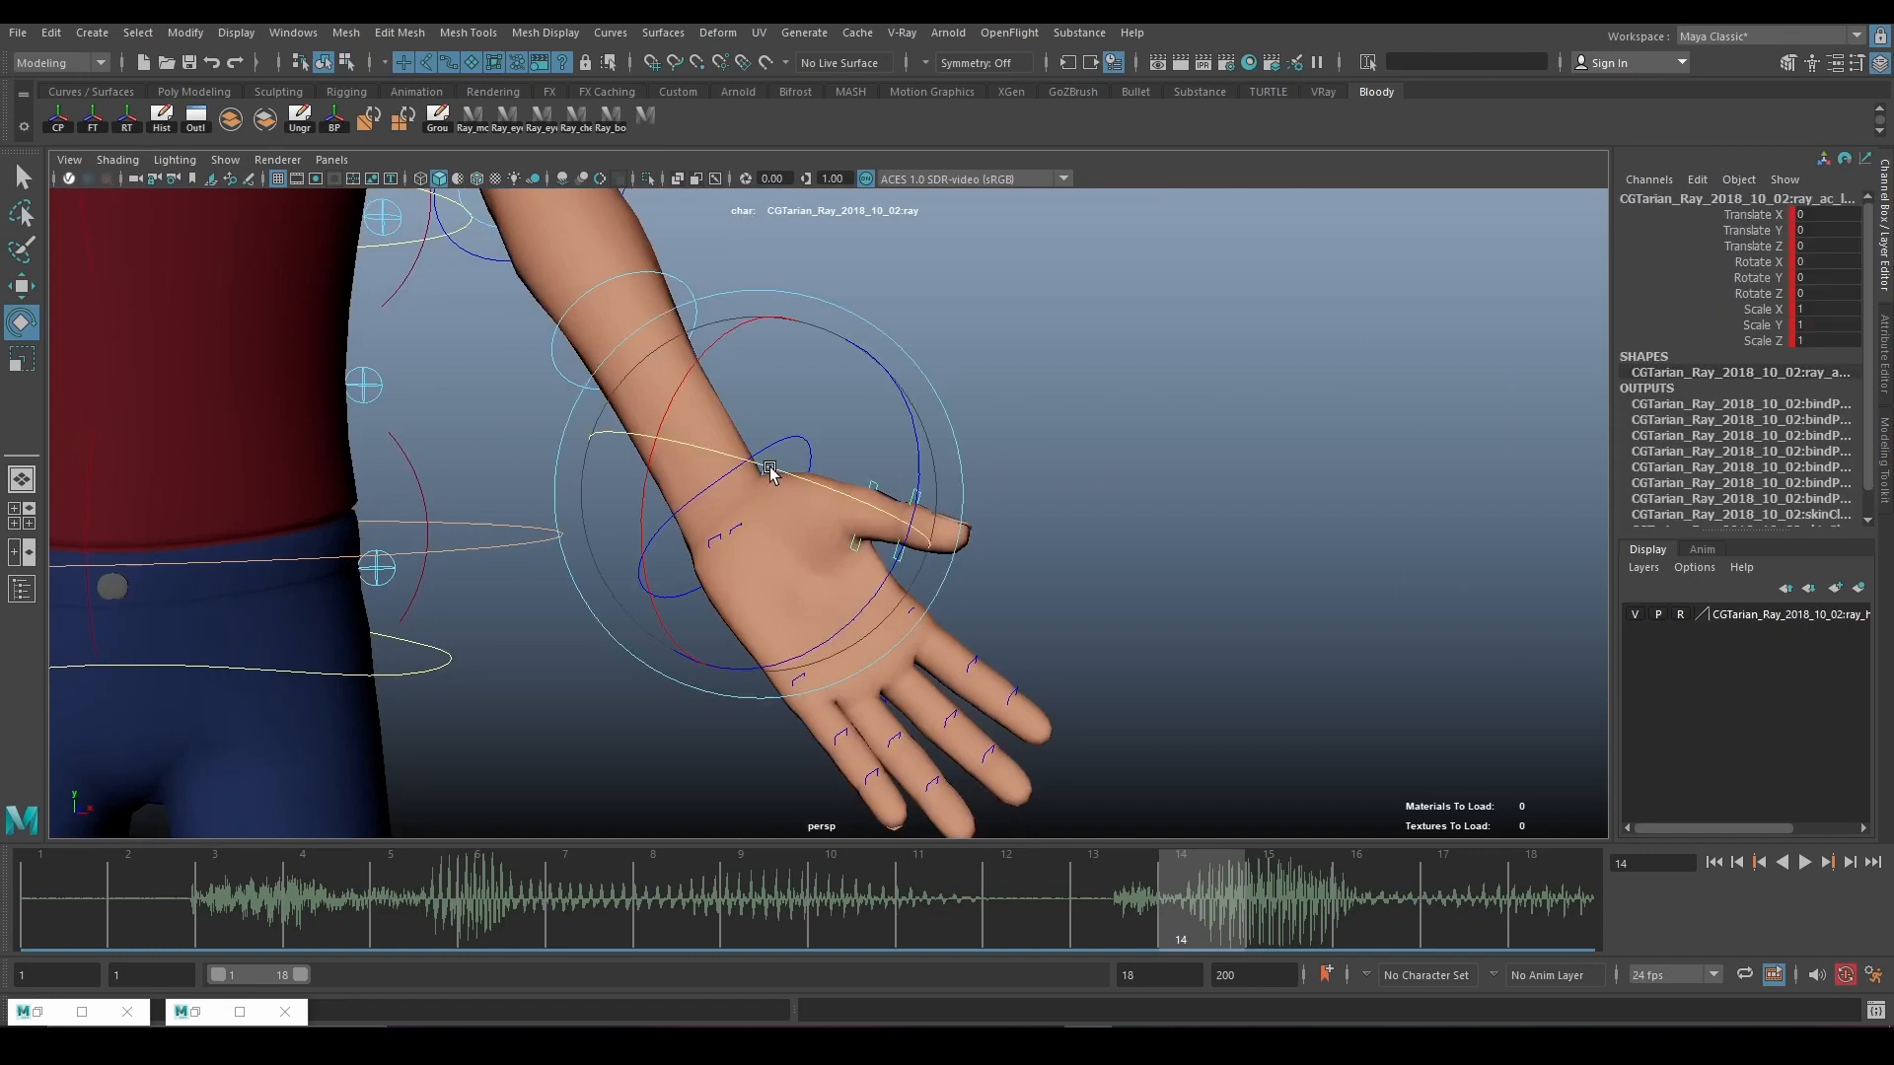
{"action": "left_click_drag", "start_coordinate": [866, 550], "coordinate": [790, 707]}
{"action": "left_click", "coordinate": [790, 703]}
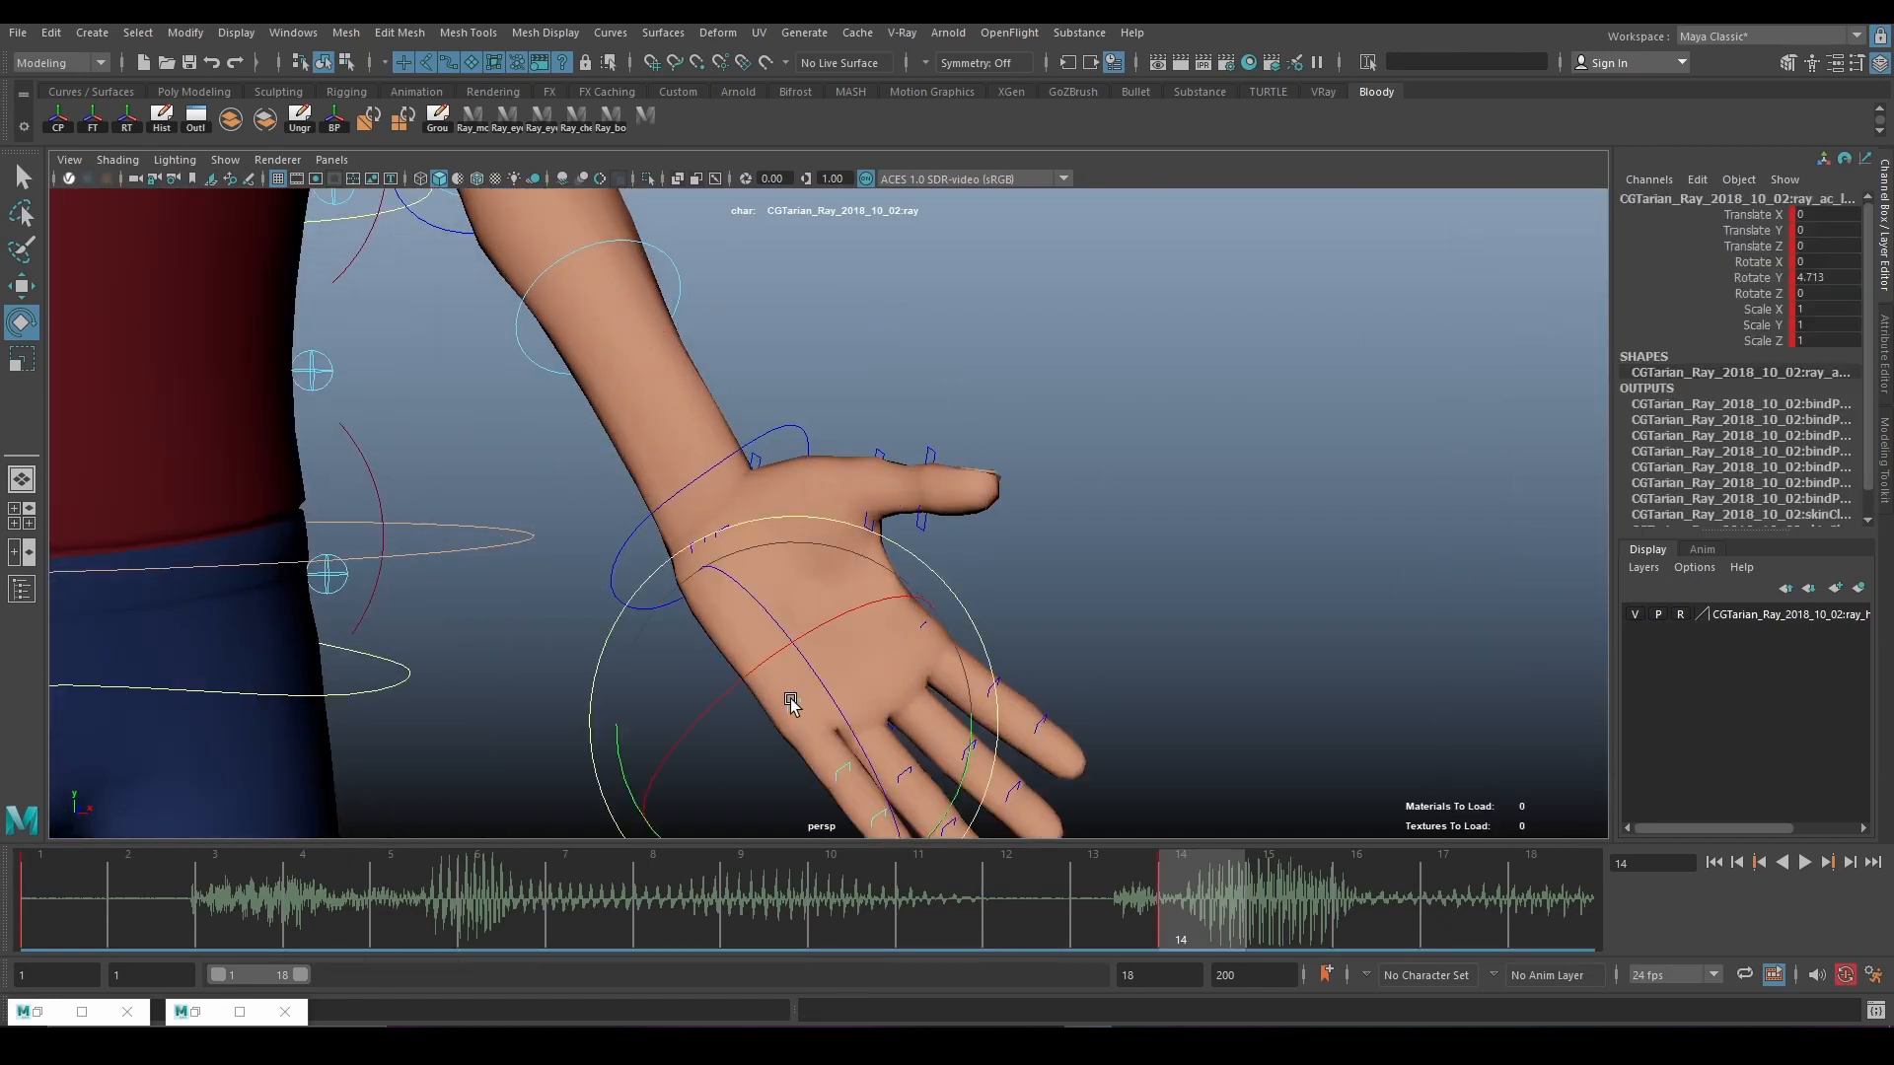
{"action": "scroll", "coordinate": [985, 625], "scroll_direction": "down", "scroll_amount": 5}
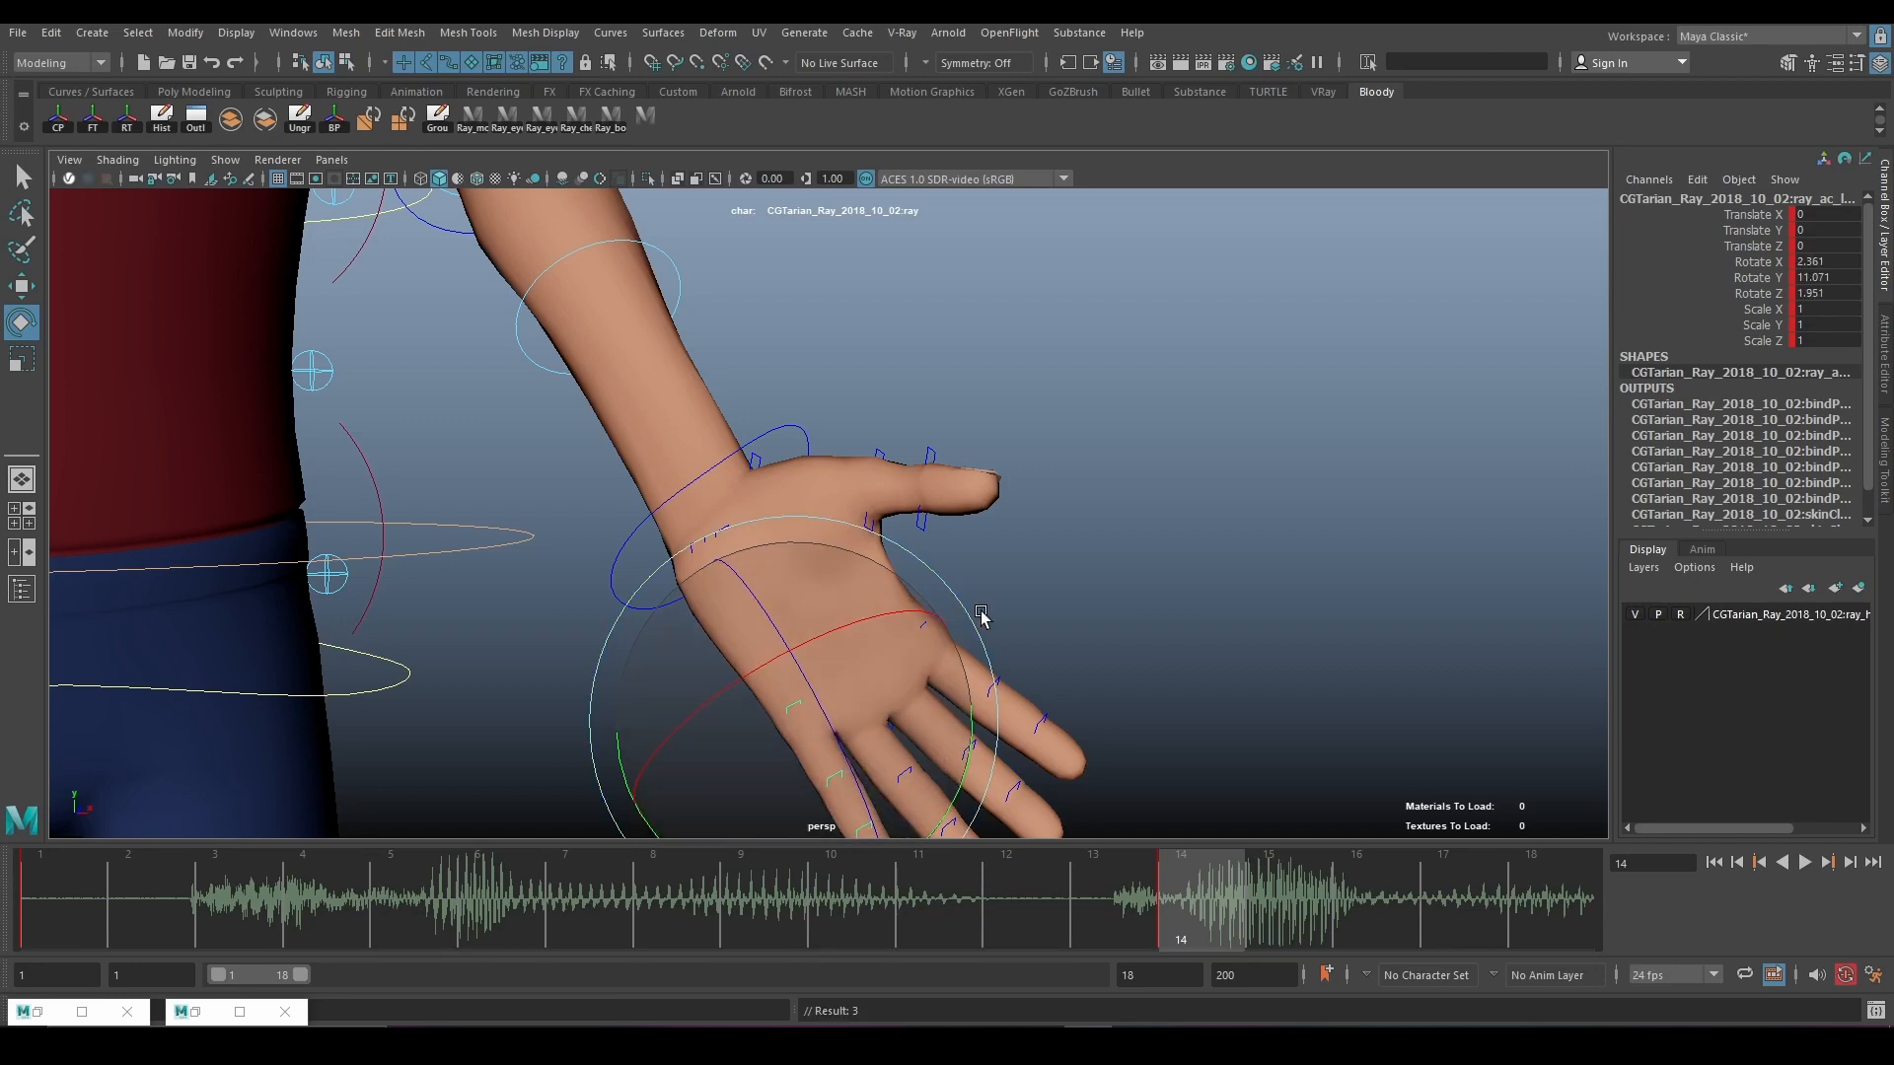
{"action": "left_click", "coordinate": [1093, 357]}
Bend the left elbow to about -32, -47 and 10 in Rotate X, Y and Z so the forearm swings outward.
{"action": "left_click_drag", "start_coordinate": [937, 458], "coordinate": [1038, 486], "text": "alt"}
{"action": "scroll", "coordinate": [1037, 485], "scroll_direction": "up", "scroll_amount": 5}
{"action": "left_click_drag", "start_coordinate": [841, 497], "coordinate": [1171, 418], "text": "alt"}
{"action": "left_click", "coordinate": [1172, 266]}
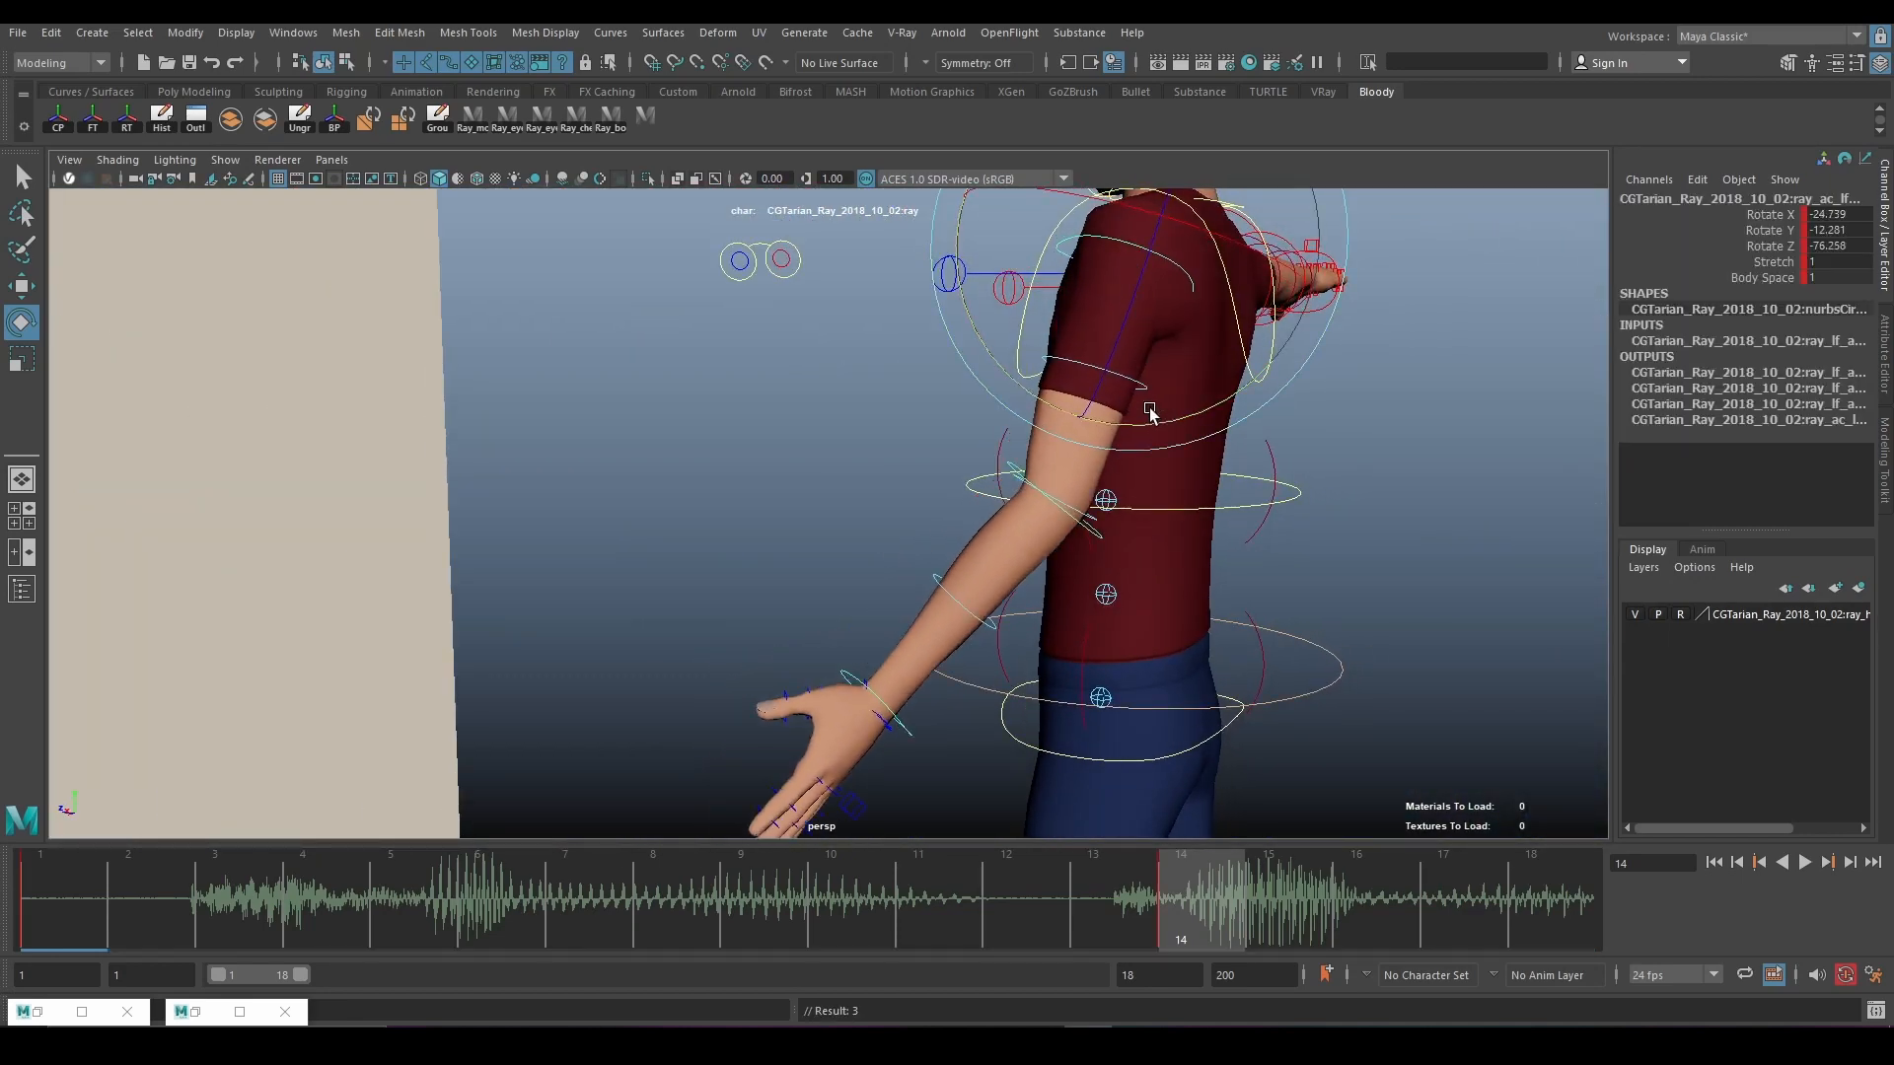
{"action": "left_click", "coordinate": [1082, 508]}
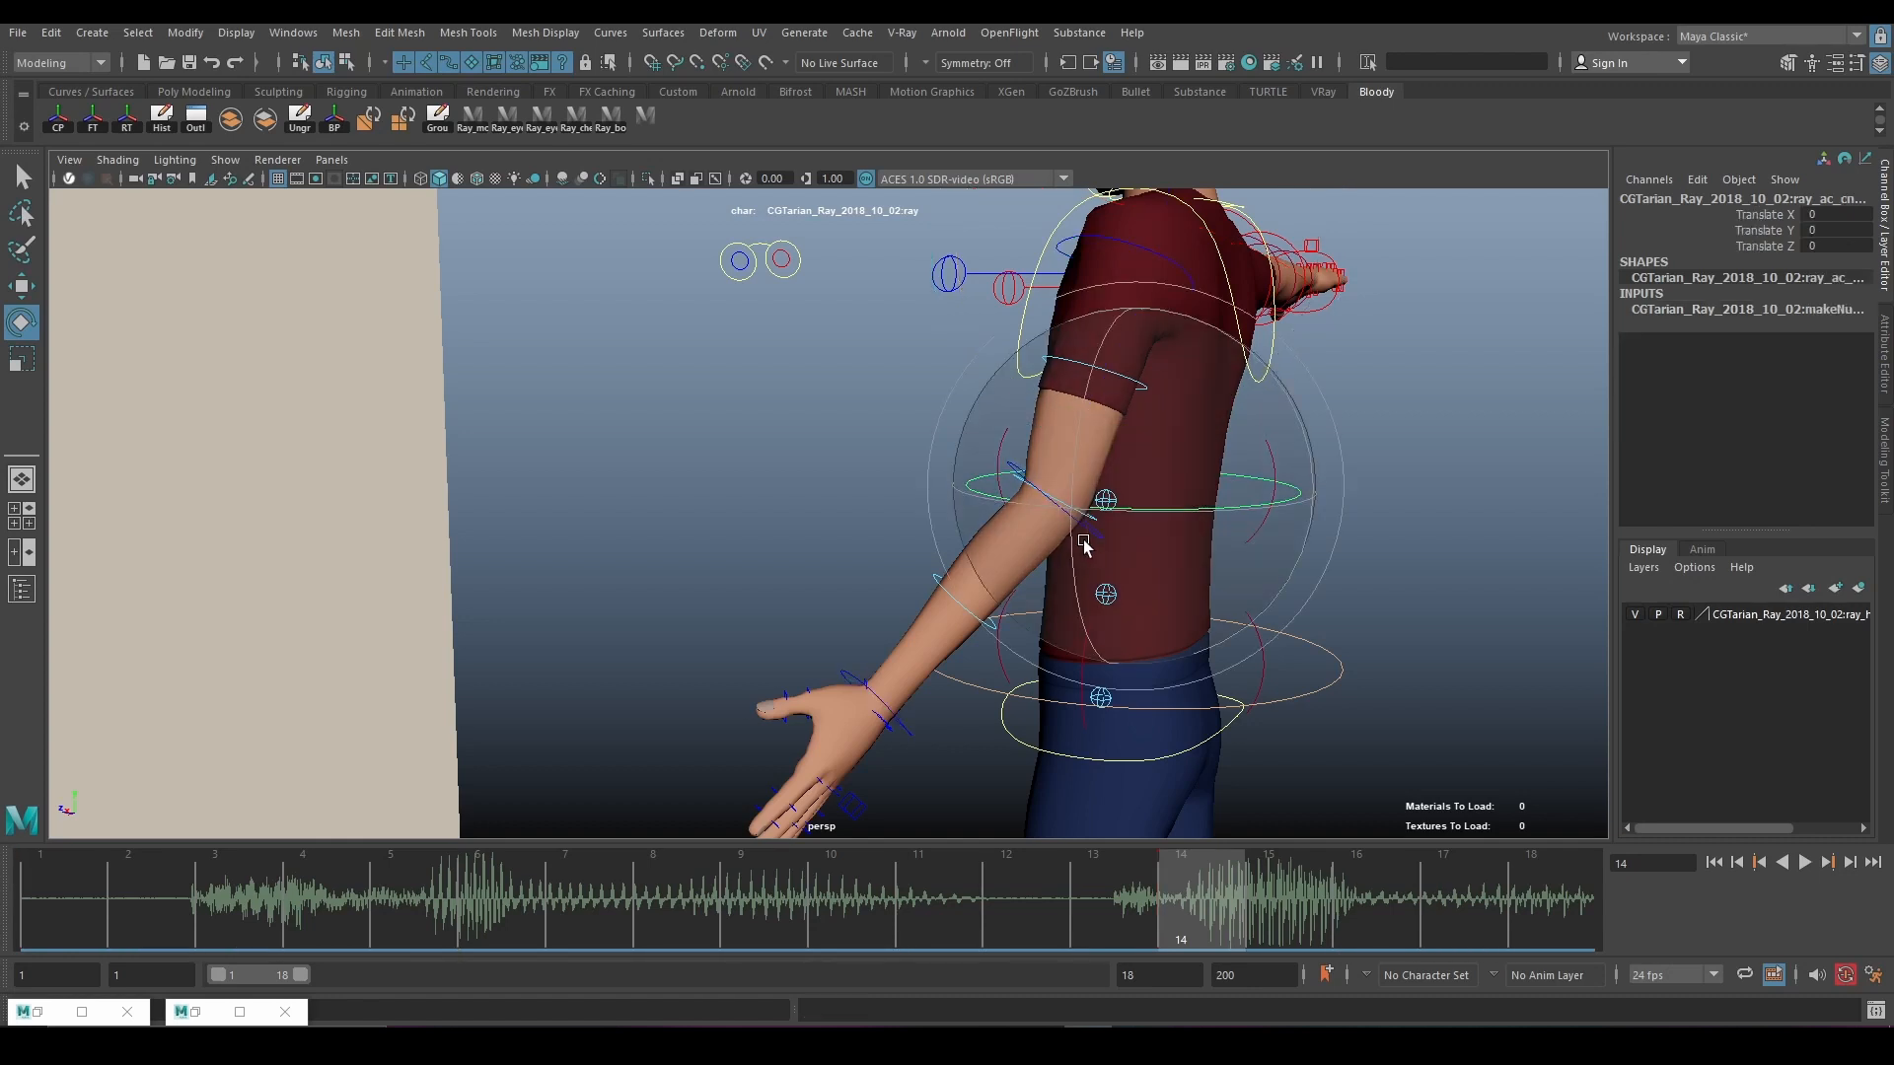
{"action": "left_click", "coordinate": [770, 465]}
{"action": "left_click", "coordinate": [1078, 526]}
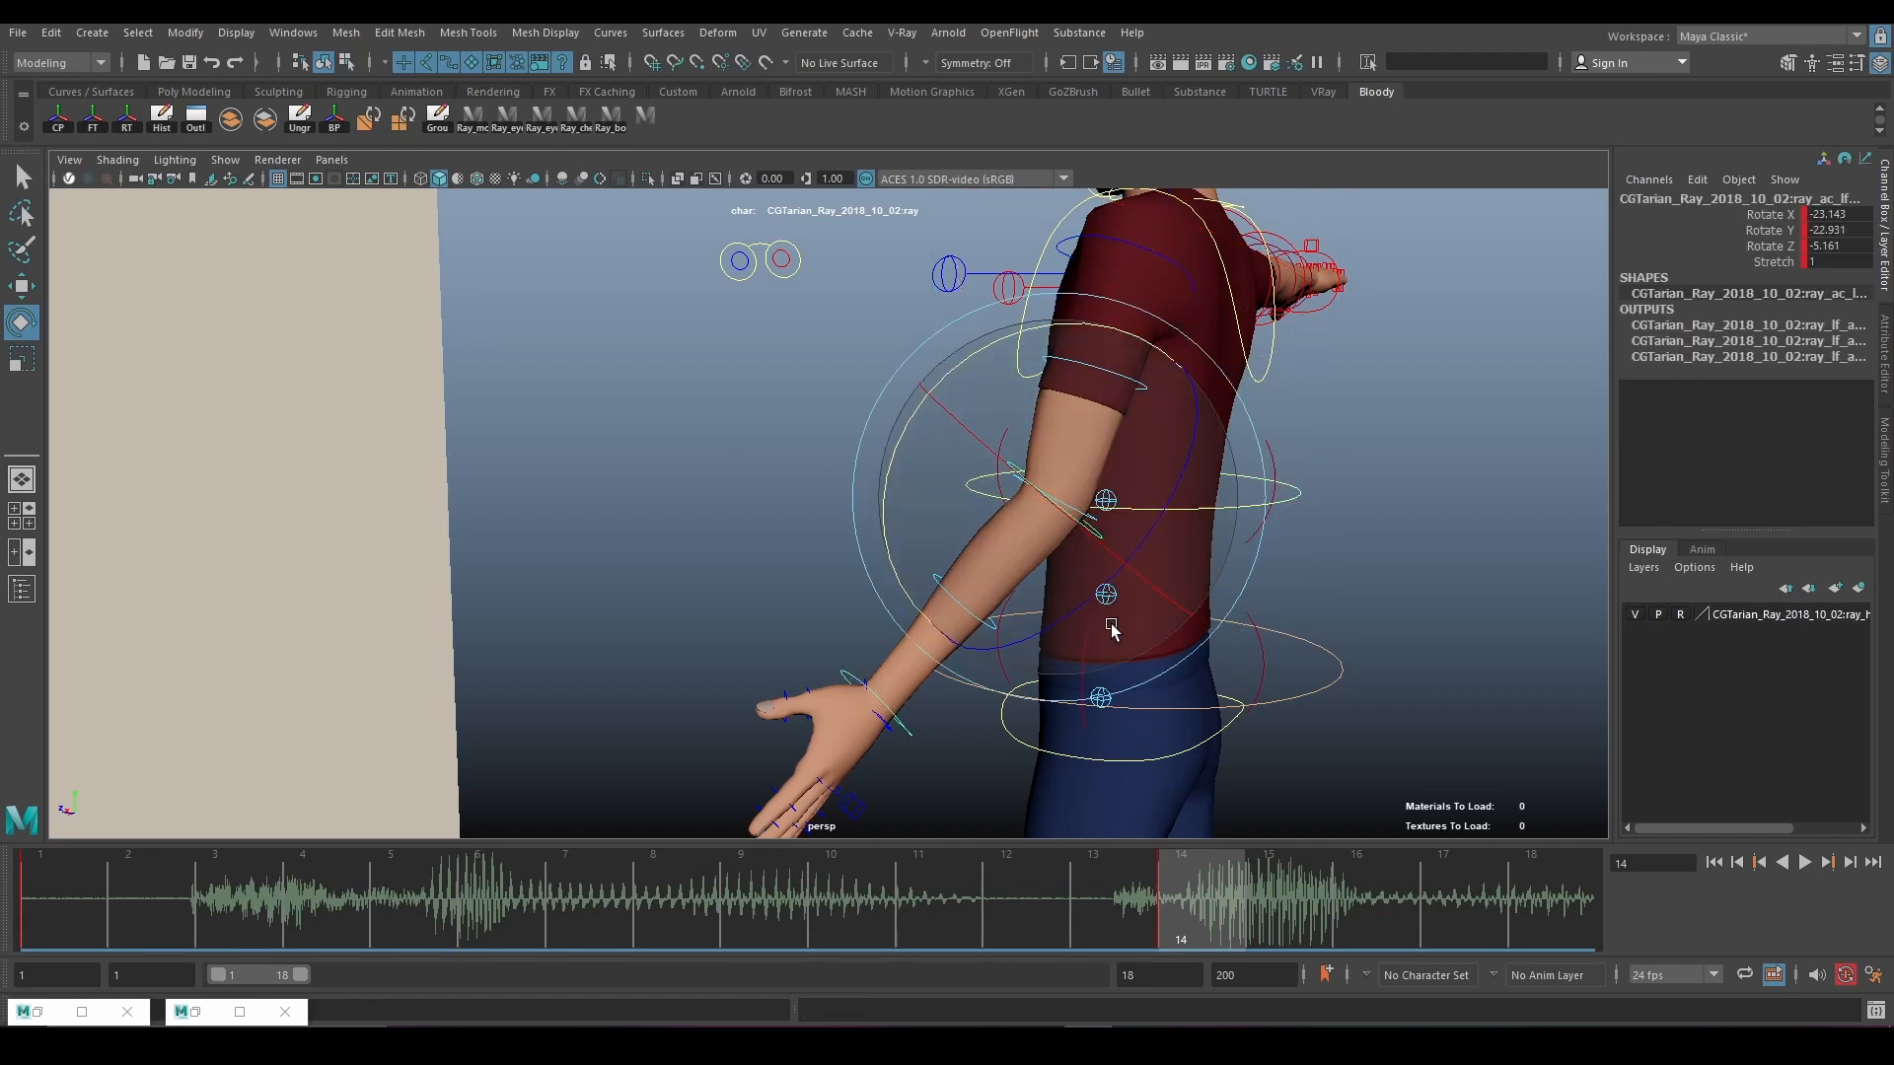
{"action": "left_click_drag", "start_coordinate": [921, 634], "coordinate": [1114, 538]}
{"action": "scroll", "coordinate": [943, 545], "scroll_direction": "down", "scroll_amount": 3}
{"action": "scroll", "coordinate": [902, 575], "scroll_direction": "up", "scroll_amount": 3}
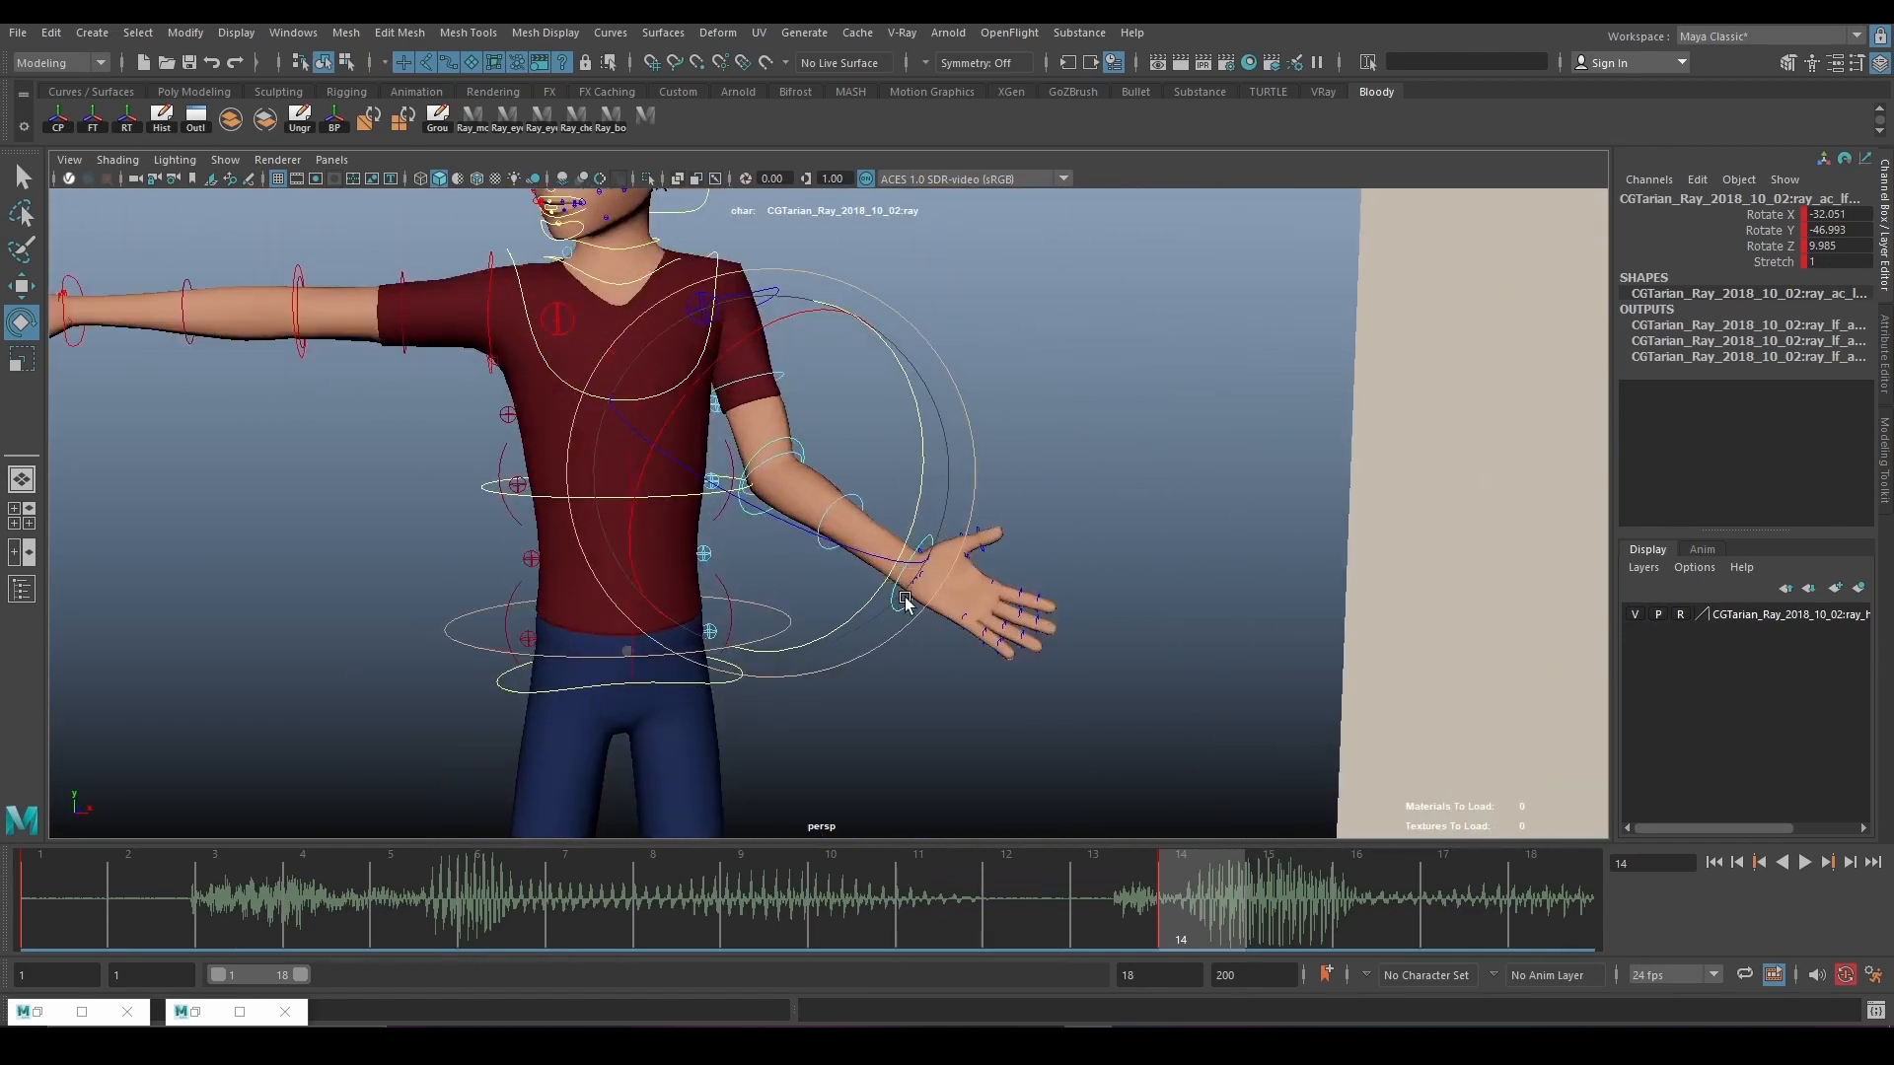
Rotate the left wrist to about -15, 3 and 7 in X, Y and Z to keep the palm open.
{"action": "left_click", "coordinate": [880, 624]}
{"action": "left_click", "coordinate": [892, 601]}
{"action": "left_click_drag", "start_coordinate": [963, 549], "coordinate": [813, 509]}
{"action": "scroll", "coordinate": [975, 529], "scroll_direction": "down", "scroll_amount": 5}
{"action": "scroll", "coordinate": [807, 507], "scroll_direction": "up", "scroll_amount": 2}
{"action": "scroll", "coordinate": [807, 509], "scroll_direction": "up", "scroll_amount": 6}
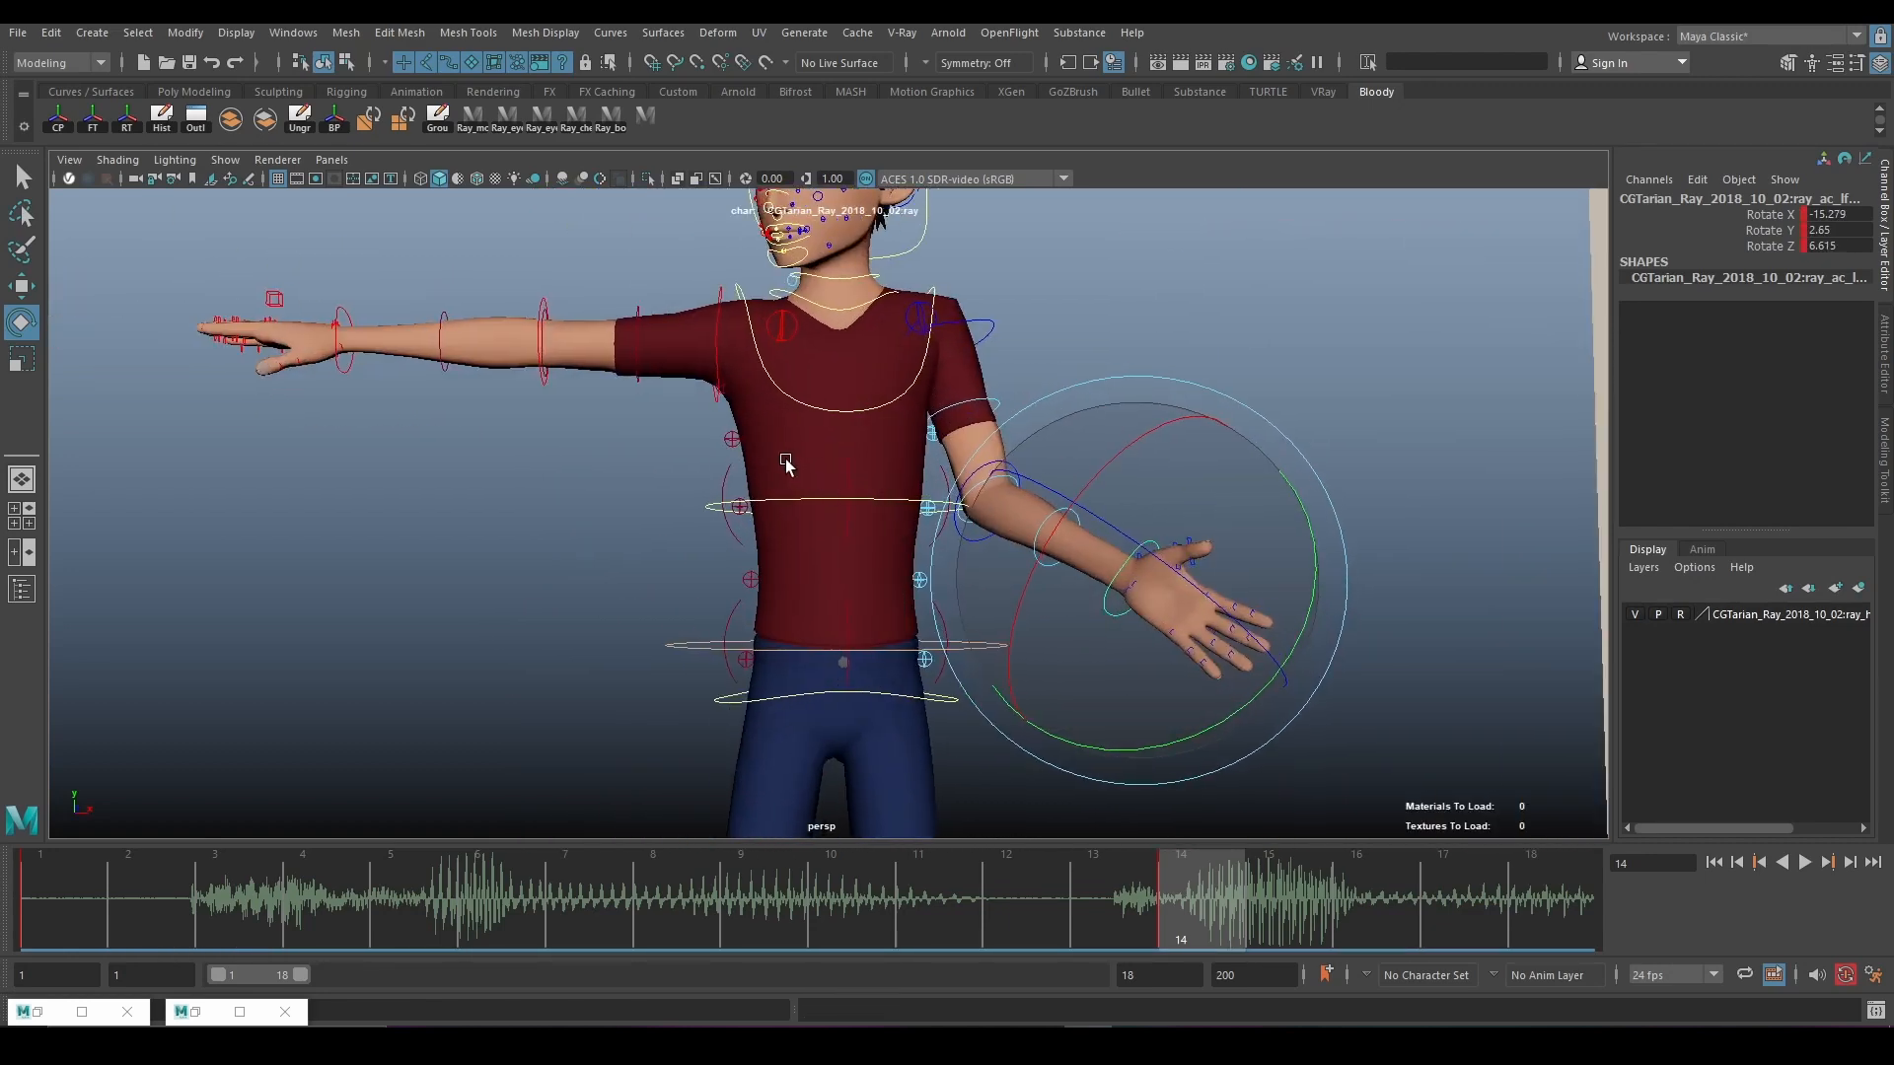
Lower the right upper arm beside the body by rotating it to about -81 in Rotate Z.
{"action": "scroll", "coordinate": [773, 415], "scroll_direction": "up", "scroll_amount": 2}
{"action": "left_click", "coordinate": [901, 343]}
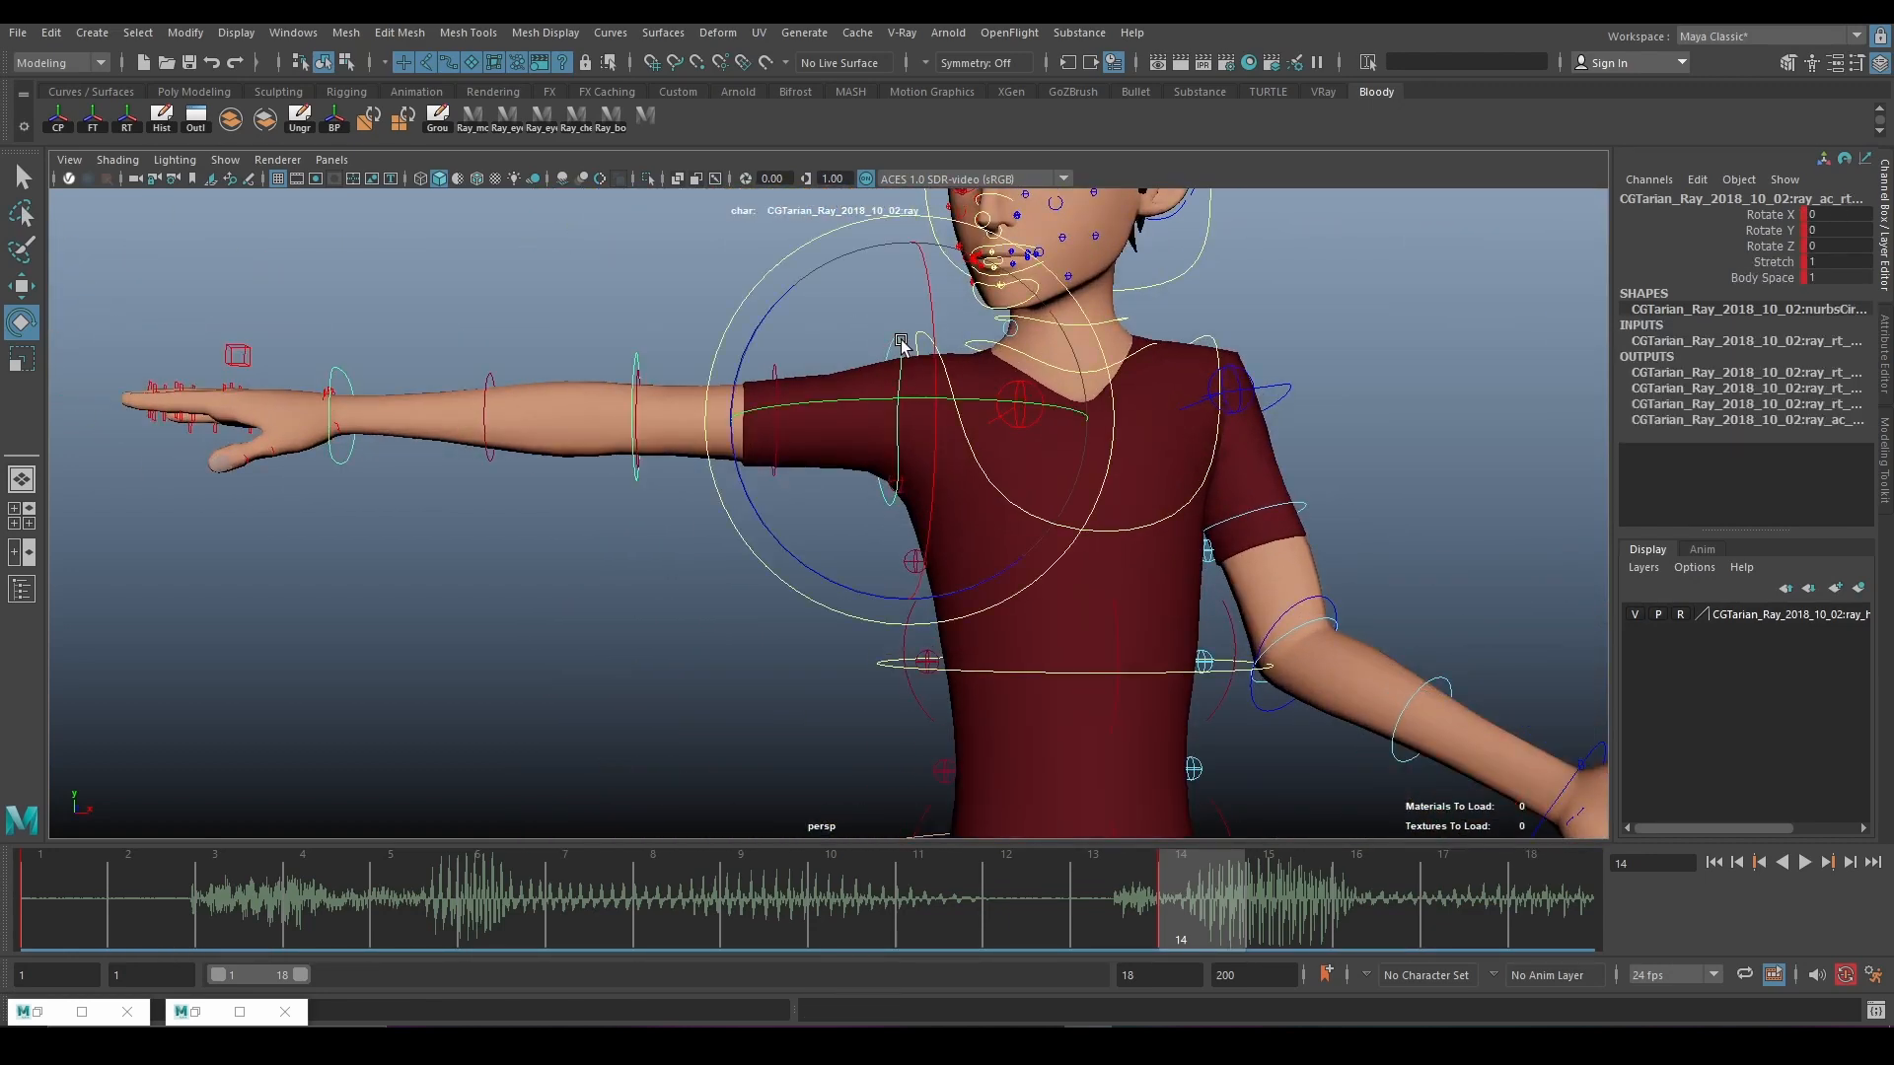
{"action": "left_click_drag", "start_coordinate": [758, 533], "coordinate": [987, 632]}
{"action": "middle_click_drag", "start_coordinate": [986, 632], "coordinate": [1051, 483], "text": "alt"}
{"action": "scroll", "coordinate": [917, 545], "scroll_direction": "up", "scroll_amount": 2}
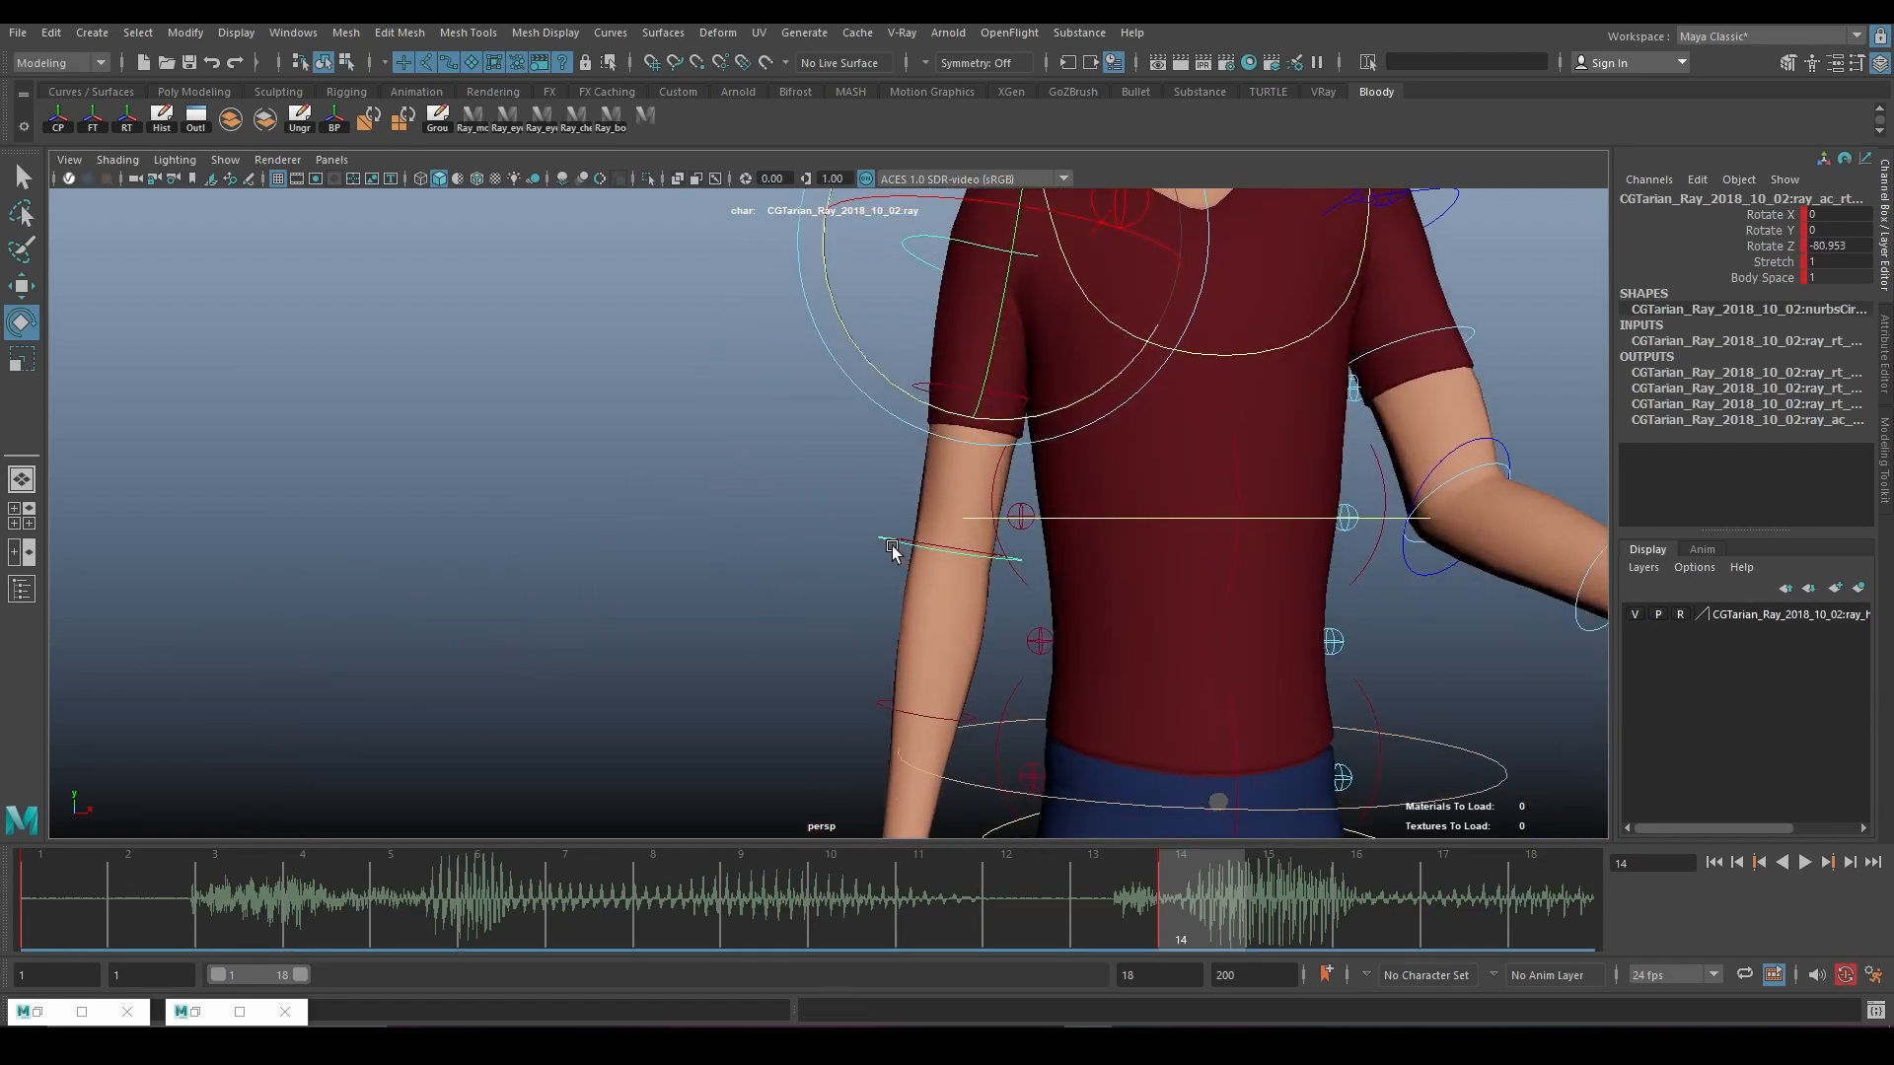
Bend the right elbow so the forearm reaches outward with the palm facing forward.
{"action": "left_click", "coordinate": [891, 548]}
{"action": "scroll", "coordinate": [892, 547], "scroll_direction": "down", "scroll_amount": 2}
{"action": "left_click_drag", "start_coordinate": [892, 549], "coordinate": [982, 306], "text": "alt"}
Raise the right shoulder slightly by rotating its clavicle control.
{"action": "left_click", "coordinate": [1075, 235]}
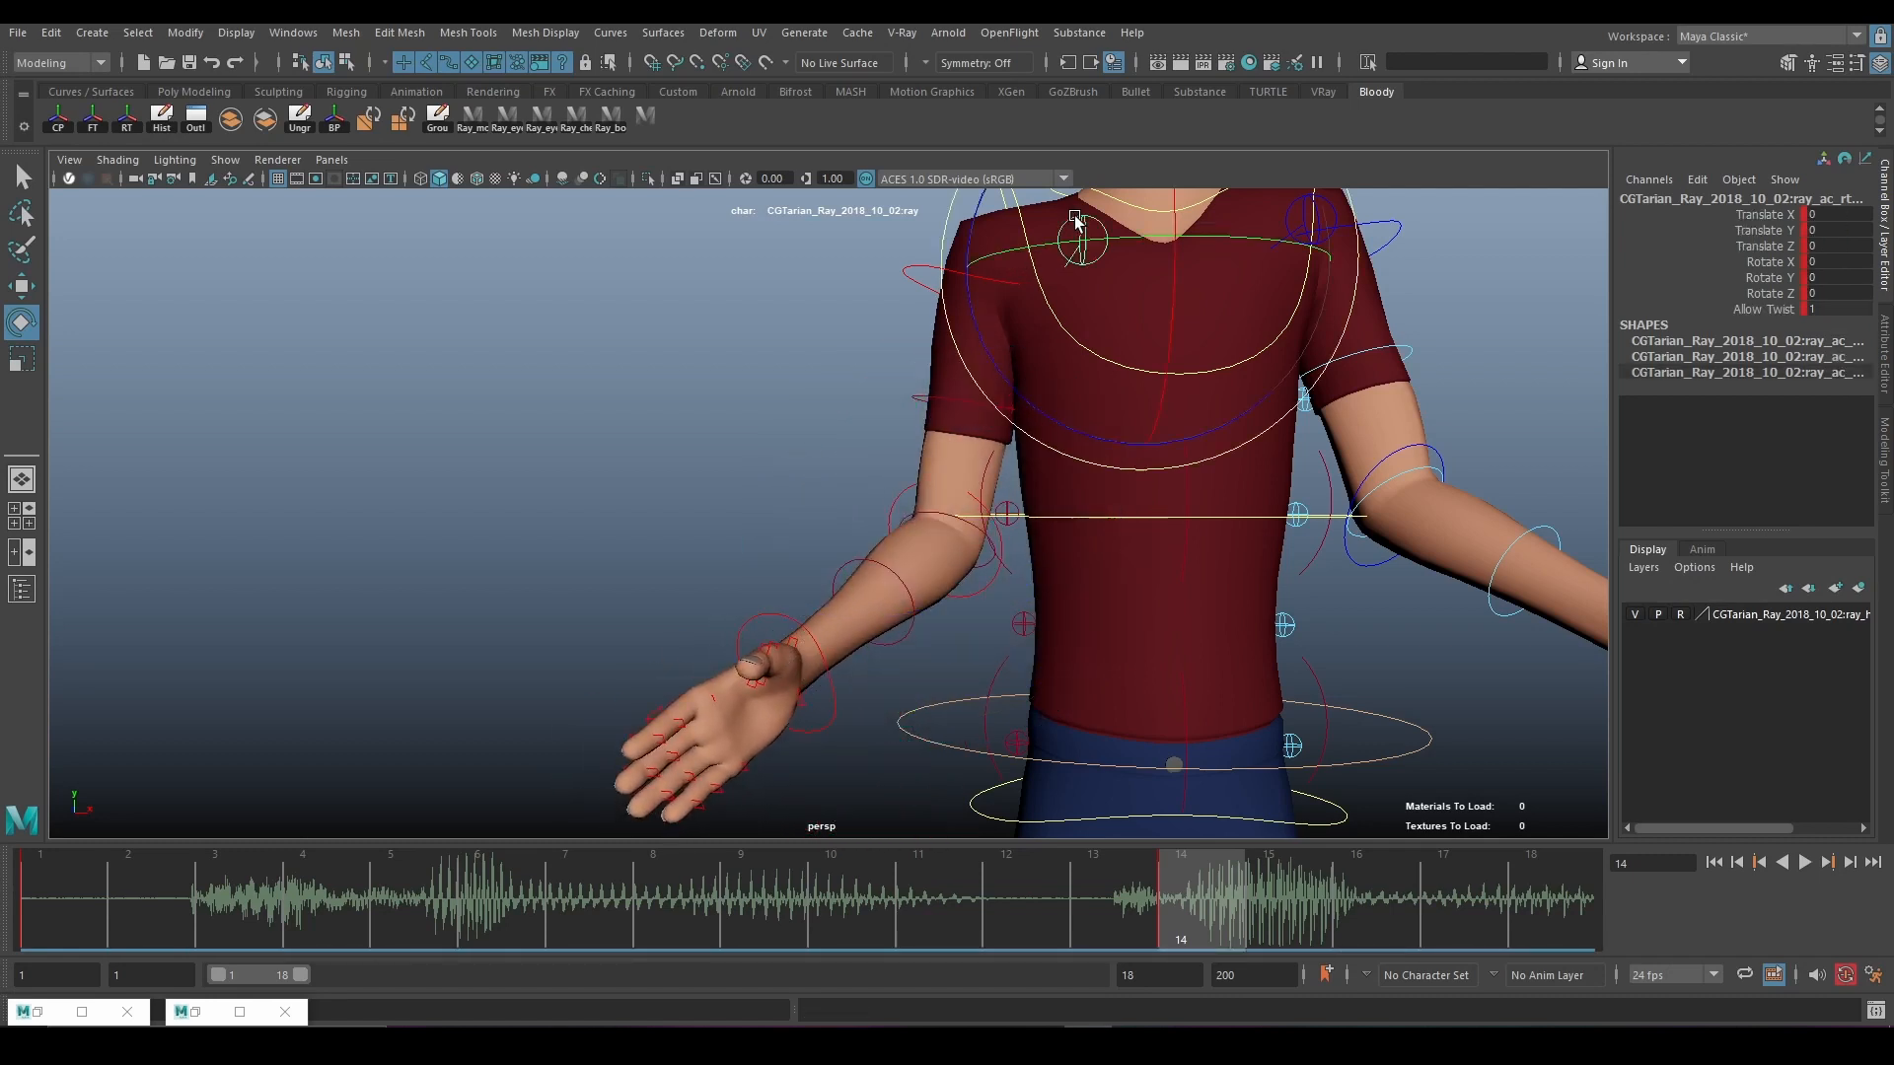
{"action": "left_click_drag", "start_coordinate": [1045, 415], "coordinate": [952, 473]}
{"action": "left_click", "coordinate": [979, 478]}
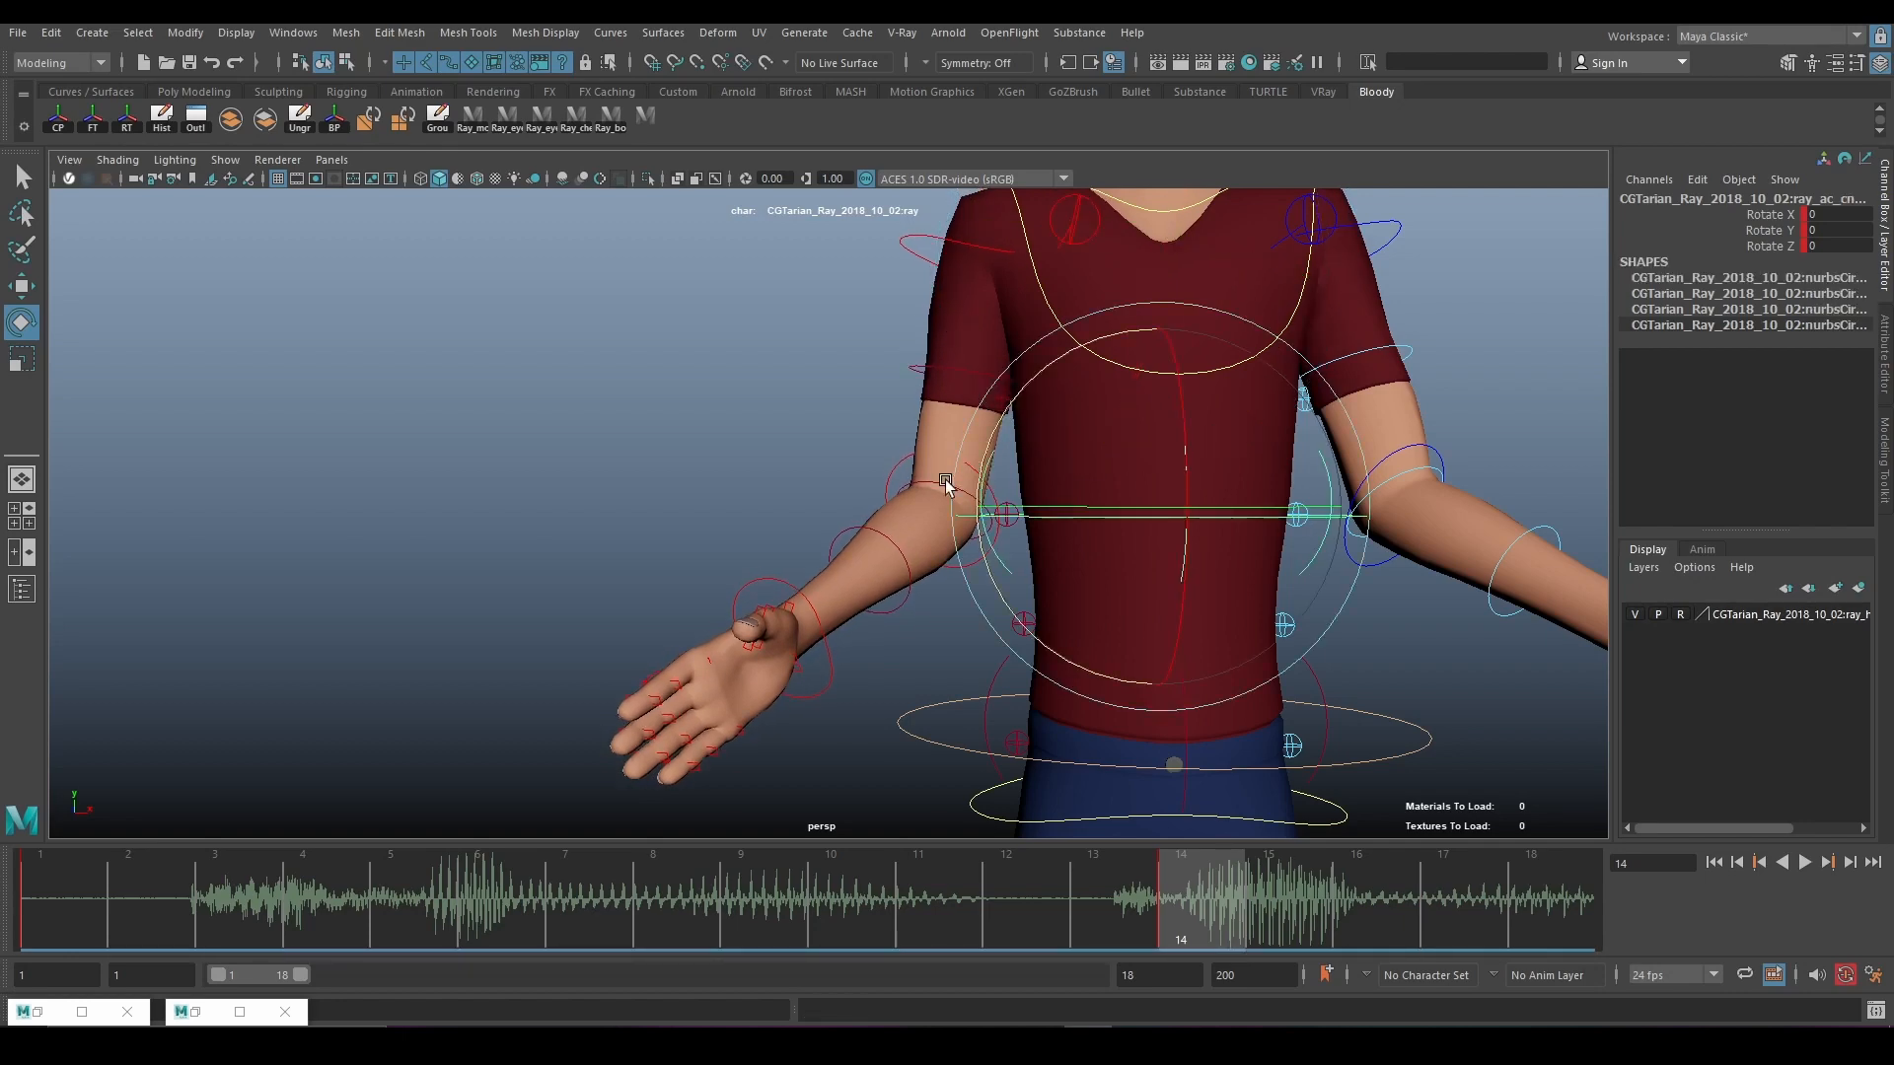
Rotate the right wrist to about -26, -1 and 18 in X, Y and Z to present the open palm.
{"action": "left_click", "coordinate": [785, 604]}
{"action": "left_click_drag", "start_coordinate": [782, 592], "coordinate": [947, 559]}
{"action": "scroll", "coordinate": [868, 588], "scroll_direction": "down", "scroll_amount": 5}
{"action": "scroll", "coordinate": [928, 596], "scroll_direction": "up", "scroll_amount": 4}
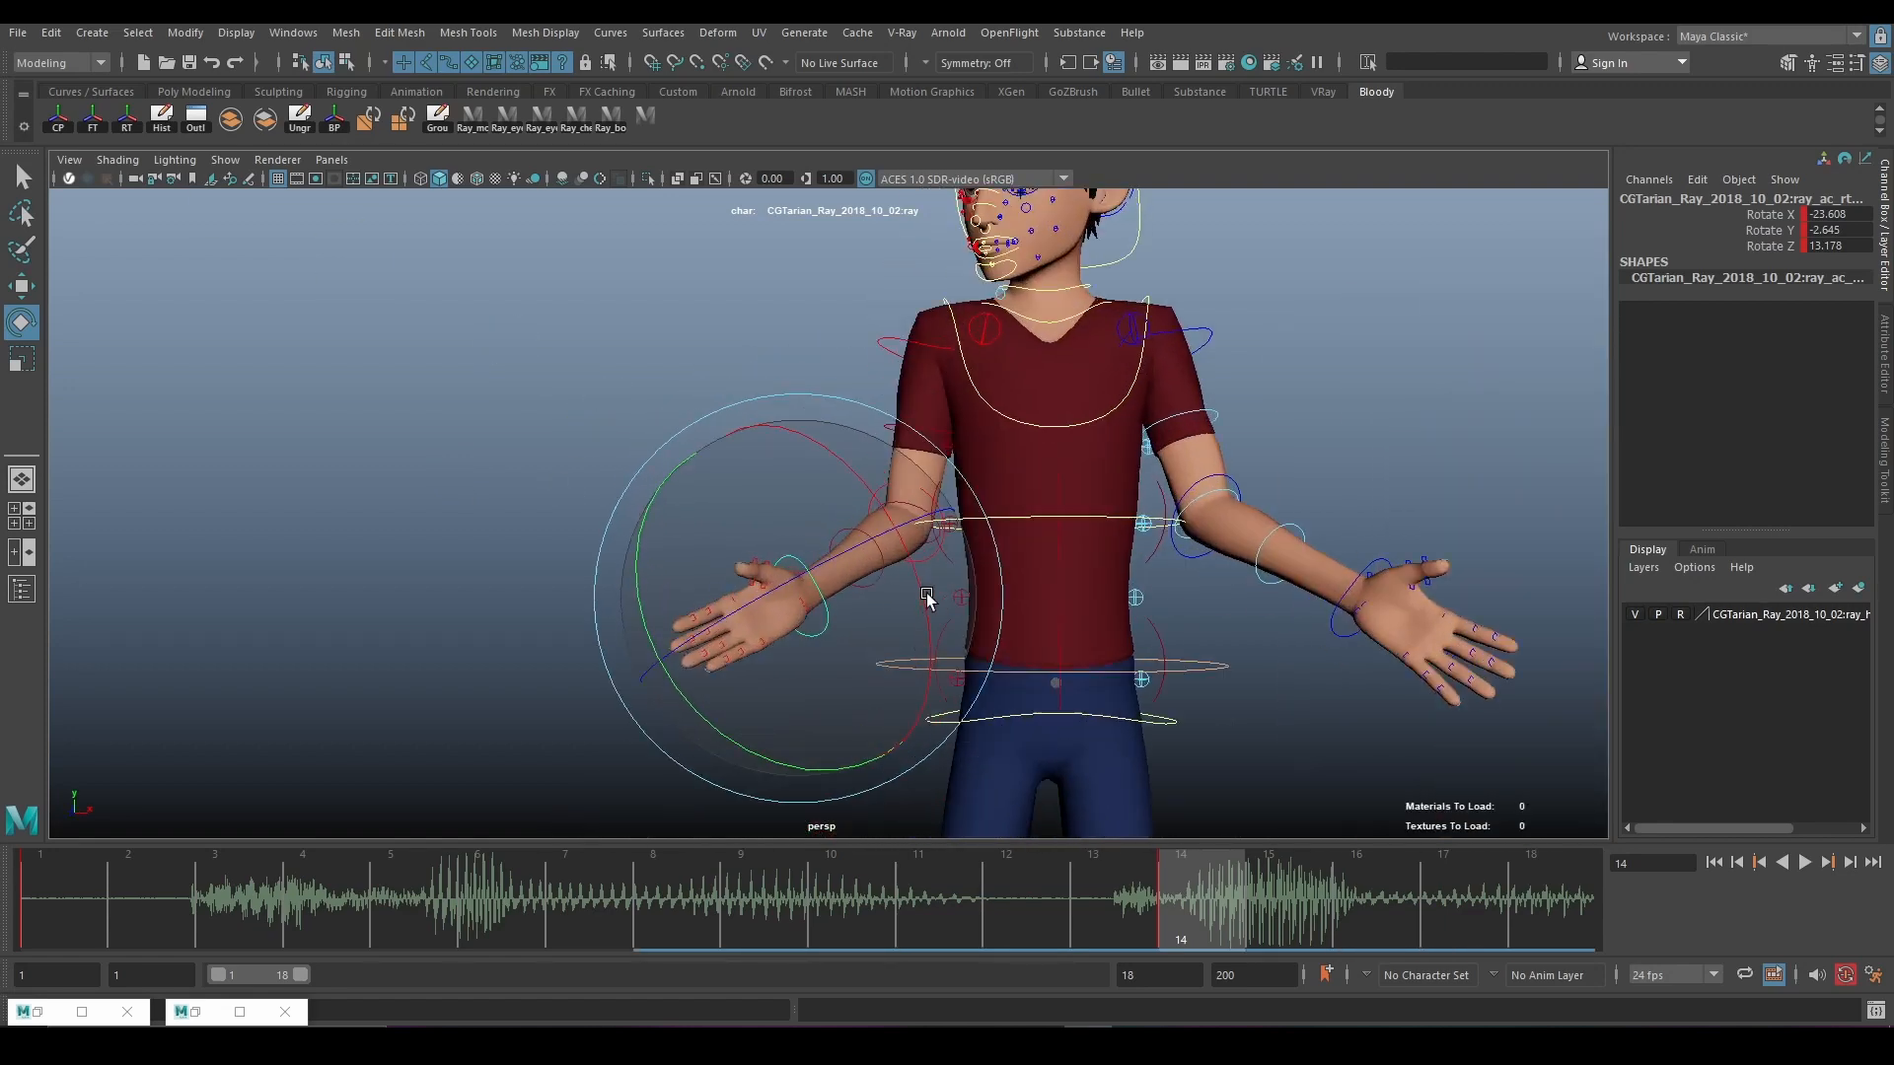
{"action": "scroll", "coordinate": [927, 595], "scroll_direction": "up", "scroll_amount": 4}
{"action": "middle_click_drag", "start_coordinate": [790, 641], "coordinate": [949, 477], "text": "alt"}
{"action": "scroll", "coordinate": [824, 507], "scroll_direction": "up", "scroll_amount": 2}
{"action": "left_click_drag", "start_coordinate": [949, 478], "coordinate": [931, 464]}
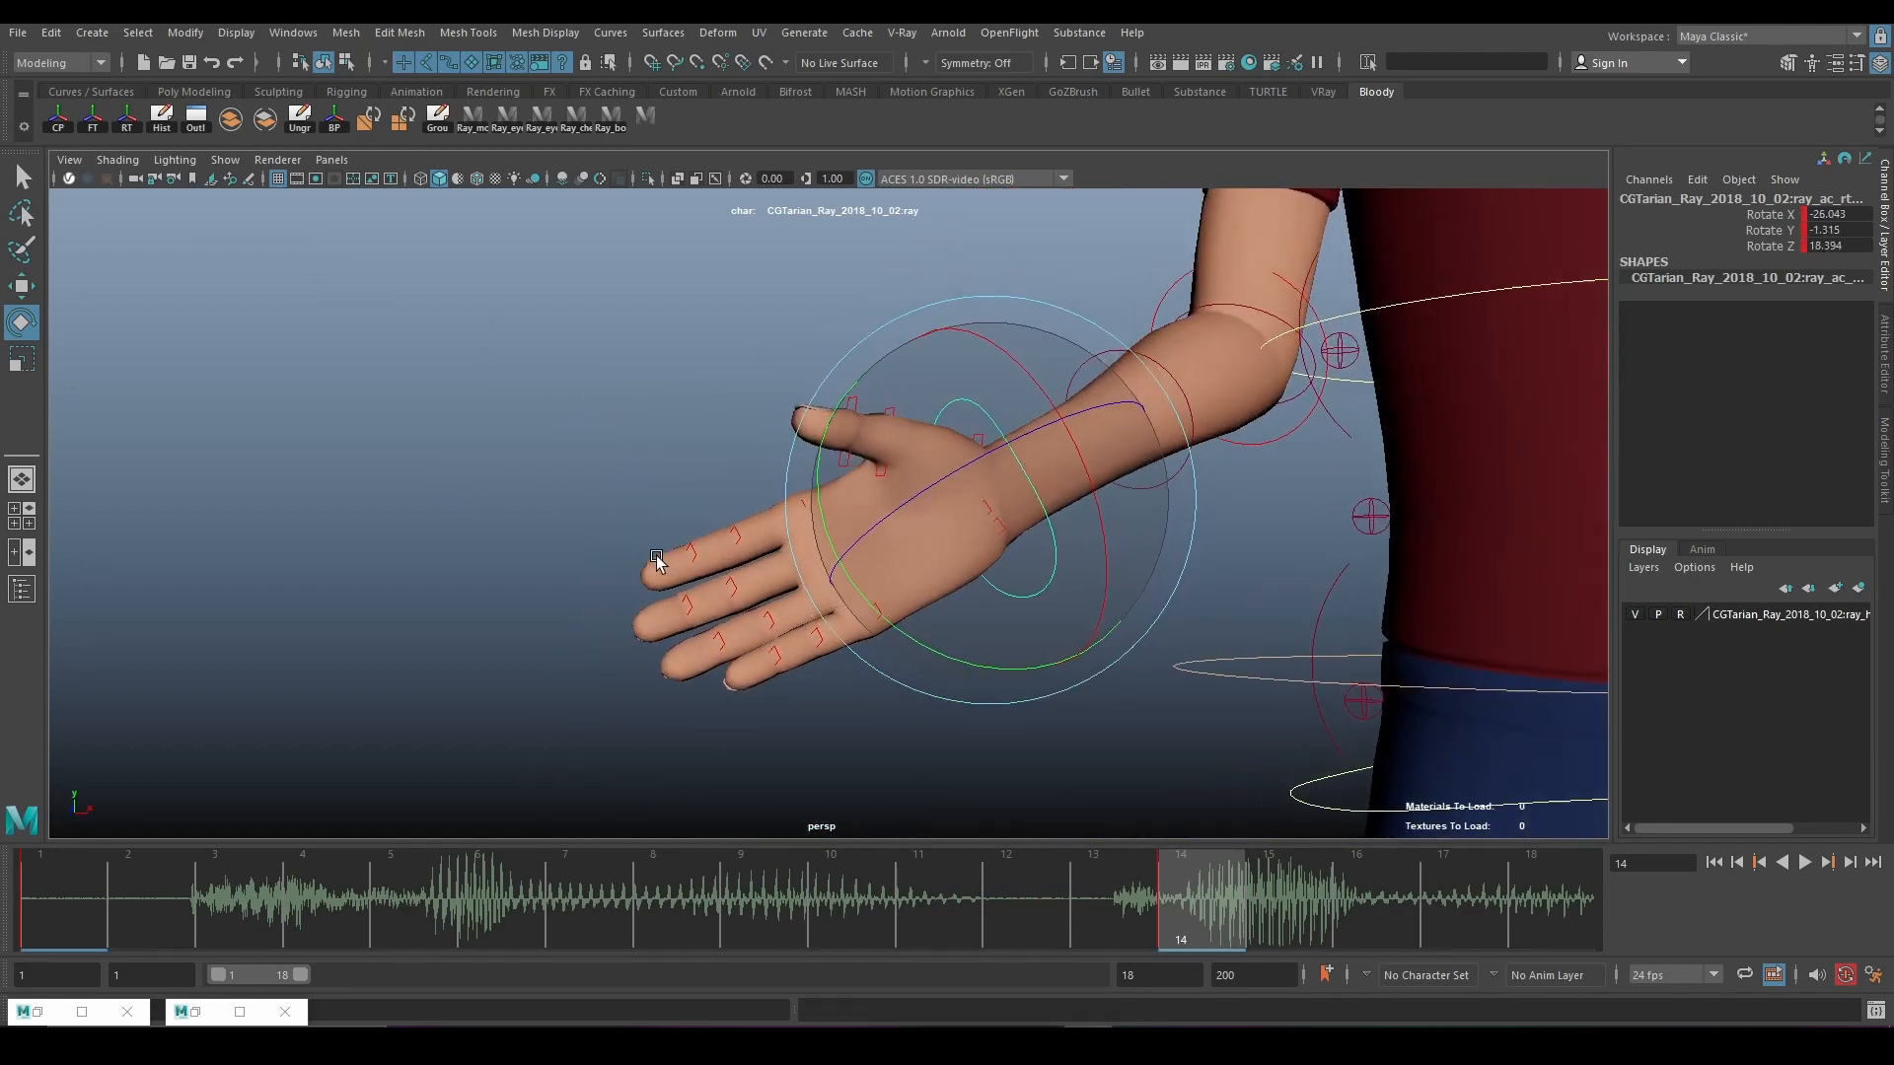
{"action": "left_click_drag", "start_coordinate": [518, 429], "coordinate": [690, 571]}
{"action": "left_click_drag", "start_coordinate": [778, 786], "coordinate": [779, 785]}
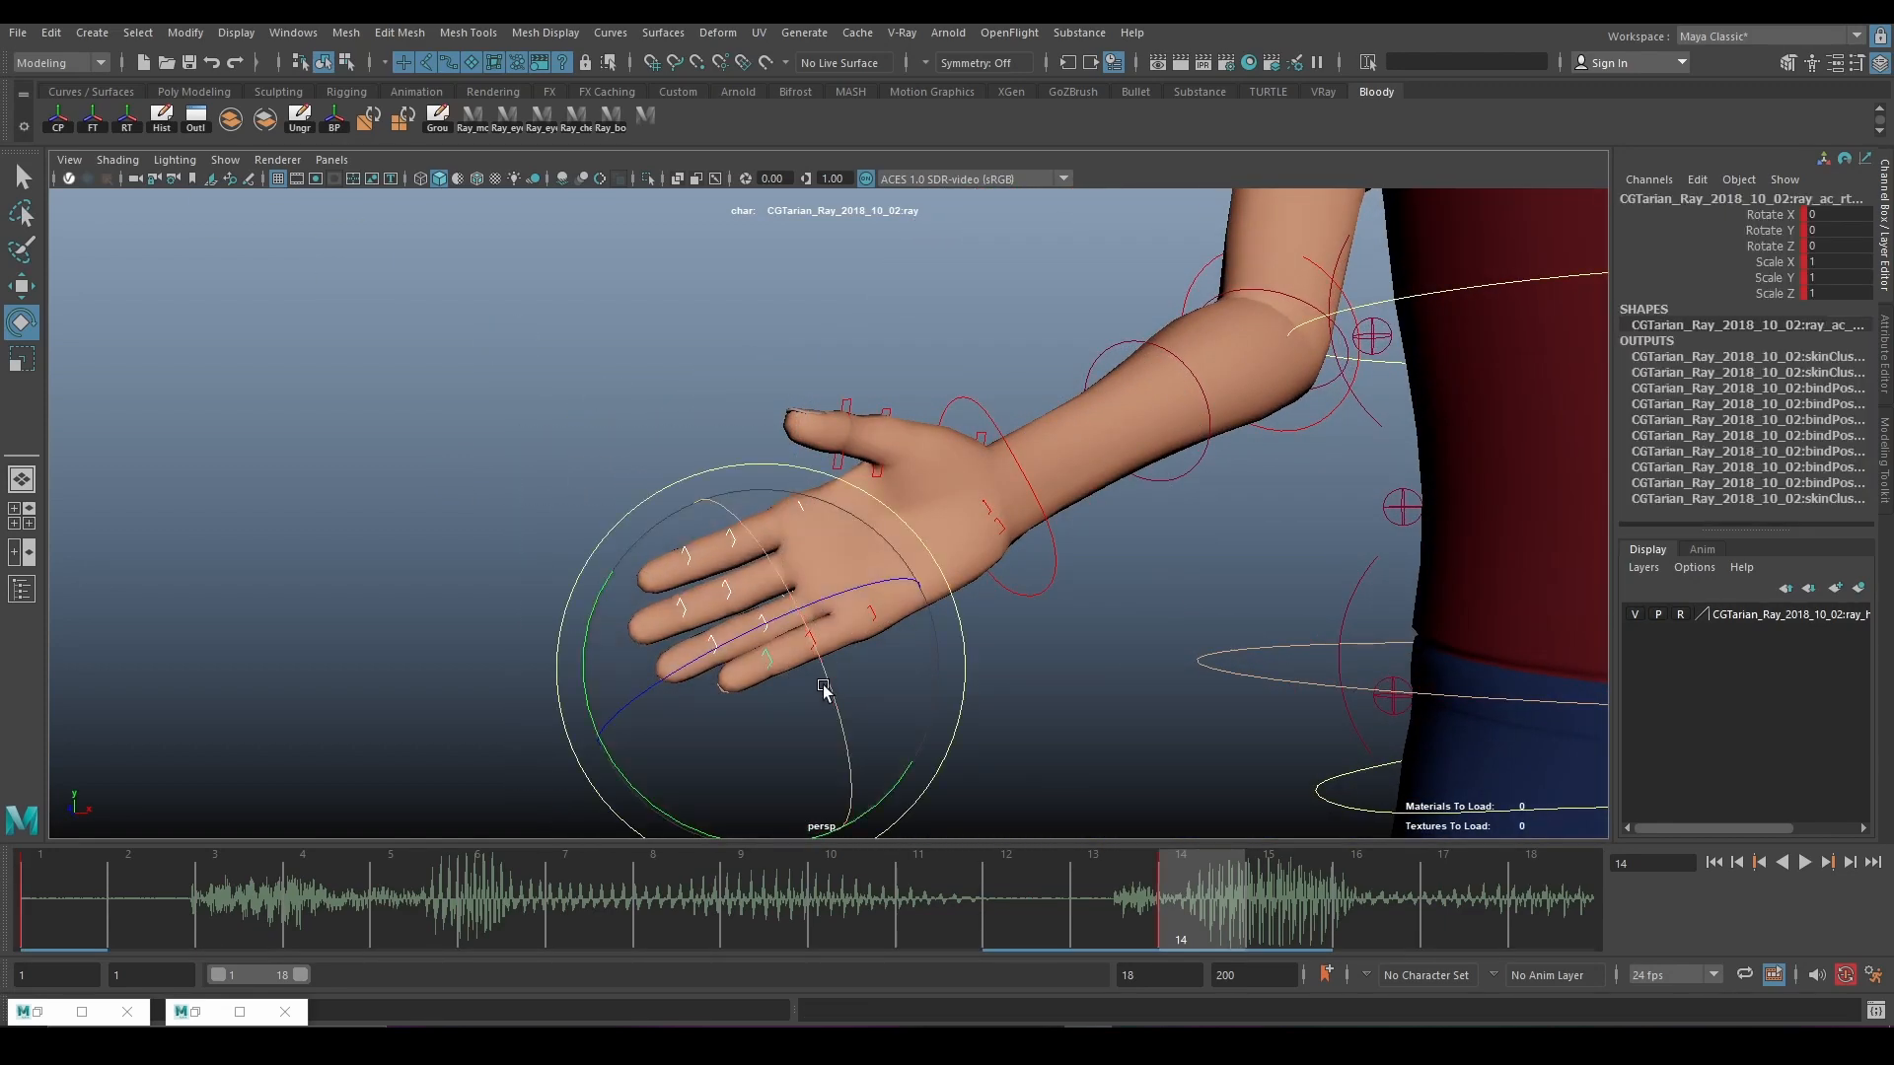
{"action": "left_click_drag", "start_coordinate": [825, 687], "coordinate": [823, 625], "text": "alt"}
{"action": "key", "text": "ctrl+z"}
{"action": "key", "text": "ctrl+z"}
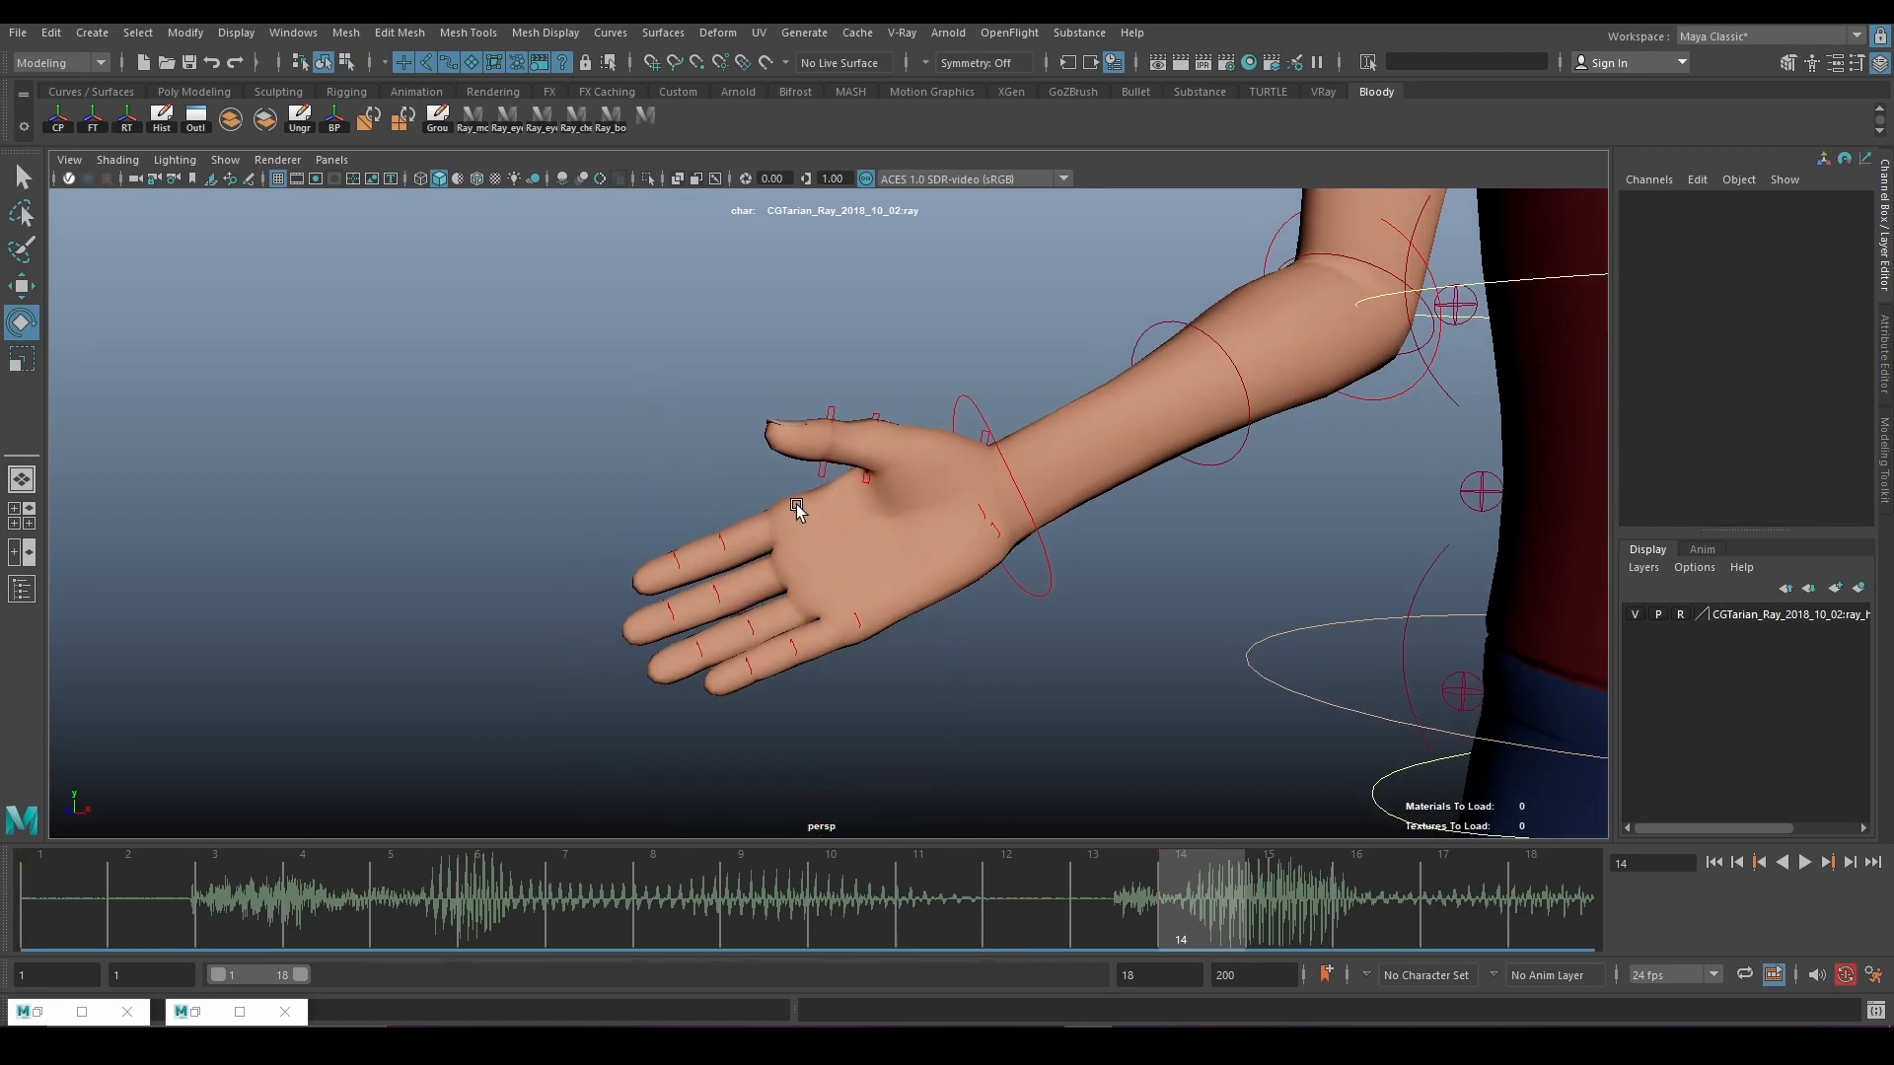
Spread the right hand's fingers by swinging the index finger upward and the pinky downward at their base joints.
{"action": "left_click", "coordinate": [796, 505]}
{"action": "left_click", "coordinate": [772, 706]}
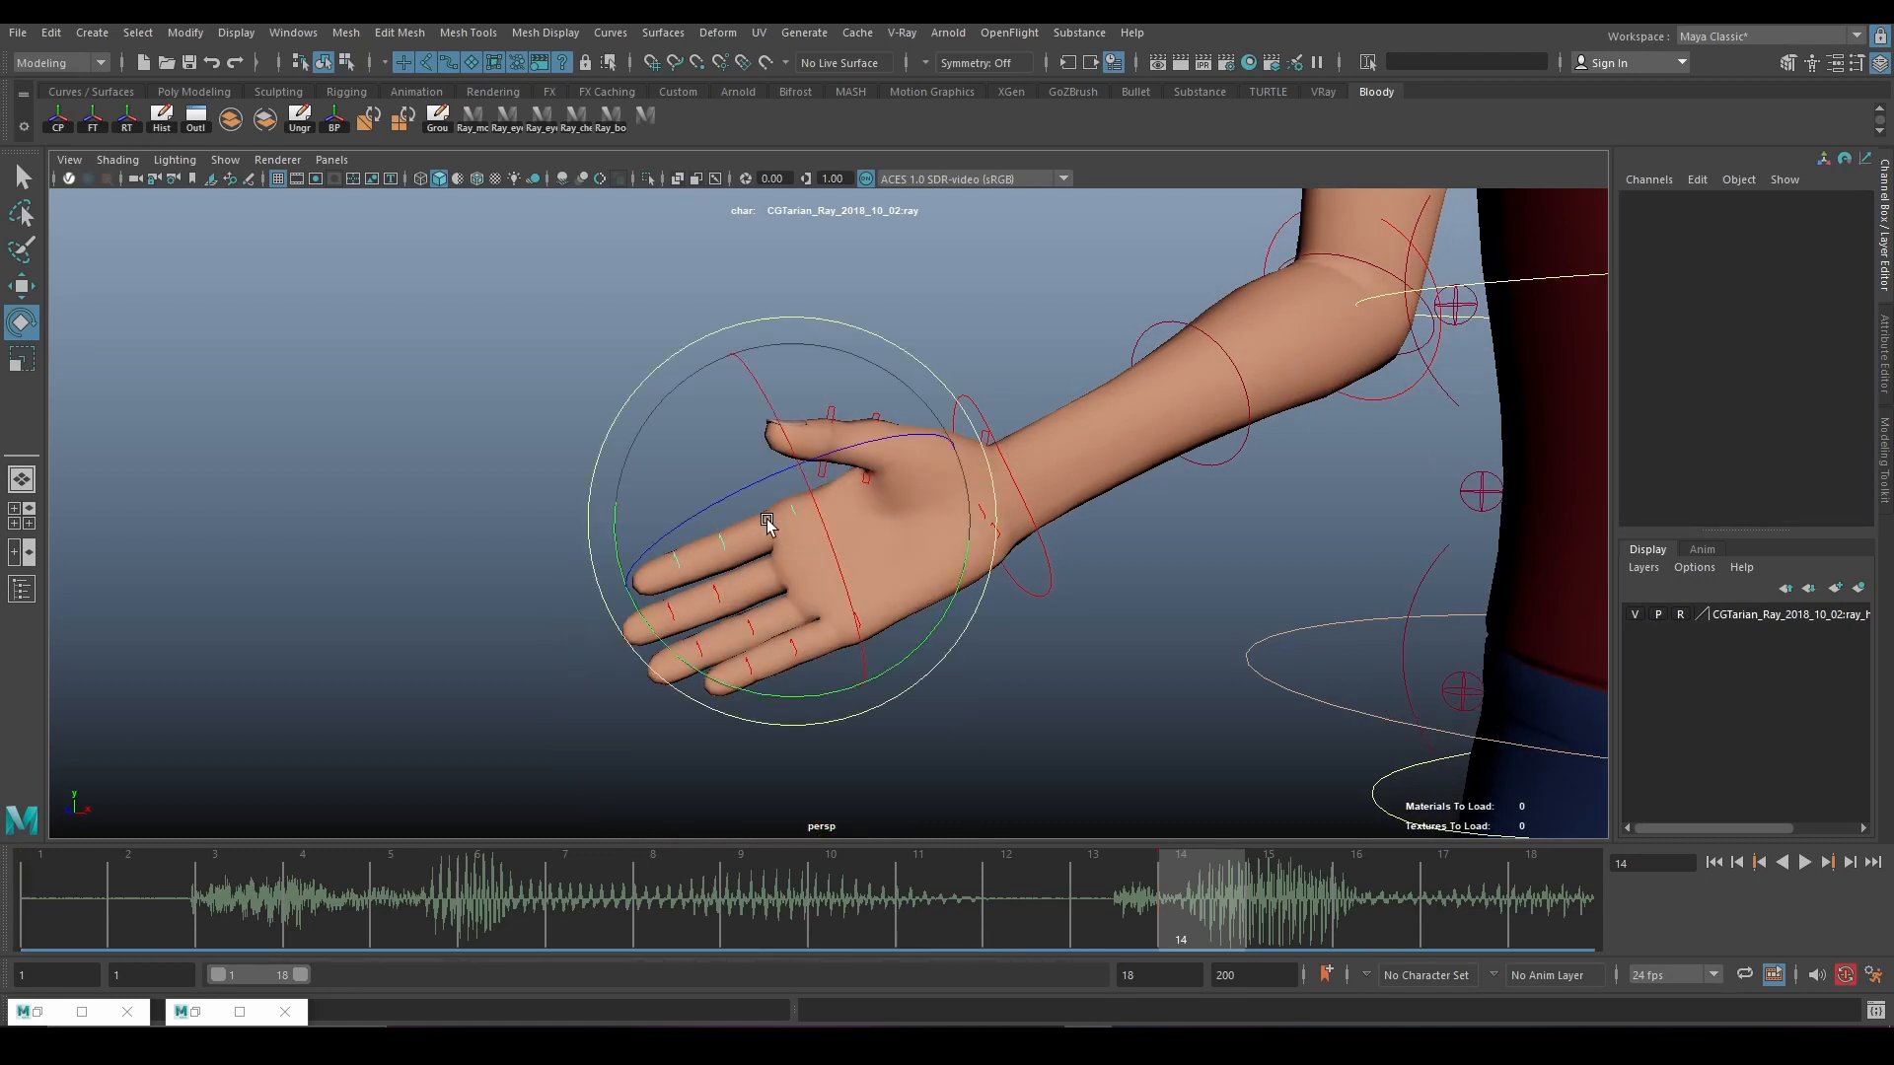
{"action": "left_click", "coordinate": [1032, 766]}
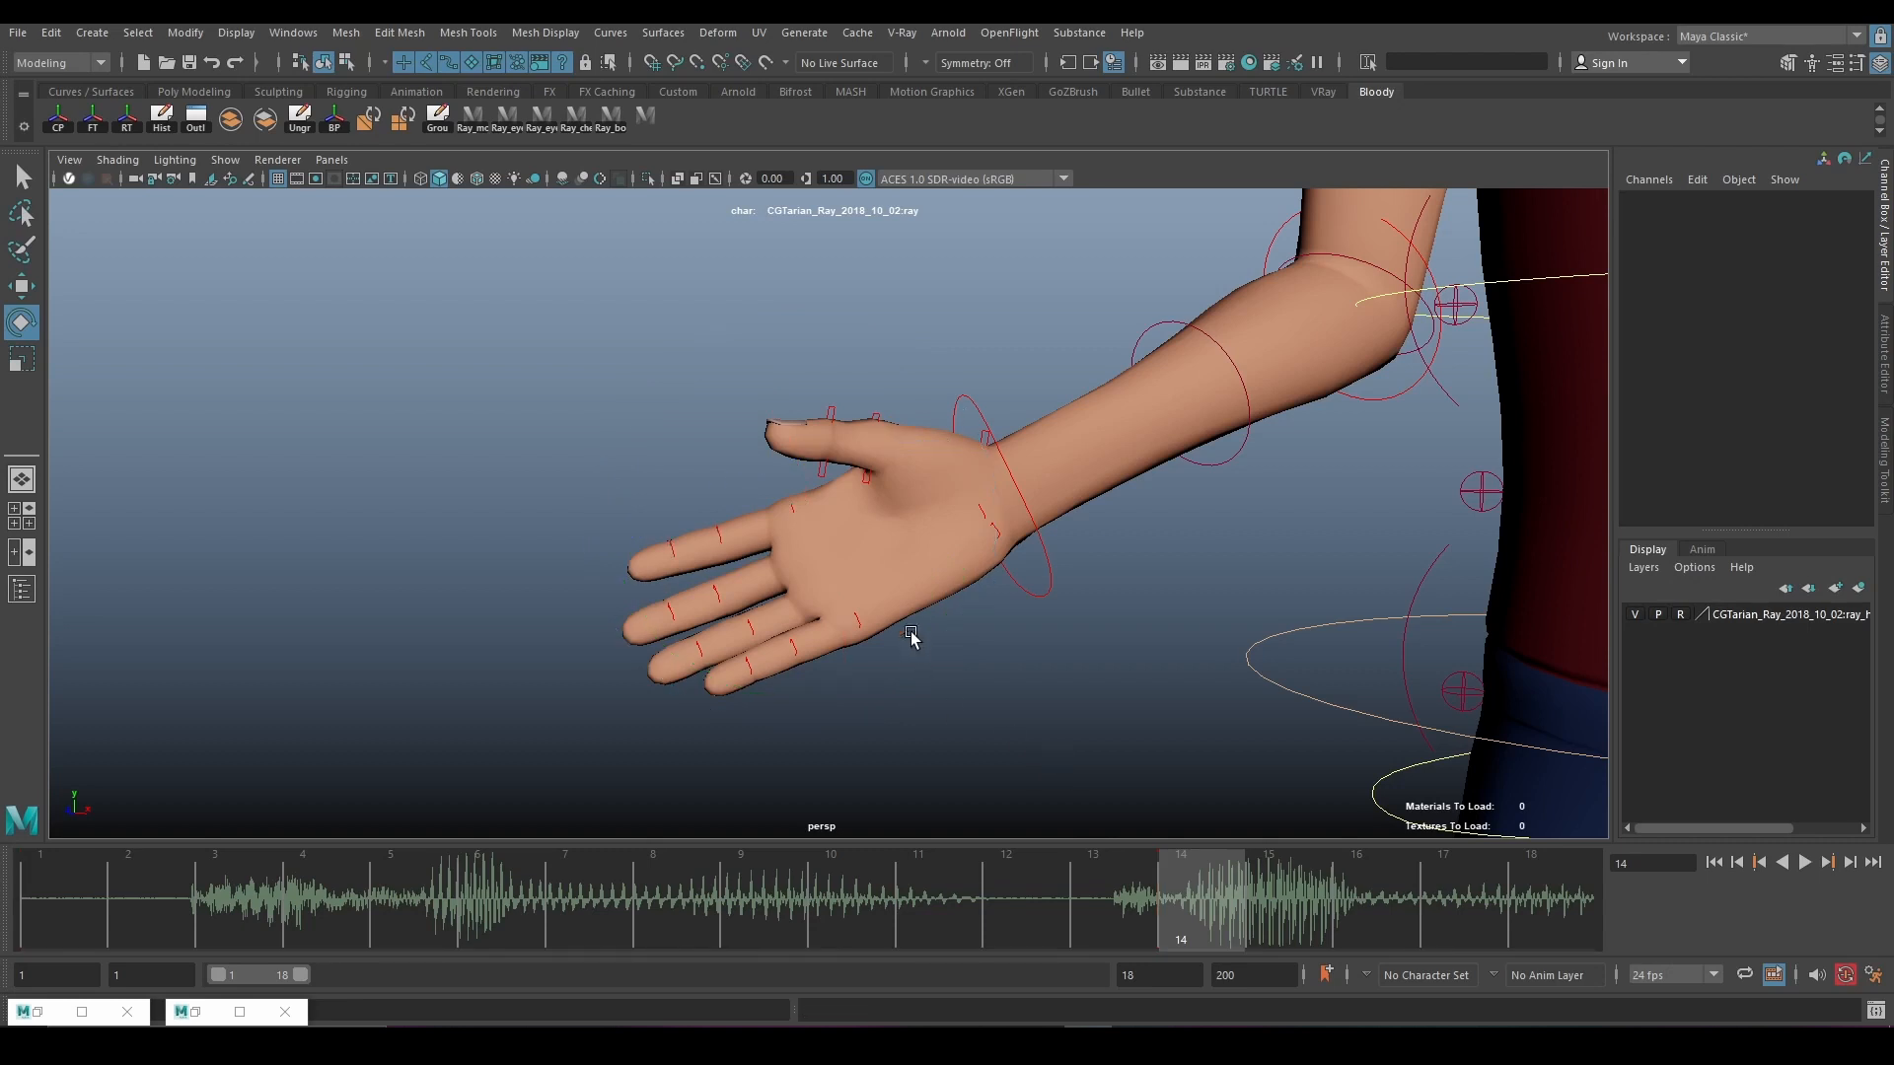
{"action": "left_click_drag", "start_coordinate": [842, 634], "coordinate": [841, 637]}
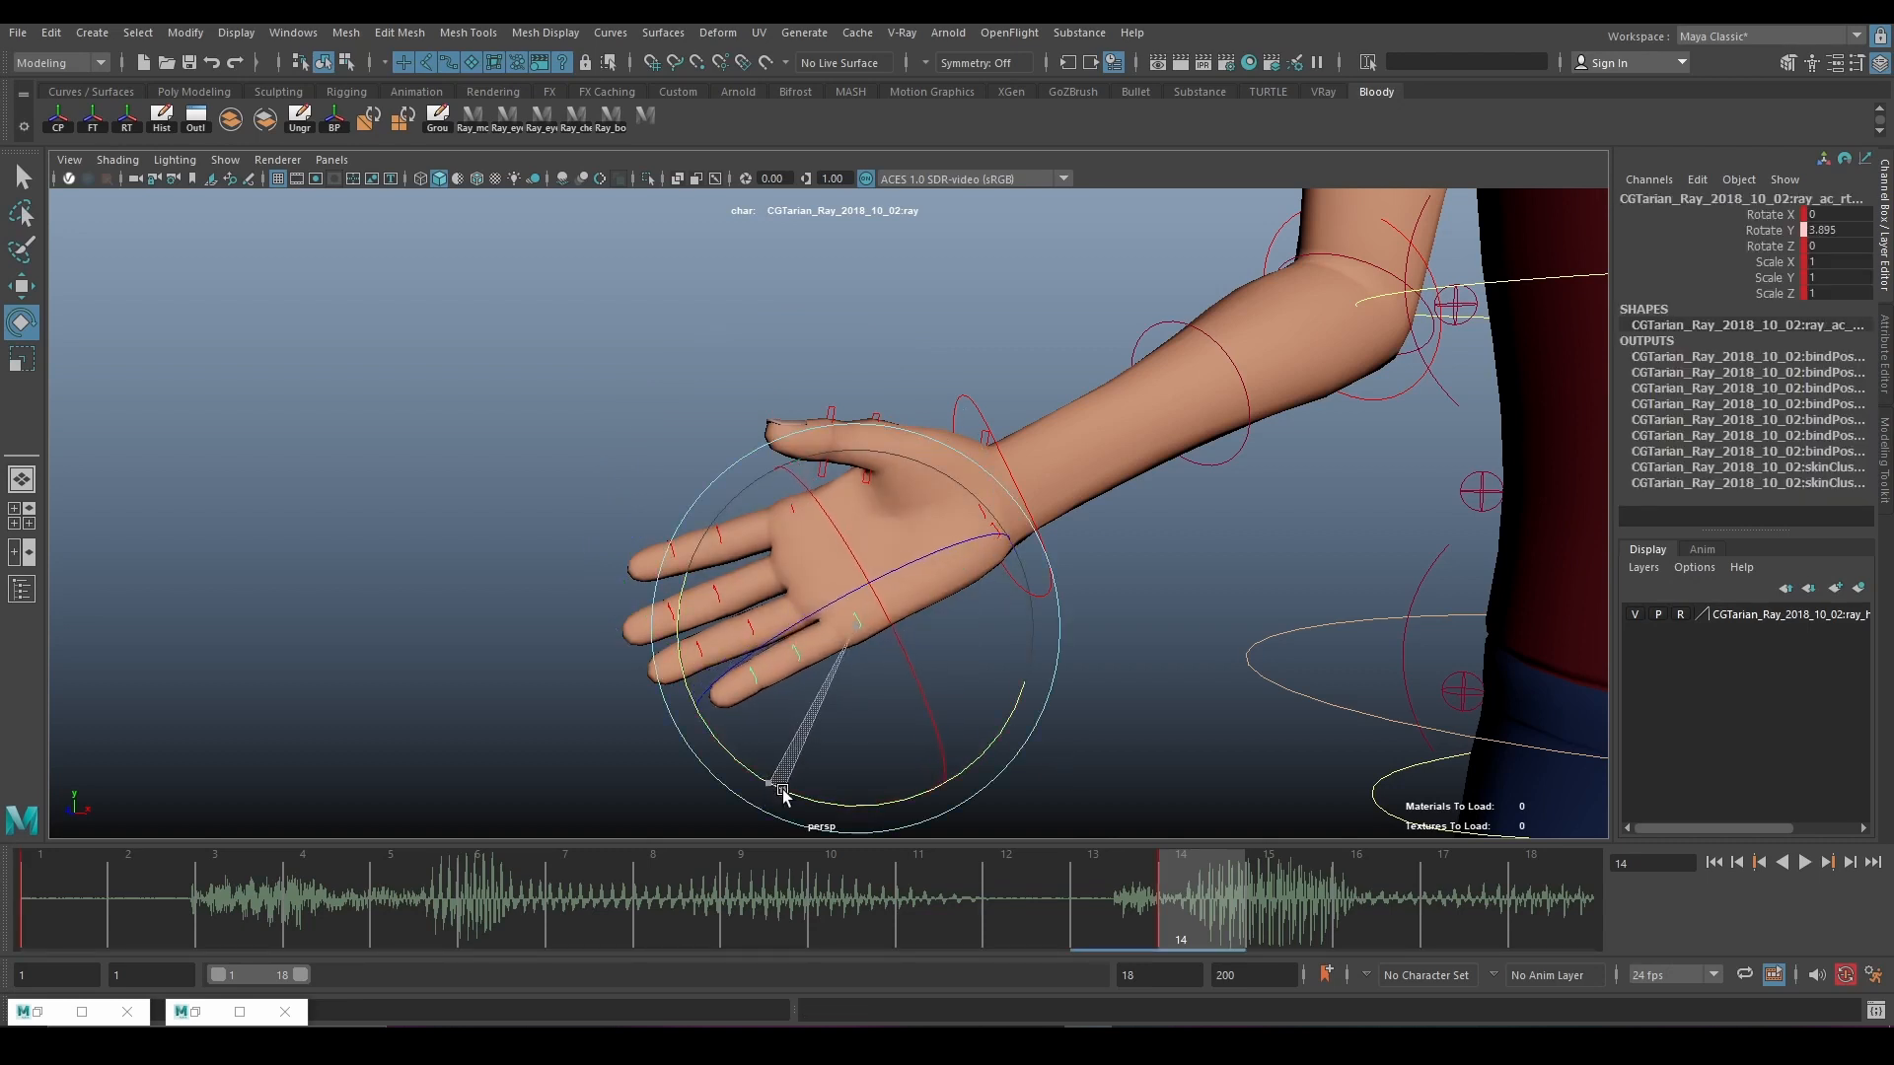
Rotate the right thumb's base joint to open the thumb away from the palm.
{"action": "left_click", "coordinate": [895, 368]}
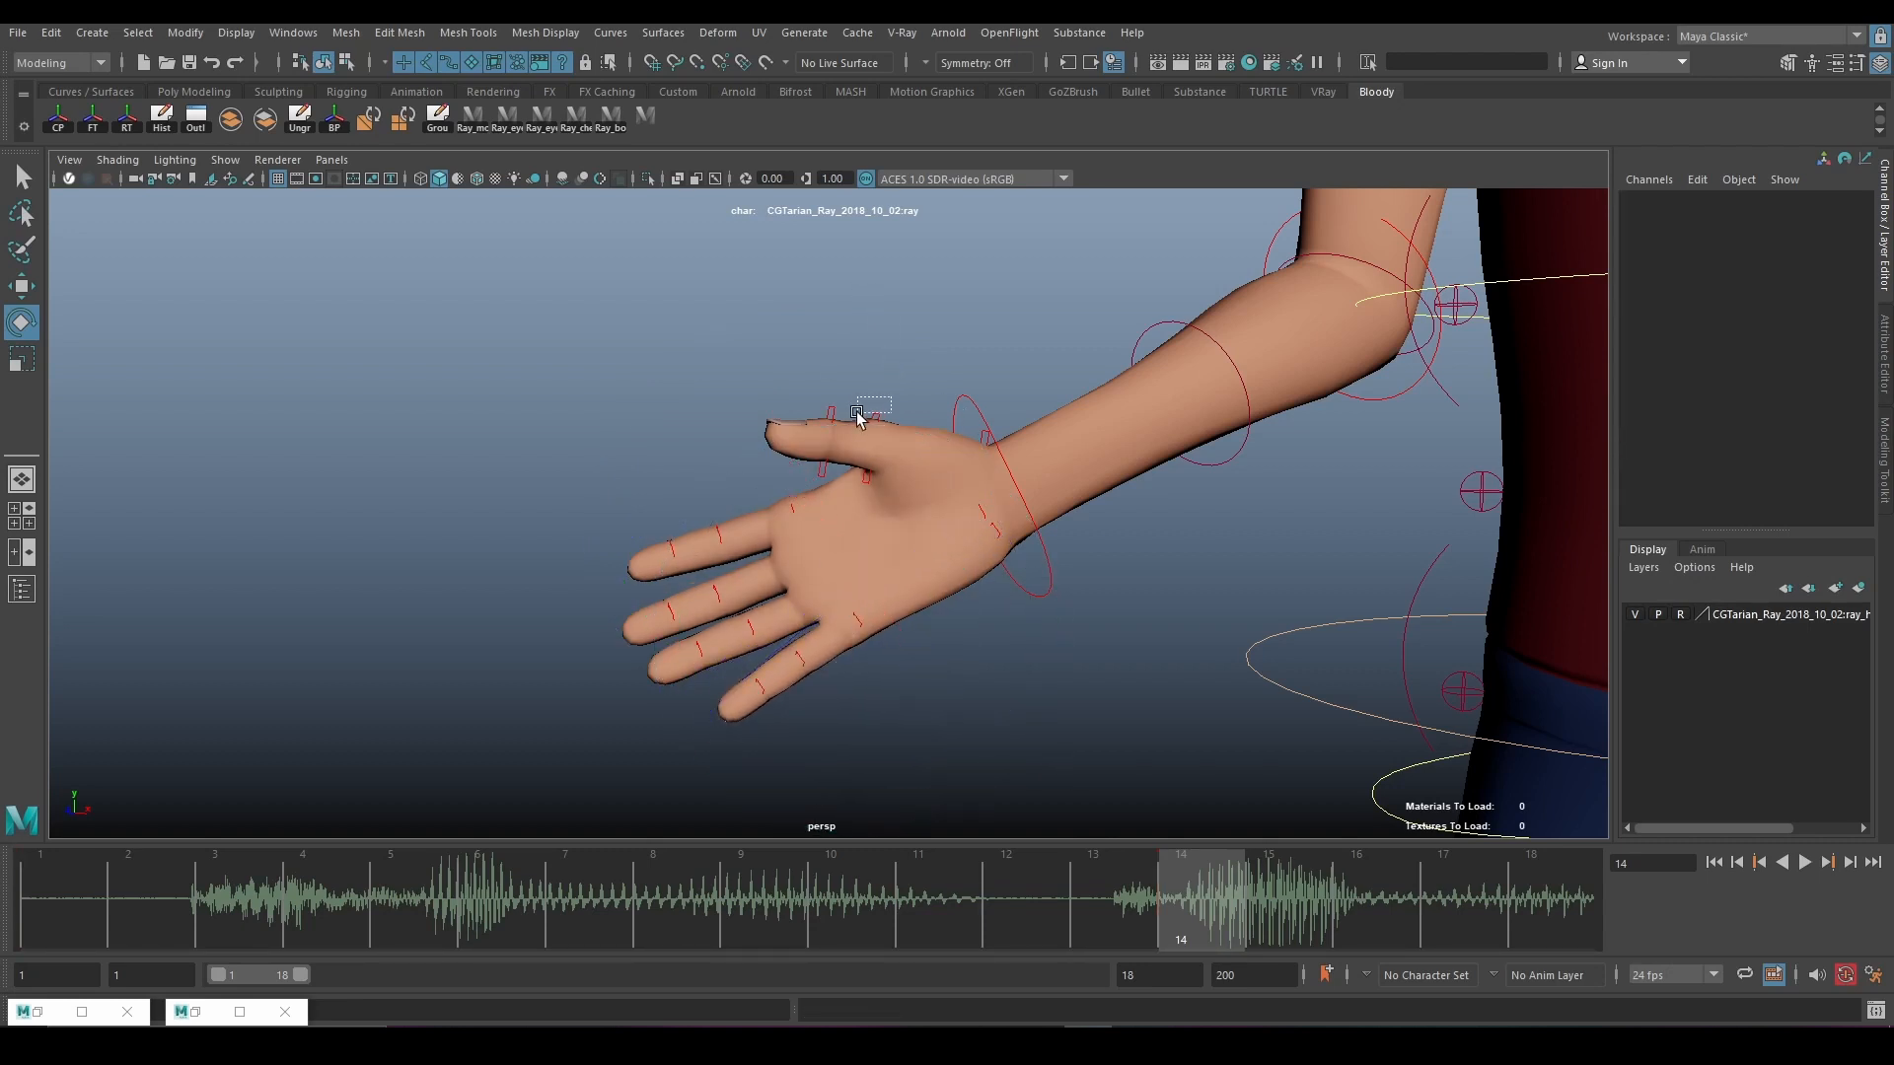
{"action": "left_click_drag", "start_coordinate": [857, 416], "coordinate": [859, 417]}
{"action": "left_click", "coordinate": [982, 446]}
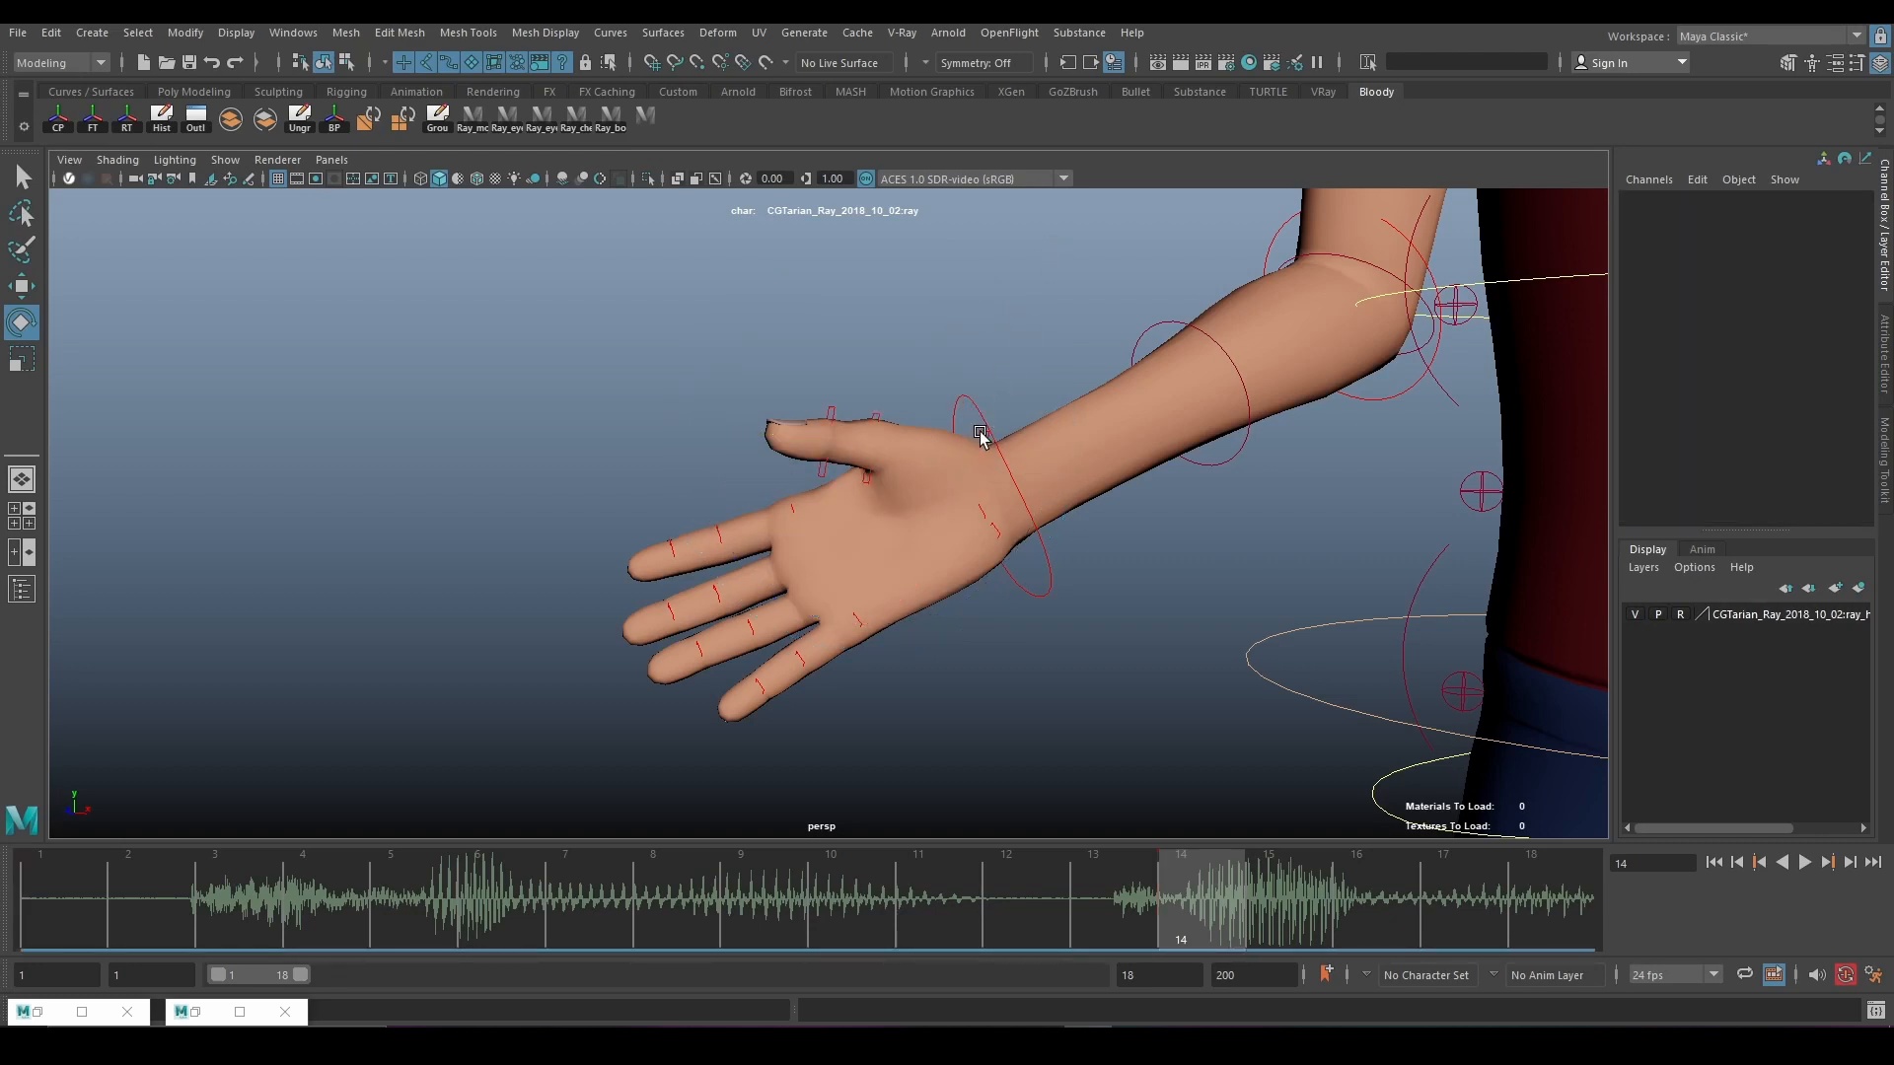
{"action": "left_click", "coordinate": [980, 435]}
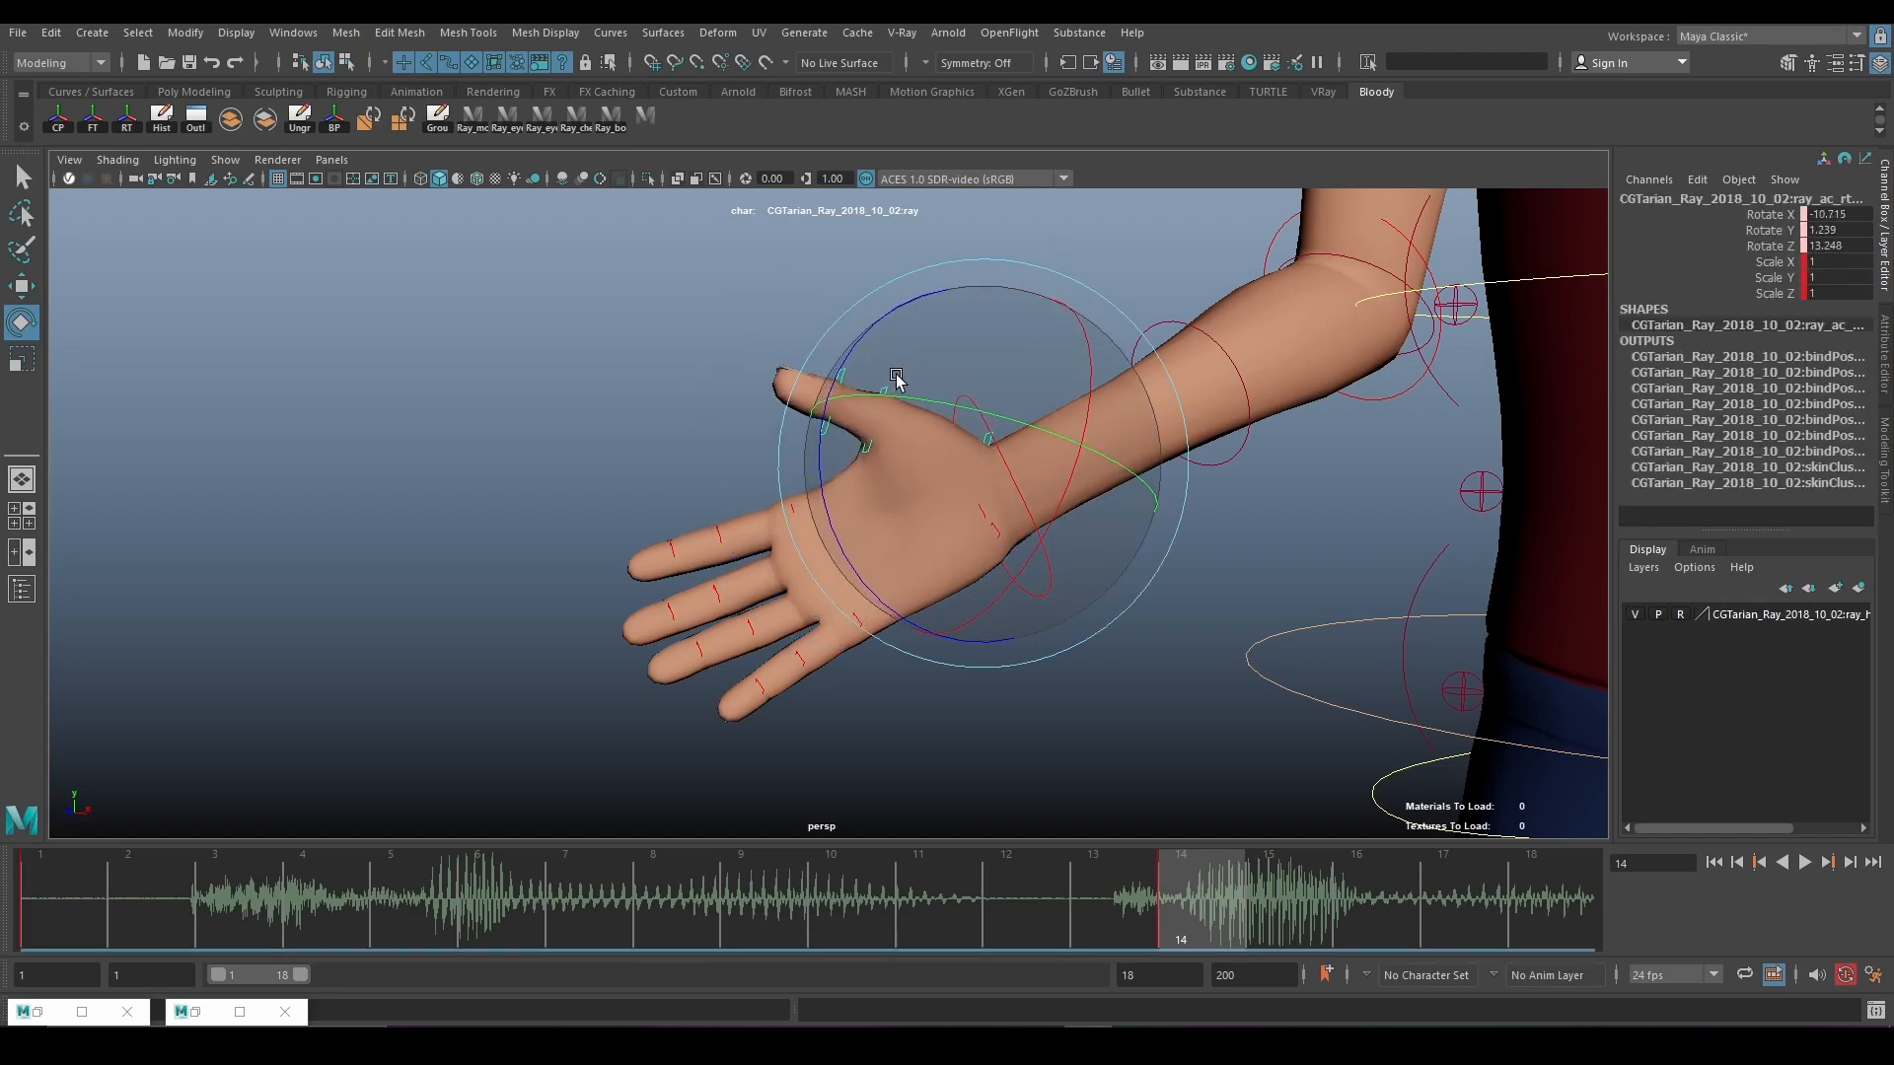
{"action": "left_click_drag", "start_coordinate": [896, 375], "coordinate": [892, 378]}
Select the right hand's four fingers as a group, repeat on the left hand, and clear the selection.
{"action": "scroll", "coordinate": [816, 448], "scroll_direction": "down", "scroll_amount": 5}
{"action": "left_click_drag", "start_coordinate": [815, 448], "coordinate": [677, 550], "text": "alt"}
{"action": "scroll", "coordinate": [513, 505], "scroll_direction": "up", "scroll_amount": 5}
{"action": "left_click_drag", "start_coordinate": [617, 472], "coordinate": [651, 519]}
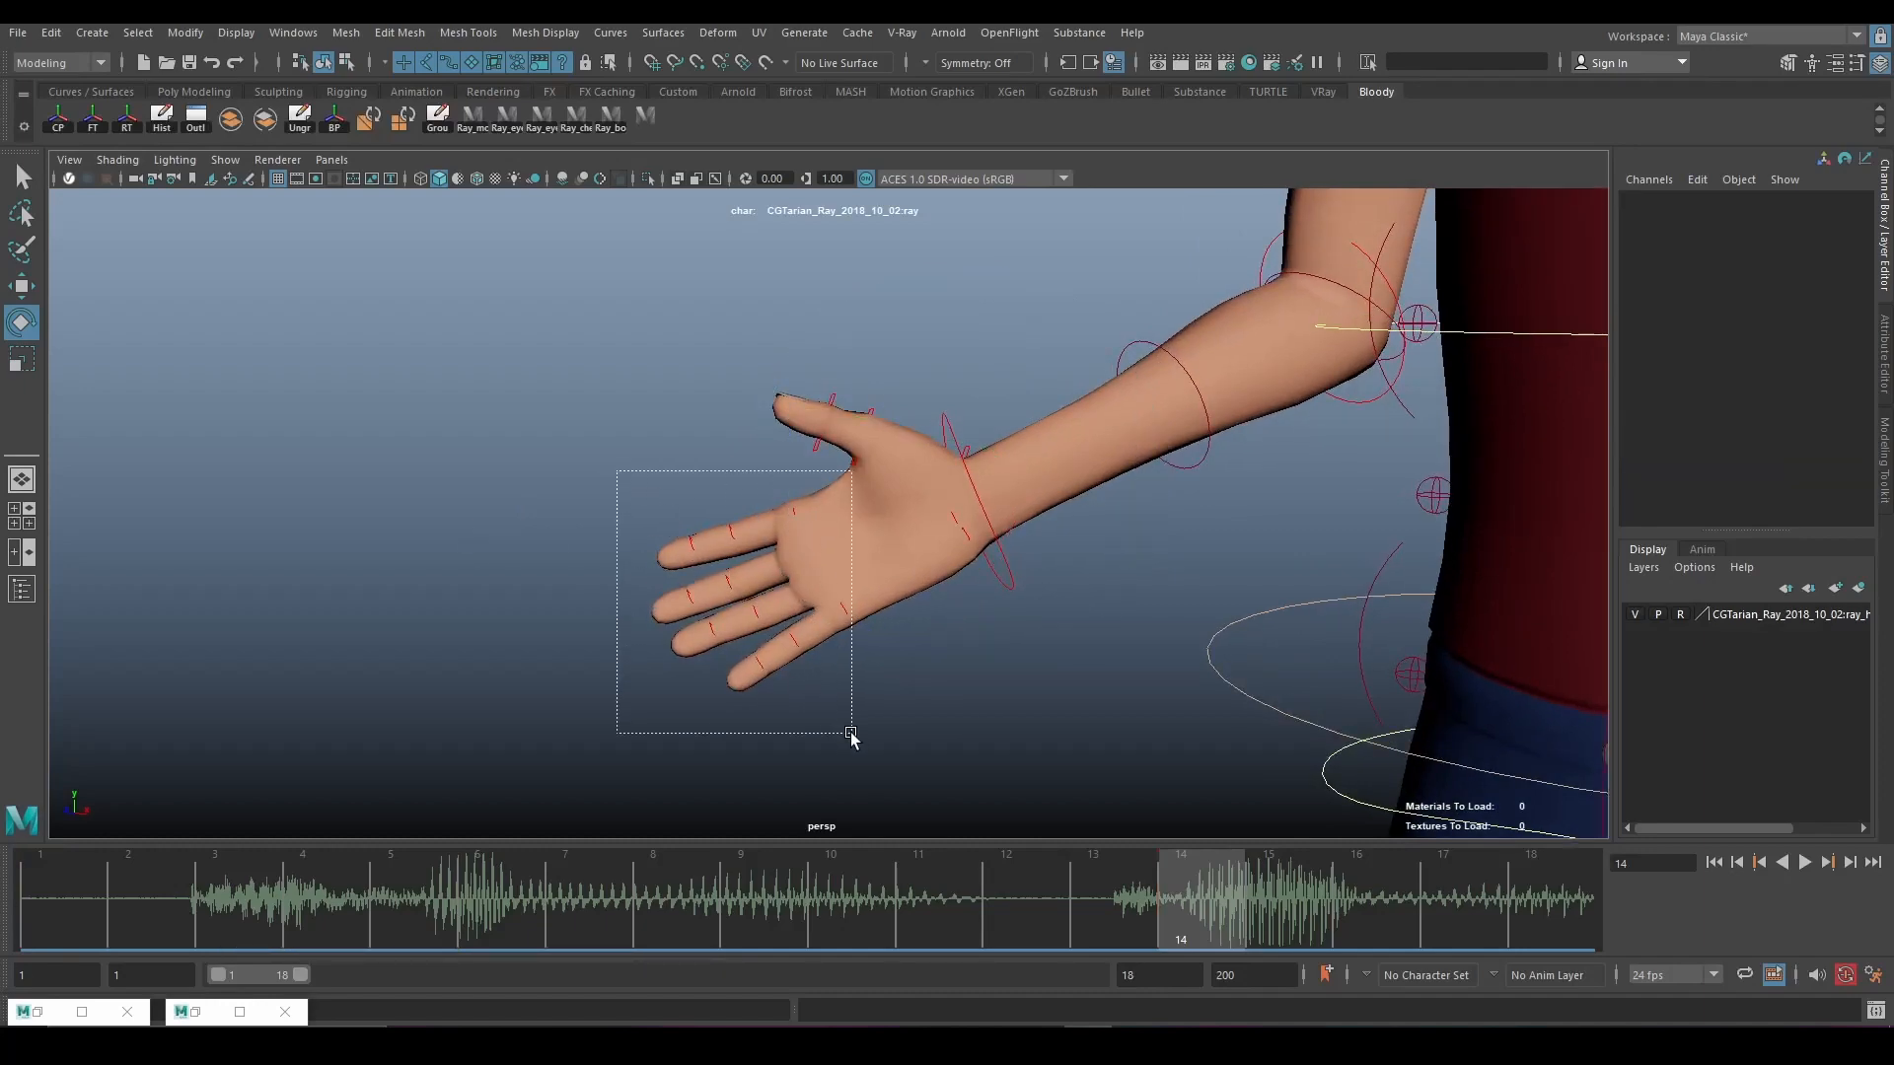
{"action": "left_click_drag", "start_coordinate": [851, 734], "coordinate": [850, 734]}
{"action": "left_click_drag", "start_coordinate": [740, 670], "coordinate": [1239, 390], "text": "alt"}
{"action": "left_click_drag", "start_coordinate": [1114, 572], "coordinate": [1244, 362]}
{"action": "left_click", "coordinate": [1382, 231]}
{"action": "left_click_drag", "start_coordinate": [1382, 231], "coordinate": [1275, 433], "text": "alt"}
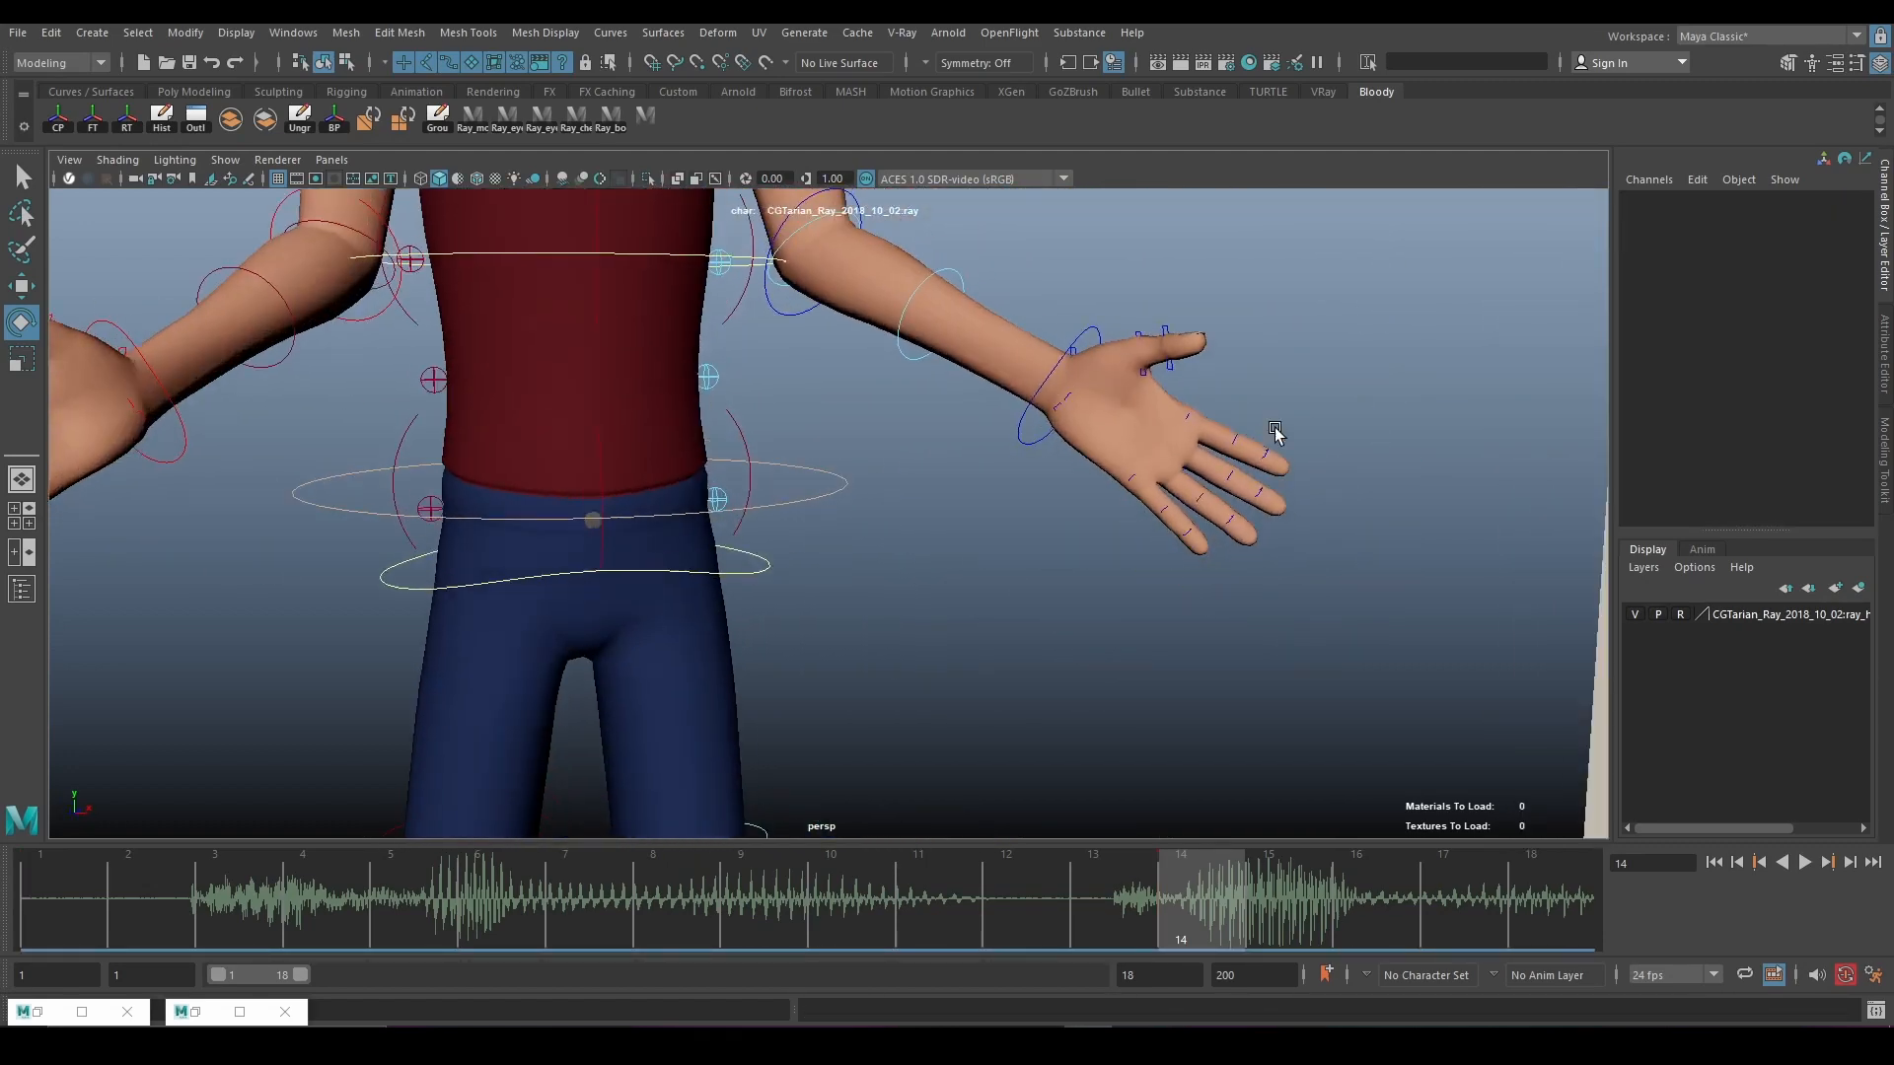
Bend the left thumb's joints in Rotate Z, ending at about 4.6 on the last joint adjusted.
{"action": "left_click_drag", "start_coordinate": [1200, 347], "coordinate": [1148, 373]}
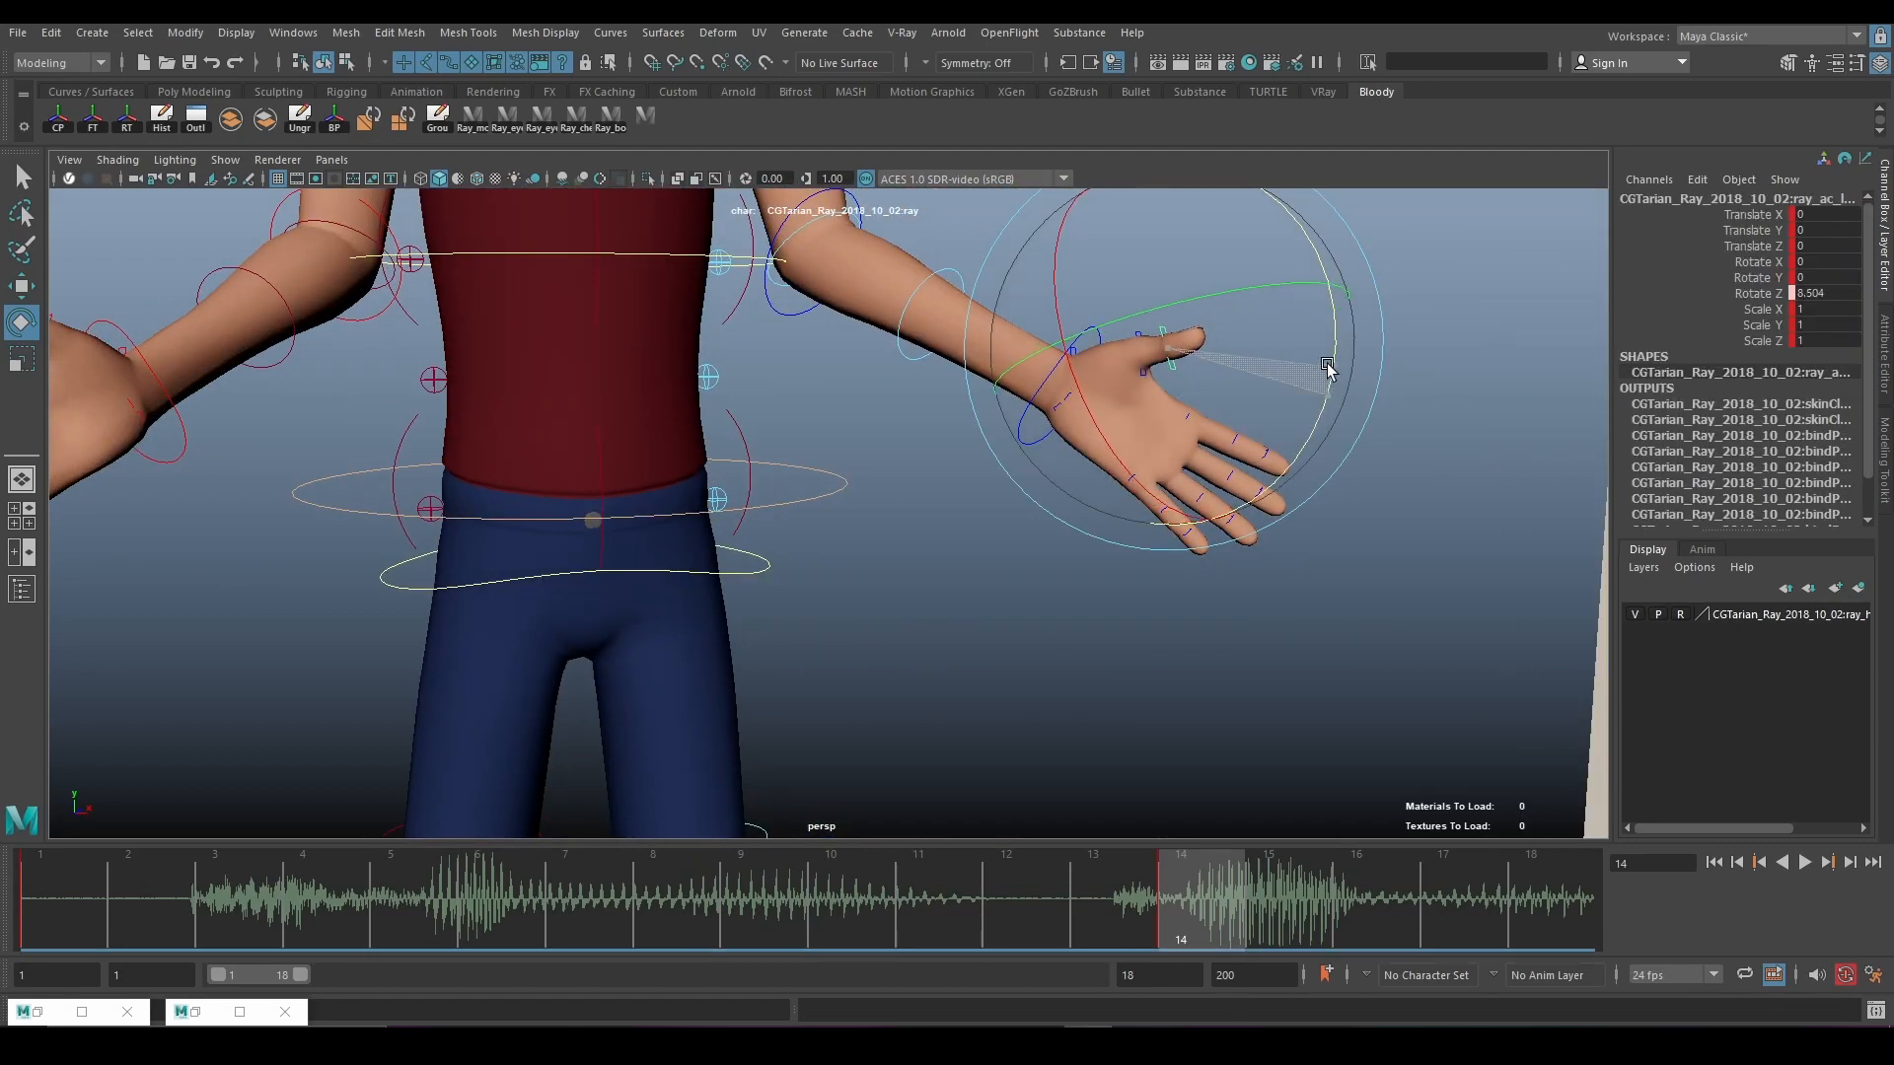
{"action": "left_click_drag", "start_coordinate": [1328, 369], "coordinate": [1063, 487]}
{"action": "left_click", "coordinate": [1403, 448]}
{"action": "left_click", "coordinate": [1146, 372]}
{"action": "scroll", "coordinate": [1272, 443], "scroll_direction": "down", "scroll_amount": 8}
{"action": "scroll", "coordinate": [1071, 419], "scroll_direction": "down", "scroll_amount": 4}
{"action": "scroll", "coordinate": [1066, 513], "scroll_direction": "up", "scroll_amount": 3}
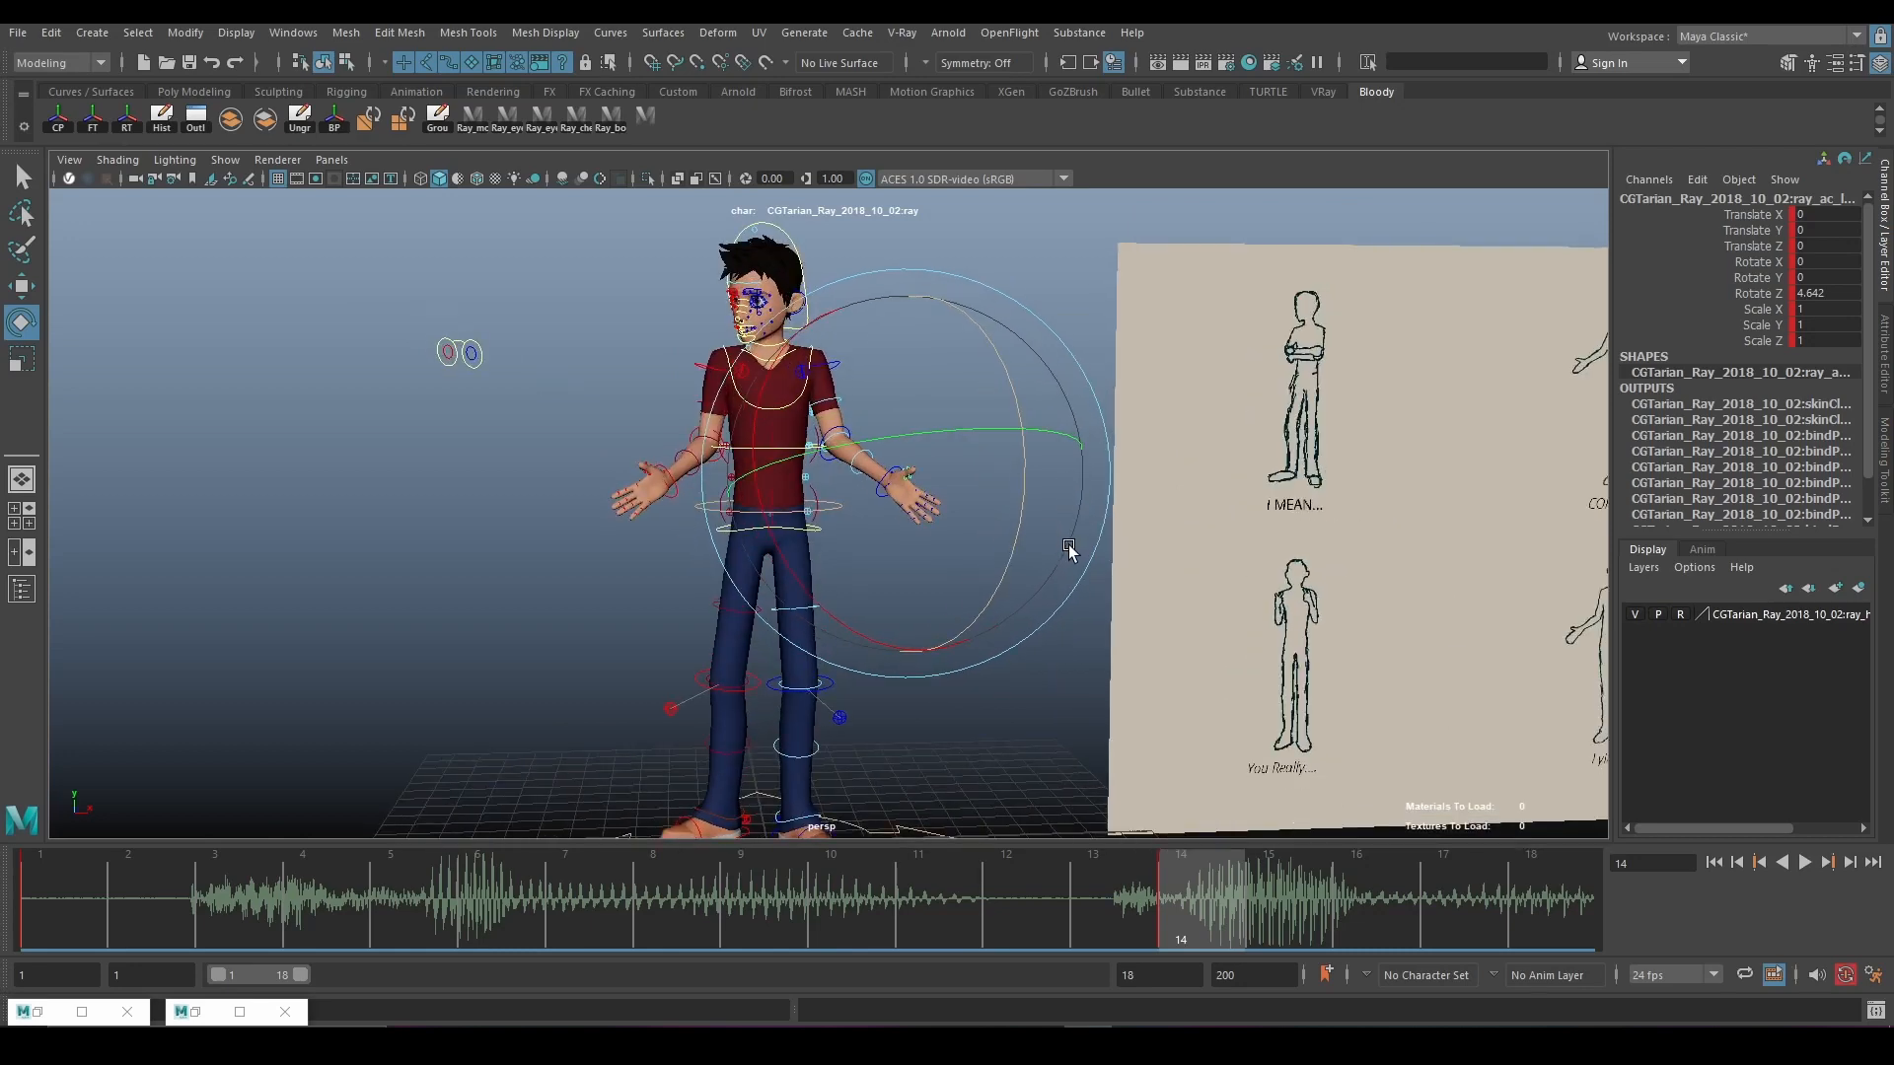
{"action": "middle_click_drag", "start_coordinate": [1069, 545], "coordinate": [1001, 601], "text": "alt"}
{"action": "scroll", "coordinate": [952, 549], "scroll_direction": "up", "scroll_amount": 3}
{"action": "middle_click_drag", "start_coordinate": [674, 516], "coordinate": [931, 470], "text": "alt"}
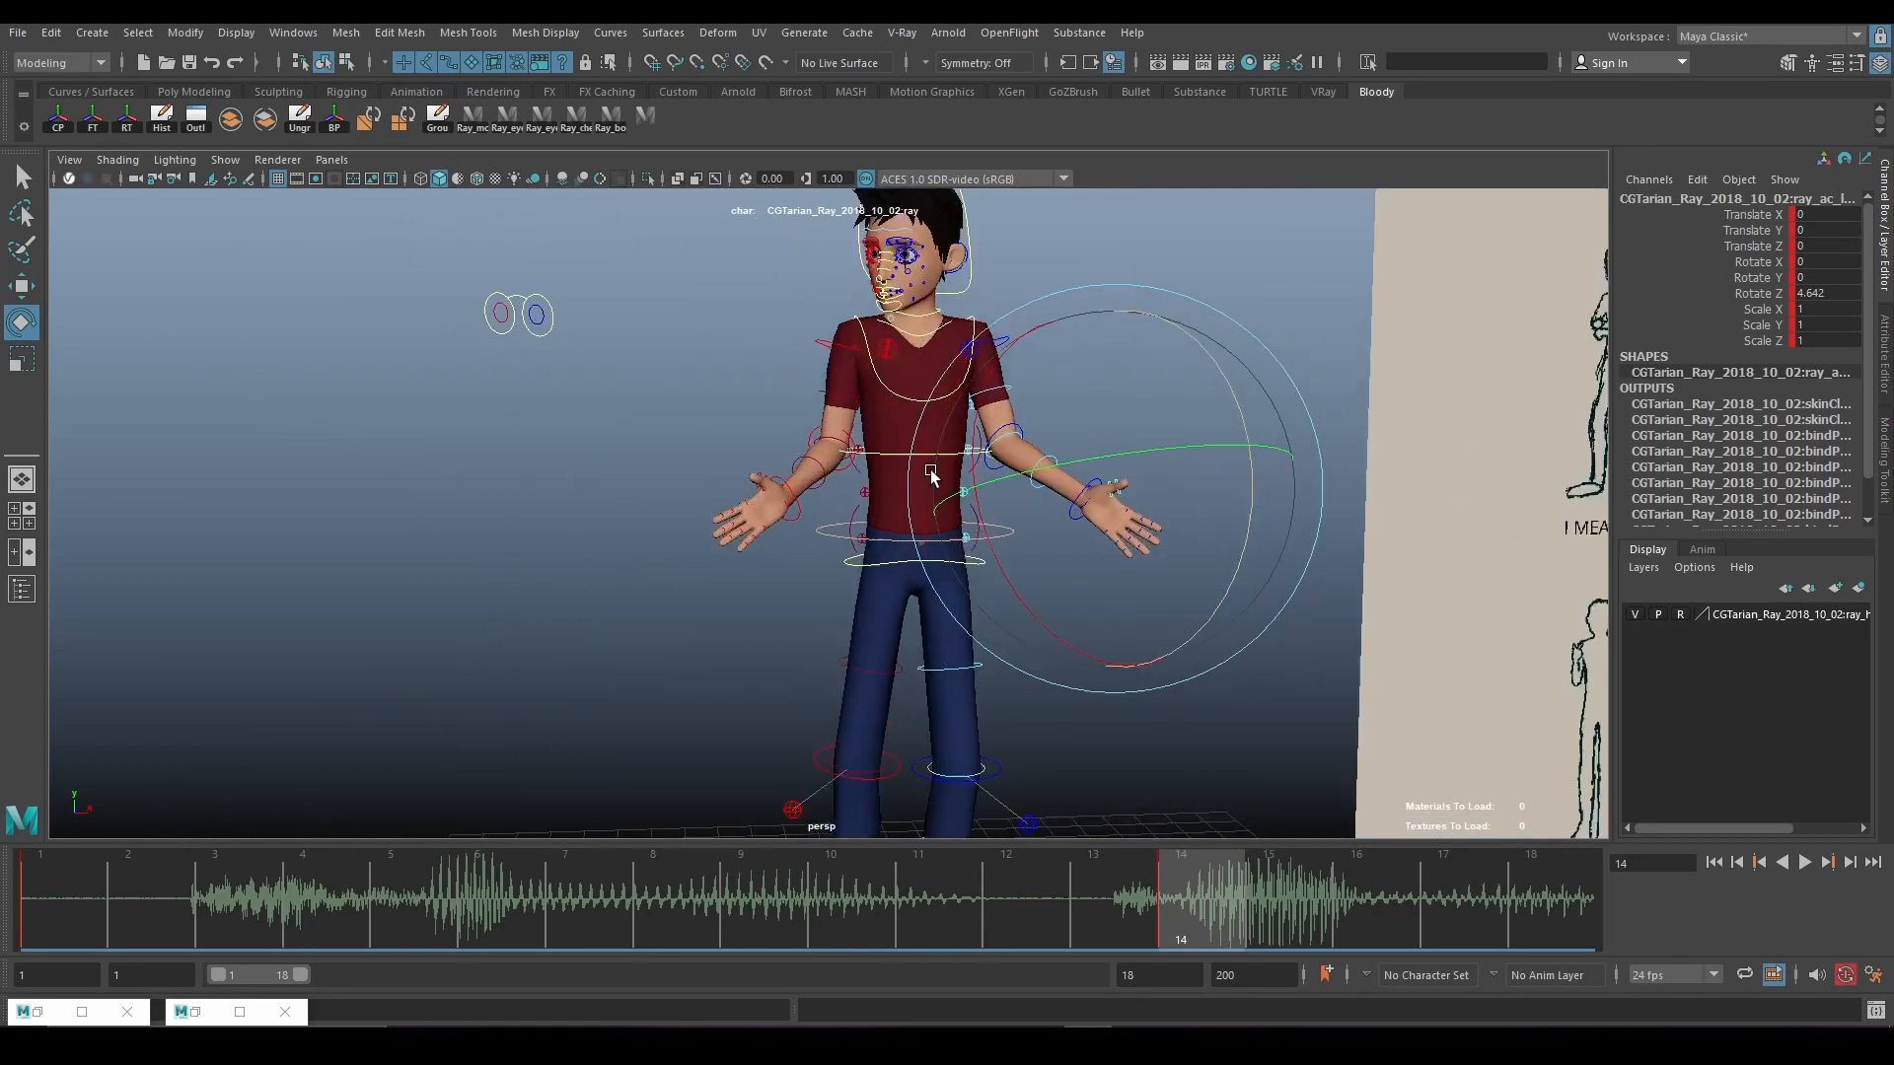
Swing the right upper arm farther out from the body at frame 14 and key its rotation.
{"action": "scroll", "coordinate": [866, 292], "scroll_direction": "up", "scroll_amount": 2}
{"action": "left_click", "coordinate": [843, 292]}
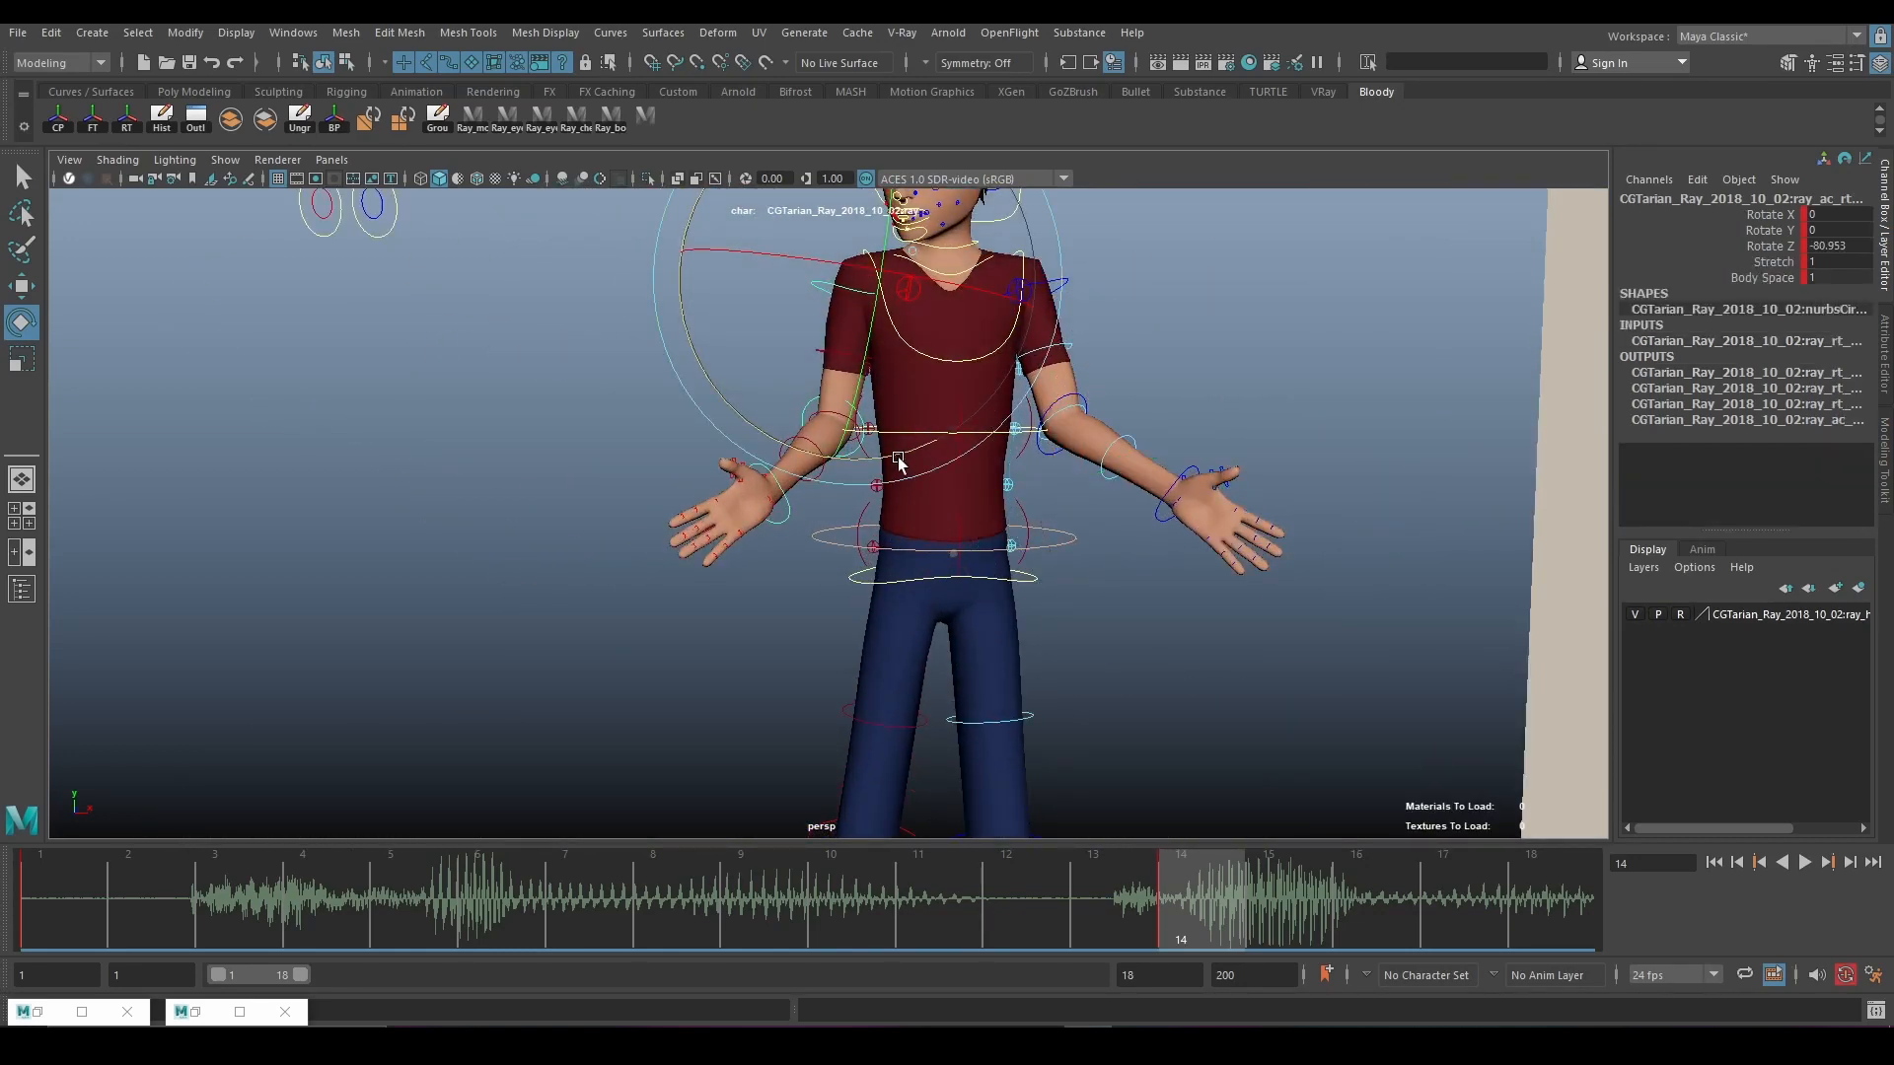
{"action": "left_click_drag", "start_coordinate": [899, 461], "coordinate": [870, 475]}
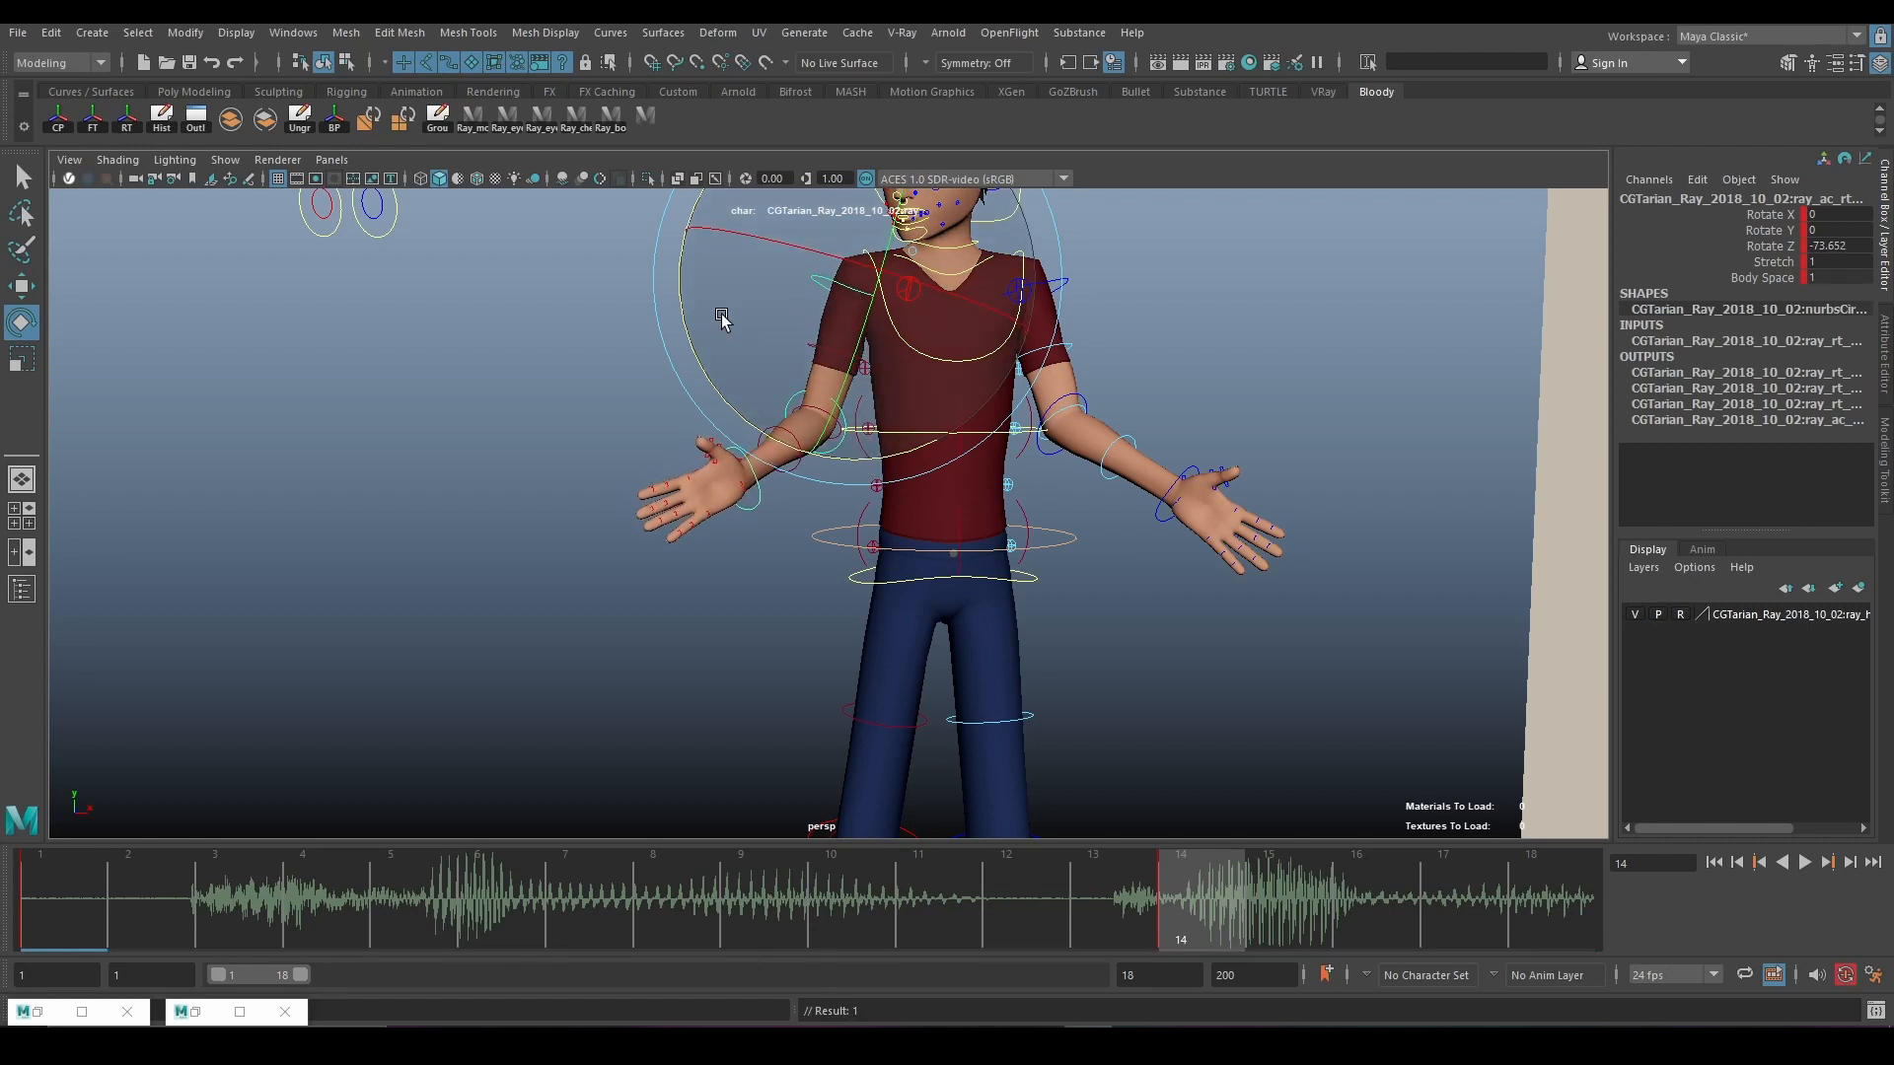
{"action": "left_click_drag", "start_coordinate": [721, 318], "coordinate": [878, 367]}
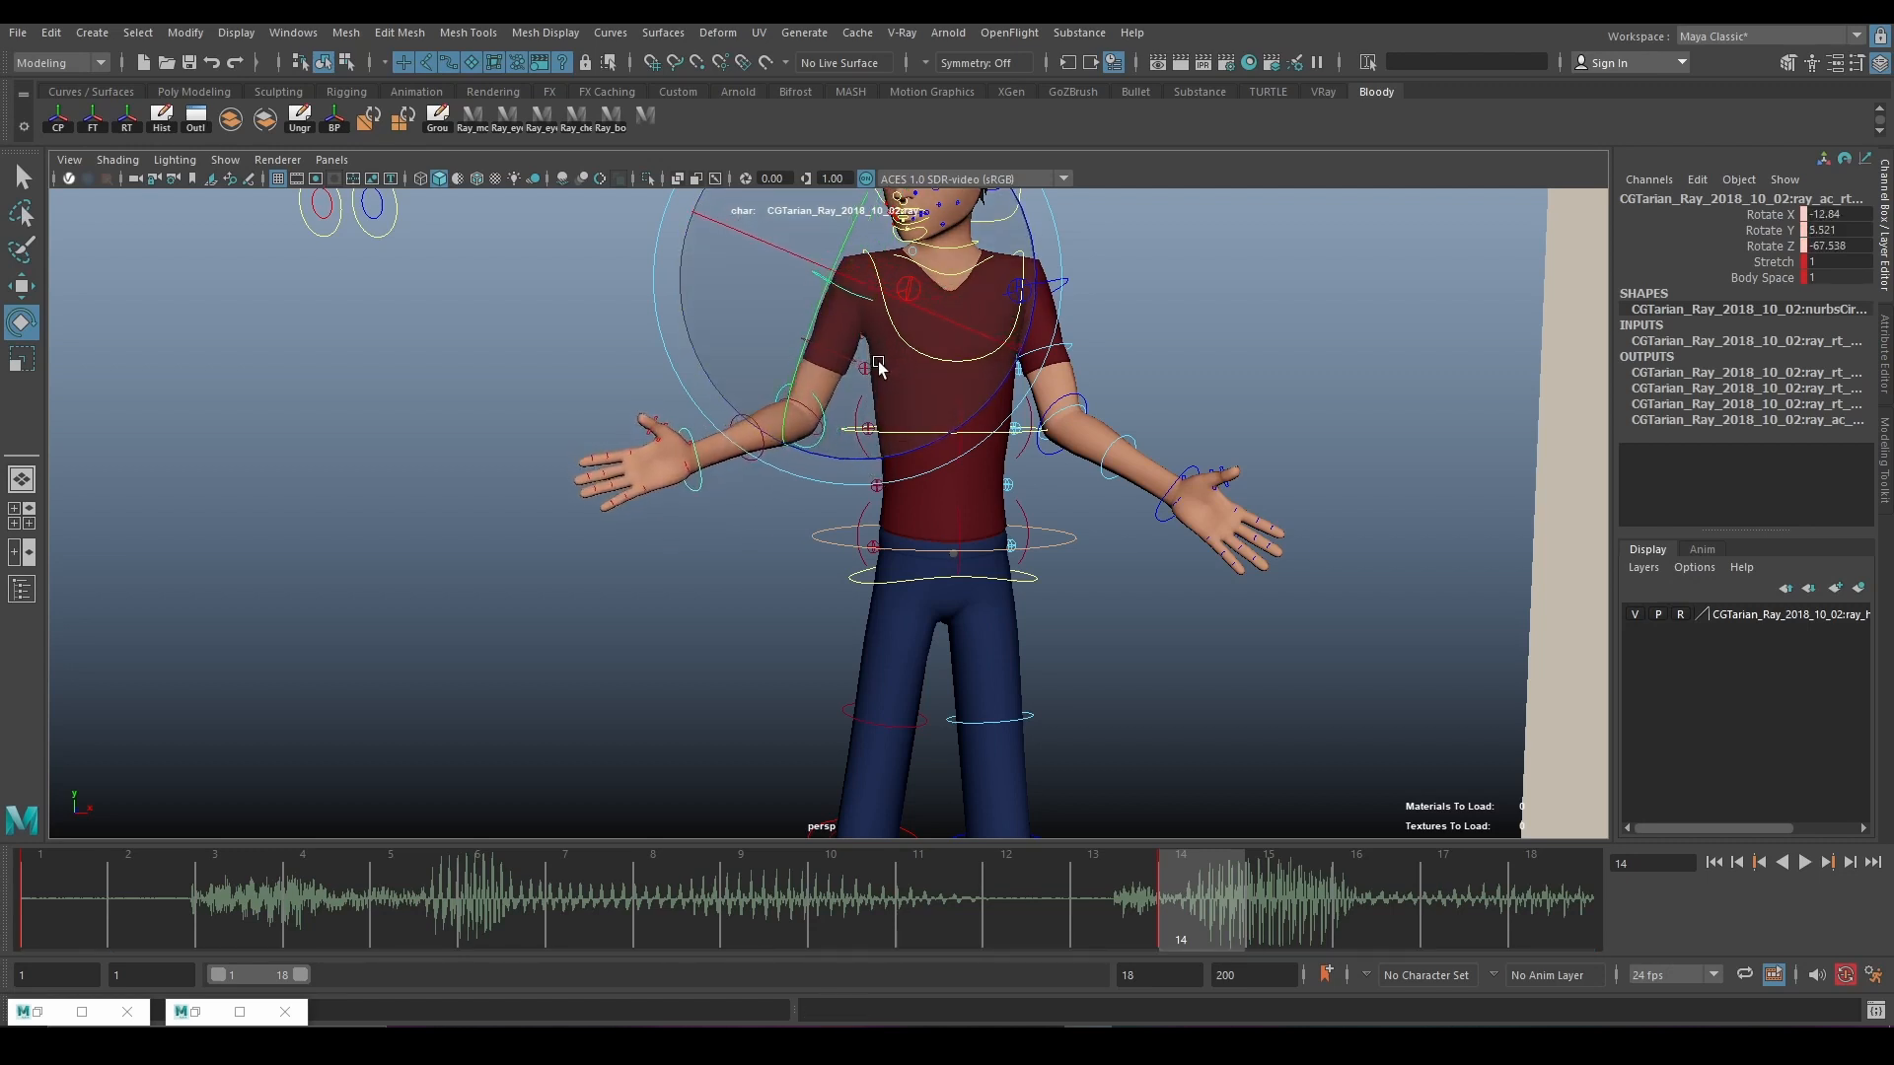
{"action": "left_click_drag", "start_coordinate": [942, 292], "coordinate": [847, 349]}
{"action": "key", "text": "s"}
Refine the right upper arm's rotation to about X -17.5, Y 10.1, Z -75.3 and key it.
{"action": "right_click_drag", "start_coordinate": [845, 350], "coordinate": [868, 346], "text": "alt"}
{"action": "left_click_drag", "start_coordinate": [868, 345], "coordinate": [1031, 483], "text": "alt"}
{"action": "right_click_drag", "start_coordinate": [1031, 483], "coordinate": [1003, 533], "text": "alt"}
{"action": "left_click_drag", "start_coordinate": [796, 515], "coordinate": [809, 523]}
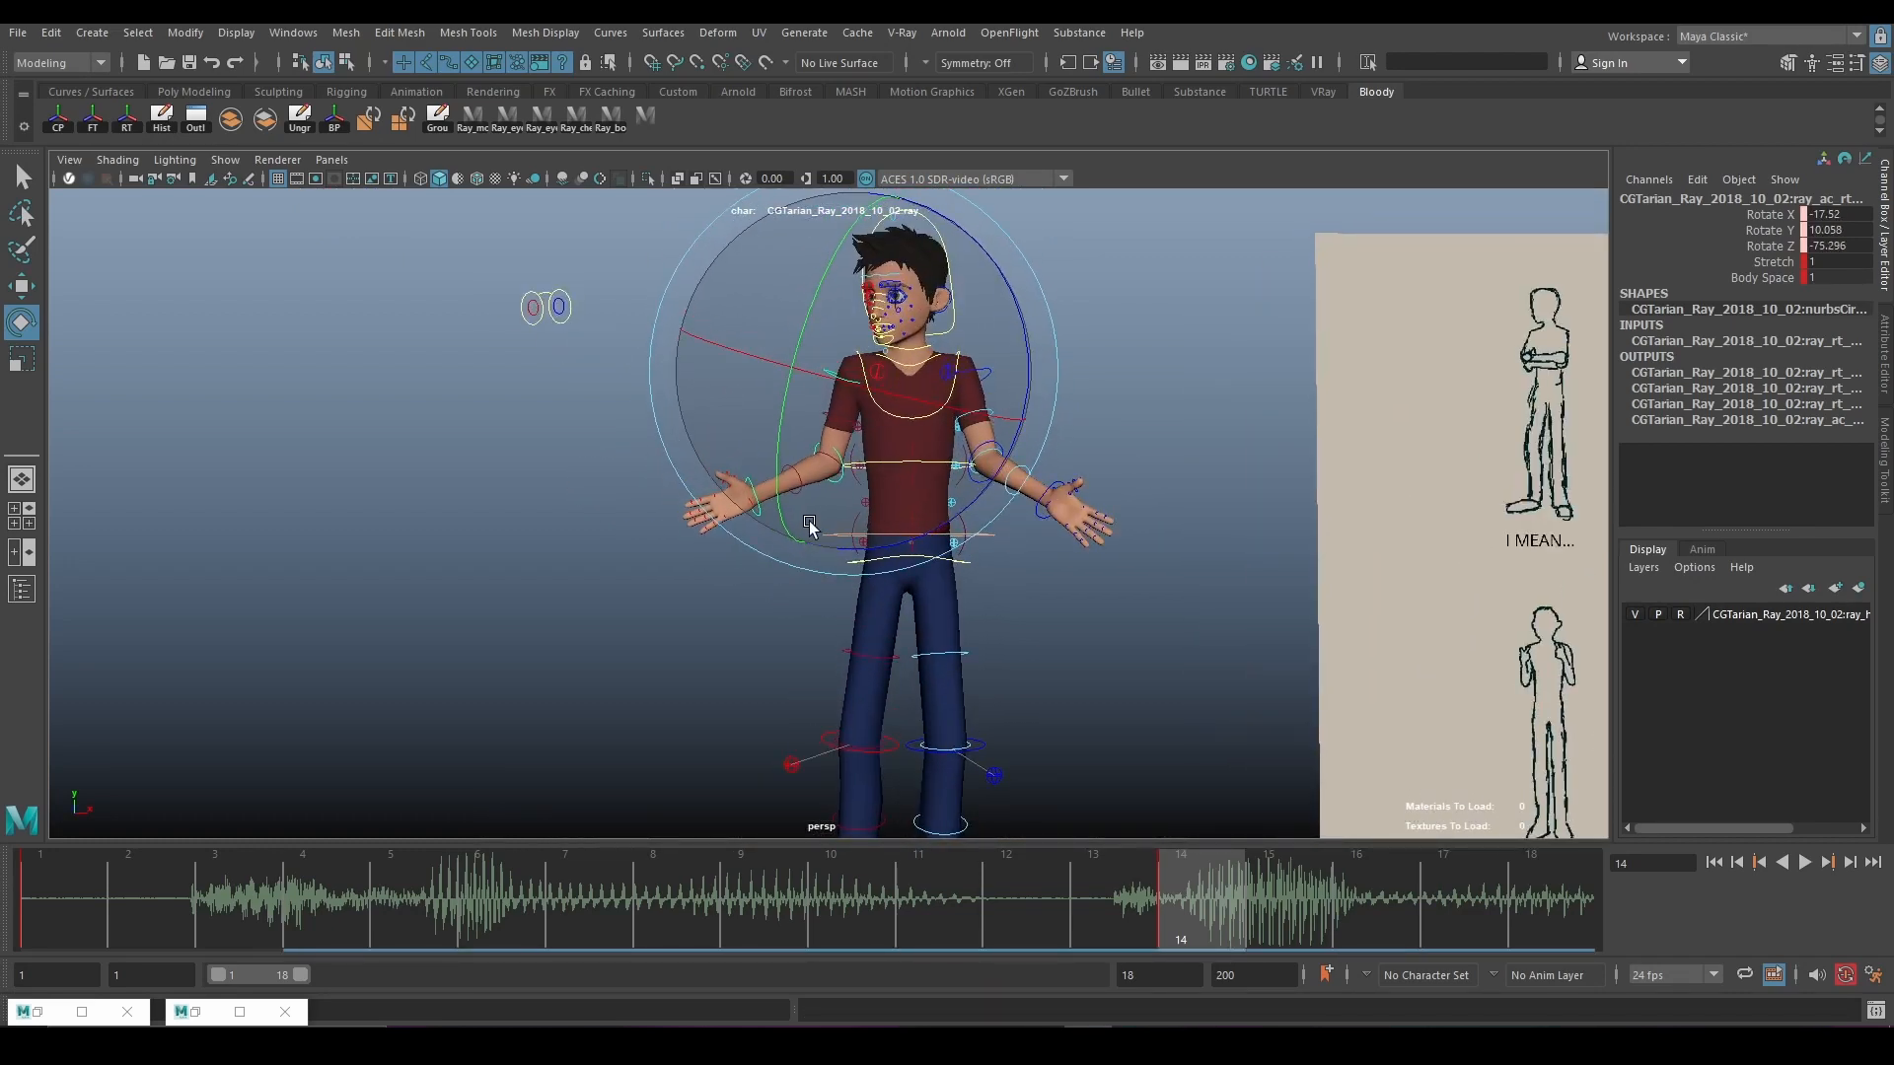
{"action": "key", "text": "s"}
{"action": "left_click", "coordinate": [1235, 418]}
Rotate the right forearm at the elbow into an open-palm pose and adjust the wrist to about X -25.6, Y -4.9, Z 11.1.
{"action": "right_click_drag", "start_coordinate": [735, 360], "coordinate": [837, 397], "text": "alt"}
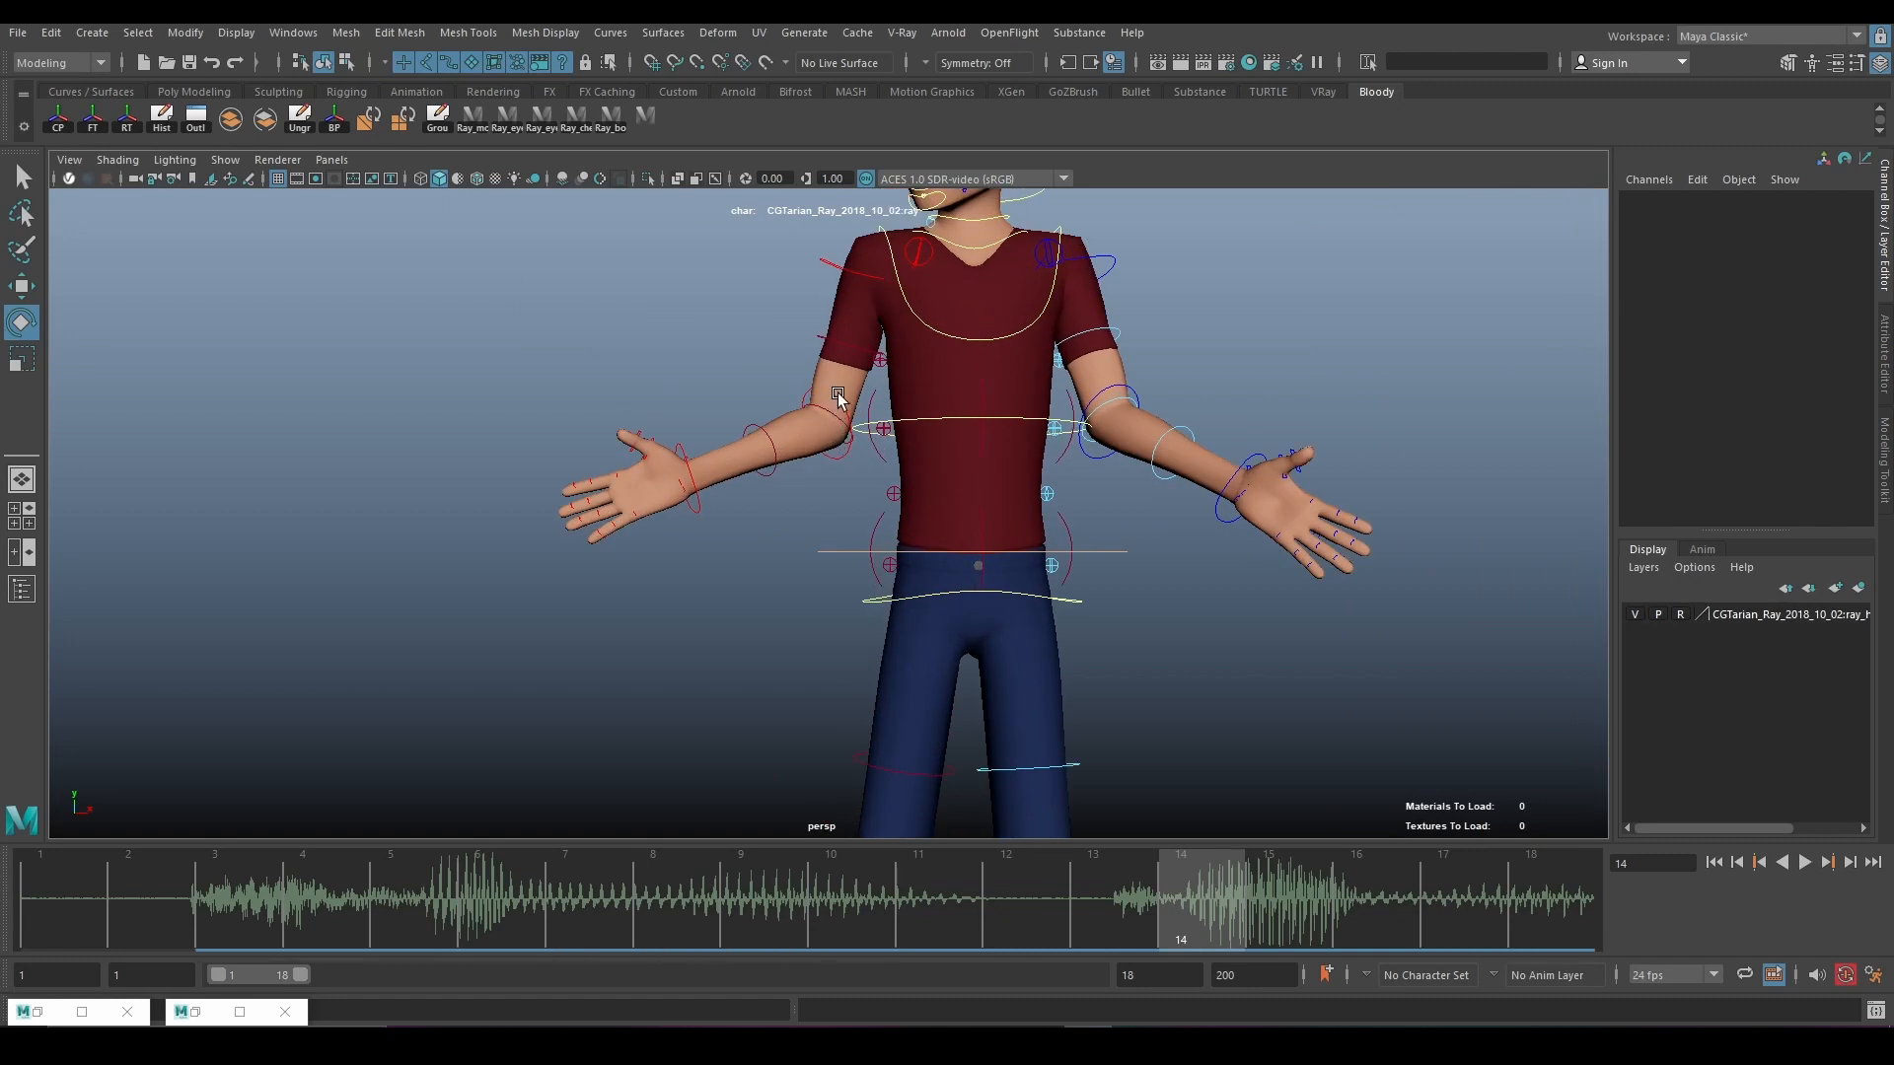
{"action": "left_click", "coordinate": [836, 408]}
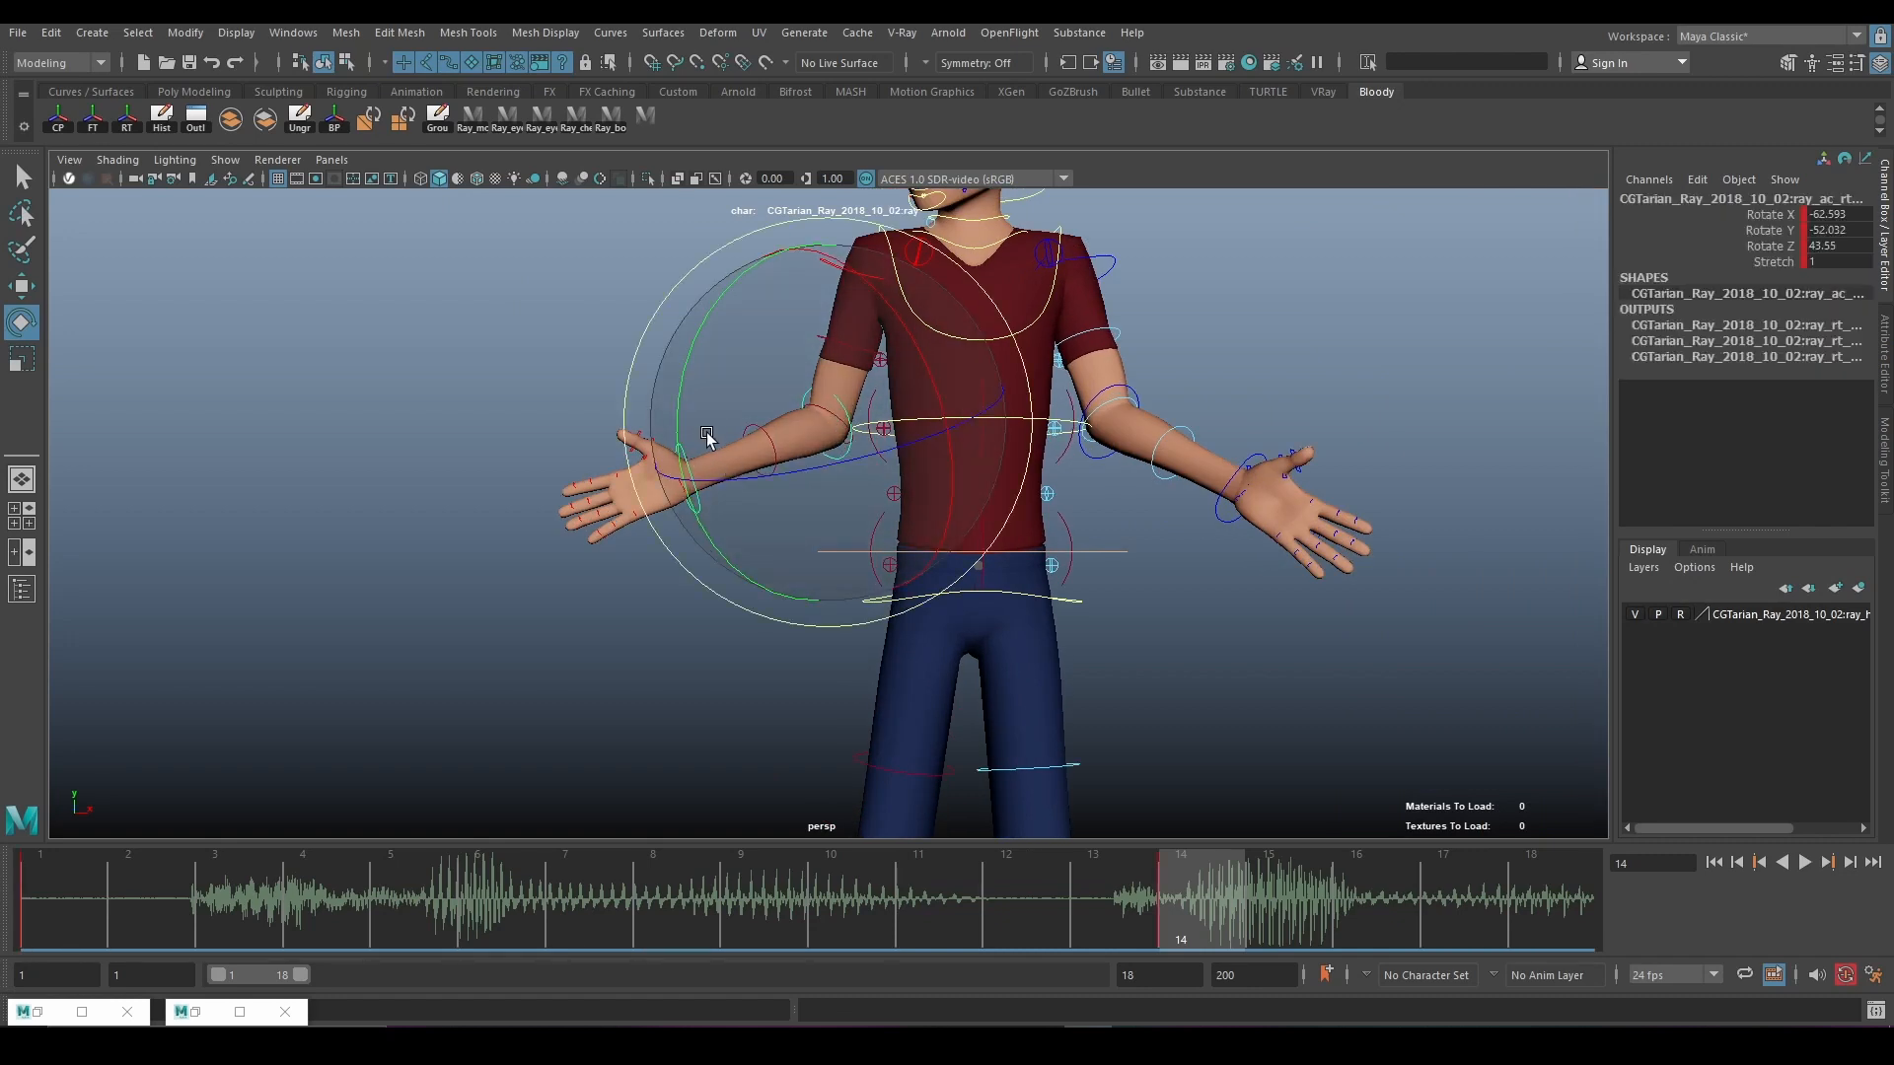
{"action": "left_click_drag", "start_coordinate": [707, 437], "coordinate": [858, 455]}
{"action": "key", "text": "s"}
{"action": "scroll", "coordinate": [848, 455], "scroll_direction": "down", "scroll_amount": 5}
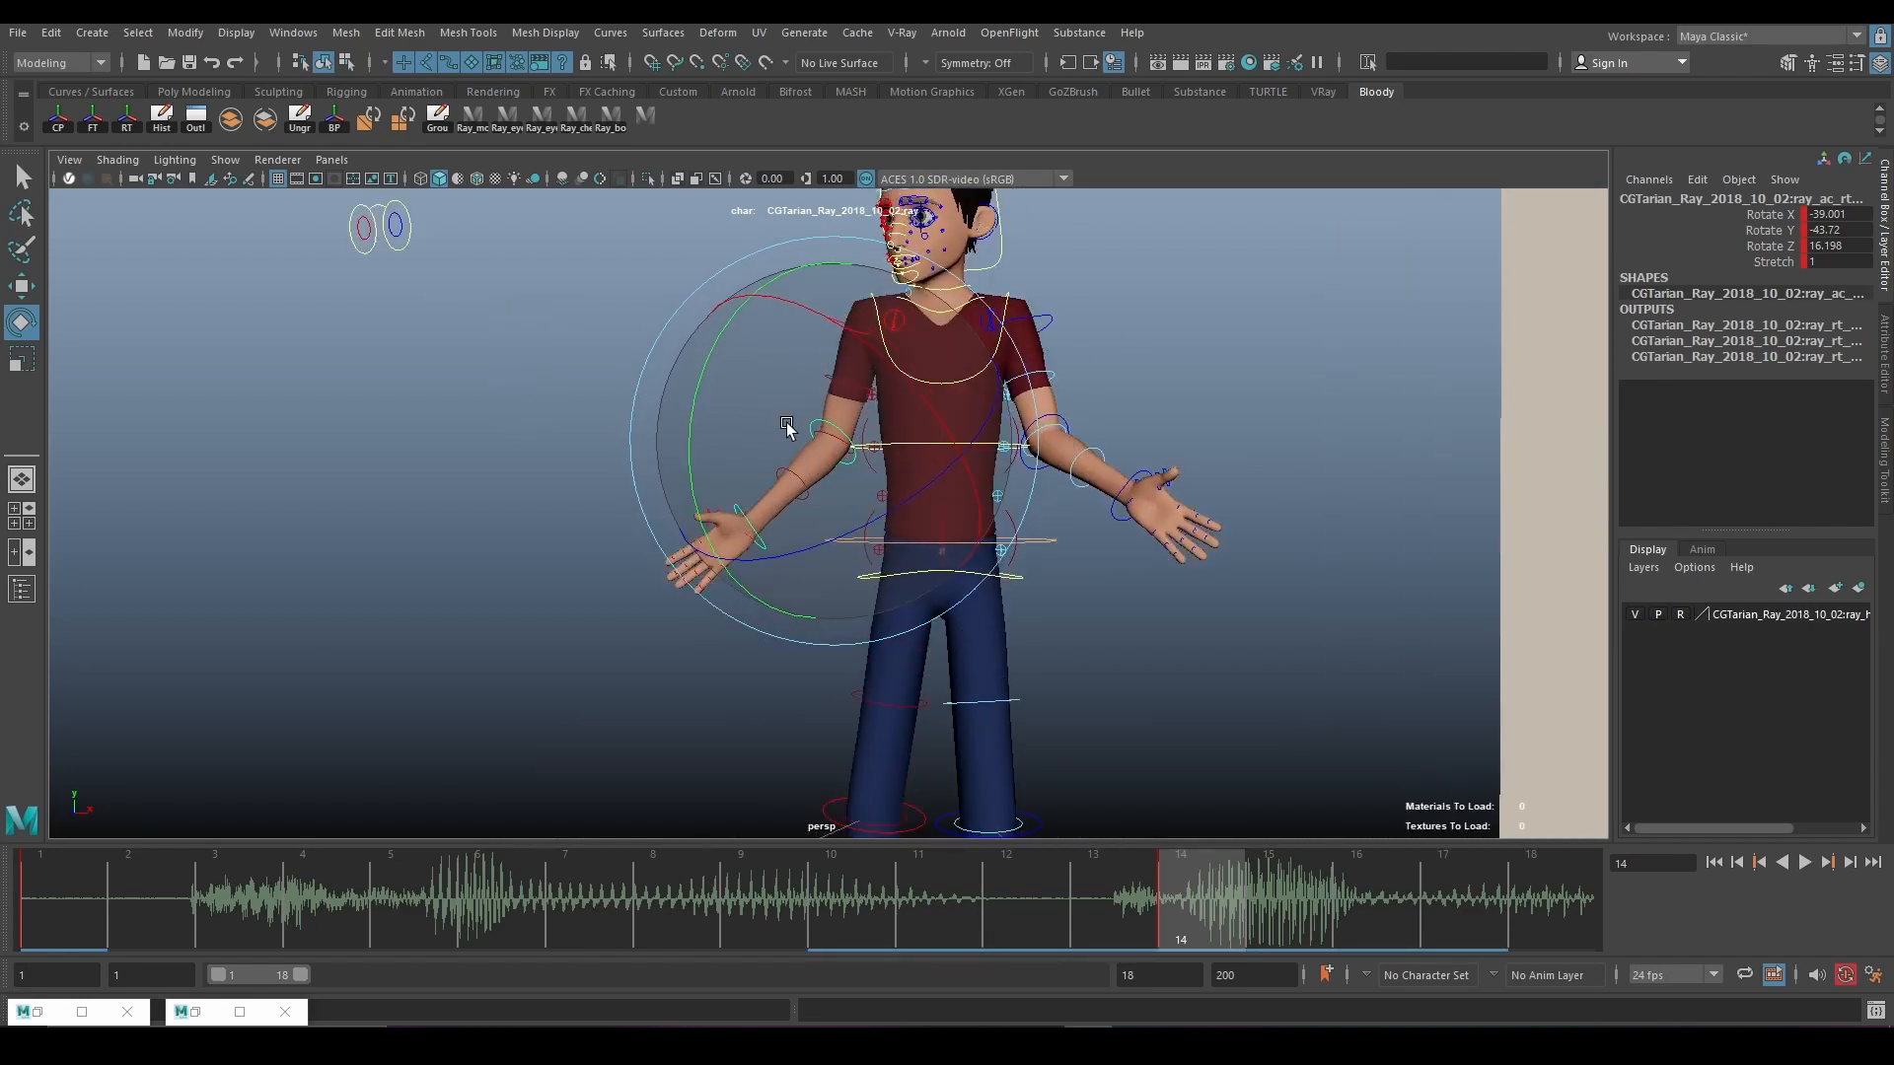
{"action": "mouse_move", "coordinate": [791, 423]}
{"action": "left_mouse_down"}
{"action": "mouse_move", "coordinate": [762, 355]}
{"action": "mouse_move", "coordinate": [773, 406]}
{"action": "left_mouse_up"}
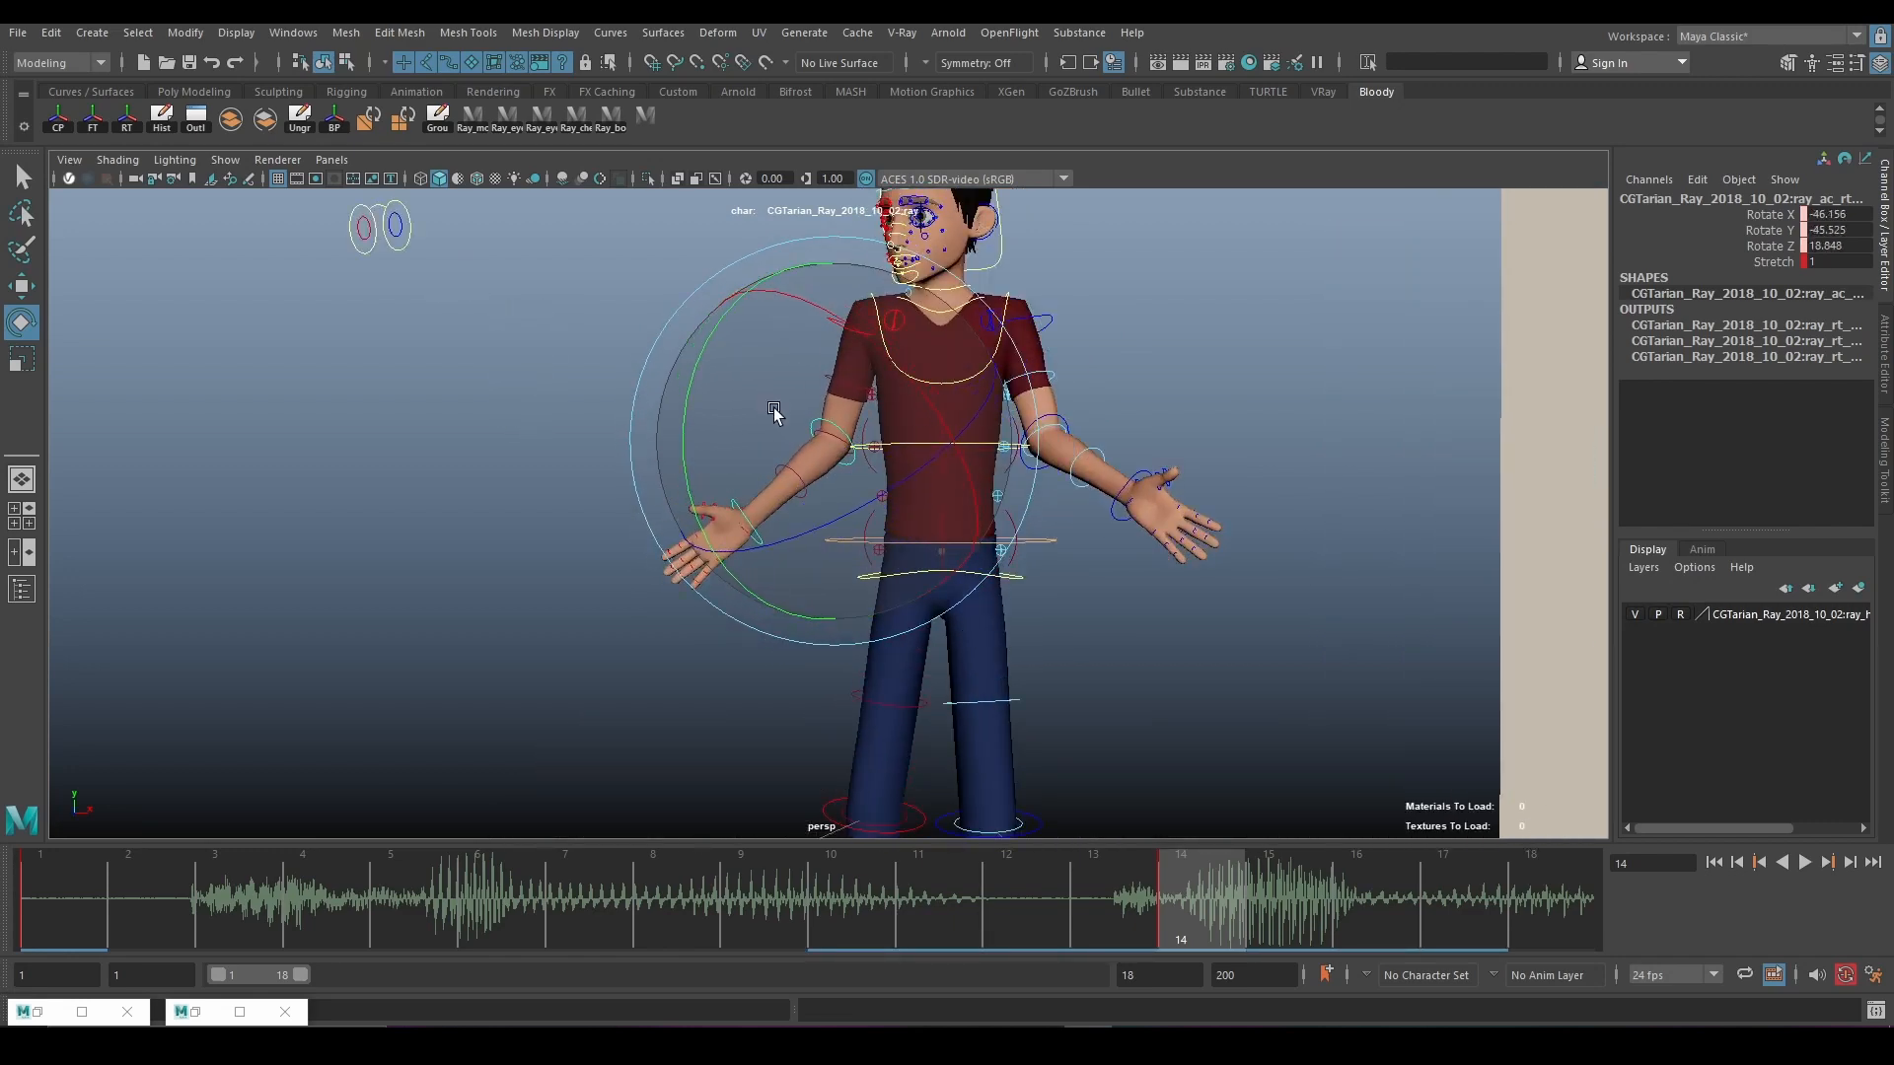
{"action": "left_click_drag", "start_coordinate": [838, 467], "coordinate": [683, 353]}
{"action": "left_click", "coordinate": [524, 368]}
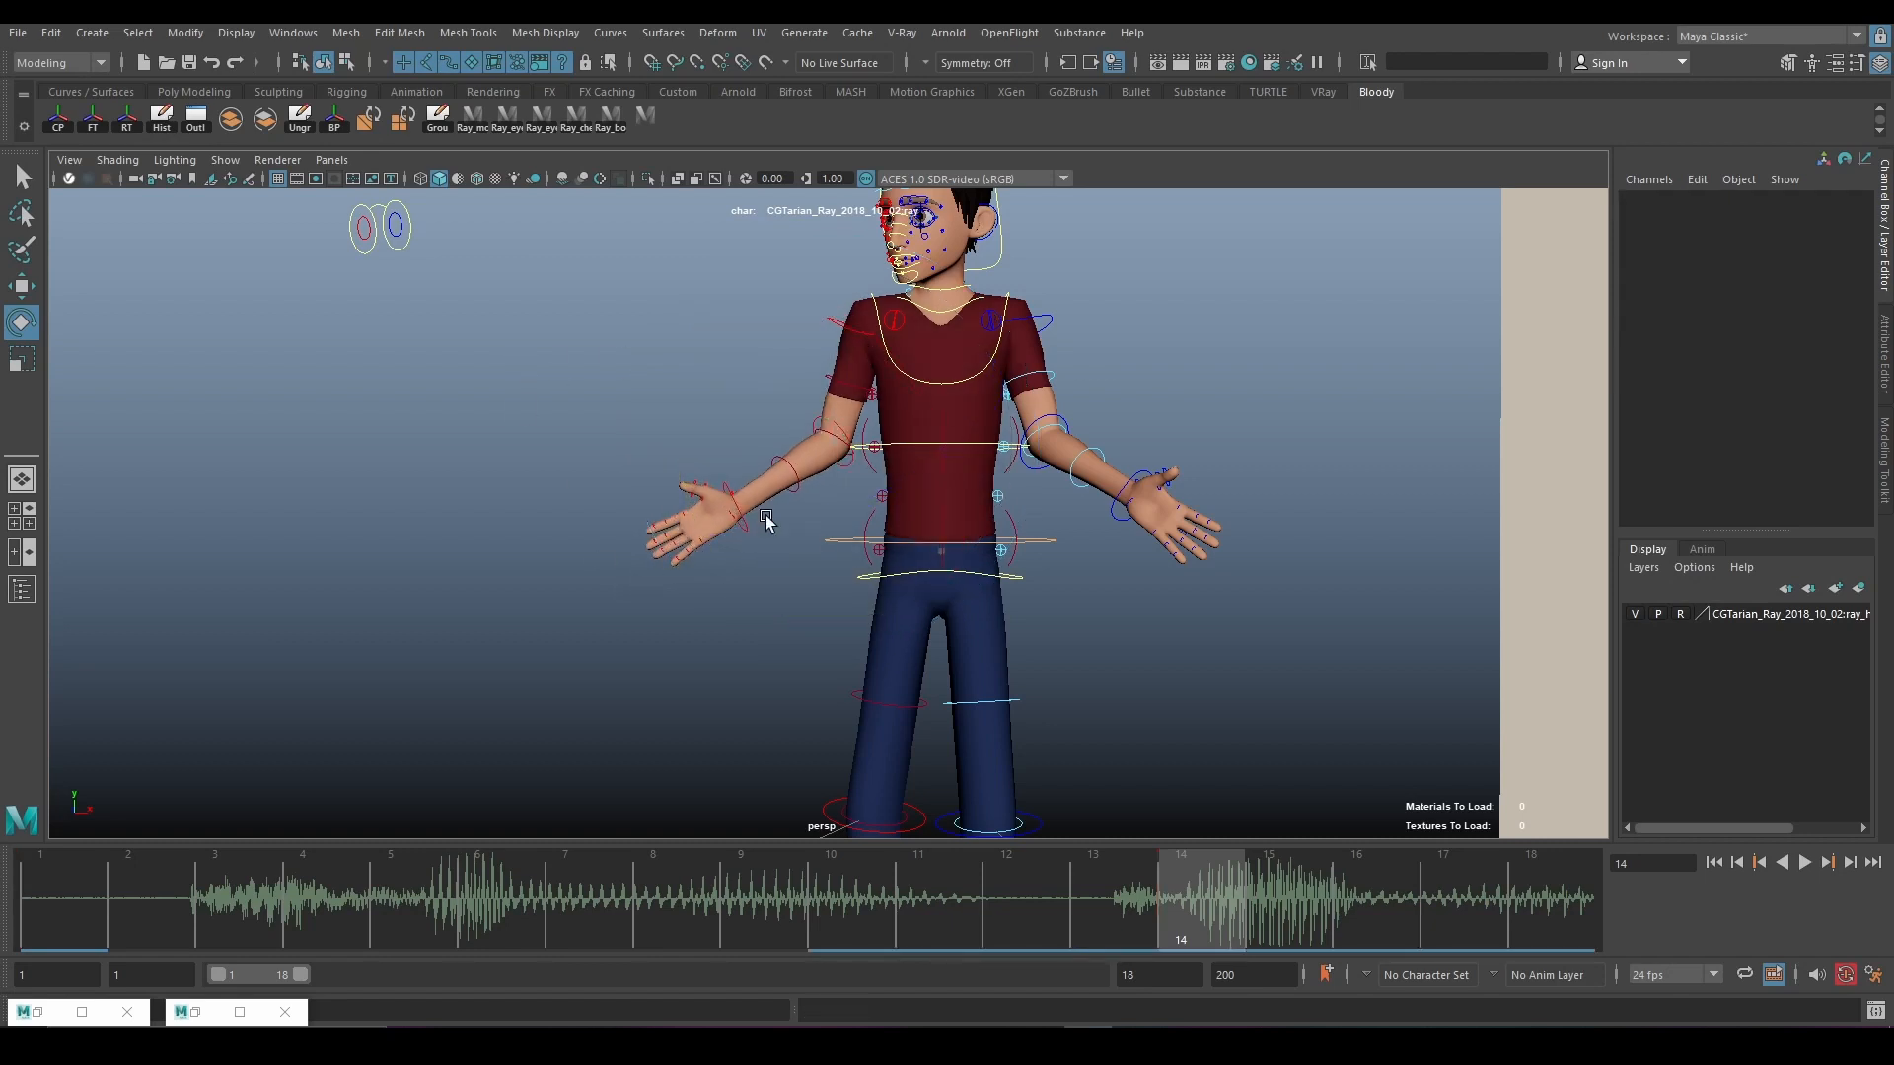
{"action": "left_click", "coordinate": [731, 483]}
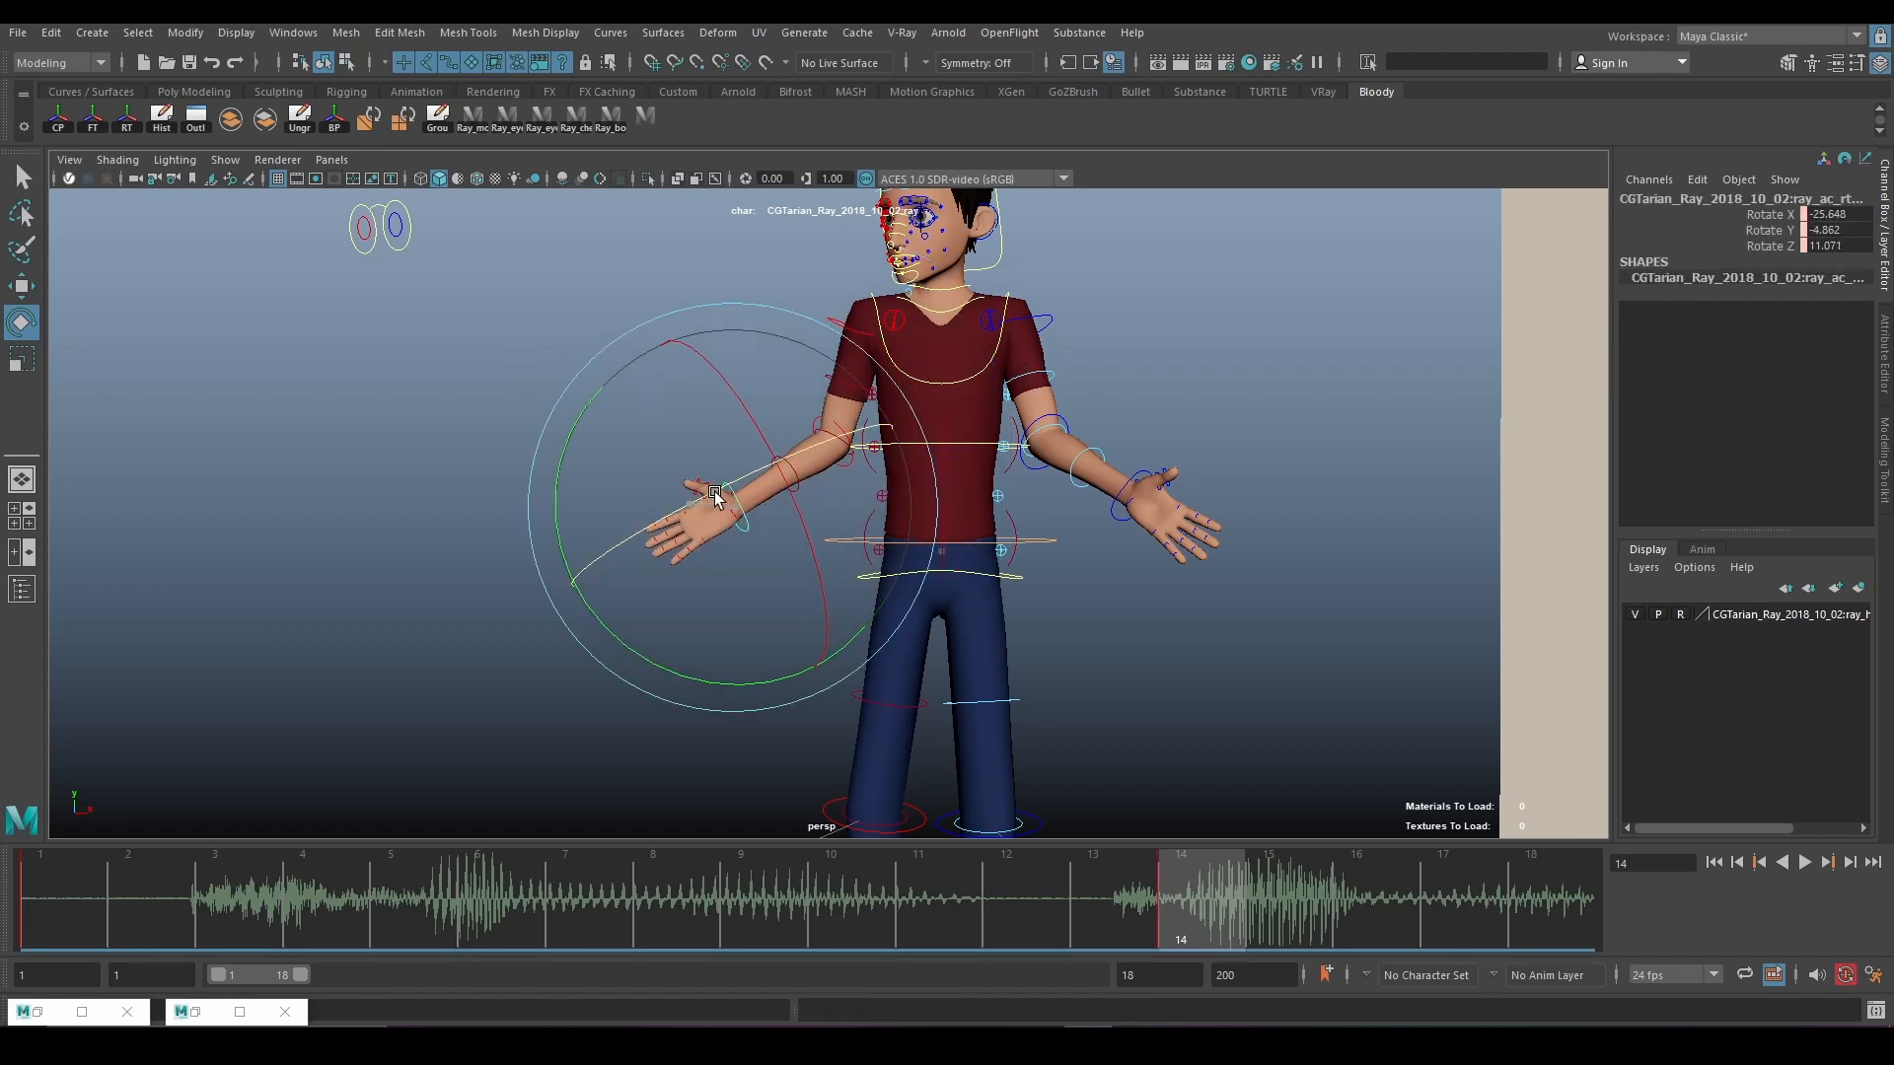
{"action": "left_click", "coordinate": [1200, 398]}
Face the head straight forward by setting the head control's Rotate X, Y and Z to 0.
{"action": "scroll", "coordinate": [1158, 465], "scroll_direction": "down", "scroll_amount": 3}
{"action": "left_click_drag", "start_coordinate": [1158, 464], "coordinate": [1091, 339], "text": "alt"}
{"action": "scroll", "coordinate": [1171, 482], "scroll_direction": "up", "scroll_amount": 2}
{"action": "scroll", "coordinate": [874, 627], "scroll_direction": "up", "scroll_amount": 3}
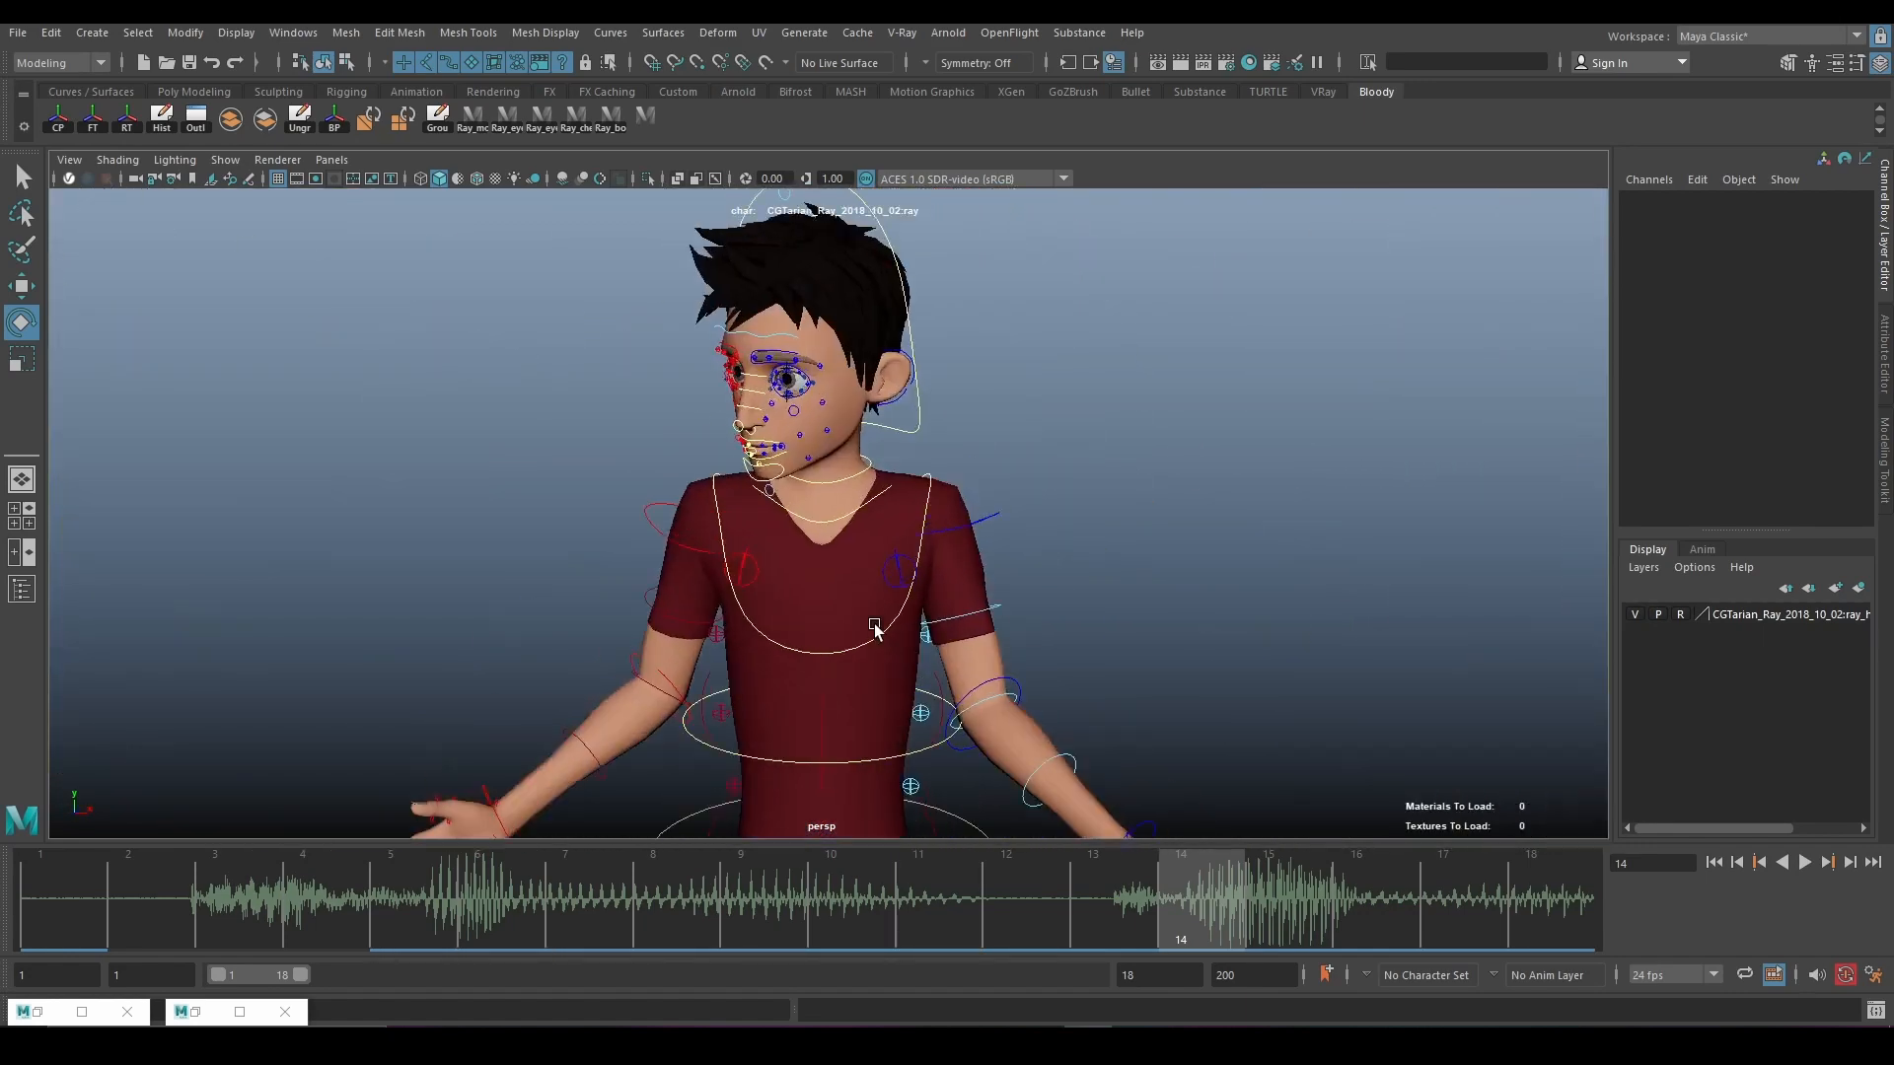
{"action": "left_click", "coordinate": [922, 403]}
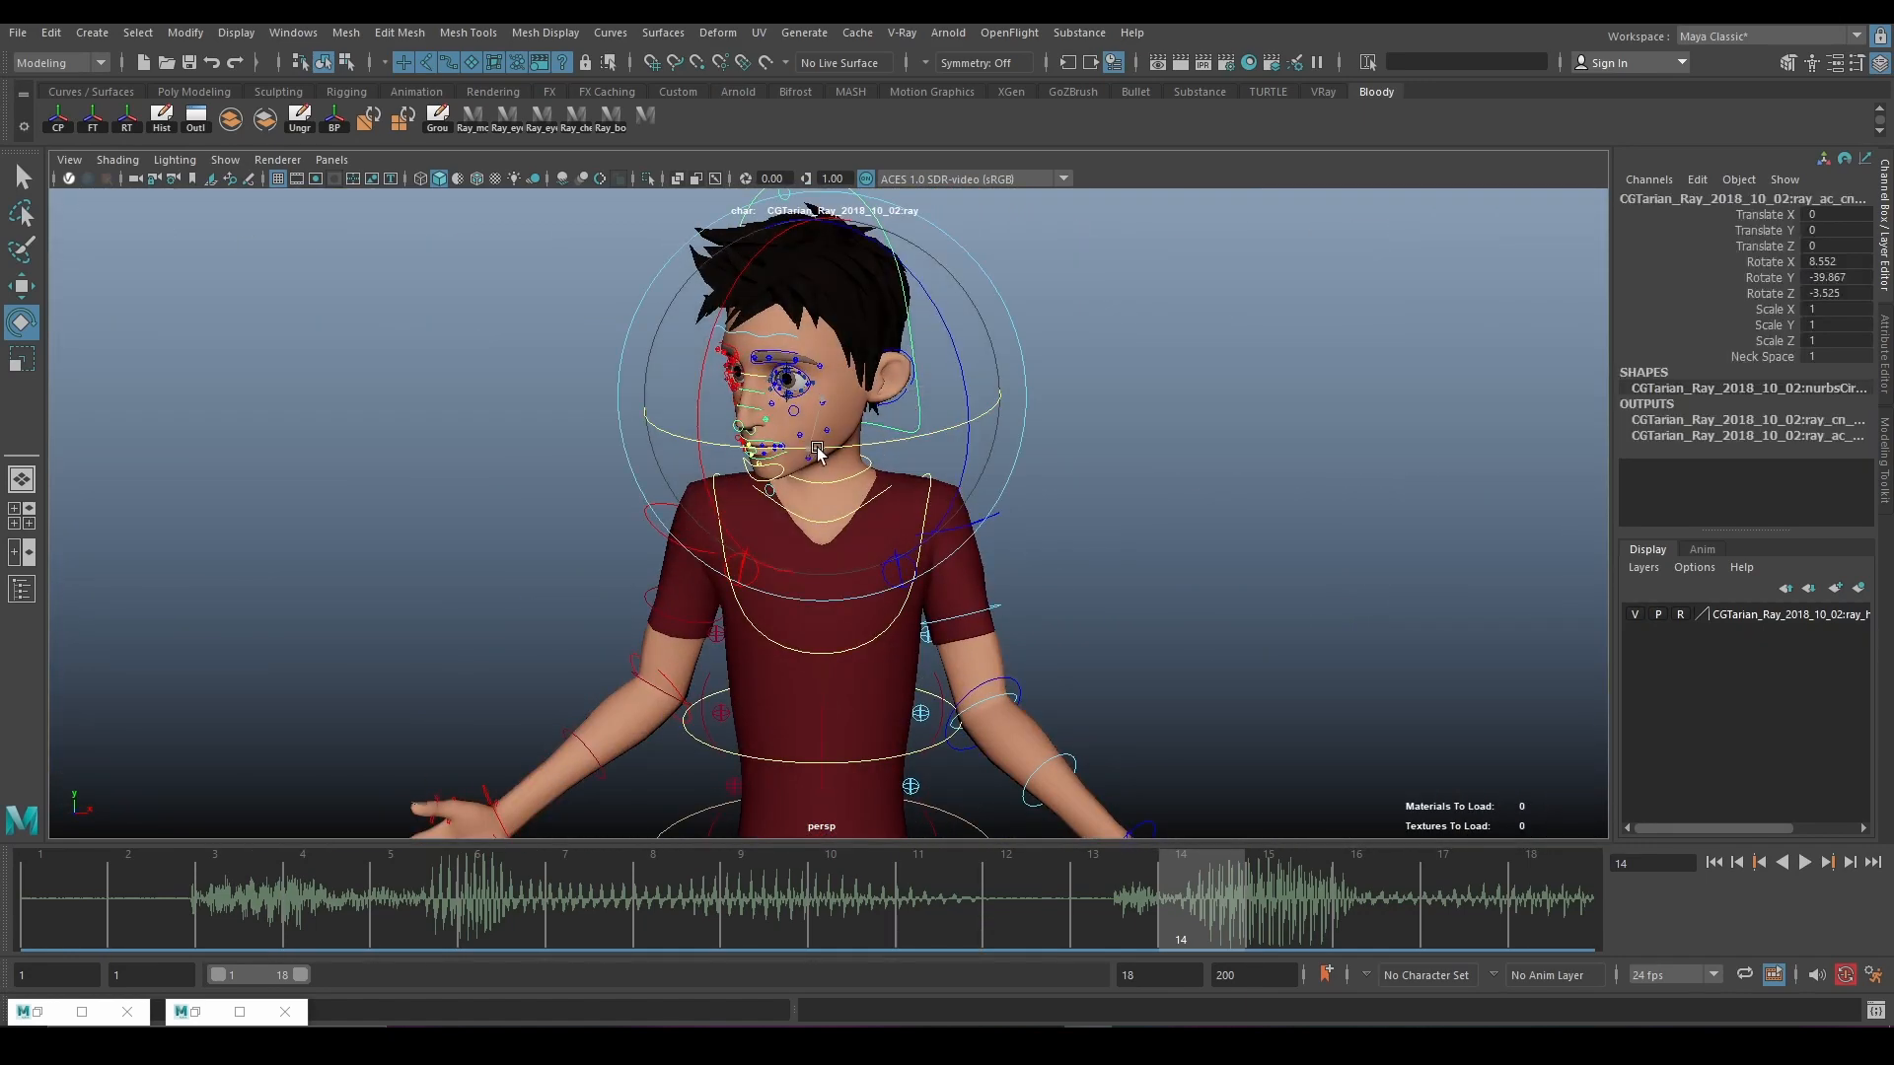
{"action": "left_click_drag", "start_coordinate": [817, 452], "coordinate": [909, 450]}
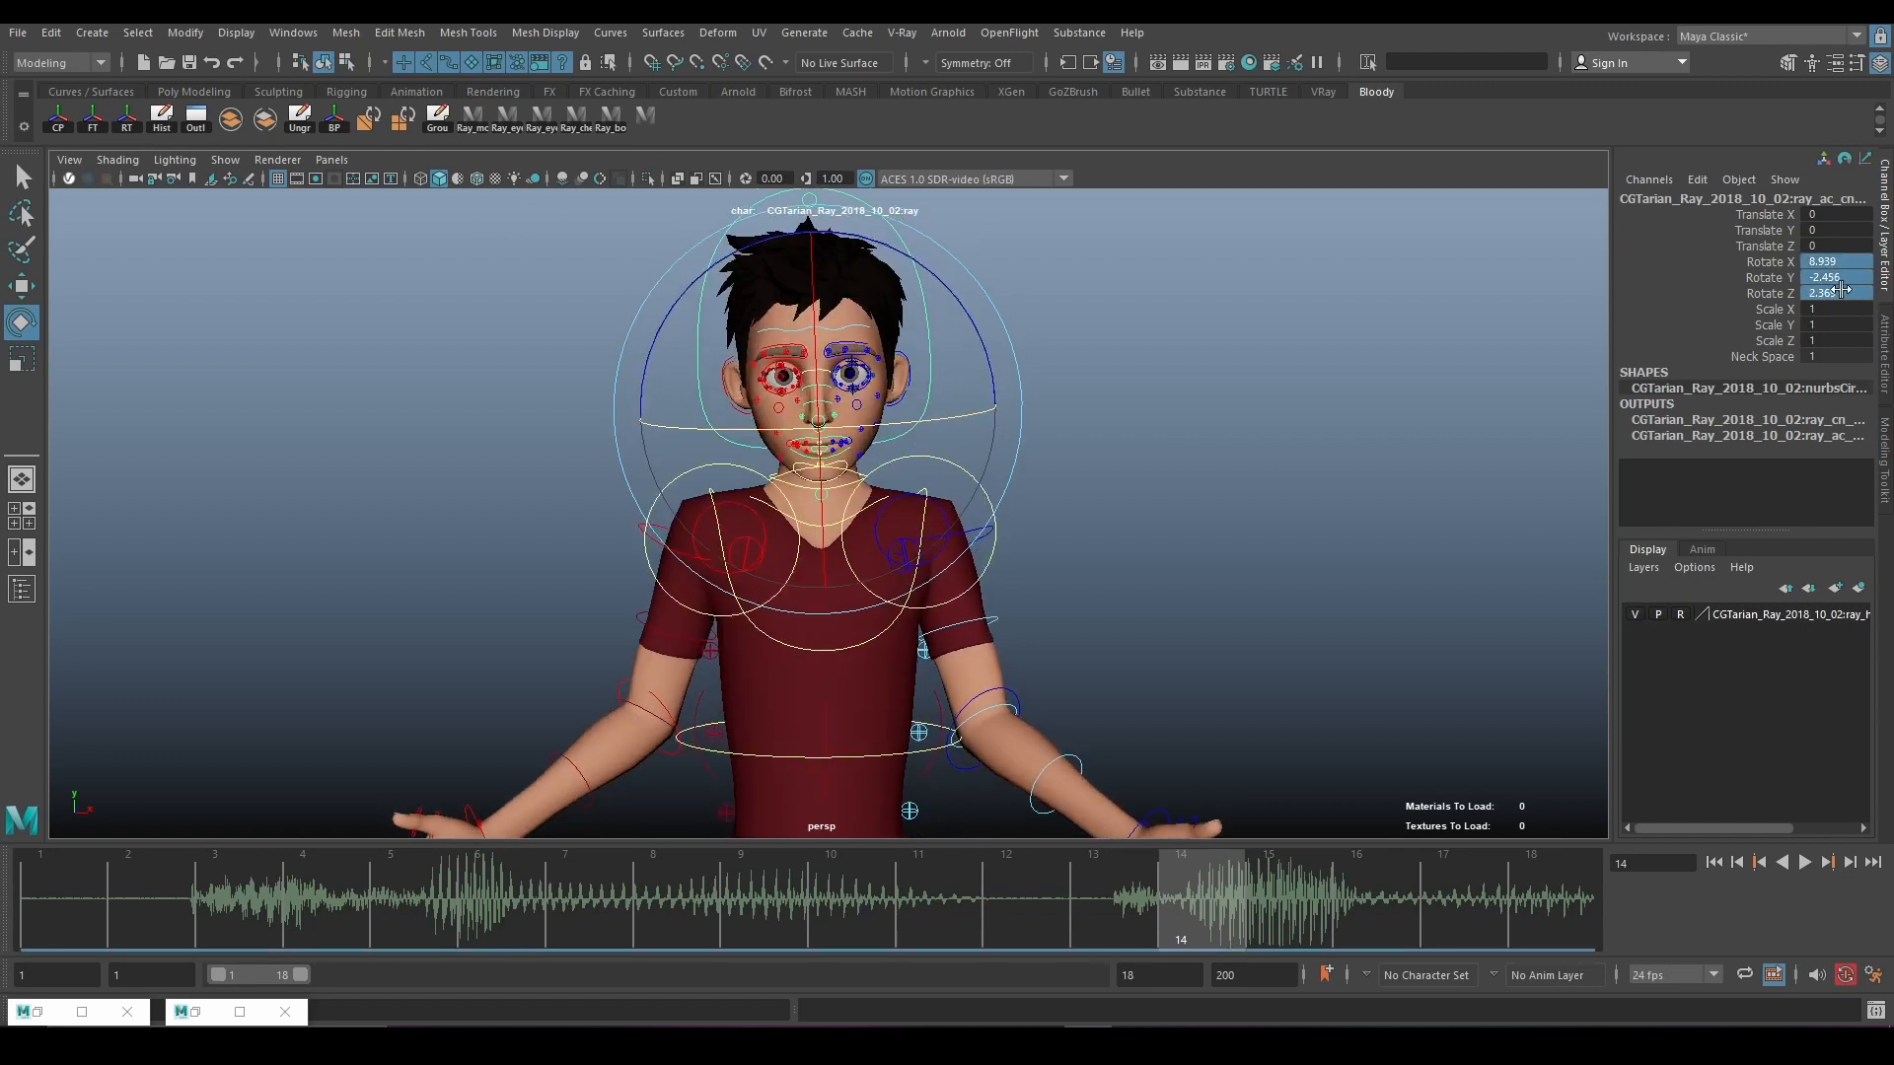
{"action": "key", "text": "Return"}
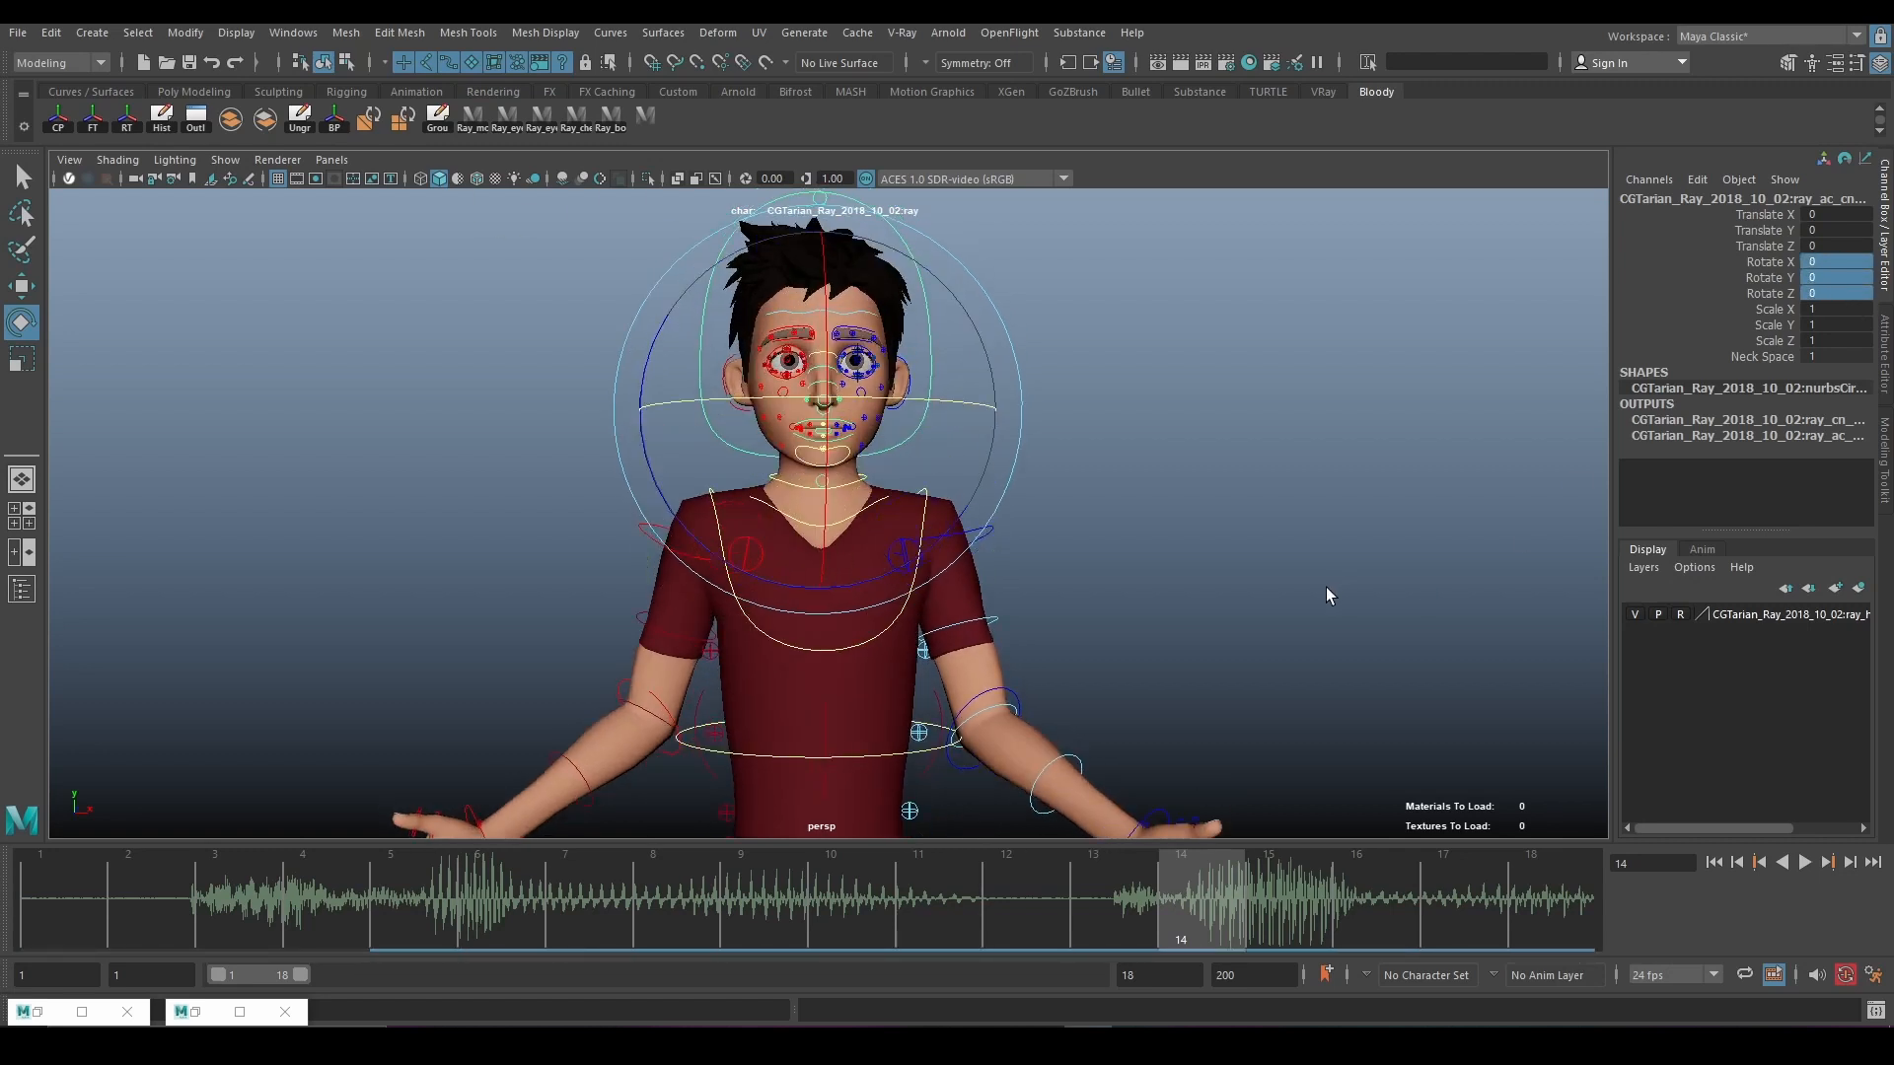
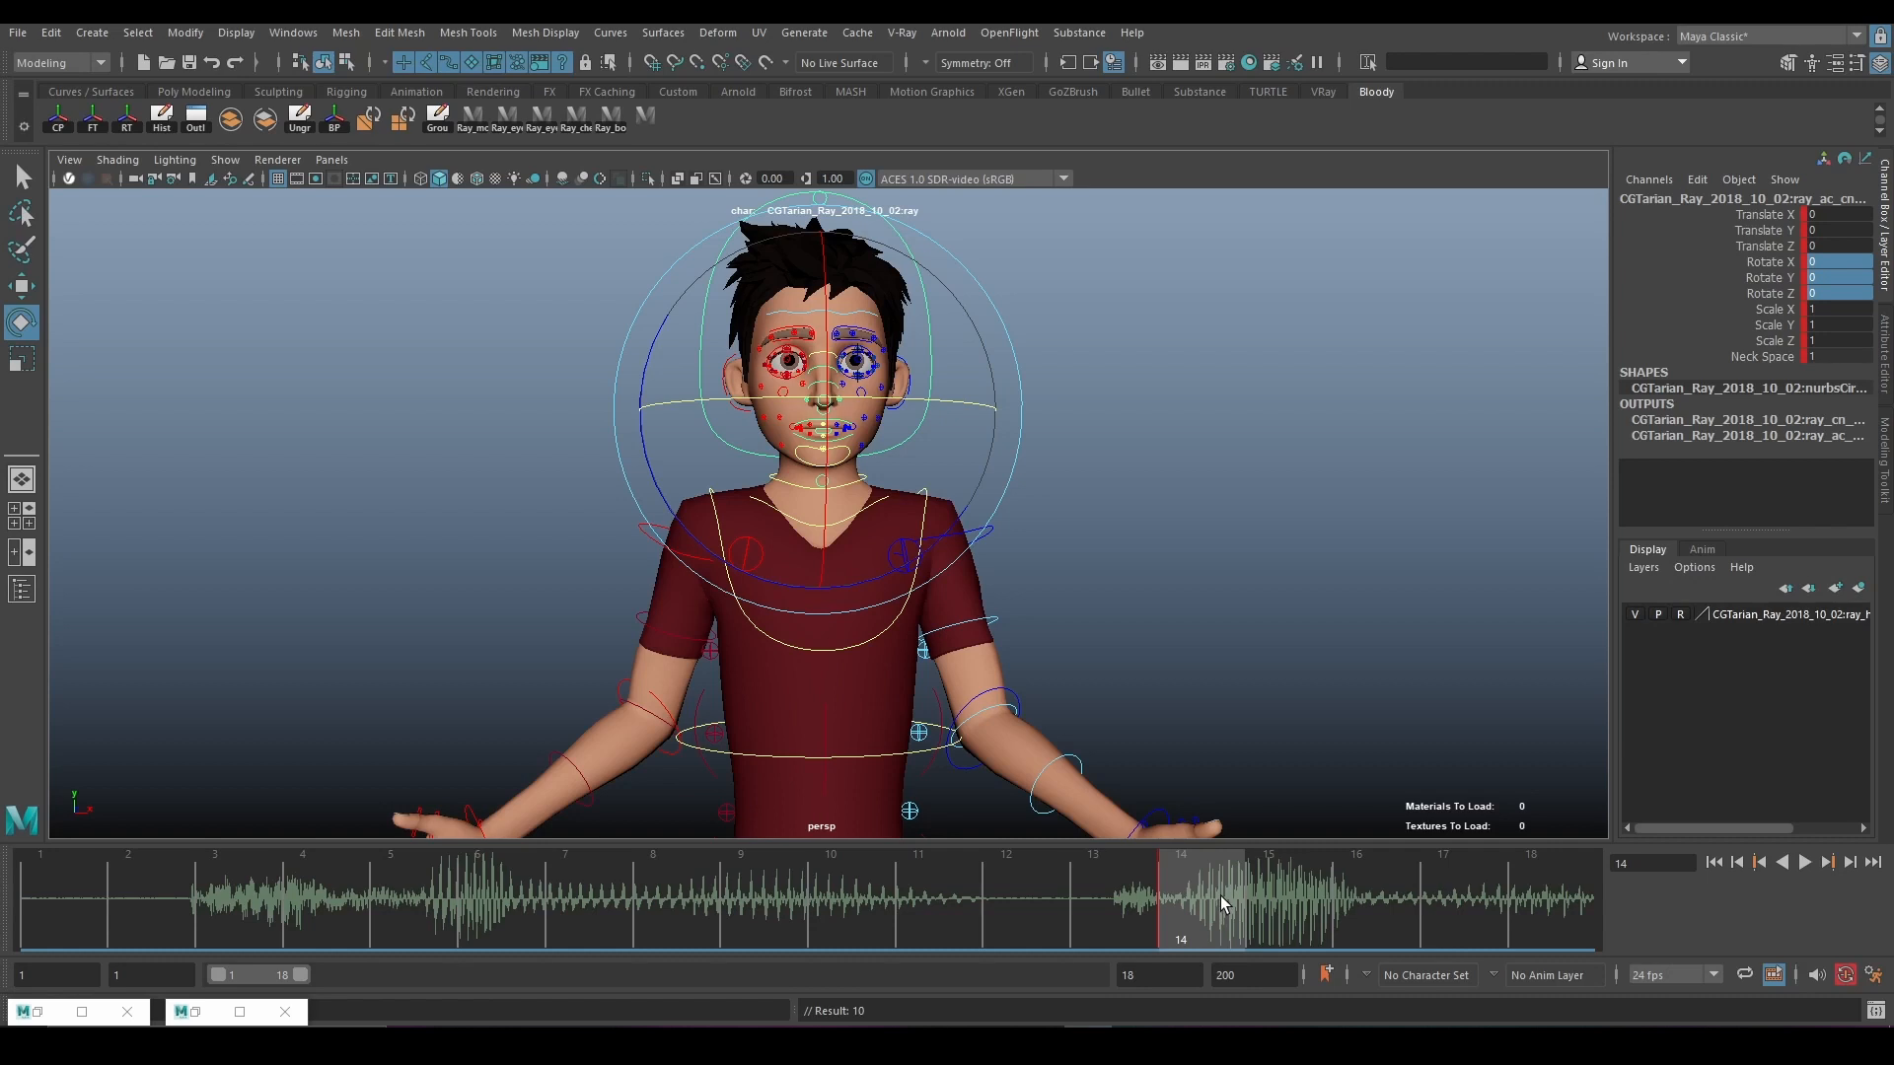
At frame 1, turn the head to about X 5.1, Y -31.4, Z 0.4, key it, and return to frame 14.
{"action": "left_click", "coordinate": [1107, 779]}
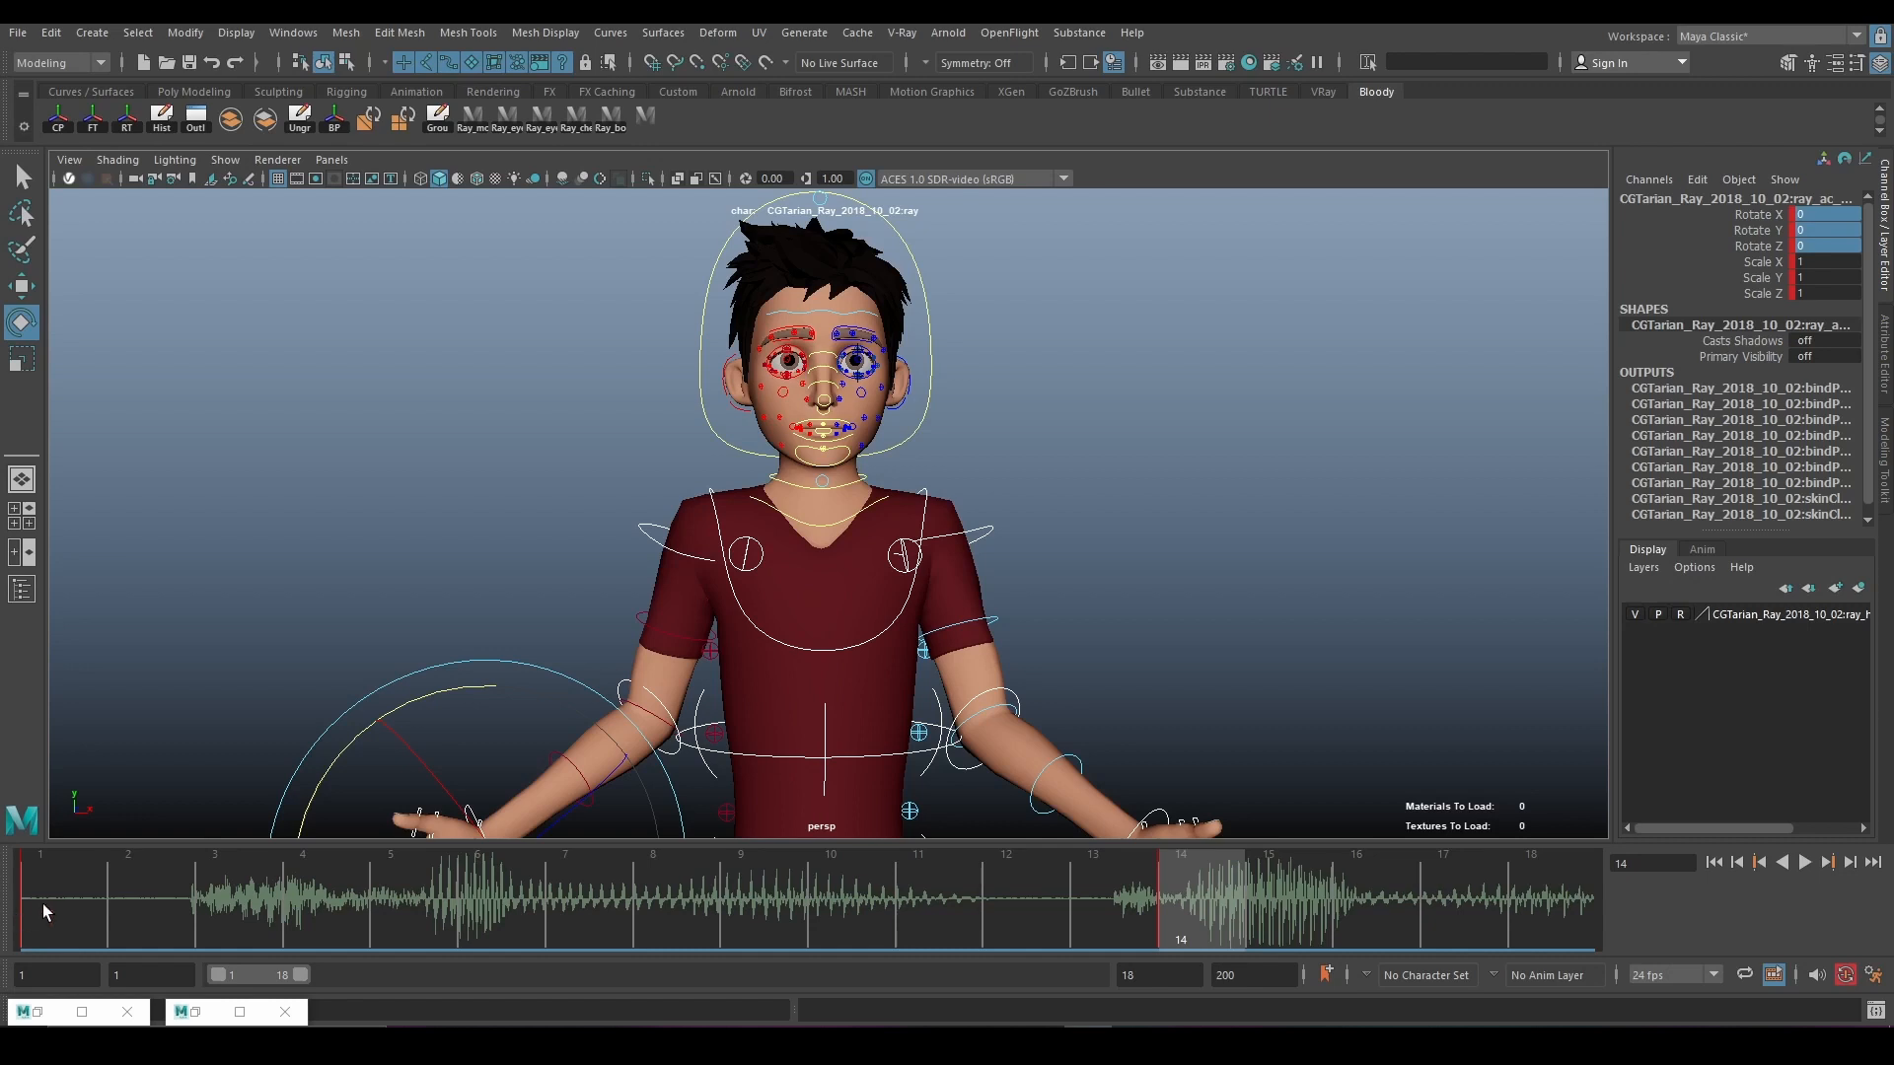
{"action": "left_click", "coordinate": [928, 421]}
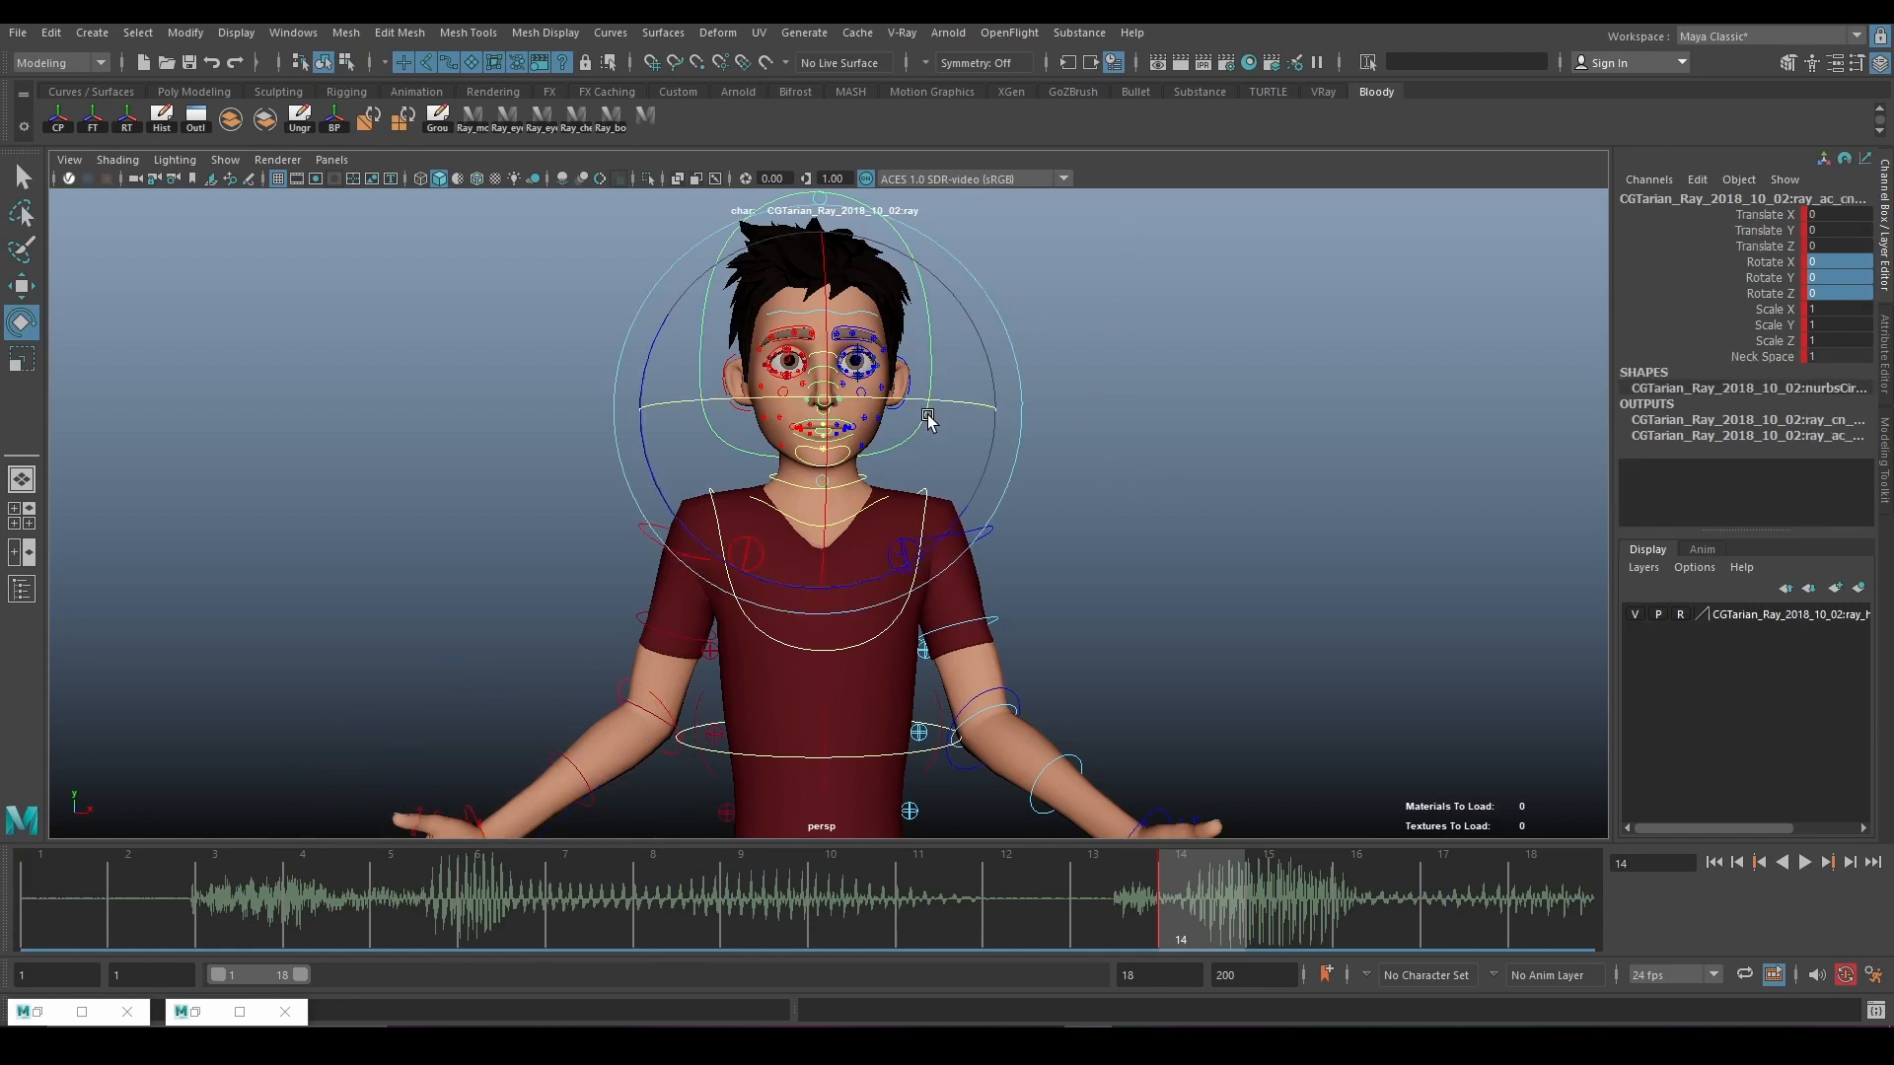
{"action": "left_click", "coordinate": [85, 898]}
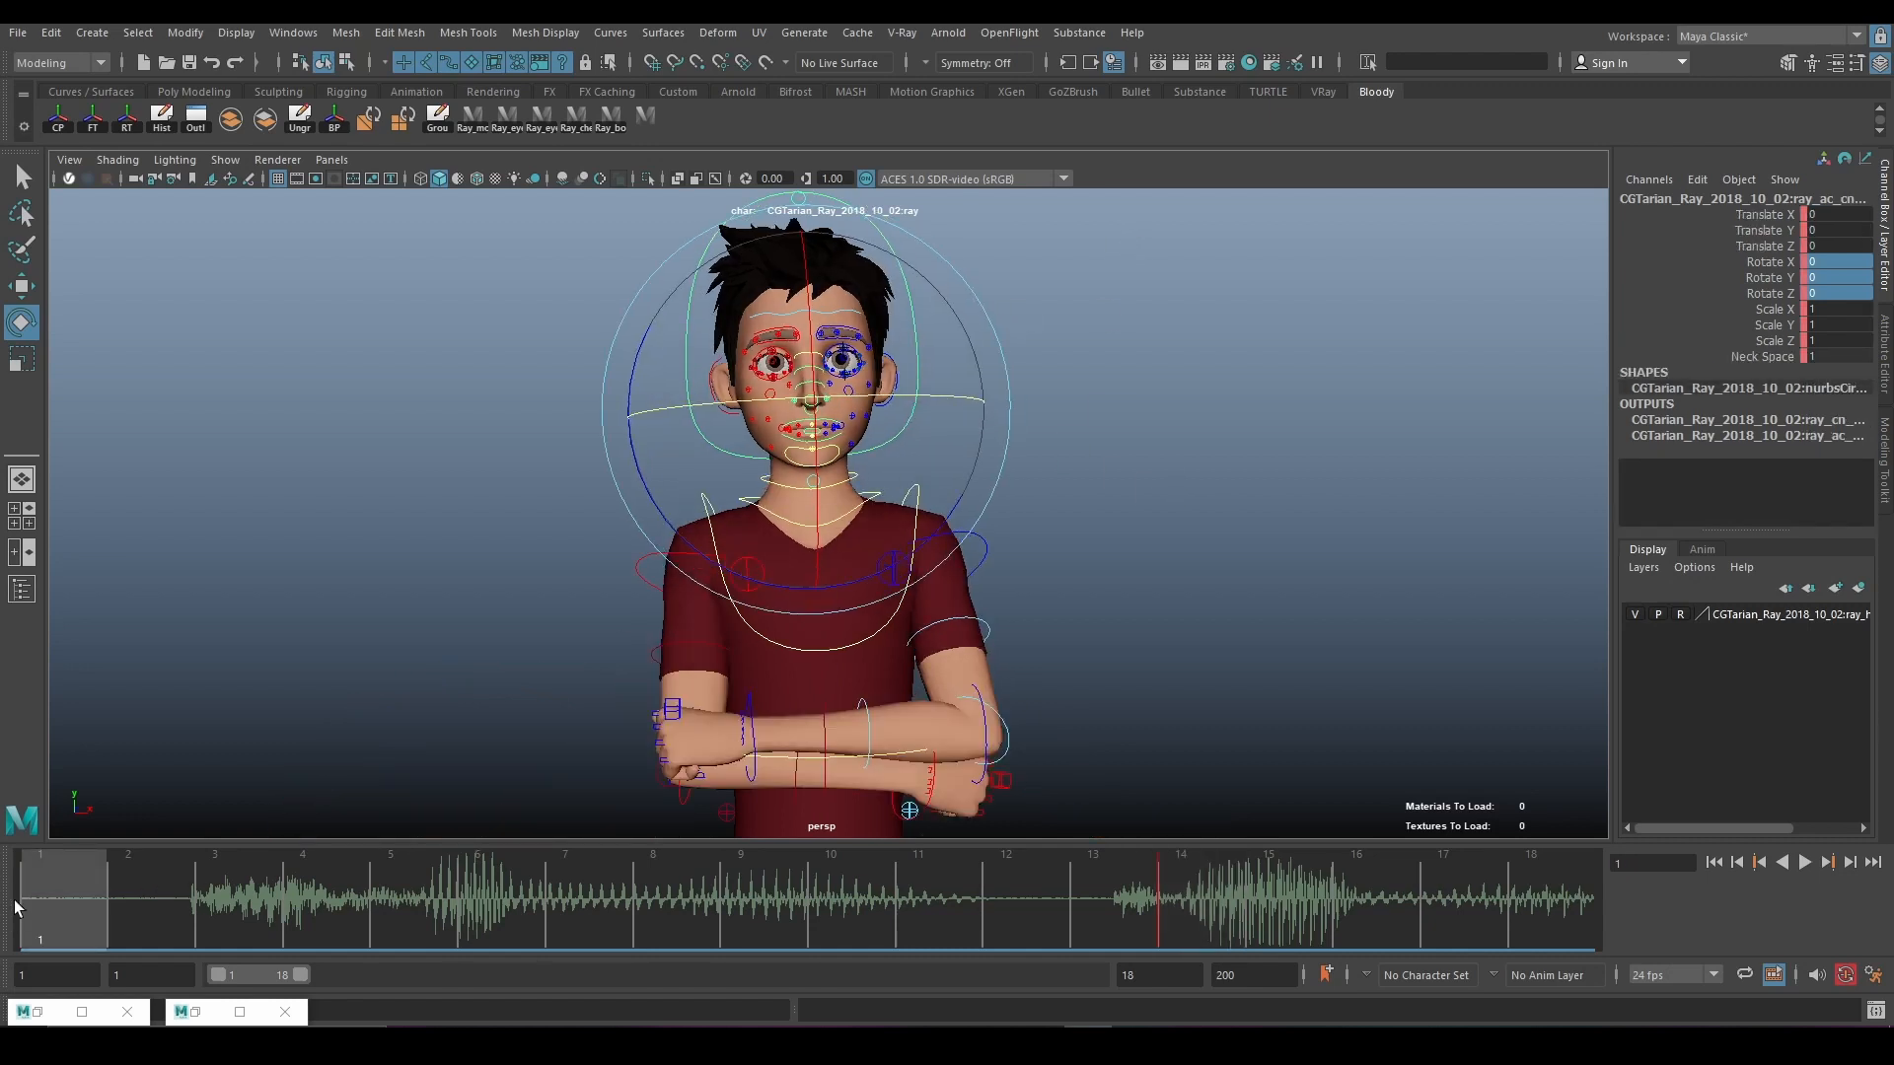
{"action": "left_click_drag", "start_coordinate": [690, 534], "coordinate": [820, 507]}
{"action": "scroll", "coordinate": [821, 507], "scroll_direction": "down", "scroll_amount": 5}
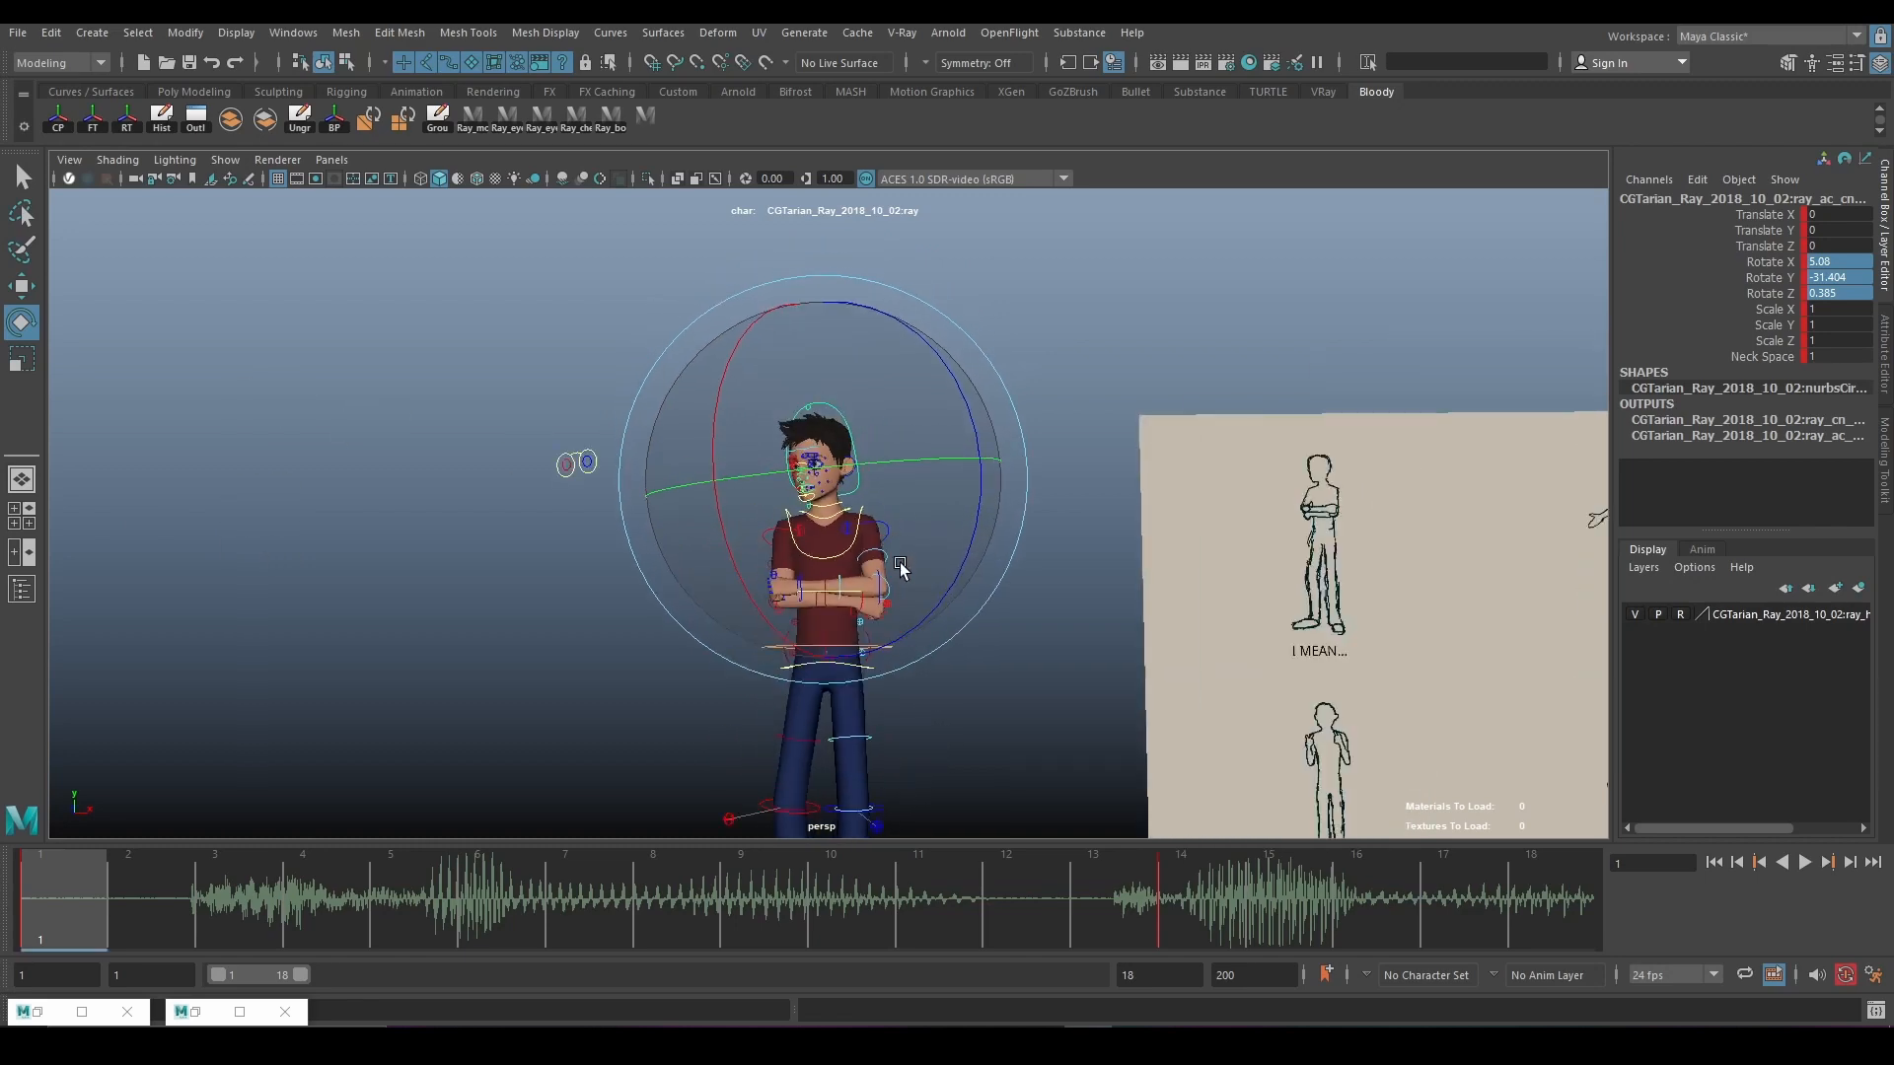
{"action": "scroll", "coordinate": [906, 499], "scroll_direction": "up", "scroll_amount": 3}
{"action": "left_click_drag", "start_coordinate": [82, 922], "coordinate": [1182, 843]}
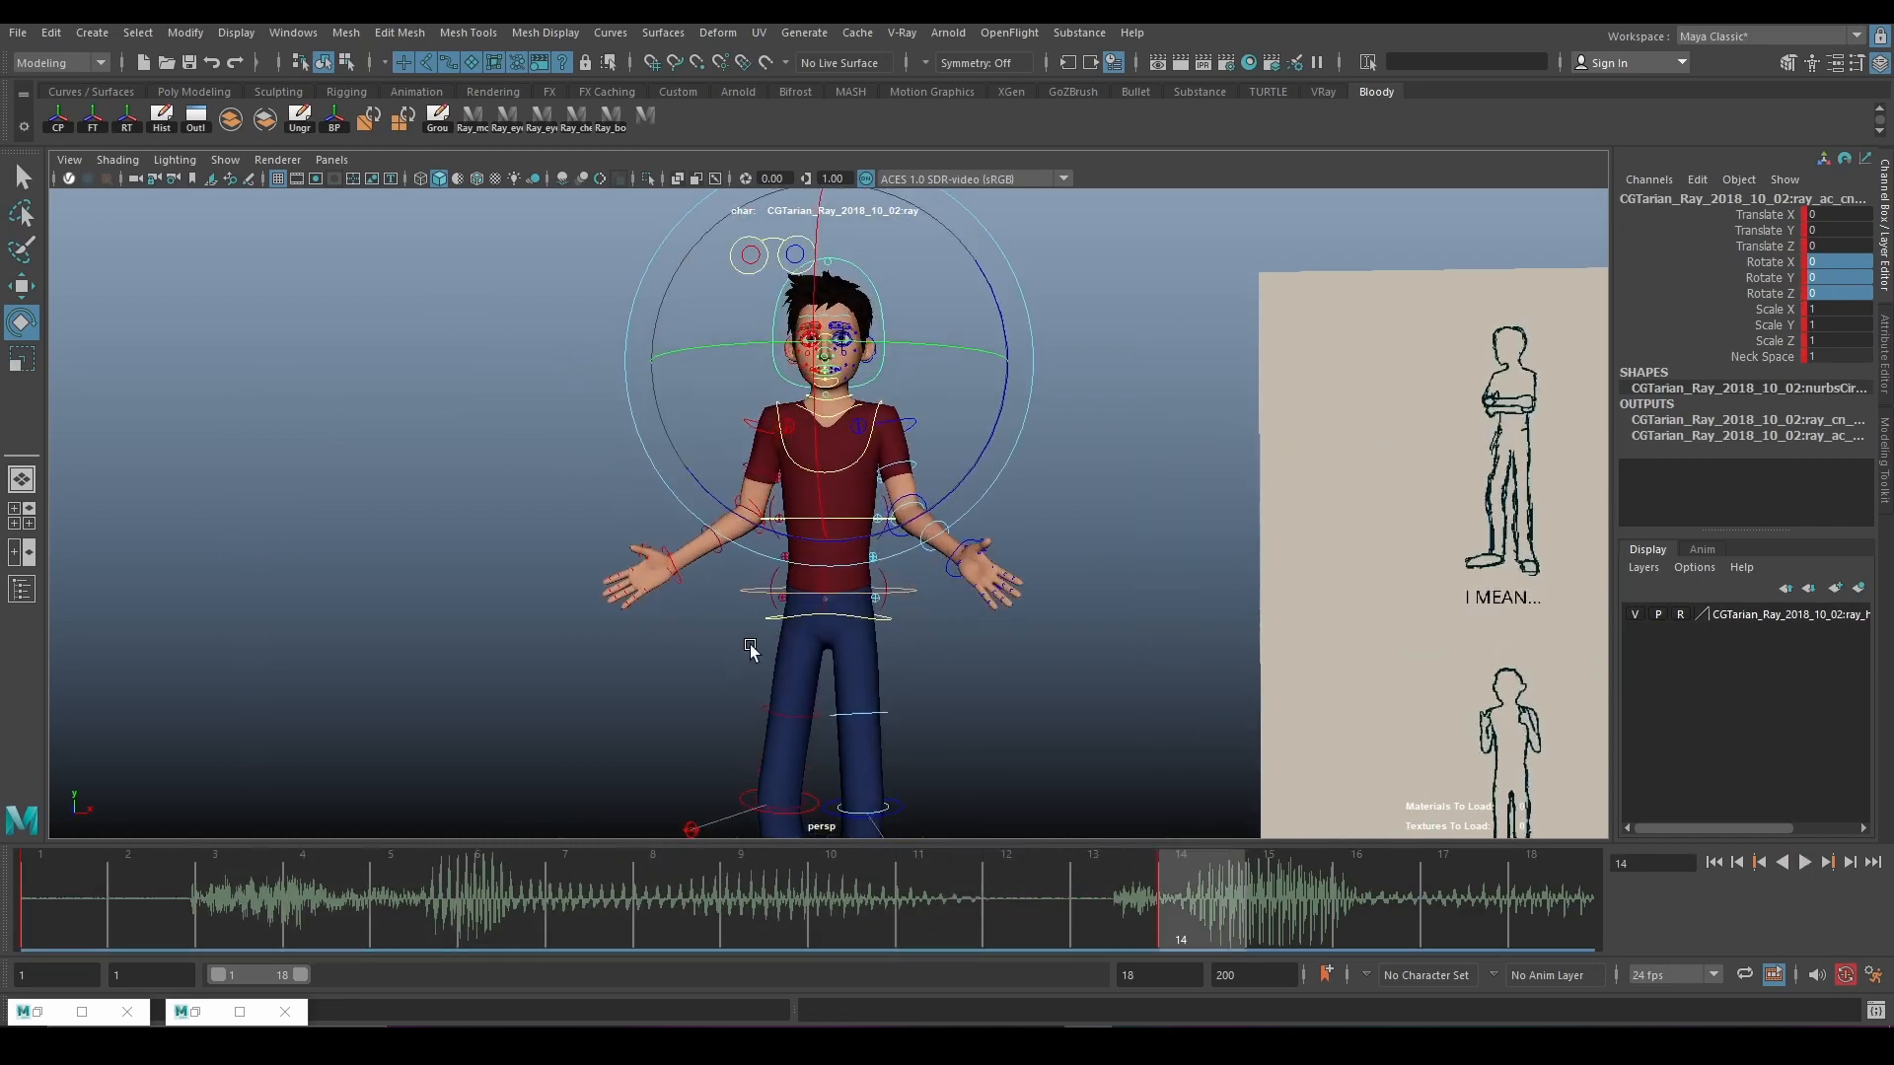
Move the right foot control to about -0.175 in Translate X and 0.144 in Translate Z.
{"action": "scroll", "coordinate": [778, 656], "scroll_direction": "down", "scroll_amount": 3}
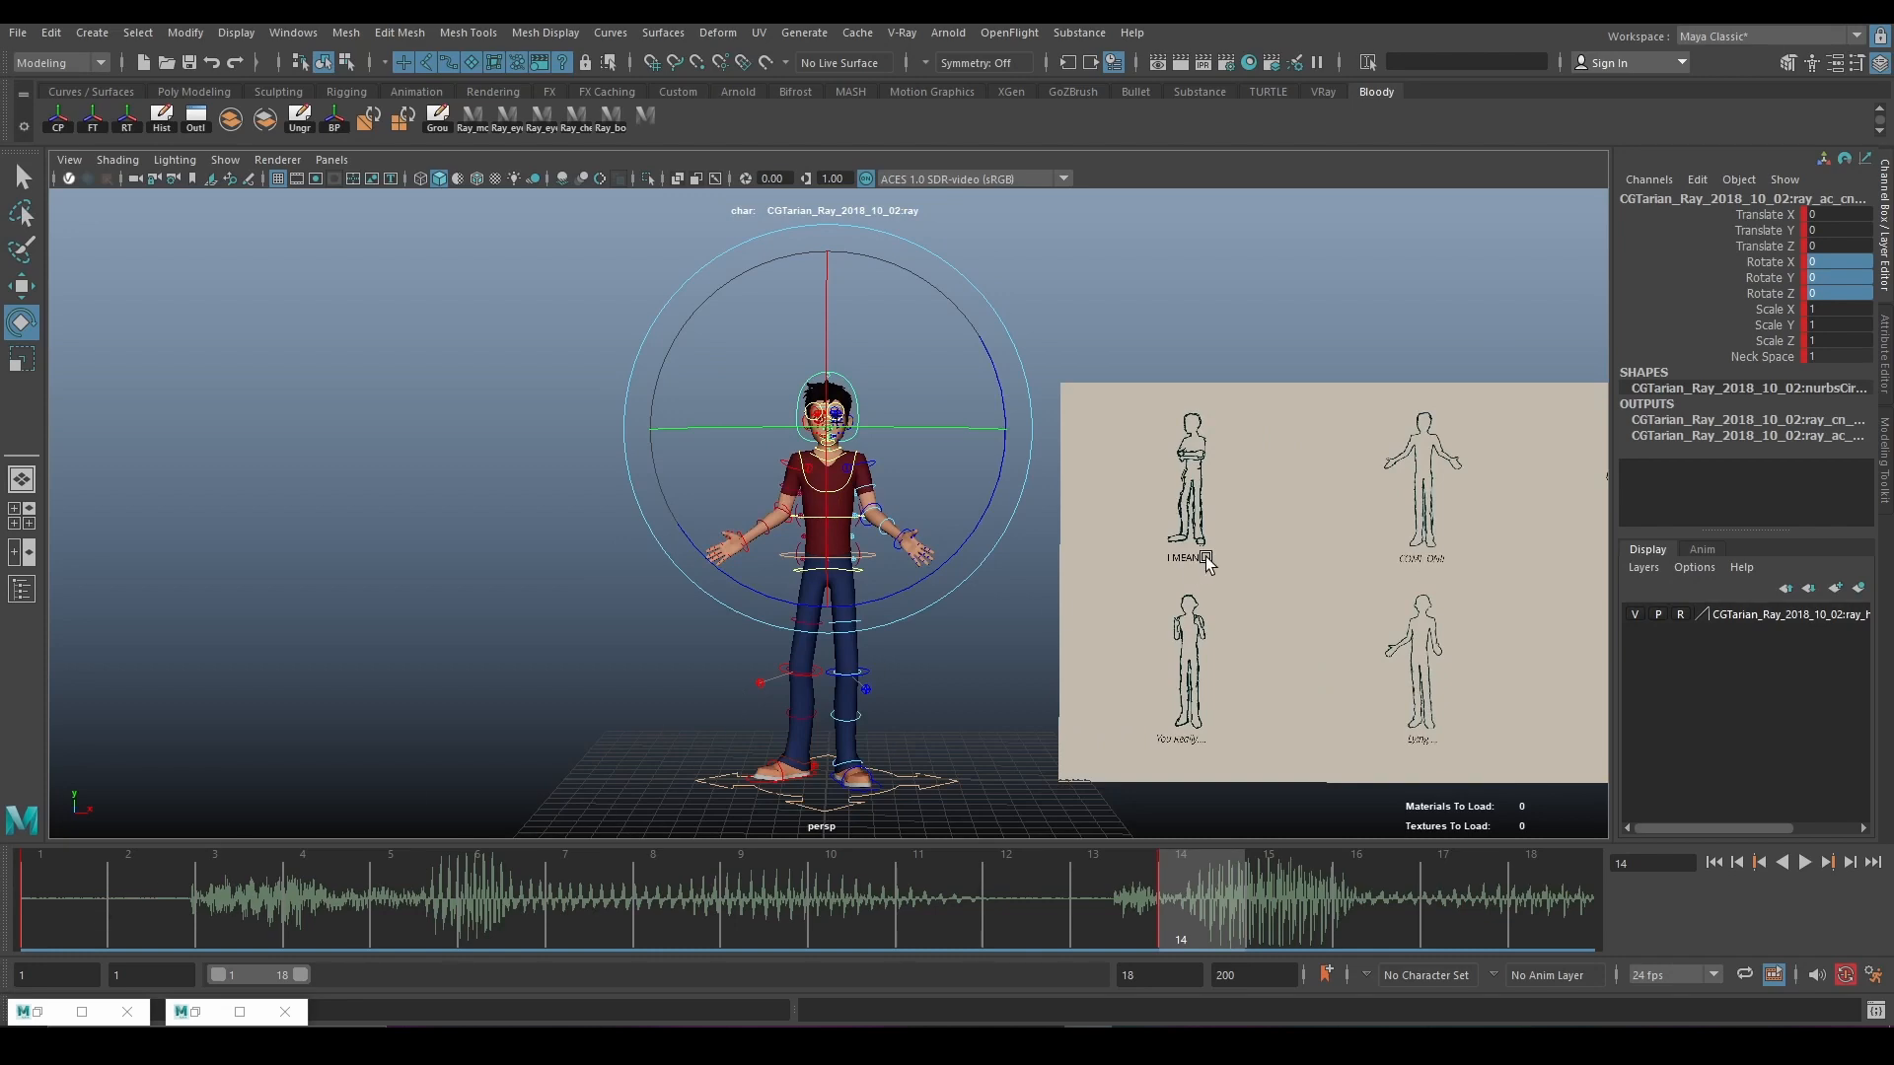
{"action": "scroll", "coordinate": [1022, 695], "scroll_direction": "up", "scroll_amount": 3}
{"action": "middle_click_drag", "start_coordinate": [1023, 706], "coordinate": [1010, 524], "text": "alt"}
{"action": "scroll", "coordinate": [1004, 567], "scroll_direction": "down", "scroll_amount": 3}
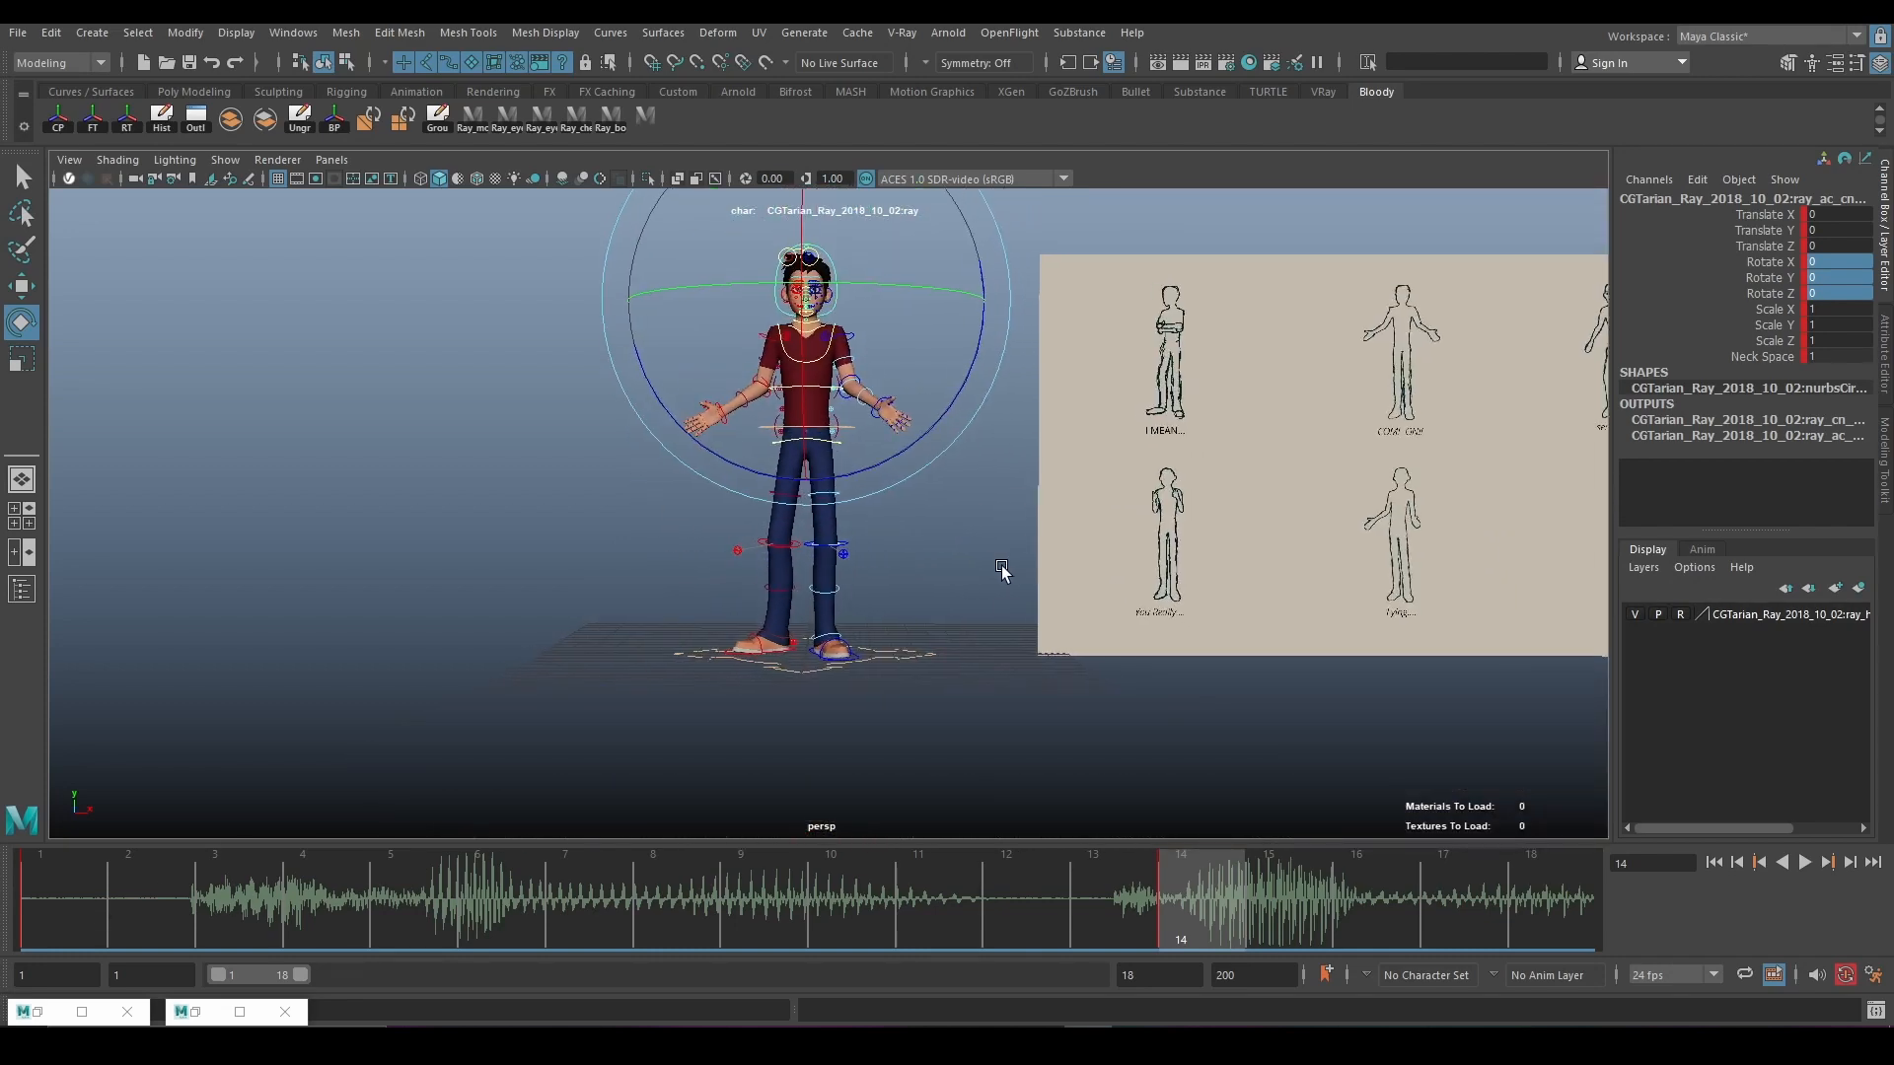
{"action": "scroll", "coordinate": [967, 637], "scroll_direction": "up", "scroll_amount": 5}
{"action": "left_click", "coordinate": [715, 770]}
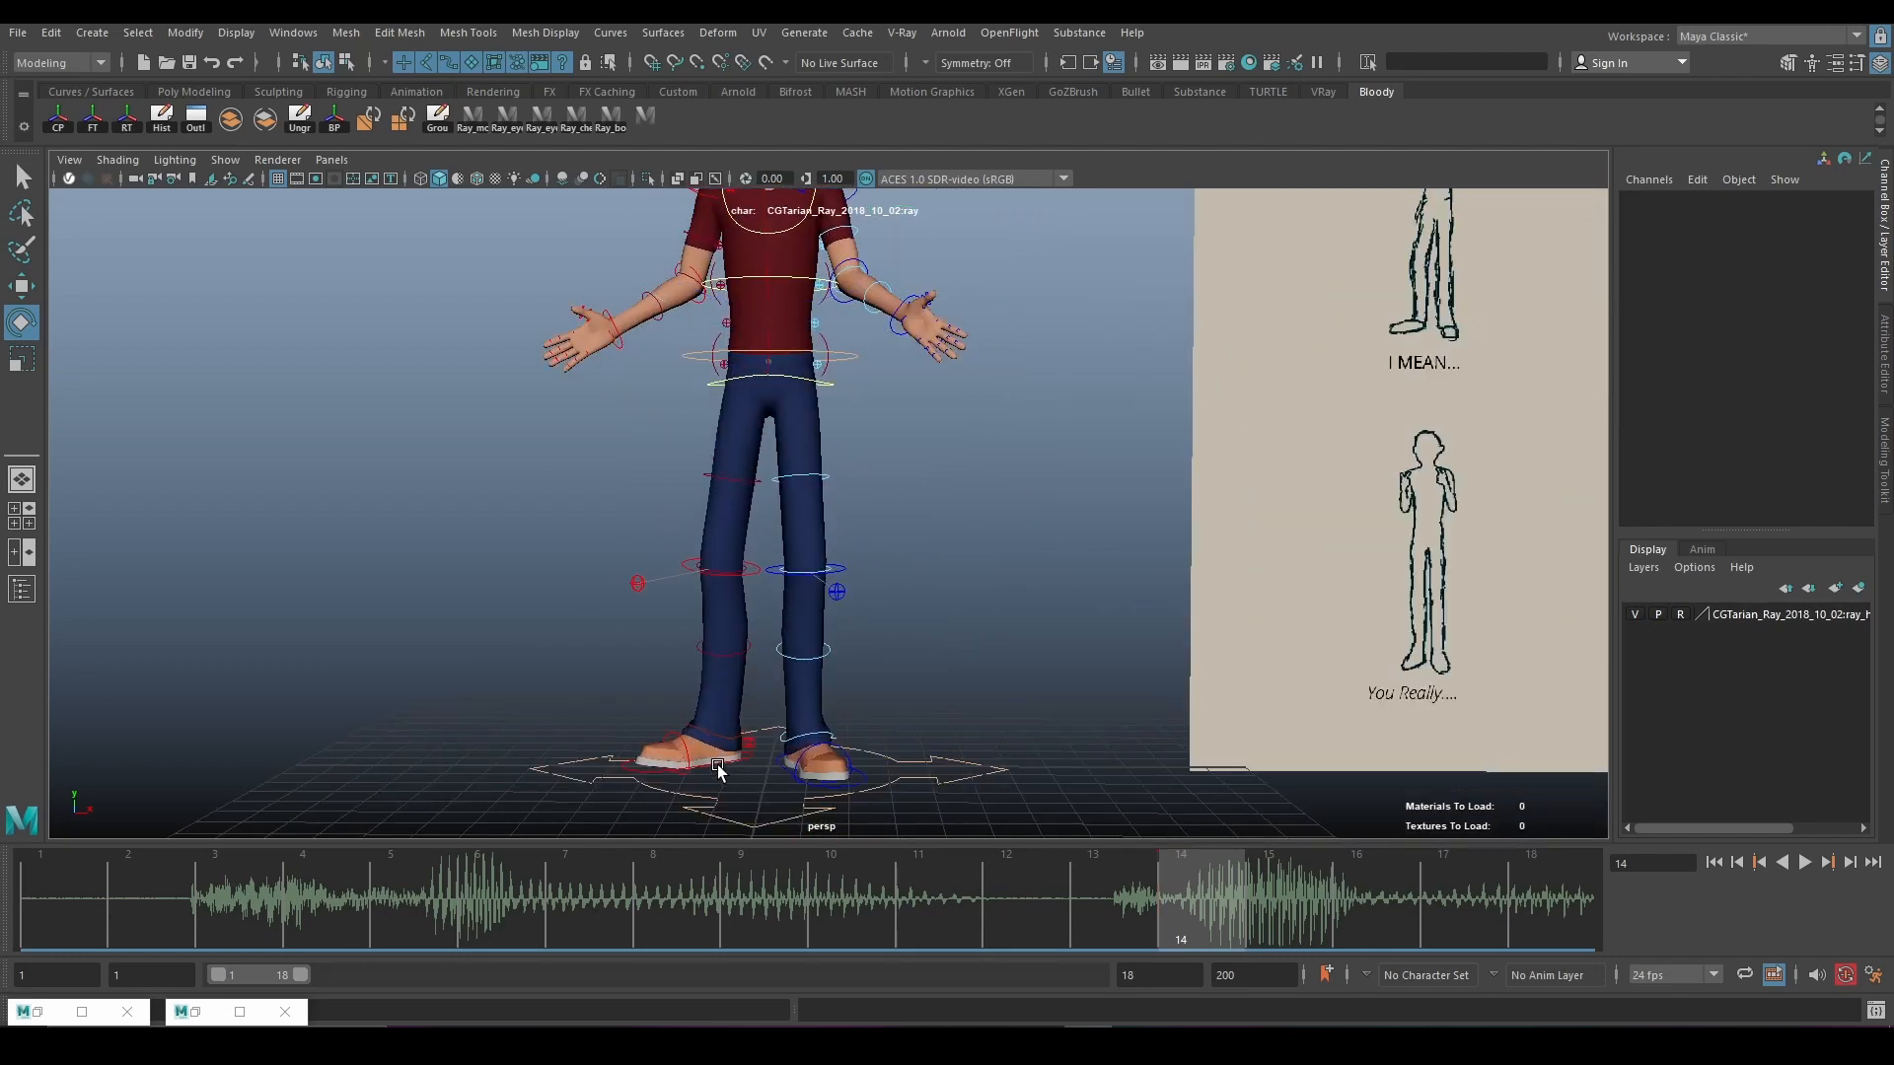
{"action": "left_click", "coordinate": [717, 766]}
{"action": "scroll", "coordinate": [714, 769], "scroll_direction": "up", "scroll_amount": 2}
{"action": "left_click_drag", "start_coordinate": [708, 784], "coordinate": [762, 764], "text": "alt"}
{"action": "middle_click_drag", "start_coordinate": [762, 764], "coordinate": [764, 665], "text": "alt"}
{"action": "left_click_drag", "start_coordinate": [764, 665], "coordinate": [853, 696], "text": "alt"}
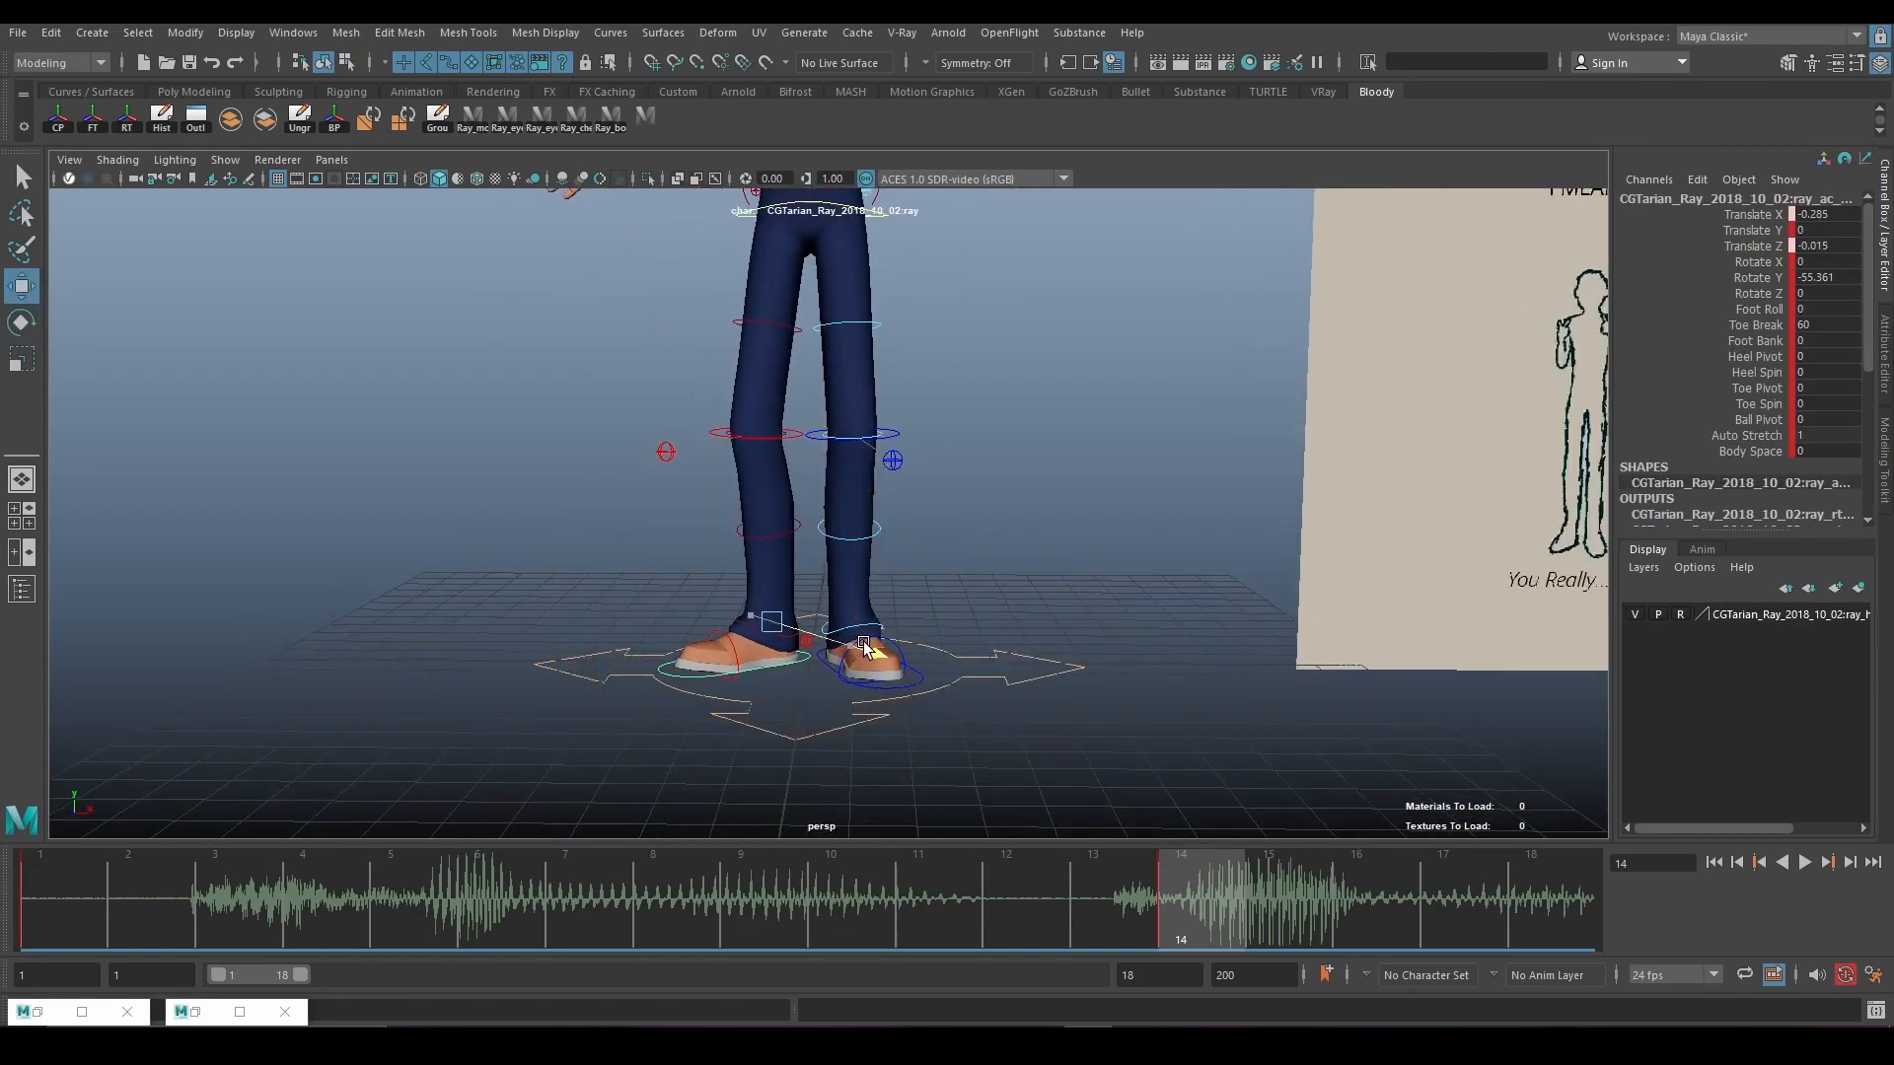
Turn the right foot to point more forward, with Rotate Y at about -22.7.
{"action": "key", "text": "e"}
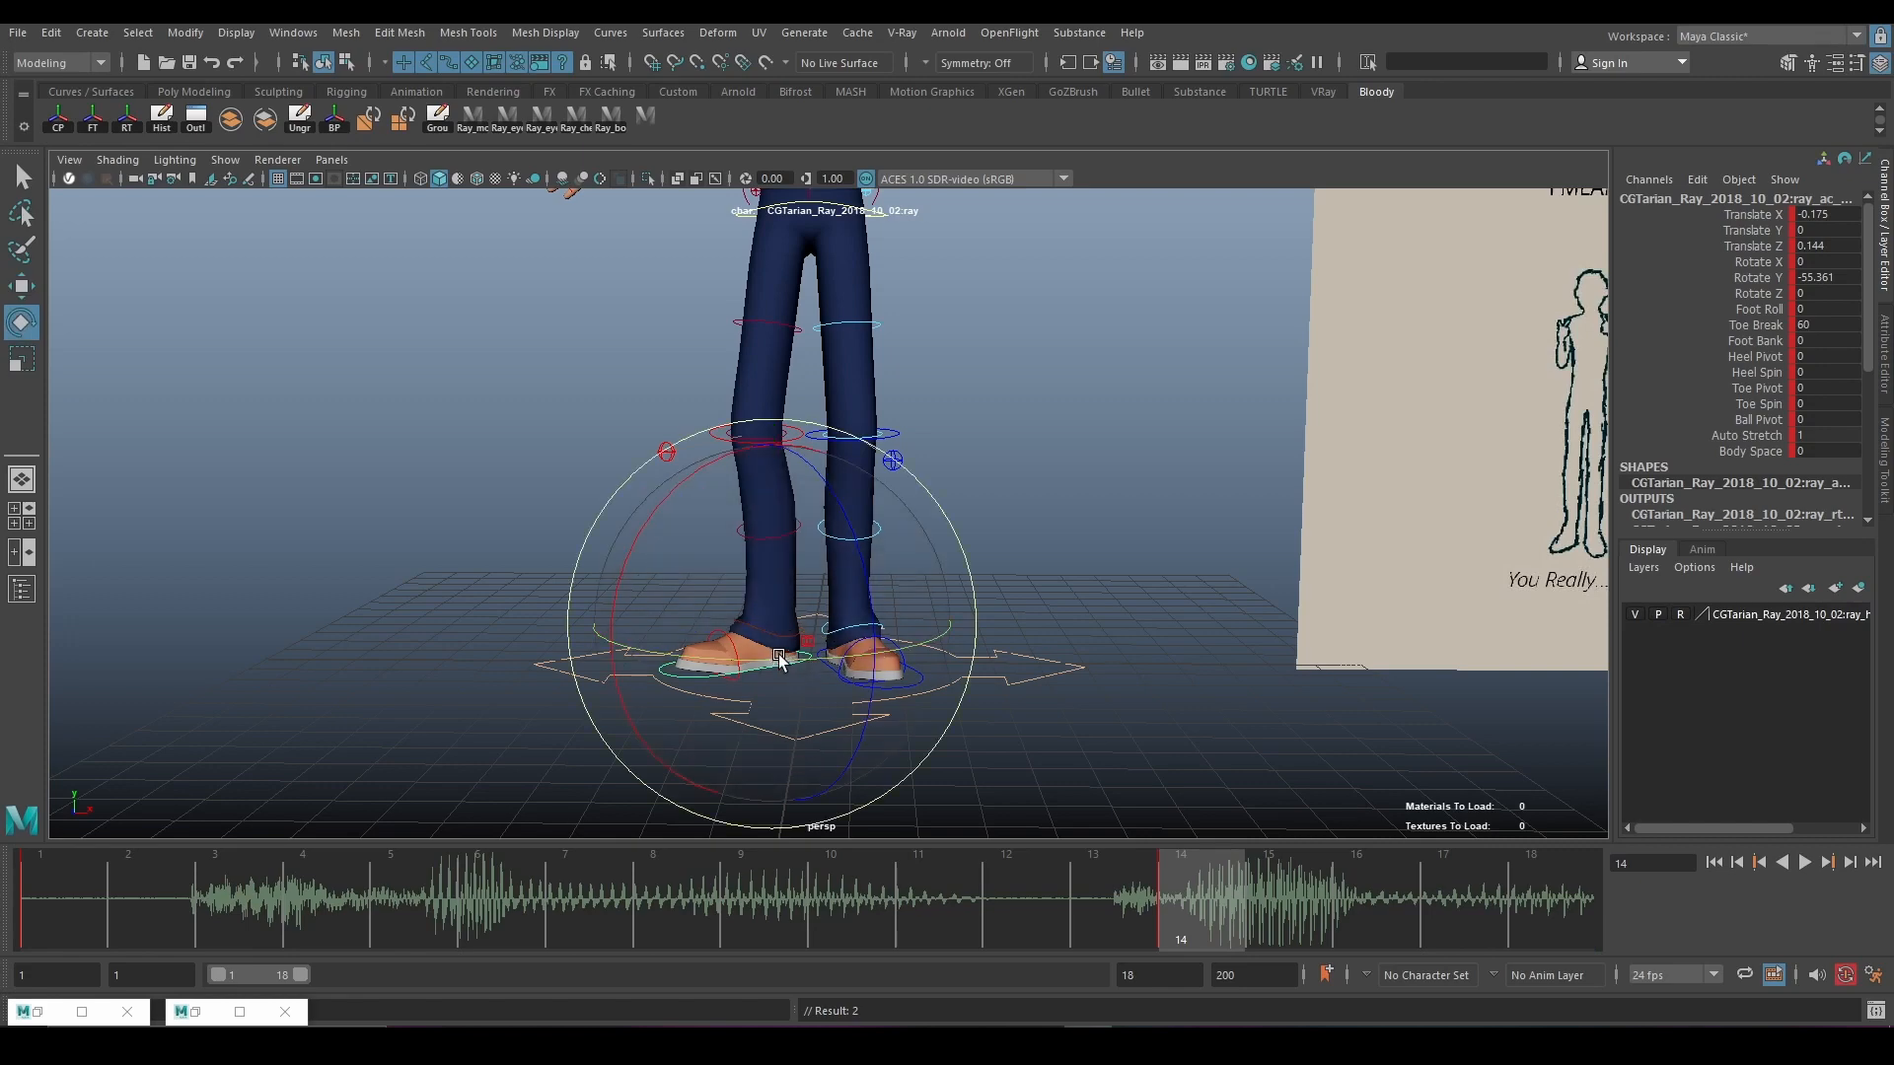
{"action": "left_click_drag", "start_coordinate": [778, 654], "coordinate": [878, 664]}
{"action": "scroll", "coordinate": [905, 621], "scroll_direction": "down", "scroll_amount": 4}
{"action": "middle_click_drag", "start_coordinate": [905, 622], "coordinate": [951, 717], "text": "alt"}
{"action": "left_click_drag", "start_coordinate": [951, 717], "coordinate": [1042, 650], "text": "alt"}
{"action": "scroll", "coordinate": [1042, 651], "scroll_direction": "down", "scroll_amount": 5}
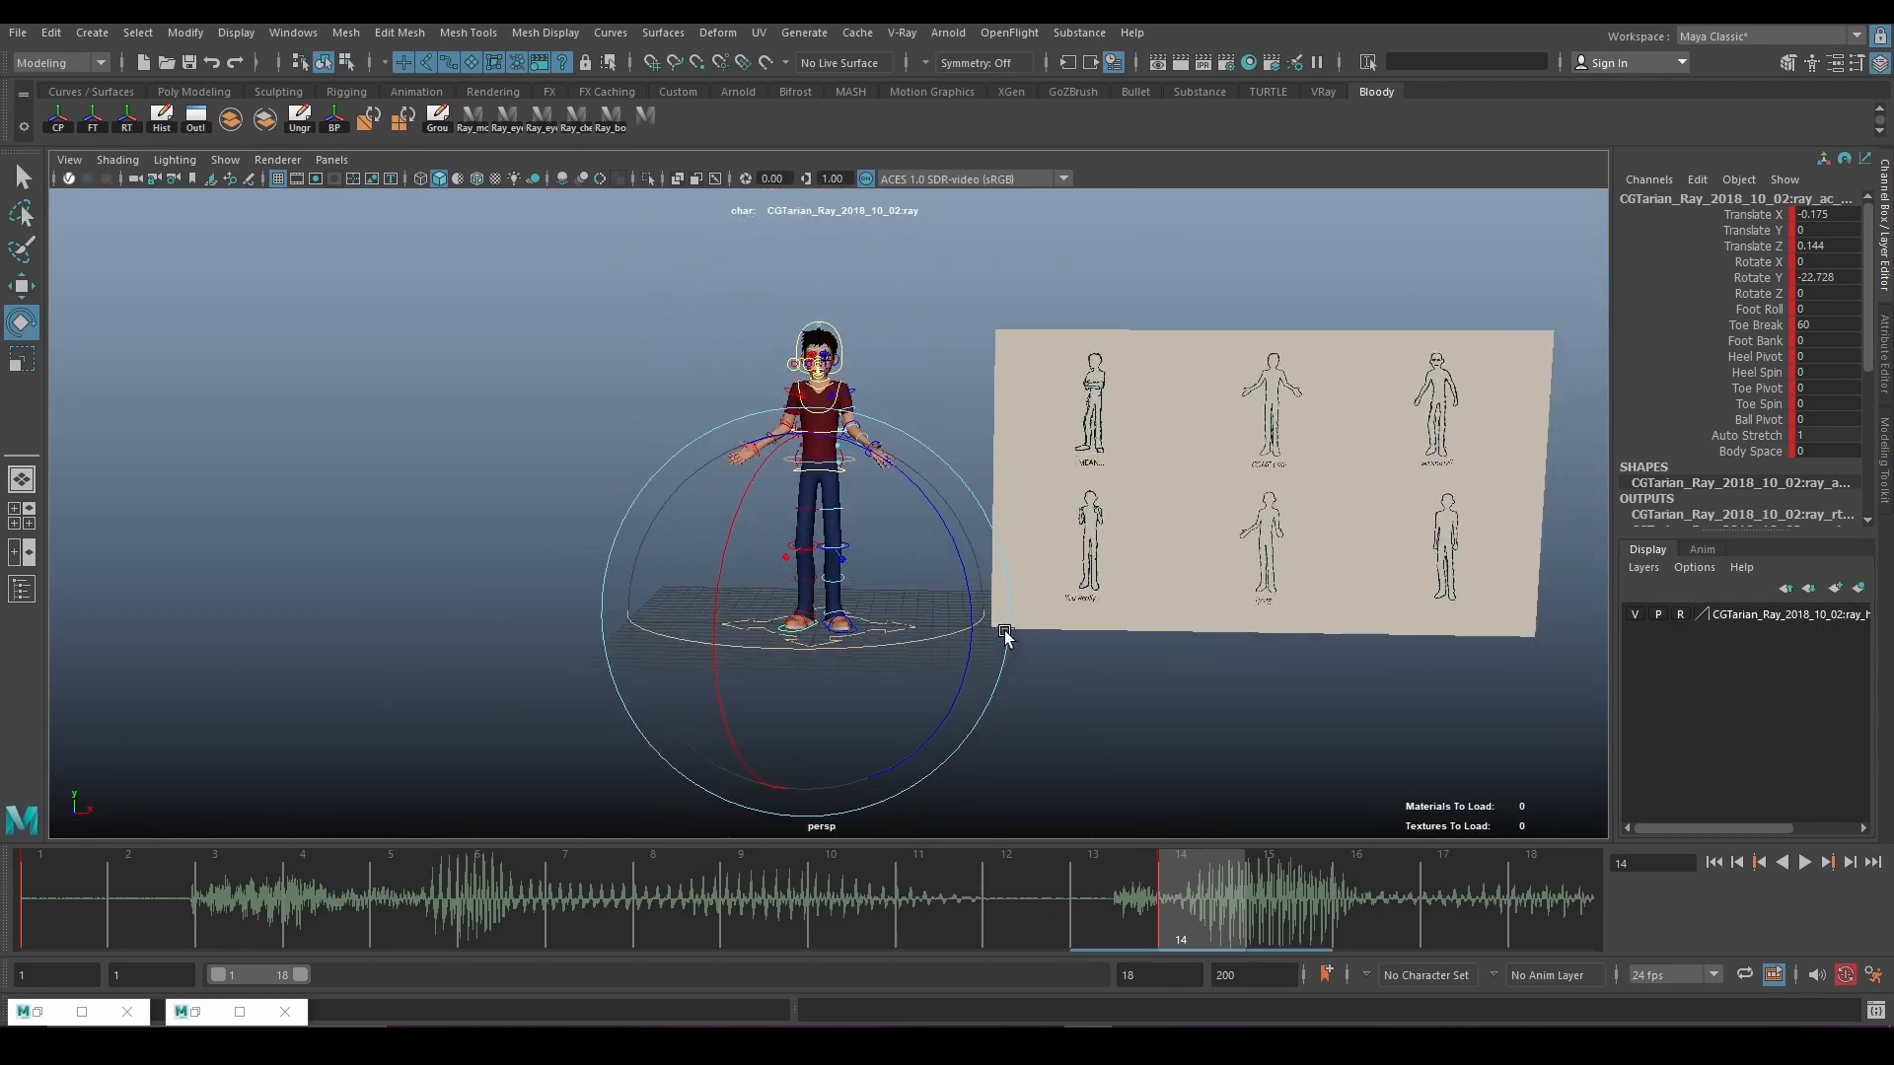
{"action": "scroll", "coordinate": [1005, 631], "scroll_direction": "up", "scroll_amount": 3}
{"action": "left_click", "coordinate": [992, 346]}
Raise the hip control to about -0.007 in Translate Y and shift it sideways to about -0.322 in Translate X.
{"action": "scroll", "coordinate": [905, 429], "scroll_direction": "up", "scroll_amount": 4}
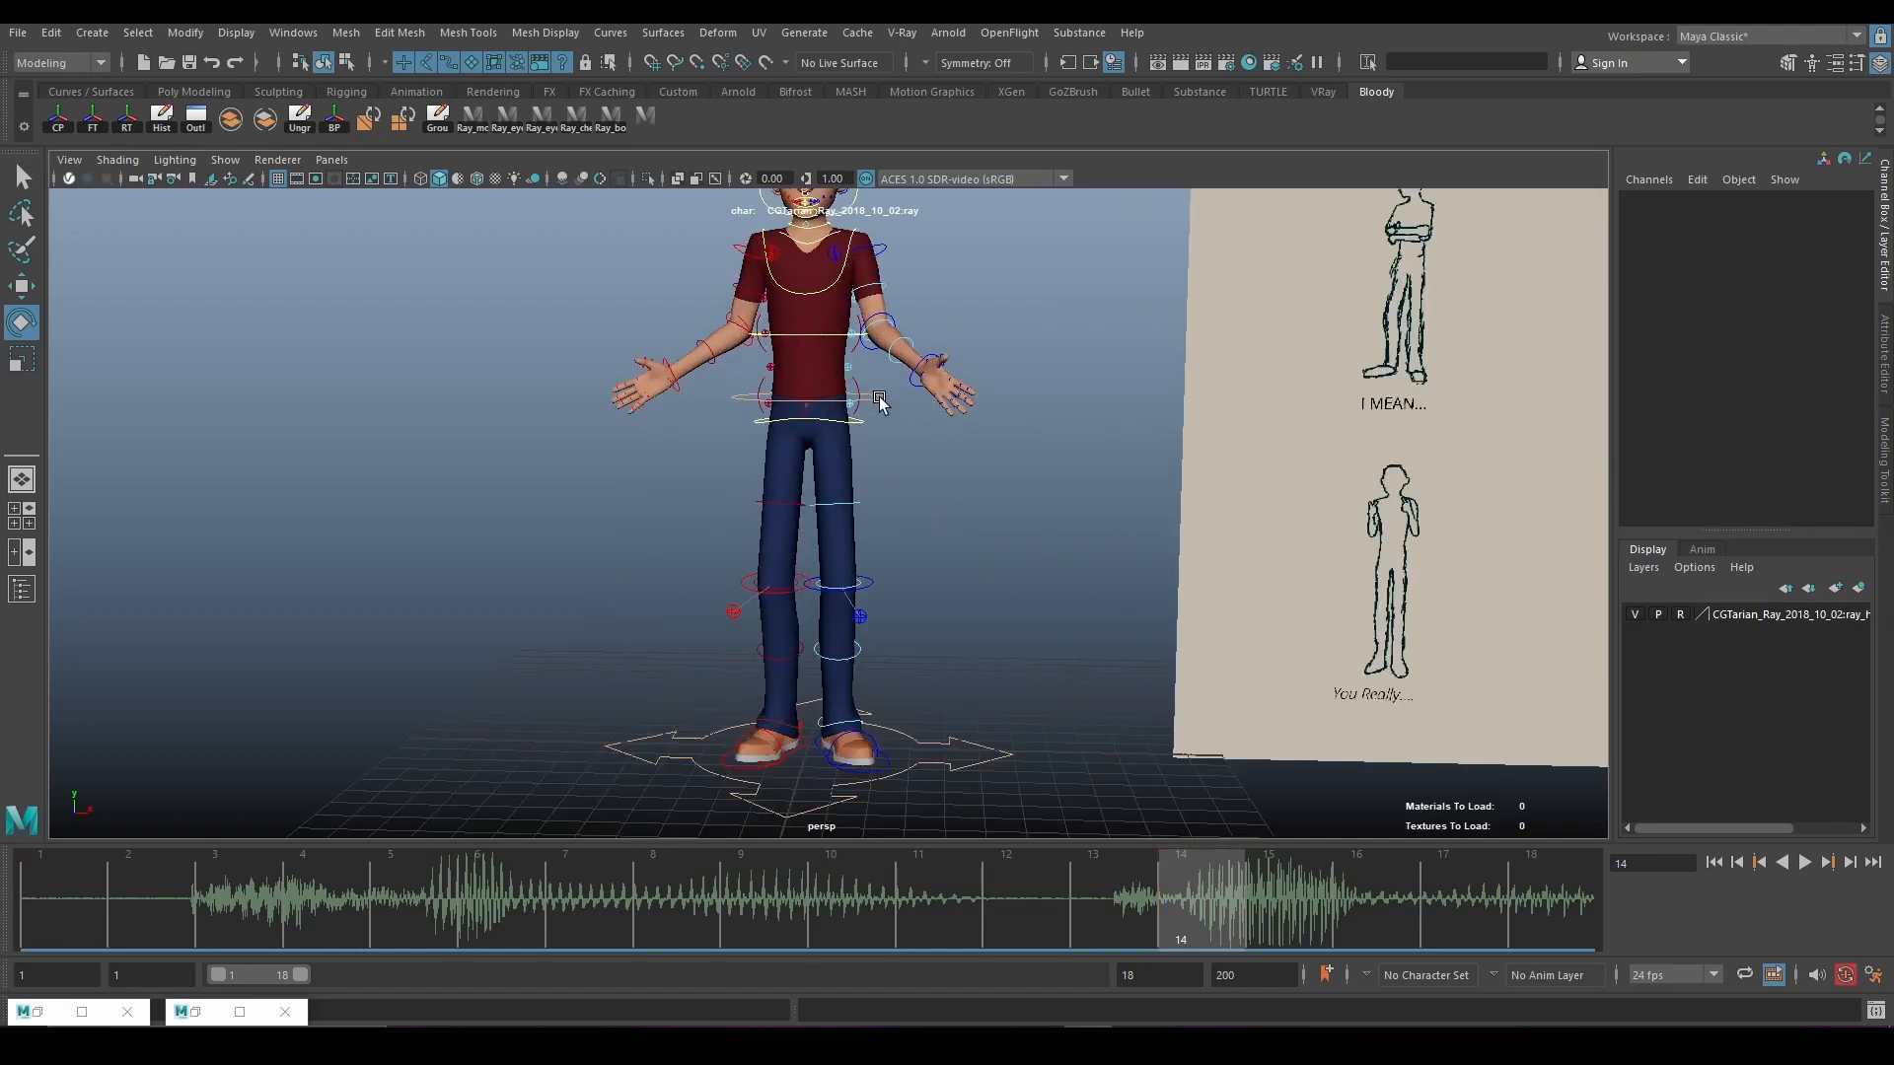
{"action": "left_click", "coordinate": [879, 400]}
{"action": "key", "text": "w"}
{"action": "left_click_drag", "start_coordinate": [809, 355], "coordinate": [810, 338]}
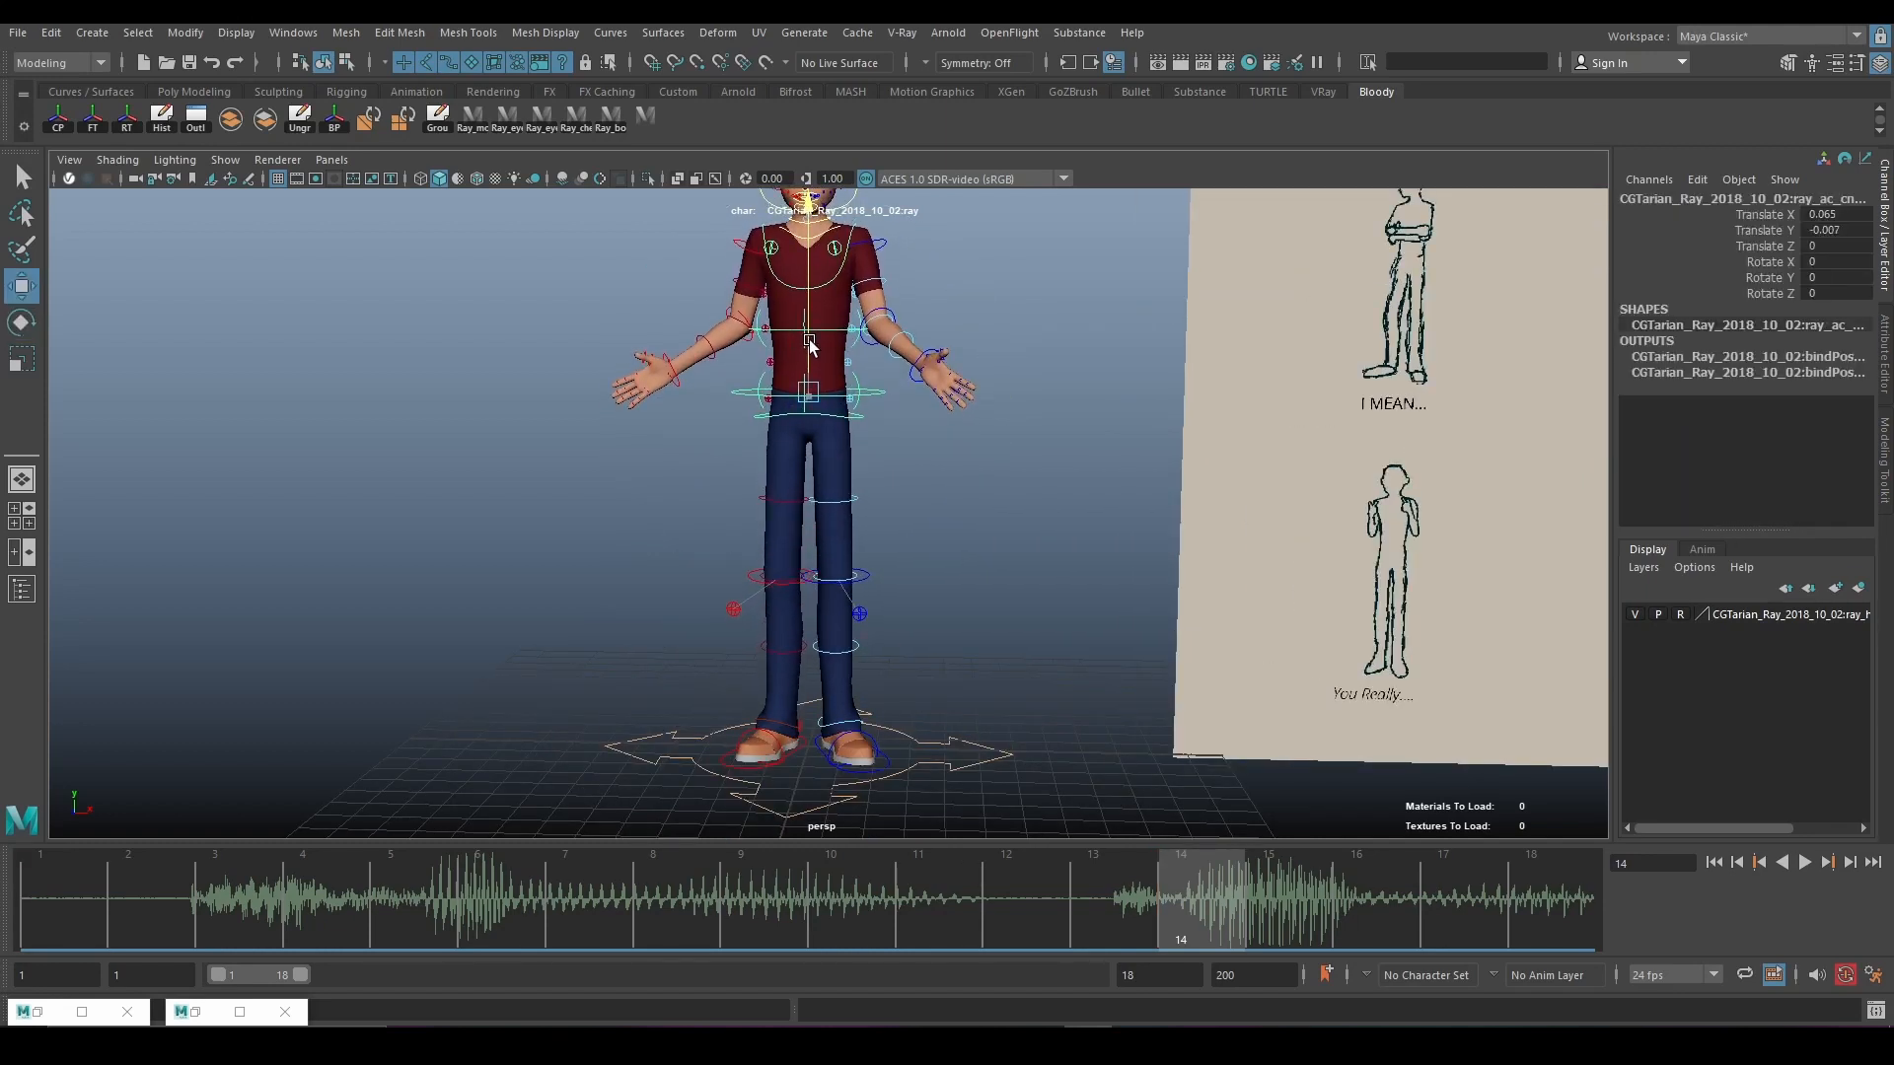
{"action": "middle_click_drag", "start_coordinate": [810, 343], "coordinate": [815, 395], "text": "alt"}
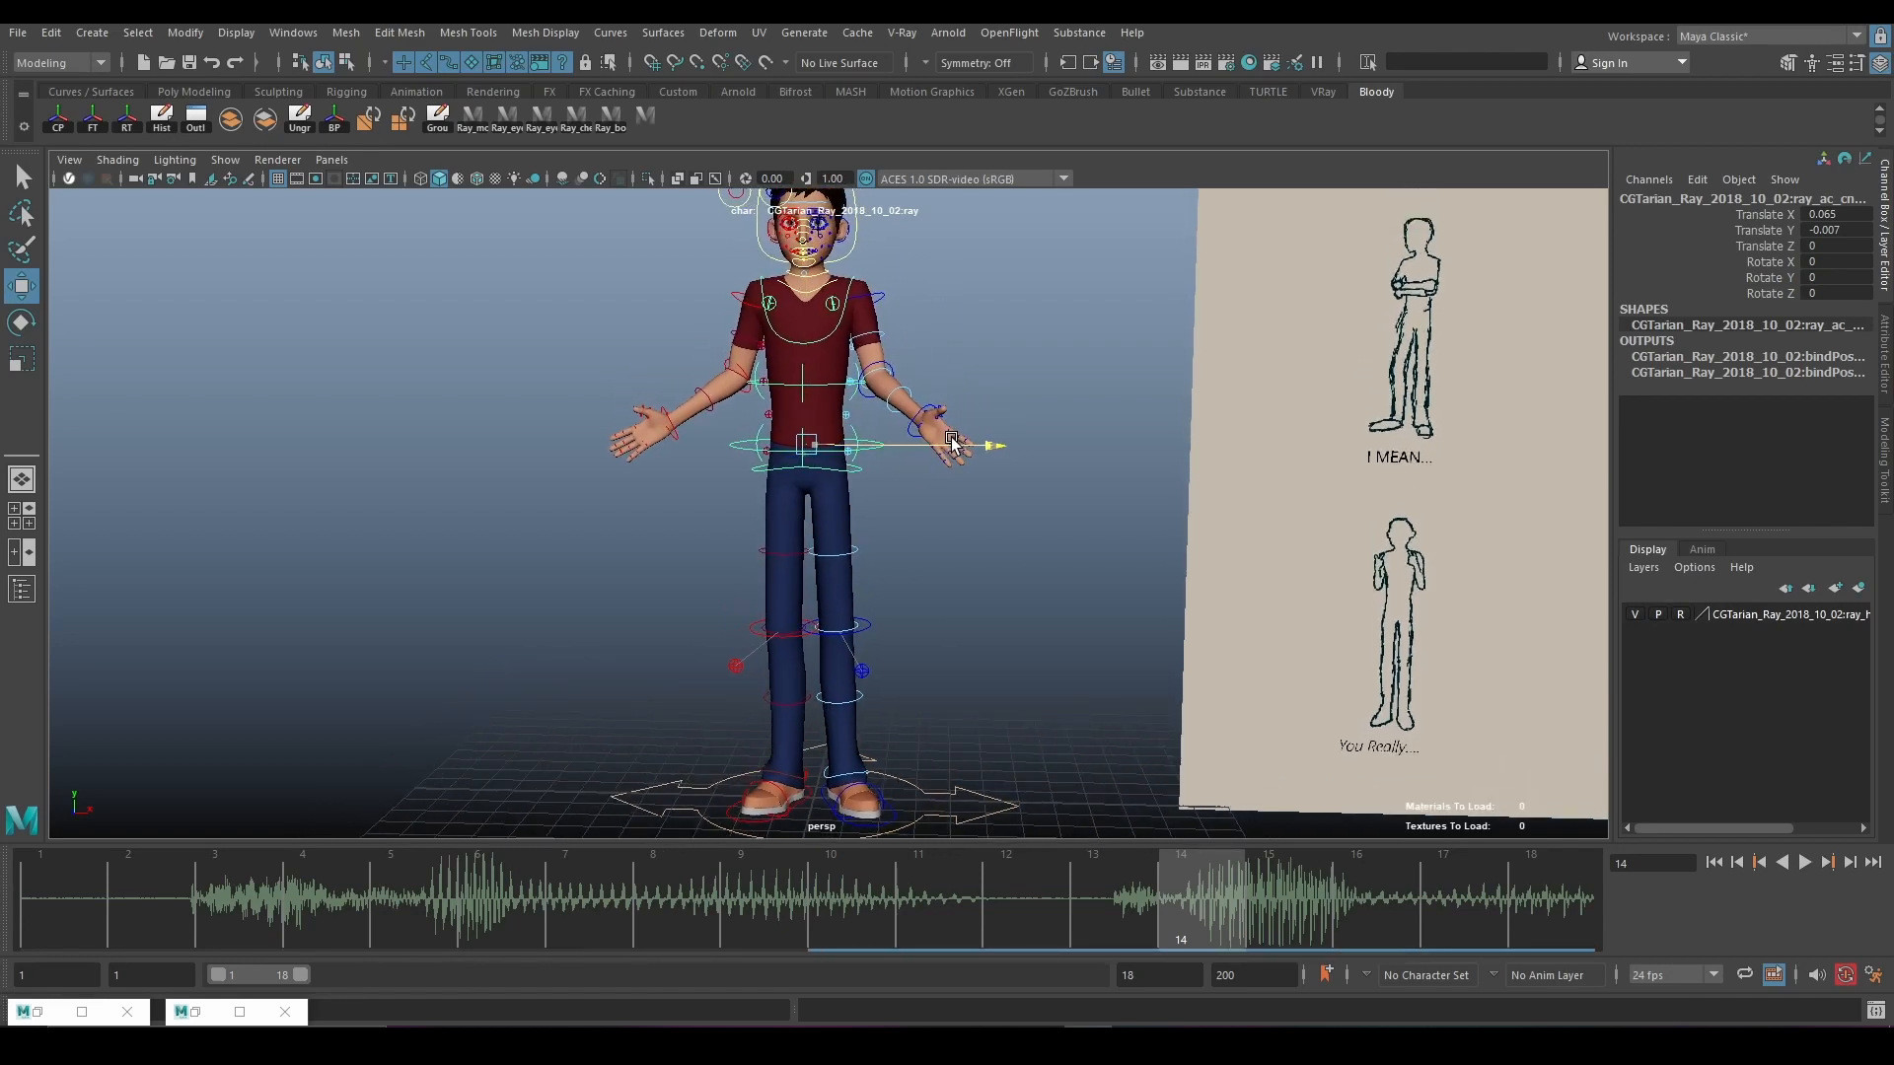
{"action": "left_click_drag", "start_coordinate": [952, 442], "coordinate": [893, 444]}
{"action": "scroll", "coordinate": [844, 439], "scroll_direction": "up", "scroll_amount": 5}
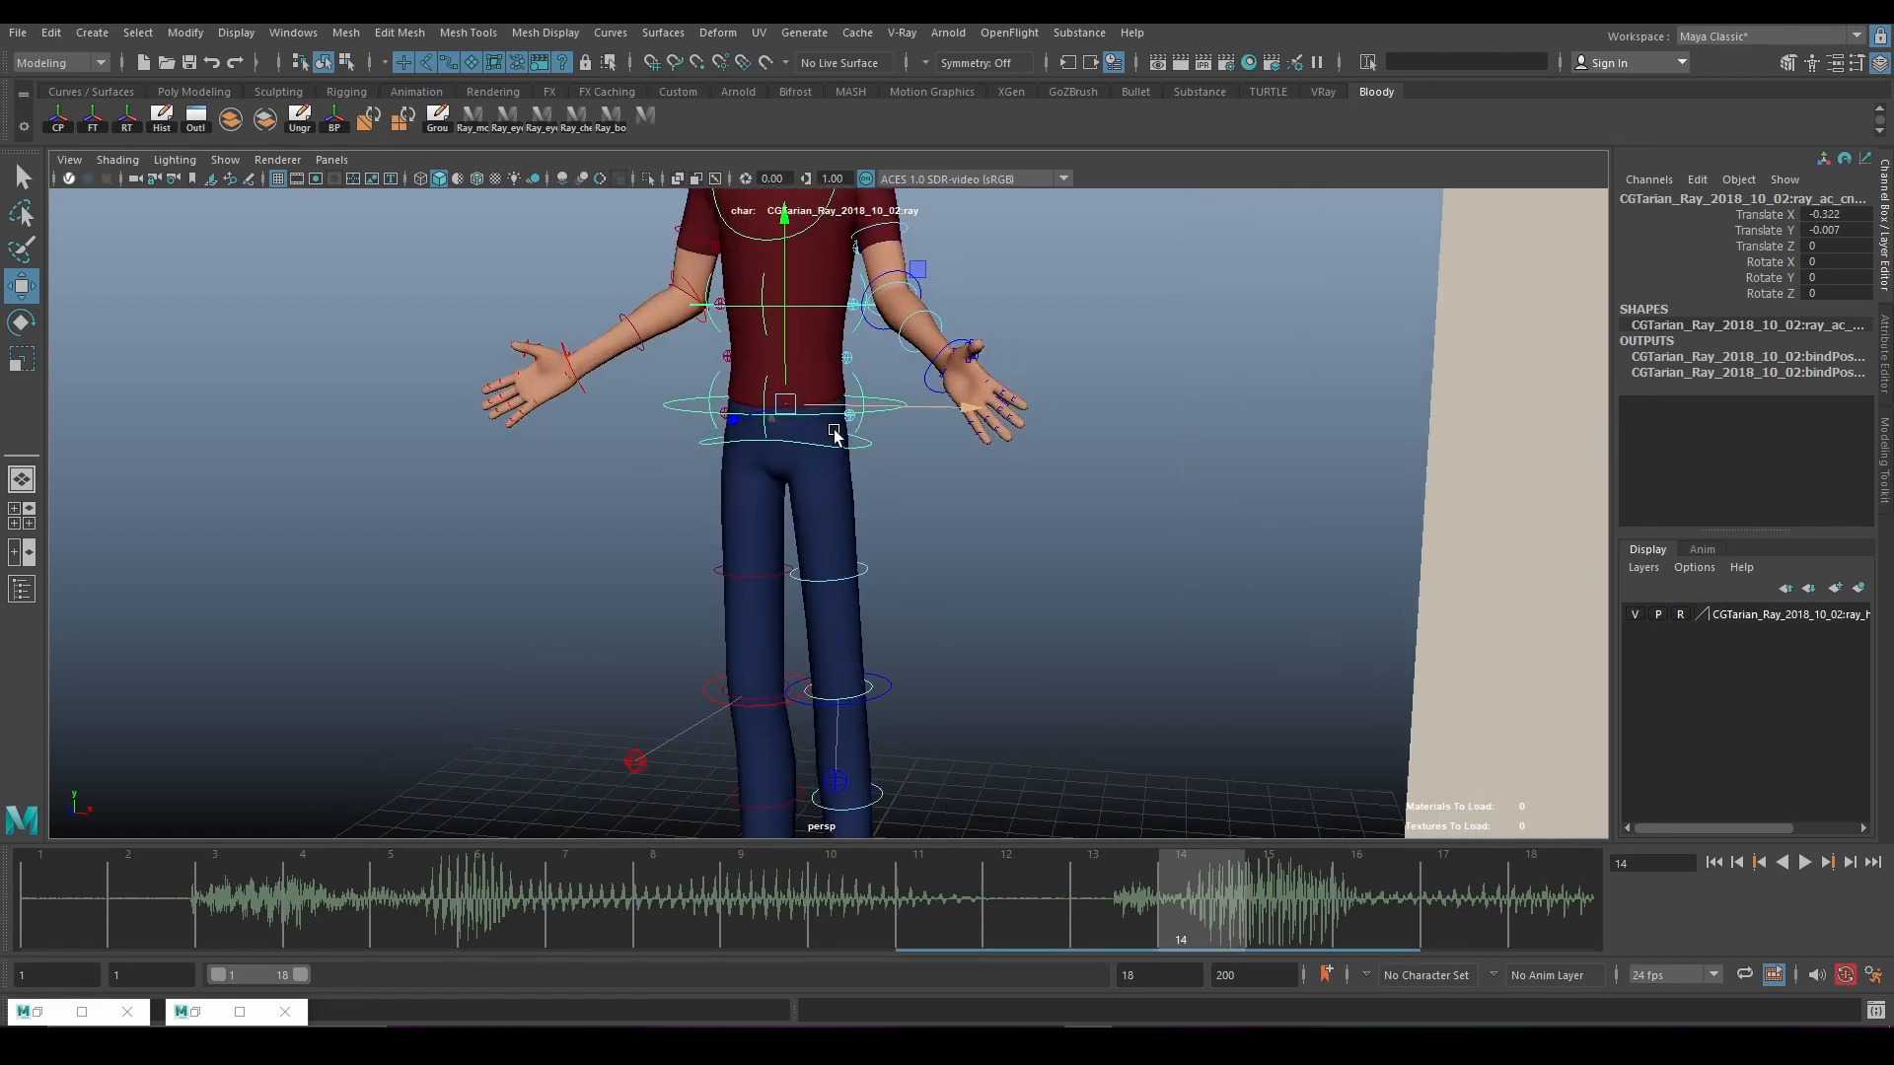
Lean the torso at the lower spine control to about -5.7 in Rotate X and adjust its sideways tilt slightly.
{"action": "middle_click_drag", "start_coordinate": [834, 434], "coordinate": [837, 523], "text": "alt"}
{"action": "left_click", "coordinate": [745, 434]}
{"action": "key", "text": "e"}
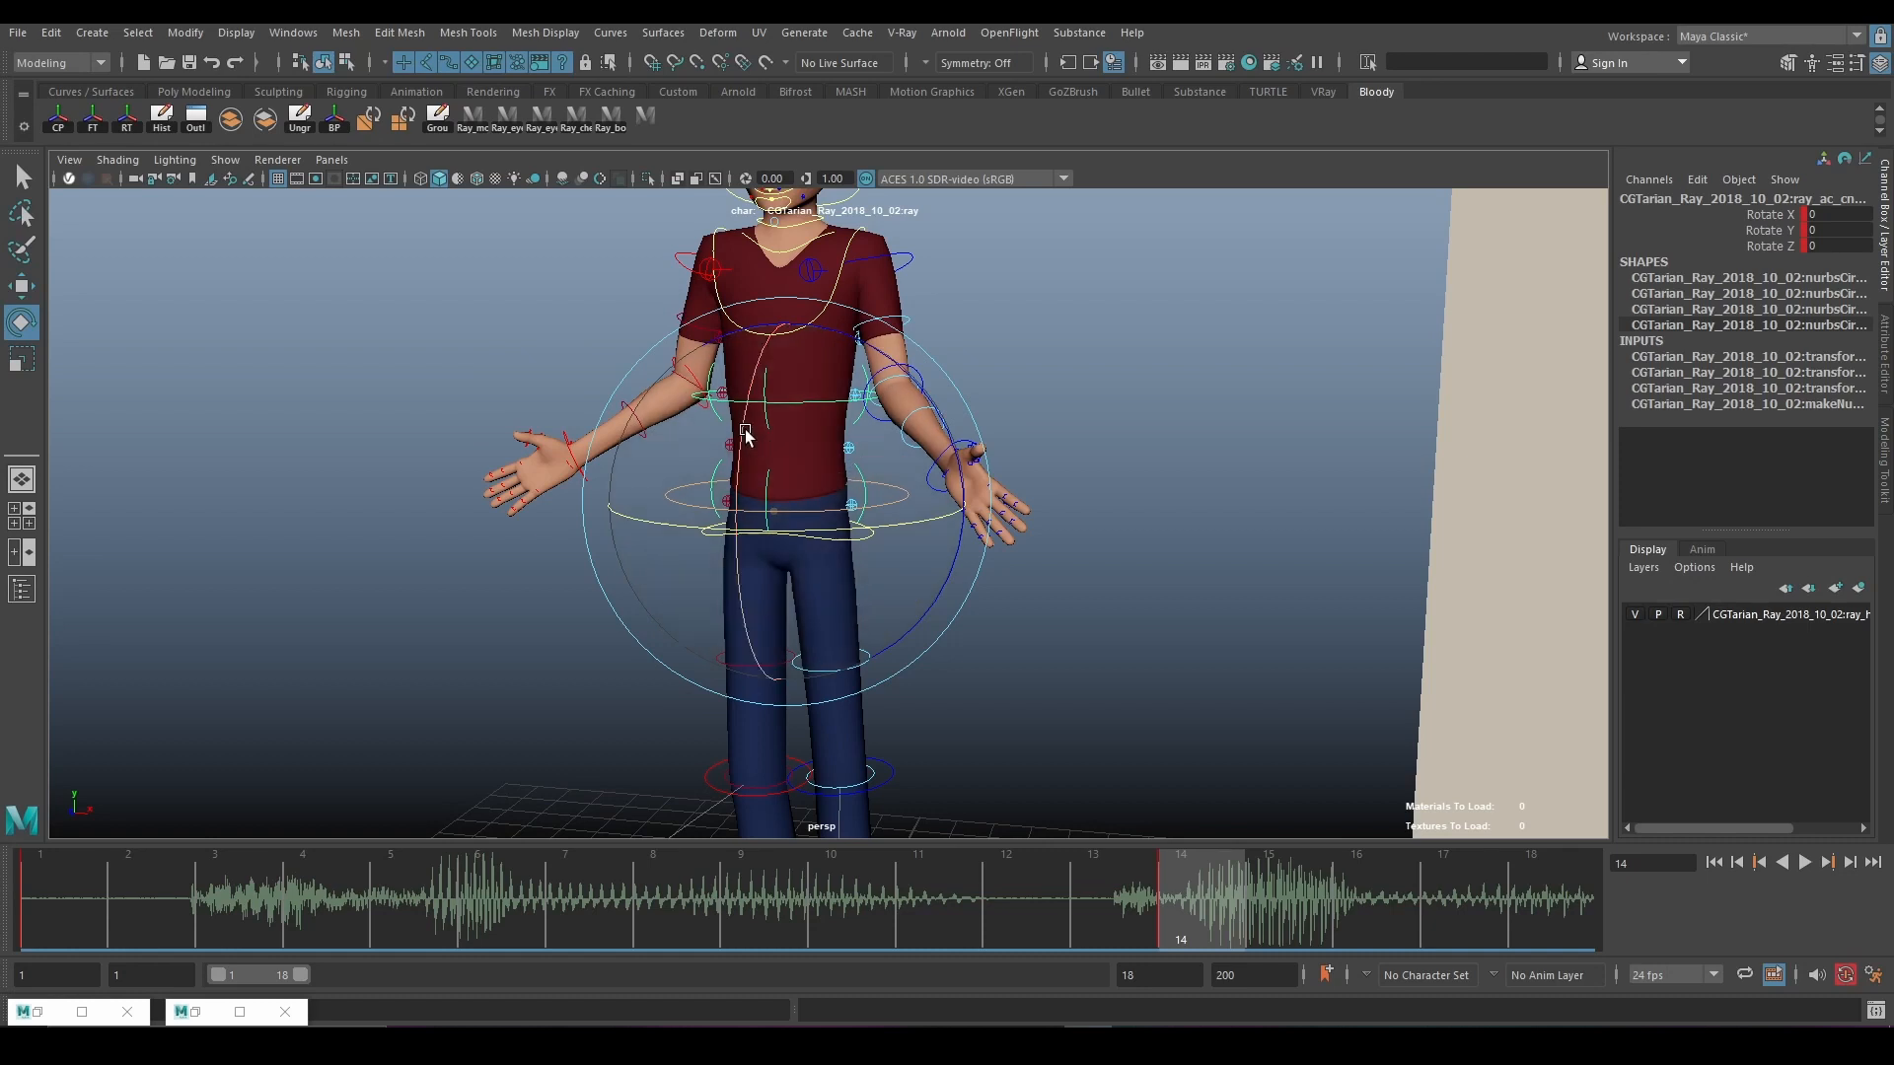
{"action": "left_click_drag", "start_coordinate": [745, 434], "coordinate": [893, 523]}
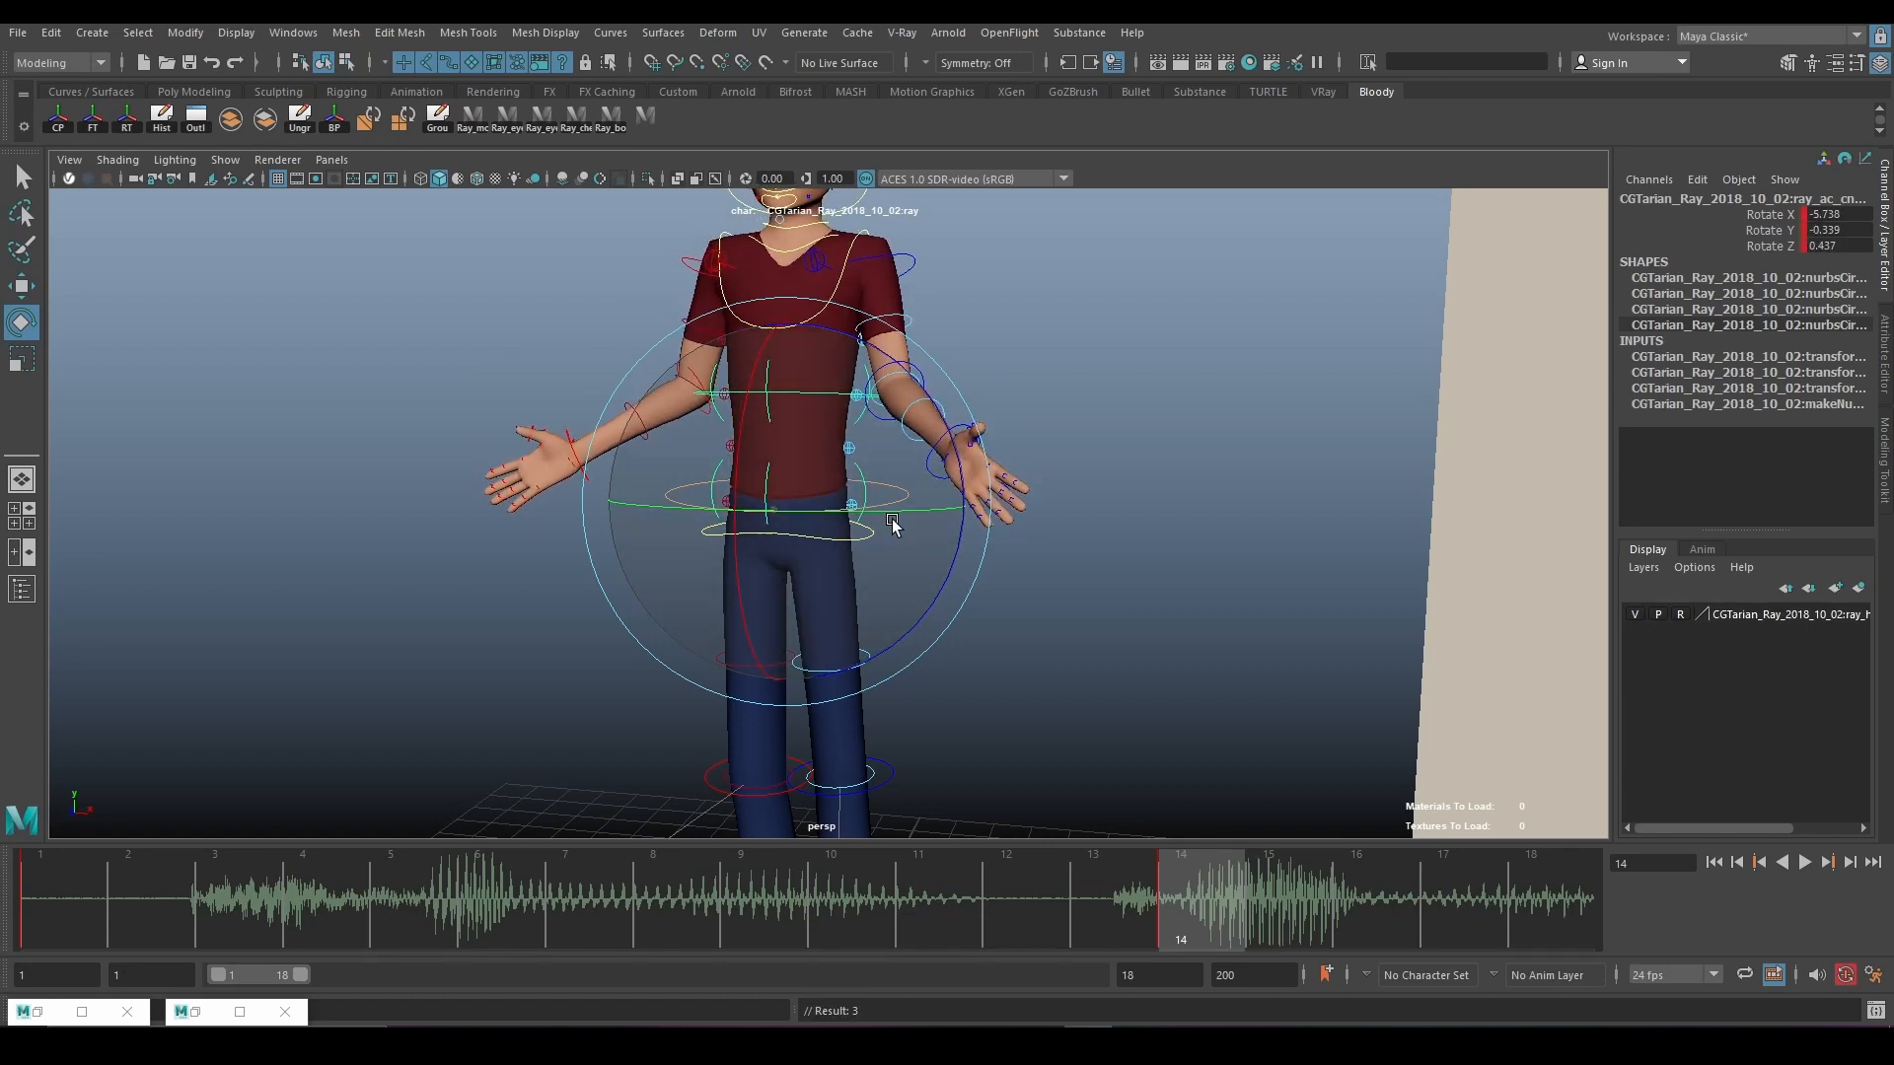
{"action": "left_click_drag", "start_coordinate": [955, 456], "coordinate": [957, 465]}
{"action": "middle_click_drag", "start_coordinate": [909, 460], "coordinate": [917, 560], "text": "alt"}
{"action": "left_click_drag", "start_coordinate": [917, 560], "coordinate": [943, 554], "text": "alt"}
{"action": "left_click", "coordinate": [1044, 401]}
Tilt the head down slightly to about 3.2 in Rotate X.
{"action": "scroll", "coordinate": [958, 483], "scroll_direction": "down", "scroll_amount": 4}
{"action": "mouse_move", "coordinate": [958, 483]}
{"action": "left_mouse_down", "text": "alt"}
{"action": "mouse_move", "coordinate": [440, 295]}
{"action": "mouse_move", "coordinate": [947, 509]}
{"action": "mouse_move", "coordinate": [931, 502]}
{"action": "left_mouse_up", "text": "alt"}
{"action": "scroll", "coordinate": [930, 502], "scroll_direction": "down", "scroll_amount": 3}
{"action": "scroll", "coordinate": [849, 341], "scroll_direction": "up", "scroll_amount": 5}
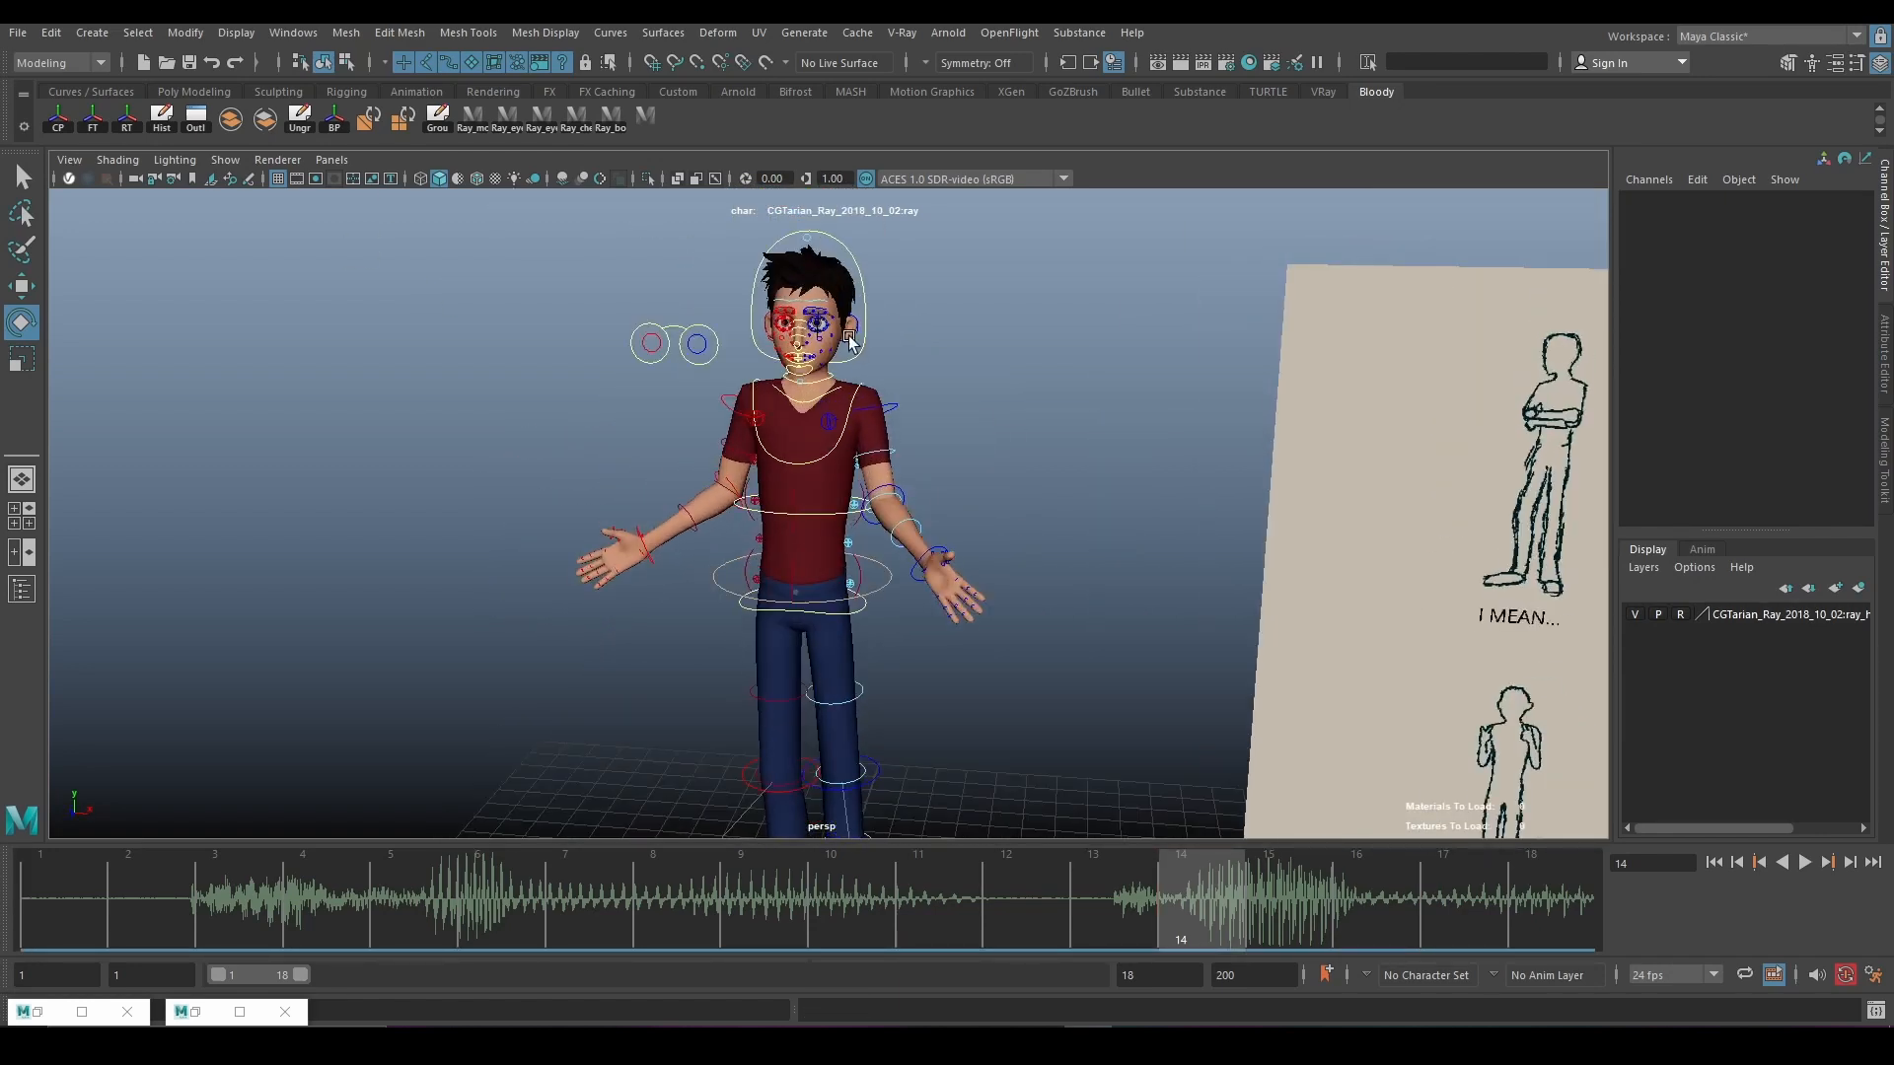
{"action": "left_click", "coordinate": [866, 299]}
{"action": "left_click_drag", "start_coordinate": [771, 301], "coordinate": [769, 328]}
Compare Ray's full-body pose with the arms-out reference sketch from several angles.
{"action": "scroll", "coordinate": [766, 365], "scroll_direction": "down", "scroll_amount": 3}
{"action": "left_click_drag", "start_coordinate": [755, 395], "coordinate": [708, 472], "text": "alt"}
{"action": "scroll", "coordinate": [709, 471], "scroll_direction": "down", "scroll_amount": 3}
{"action": "middle_click_drag", "start_coordinate": [708, 471], "coordinate": [878, 359], "text": "alt"}
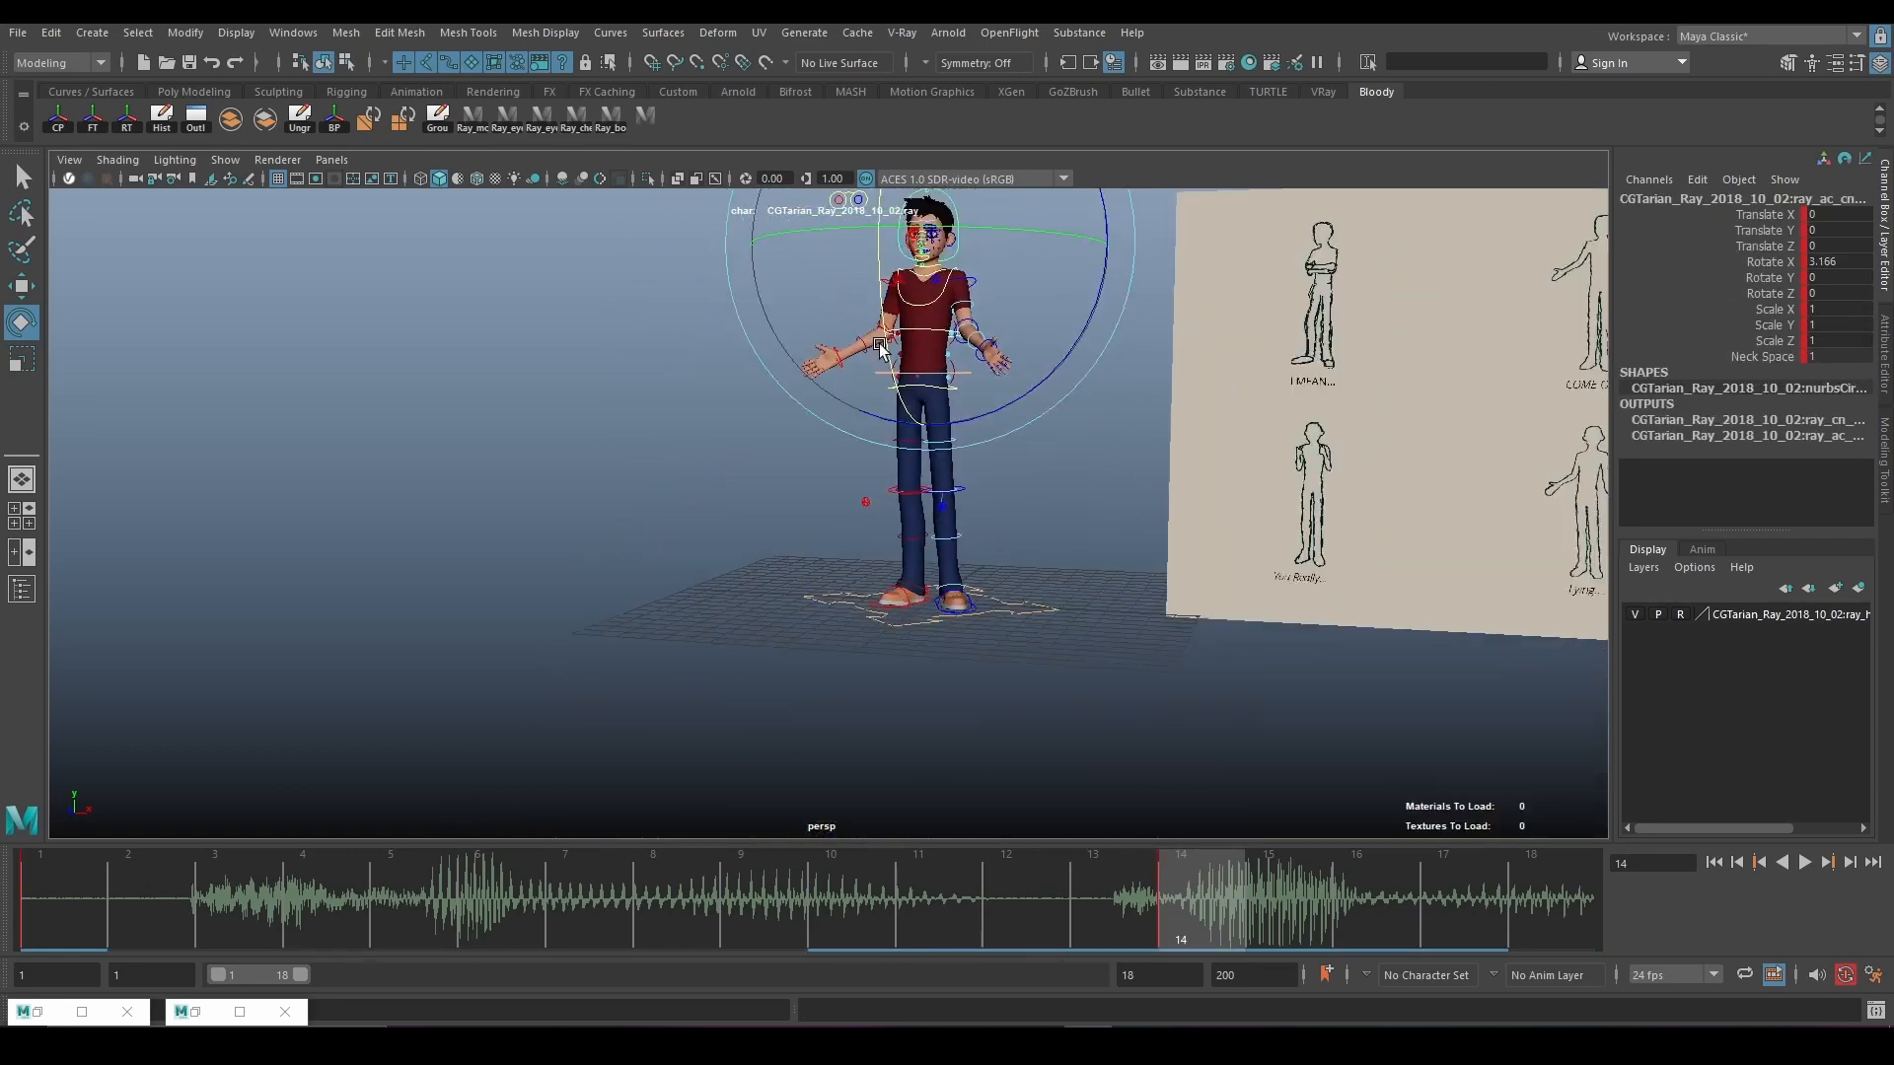
{"action": "left_click_drag", "start_coordinate": [879, 359], "coordinate": [964, 411], "text": "alt"}
{"action": "middle_click_drag", "start_coordinate": [964, 410], "coordinate": [838, 524], "text": "alt"}
{"action": "left_click_drag", "start_coordinate": [837, 524], "coordinate": [887, 530], "text": "alt"}
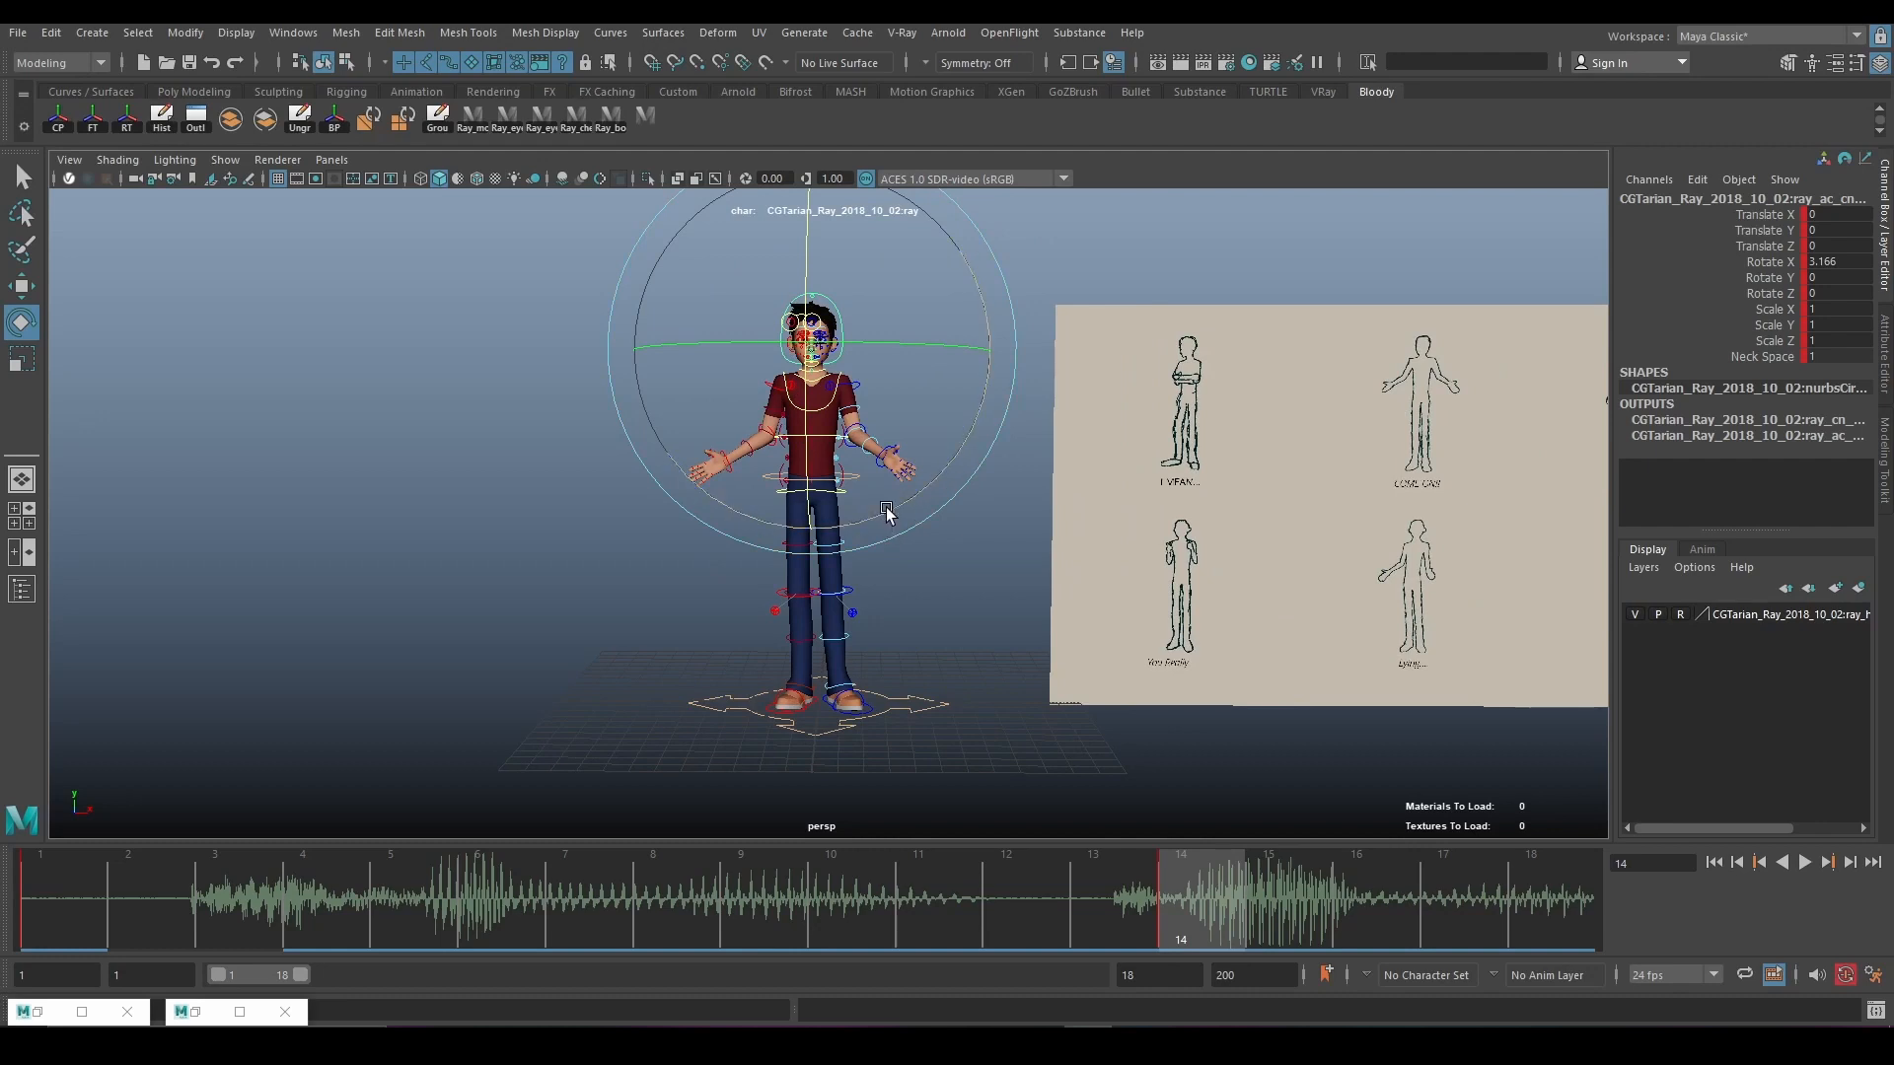
Display Ray as a dark silhouette using scene lights and shift the hip control sideways to about -0.551 in Translate X.
{"action": "key", "text": "7"}
{"action": "scroll", "coordinate": [858, 474], "scroll_direction": "up", "scroll_amount": 4}
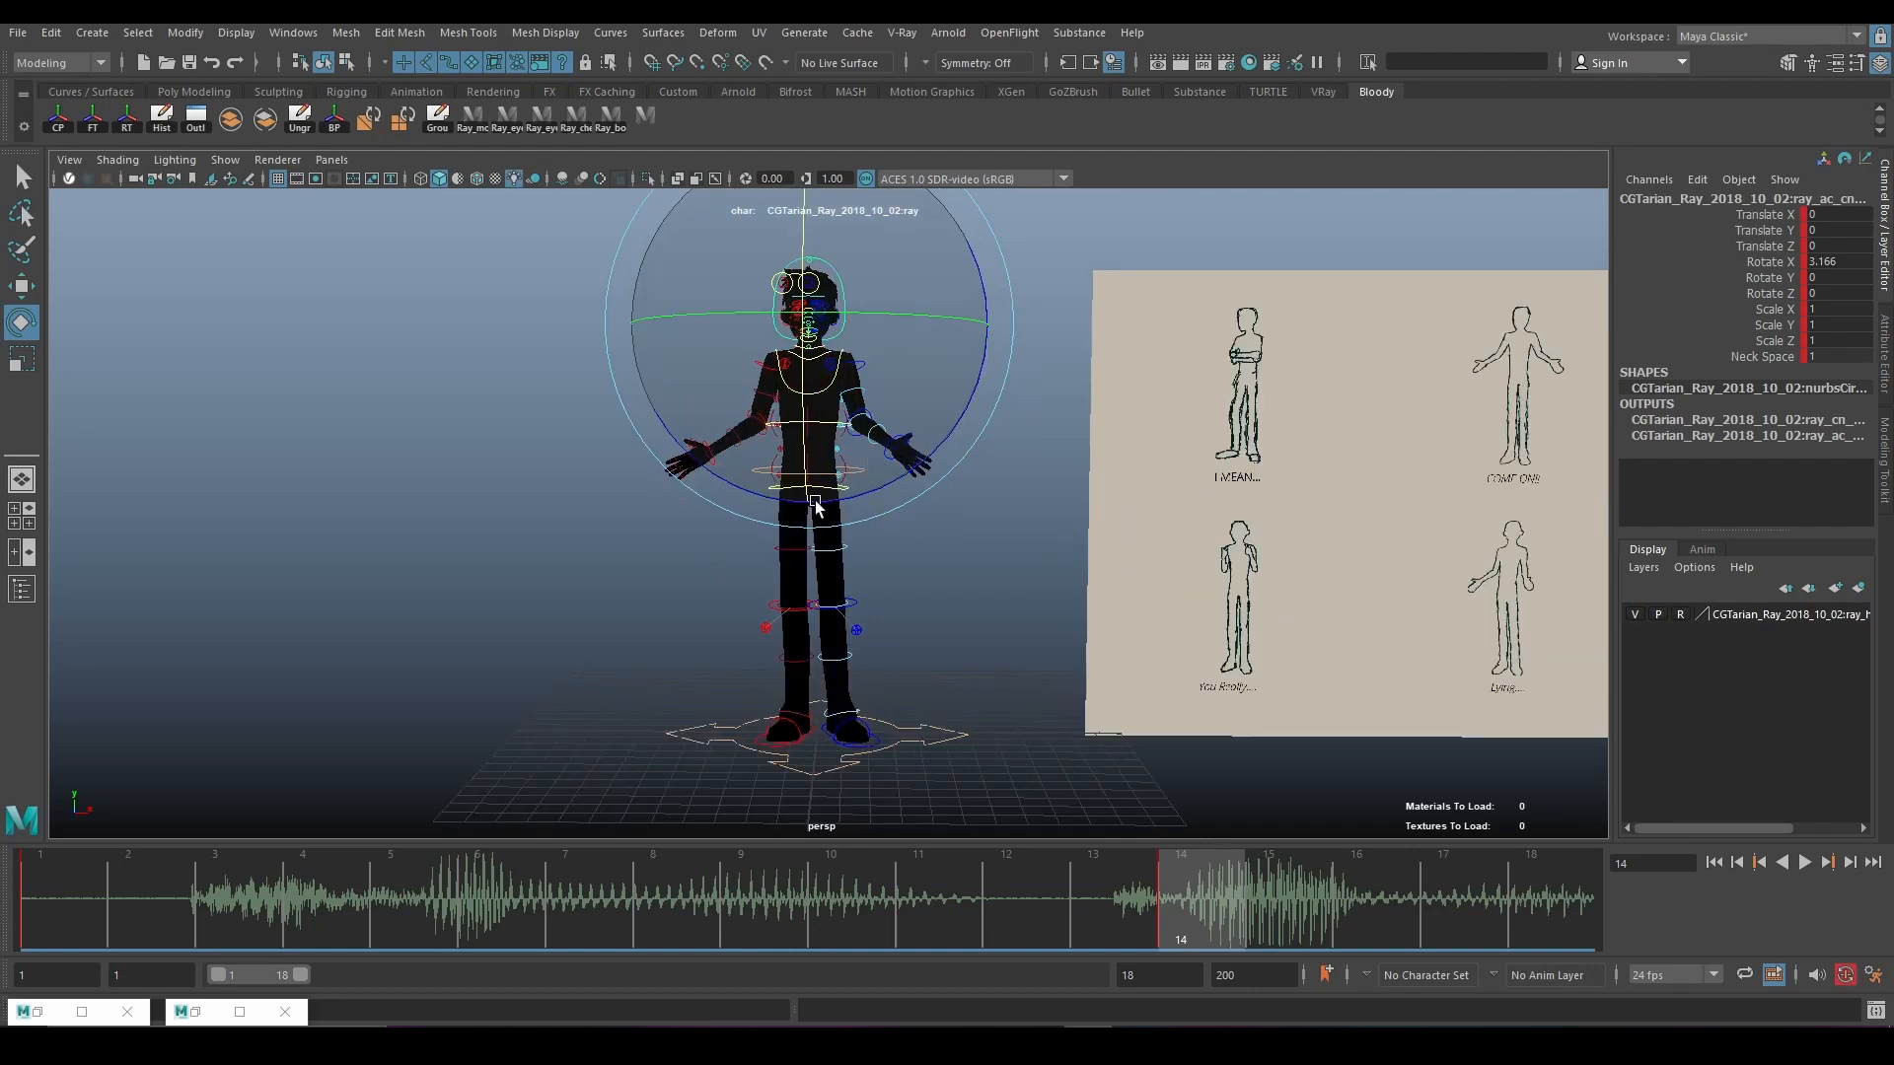
{"action": "left_click", "coordinate": [861, 557]}
{"action": "left_click", "coordinate": [872, 466]}
{"action": "key", "text": "w"}
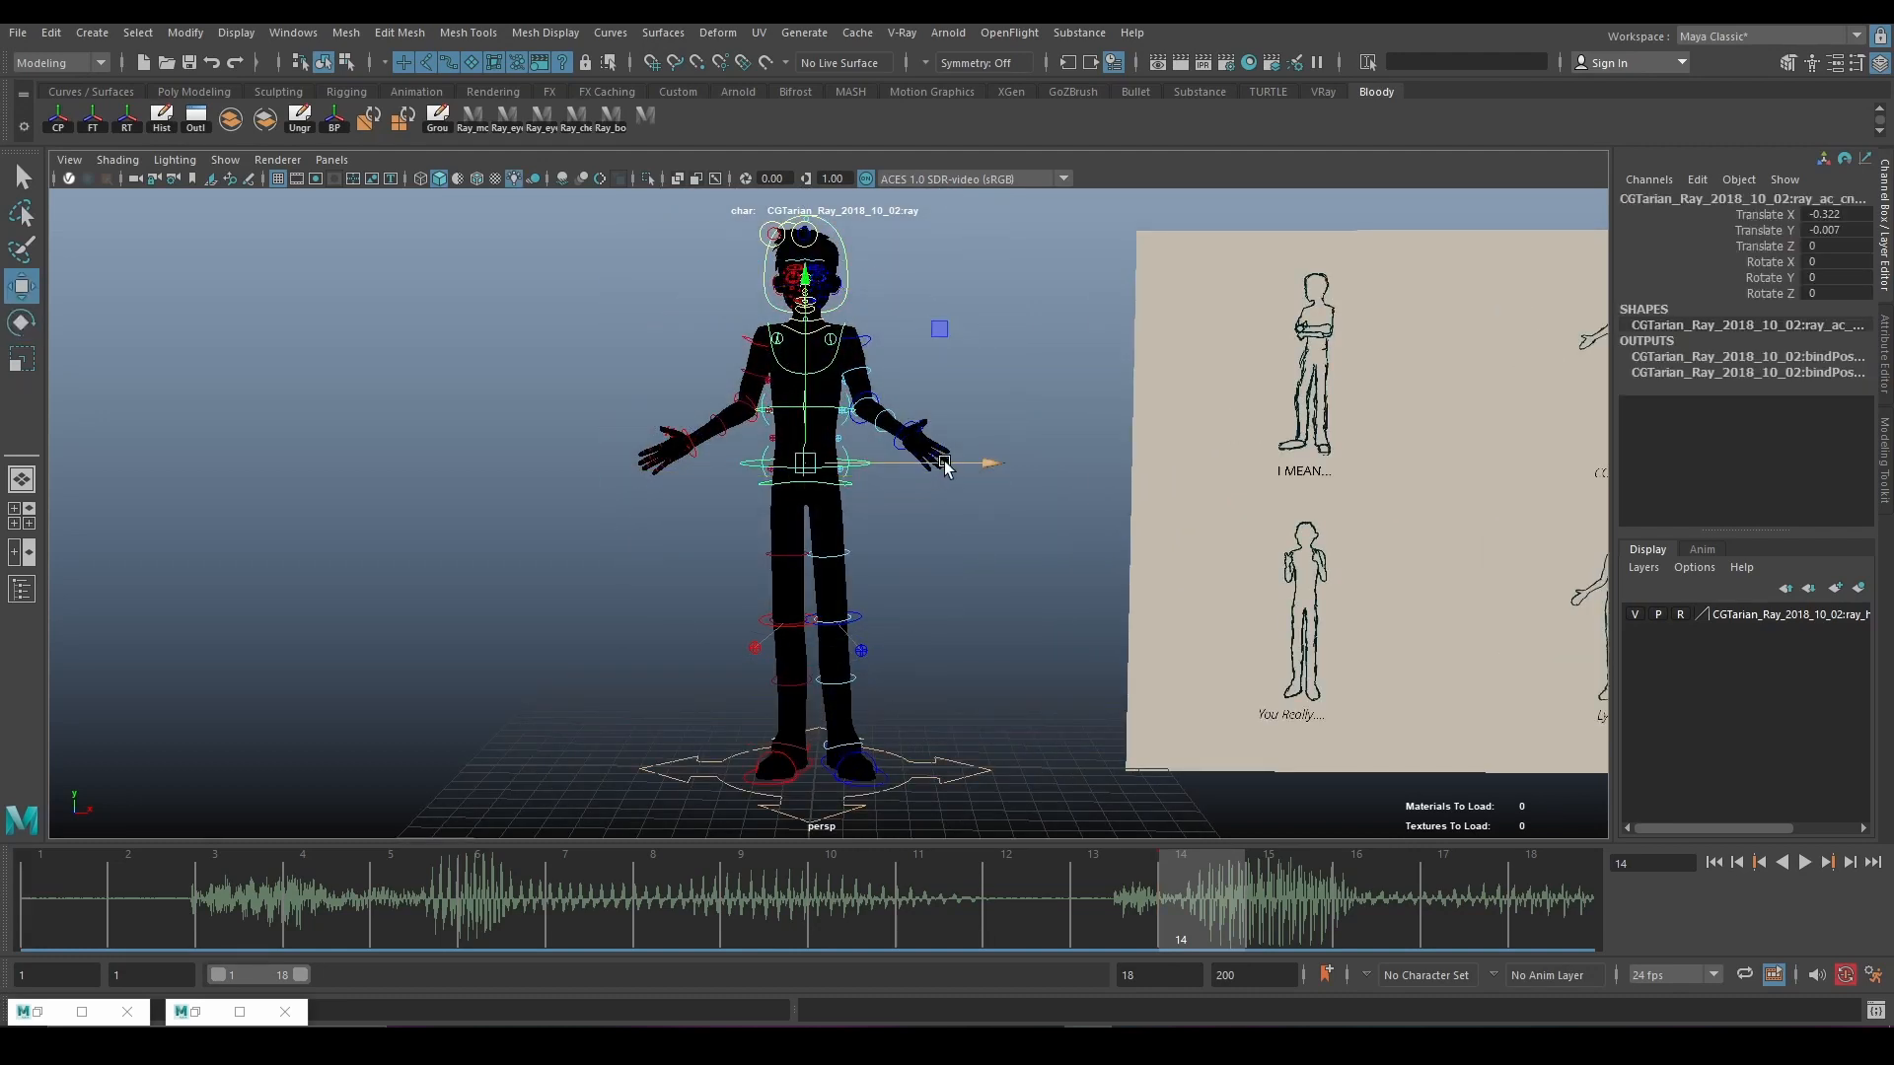
{"action": "left_click_drag", "start_coordinate": [901, 463], "coordinate": [937, 468]}
{"action": "scroll", "coordinate": [778, 431], "scroll_direction": "up", "scroll_amount": 4}
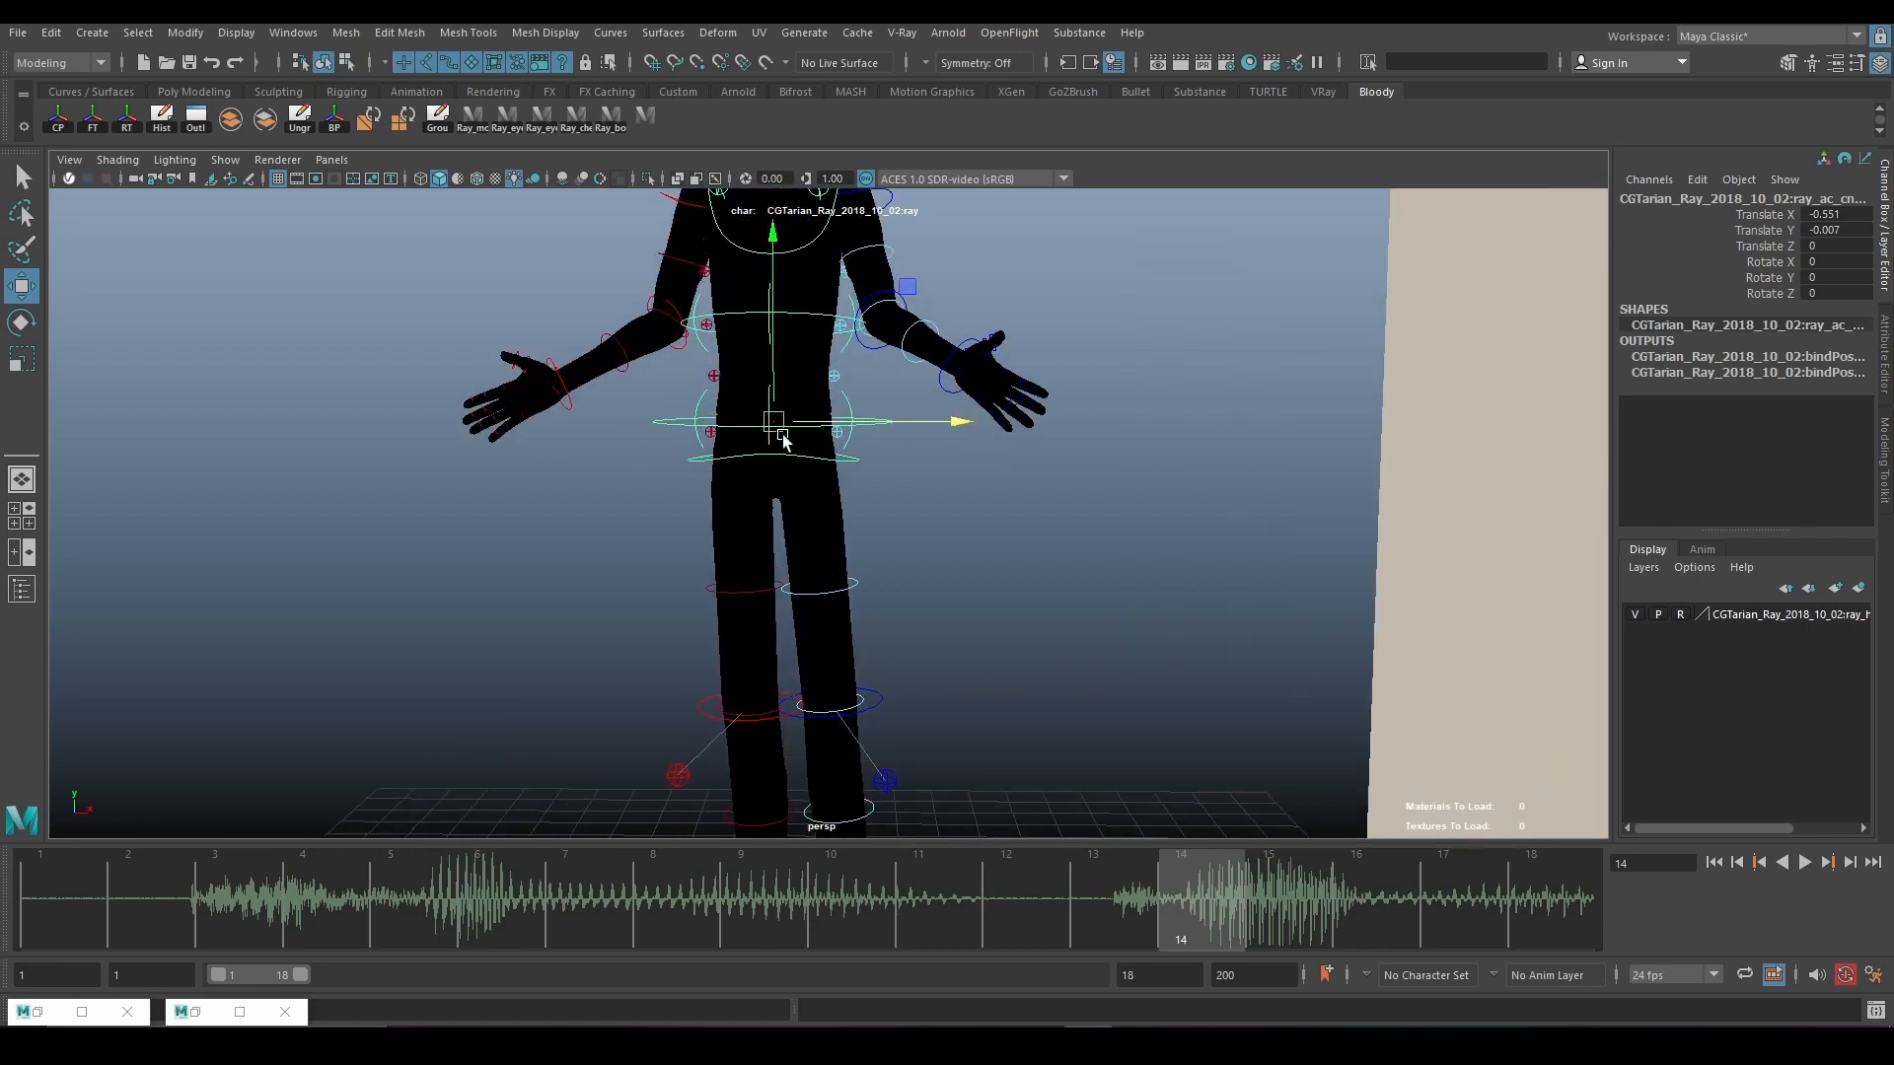
Tilt the spine control at Ray's waist slightly sideways to about -0.029 in Rotate Z.
{"action": "left_click", "coordinate": [703, 351]}
{"action": "key", "text": "e"}
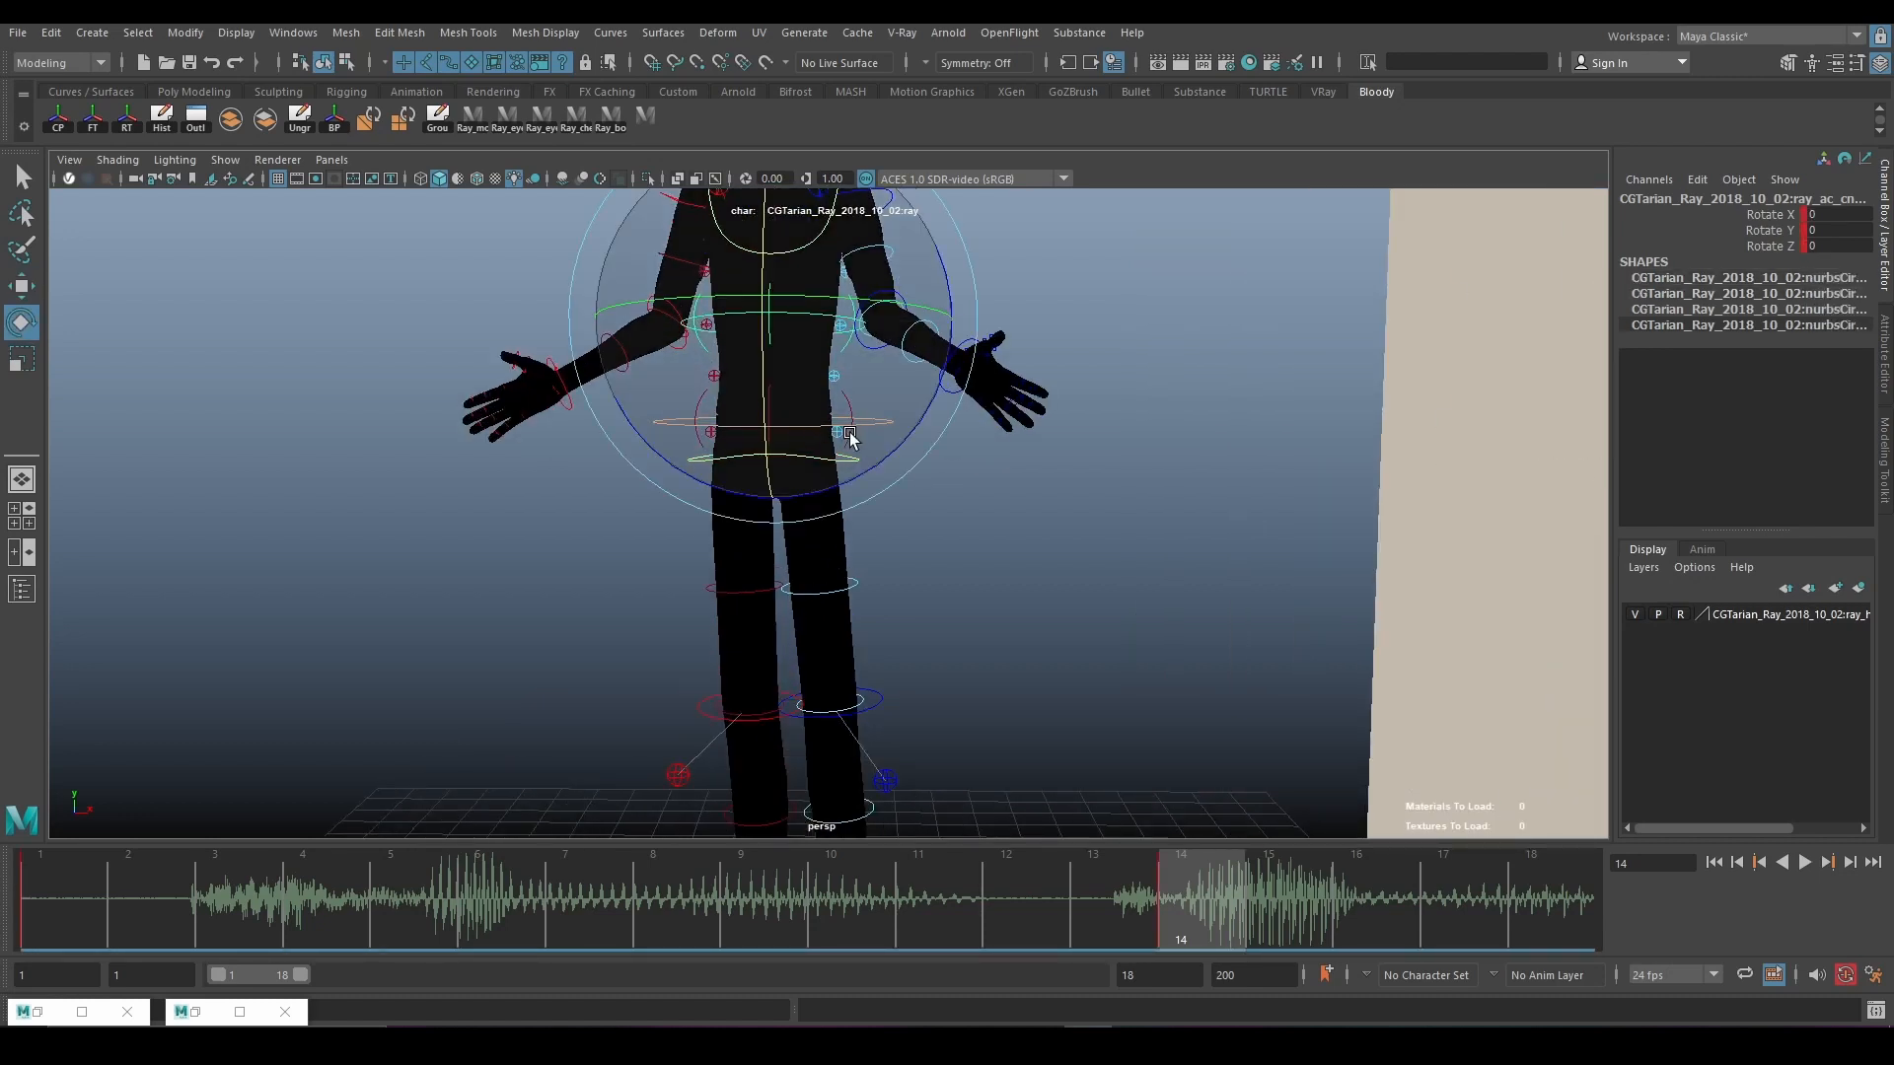
{"action": "left_click_drag", "start_coordinate": [867, 464], "coordinate": [879, 468]}
{"action": "key", "text": "w"}
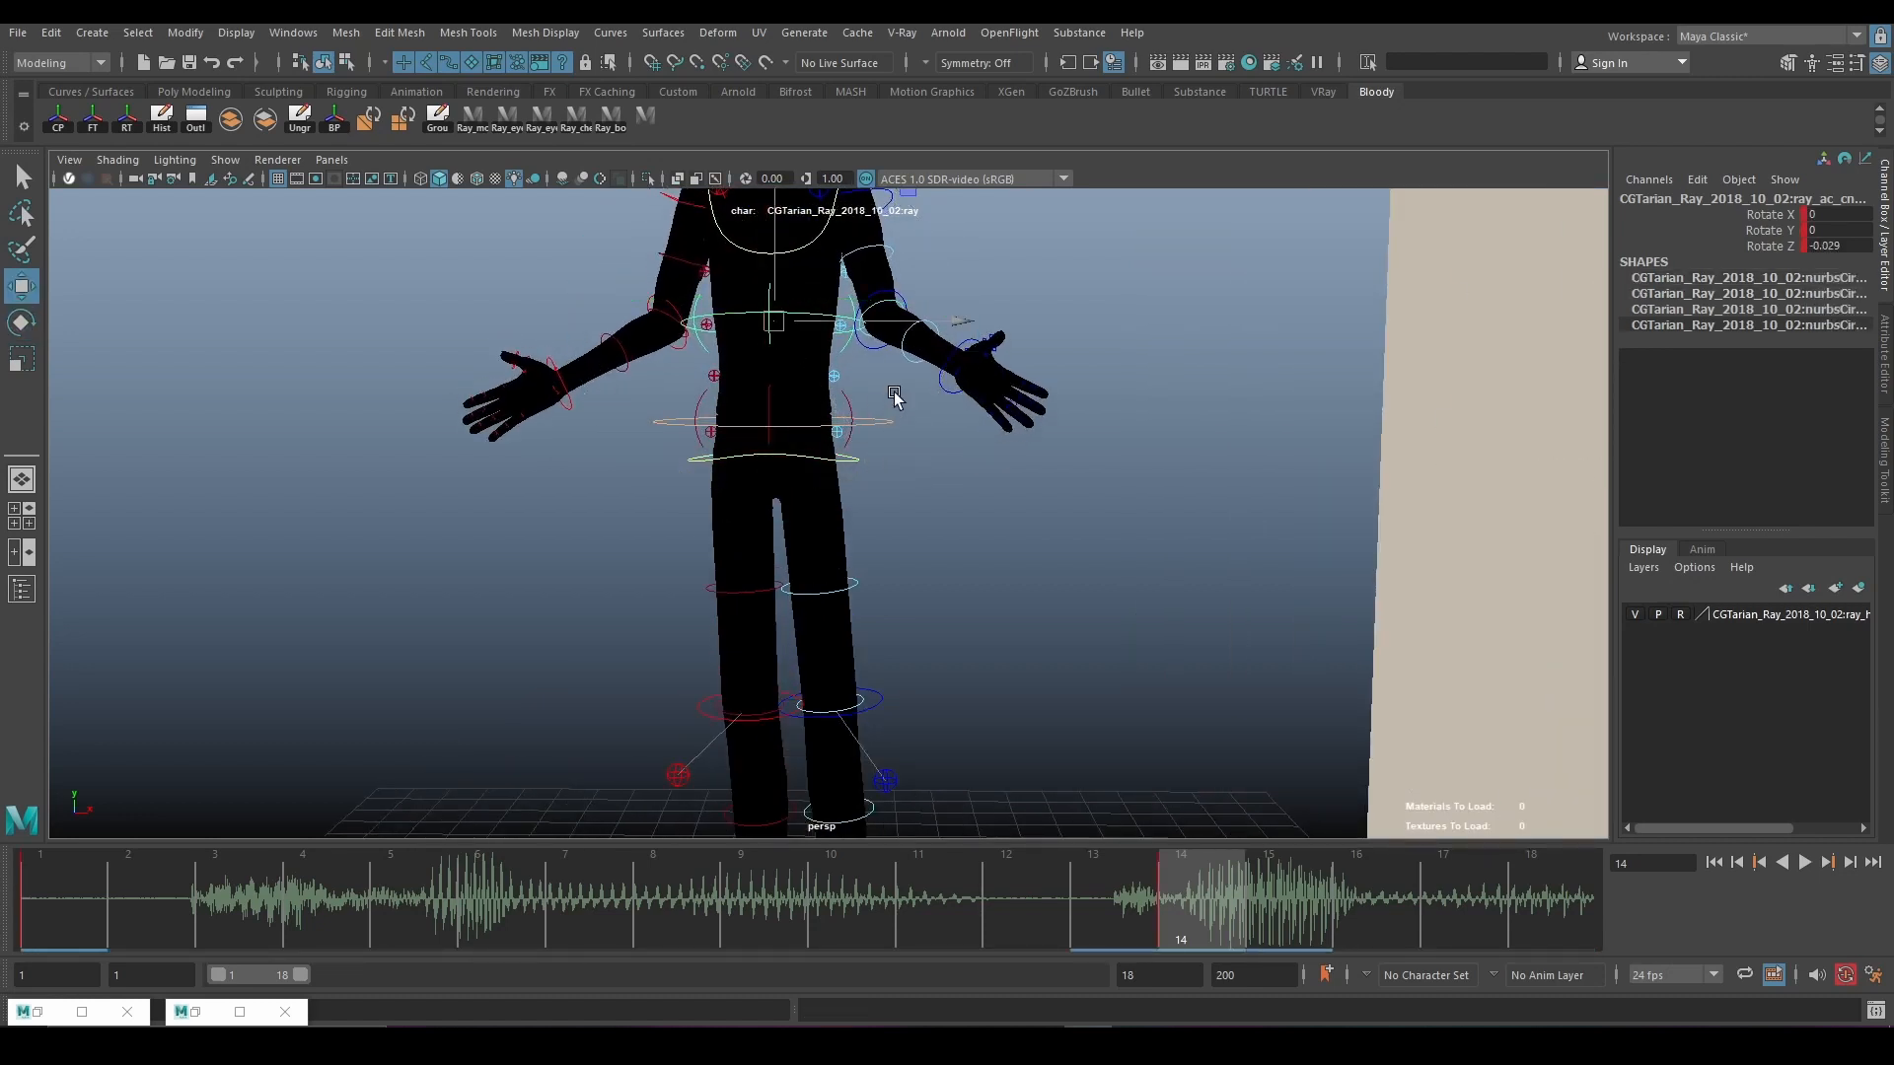
Make small rotation and position adjustments to Ray's chest control and set a key at frame 14.
{"action": "middle_click_drag", "start_coordinate": [860, 288], "coordinate": [888, 522], "text": "alt"}
{"action": "left_click", "coordinate": [834, 410]}
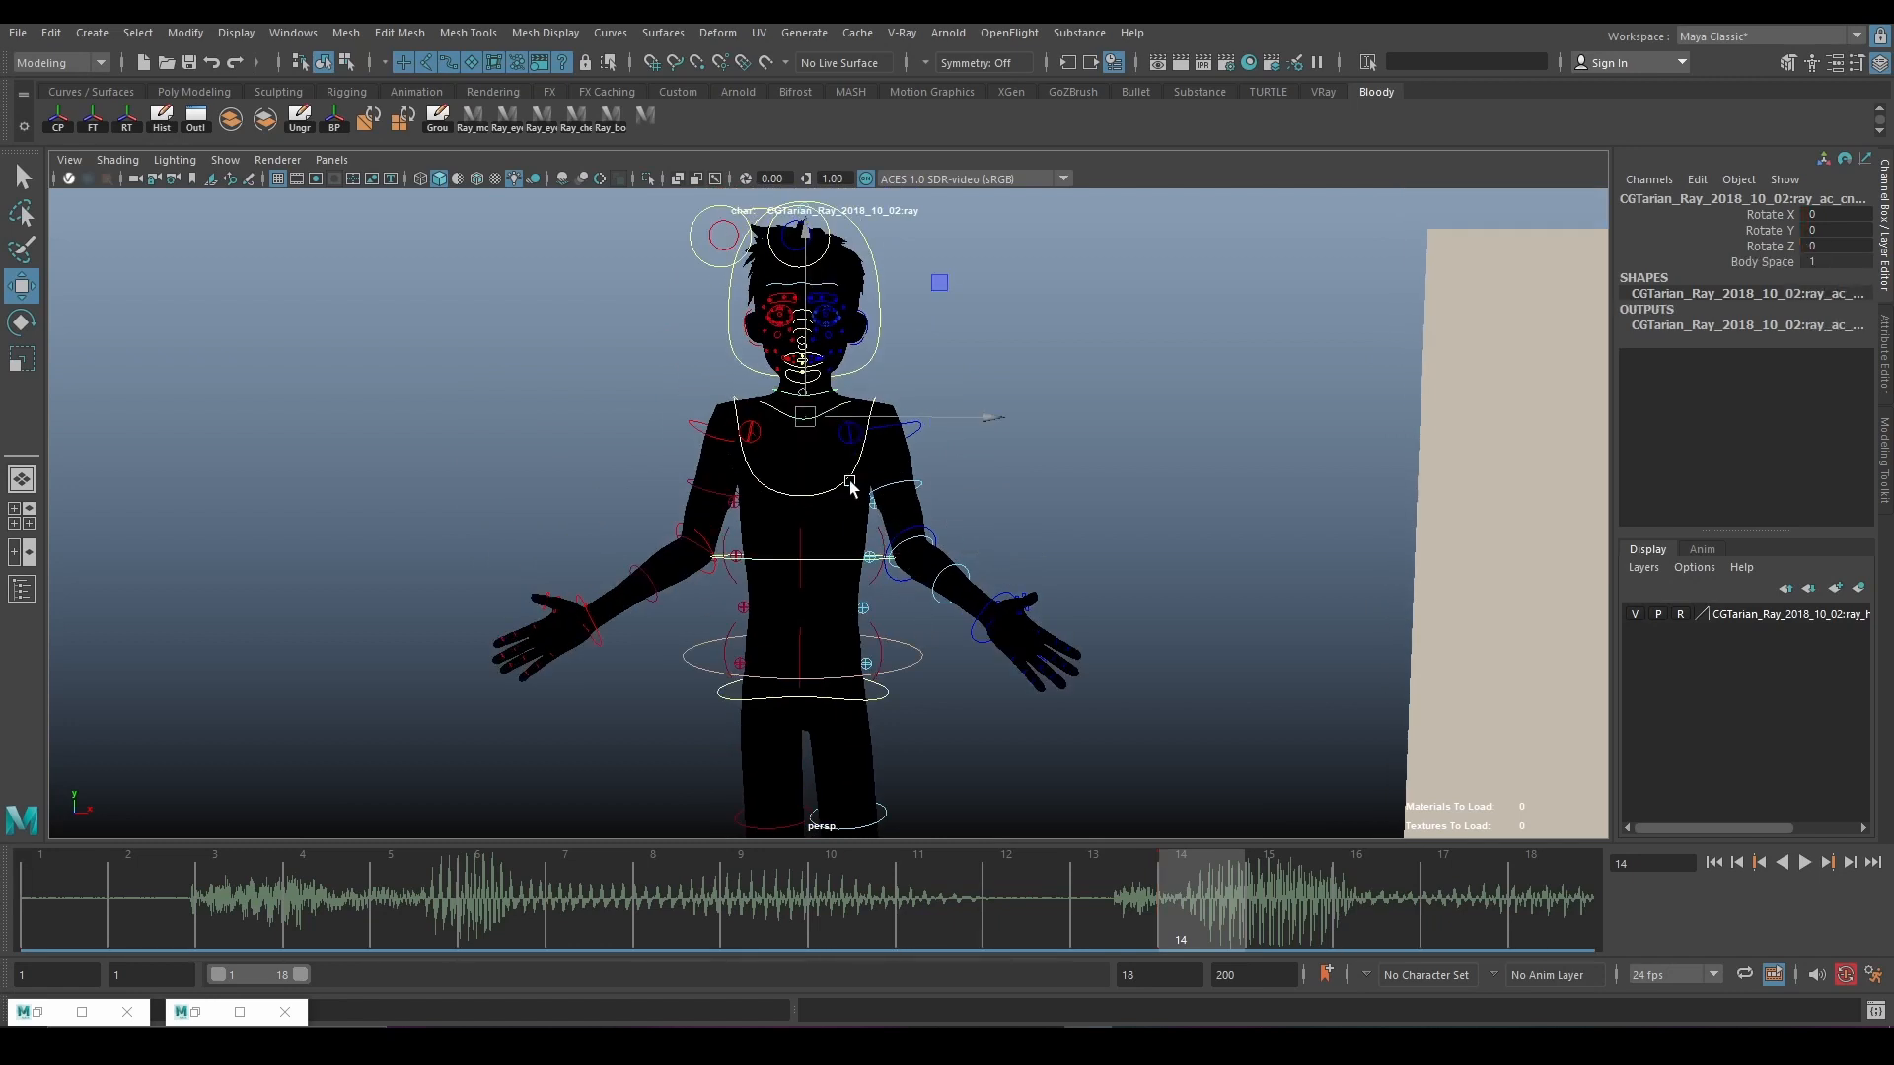
{"action": "left_click", "coordinate": [850, 485]}
{"action": "key", "text": "e"}
{"action": "left_click_drag", "start_coordinate": [963, 546], "coordinate": [962, 549]}
{"action": "key", "text": "w"}
{"action": "left_click_drag", "start_coordinate": [981, 478], "coordinate": [982, 528]}
{"action": "key", "text": "s"}
{"action": "left_click", "coordinate": [1082, 493]}
Compare Ray's silhouette with the arms-out reference sketch from several angles and distances.
{"action": "scroll", "coordinate": [1082, 493], "scroll_direction": "down", "scroll_amount": 4}
{"action": "scroll", "coordinate": [983, 529], "scroll_direction": "down", "scroll_amount": 4}
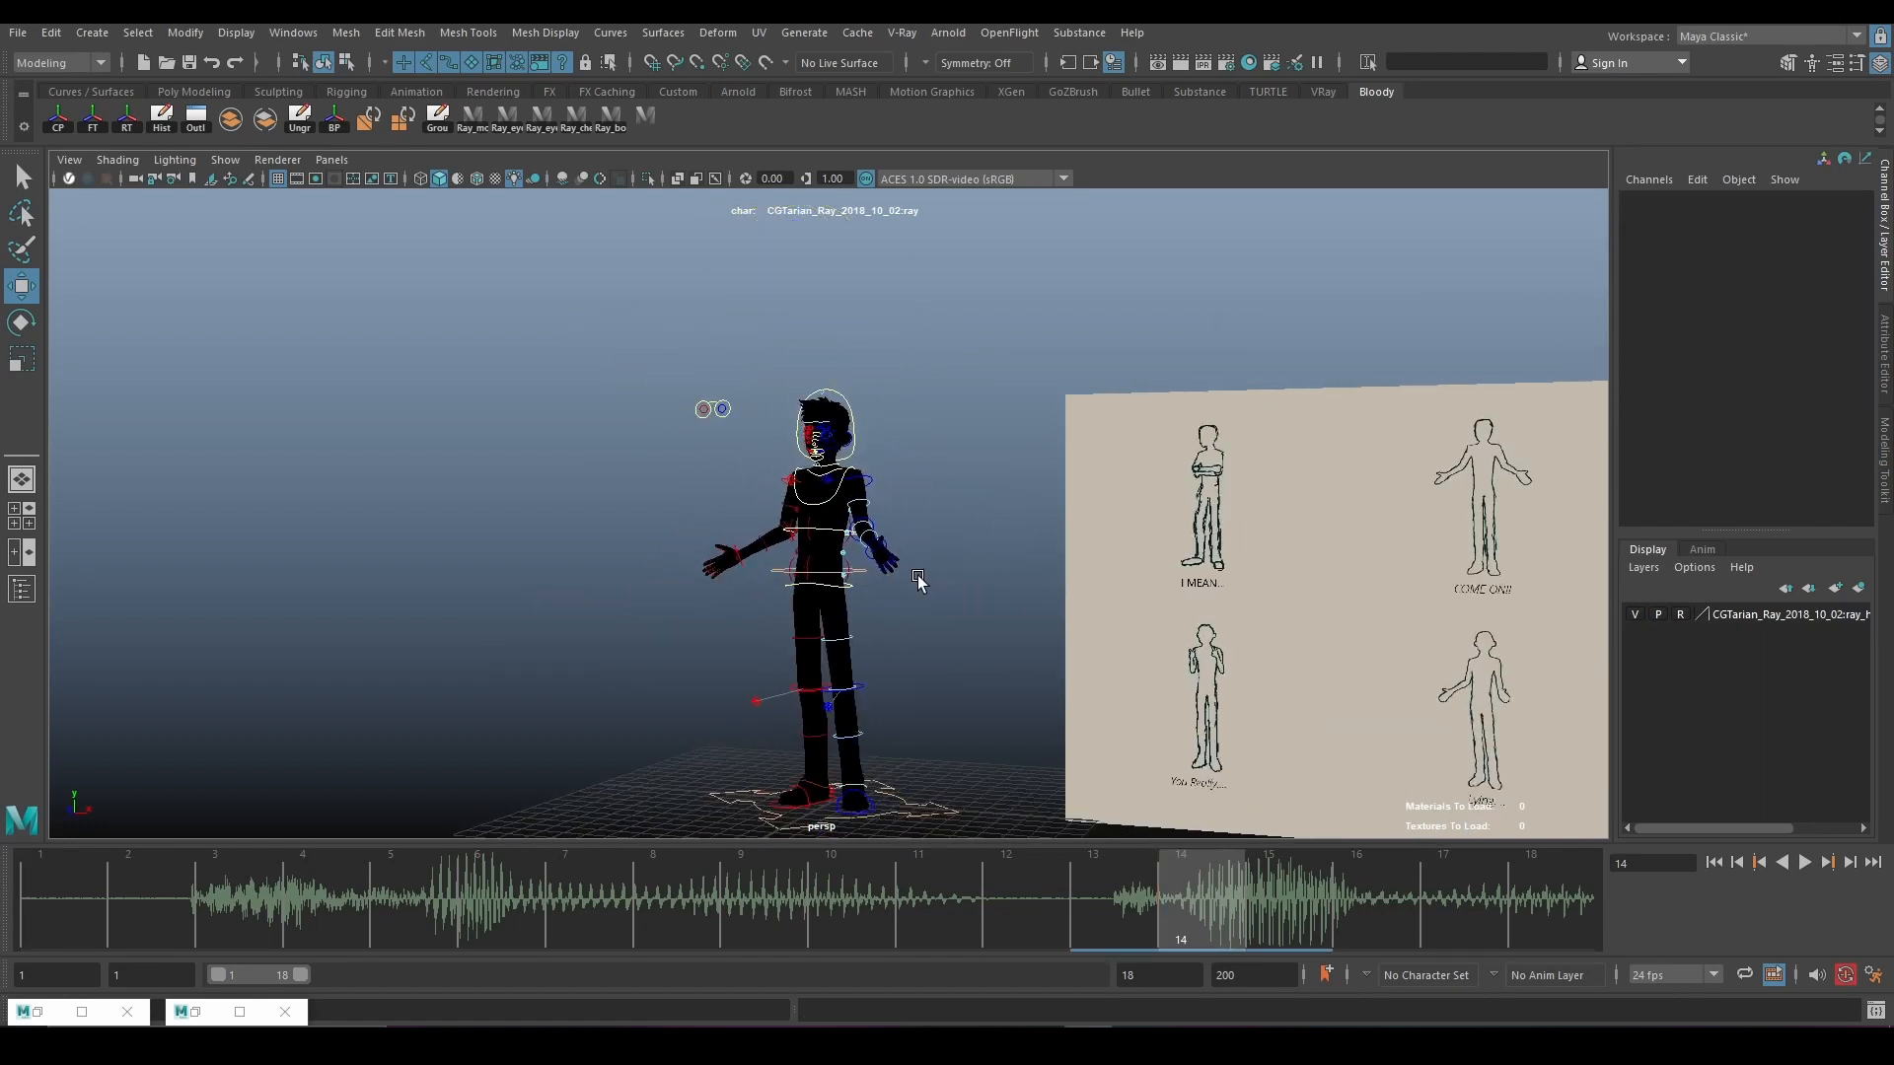
{"action": "left_click_drag", "start_coordinate": [922, 583], "coordinate": [947, 579], "text": "alt"}
{"action": "scroll", "coordinate": [947, 579], "scroll_direction": "up", "scroll_amount": 3}
{"action": "middle_click_drag", "start_coordinate": [949, 582], "coordinate": [980, 469], "text": "alt"}
{"action": "left_click_drag", "start_coordinate": [980, 469], "coordinate": [921, 655], "text": "alt"}
{"action": "scroll", "coordinate": [917, 740], "scroll_direction": "up", "scroll_amount": 3}
{"action": "scroll", "coordinate": [915, 647], "scroll_direction": "down", "scroll_amount": 5}
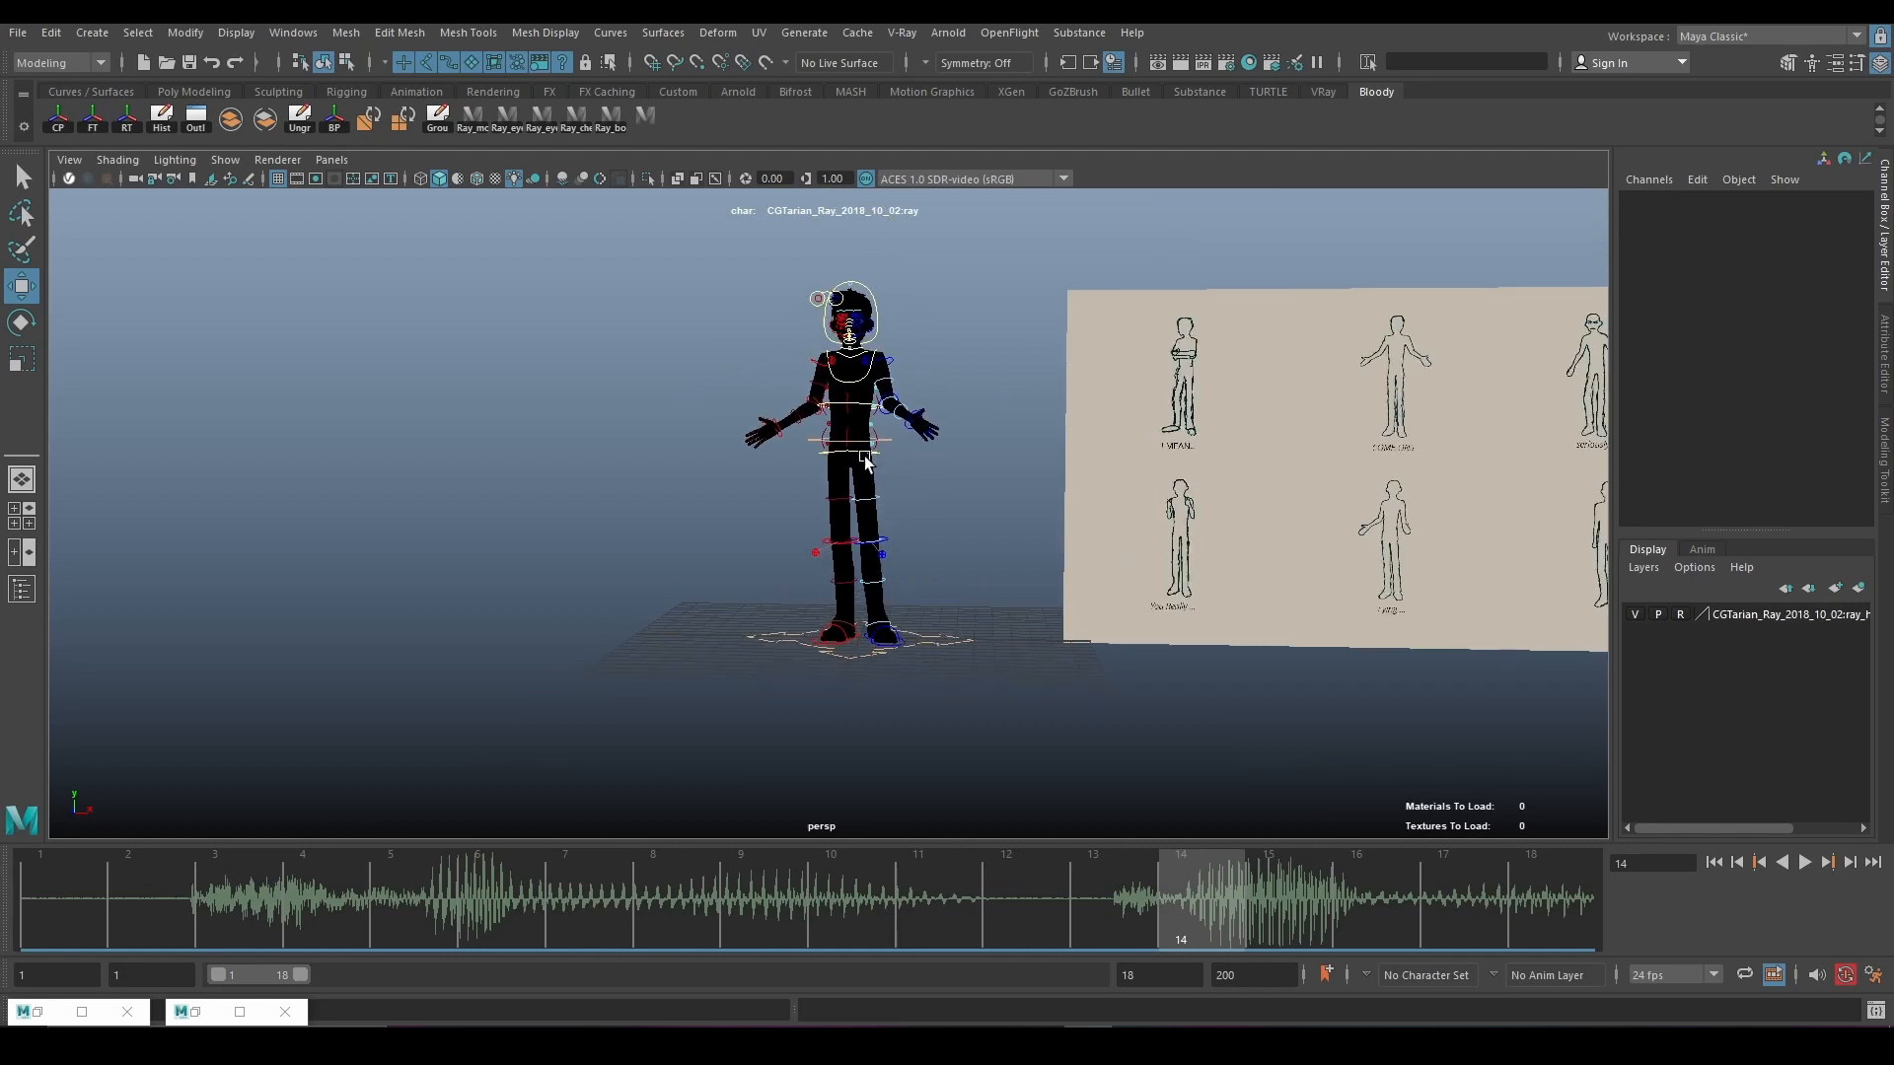
{"action": "scroll", "coordinate": [864, 431], "scroll_direction": "up", "scroll_amount": 3}
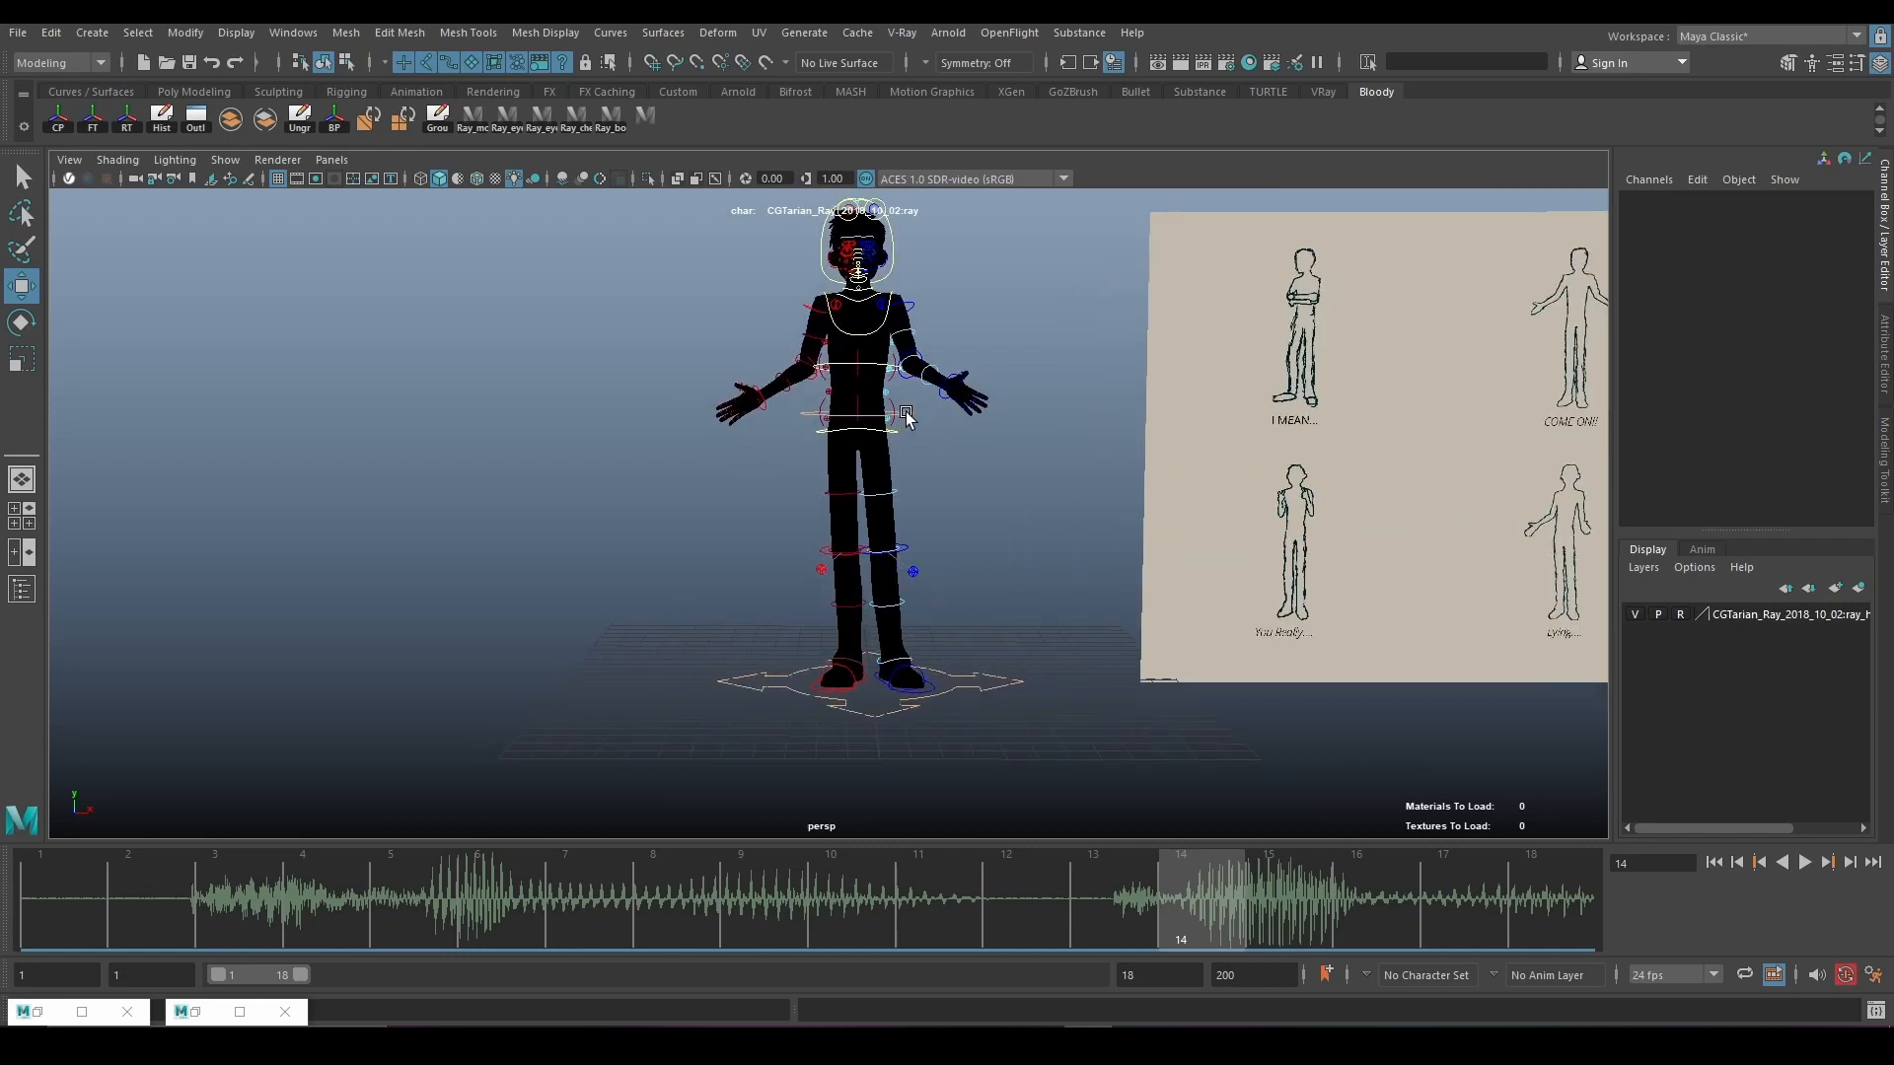
{"action": "left_click", "coordinate": [906, 411]}
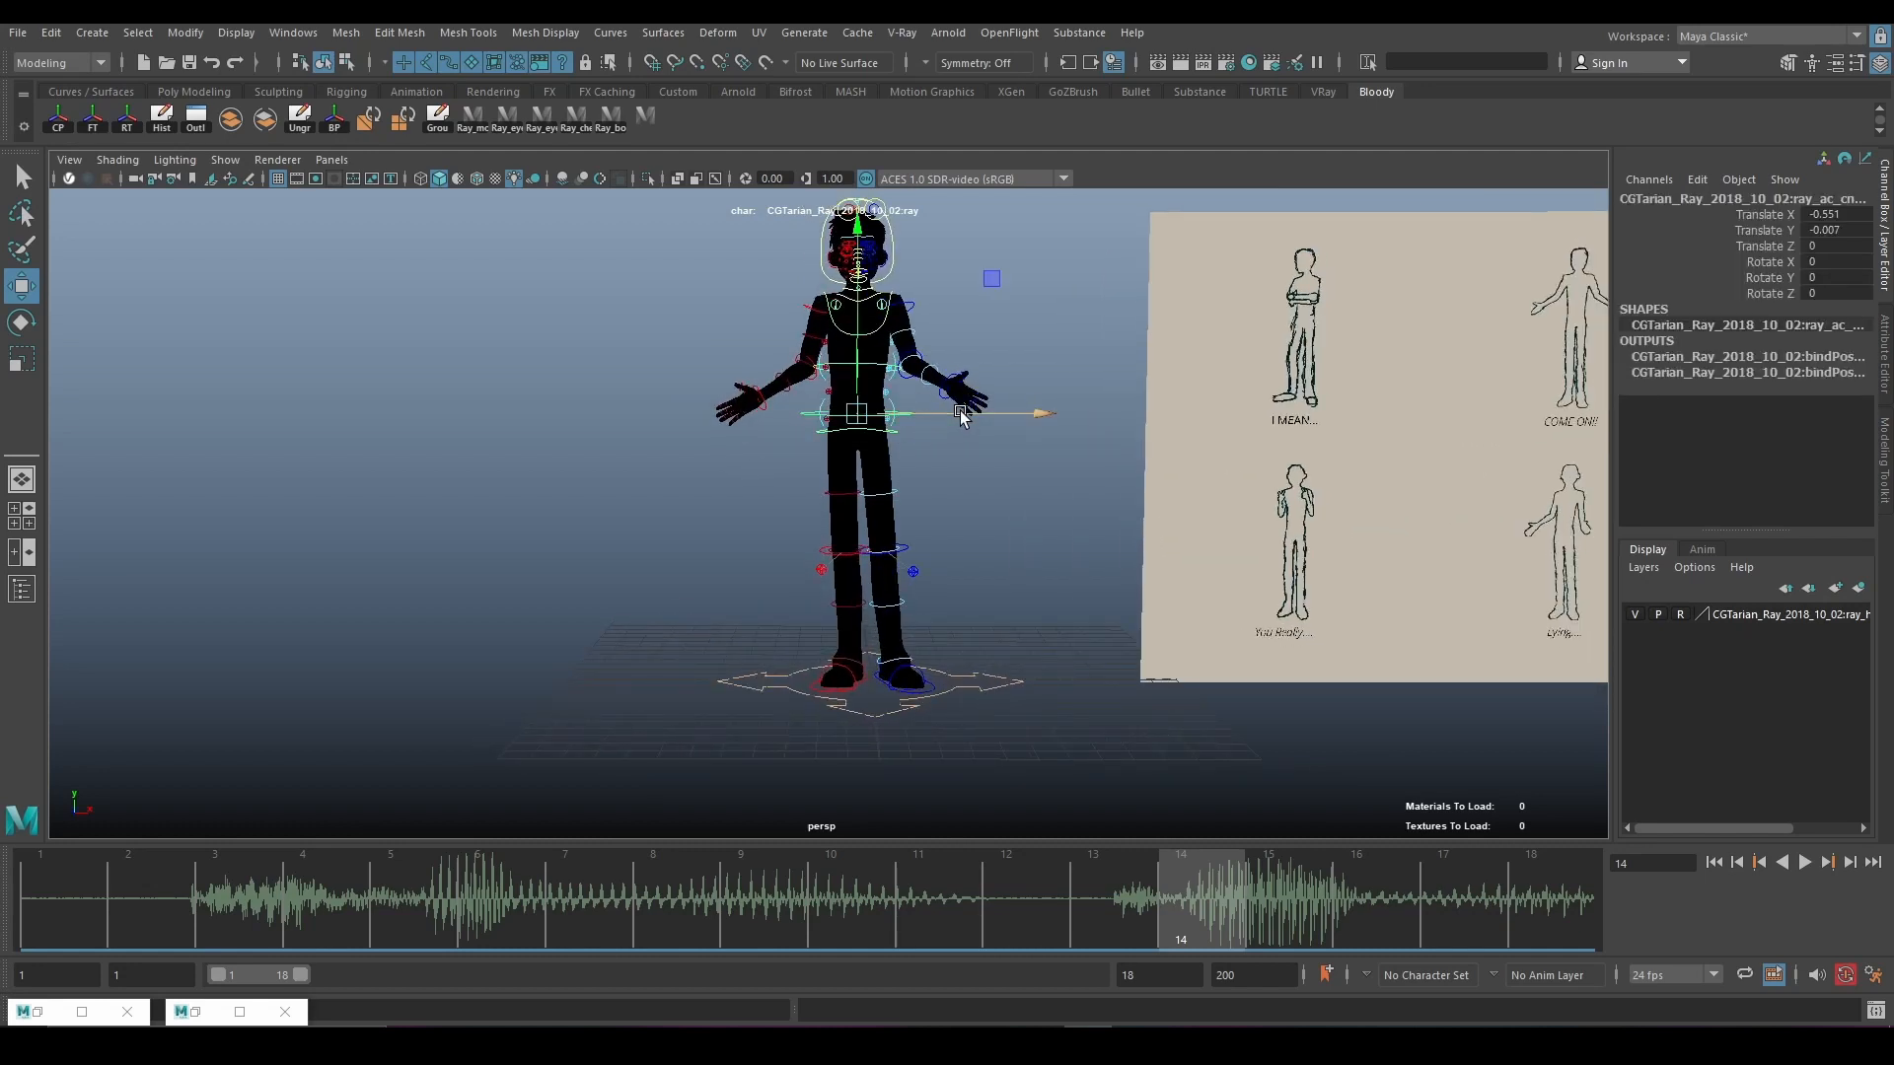
{"action": "left_click", "coordinate": [963, 345]}
{"action": "middle_click_drag", "start_coordinate": [963, 346], "coordinate": [982, 407], "text": "alt"}
{"action": "left_click_drag", "start_coordinate": [981, 407], "coordinate": [929, 438], "text": "alt"}
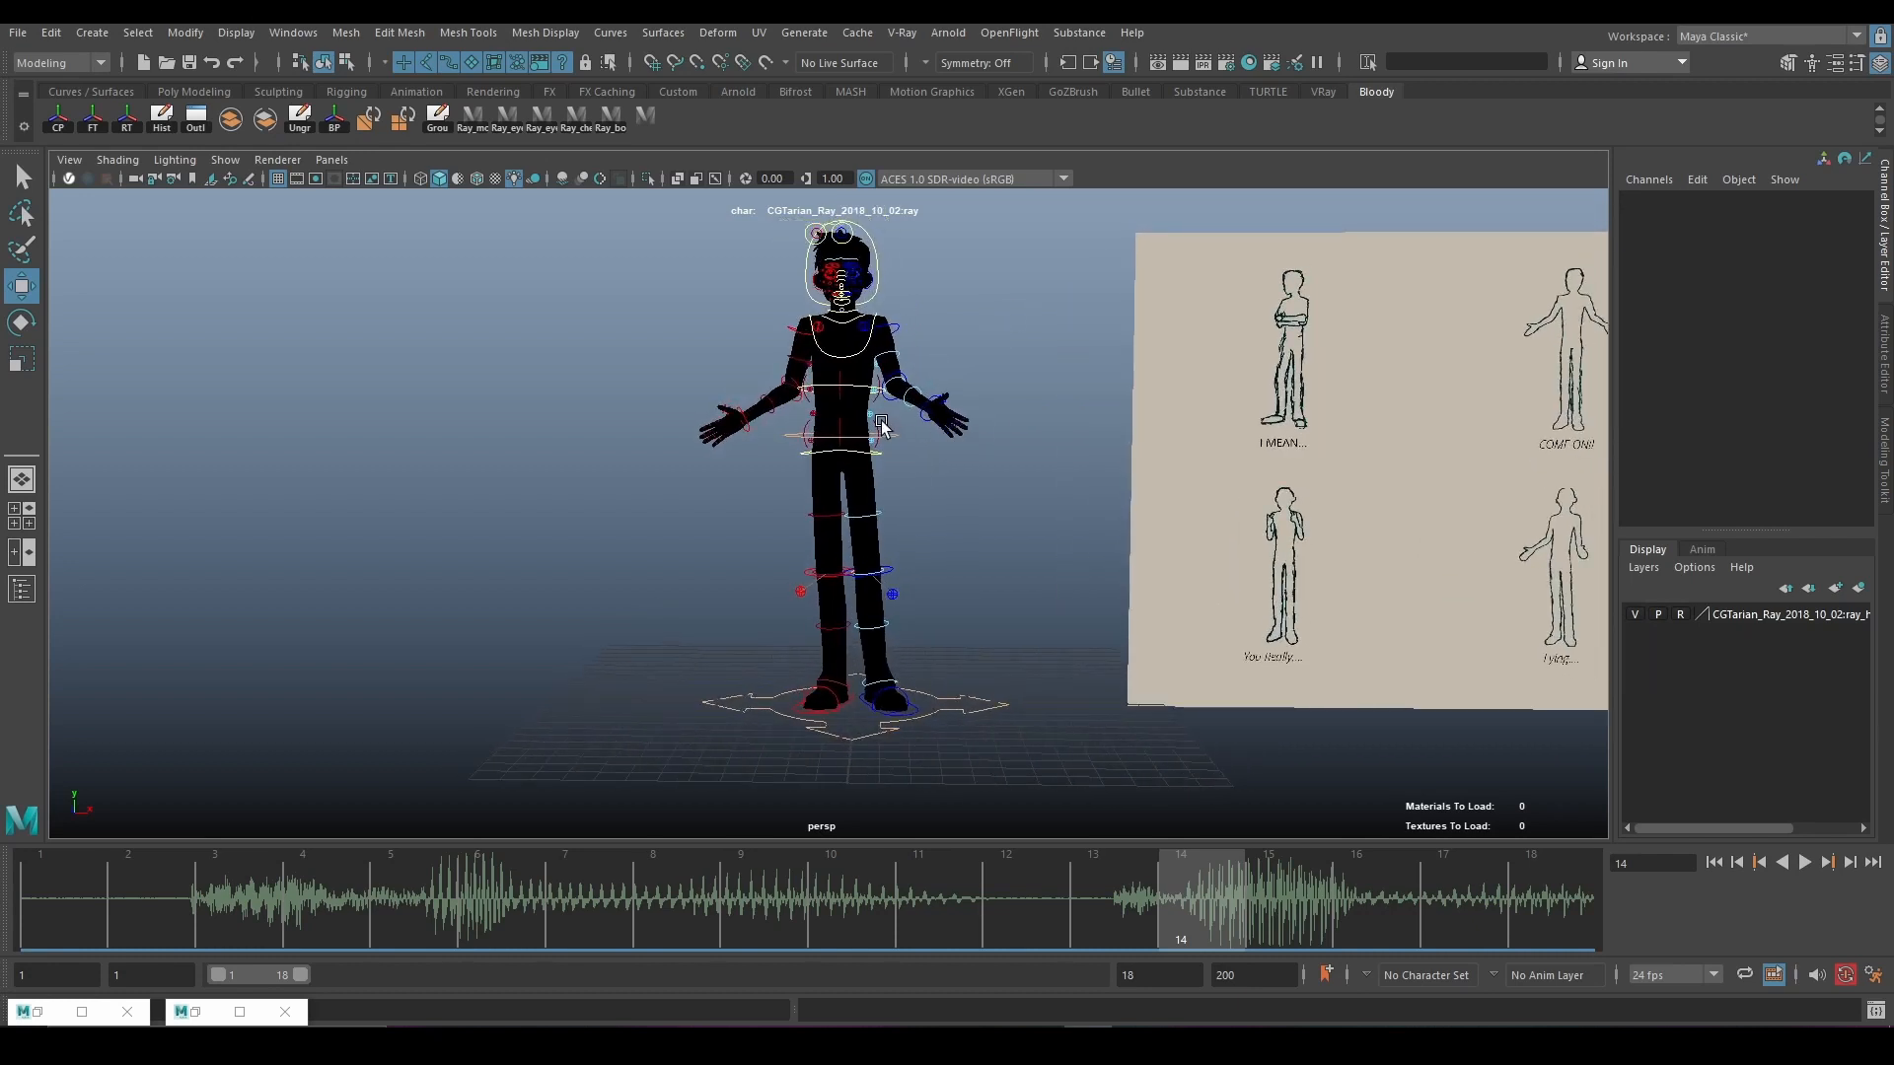
Fine-tune the sideways tilt of Ray's torso at the lower spine control.
{"action": "left_click", "coordinate": [881, 424]}
{"action": "key", "text": "e"}
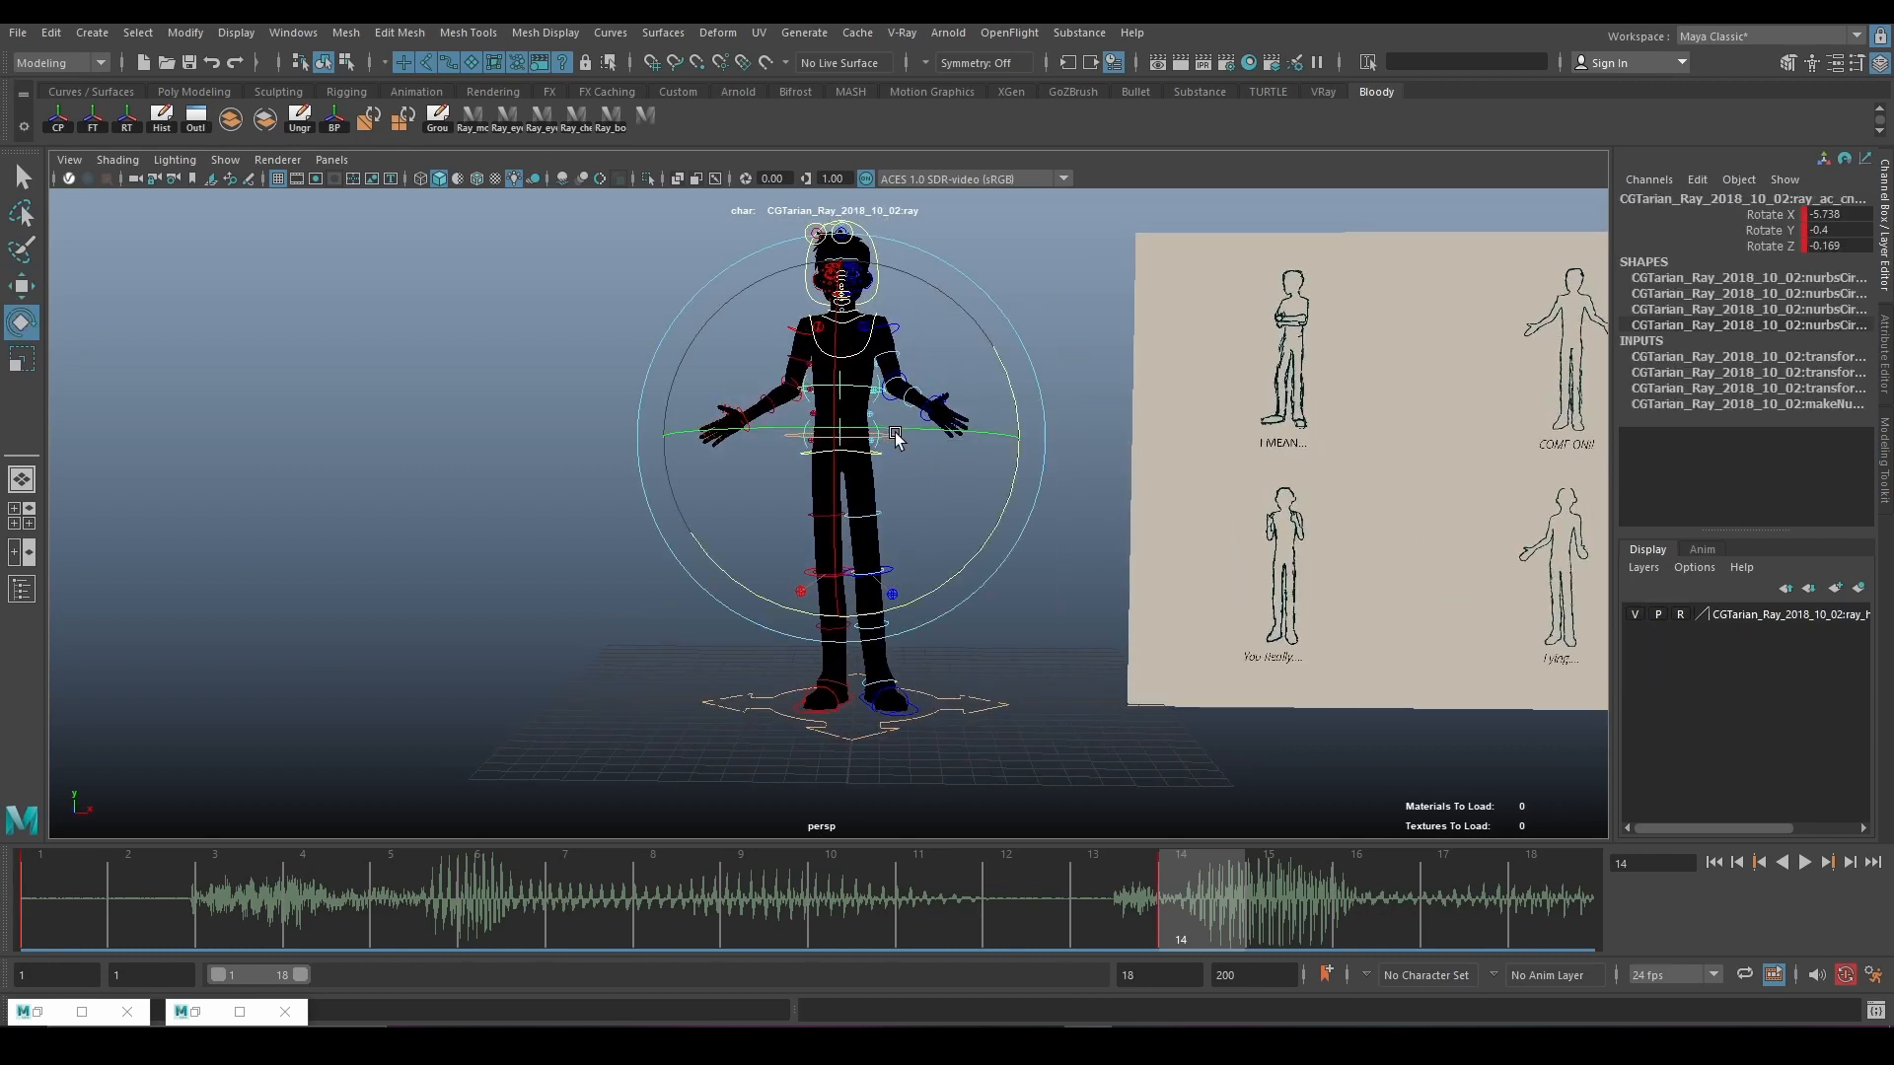
{"action": "left_click", "coordinate": [1004, 513]}
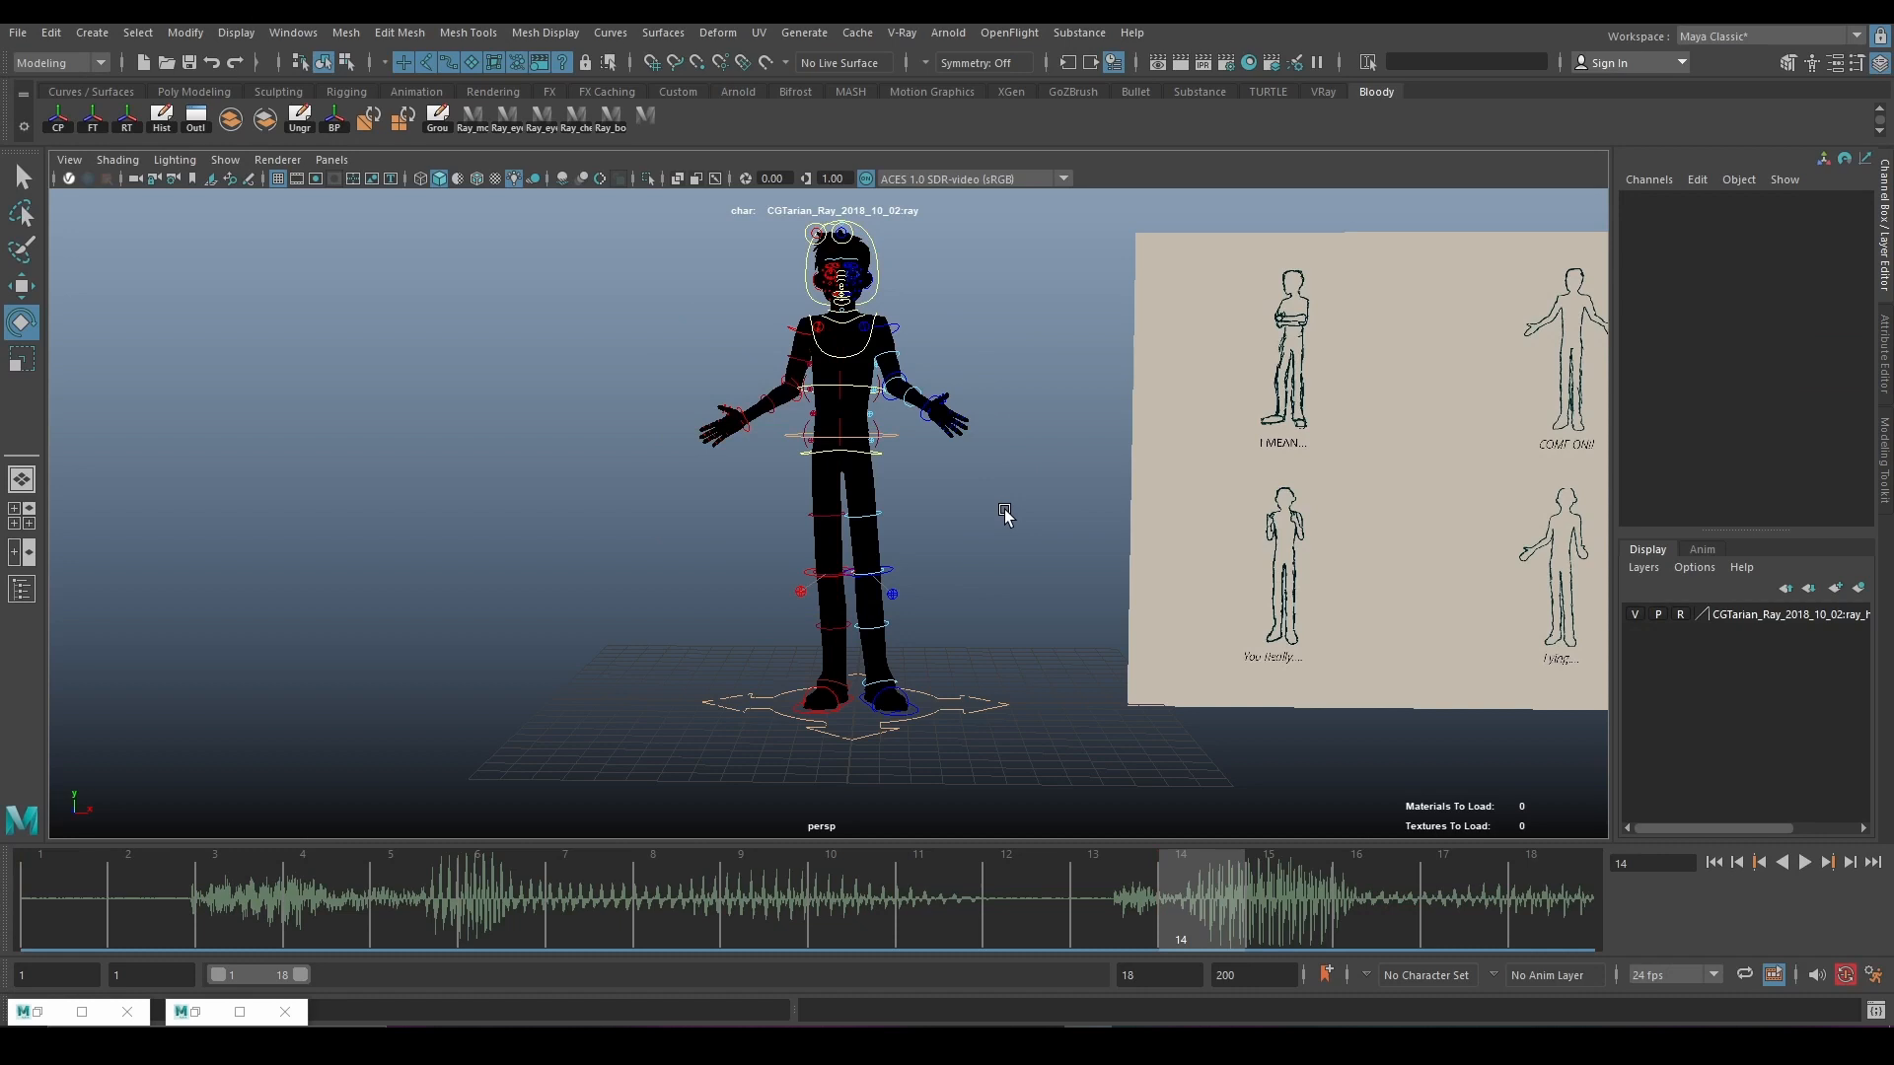
{"action": "left_click", "coordinate": [880, 422]}
{"action": "left_click_drag", "start_coordinate": [992, 529], "coordinate": [991, 531]}
{"action": "key", "text": "w"}
{"action": "left_click", "coordinate": [997, 387]}
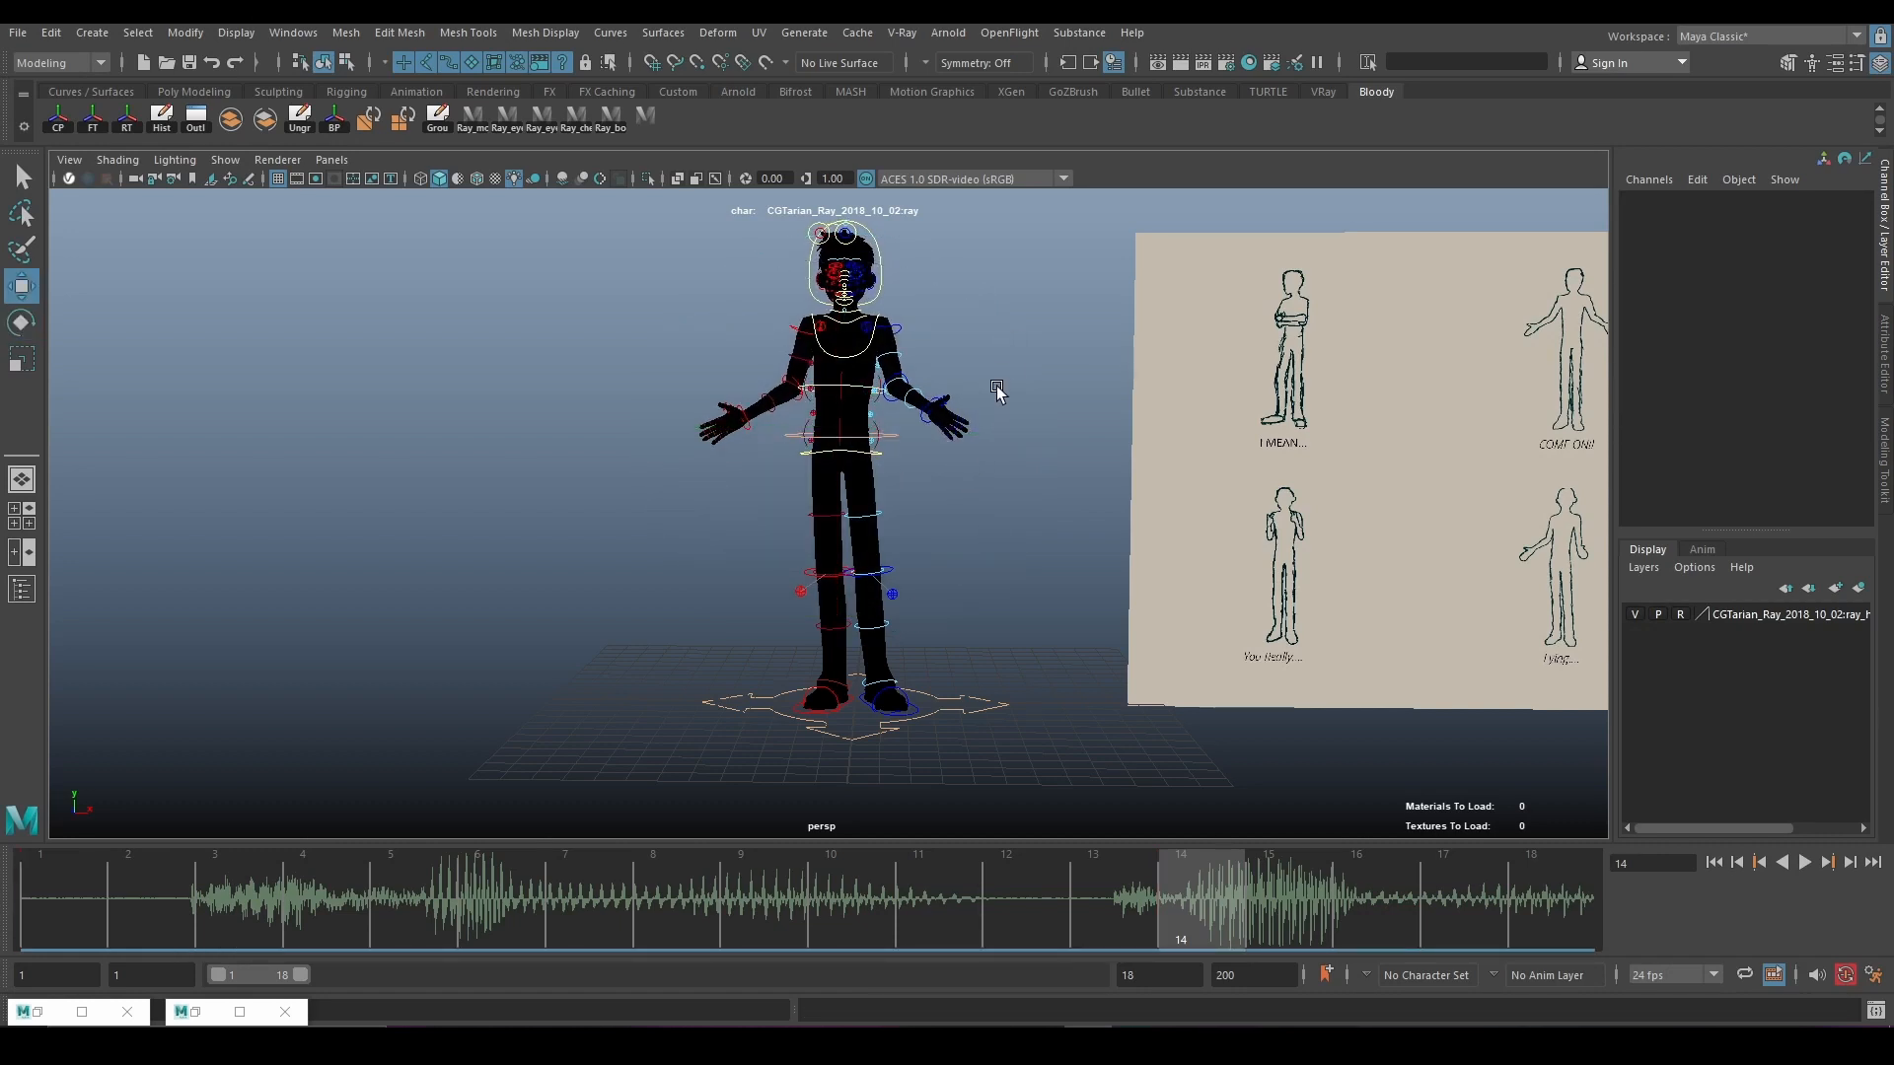
Scrub the dialogue audio from the start through the arms-out pose to frame 16 to judge its timing.
{"action": "left_click", "coordinate": [643, 116]}
{"action": "left_click", "coordinate": [987, 299]}
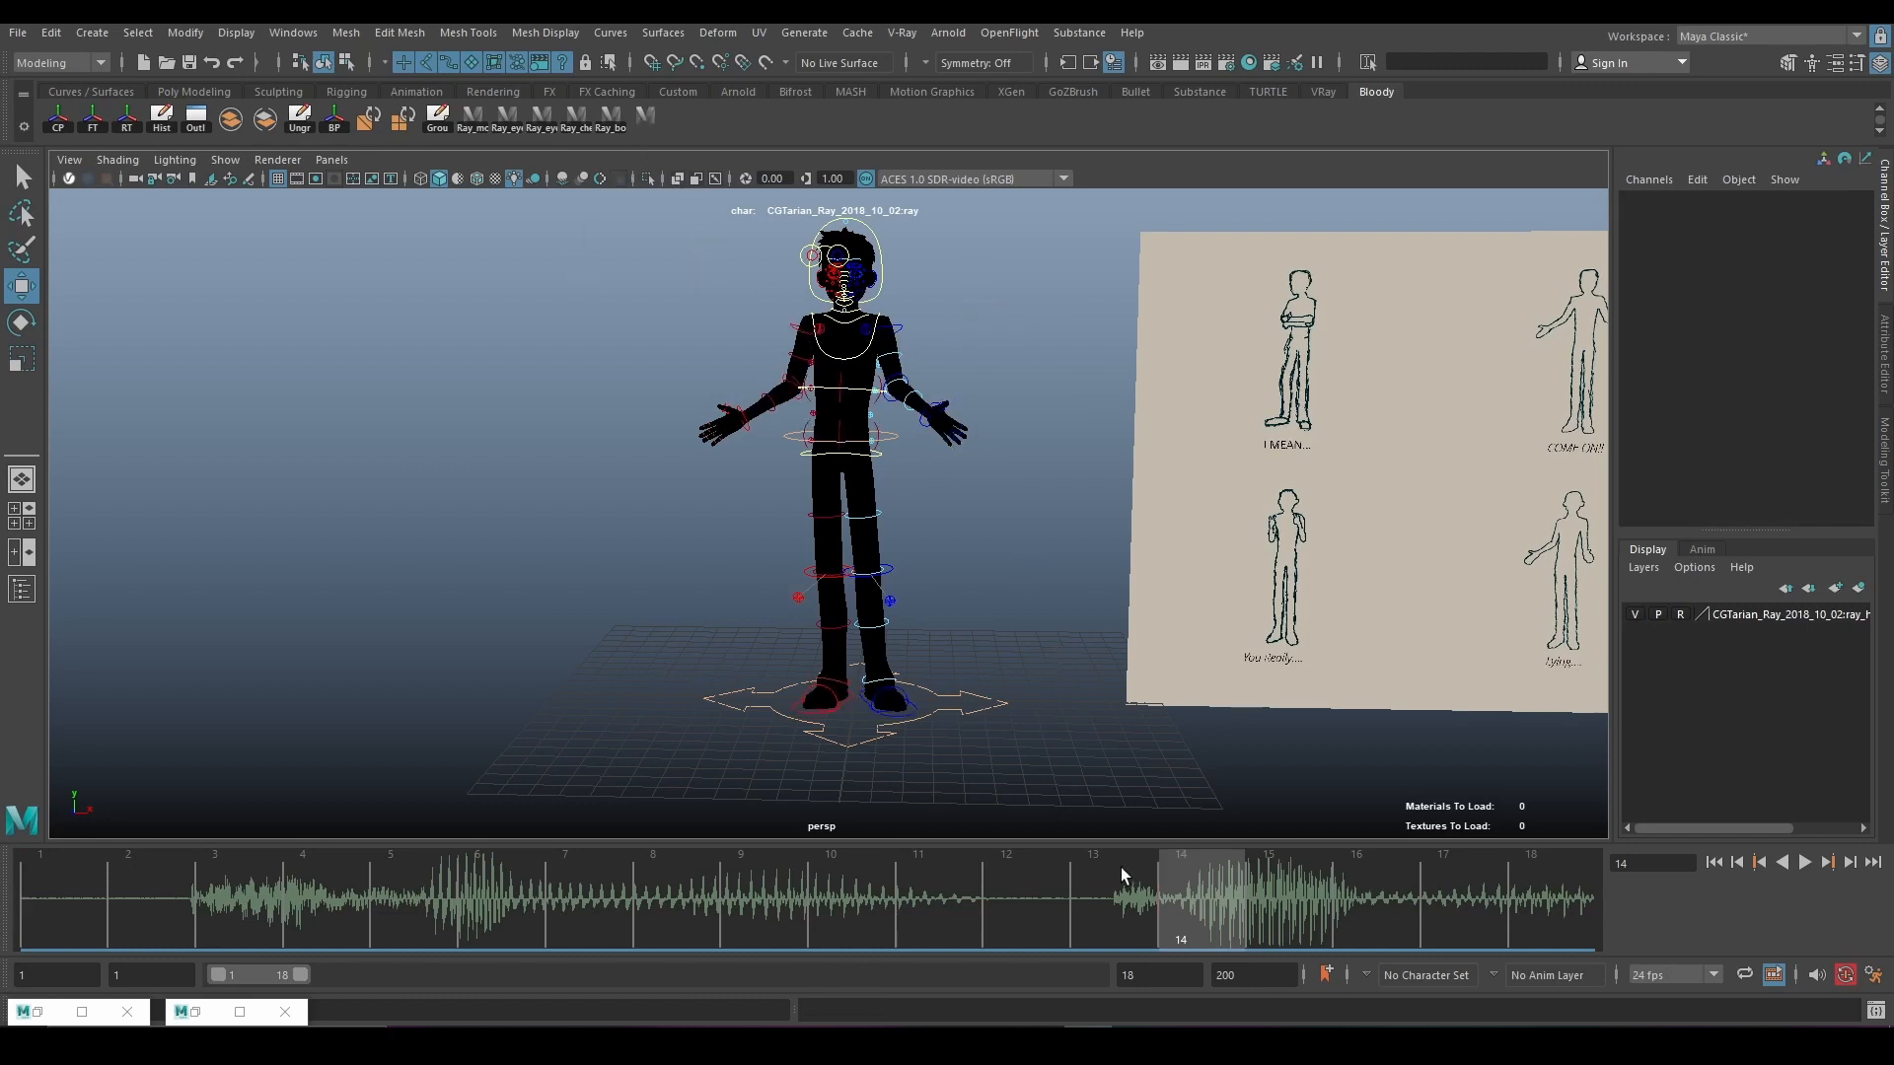
{"action": "left_click_drag", "start_coordinate": [1107, 905], "coordinate": [1182, 868]}
{"action": "left_click_drag", "start_coordinate": [229, 902], "coordinate": [1346, 943]}
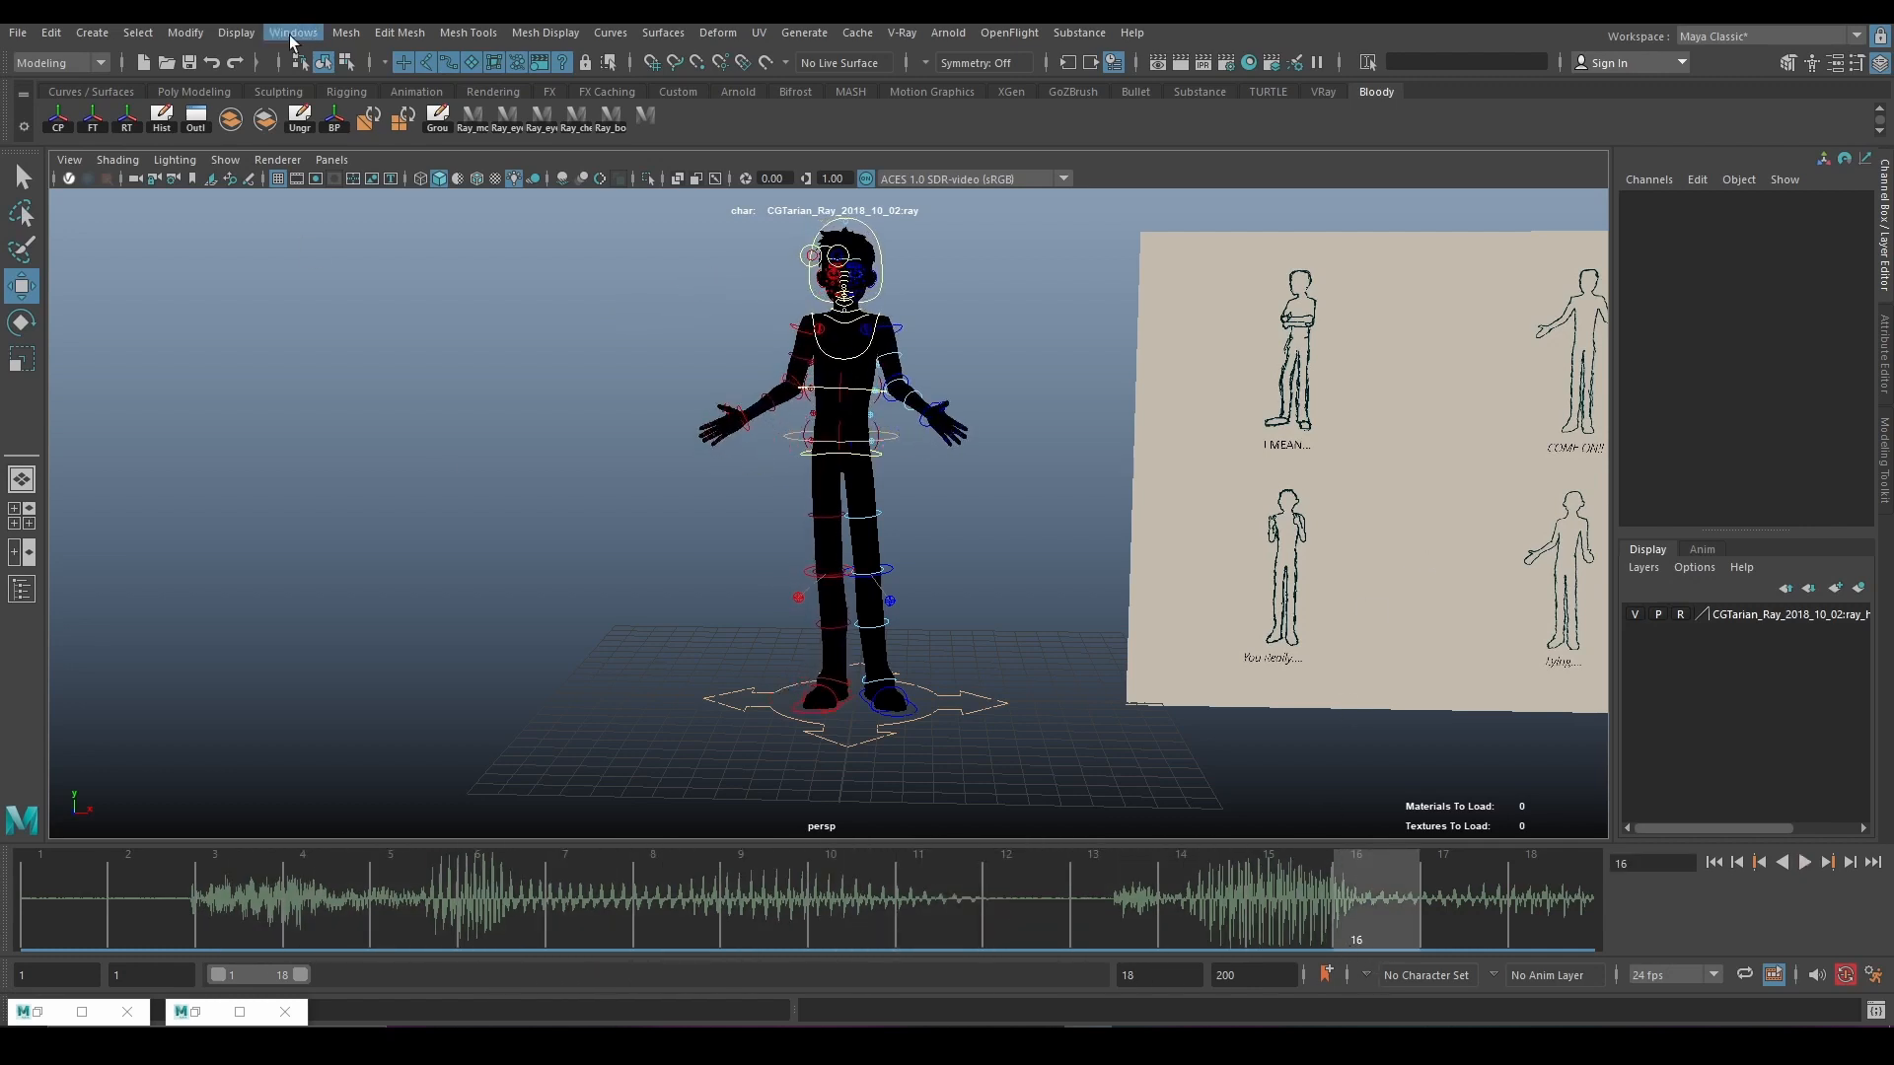
Key the crossed-arms pose at frame 11 so it holds before the arms-out pose.
{"action": "left_click", "coordinate": [643, 117]}
{"action": "mouse_move", "coordinate": [57, 919]}
{"action": "left_mouse_down"}
{"action": "mouse_move", "coordinate": [1006, 916]}
{"action": "mouse_move", "coordinate": [52, 891]}
{"action": "left_mouse_up"}
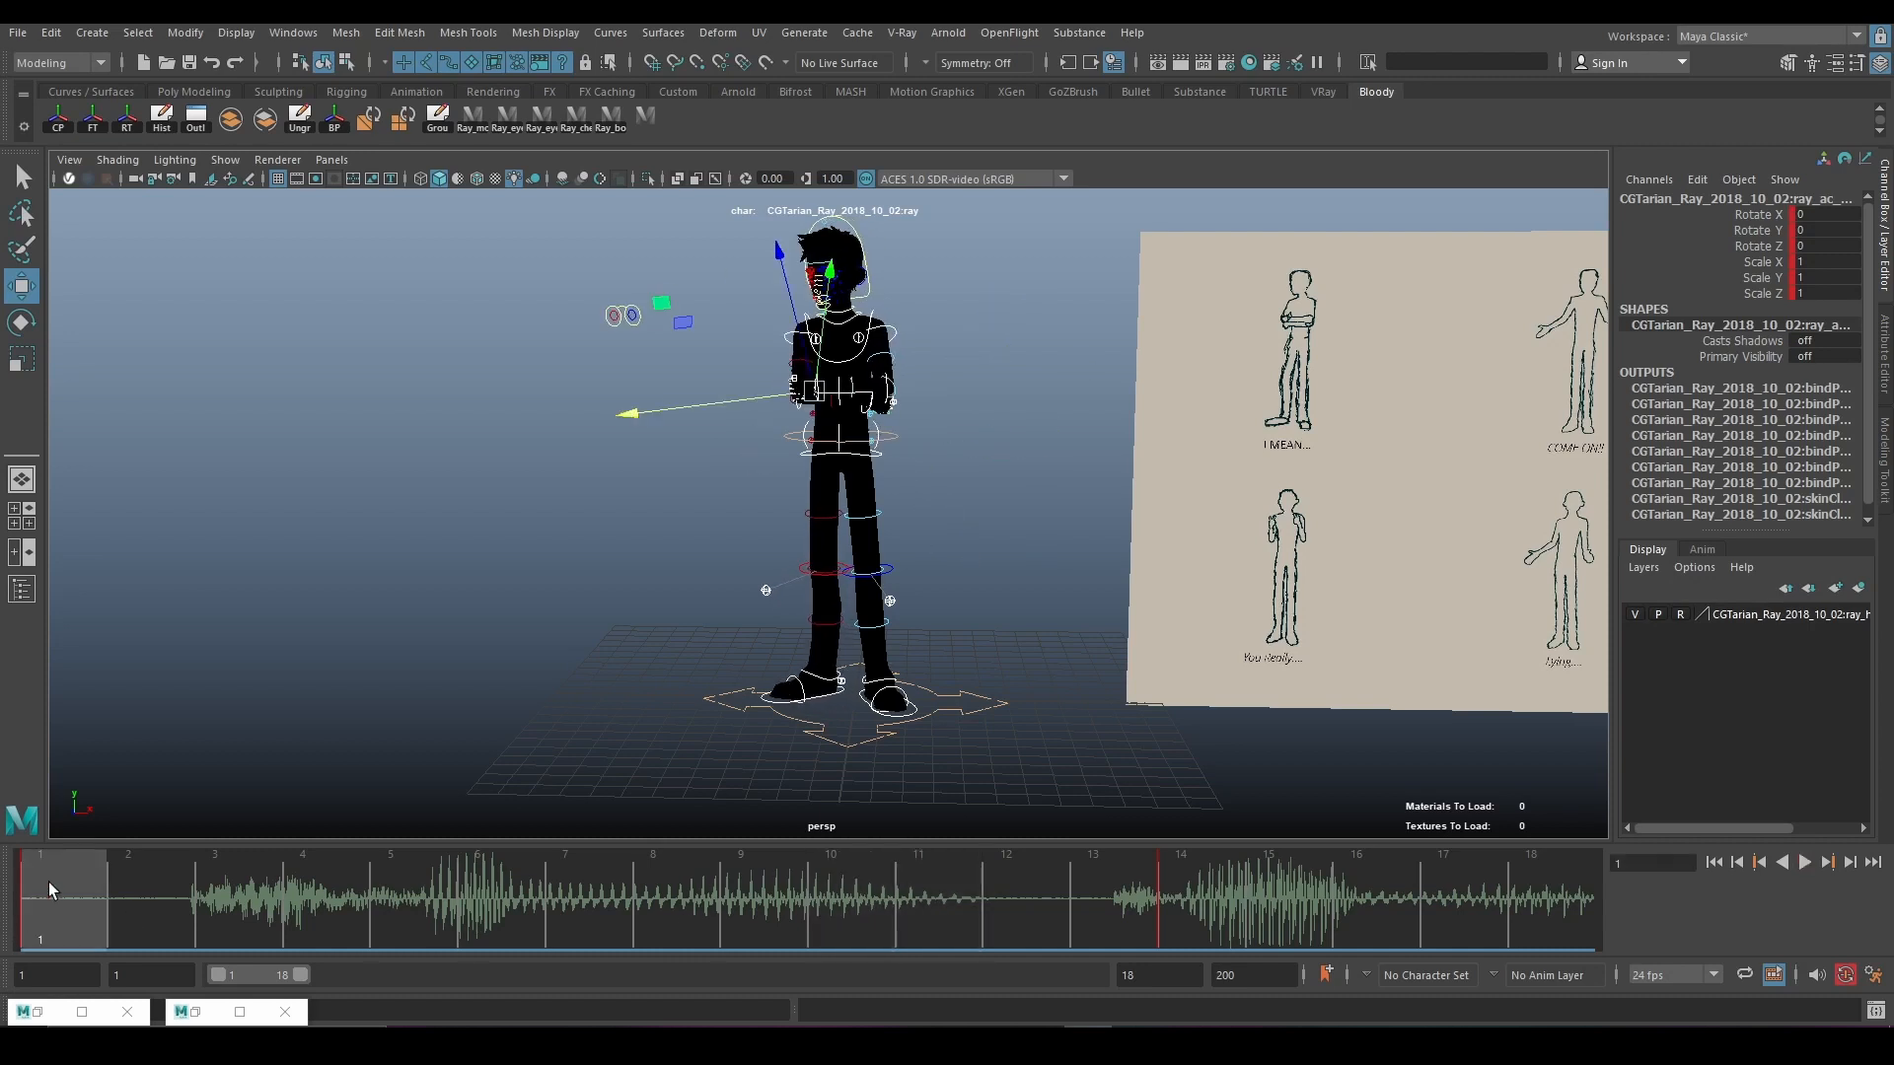
{"action": "left_click", "coordinate": [951, 914]}
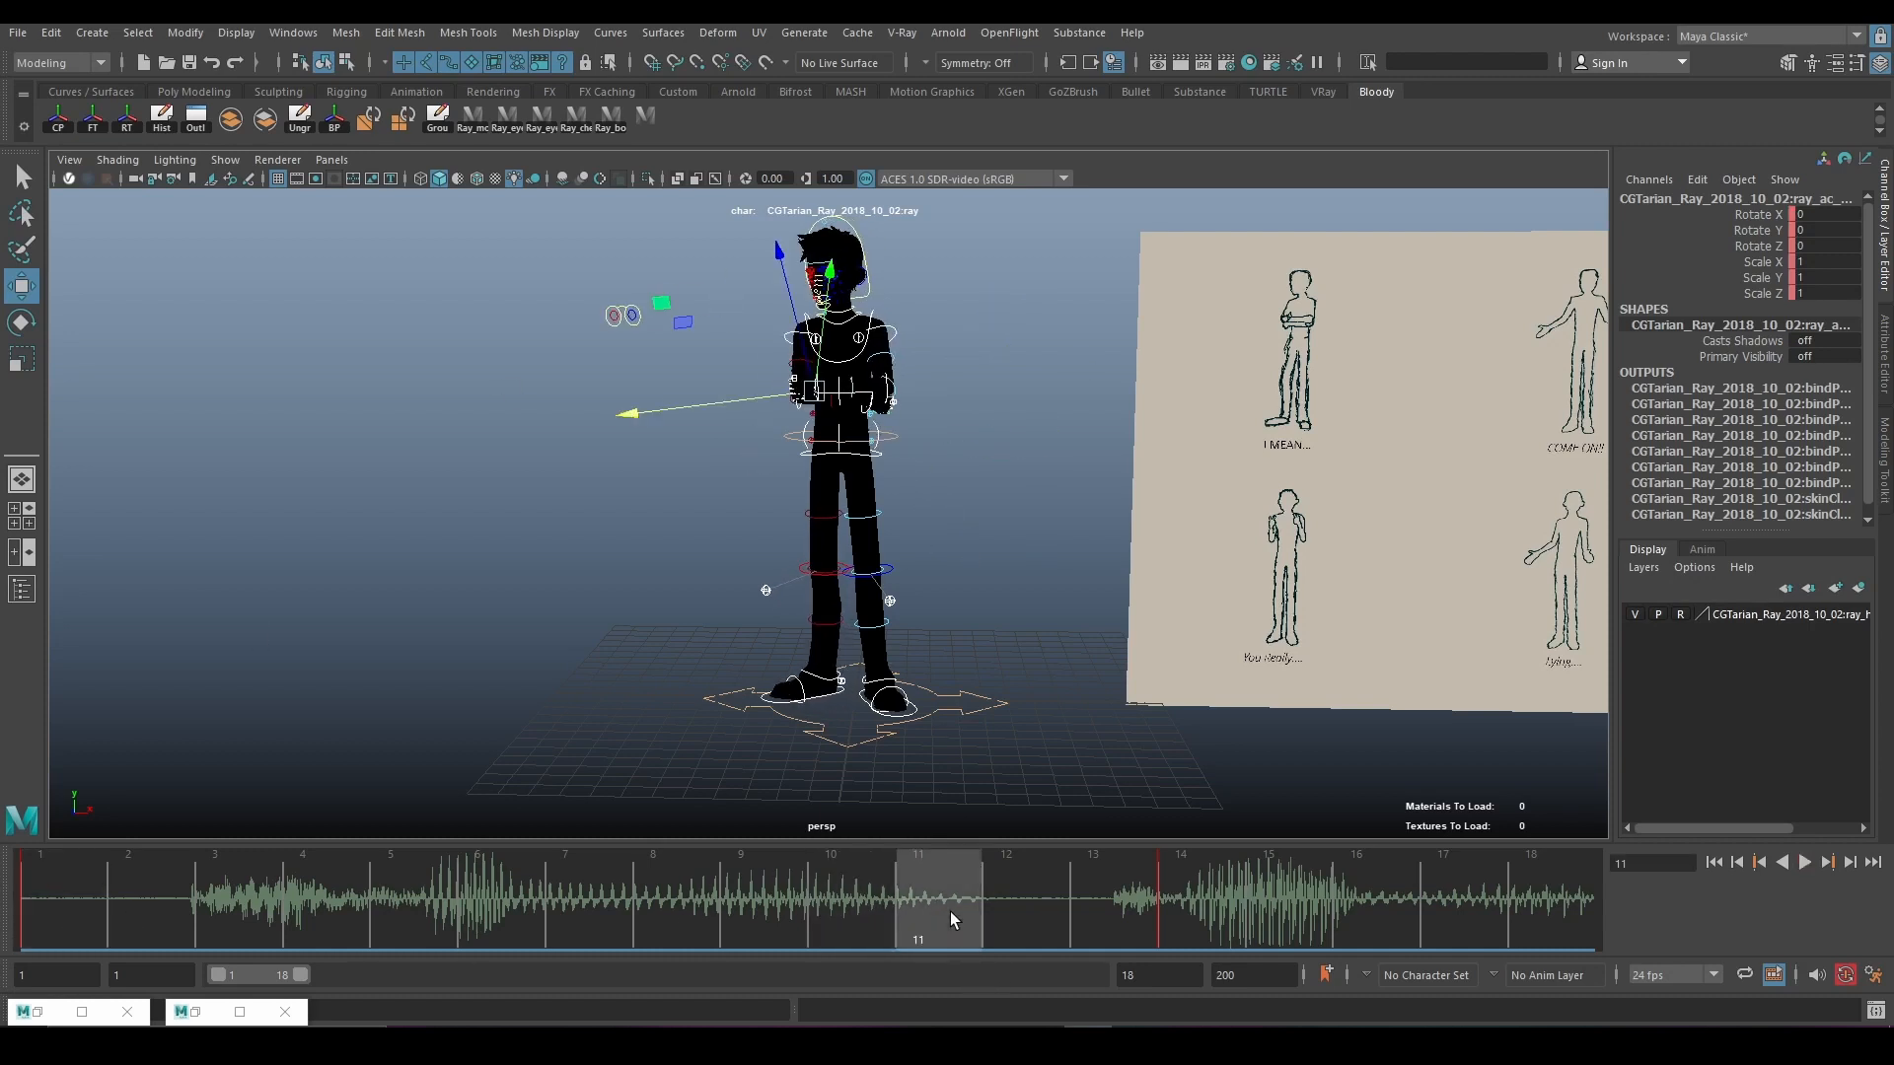
{"action": "left_click", "coordinate": [870, 286]}
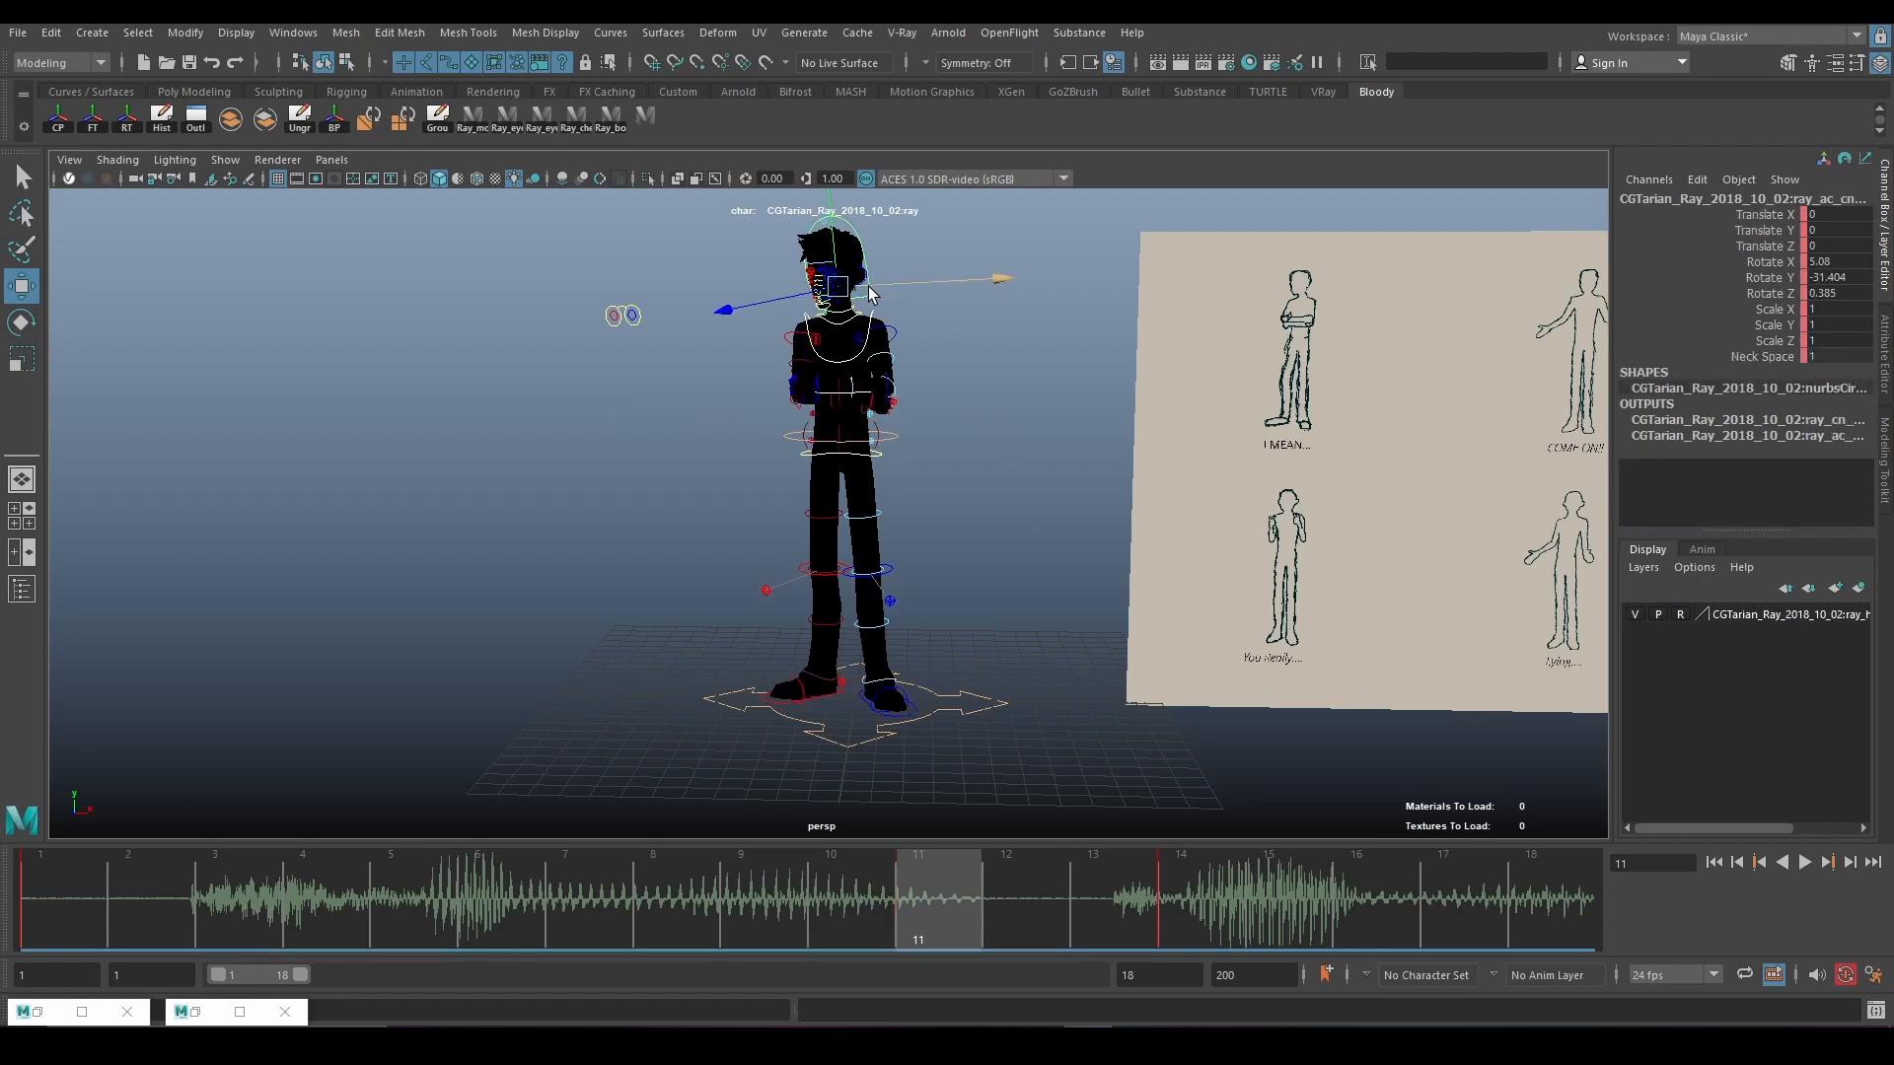
{"action": "key", "text": "s"}
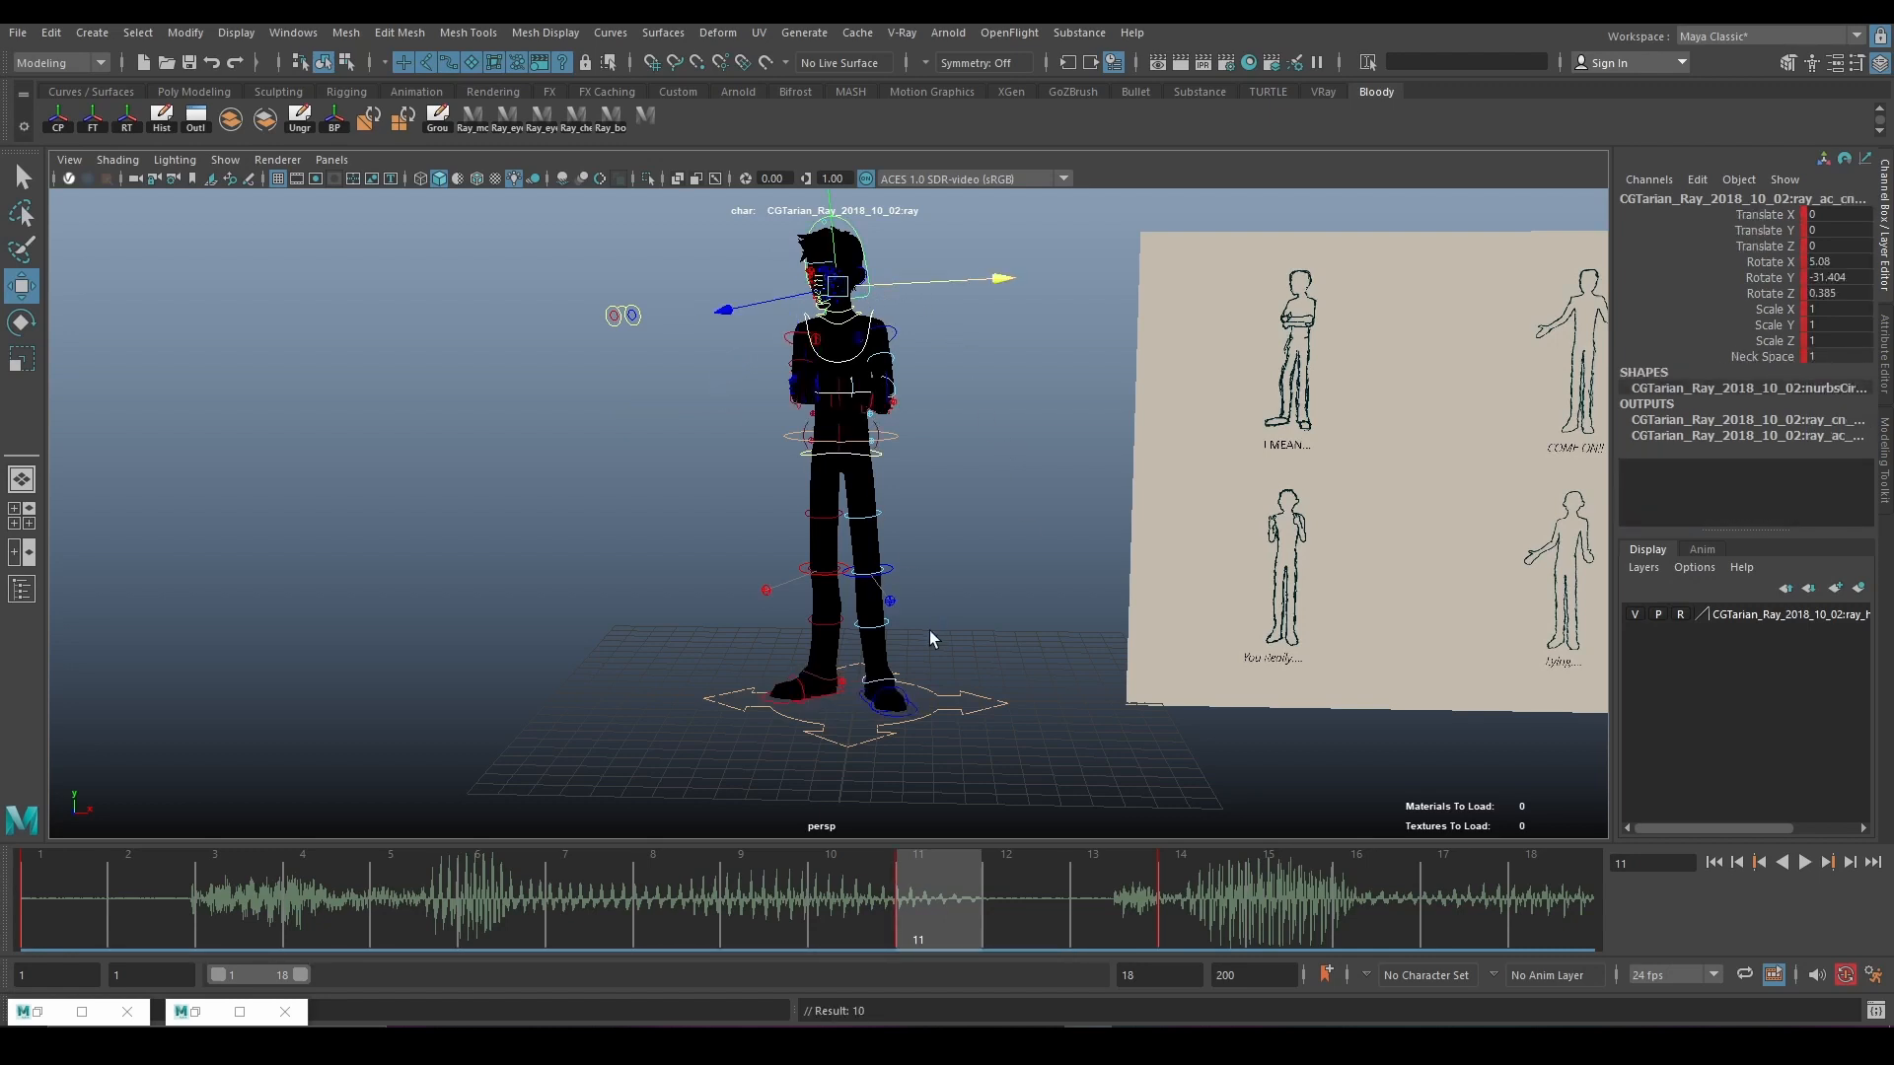
Play back the blocking with its audio and extend the playback range to frame 25.
{"action": "key", "text": "alt+v"}
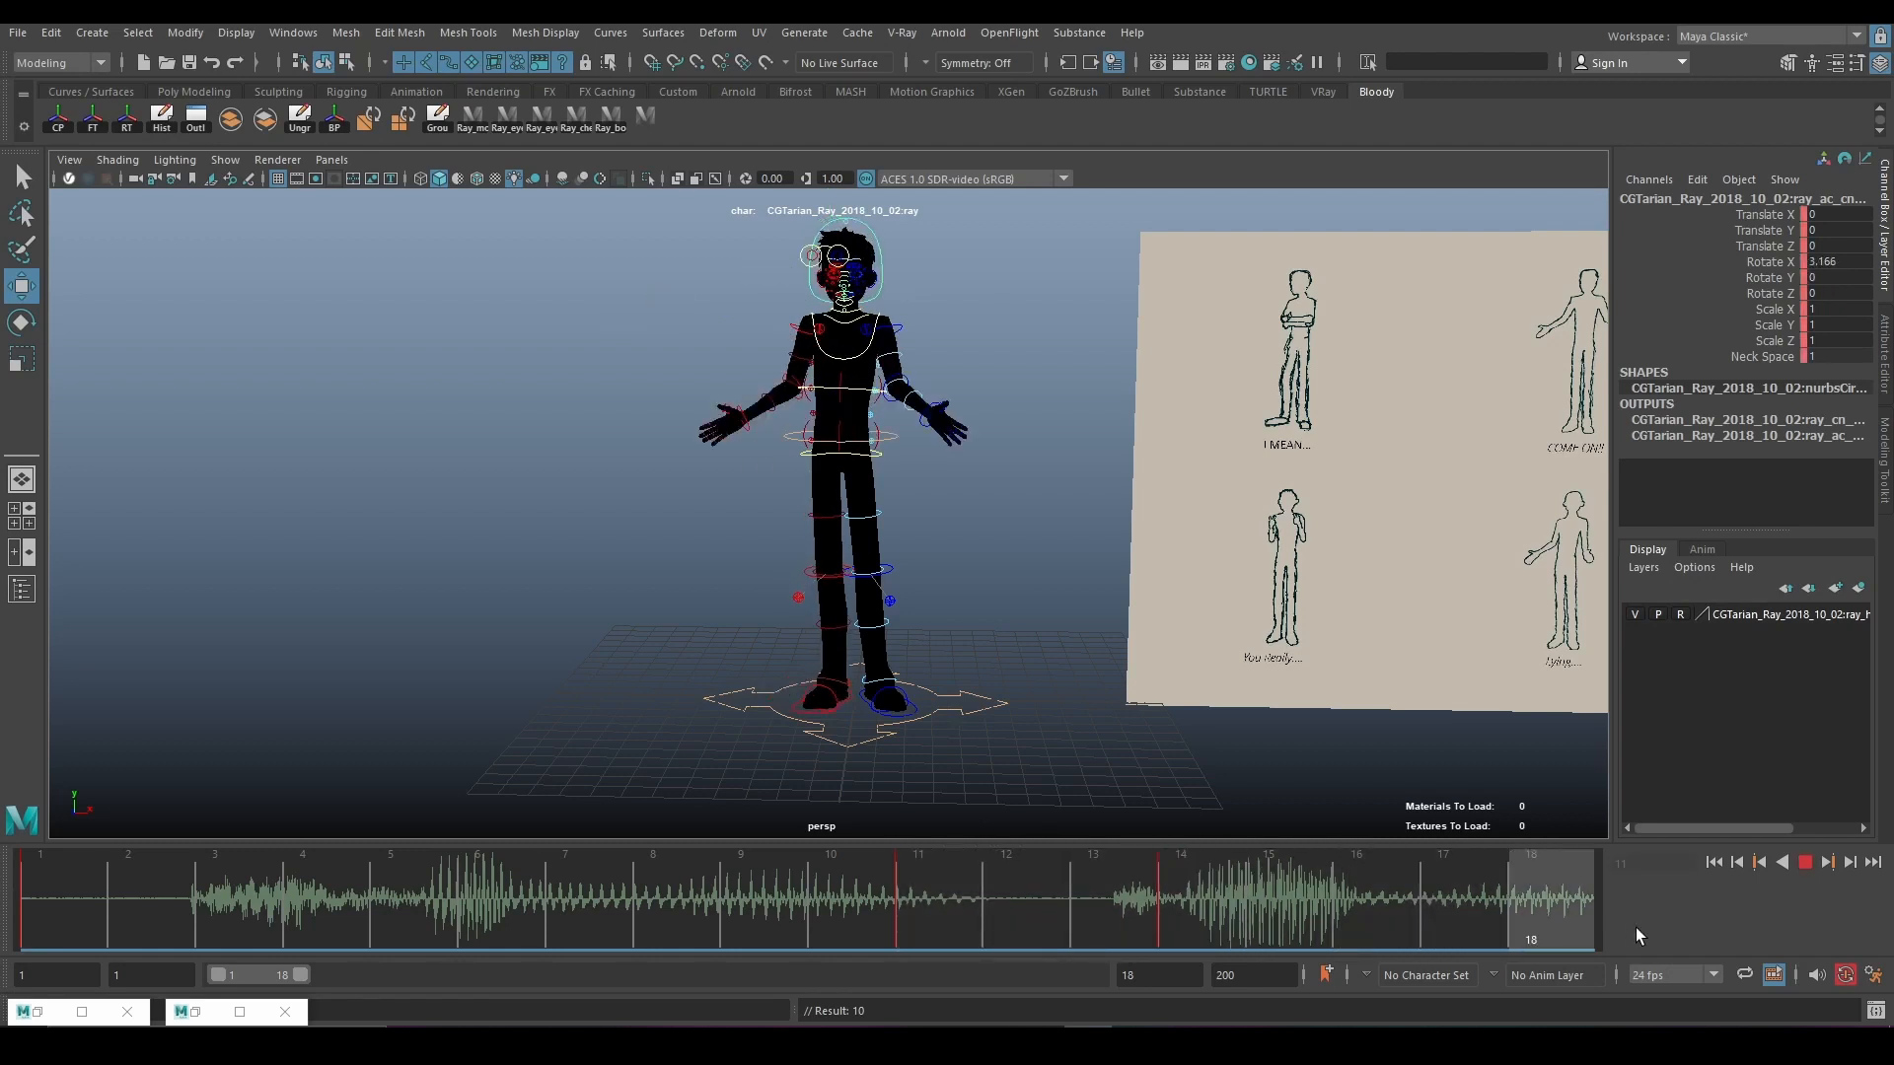
{"action": "left_click", "coordinate": [60, 933]}
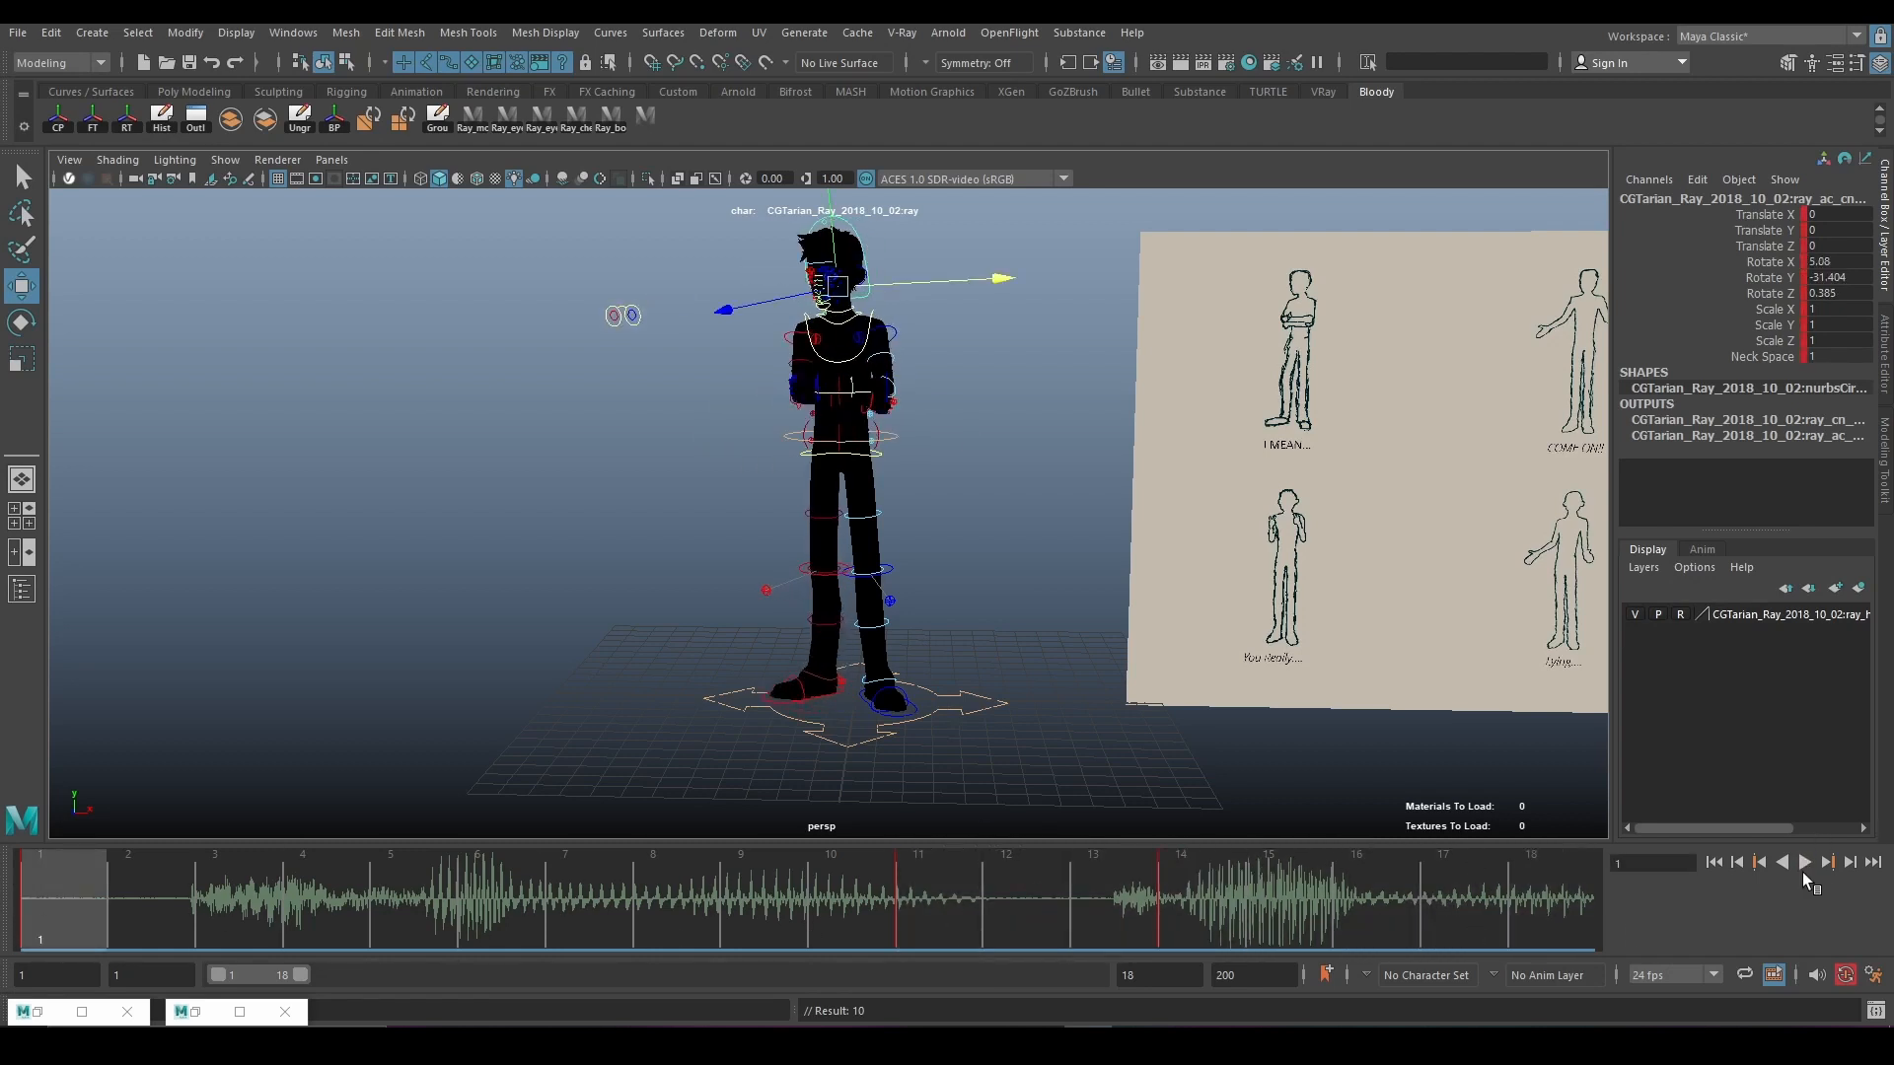
{"action": "left_click", "coordinate": [1804, 864]}
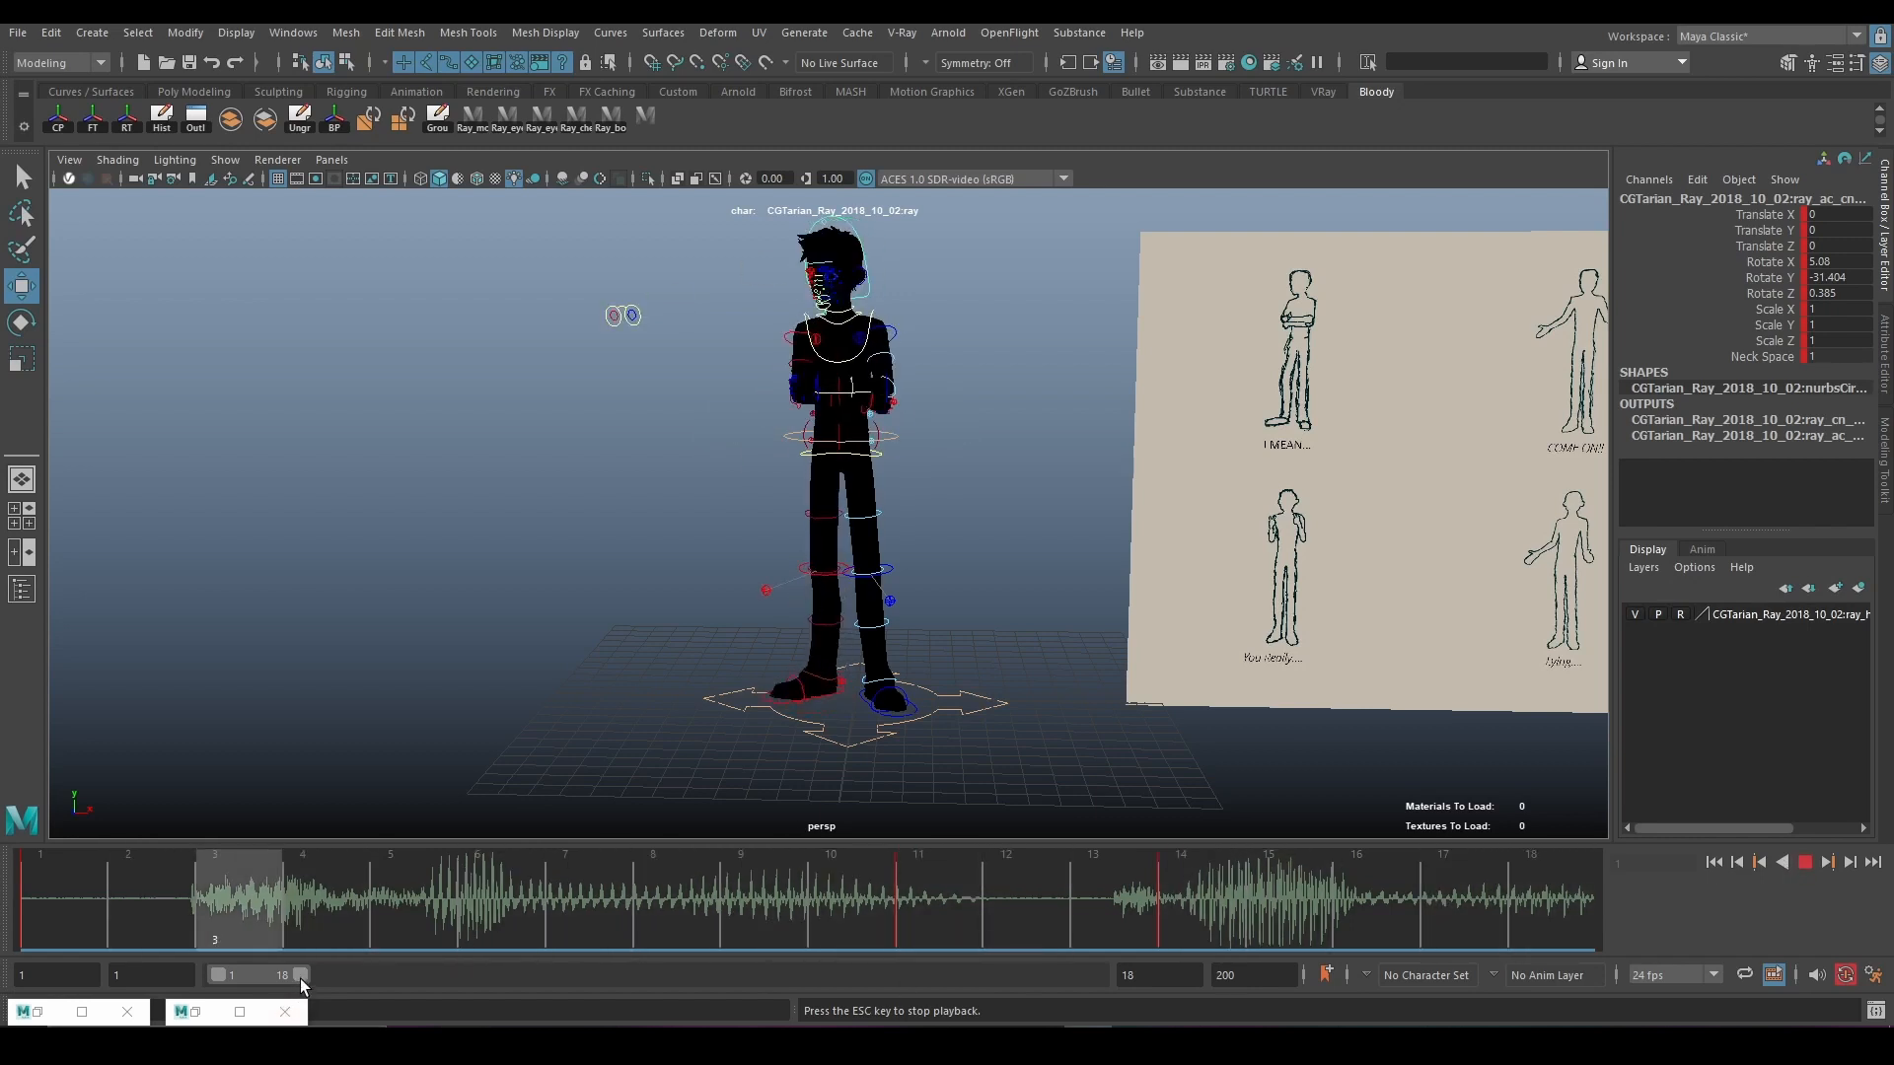
{"action": "left_click_drag", "start_coordinate": [301, 976], "coordinate": [334, 974]}
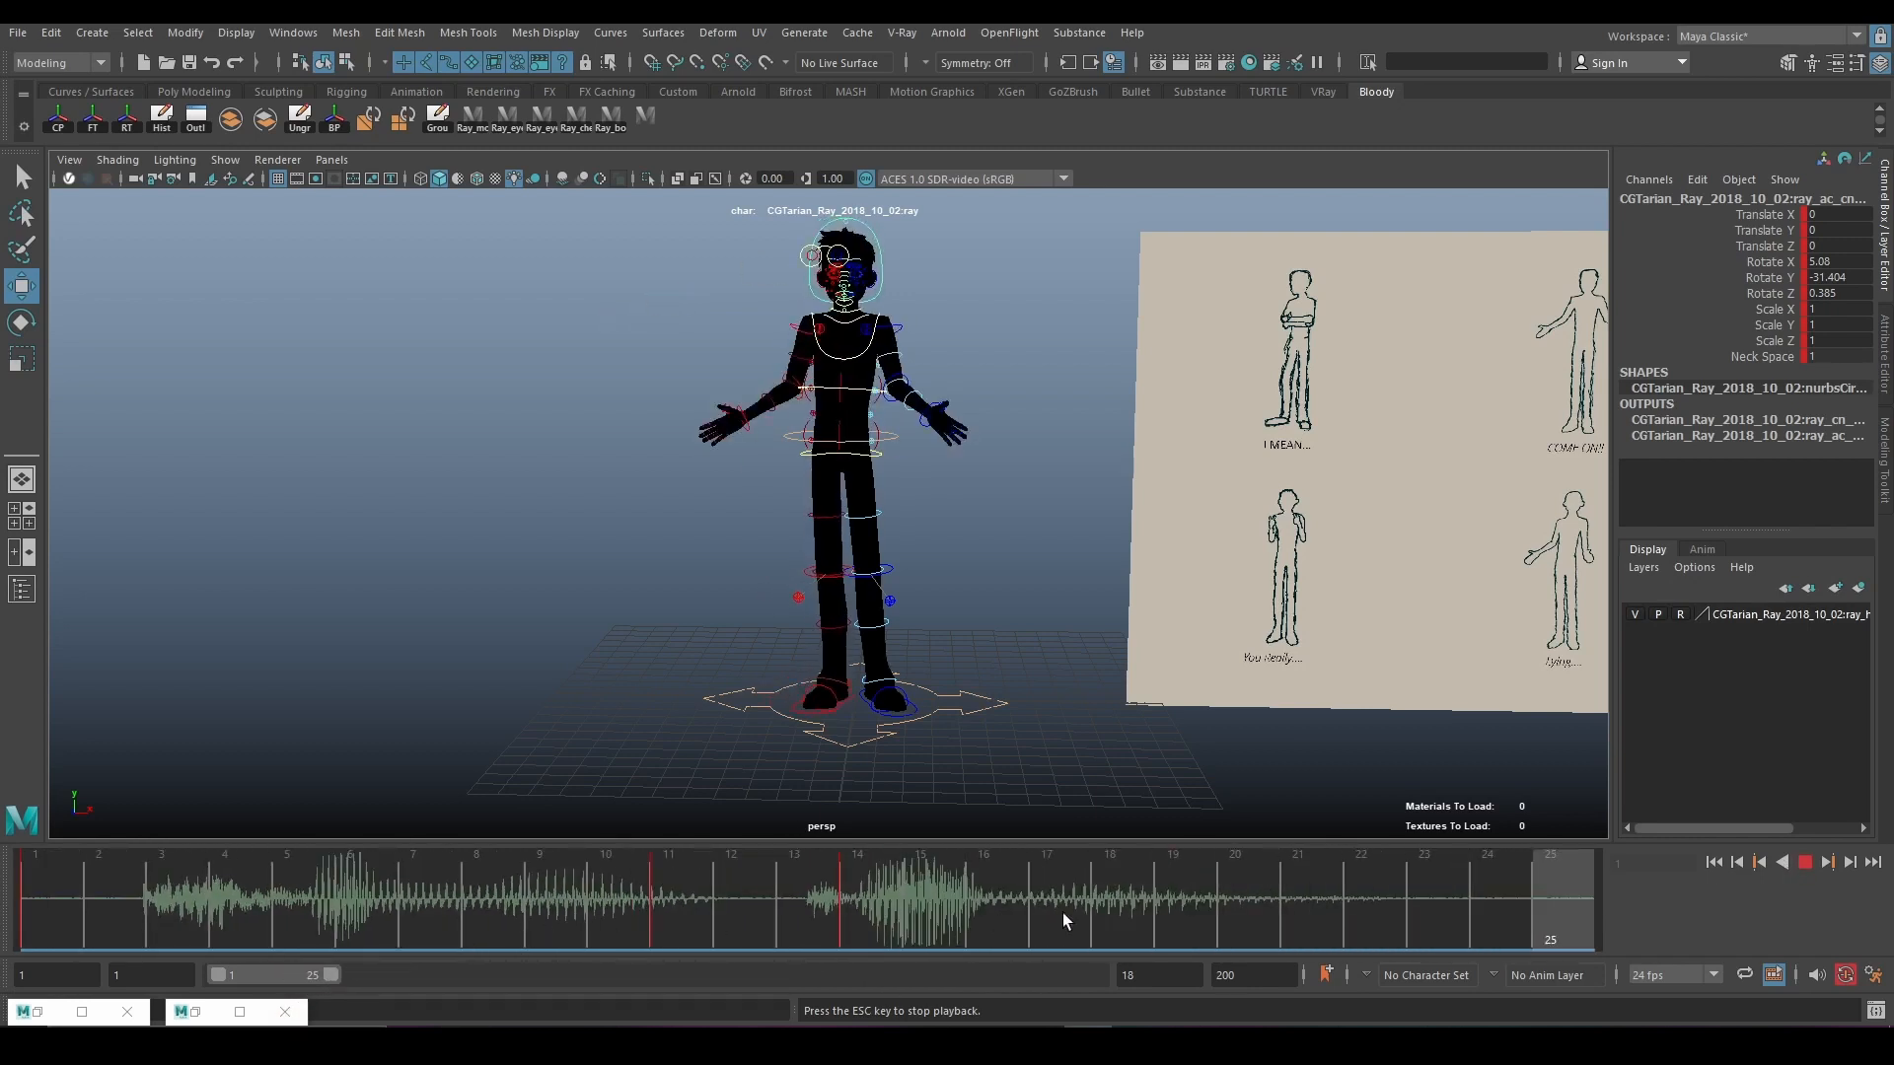
{"action": "left_click", "coordinate": [1809, 863]}
Select all of Ray's controls and move their hold key from frame 11 to frame 10.
{"action": "left_click", "coordinate": [657, 909]}
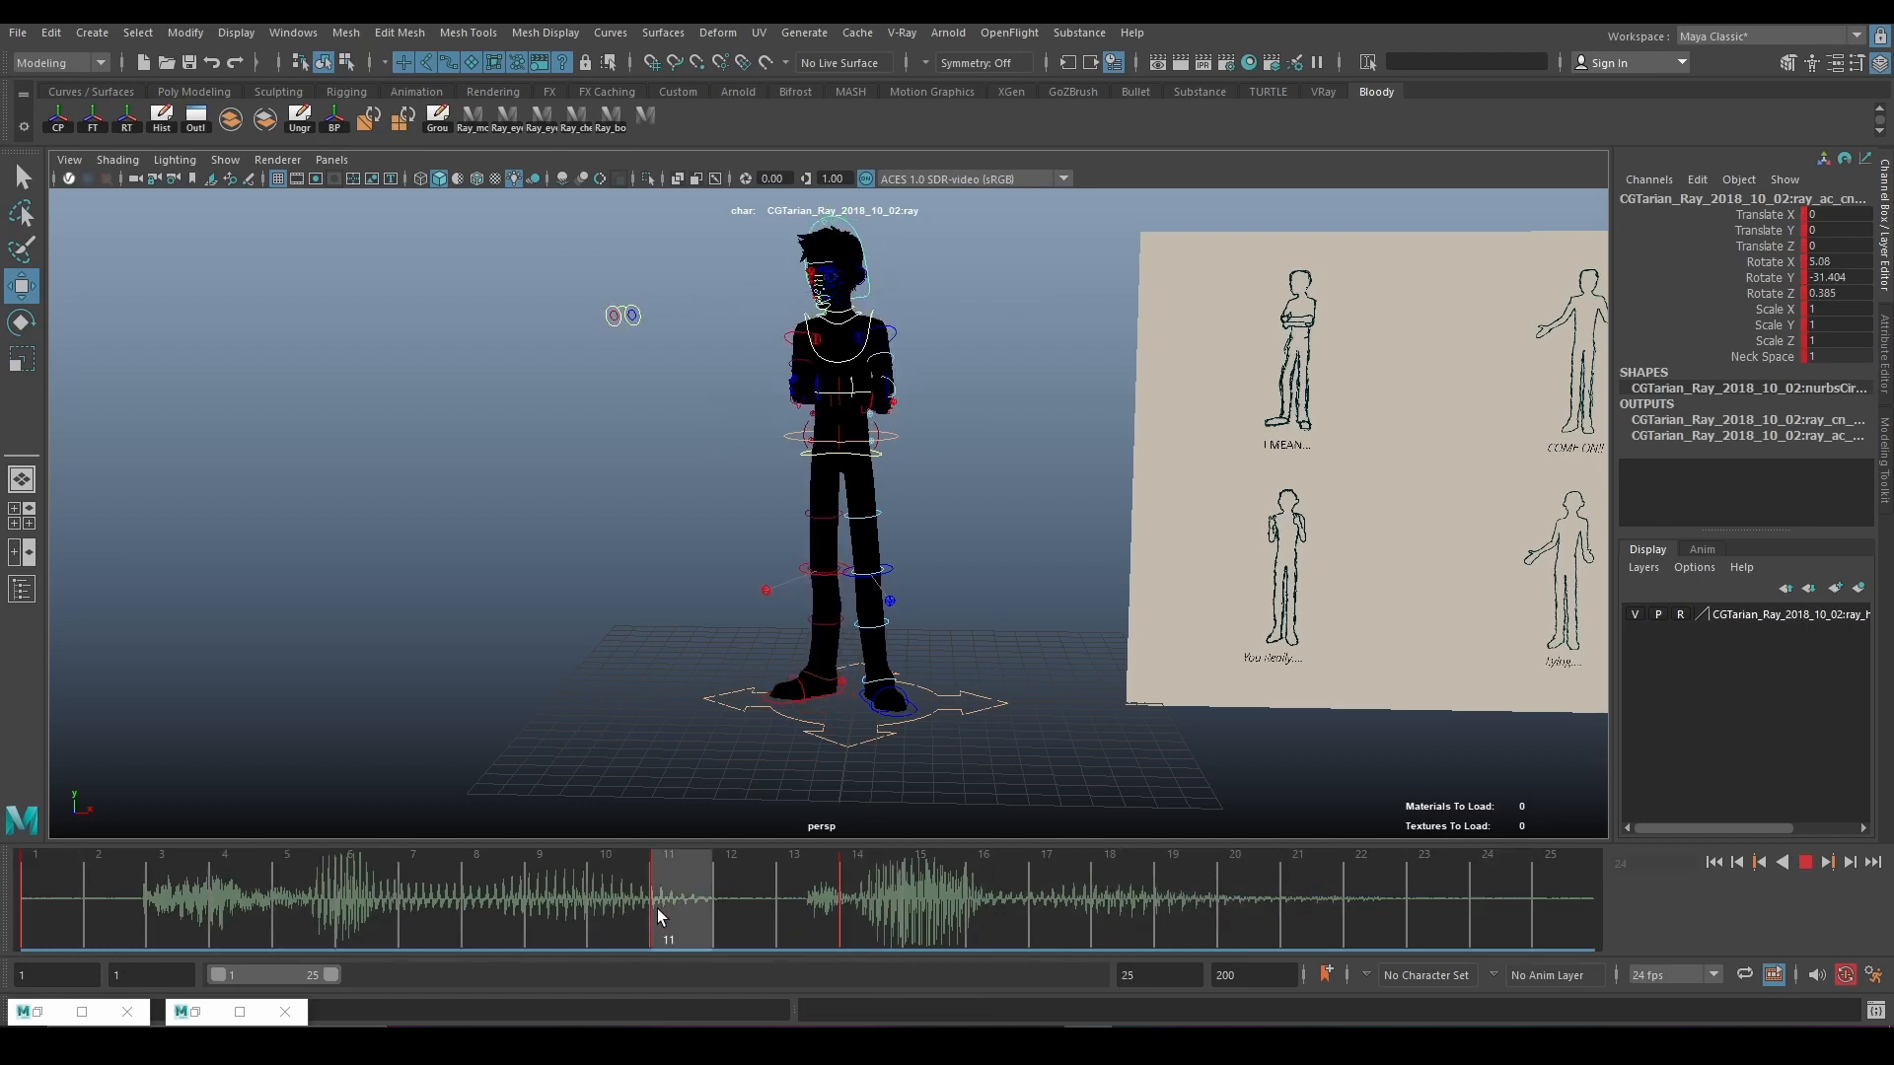
{"action": "left_click", "coordinate": [628, 115]}
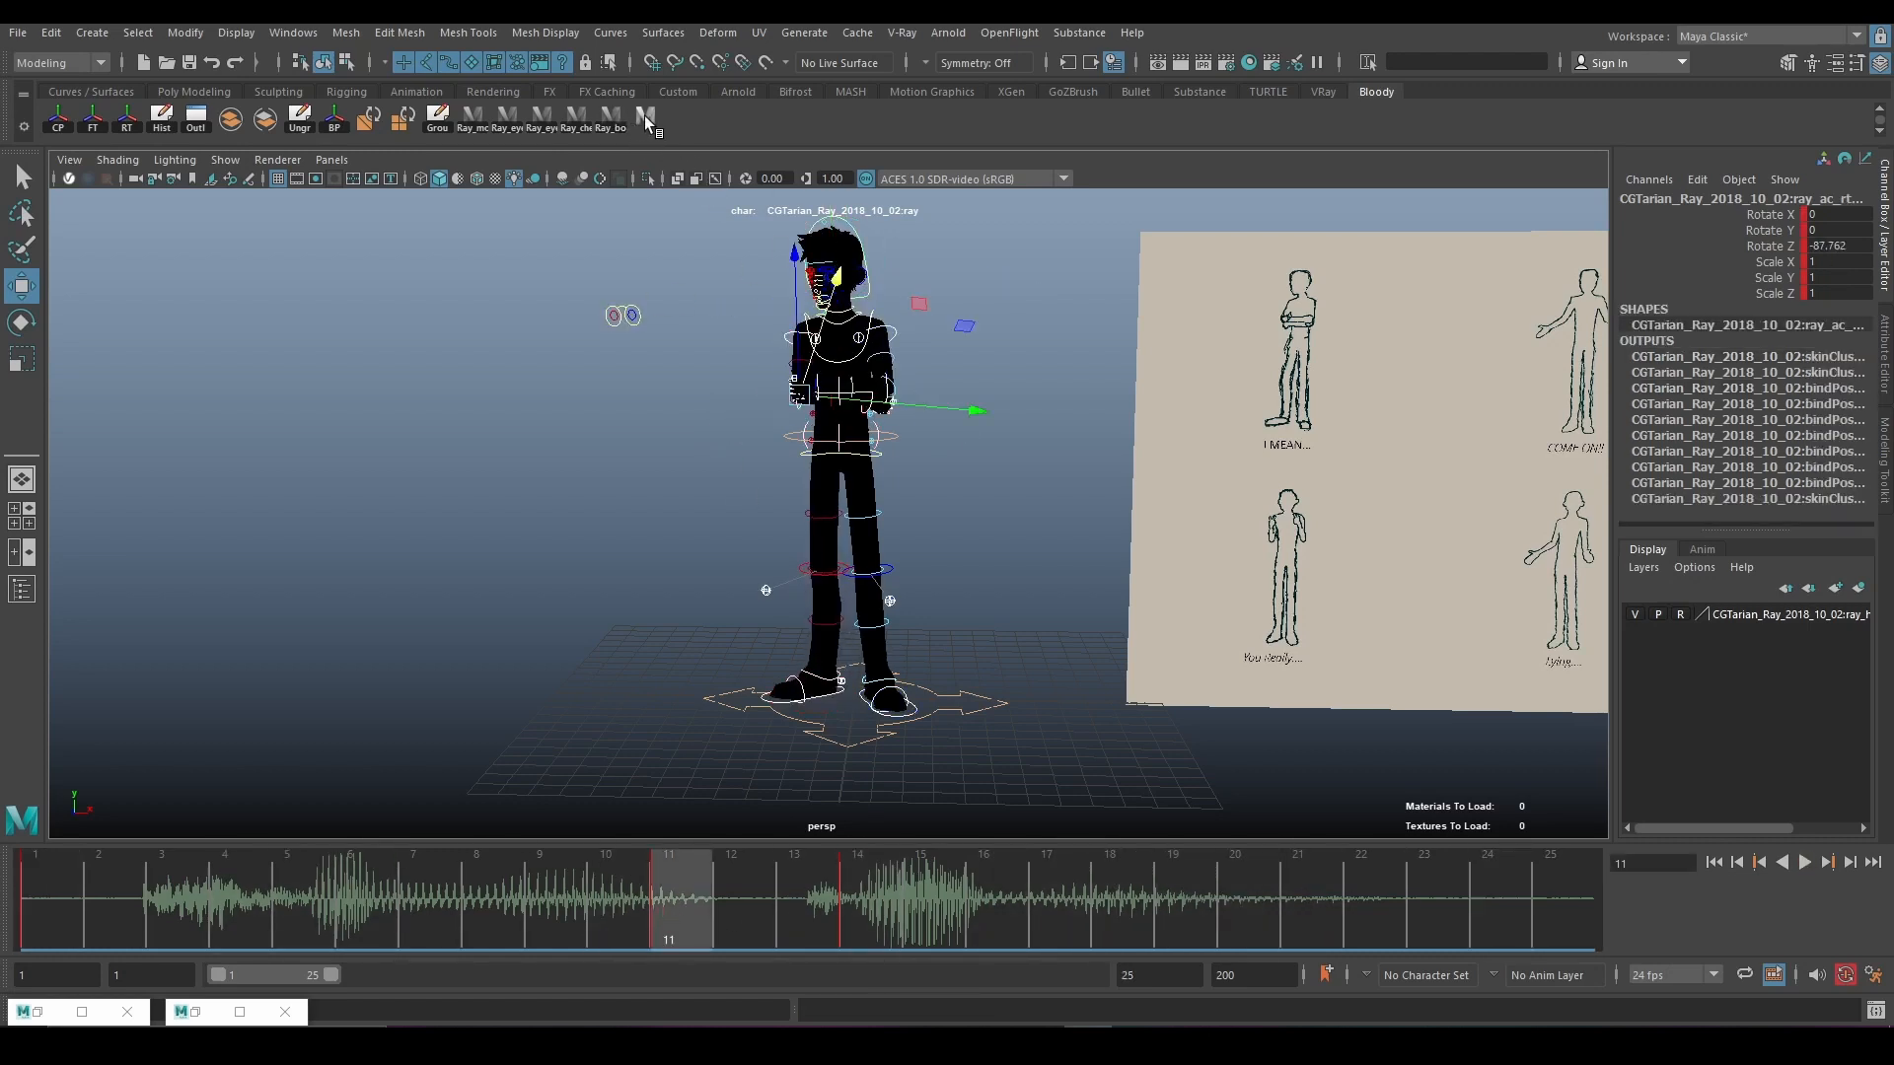
{"action": "left_click", "coordinate": [643, 115]}
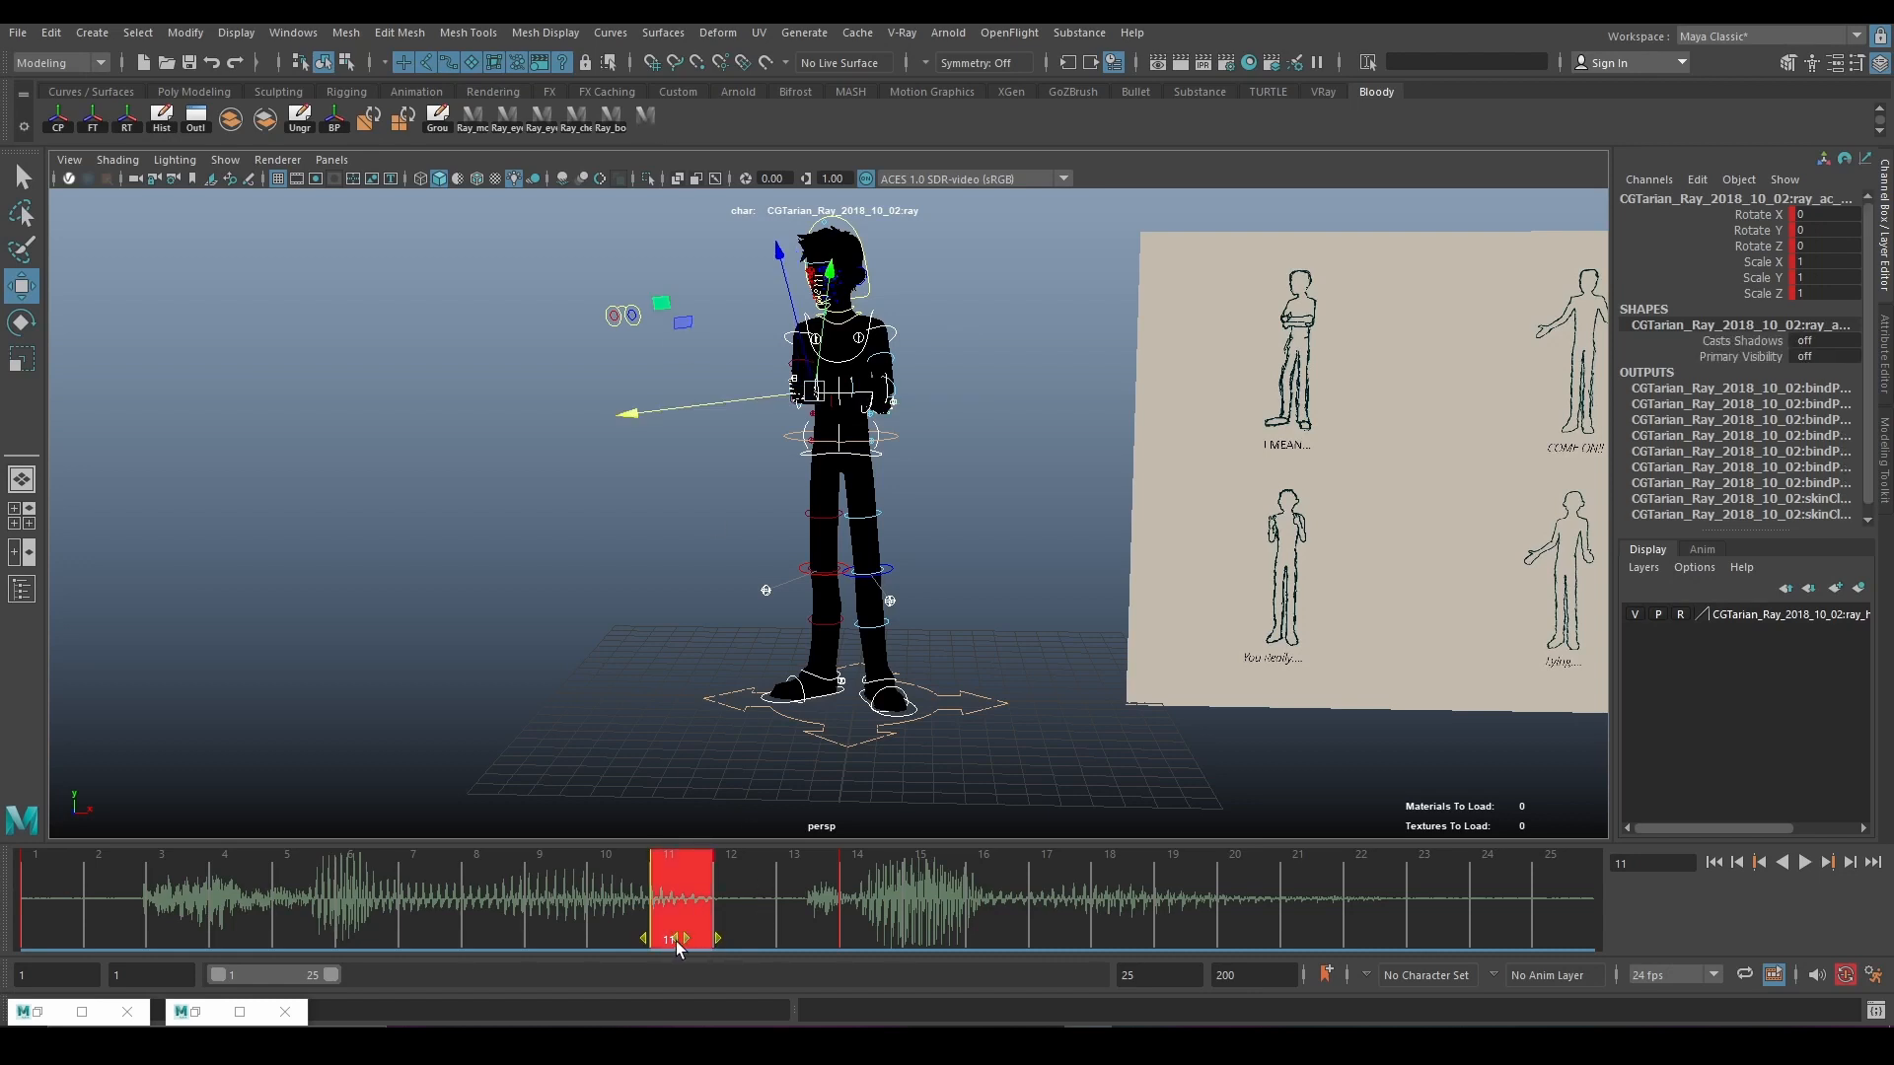
{"action": "left_click_drag", "start_coordinate": [618, 941], "coordinate": [620, 927]}
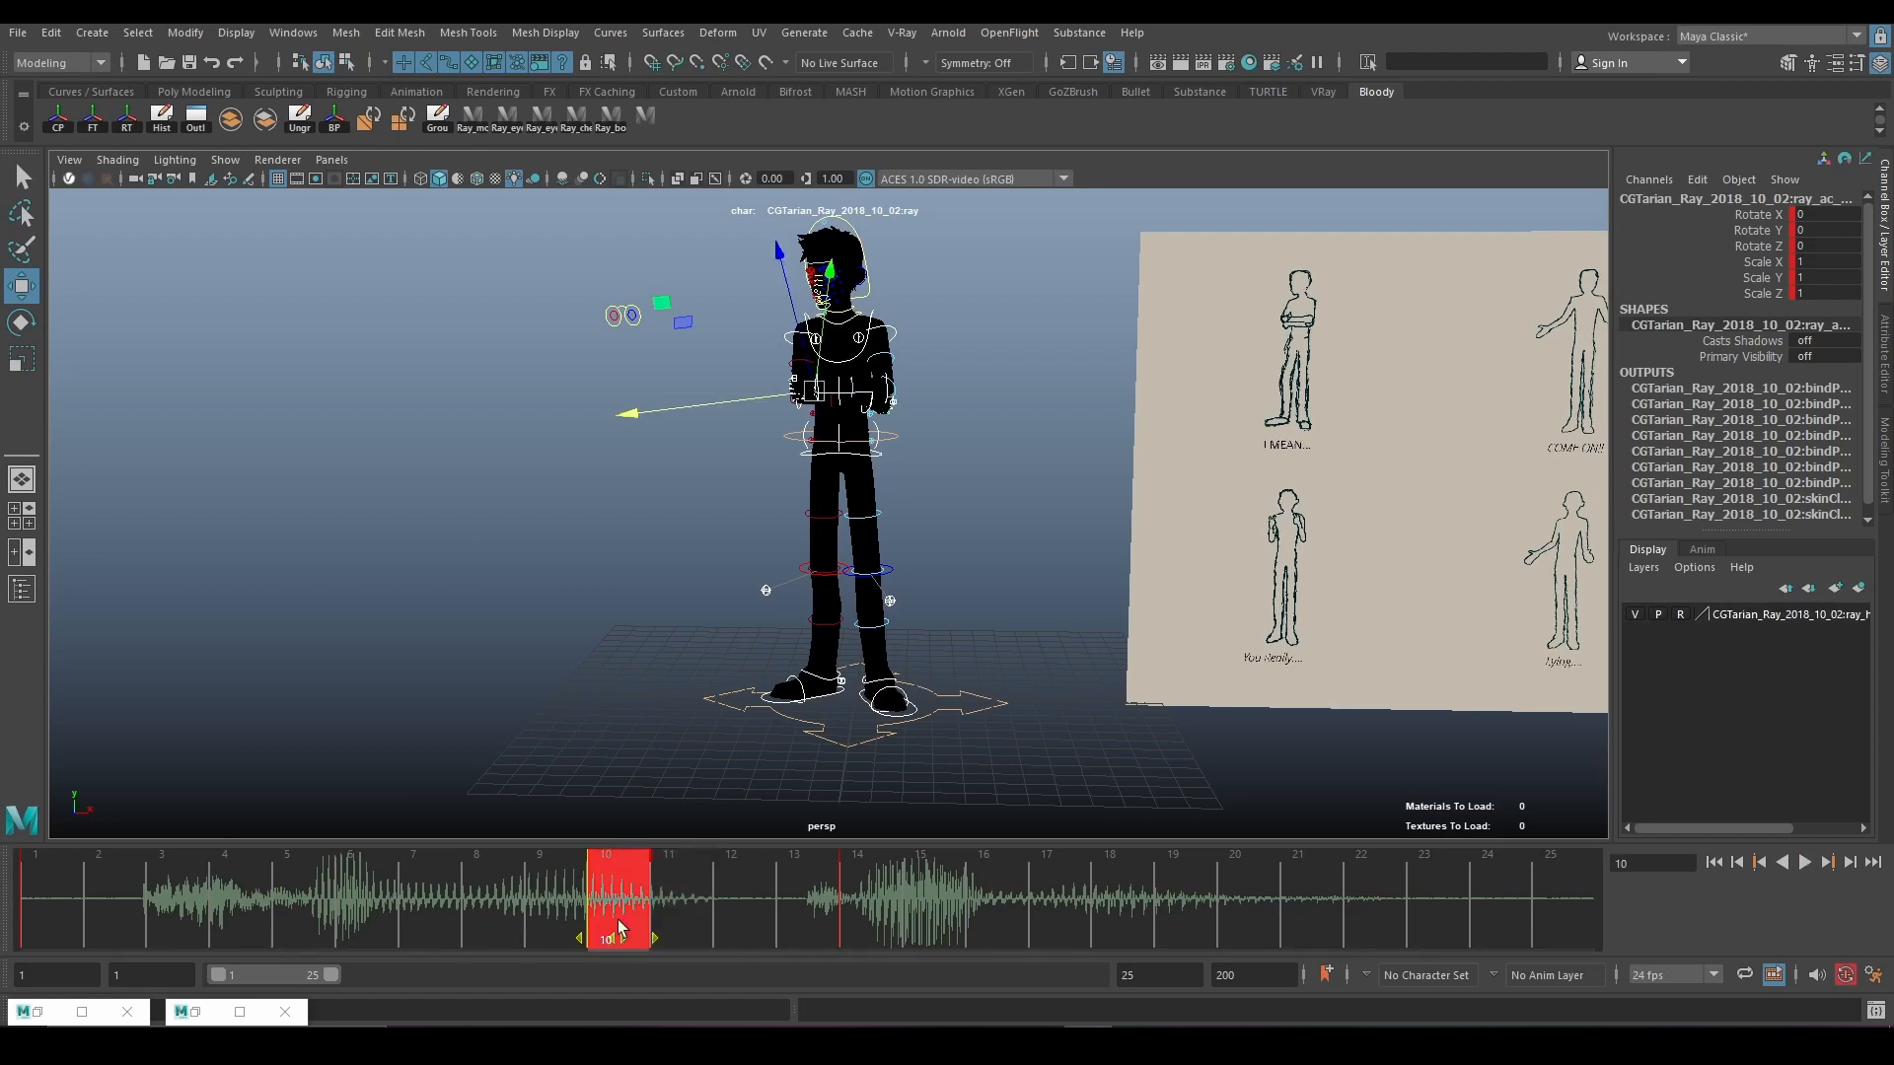
Try moving the head control's key from frame 10 to frame 9.
{"action": "left_click", "coordinate": [854, 243]}
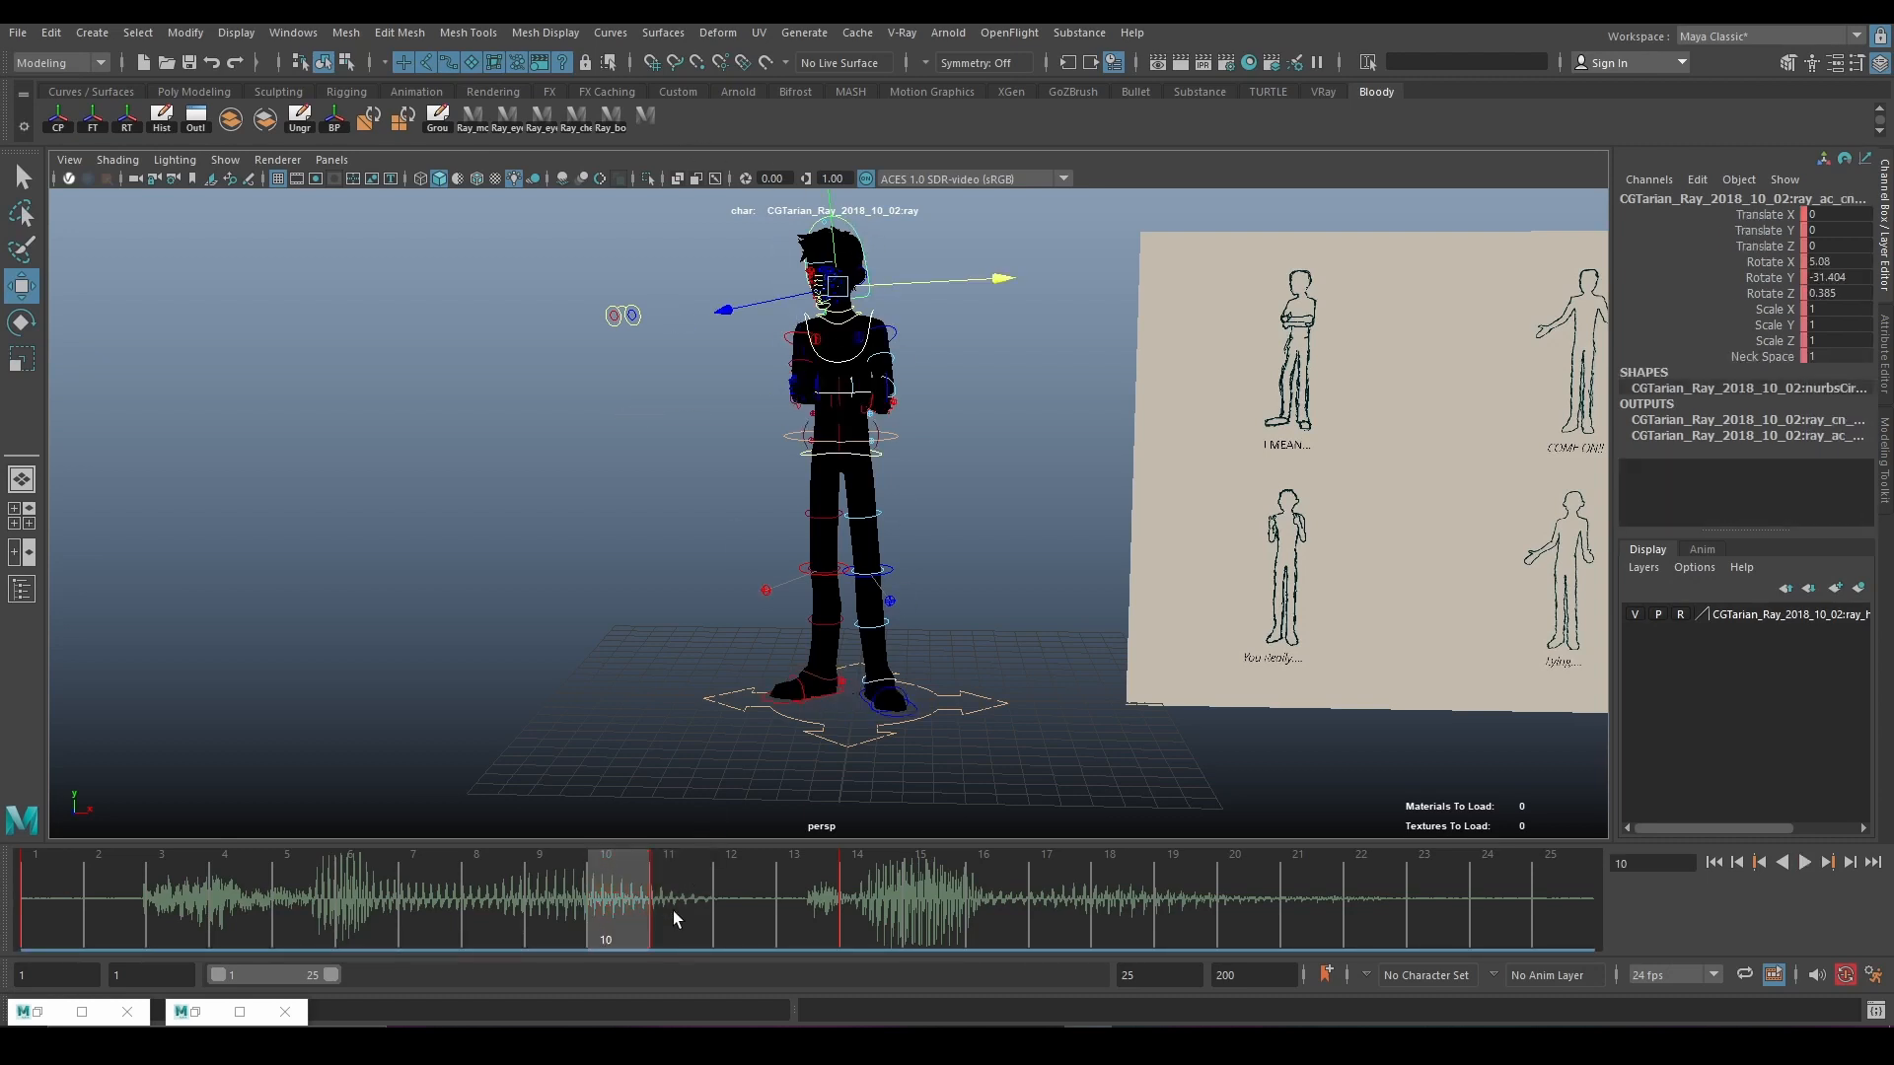
{"action": "left_click_drag", "start_coordinate": [671, 938], "coordinate": [634, 897], "text": "shift"}
{"action": "left_click", "coordinate": [743, 916]}
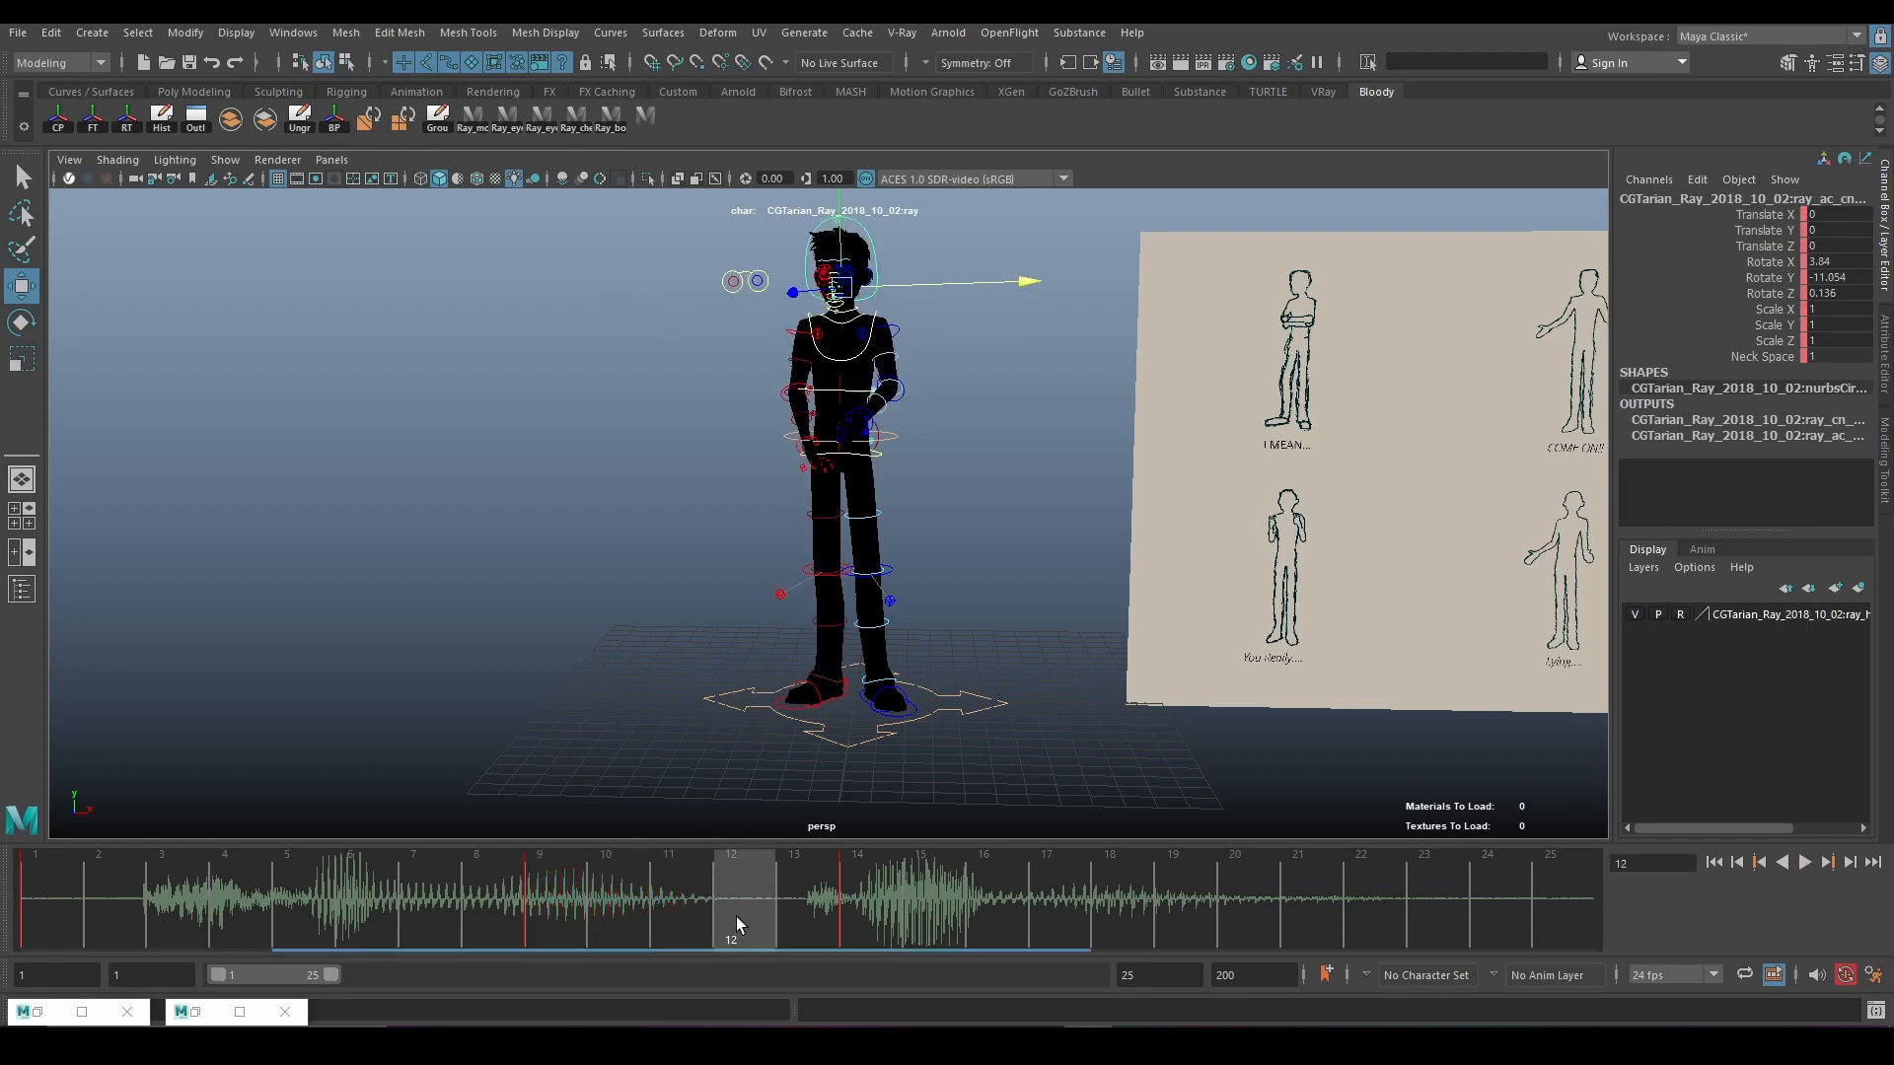
{"action": "key", "text": "ctrl+z"}
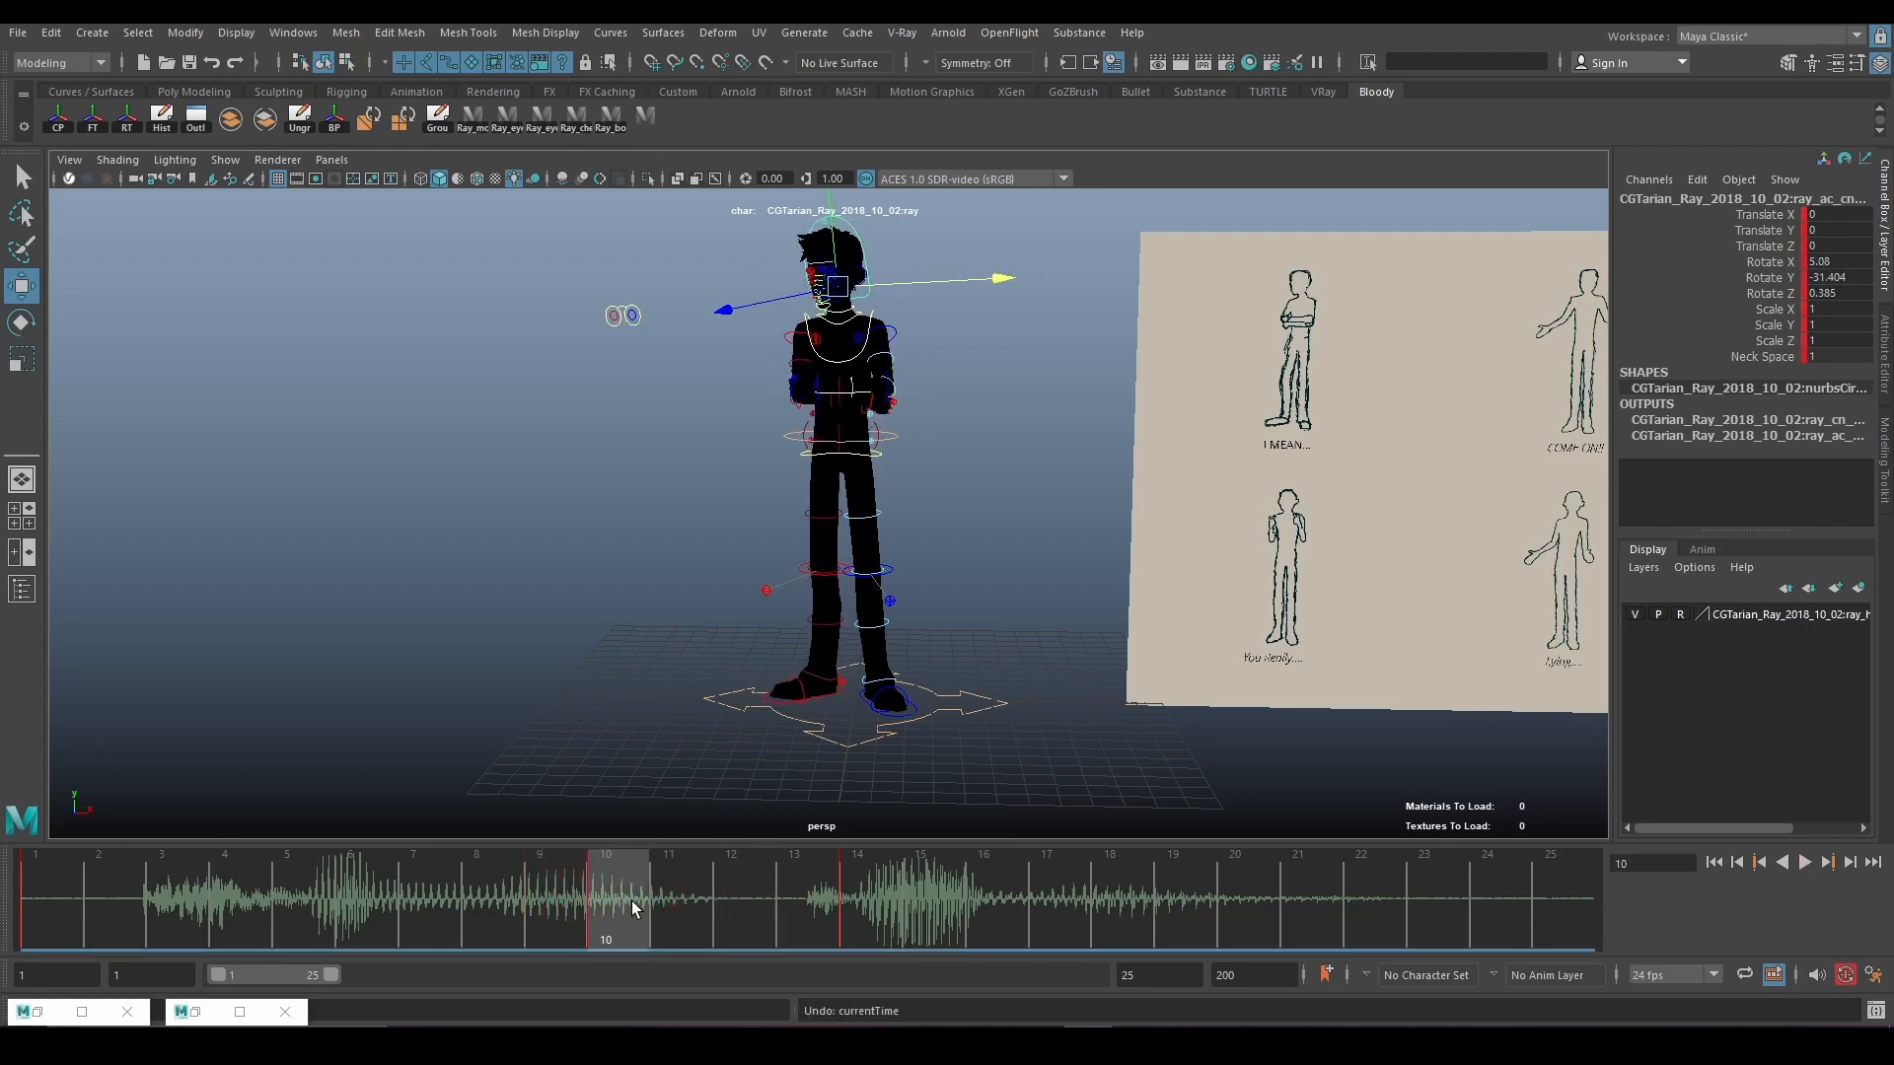
Scrub the held pose between frames 1 and 10 and examine the six-pose reference board.
{"action": "left_click_drag", "start_coordinate": [635, 908], "coordinate": [35, 888]}
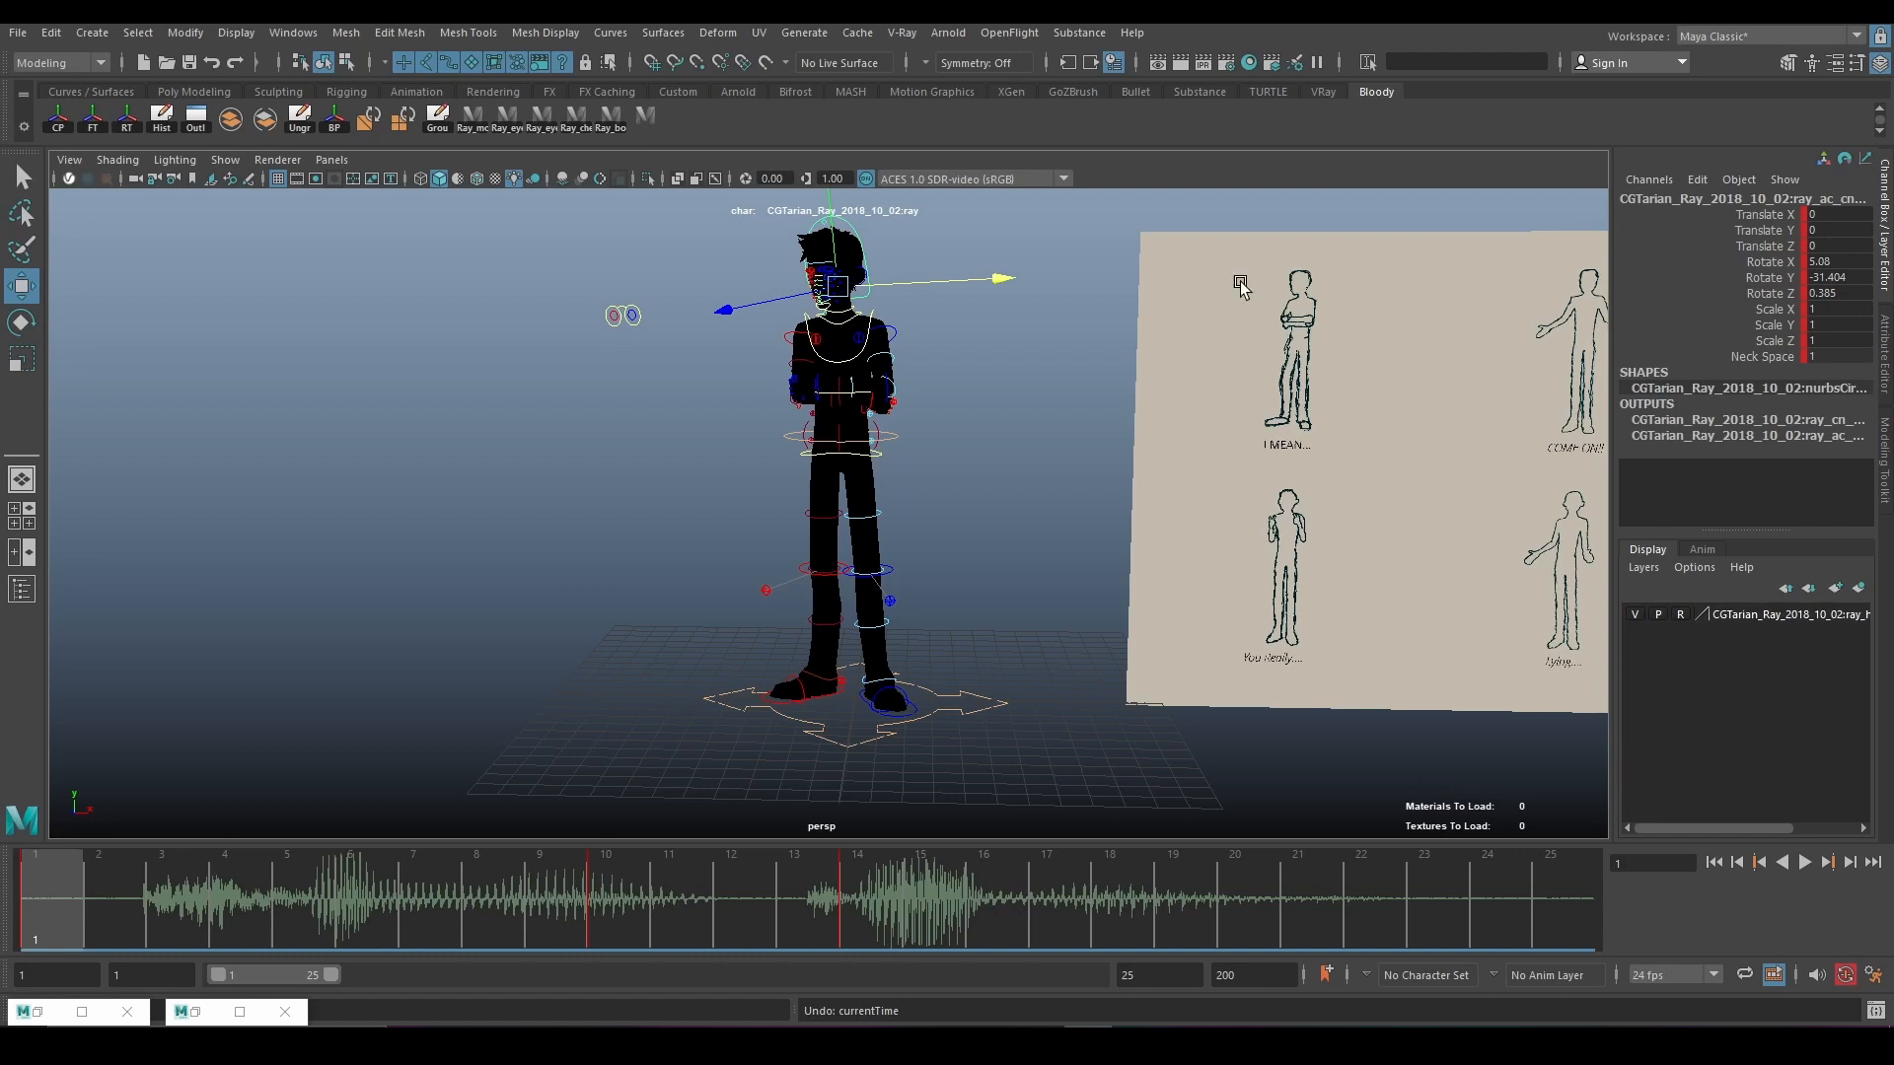
{"action": "left_click_drag", "start_coordinate": [432, 921], "coordinate": [605, 917]}
{"action": "scroll", "coordinate": [937, 444], "scroll_direction": "up", "scroll_amount": 2}
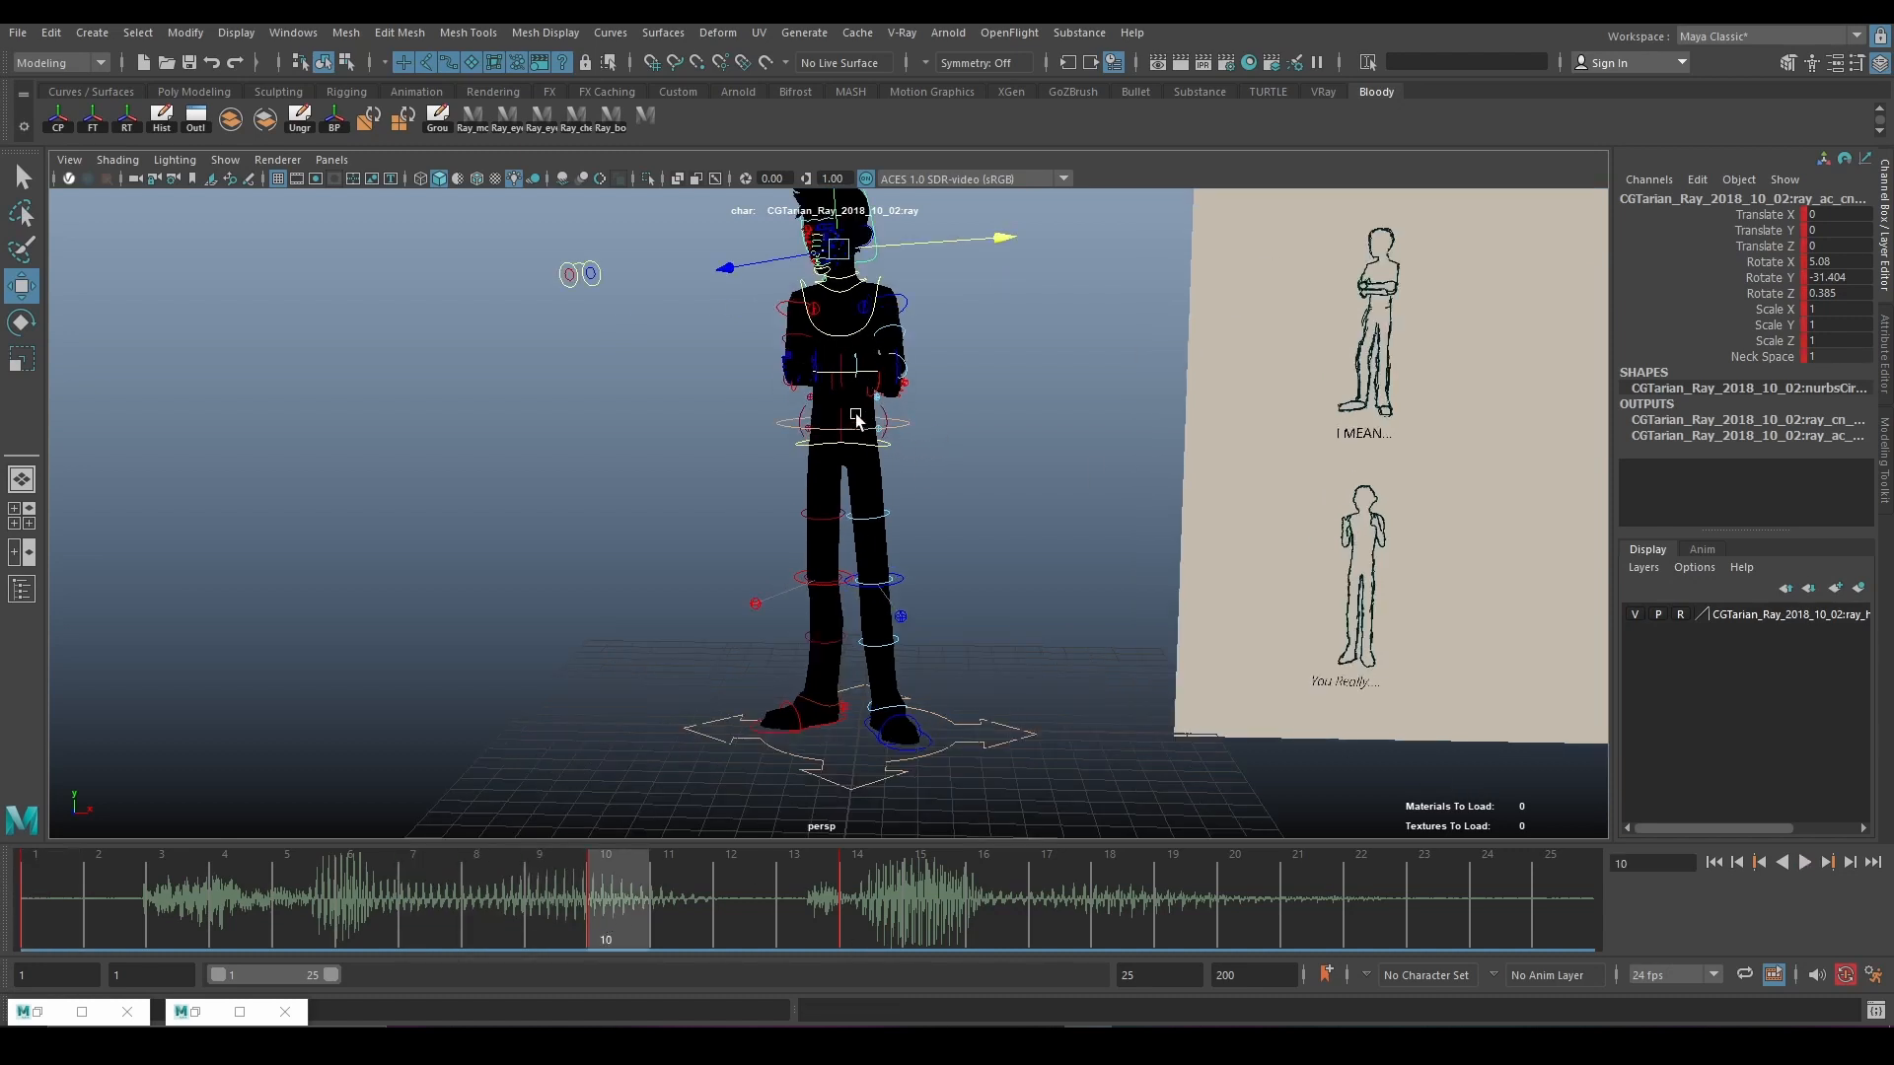
{"action": "scroll", "coordinate": [1065, 529], "scroll_direction": "down", "scroll_amount": 3}
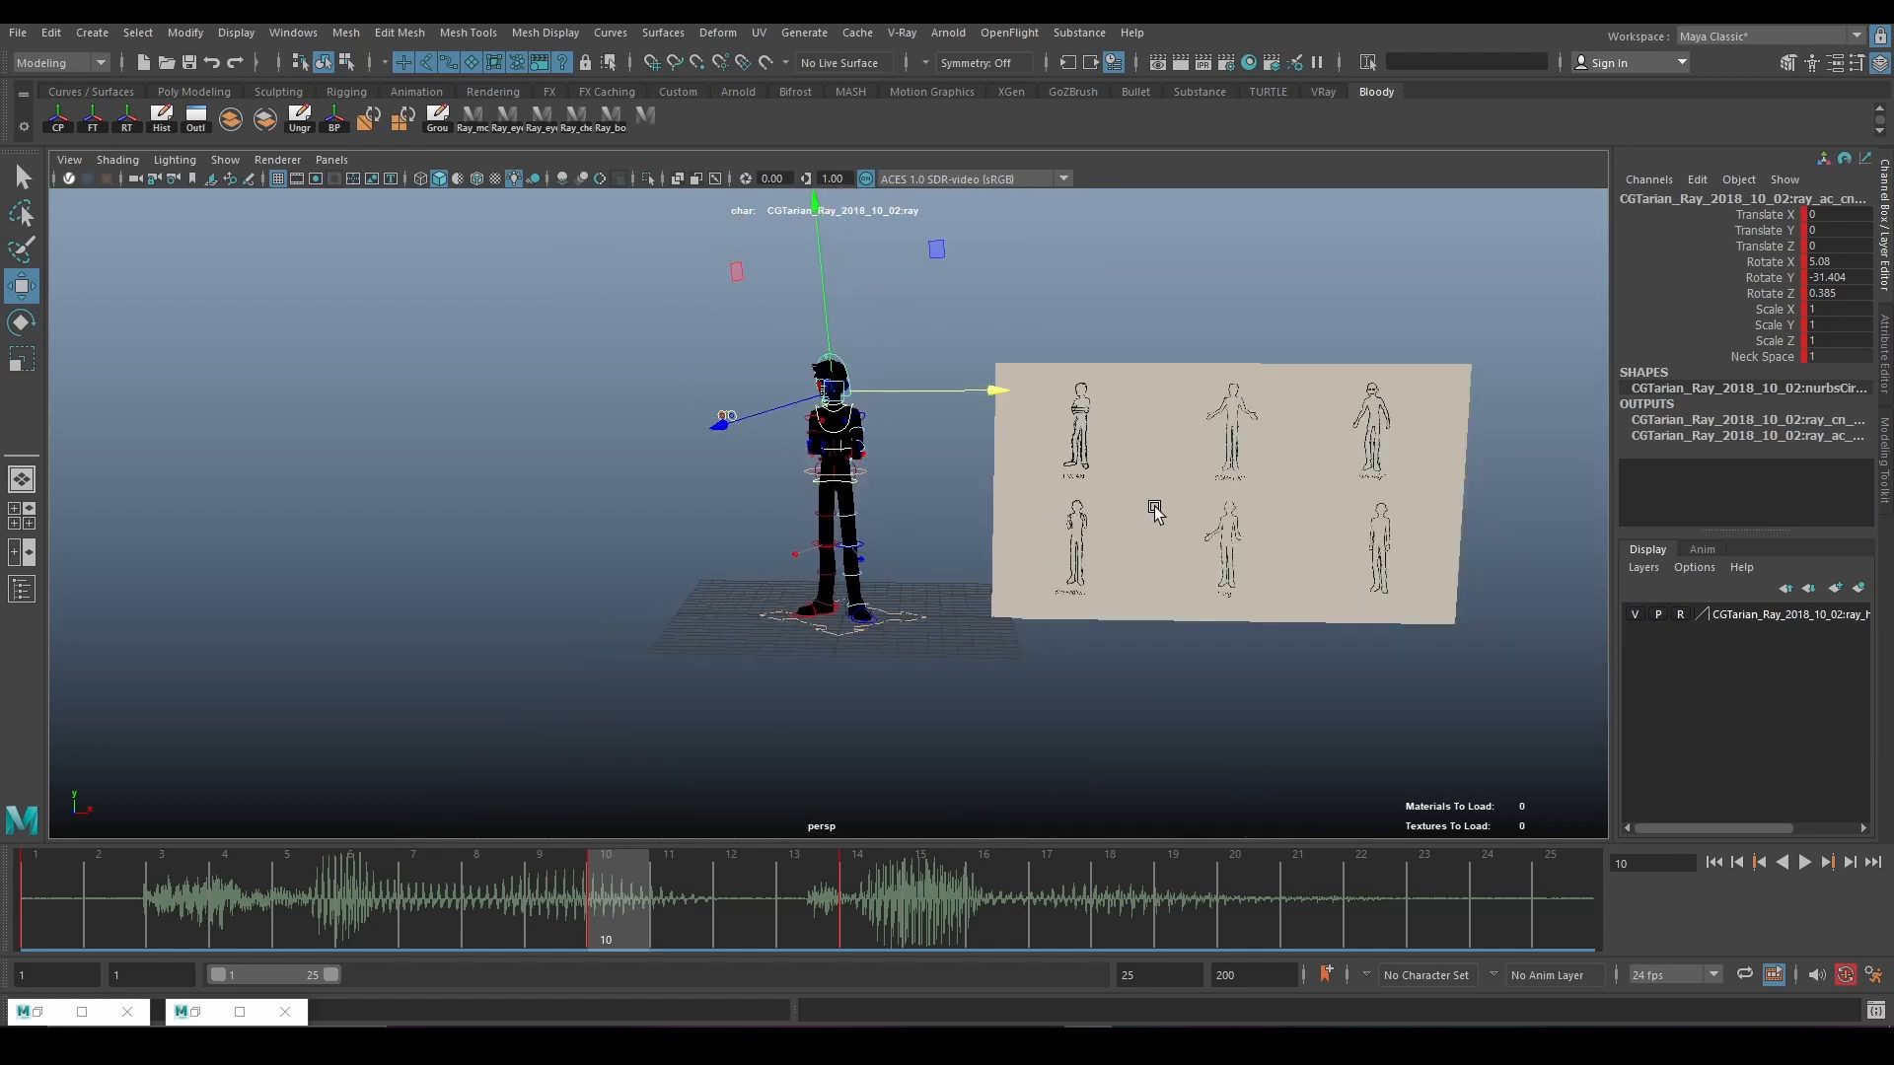
{"action": "scroll", "coordinate": [1150, 516], "scroll_direction": "up", "scroll_amount": 2}
{"action": "left_click_drag", "start_coordinate": [1124, 533], "coordinate": [1029, 562], "text": "alt"}
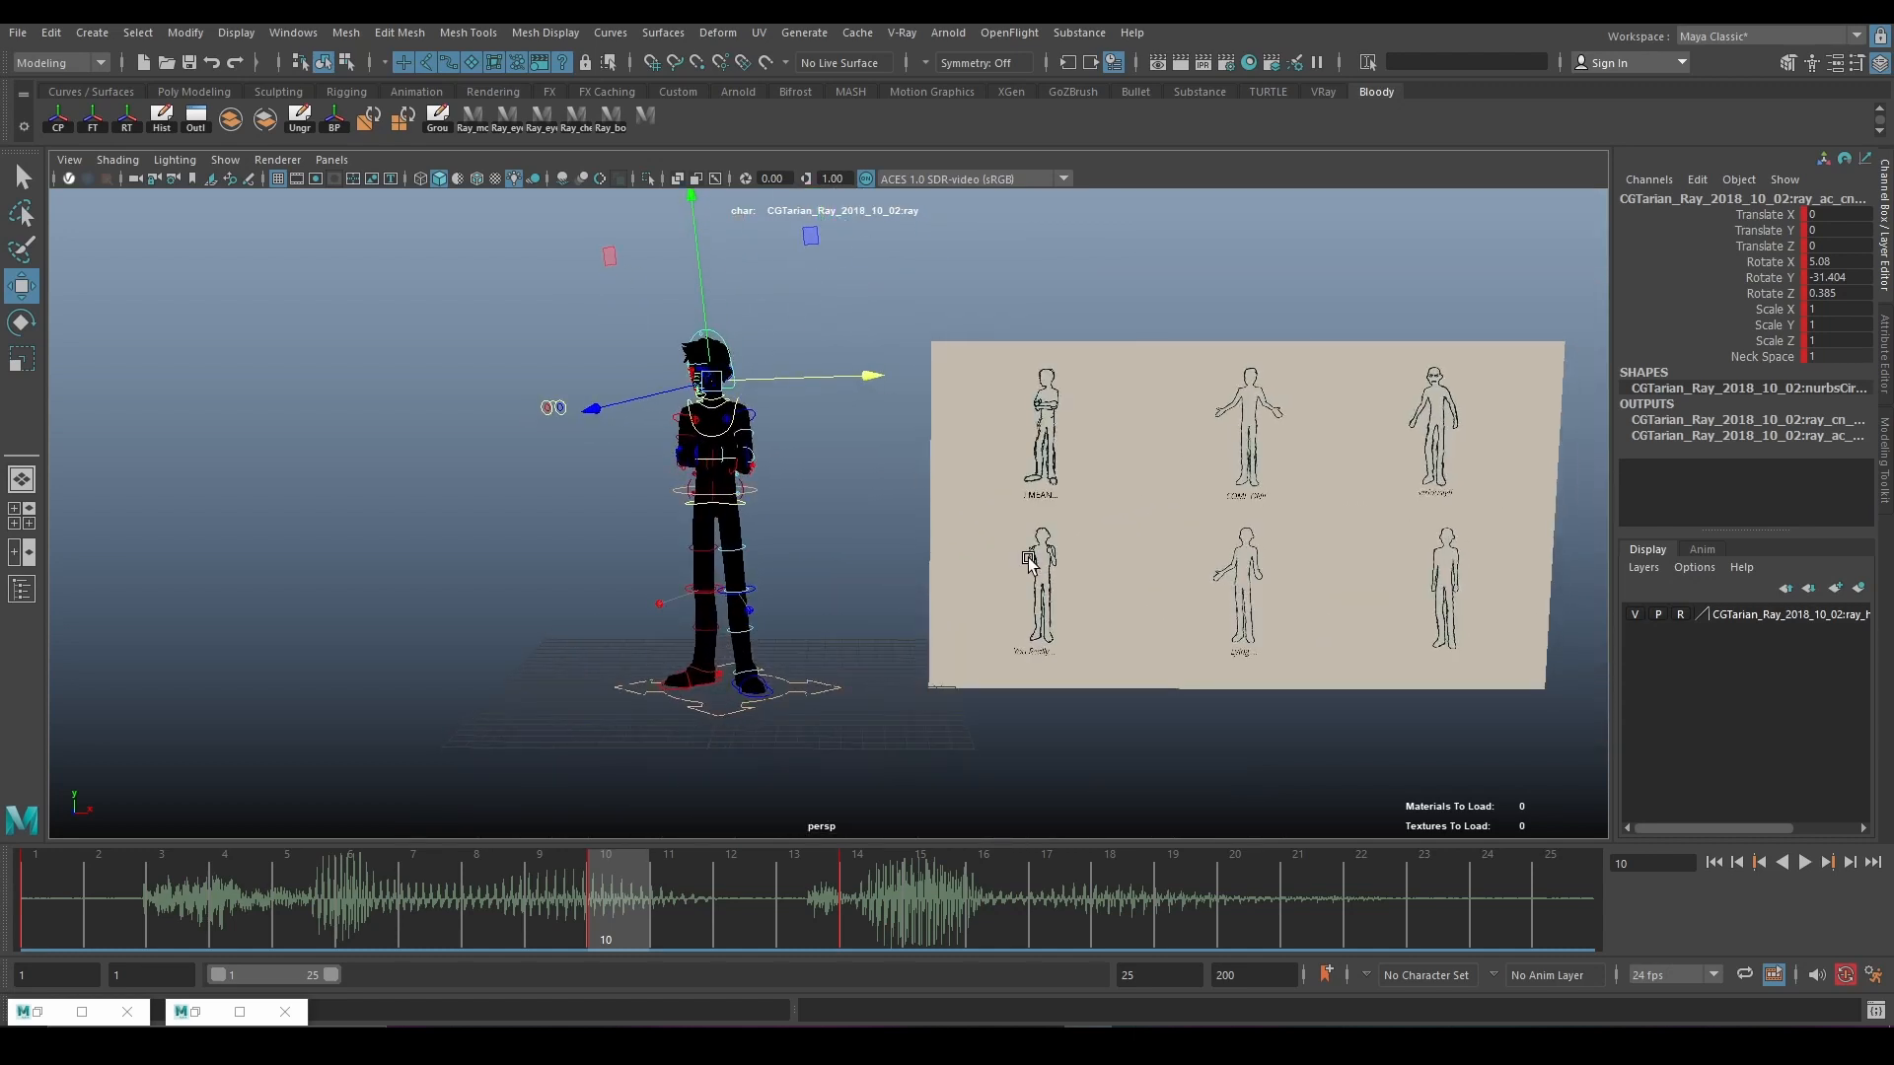